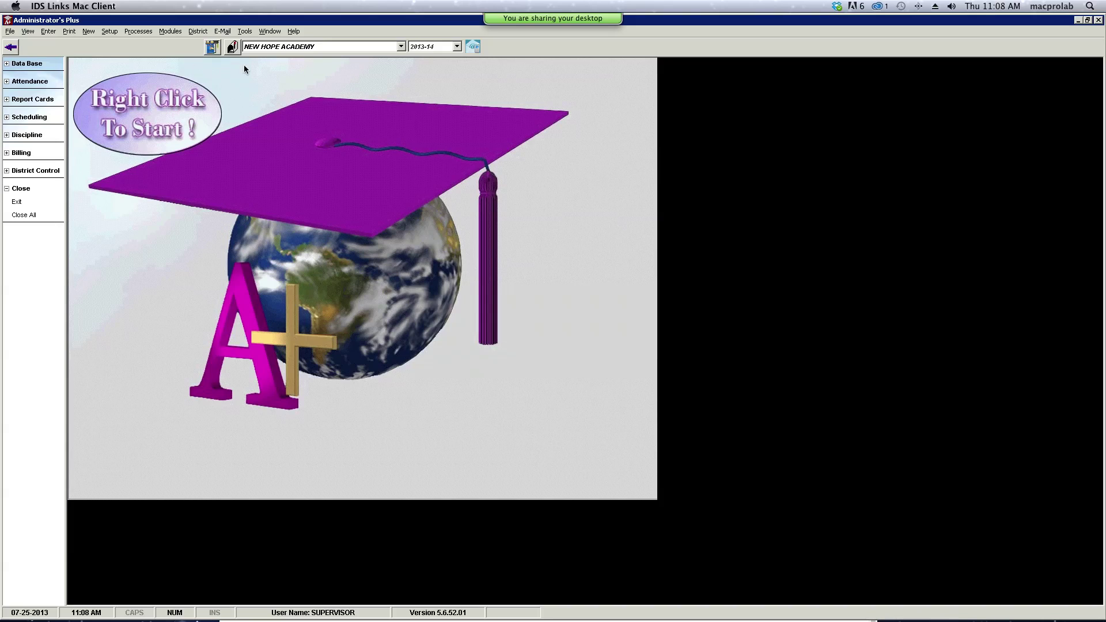
- Expand Discipline and open Codes to show the Penalty list with ISUS, ESUS and DET
left_click(27, 136)
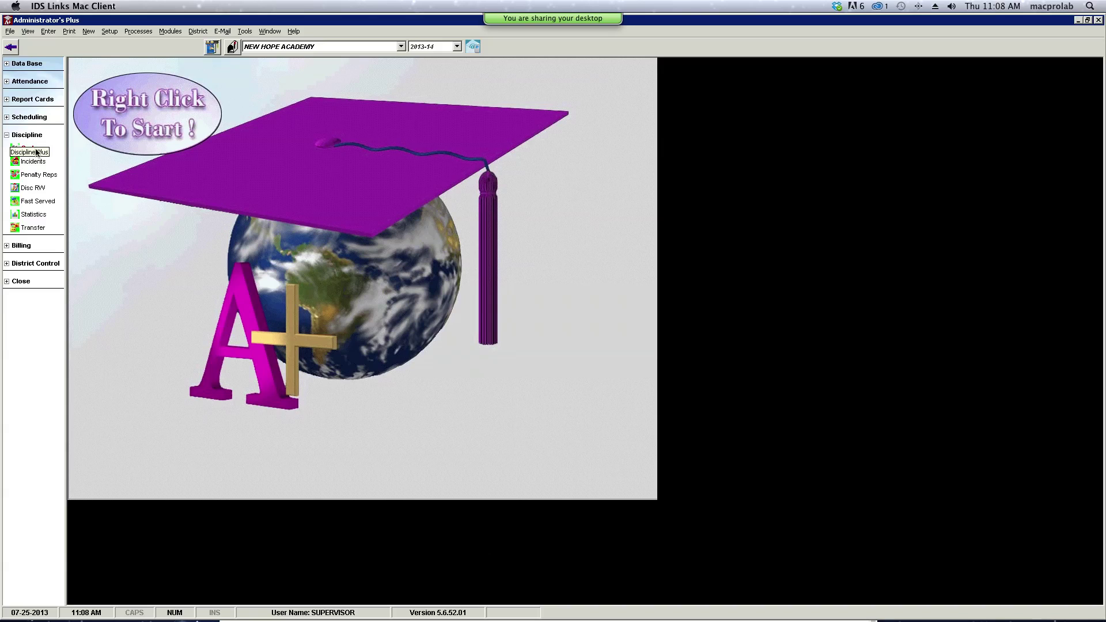
left_click(32, 148)
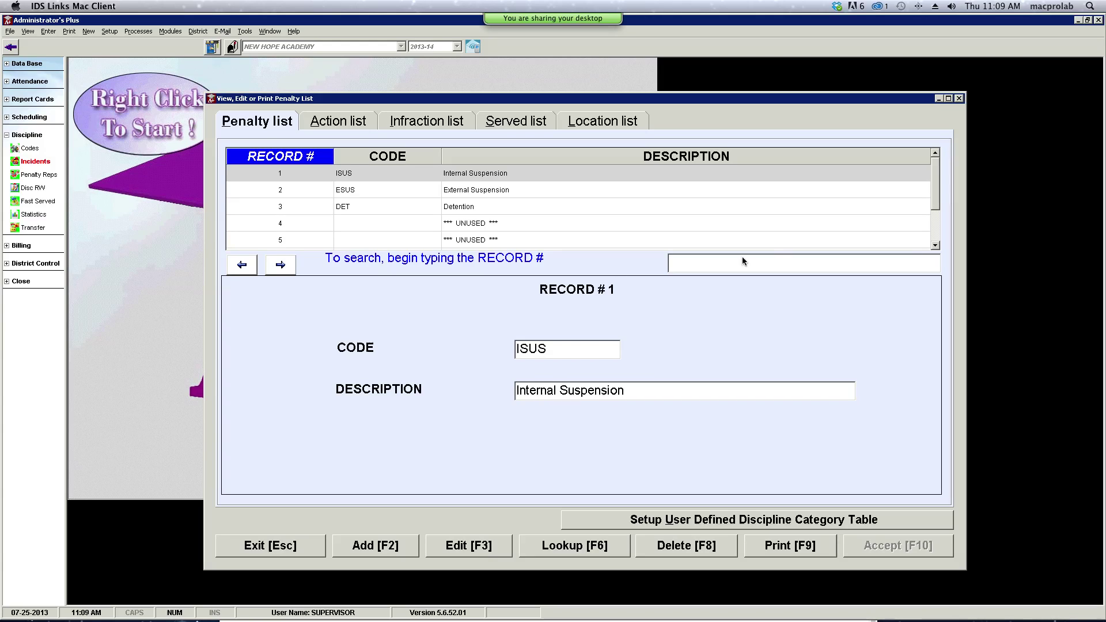
- Scroll through the Penalty list and load record 2, ESUS External Suspension
left_click(935, 246)
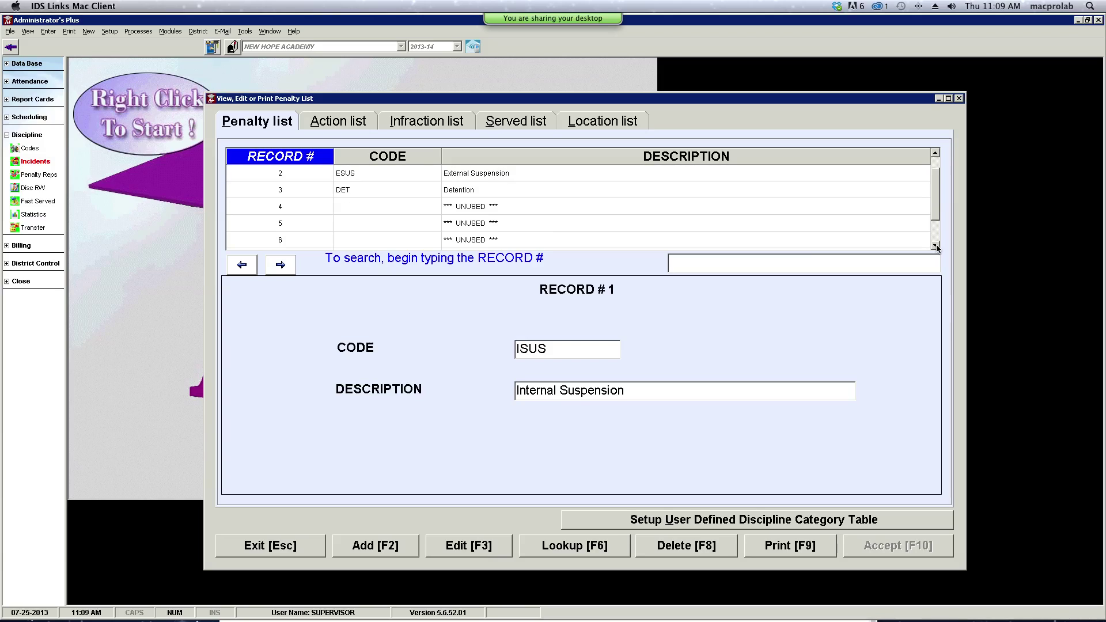
left_click(936, 246)
left_click(935, 246)
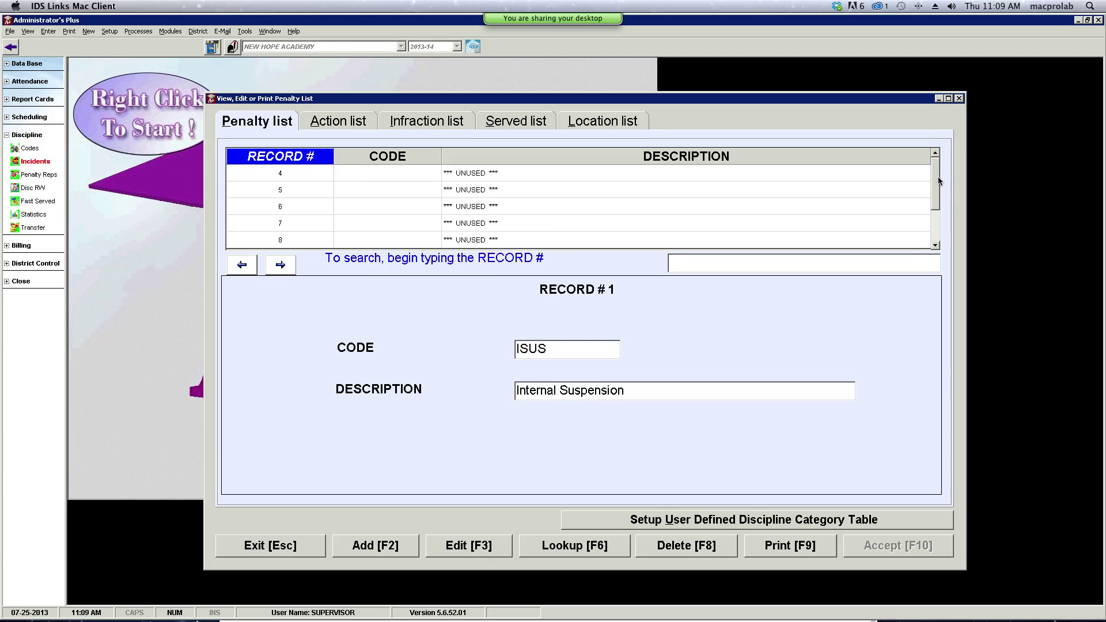
scroll(938, 177, "up", 1)
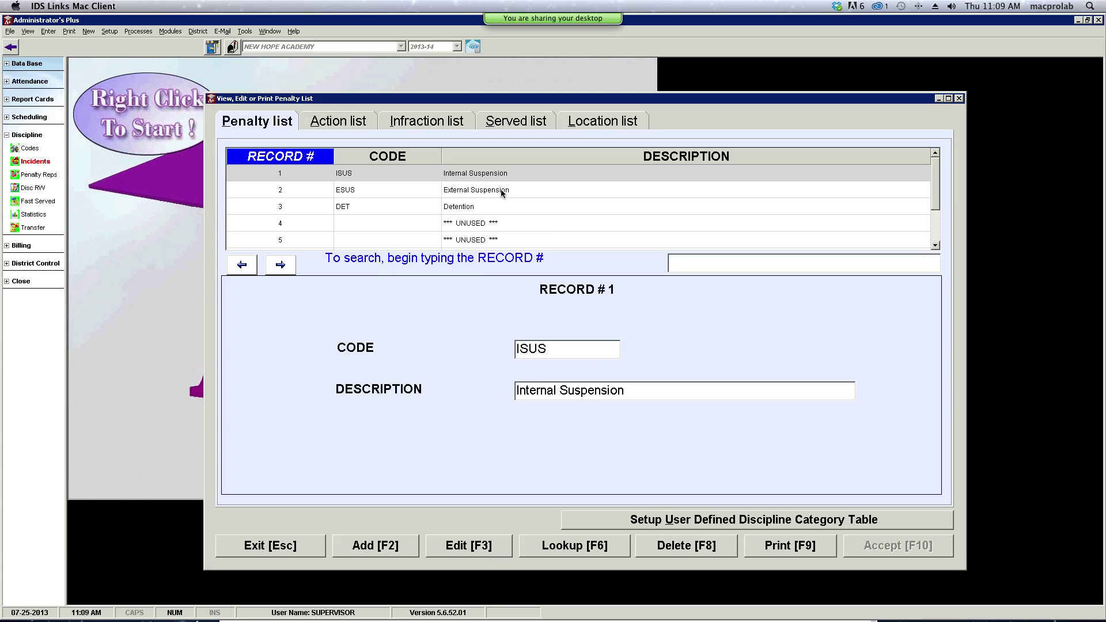
left_click(502, 193)
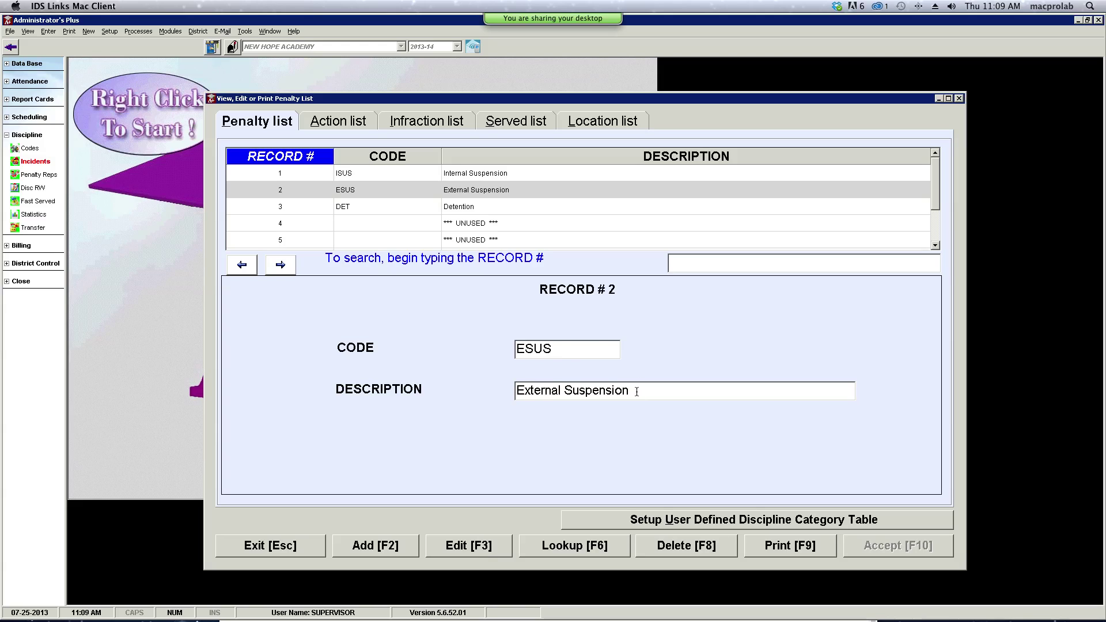
- Replace penalty 2's description with HEALING DAY and its code with HD, then save
left_click_drag(637, 392, 512, 393)
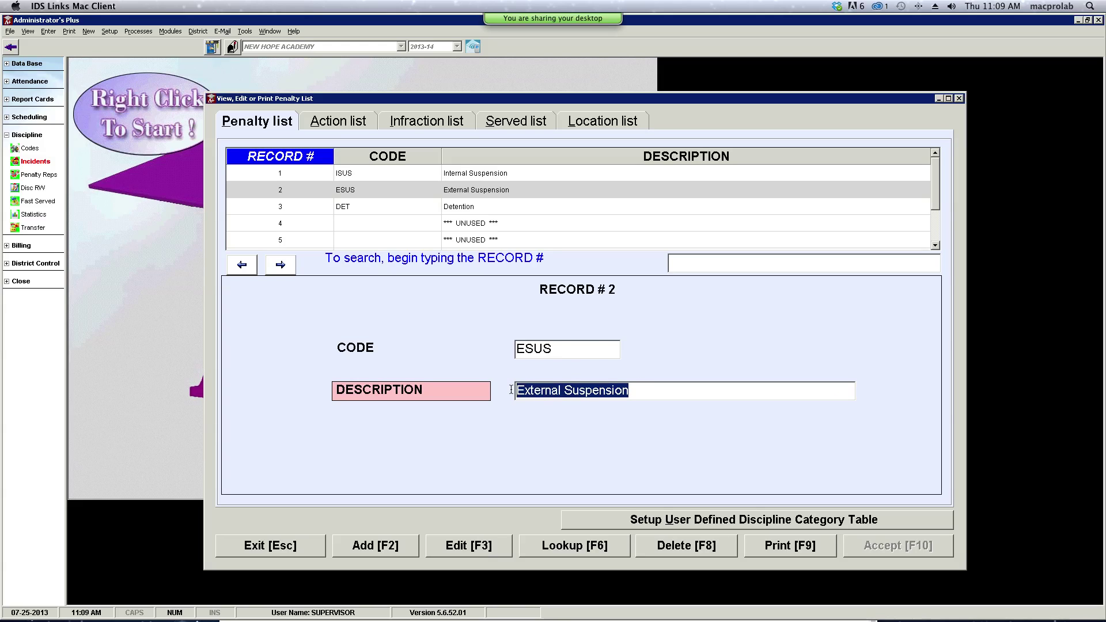
key("Caps_Lock")
type("HEALING DAY")
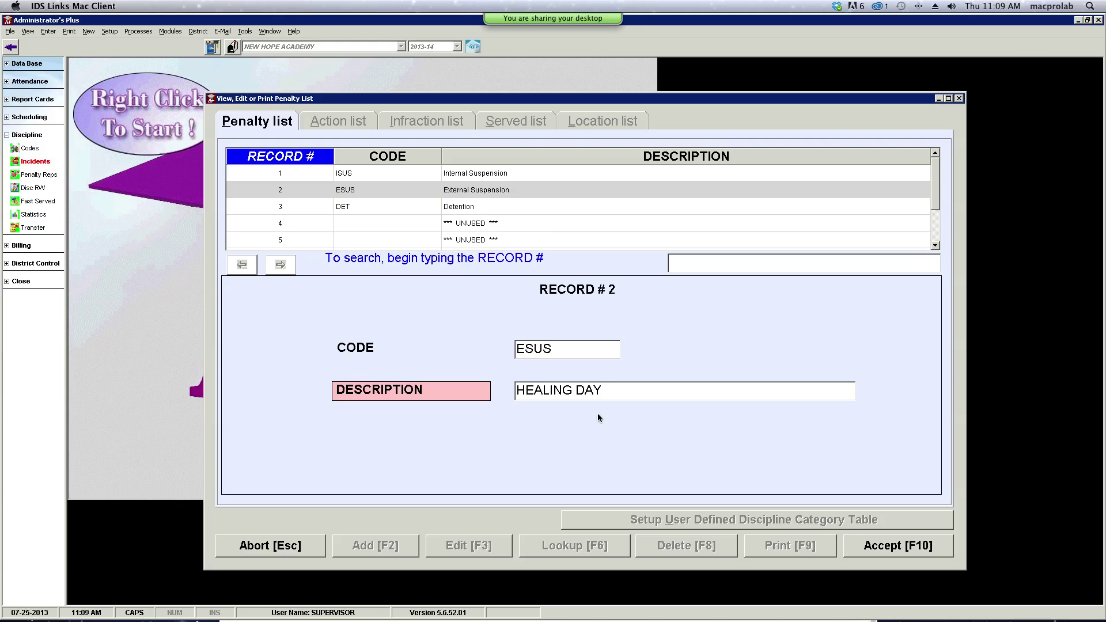
left_click(560, 352)
type("HD")
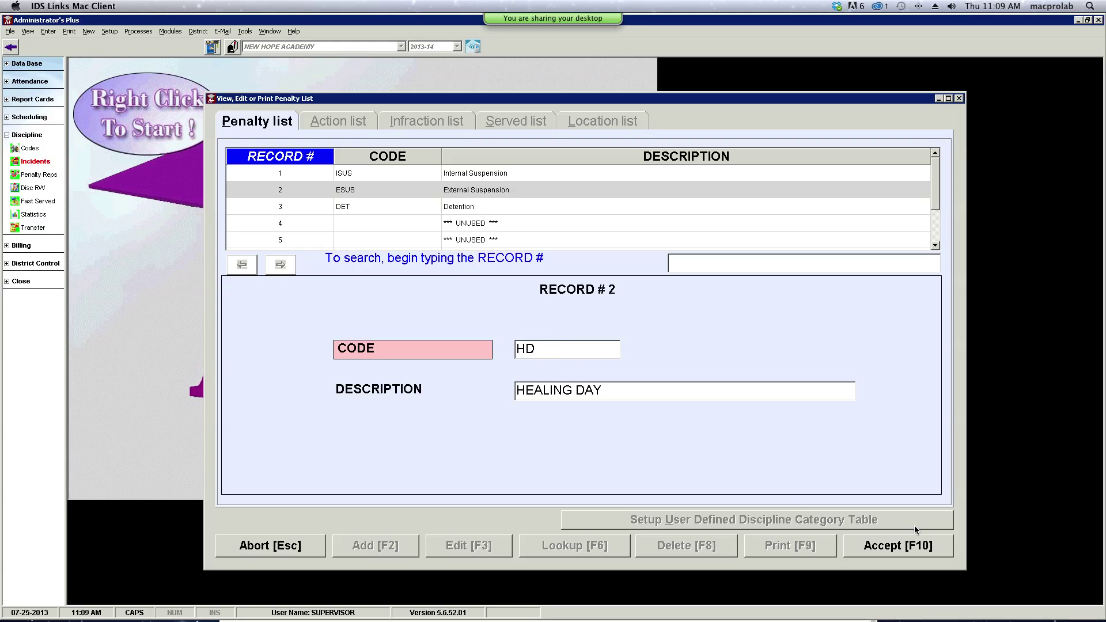
left_click(896, 550)
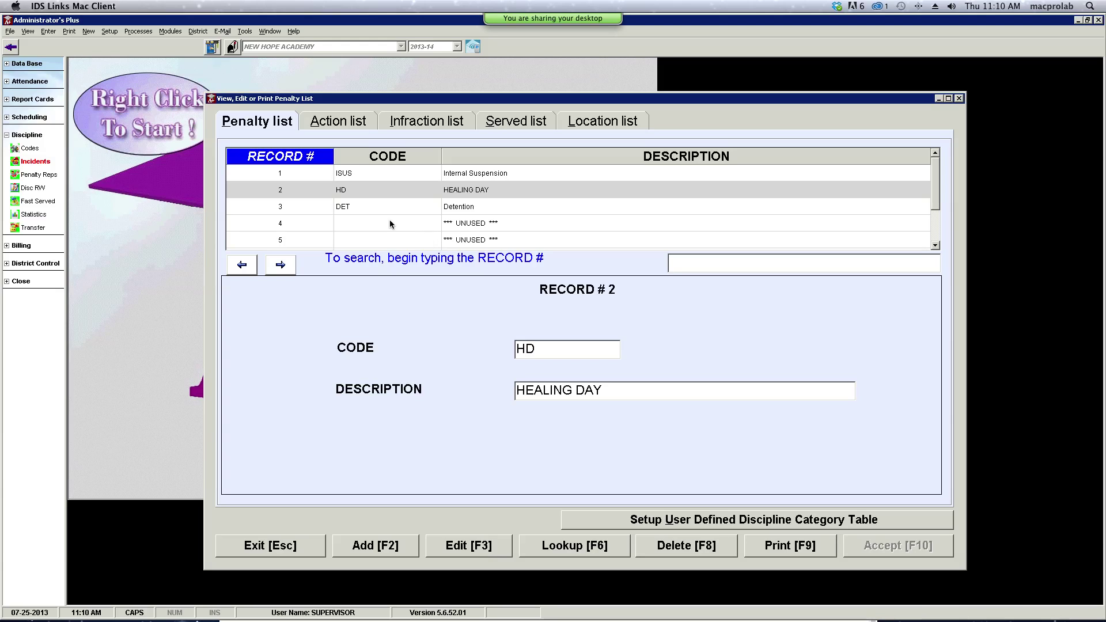
- In the Action list, scroll down to record 7, ESU1, and enter edit mode on it
left_click(345, 123)
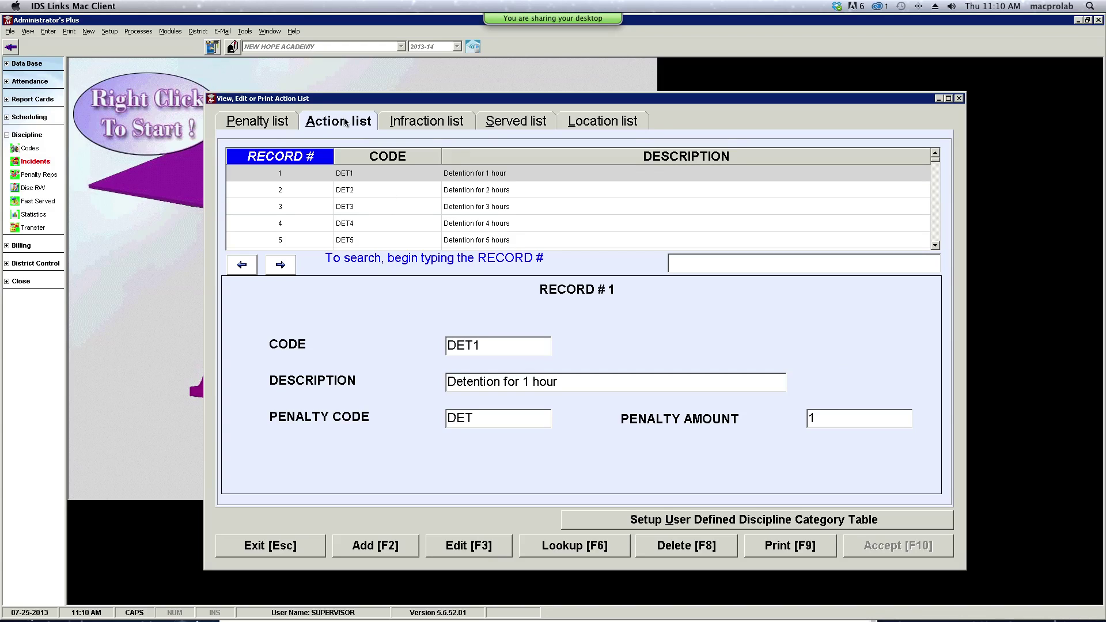
left_click(934, 247)
left_click(935, 248)
left_click(934, 247)
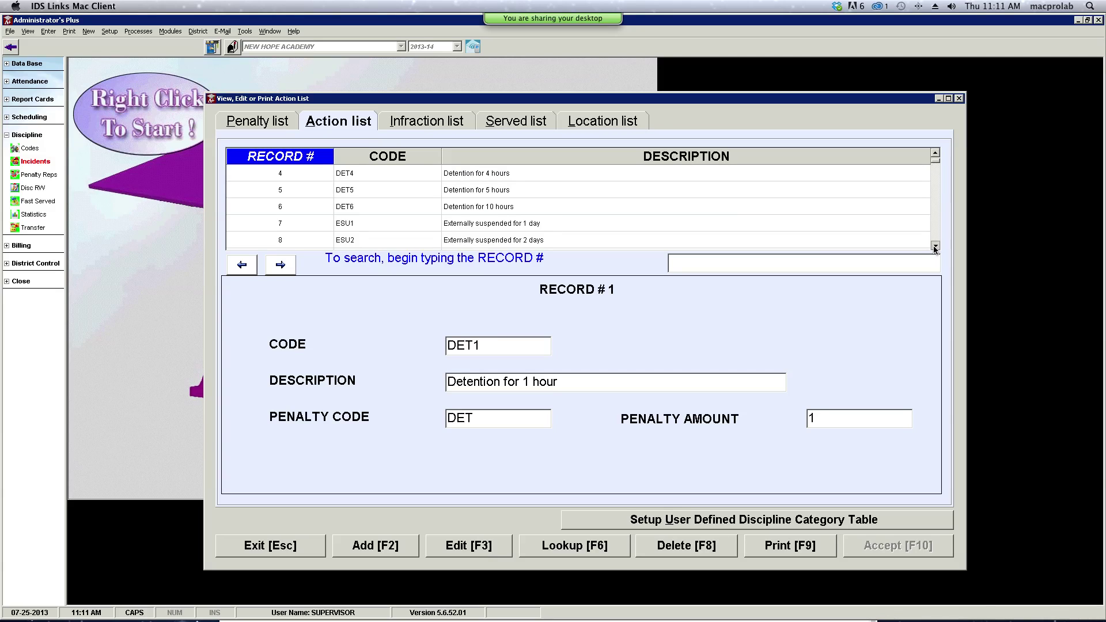
left_click(935, 247)
left_click(935, 247)
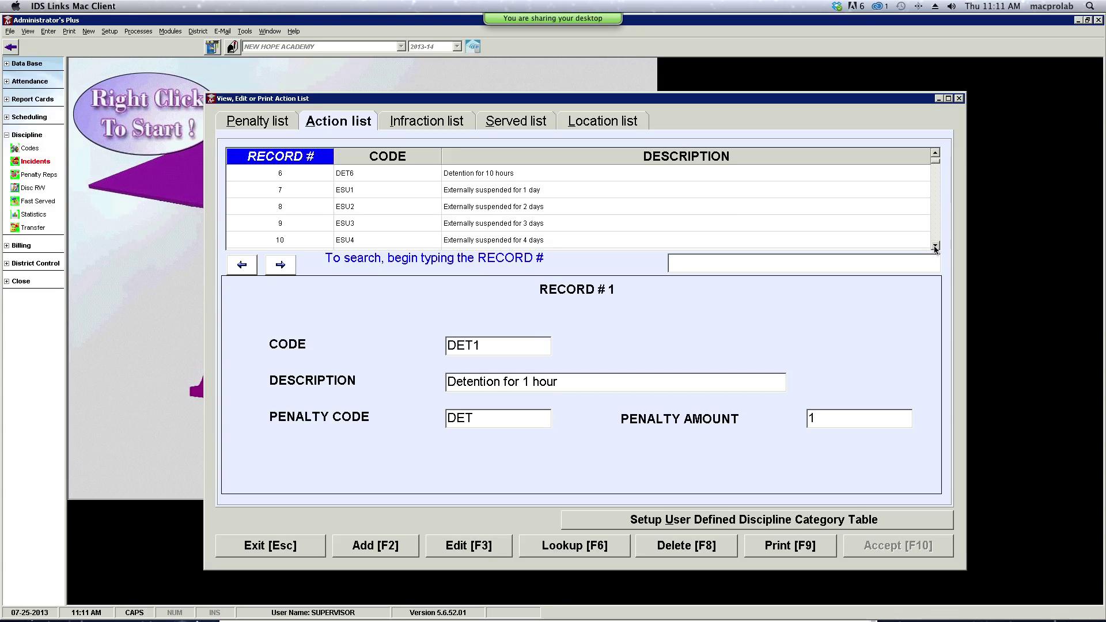
left_click(367, 191)
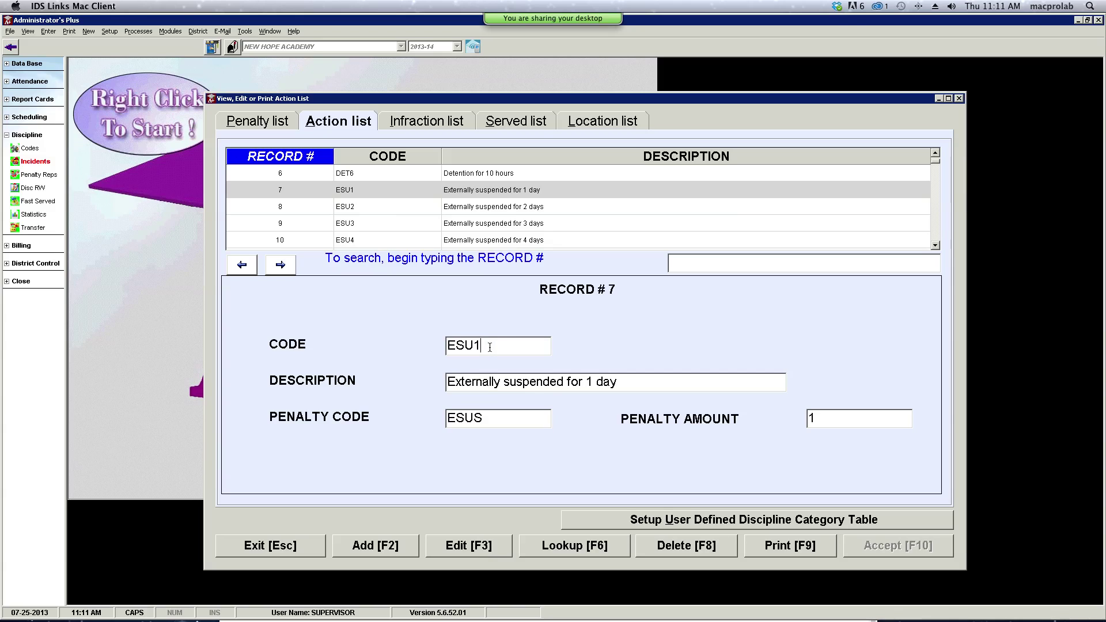
key("F3")
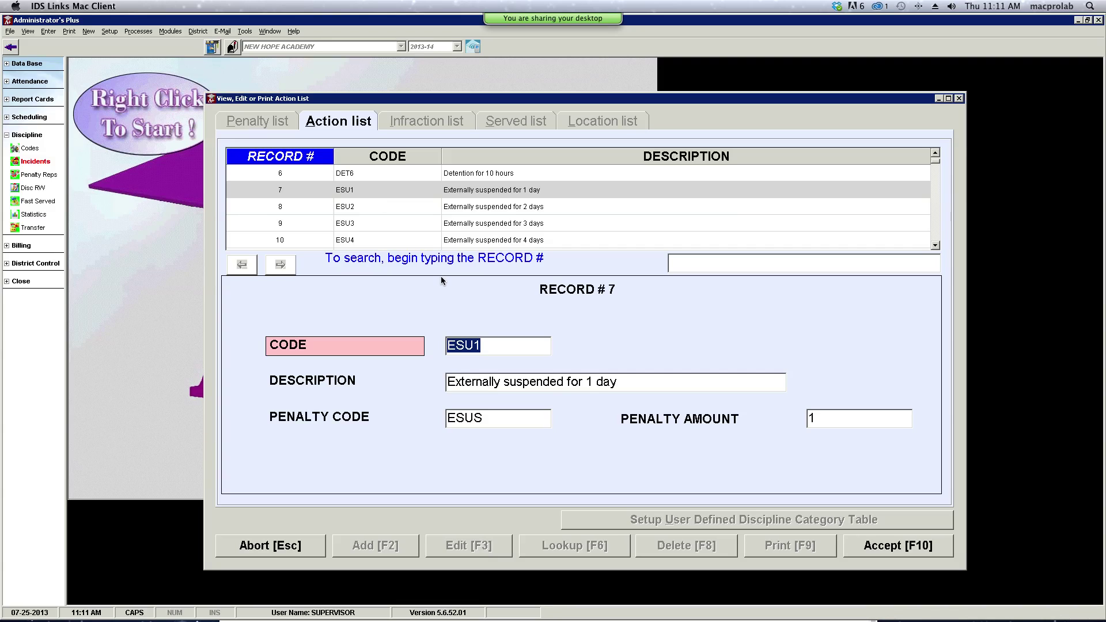
- Change action record 7's code to HD1 and its penalty code from ESUS to HD, then save
type("HD1")
left_click(493, 419)
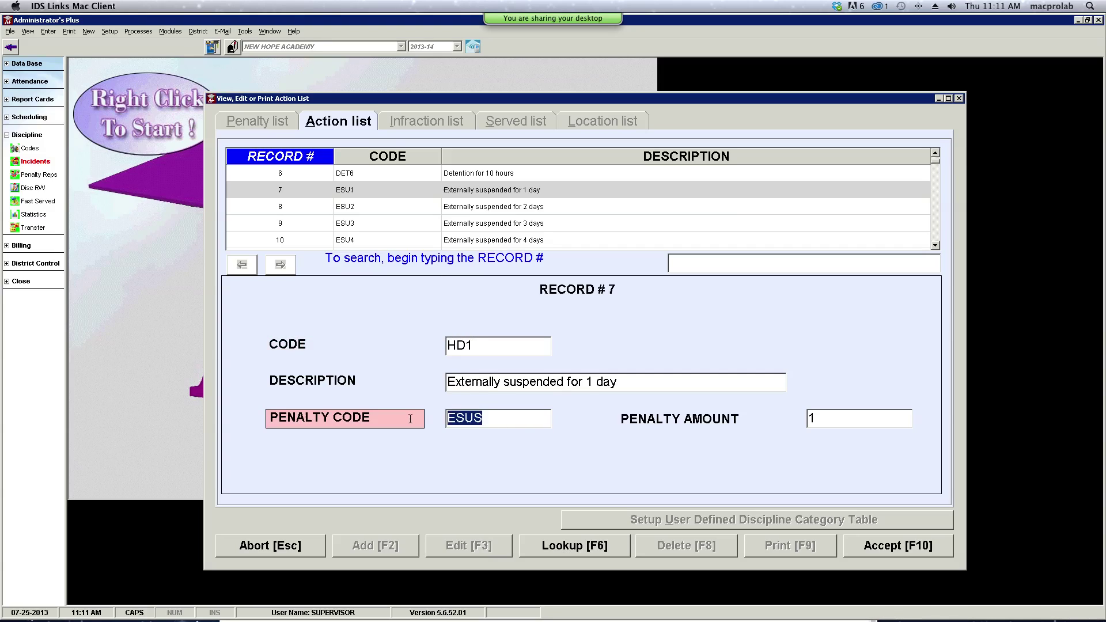
type("HD1")
key("BackSpace")
type("1")
key("BackSpace")
left_click(899, 551)
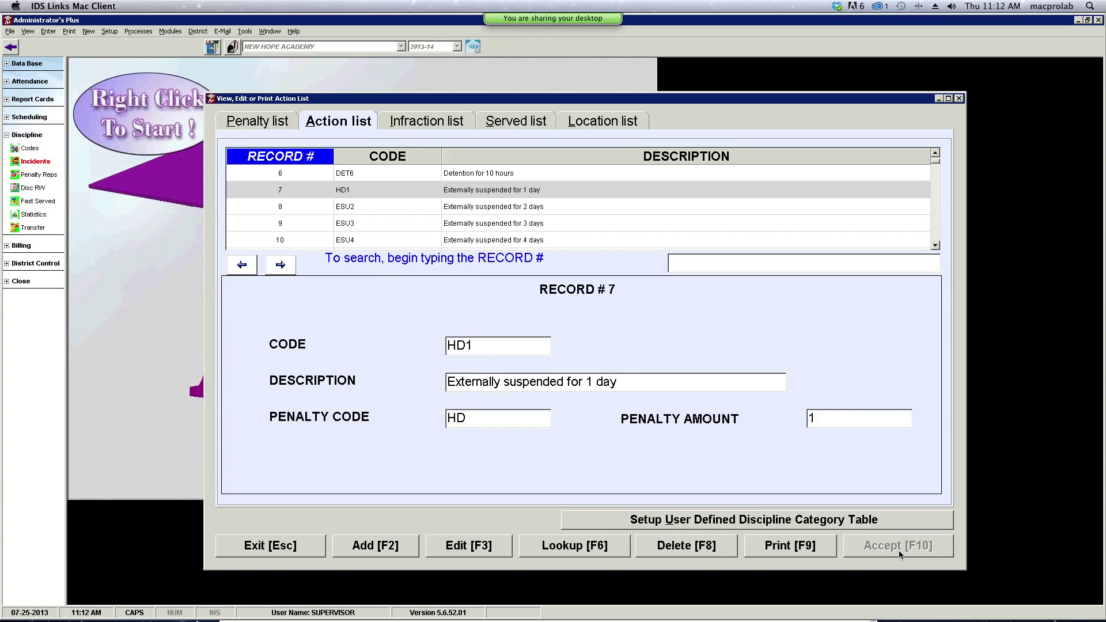
- Recode action records 8 and 9 from ESU2 and ESU3 to HD2 and HD3
left_click(379, 210)
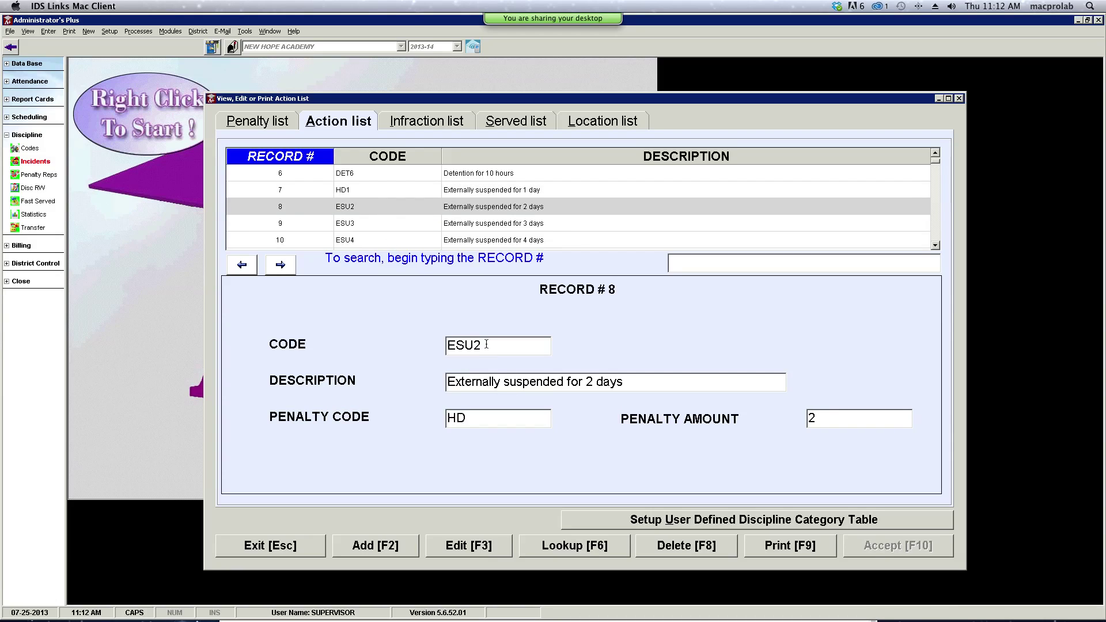
left_click(438, 346)
type("HD2")
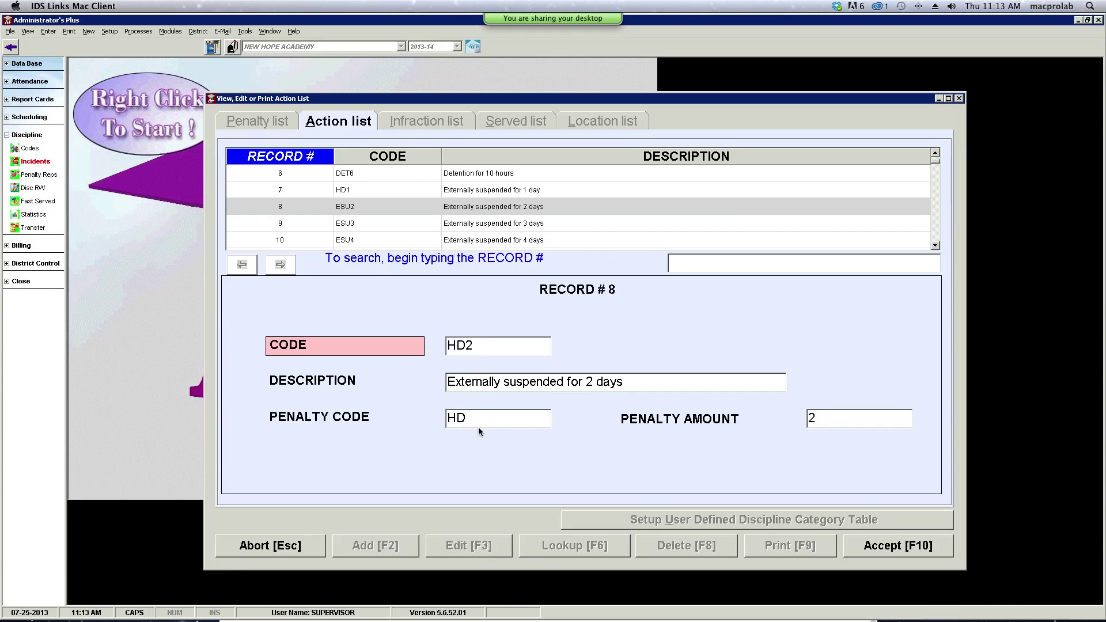
left_click(890, 548)
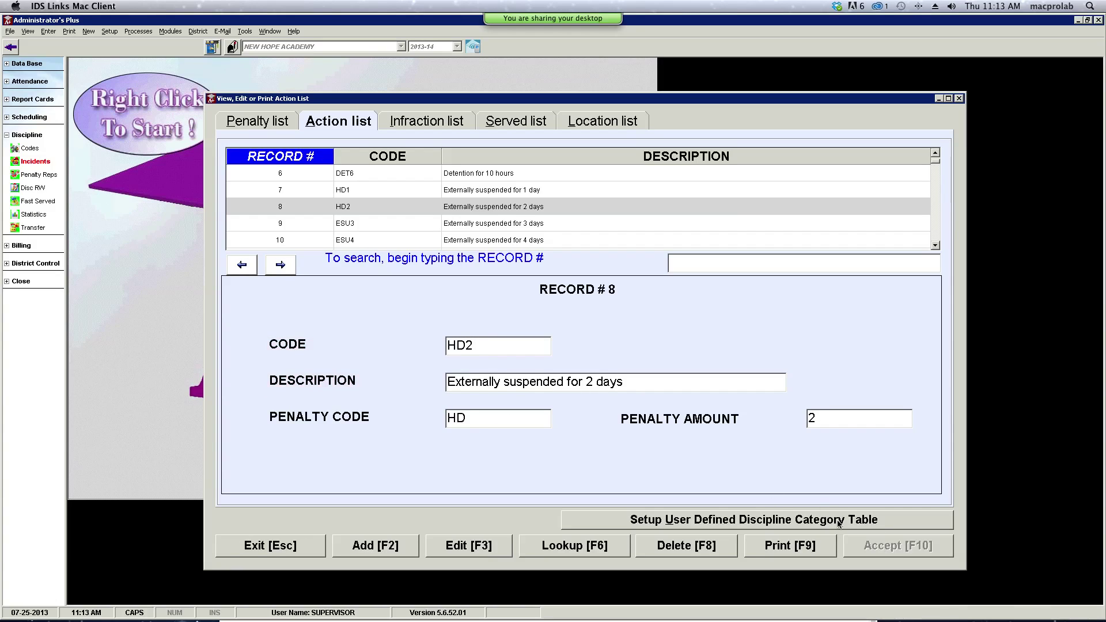
left_click(365, 225)
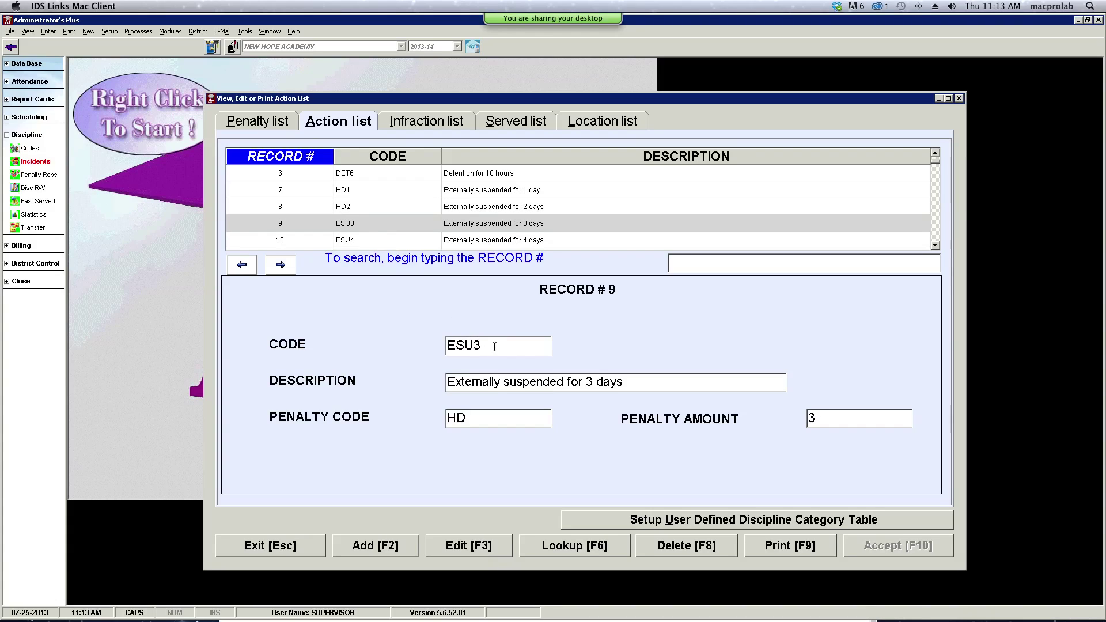
double_click(459, 345)
left_click_drag(430, 348, 429, 348)
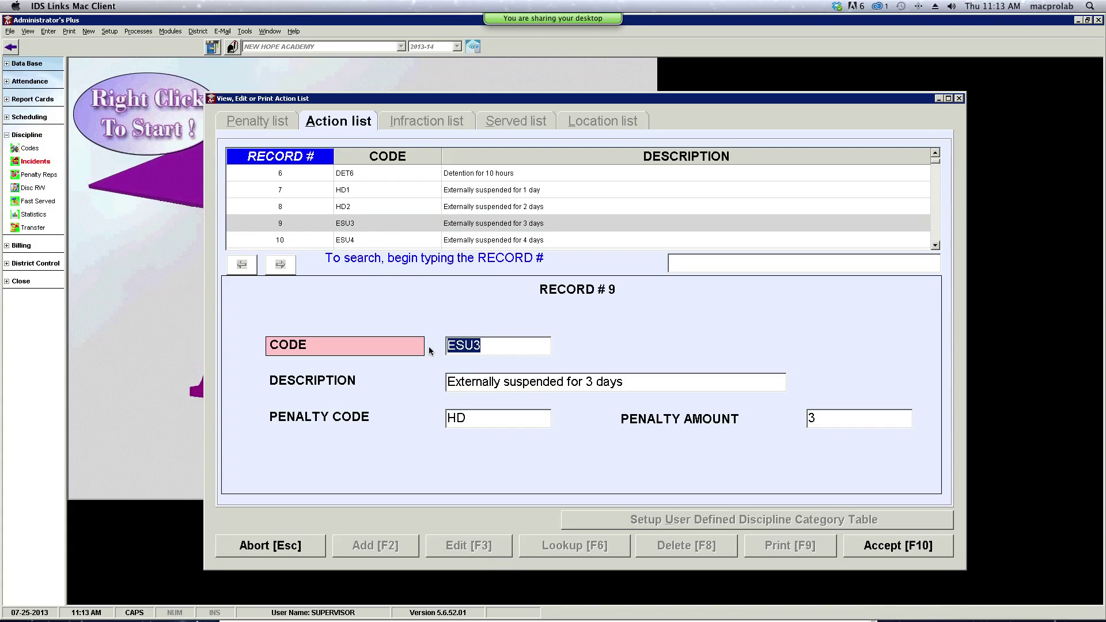
type("HD3")
left_click(876, 551)
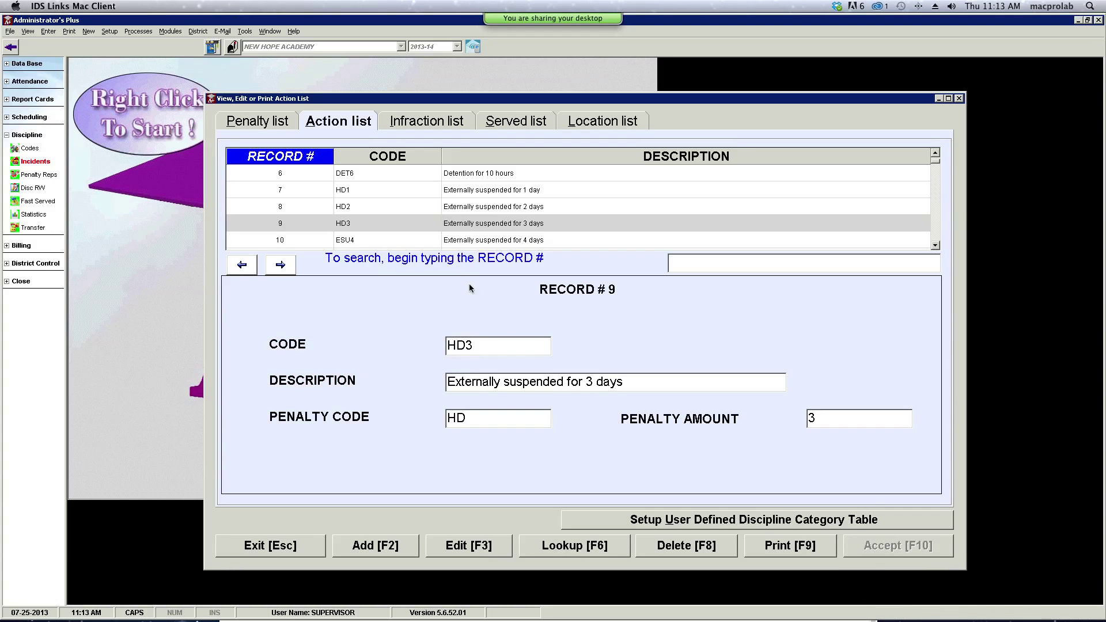
- Recode action record 10 from ESU4 to HD4 and scroll the list further
left_click(396, 239)
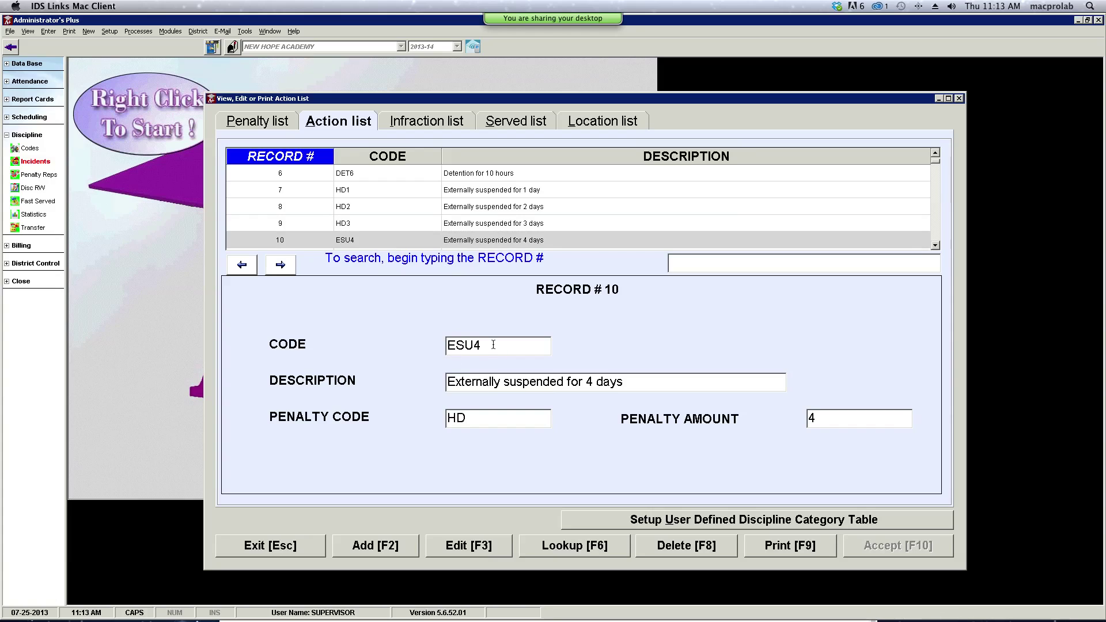
left_click_drag(495, 346, 403, 347)
key("F3")
type("HD4")
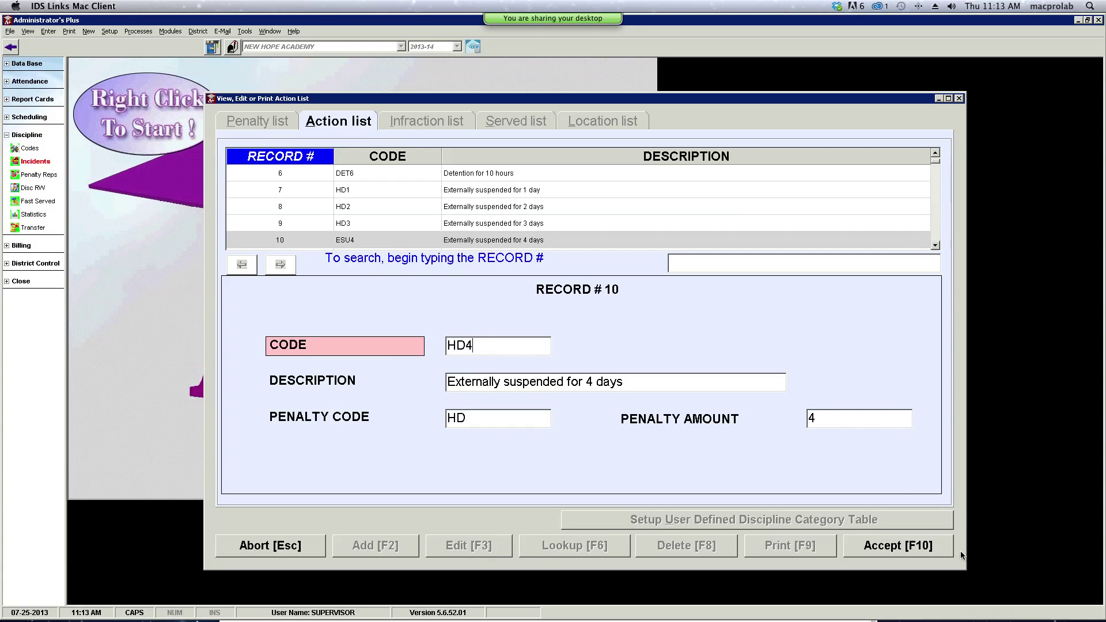
left_click(941, 551)
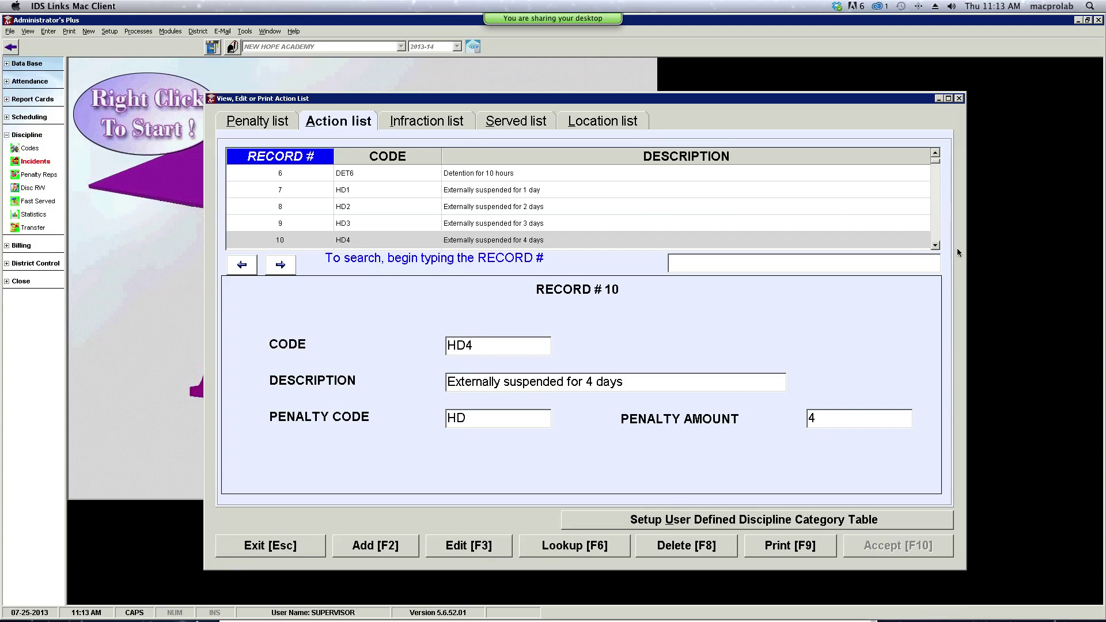
left_click(938, 246)
left_click(938, 246)
left_click(939, 246)
left_click(938, 246)
left_click(938, 247)
- Recode action record 11 from ESU5 to HD5 and save
left_click(345, 178)
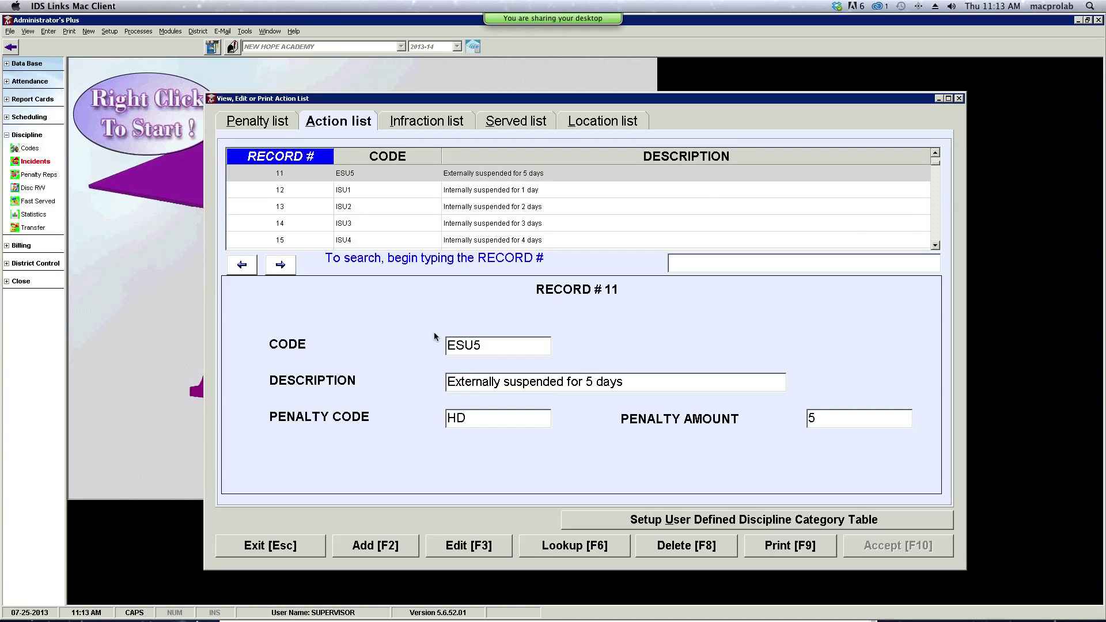
left_click_drag(485, 350, 425, 350)
key("F3")
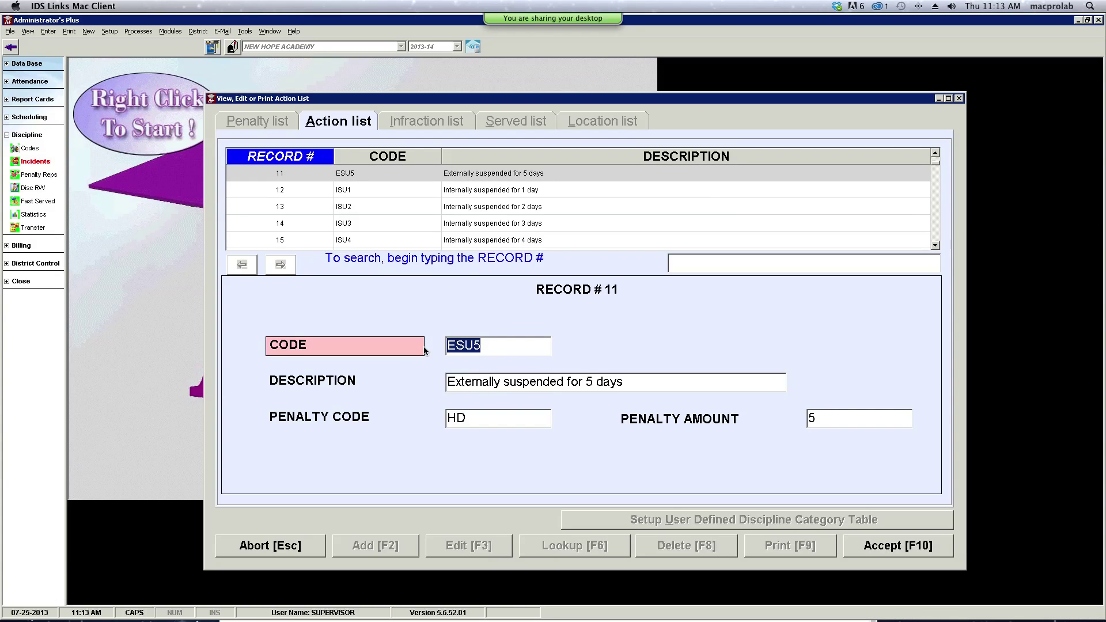
type("HD5")
left_click(904, 553)
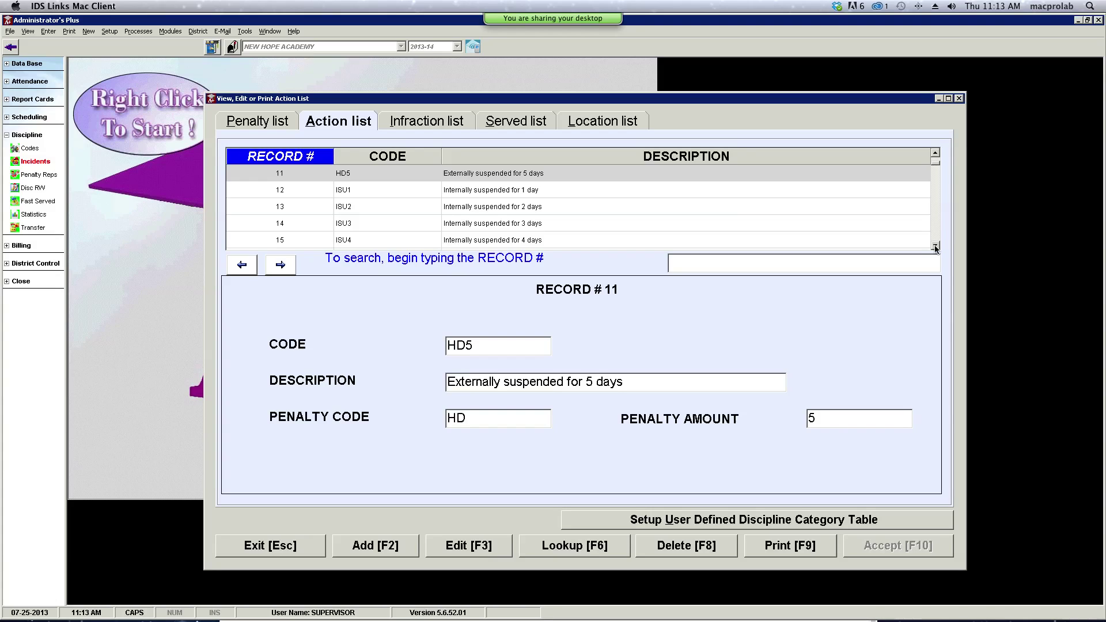
- Scroll the Action list until record 17, PARE Parent Conference, is visible
left_click(935, 248)
left_click(936, 248)
left_click(936, 247)
left_click(936, 248)
left_click(936, 248)
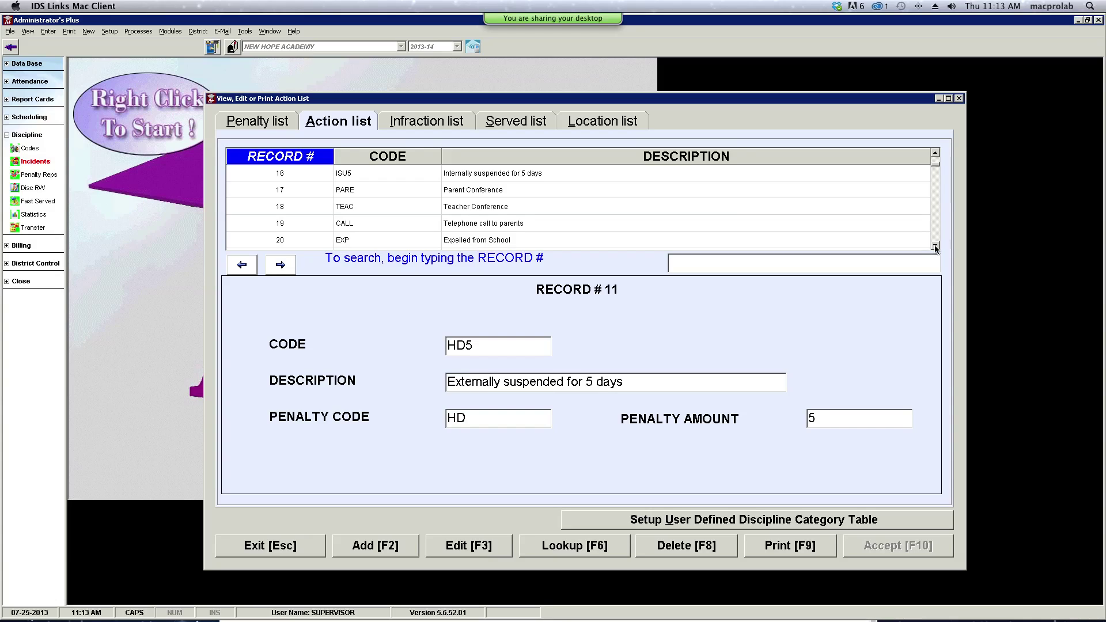
left_click(936, 247)
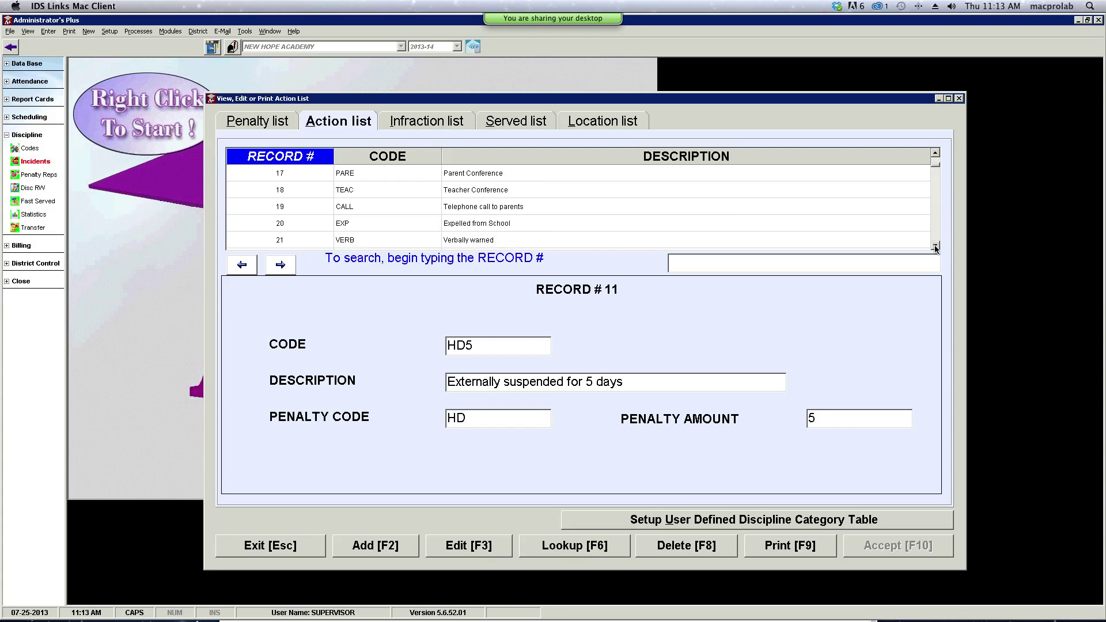
left_click(935, 247)
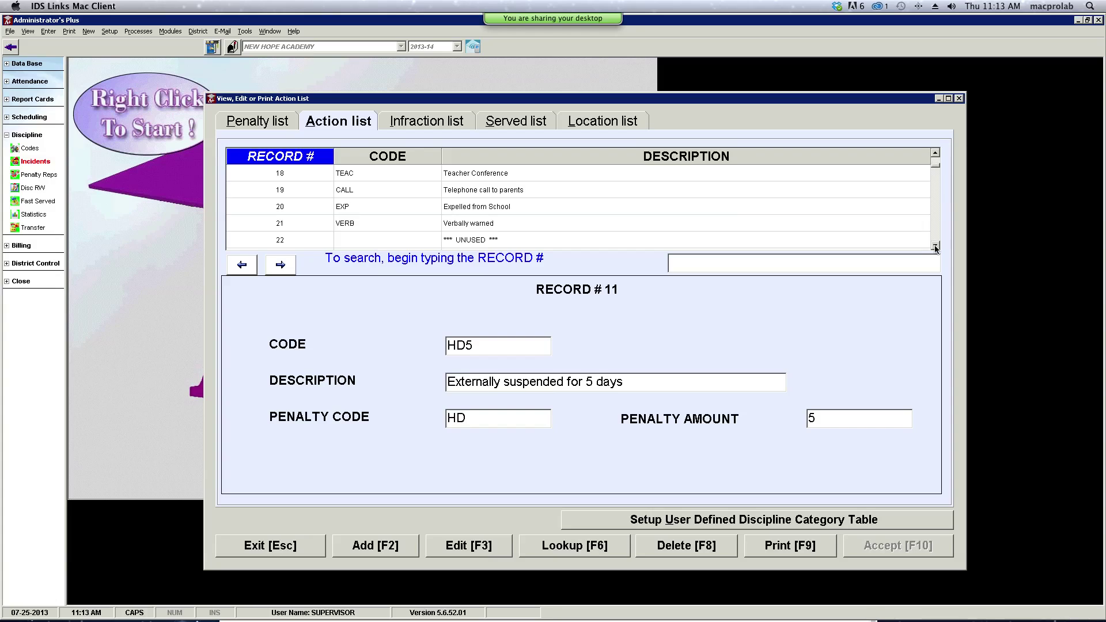
left_click(937, 153)
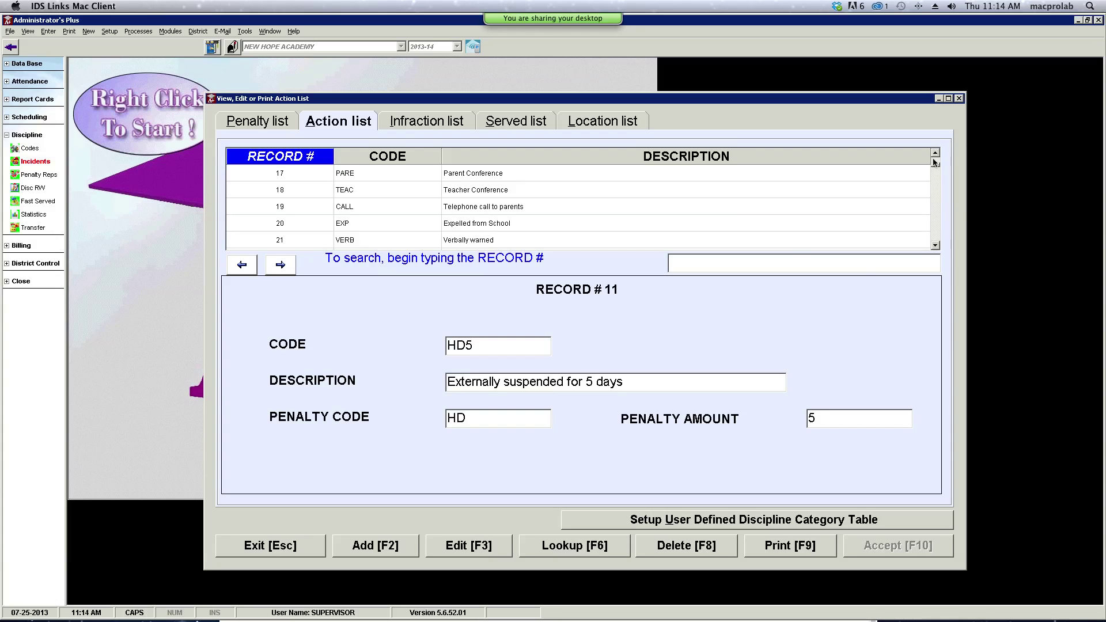
- Change action record 17's code to RT and description to ROUND TABLE, and save
left_click(378, 174)
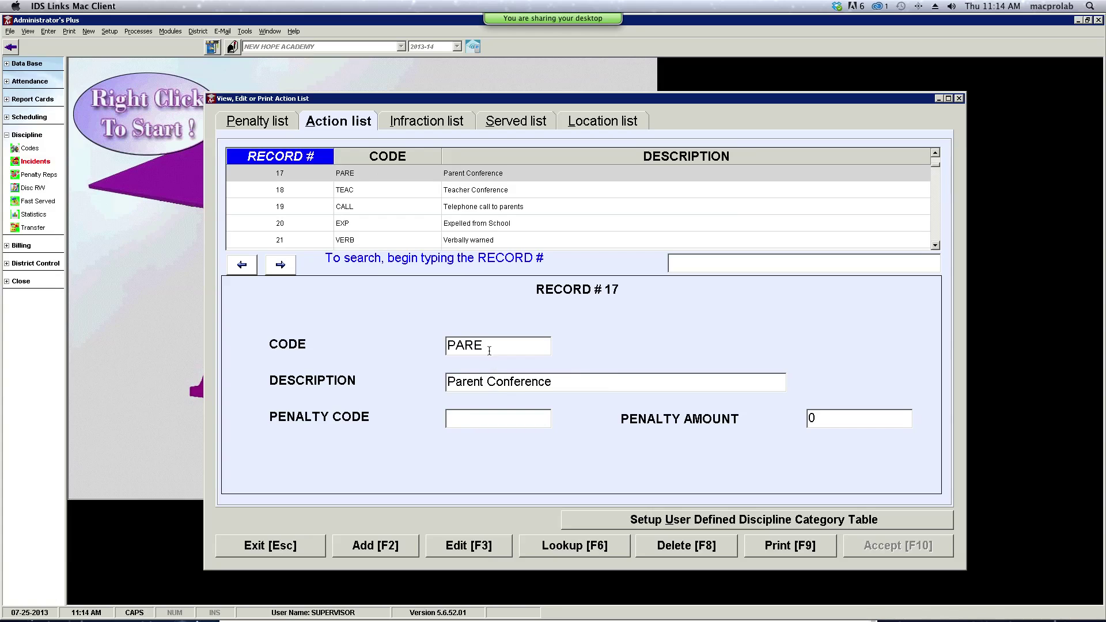
key("F3")
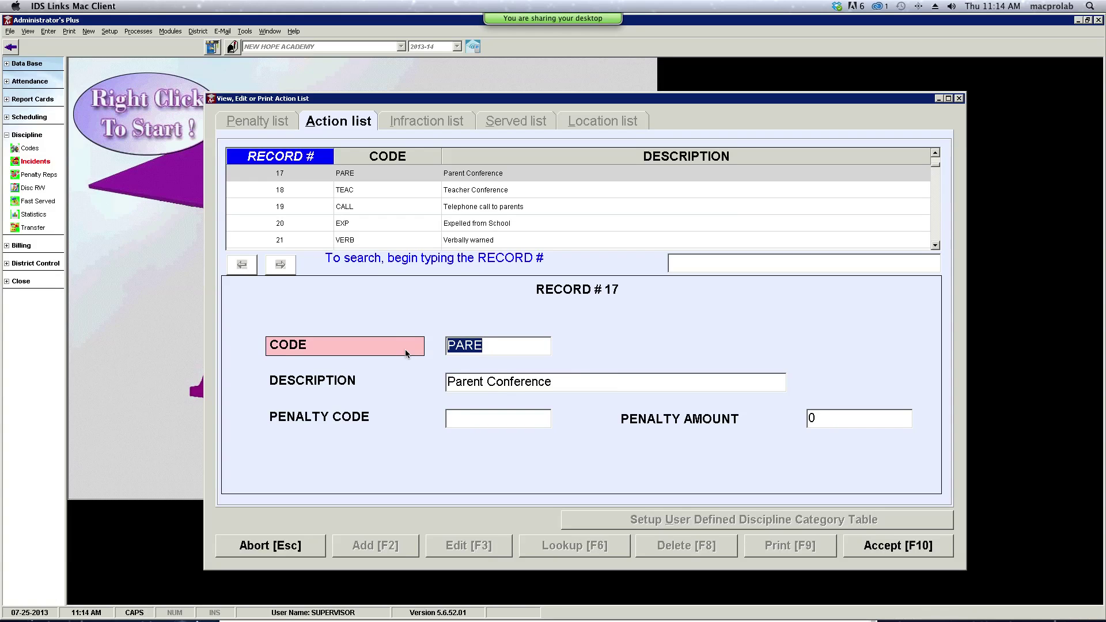
type("RT")
key("Tab")
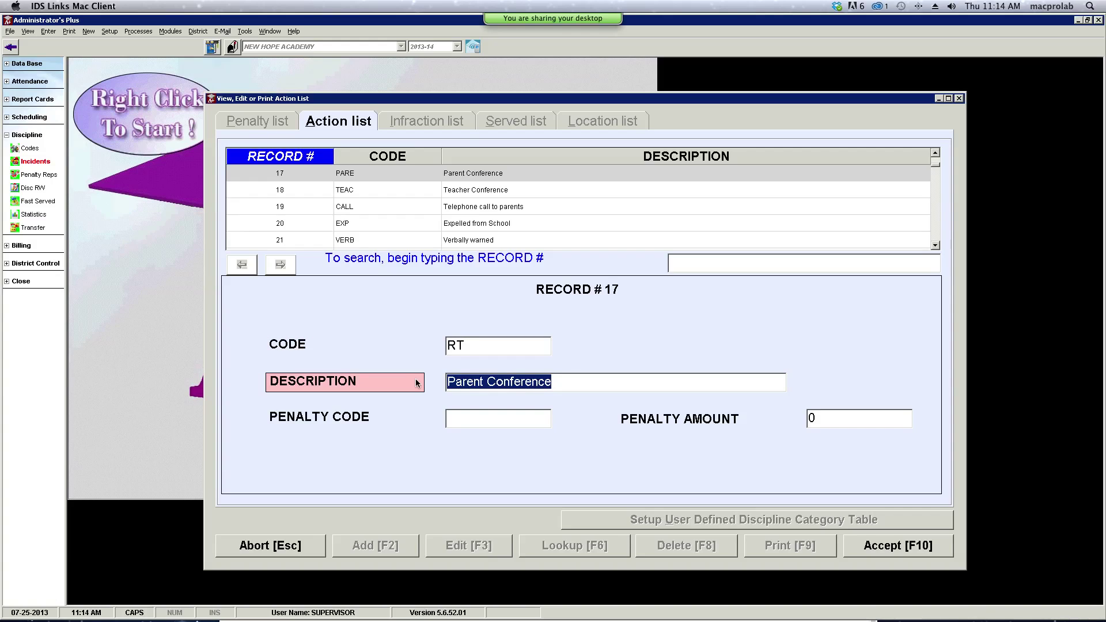
type("ROUND TABLE")
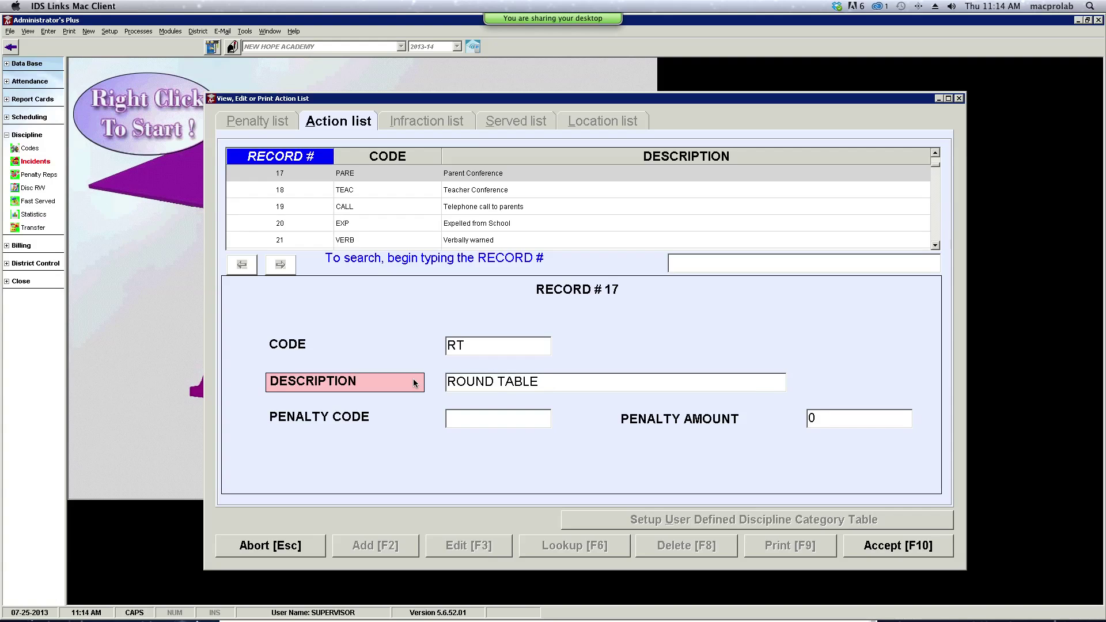
left_click(917, 551)
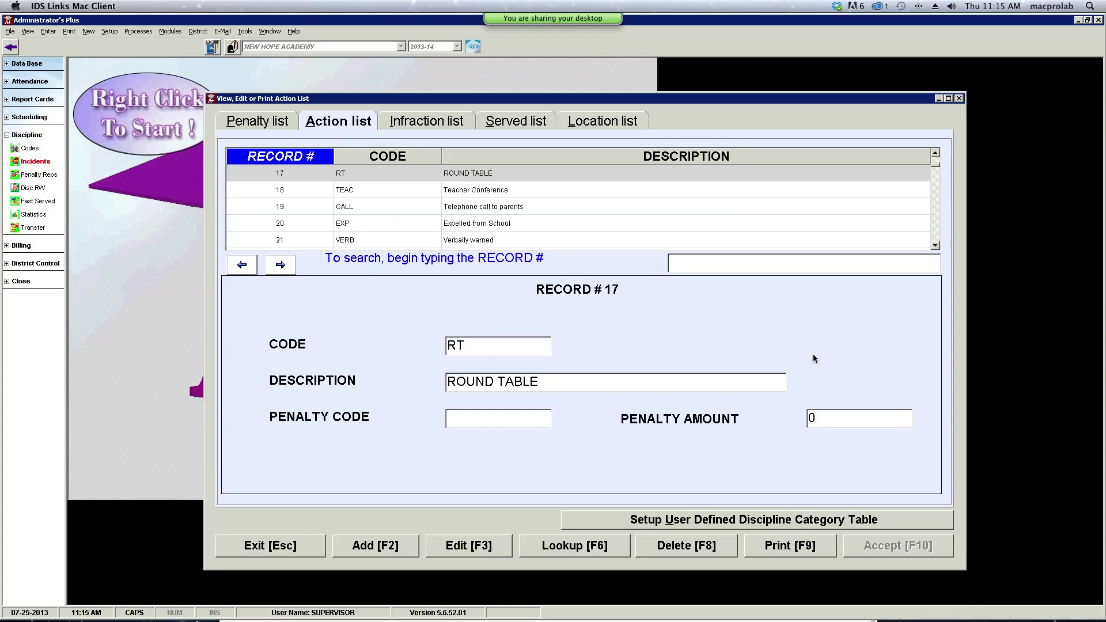
double_click(810, 418)
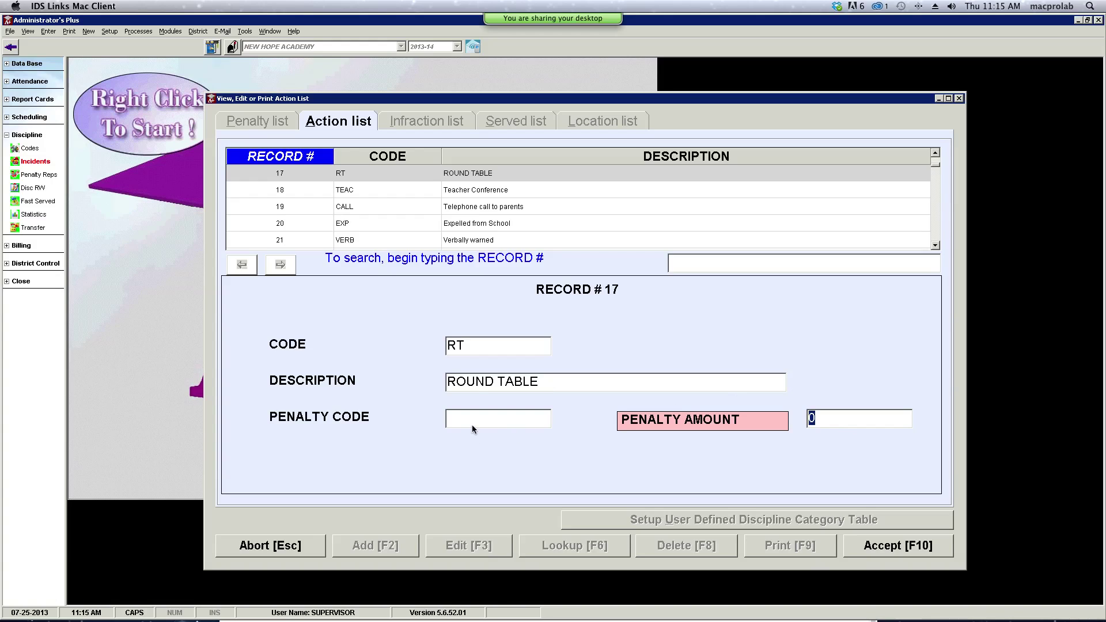
left_click(885, 545)
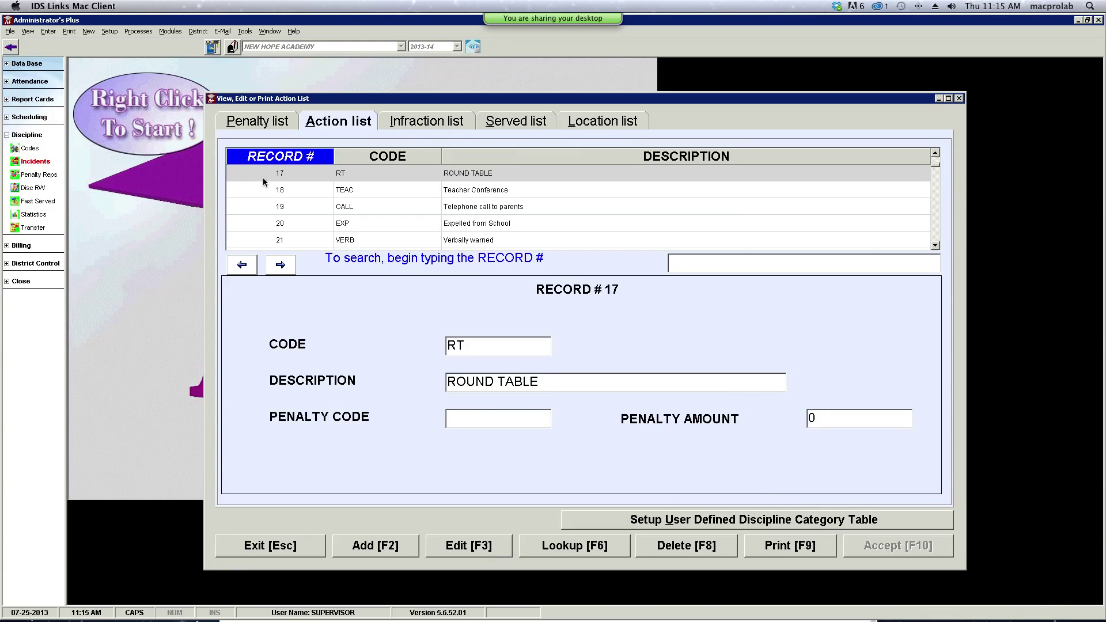
- Fill unused penalty record 4 with code RT and description ROUND TABLE, save, and return to the Action list
left_click(267, 123)
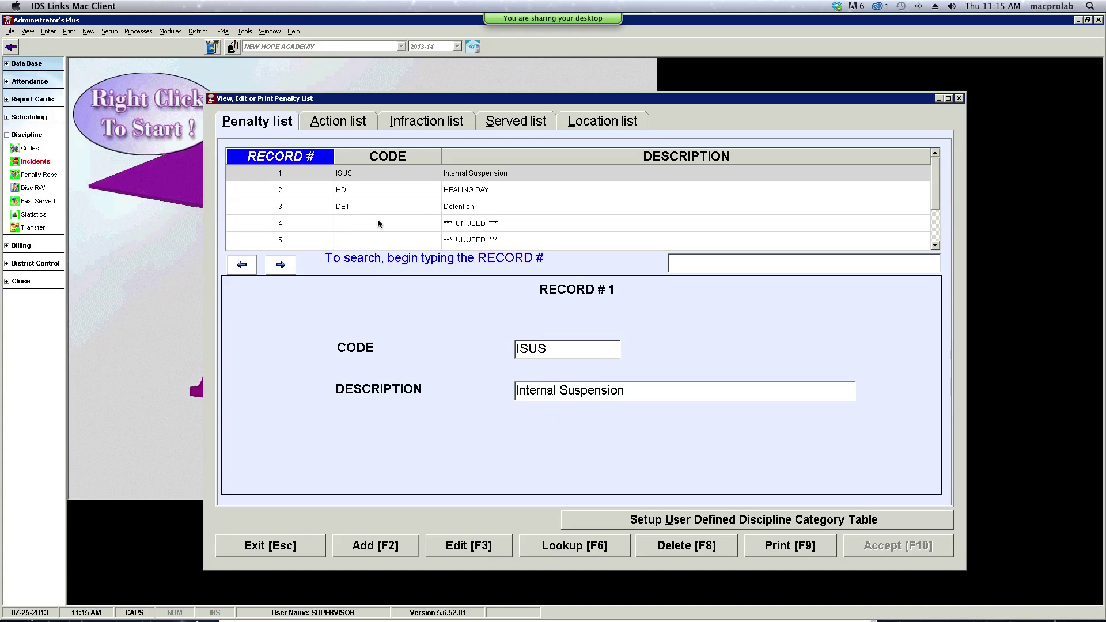
left_click(378, 221)
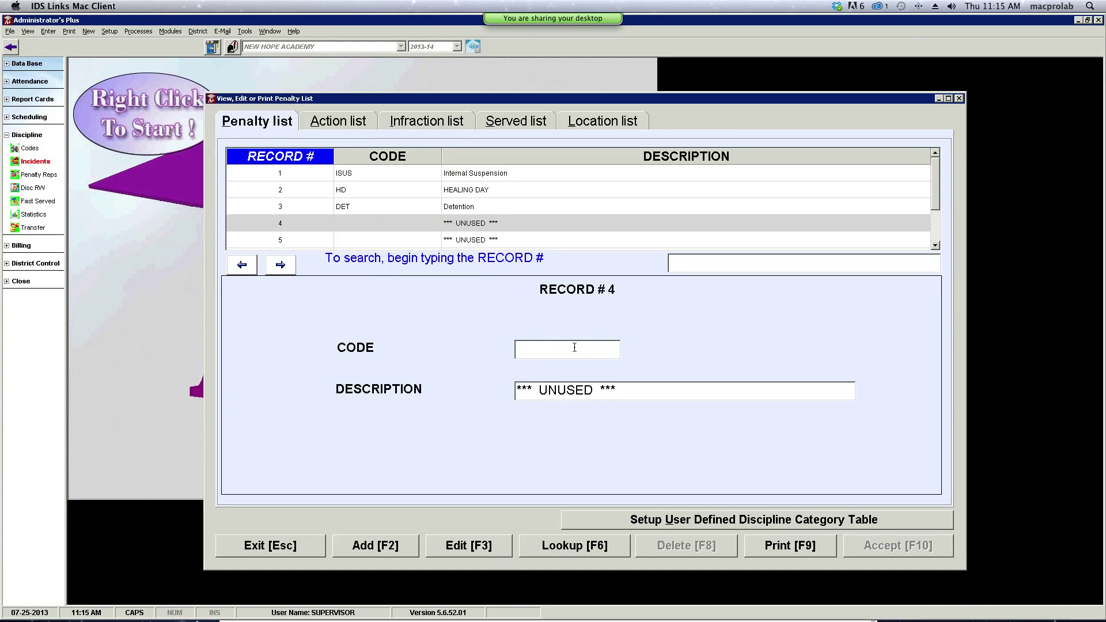
key("F2")
type("RT")
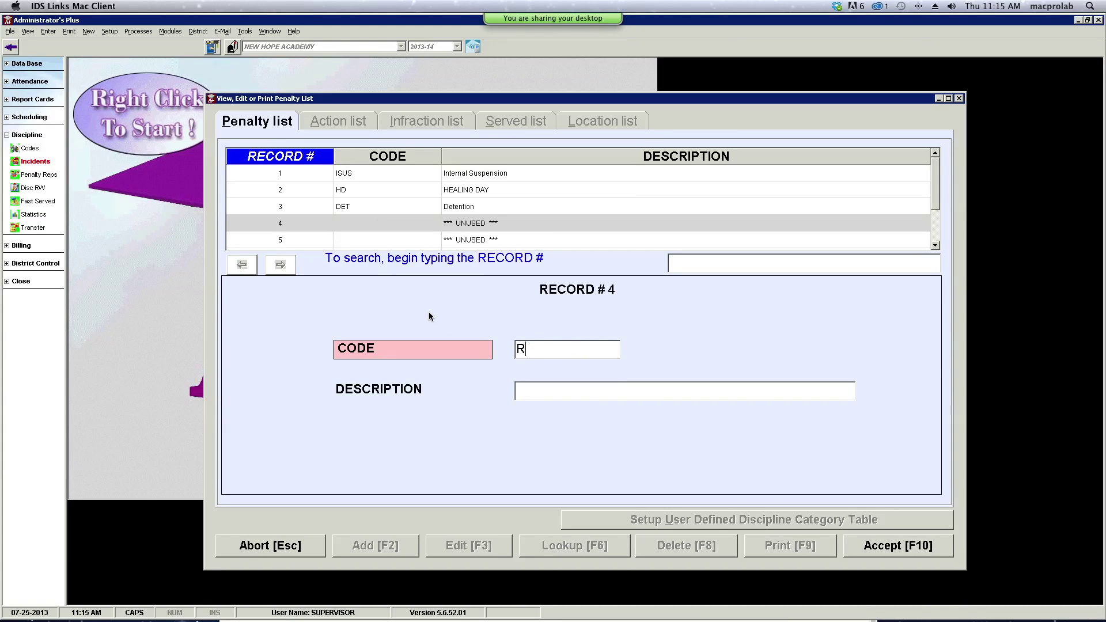
left_click(548, 394)
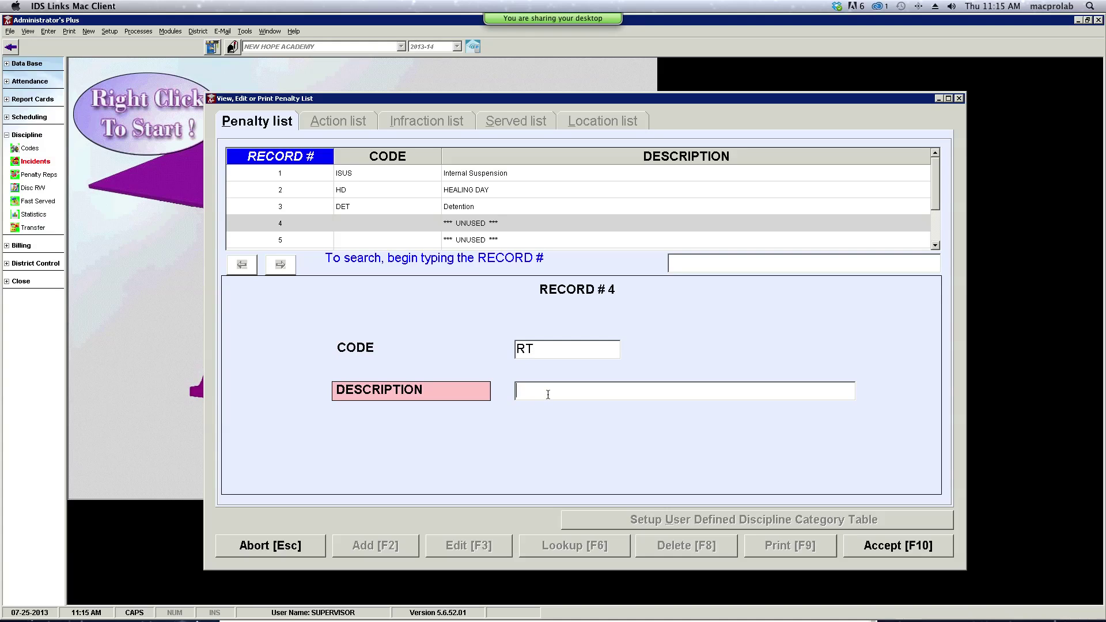
type("ROUND TABLE")
left_click(870, 552)
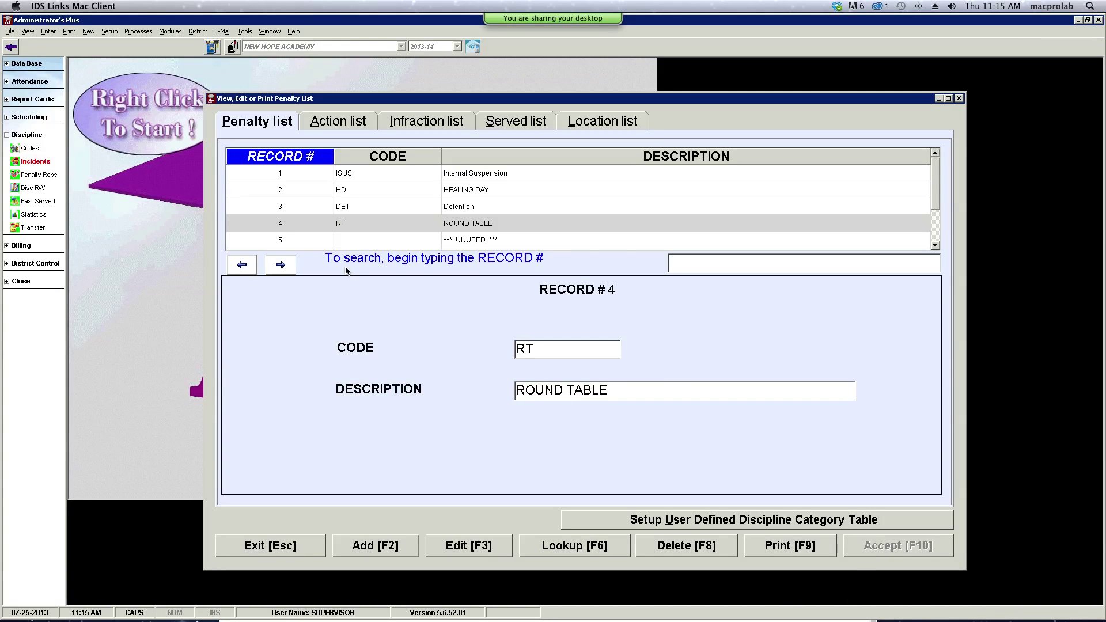
left_click(336, 122)
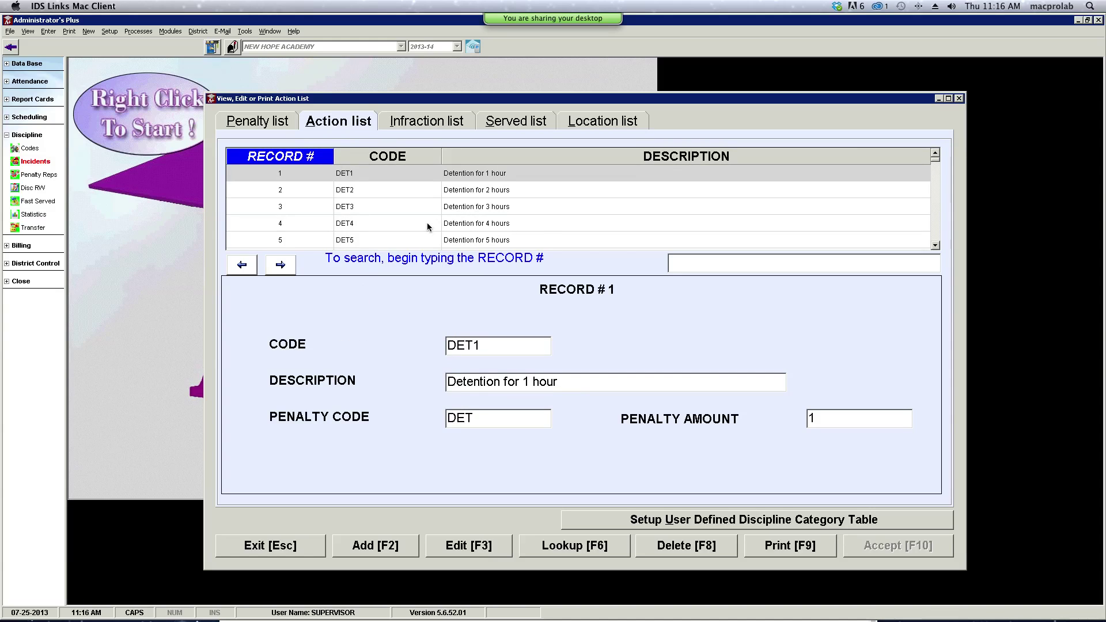
- Set action record 17's penalty code to RT with amount 1 and save
left_click(936, 247)
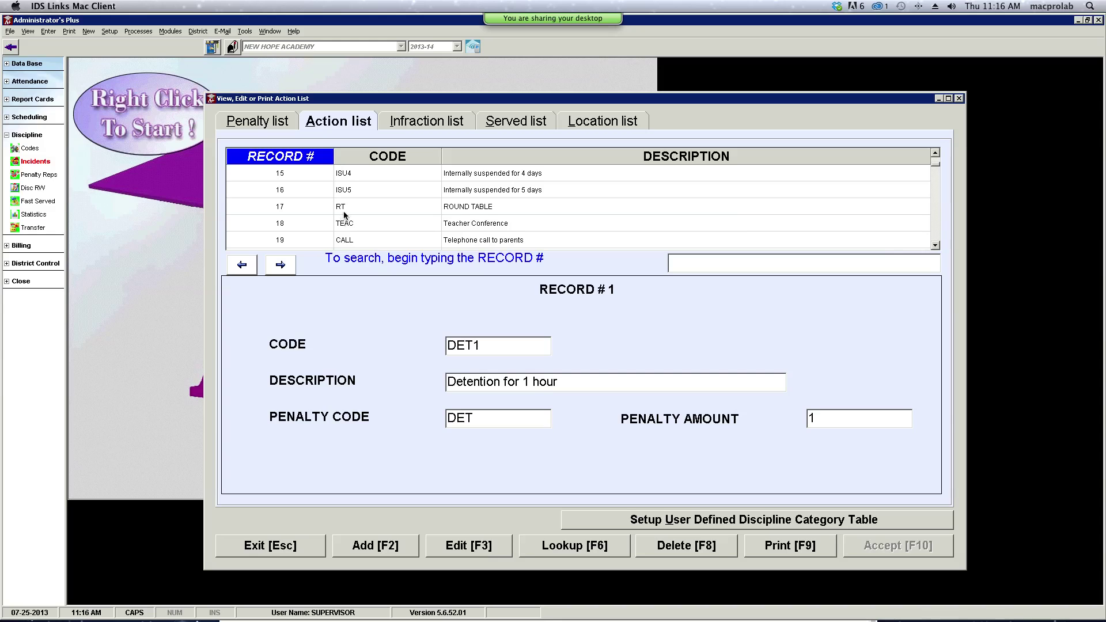
left_click(359, 211)
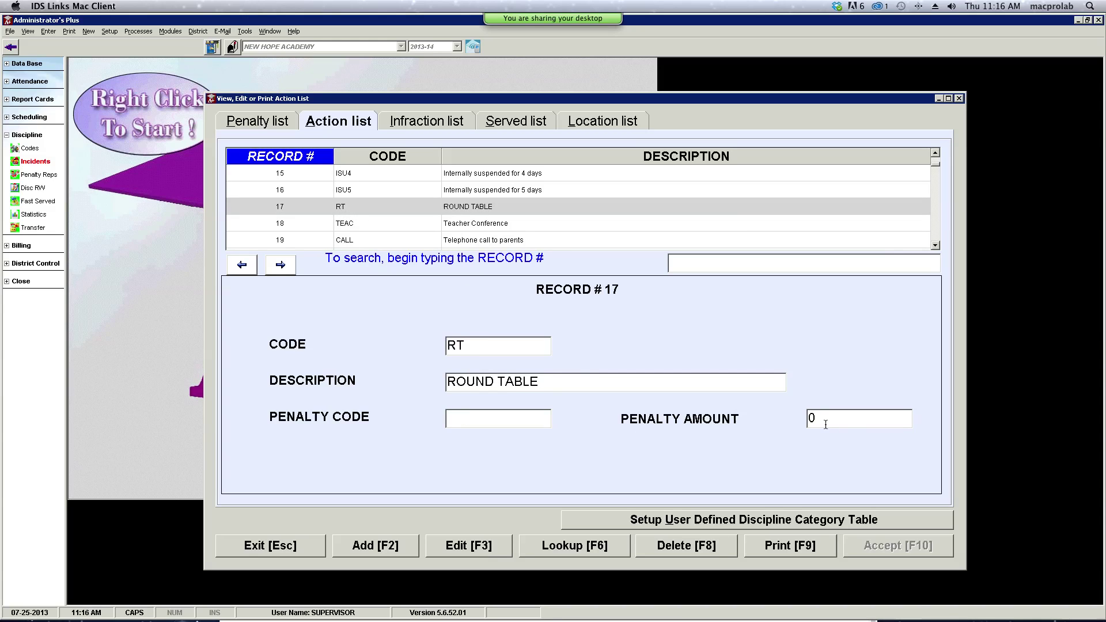
left_click(454, 421)
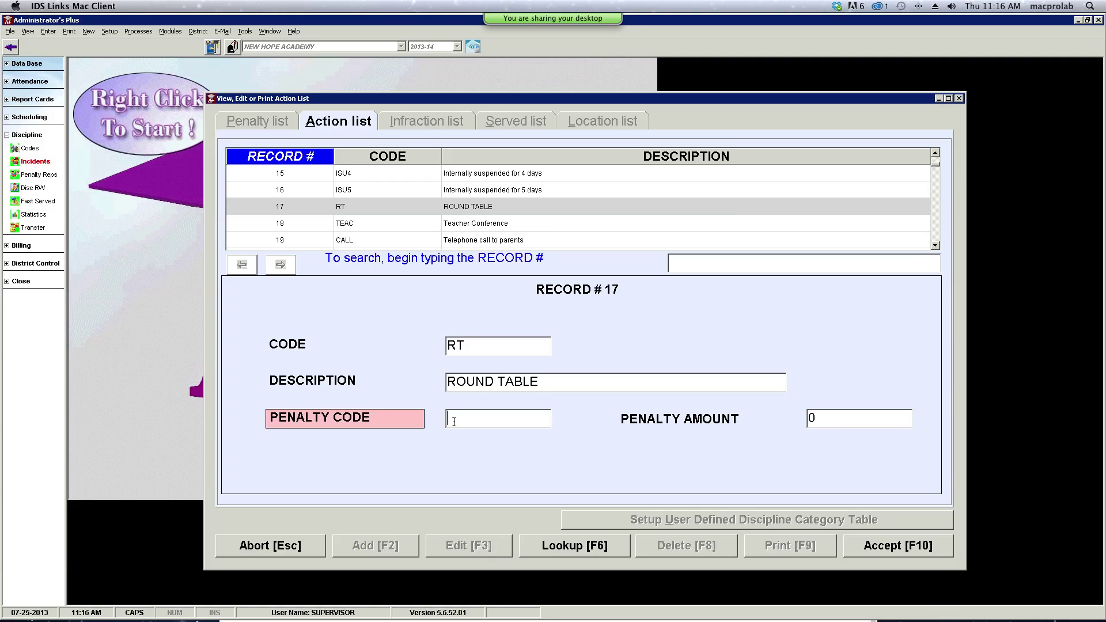
type("RT")
left_click(802, 420)
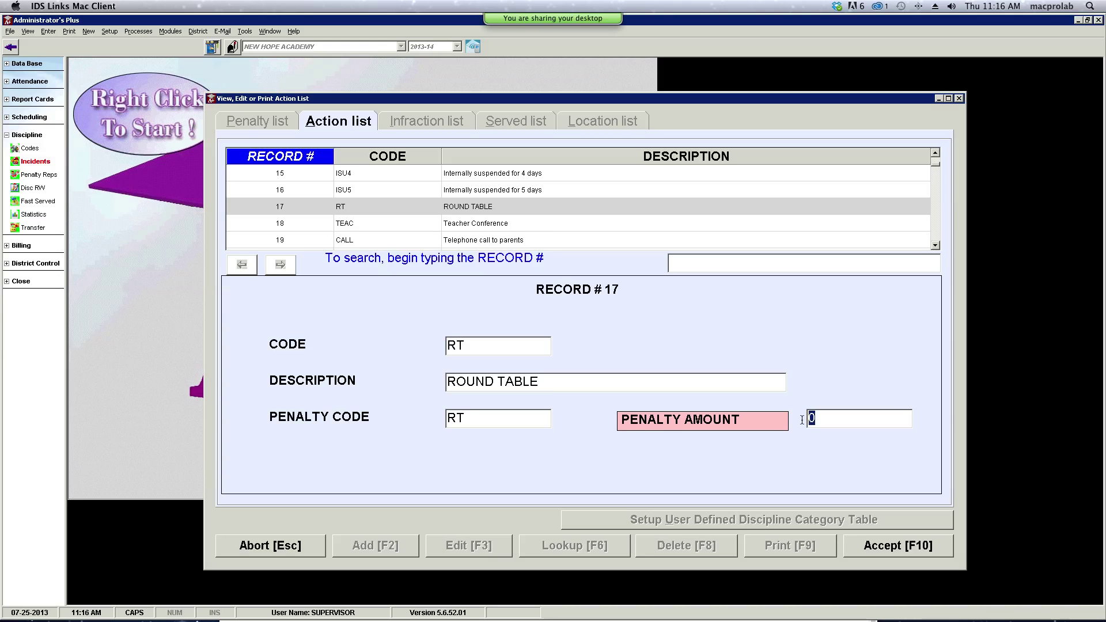
type("1")
left_click(876, 551)
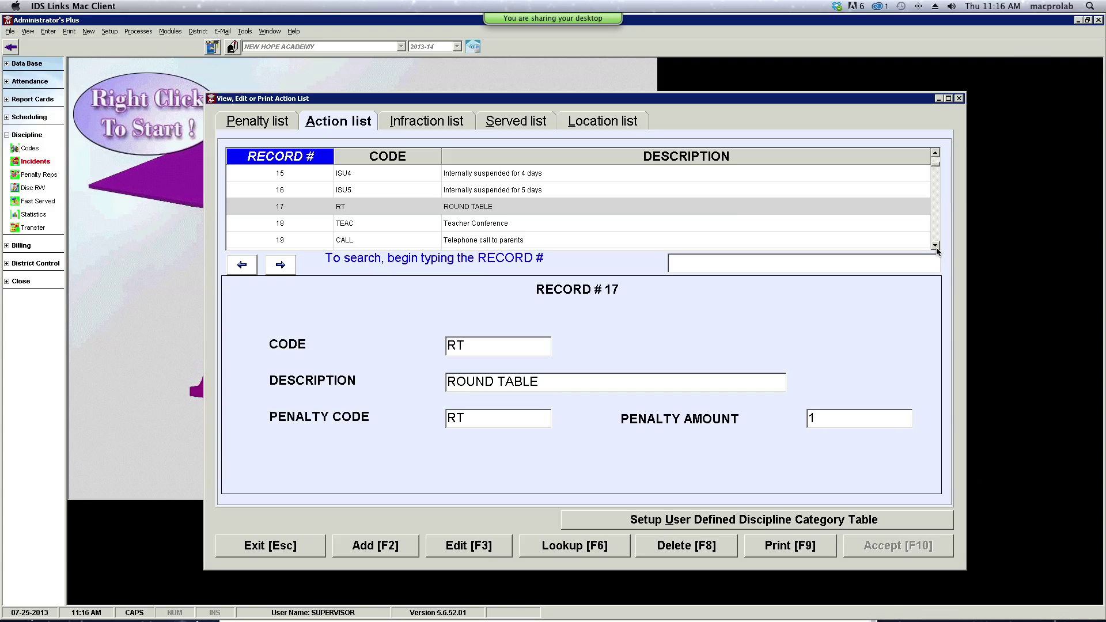
scroll(936, 247, "down", 5)
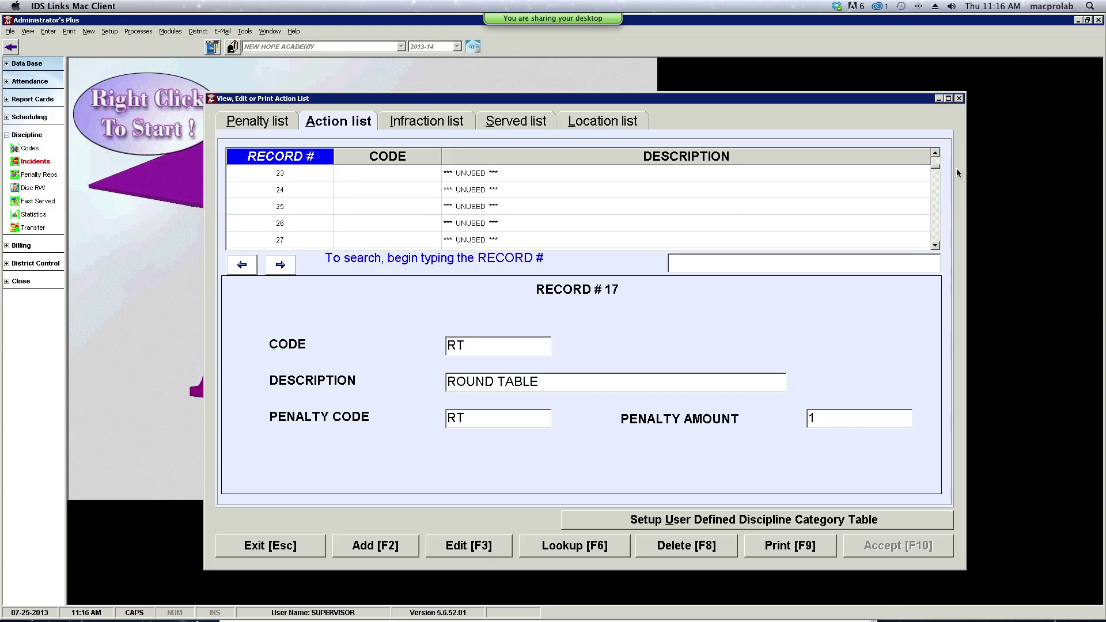
- Add action record 22, SPS 'SENIOR PRIVILEDGE SUSPENDED', discard blank record 23, and close the code lists
left_click(936, 155)
left_click(936, 155)
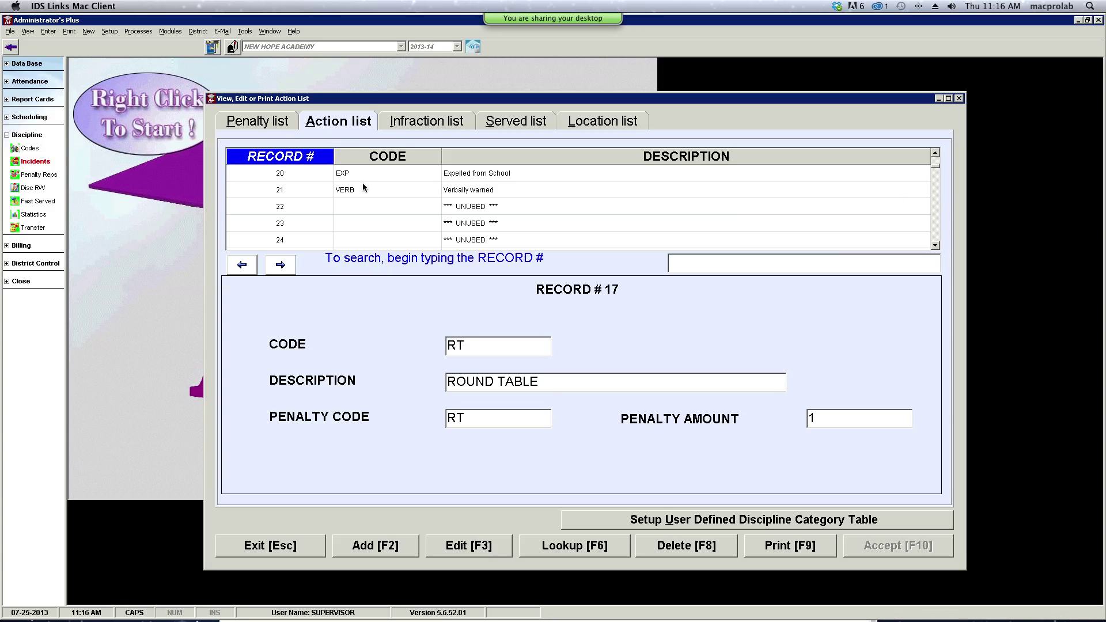
left_click(385, 550)
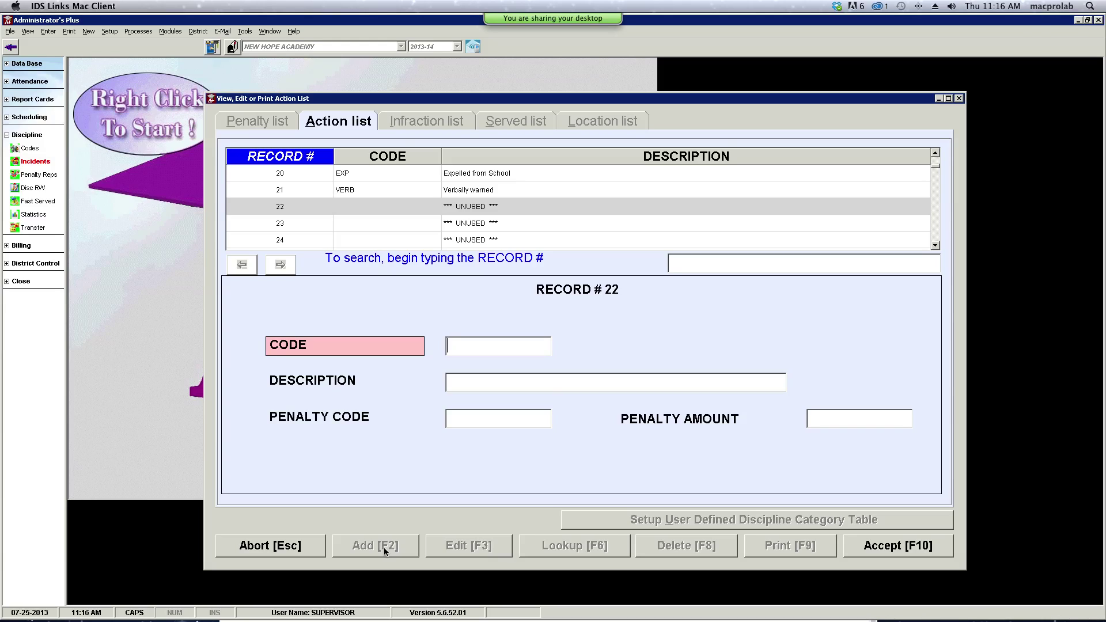
type("SPS")
left_click(523, 382)
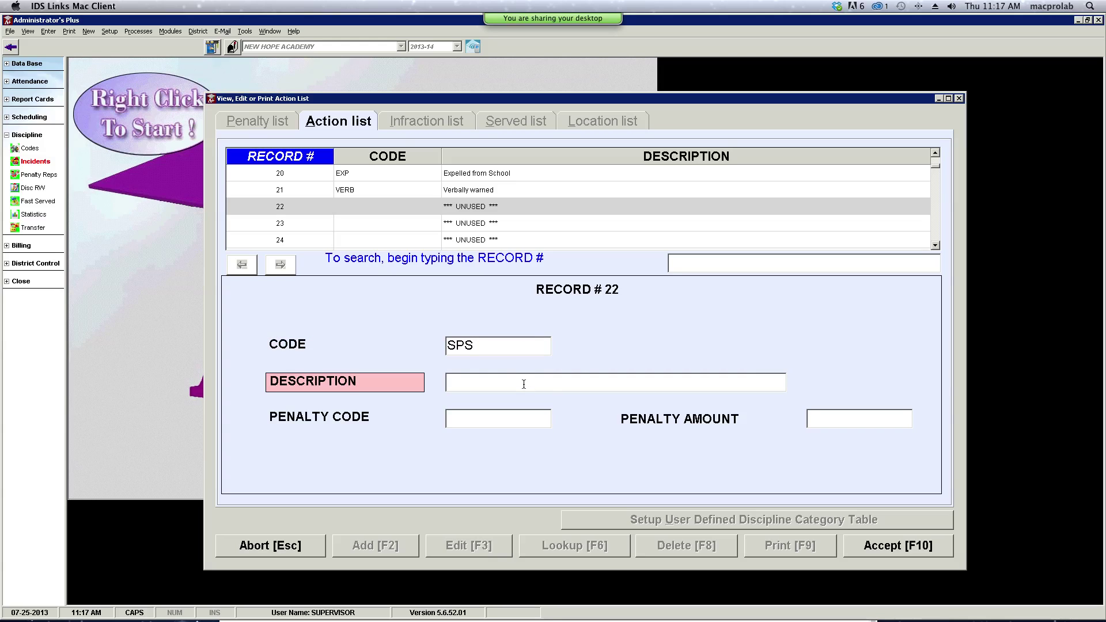
type("SENIOR PRIVILEDGE S")
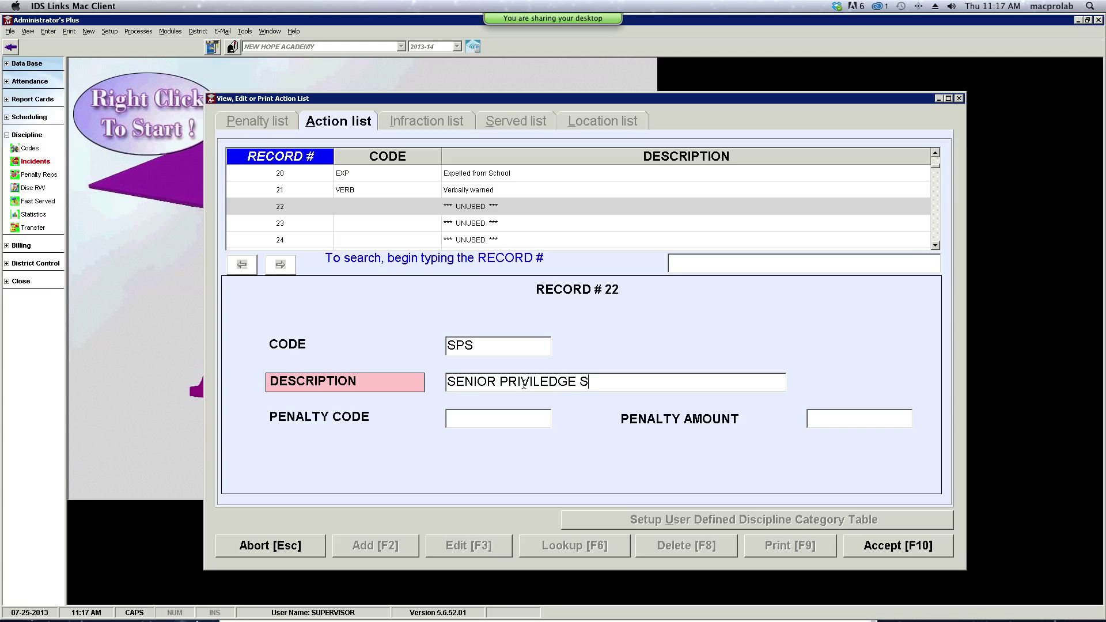
type("USPENDED")
left_click(875, 549)
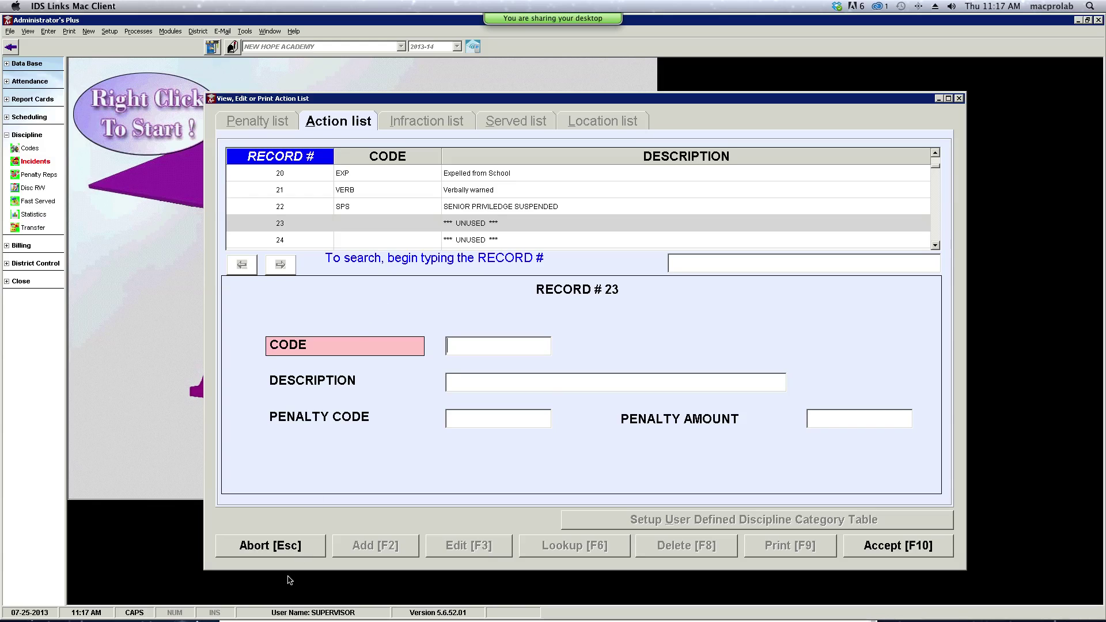
left_click(292, 552)
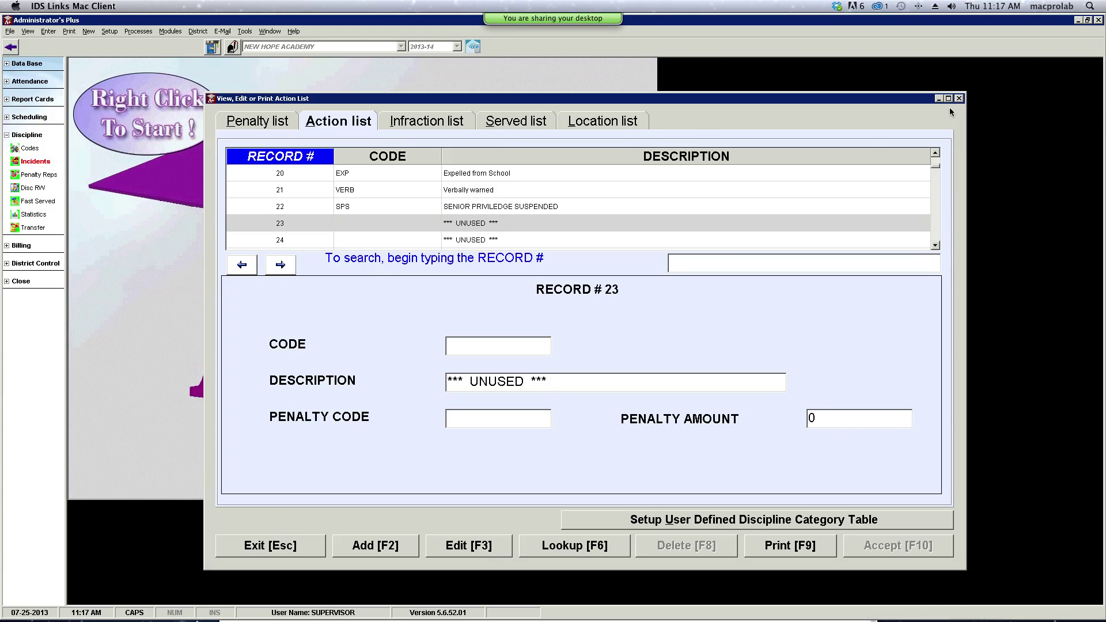
left_click(312, 552)
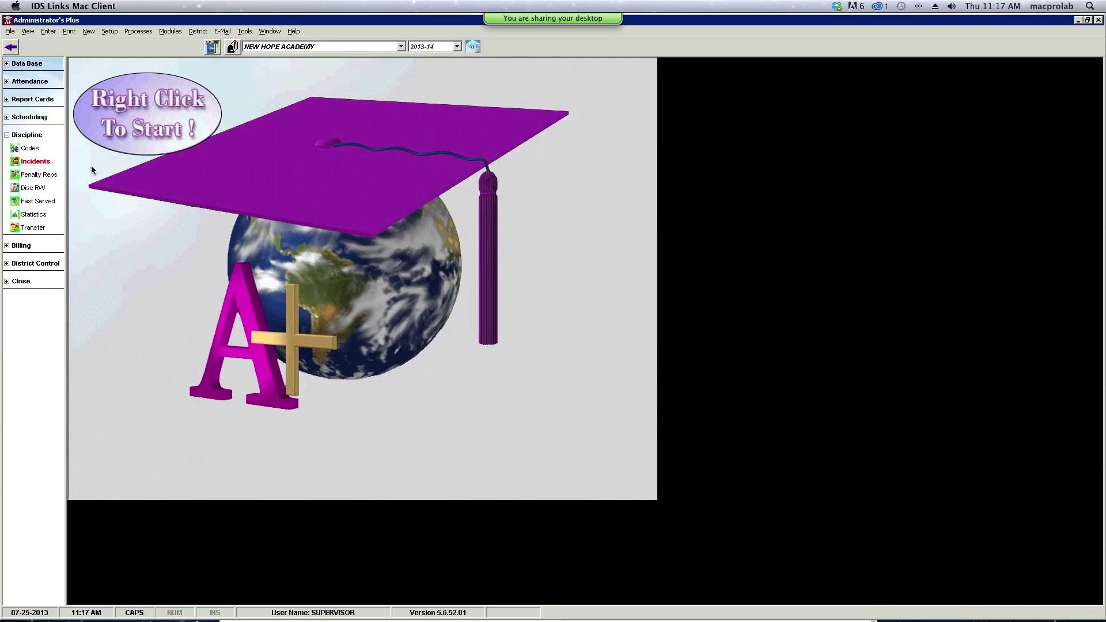
- Open and close the Incidents window, then reopen the discipline code lists
left_click(32, 163)
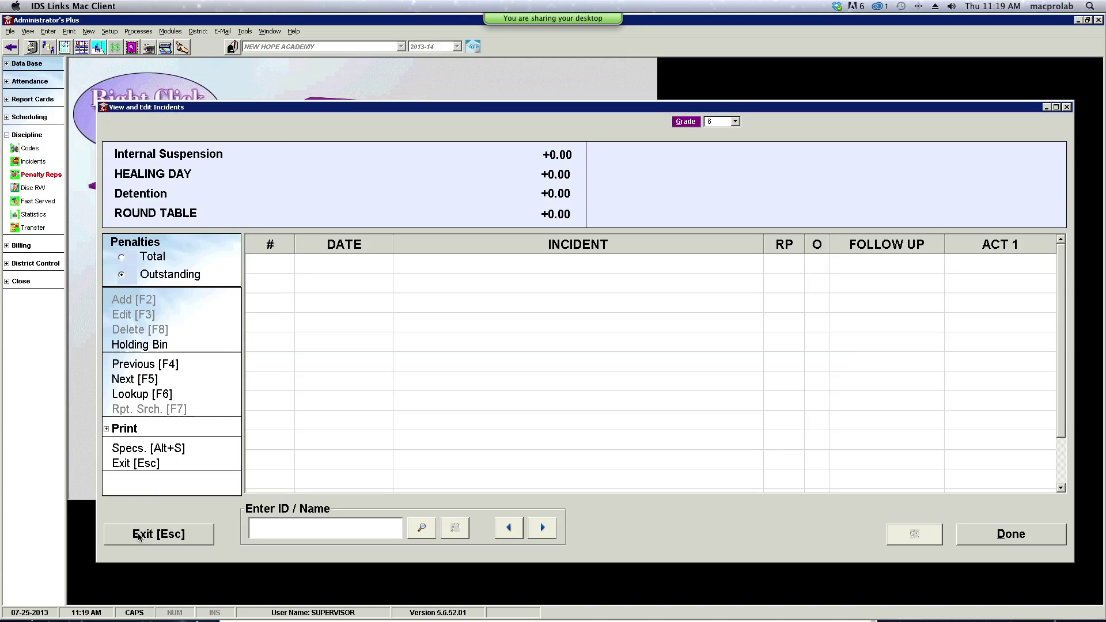
left_click(167, 464)
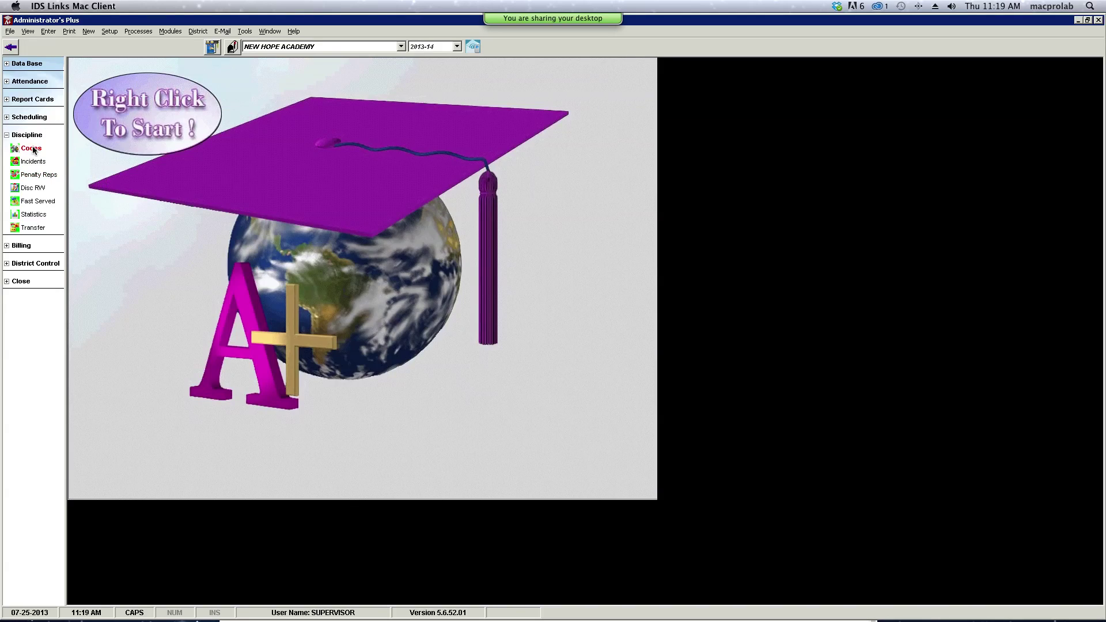
left_click(32, 149)
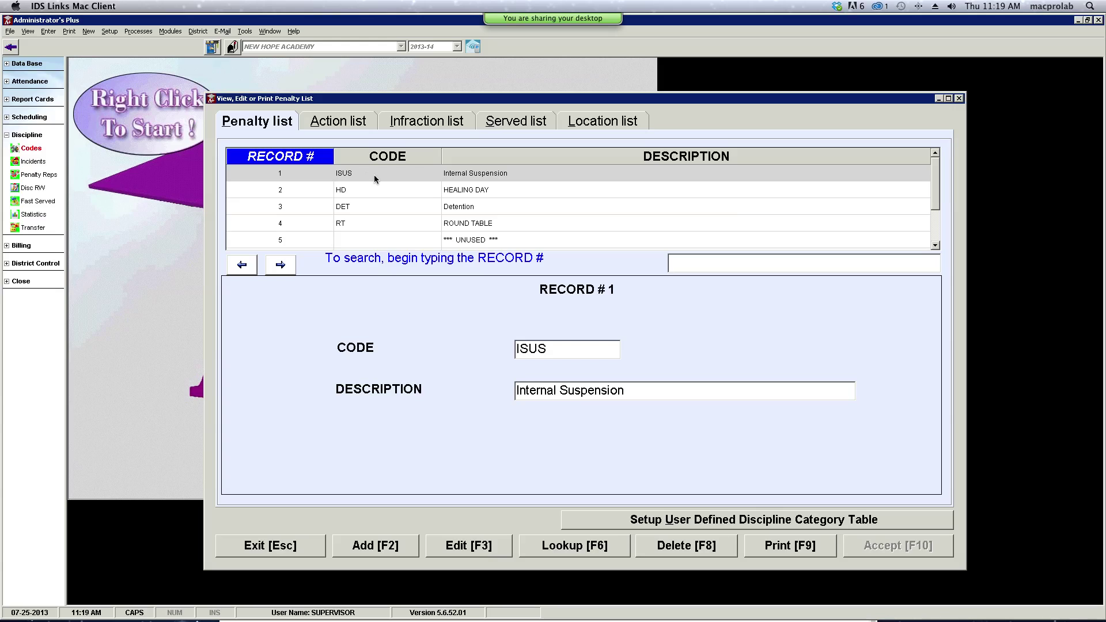
- Show the Infraction list, starting at record 1 CHEA Cheating with its default actions
left_click(935, 246)
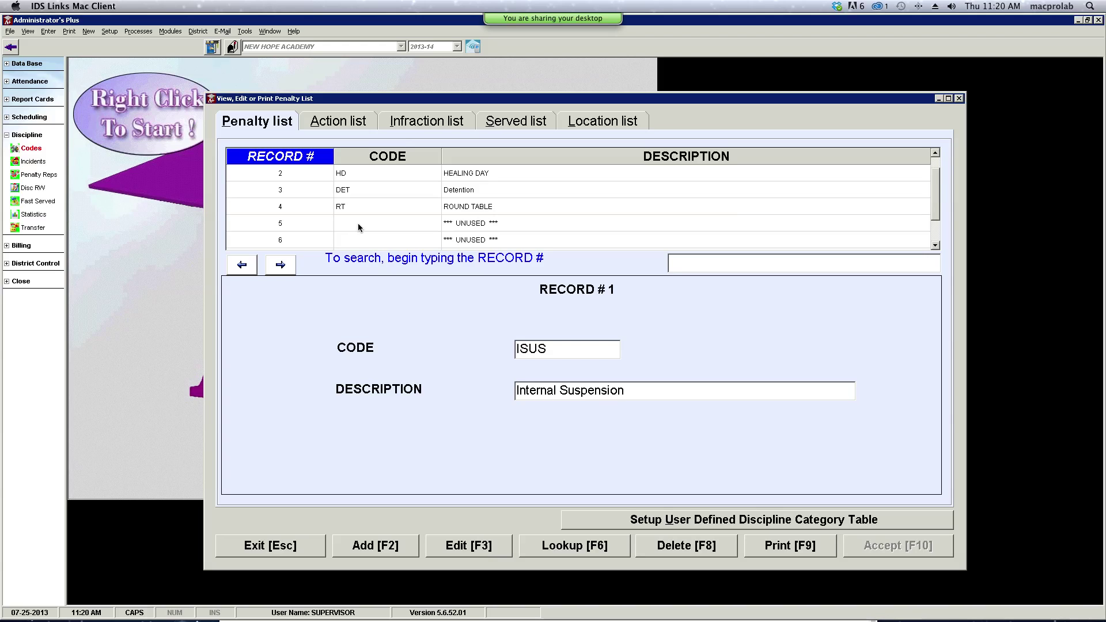
left_click(416, 124)
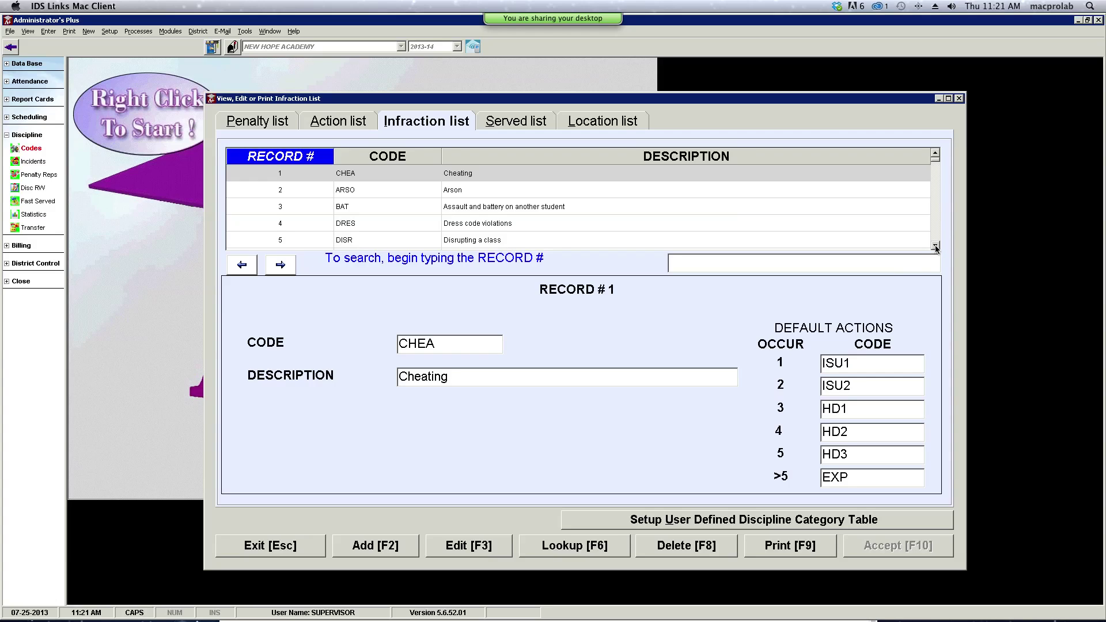
- Scroll down the Infraction list and display record 6, BATS (assault and battery on staff)
left_click(935, 246)
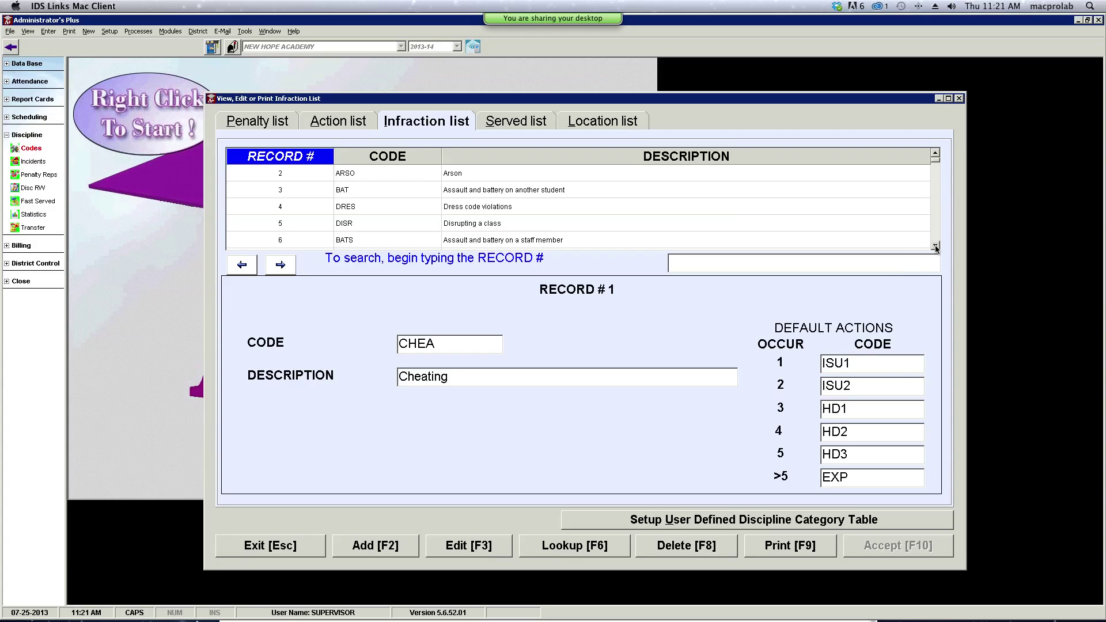
left_click(935, 247)
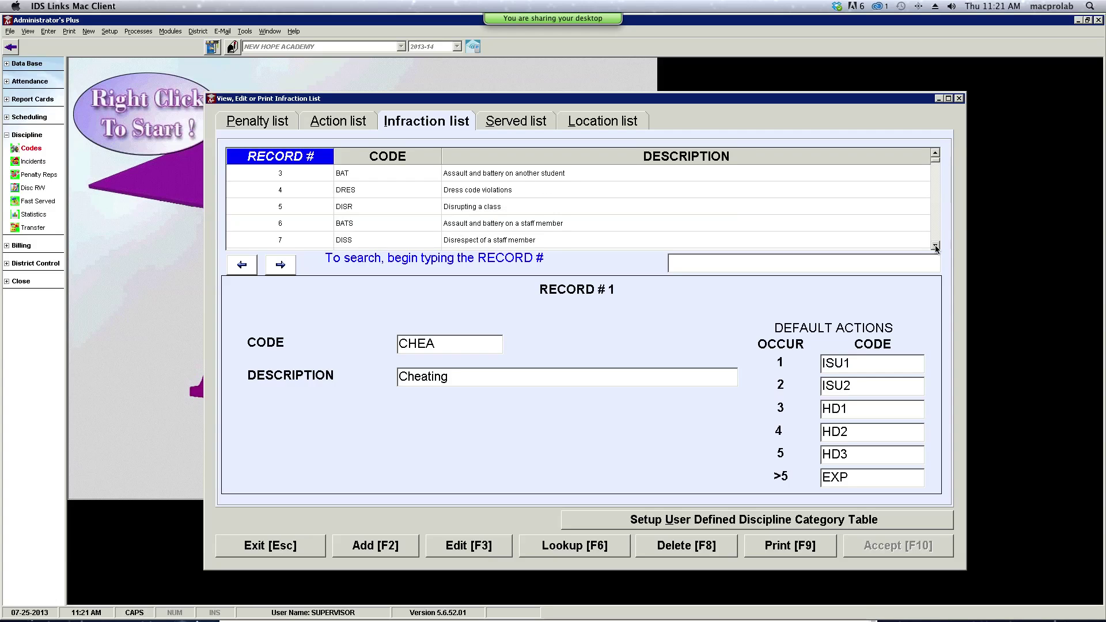
left_click(936, 247)
scroll(936, 246, "up", 1)
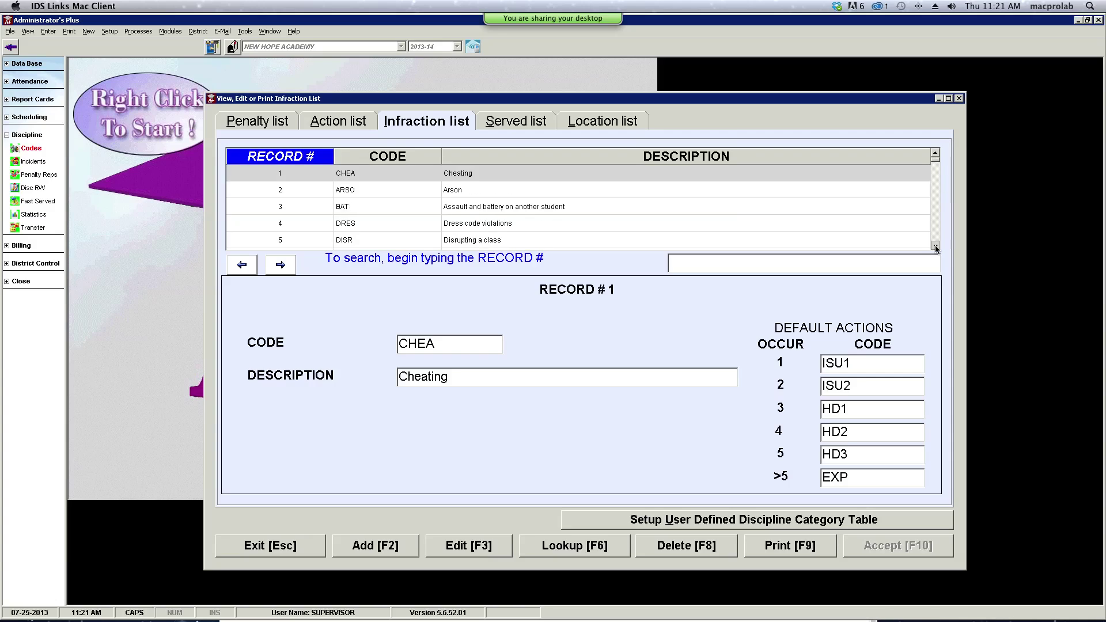
left_click(936, 247)
left_click(935, 246)
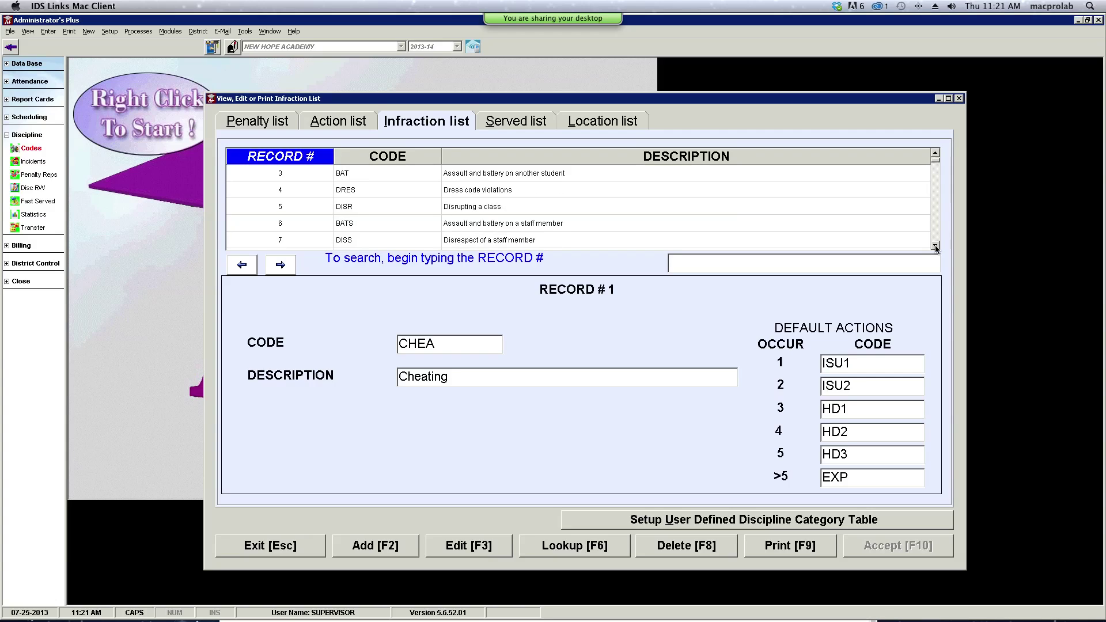
left_click(936, 247)
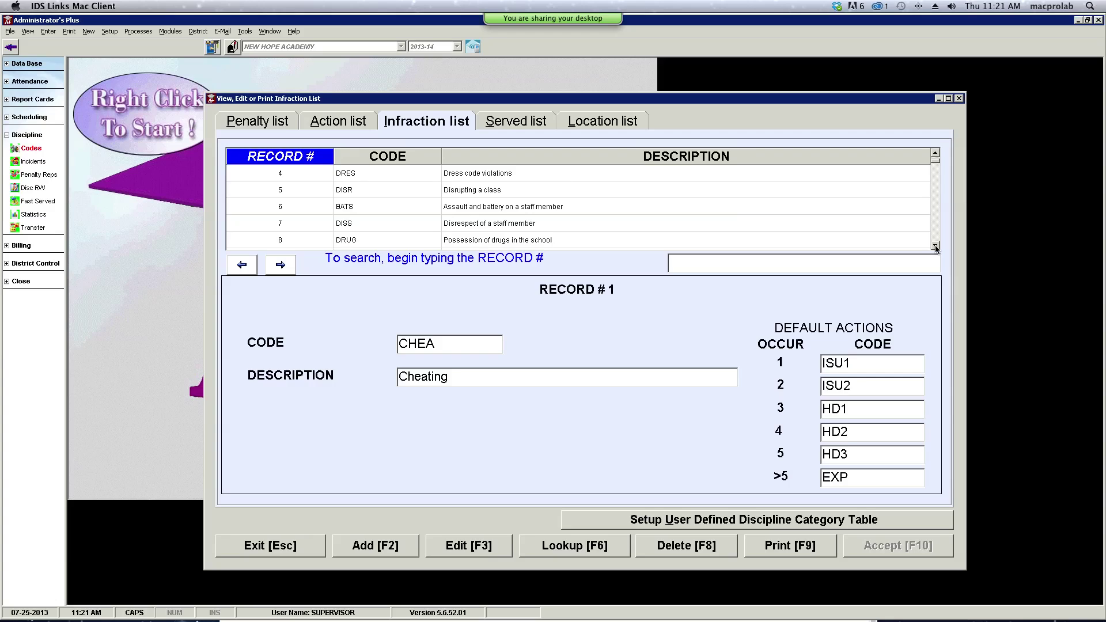
left_click(936, 246)
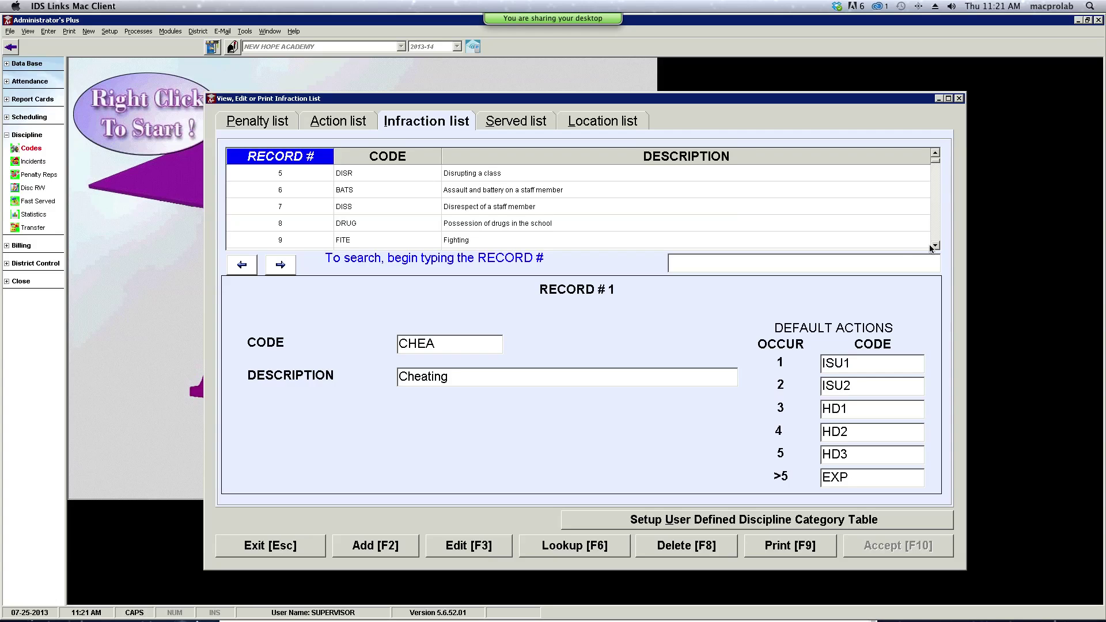
left_click(489, 194)
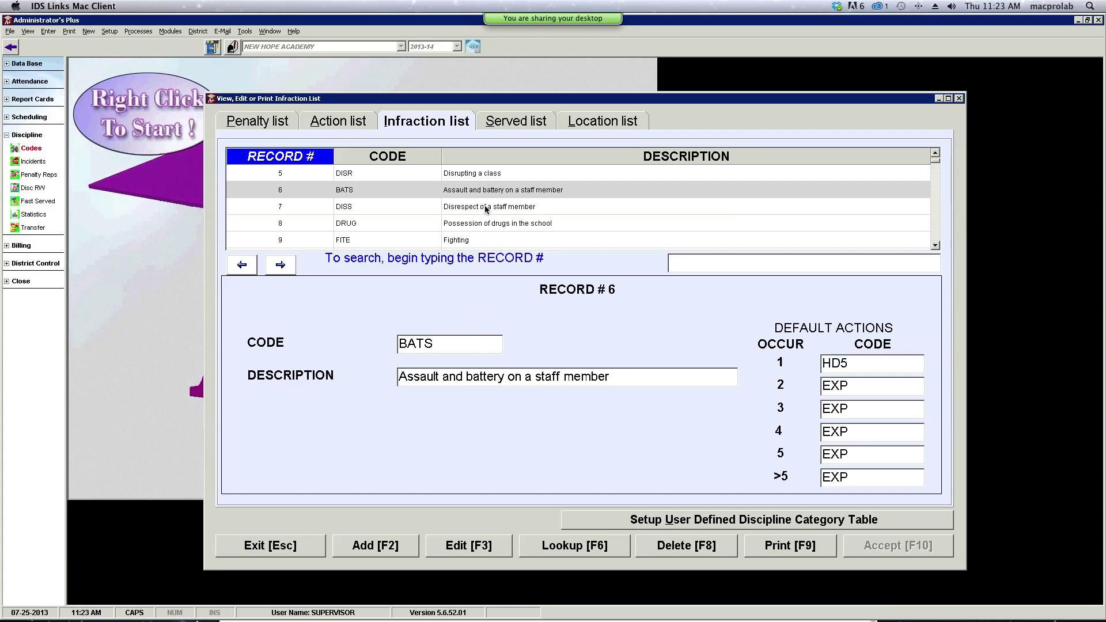
left_click(936, 155)
- Scroll back to the top and display infraction record 1, CHEA Cheating
left_click(935, 154)
left_click(935, 154)
left_click(935, 154)
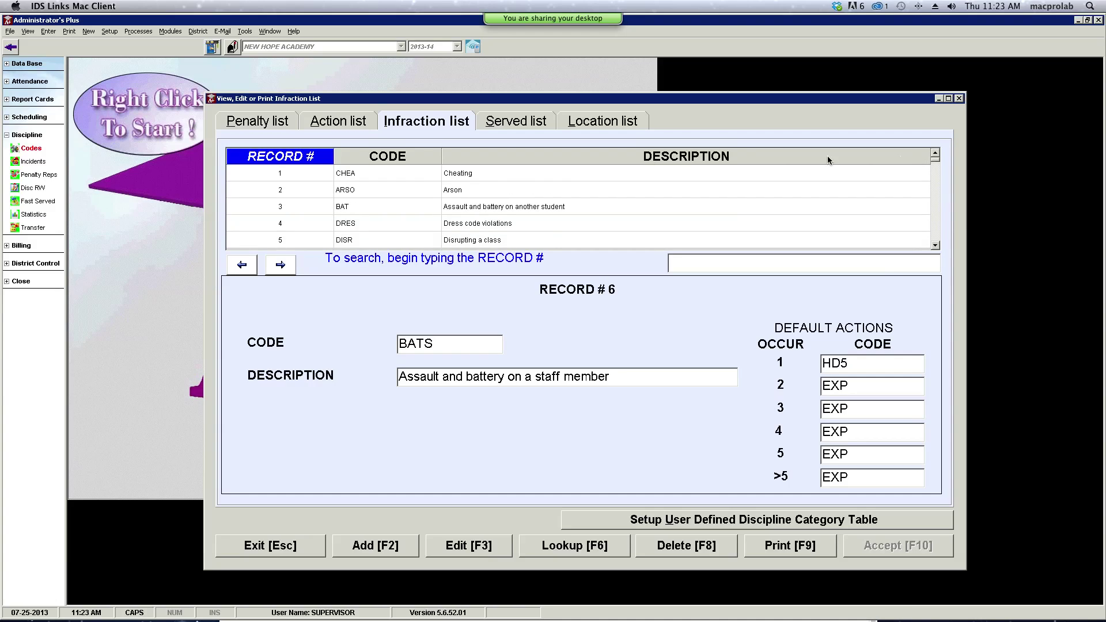
left_click(463, 171)
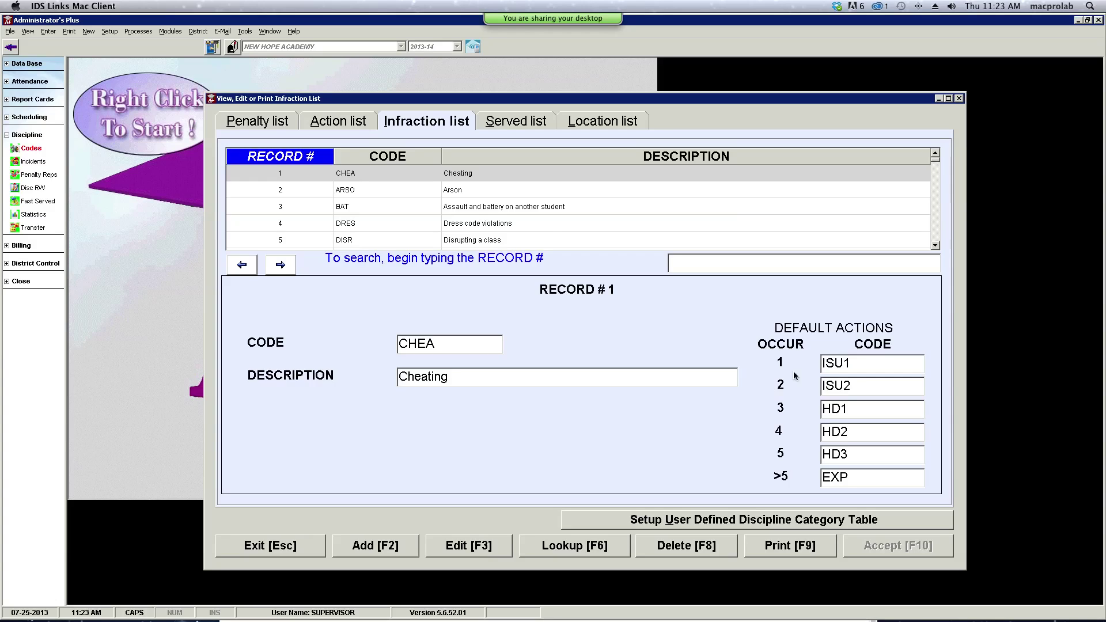
- Change CHEA Cheating's first-occurrence default action from ISU1 to VERB, Verbally warned, and save
left_click(857, 364)
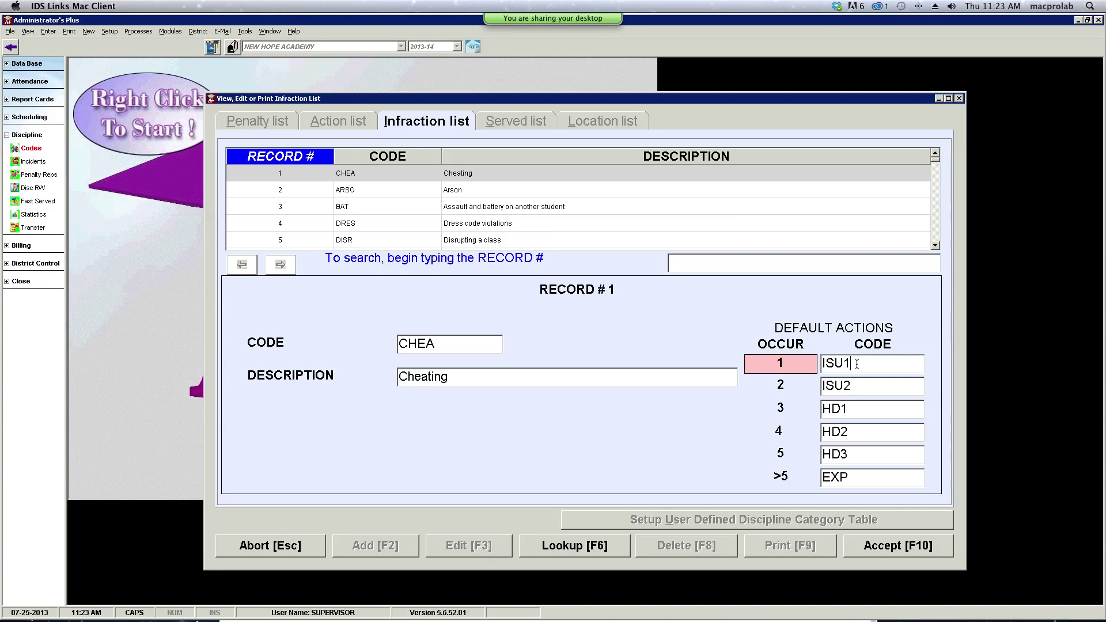
left_click(608, 547)
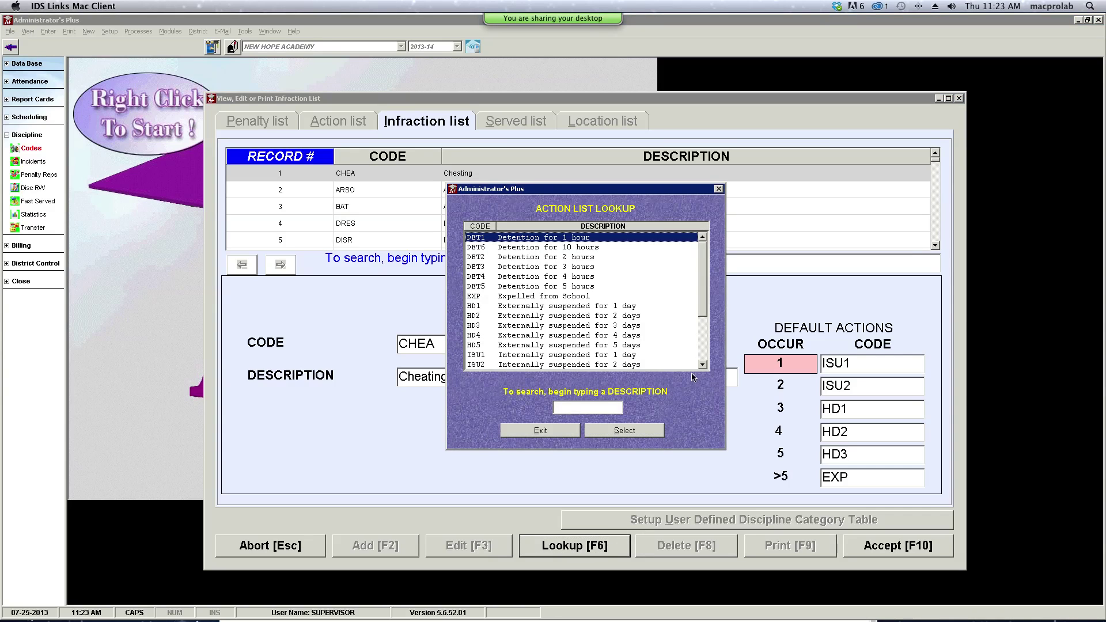
left_click_drag(705, 317, 705, 358)
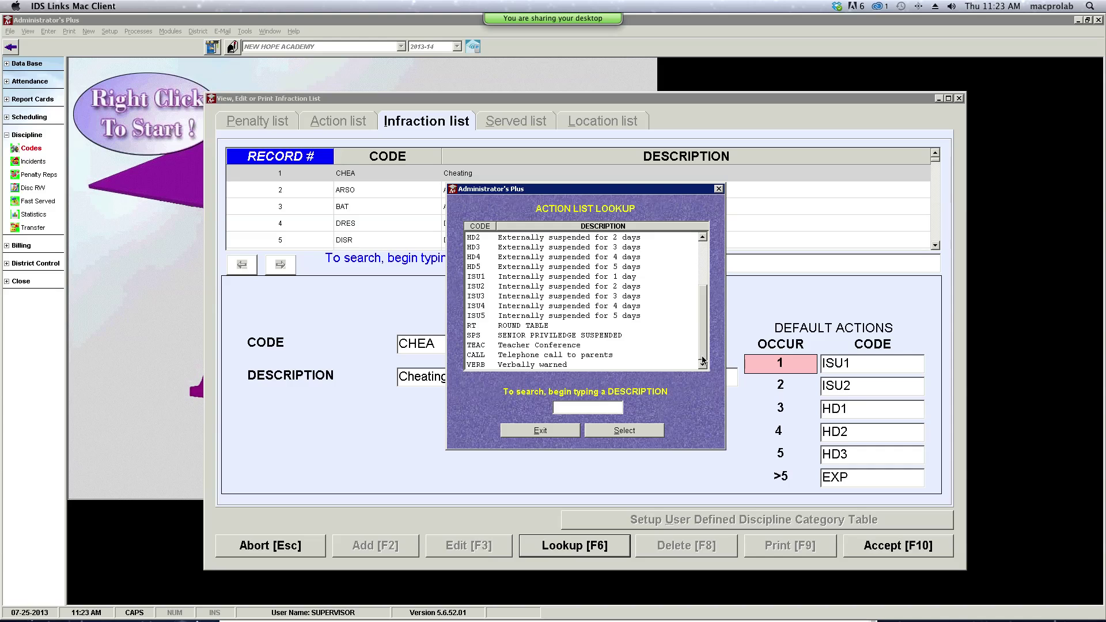
left_click(542, 365)
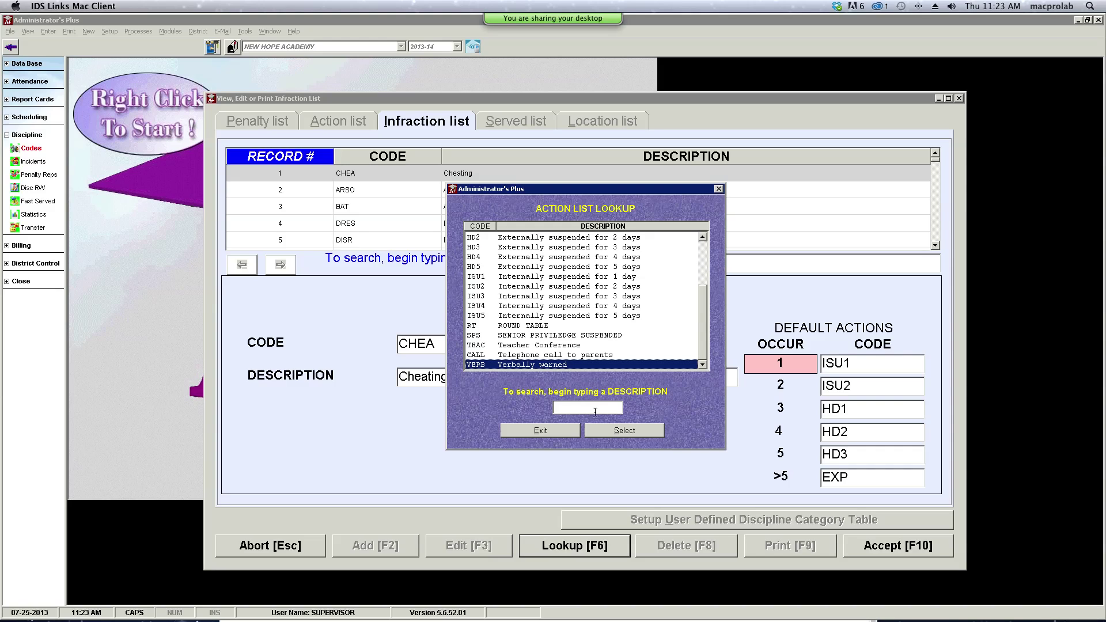
left_click(617, 432)
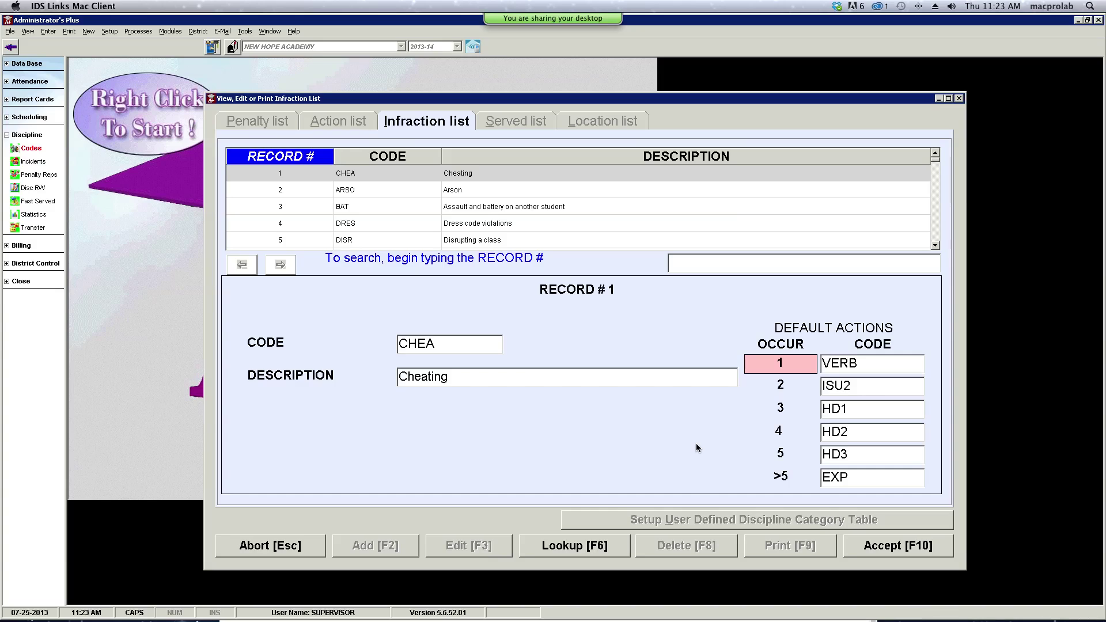
key("F10")
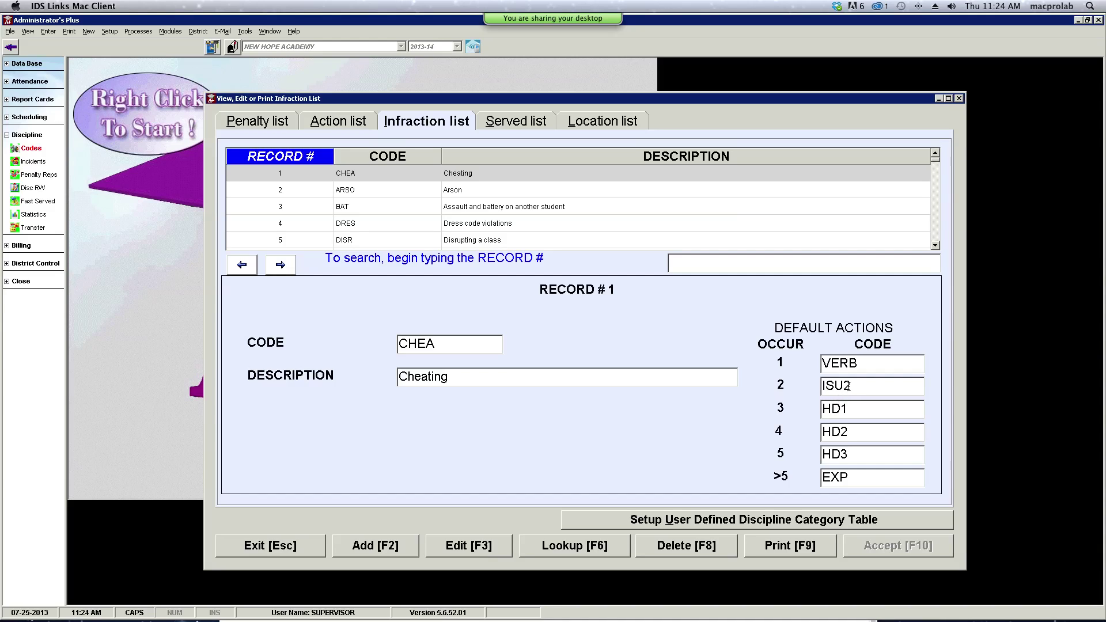
- Set CHEA Cheating's more-than-five-occurrences default action to RT, ROUND TABLE, and save it
left_click(857, 387)
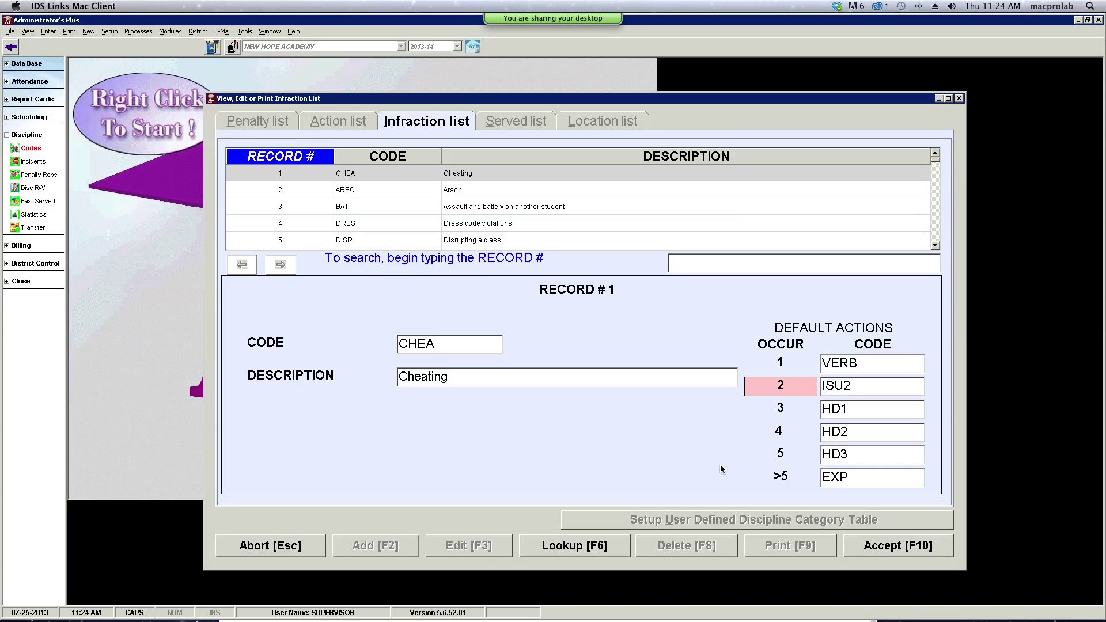
left_click(849, 477)
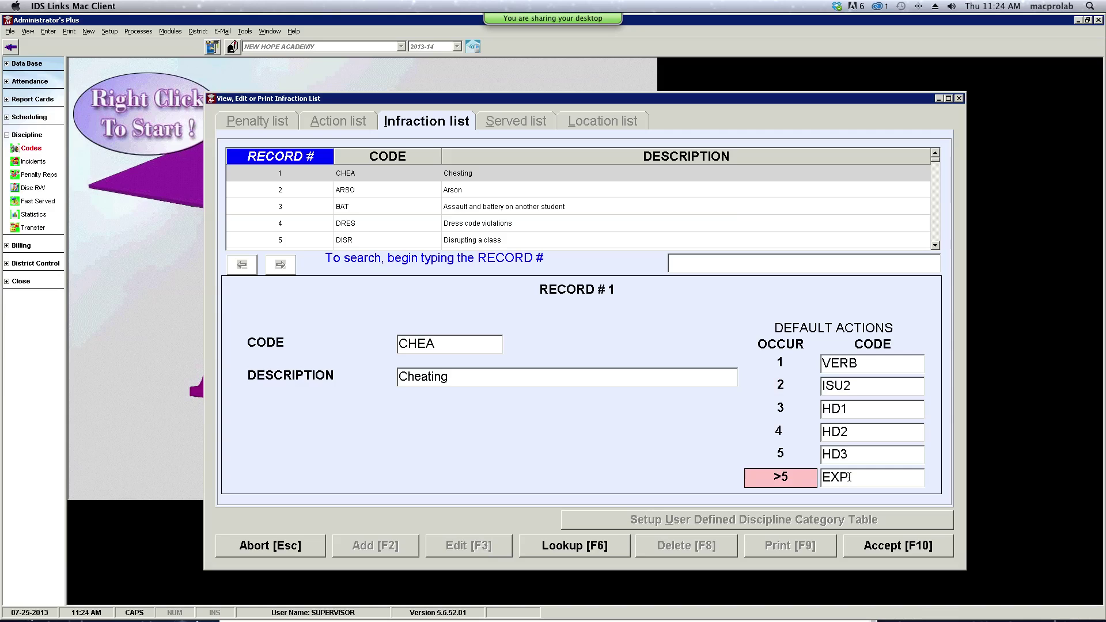
left_click(562, 551)
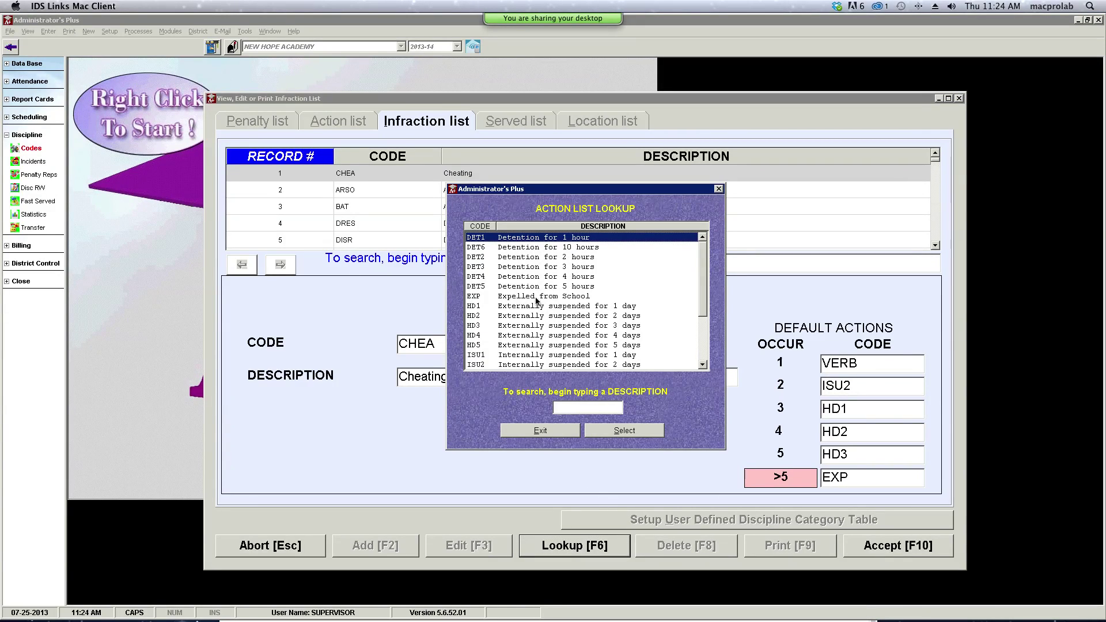
left_click(703, 366)
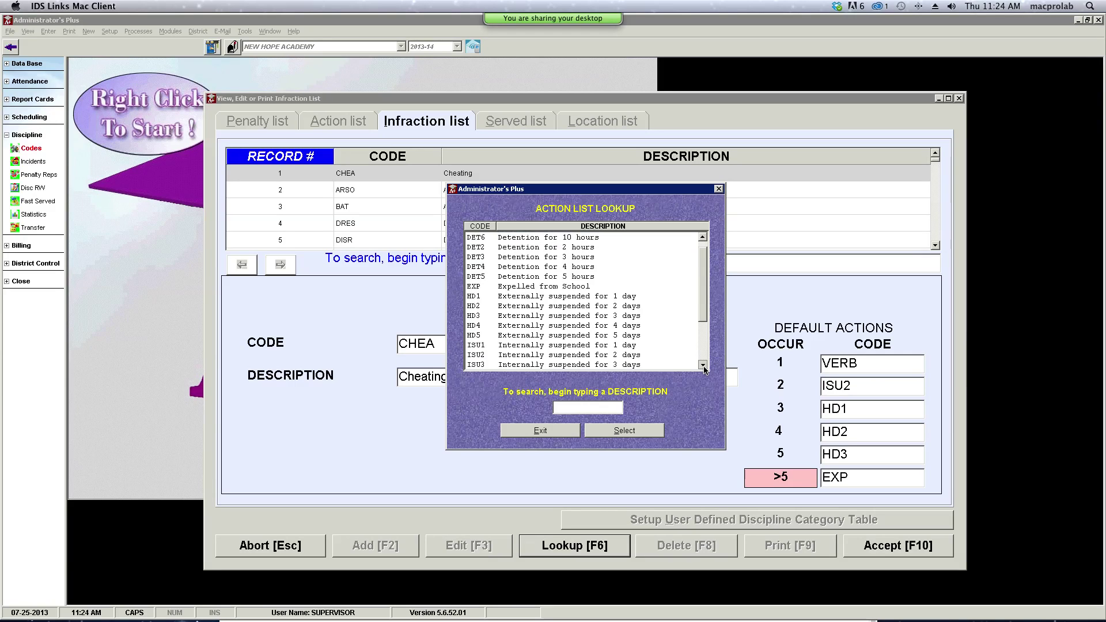
left_click(704, 365)
left_click(704, 366)
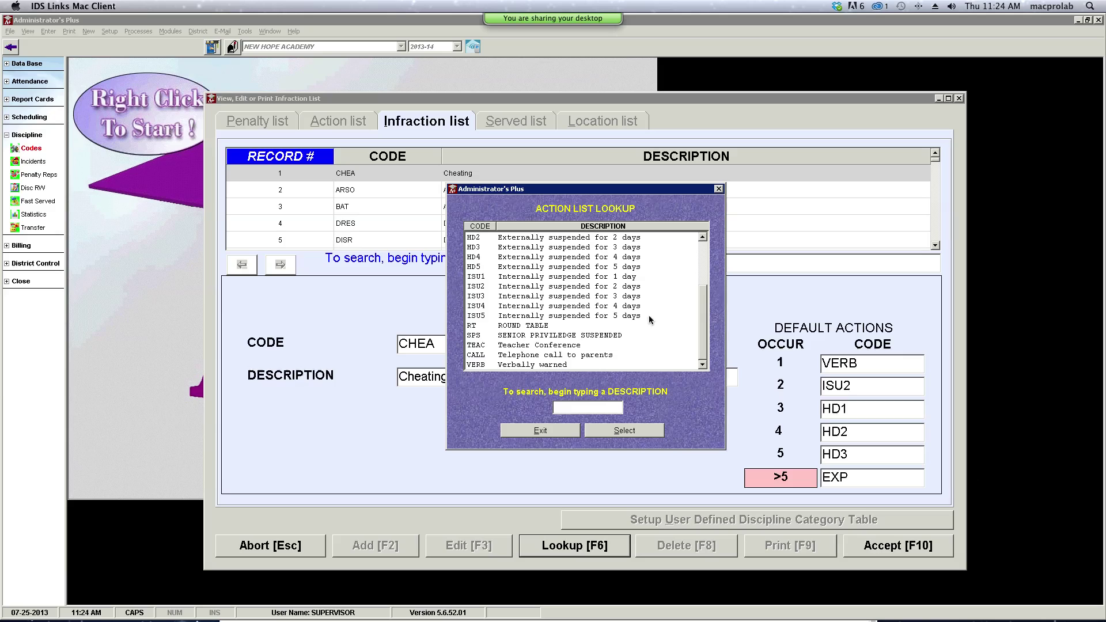
left_click(542, 326)
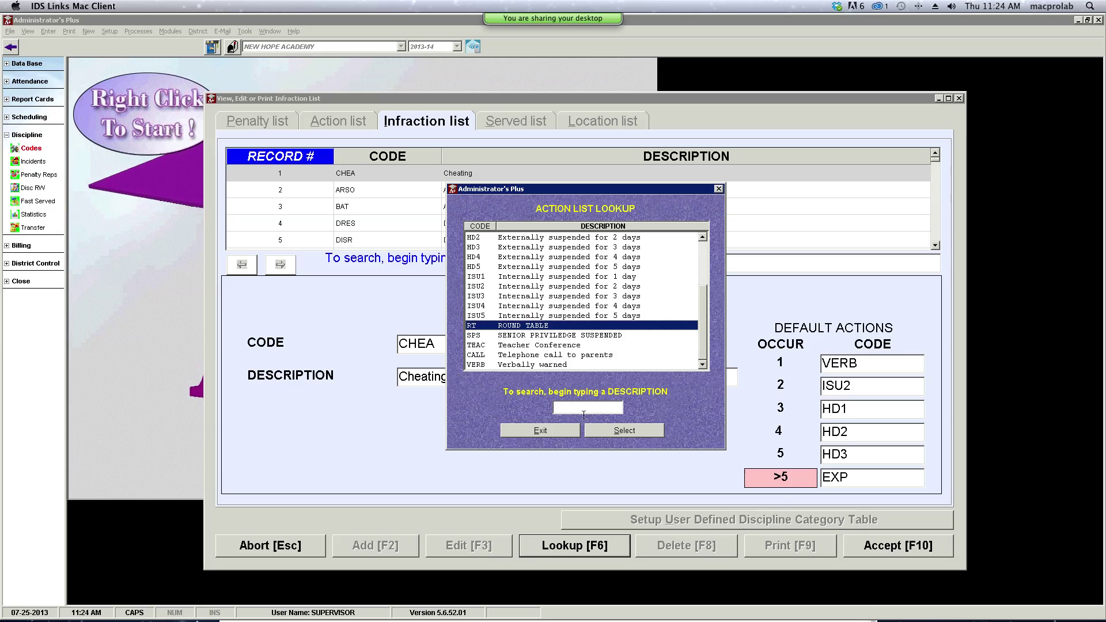
left_click(618, 433)
left_click(878, 547)
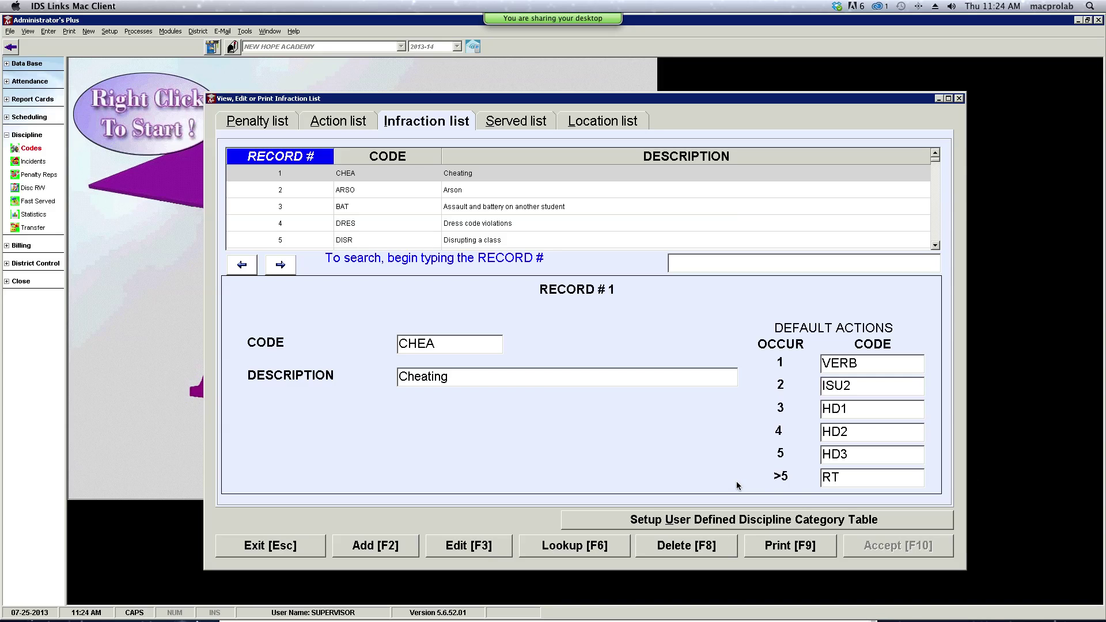
left_click(865, 477)
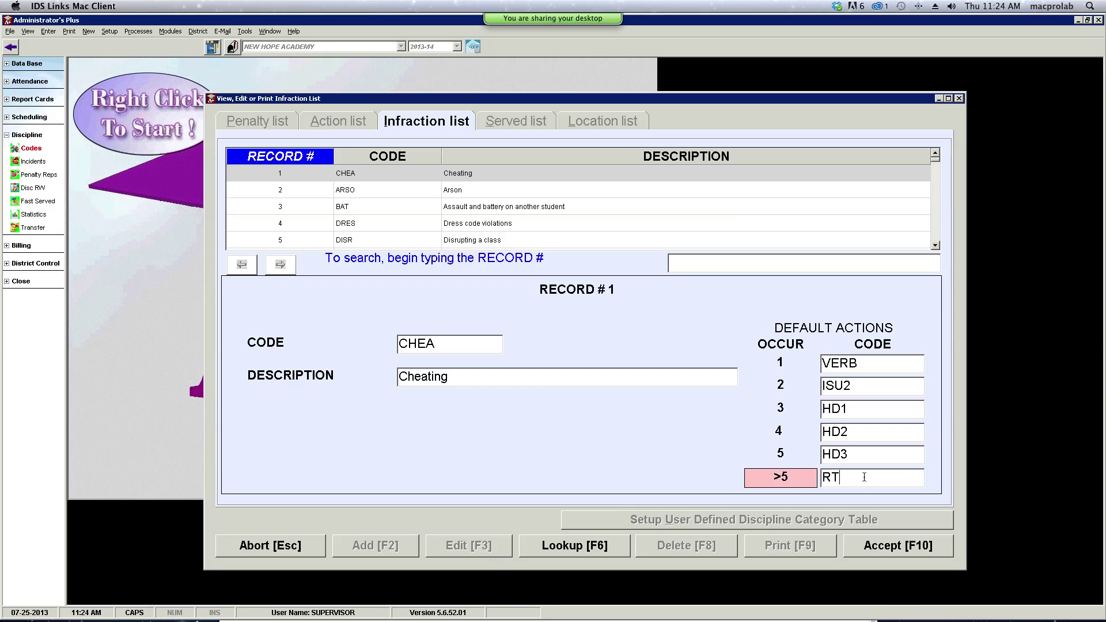
- Change the beyond-five default action from RT back to EXP, Expelled from School, and save
left_click(587, 547)
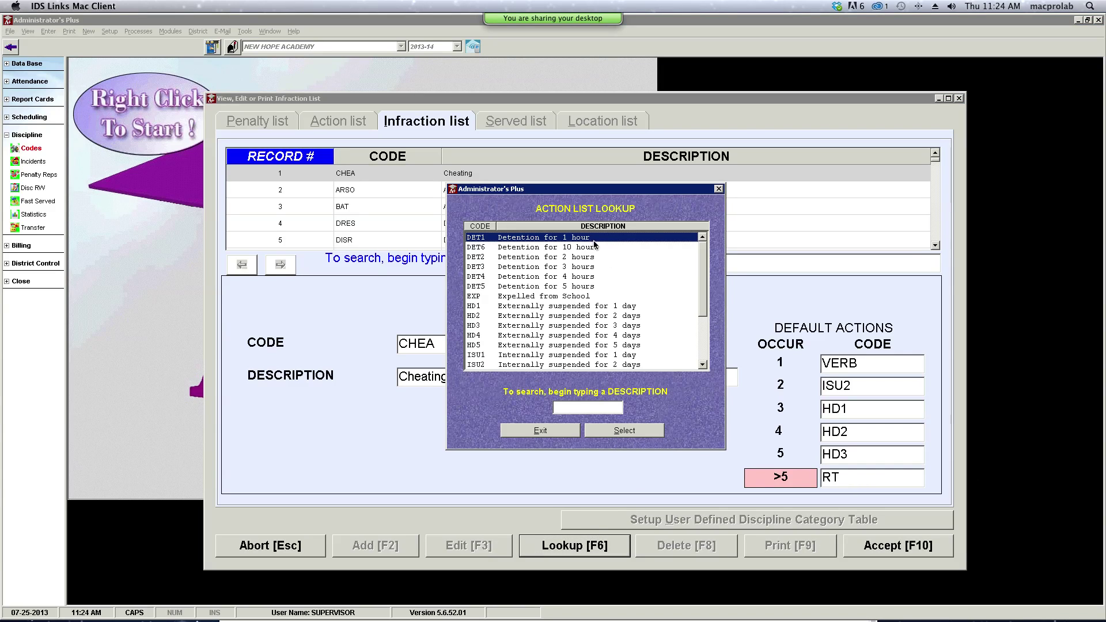
scroll(704, 297, "down", 3)
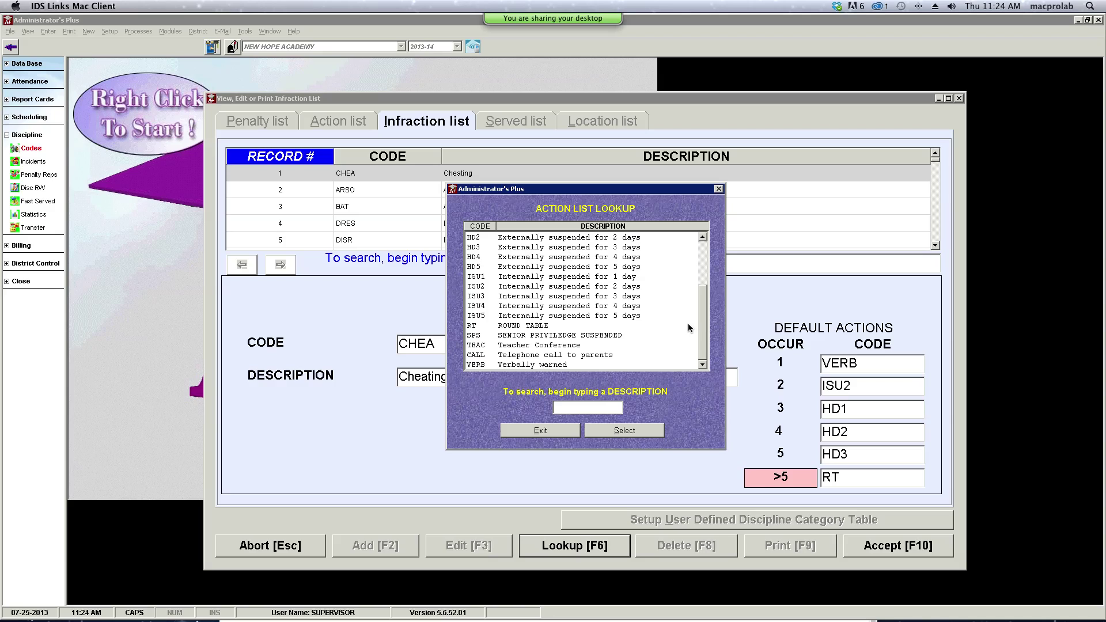
left_click_drag(701, 318, 703, 265)
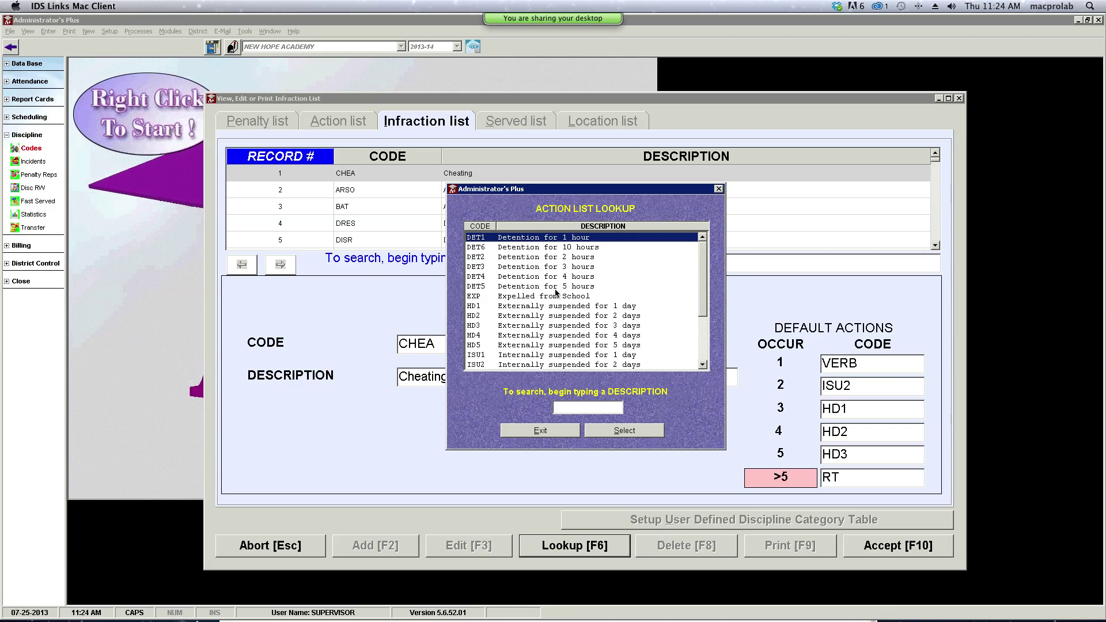
left_click(543, 297)
left_click(630, 432)
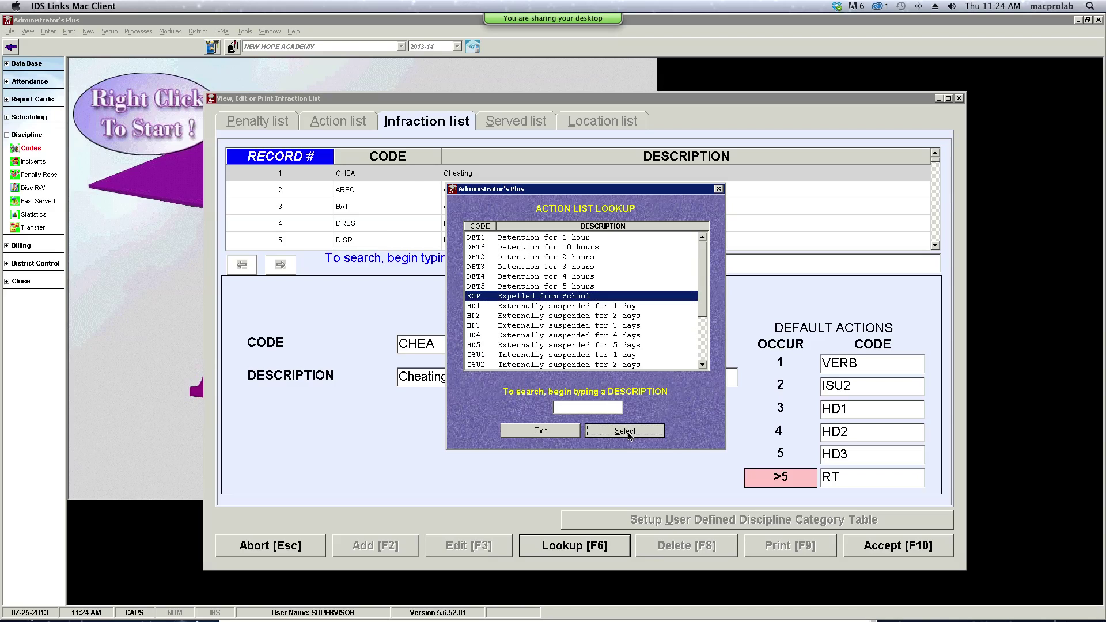
left_click(885, 546)
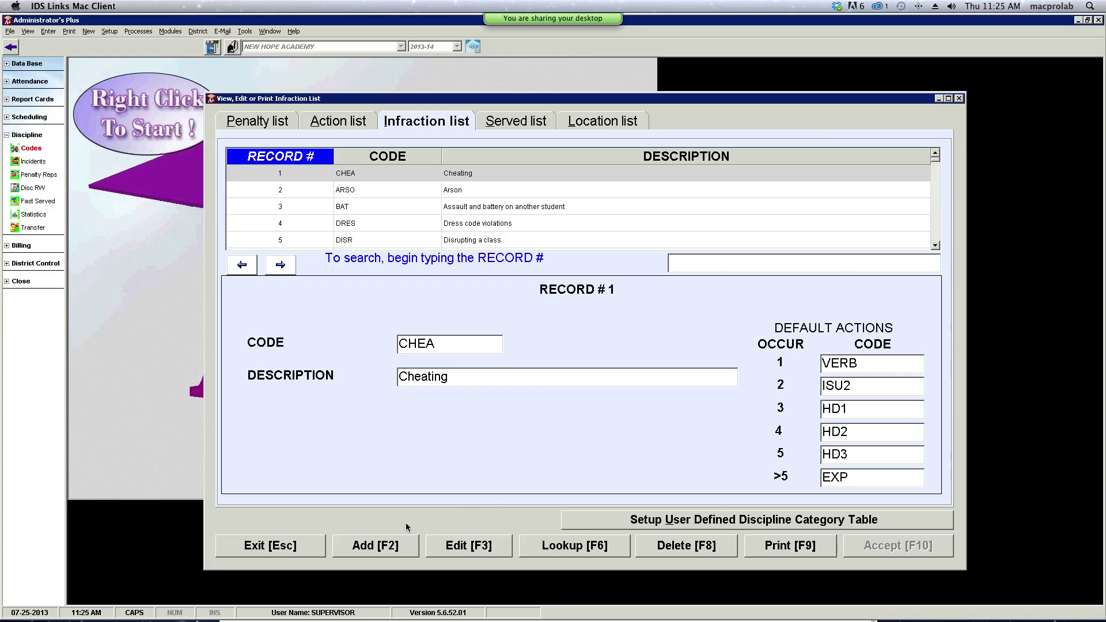
- Show the Served list and scroll through its records, ISU1 through ESU2
left_click(512, 126)
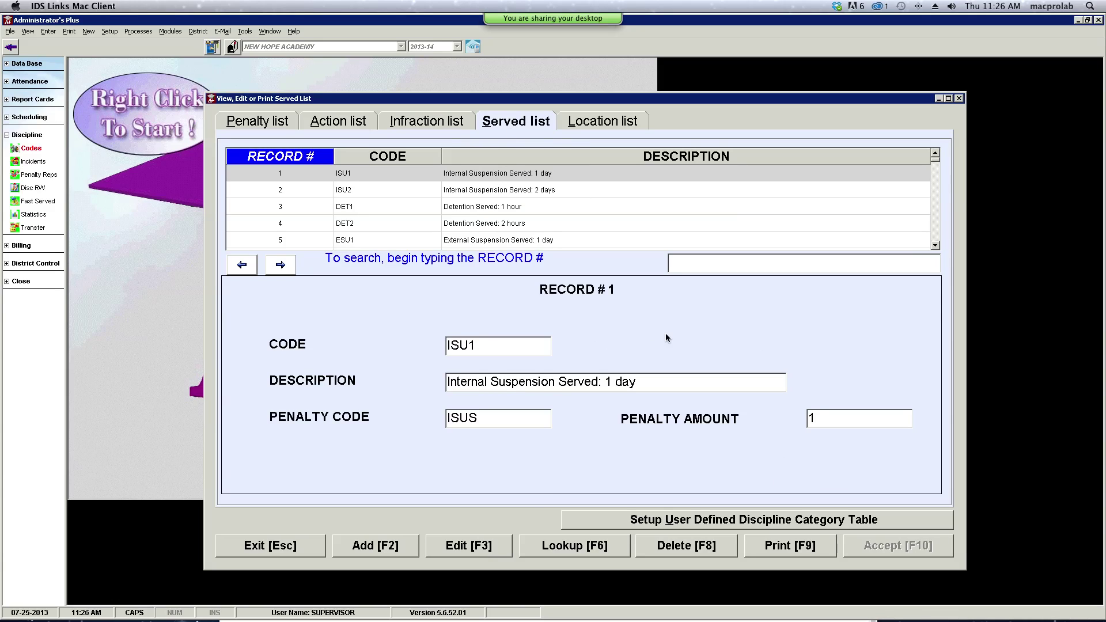
left_click(935, 248)
left_click(935, 248)
left_click(935, 248)
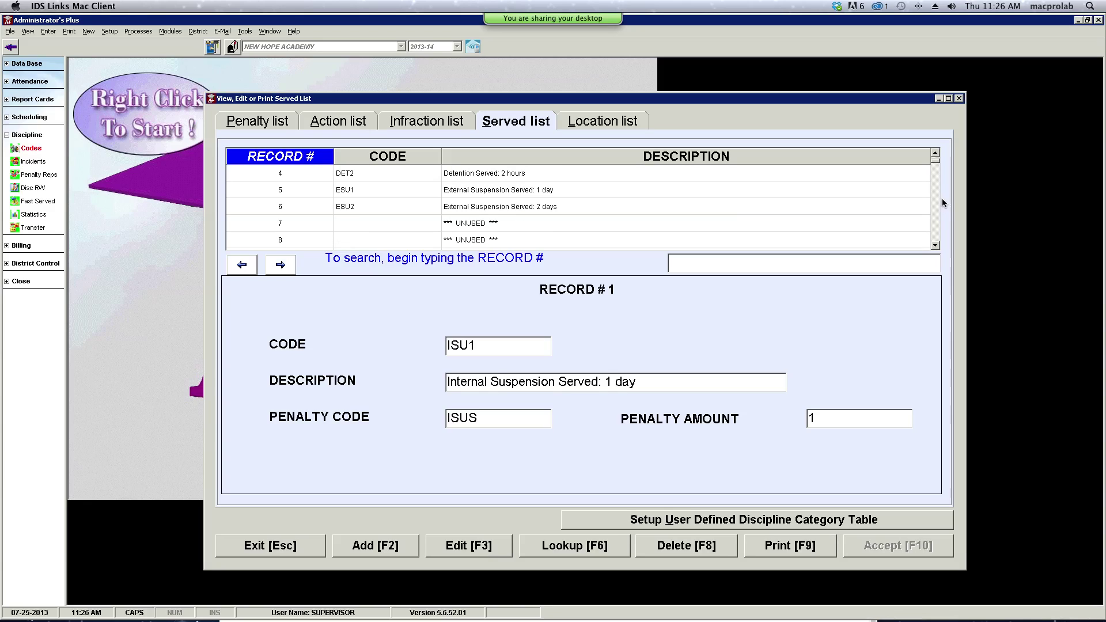
left_click(936, 153)
left_click(936, 153)
left_click(935, 153)
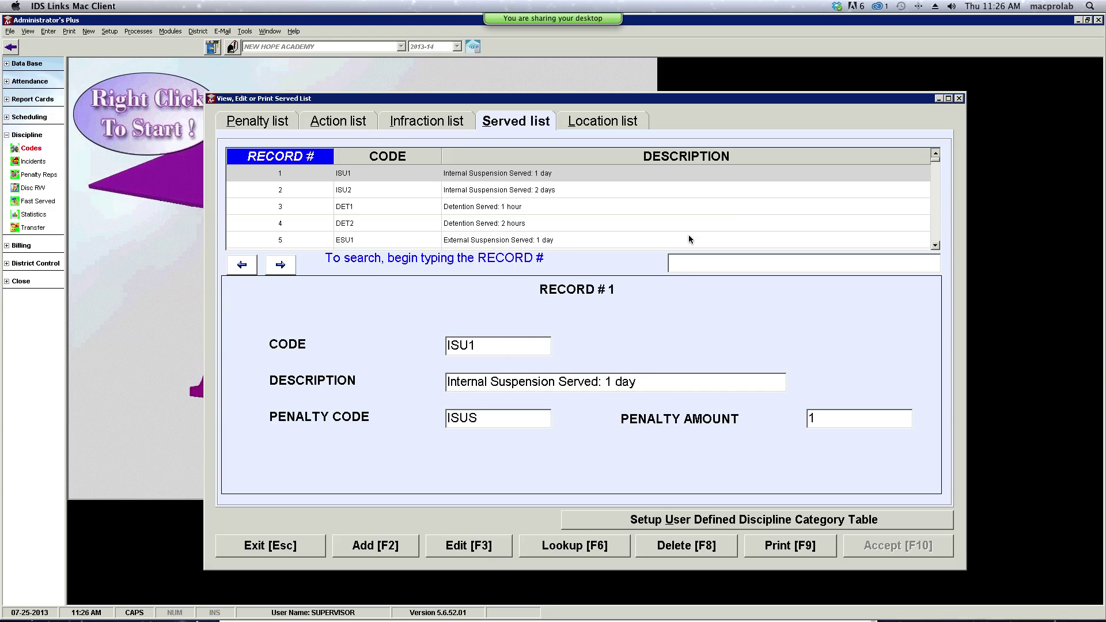
- Turn served record 5 from ESU1 into HD1, 'HEALING DAY Served: 1 day', and save
scroll(805, 248, "down", 1)
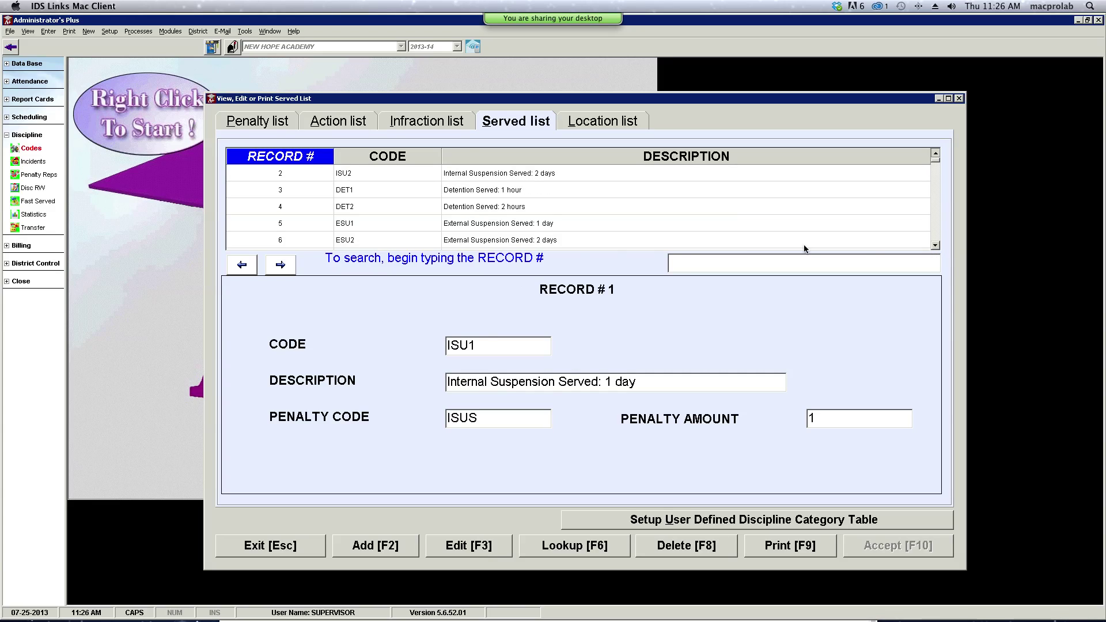
left_click(422, 225)
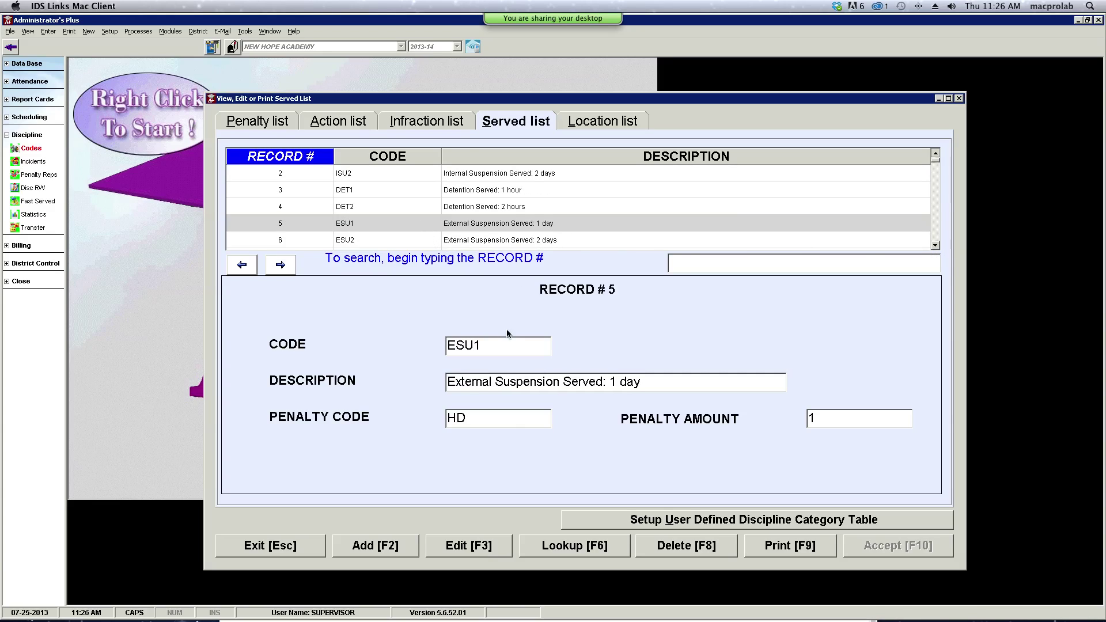
double_click(462, 344)
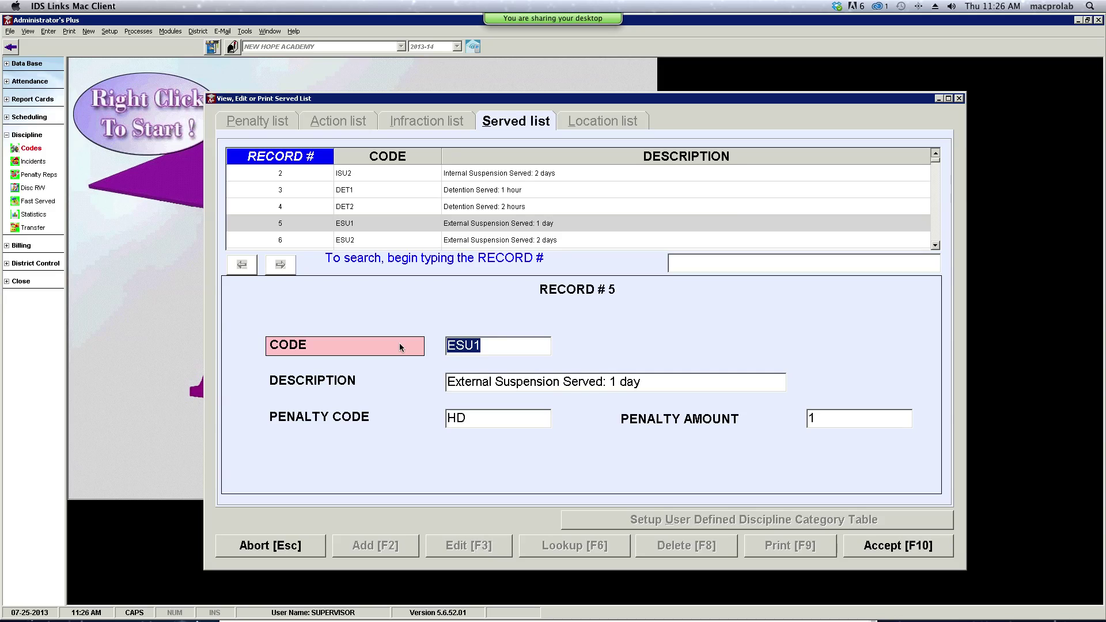
type("HD1")
left_click_drag(558, 383, 438, 388)
type("HEALING")
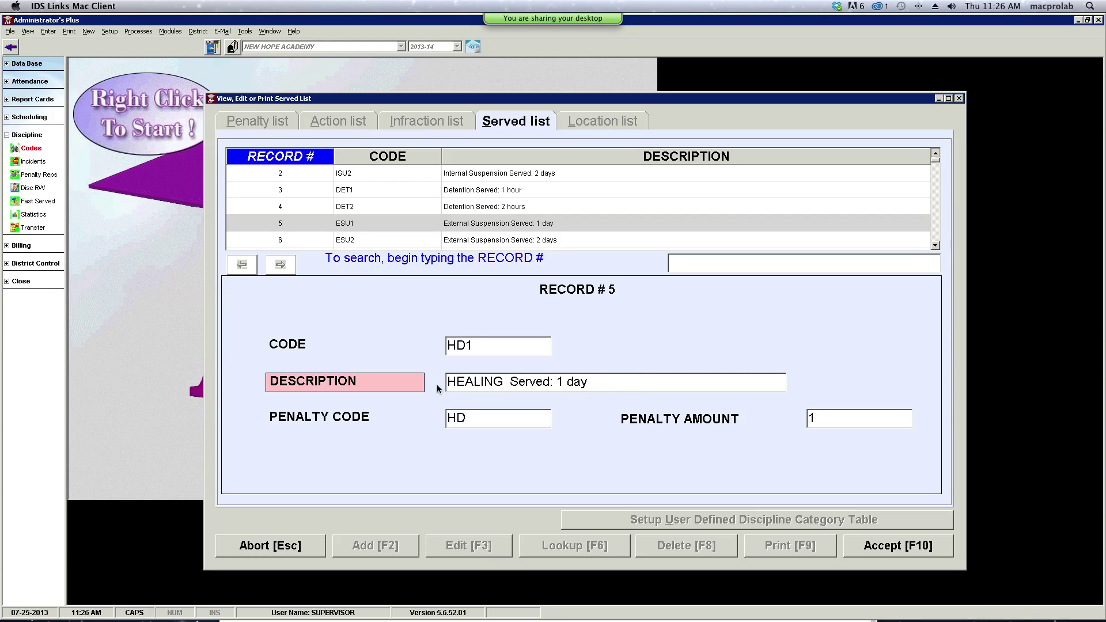
type(" DAY")
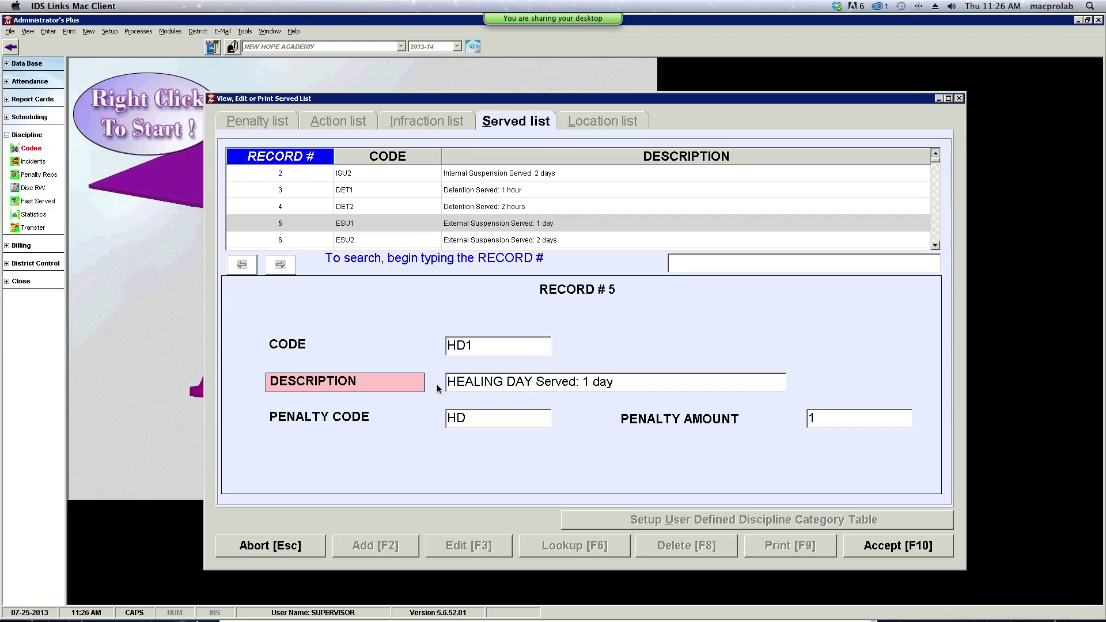
left_click(901, 552)
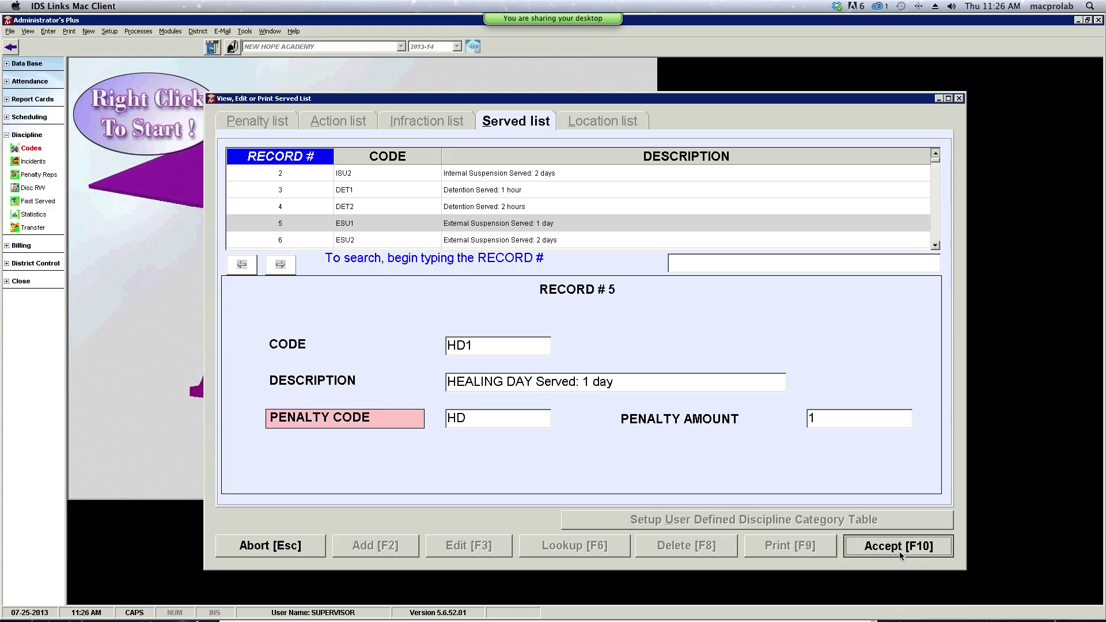
- Turn served record 6 from ESU2 into HD2, 'HEALING DAY Served: 2 days', and save
left_click(361, 241)
left_click(492, 347)
type("HD2")
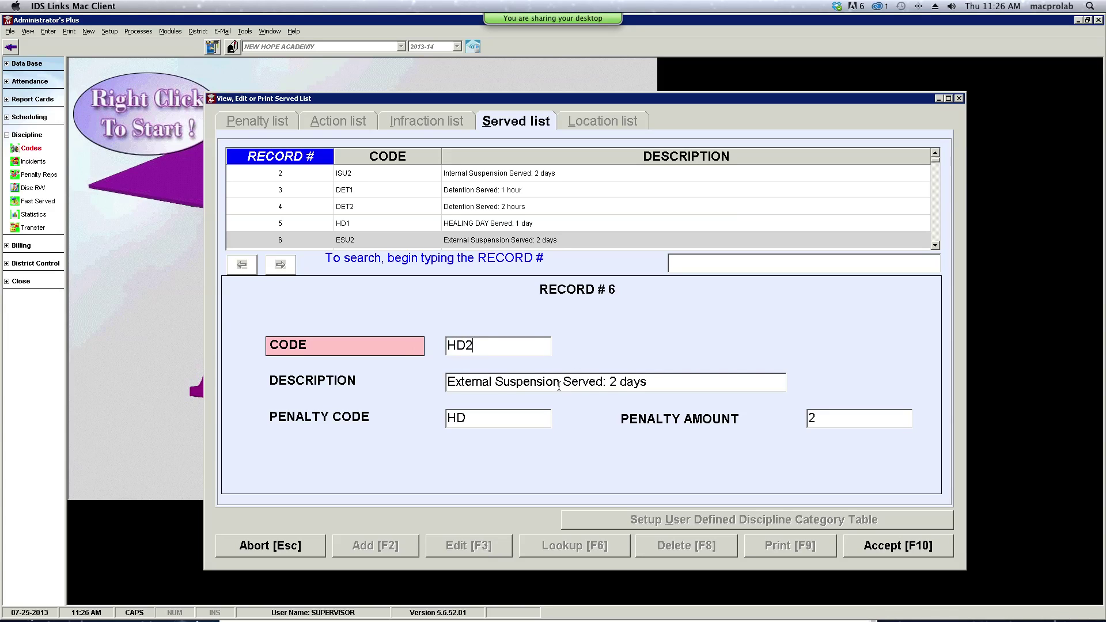
left_click_drag(560, 384, 440, 386)
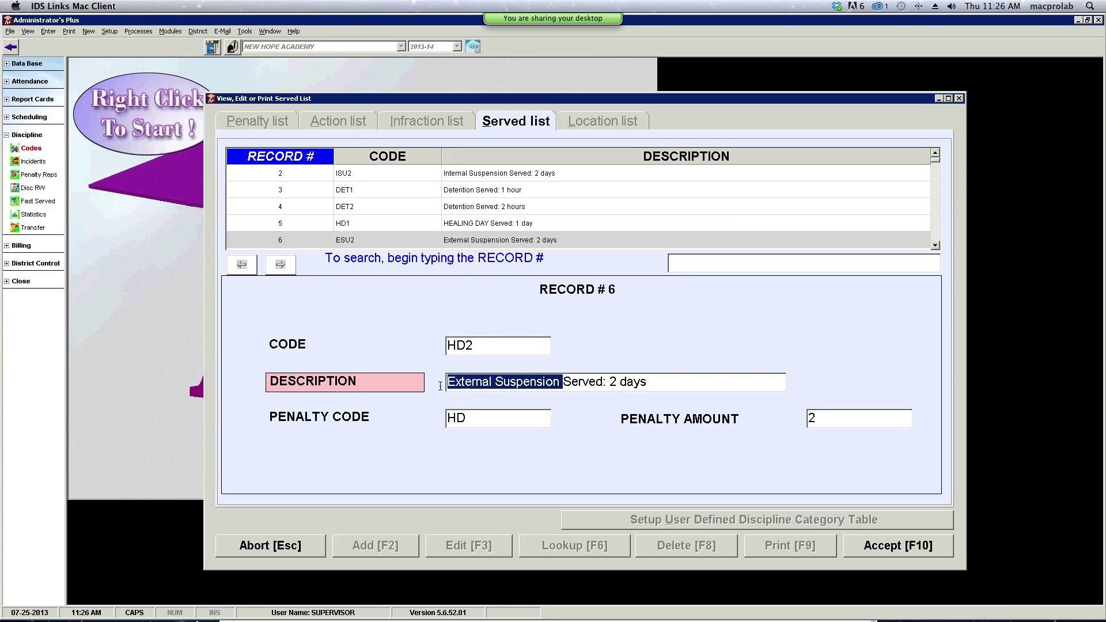
type("HEALING DAY")
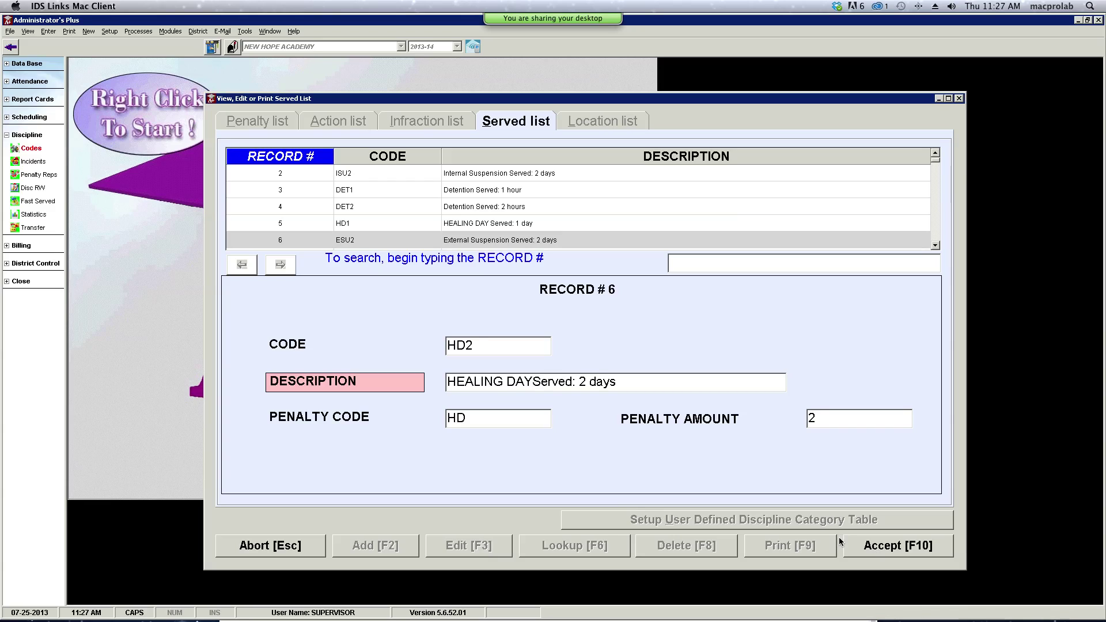
left_click(896, 548)
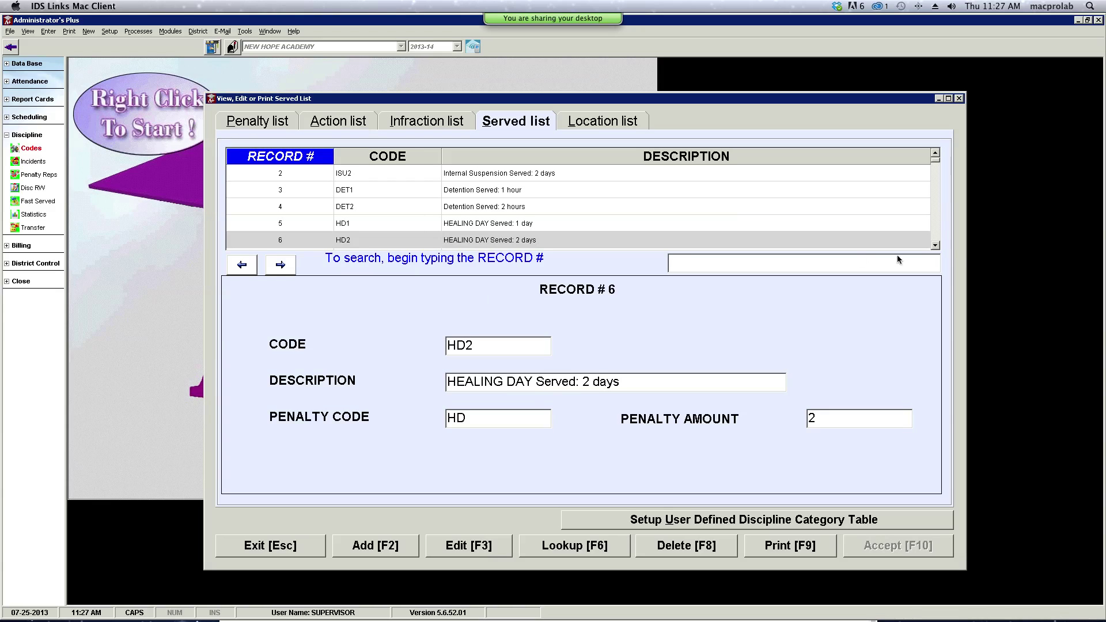
- Scroll through the Served entries, then switch to the Location list (Classroom, Hallway, Bathroom)
left_click(936, 246)
left_click(936, 246)
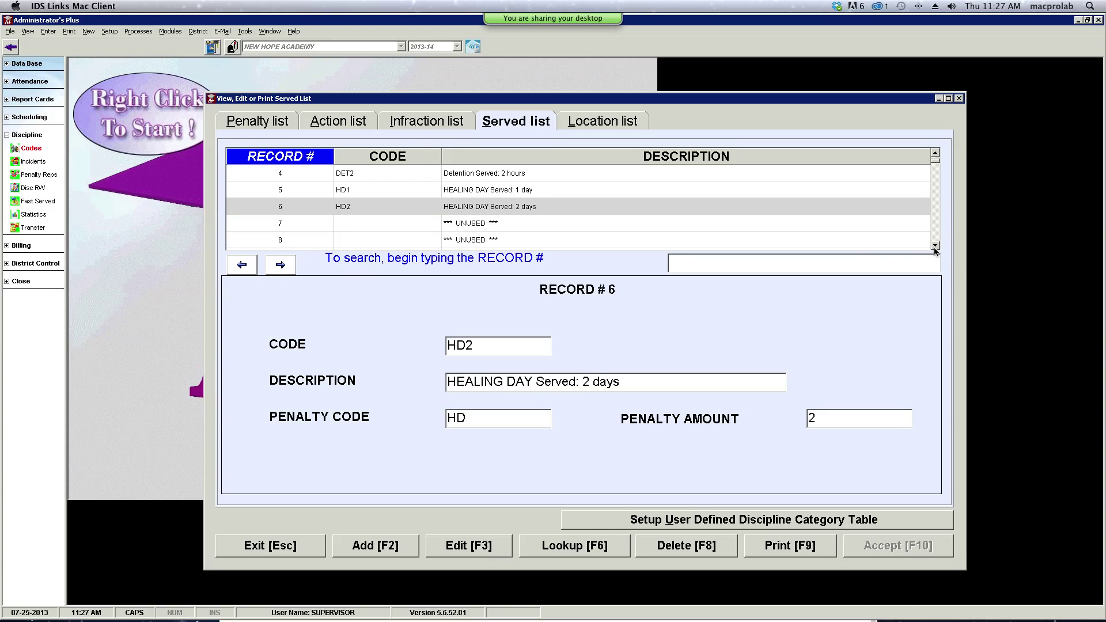
left_click(935, 245)
left_click(935, 154)
left_click(936, 154)
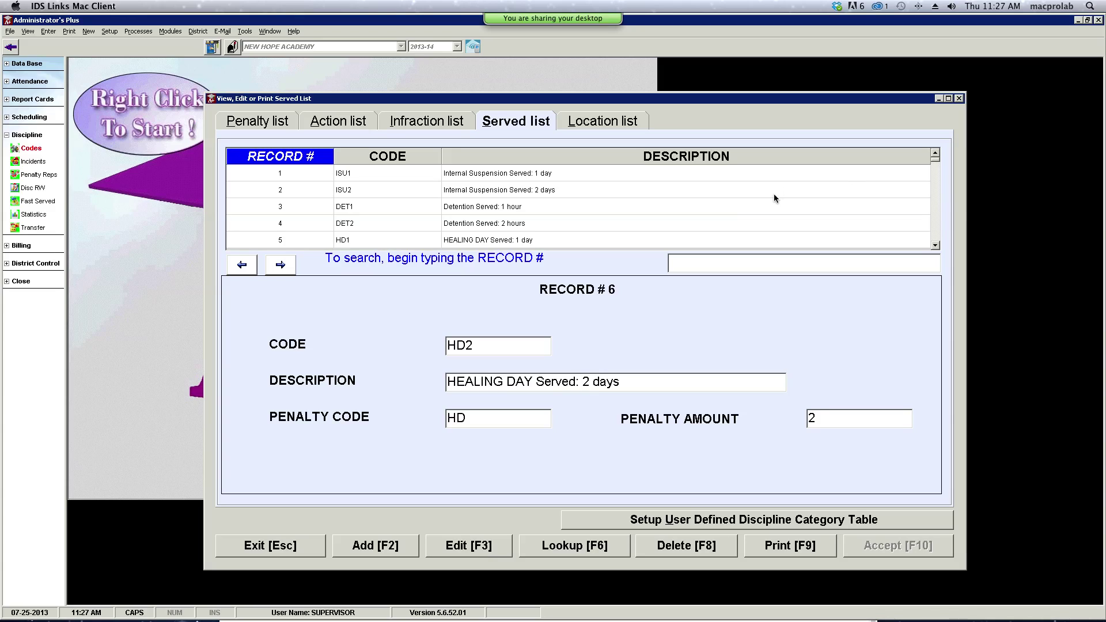
left_click(936, 246)
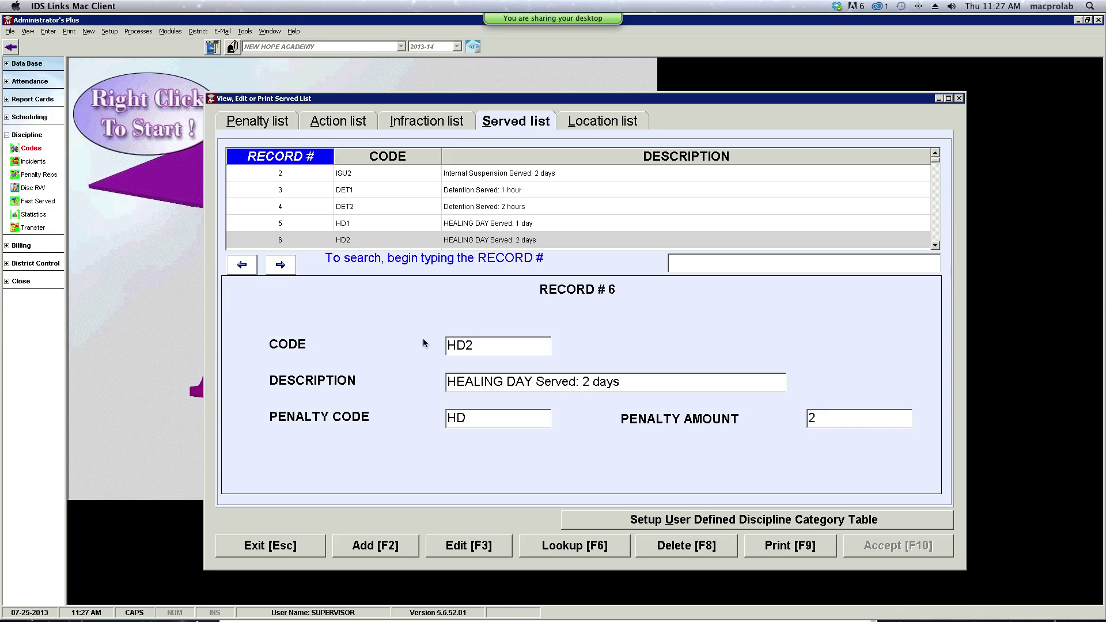
left_click(594, 126)
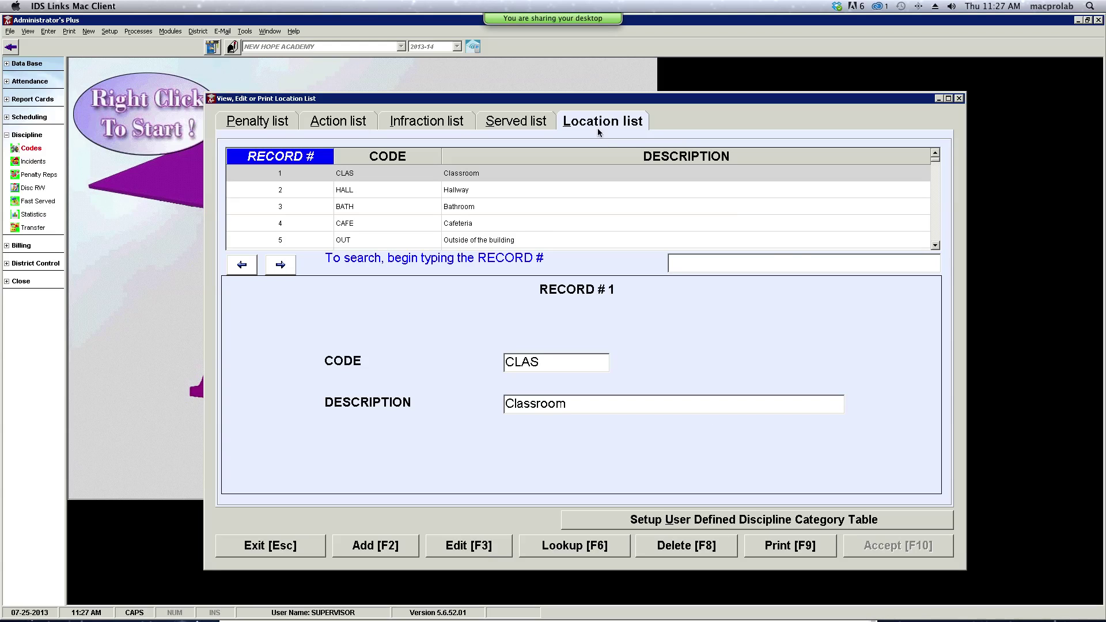
- Review the Location entries, then bring up the Victim category table setup with its Victim Name and Remarks fields
left_click(936, 247)
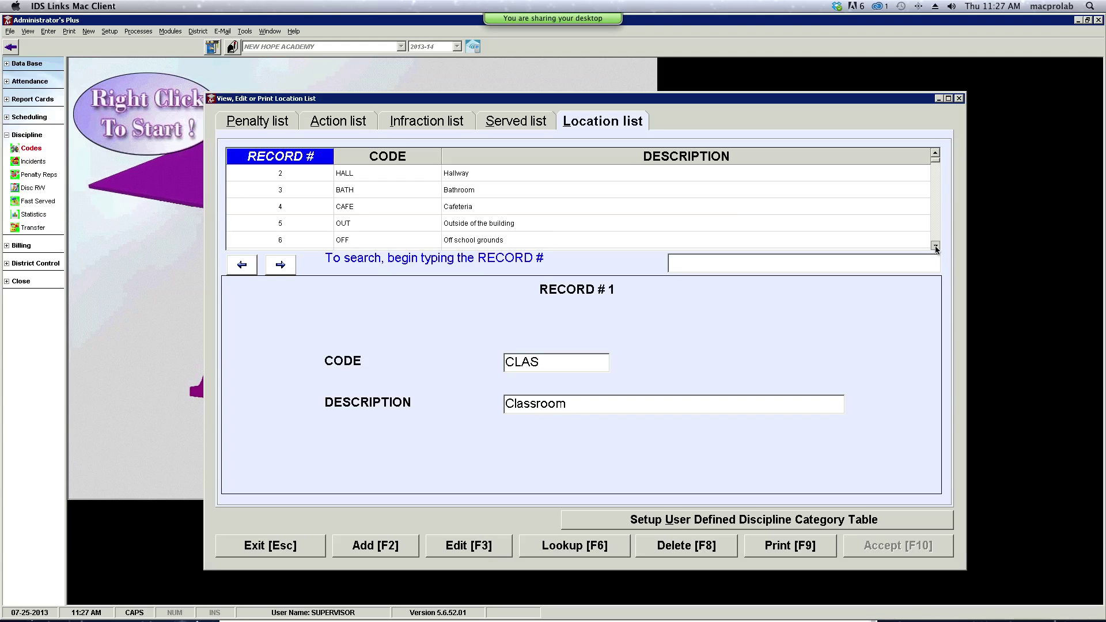
left_click(936, 248)
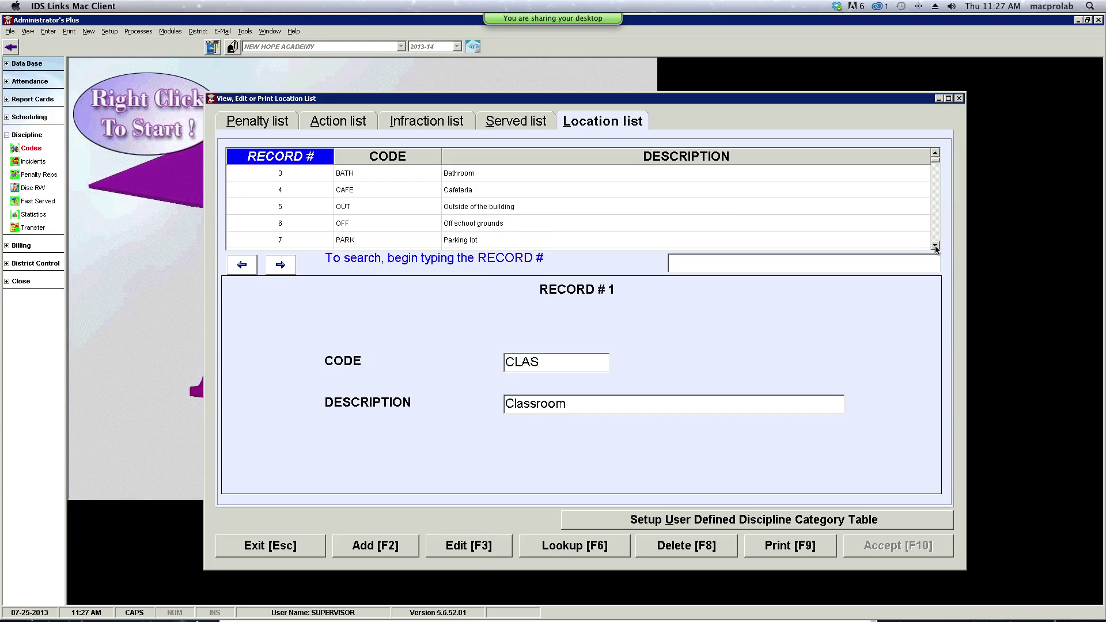
left_click(936, 248)
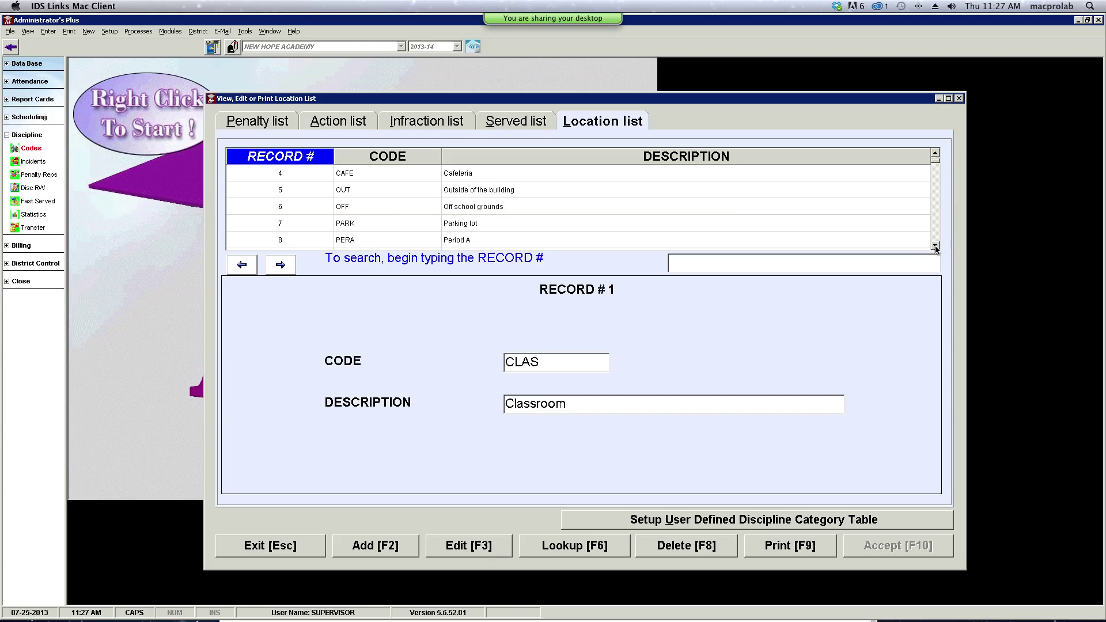
left_click(937, 248)
left_click(937, 248)
left_click(936, 248)
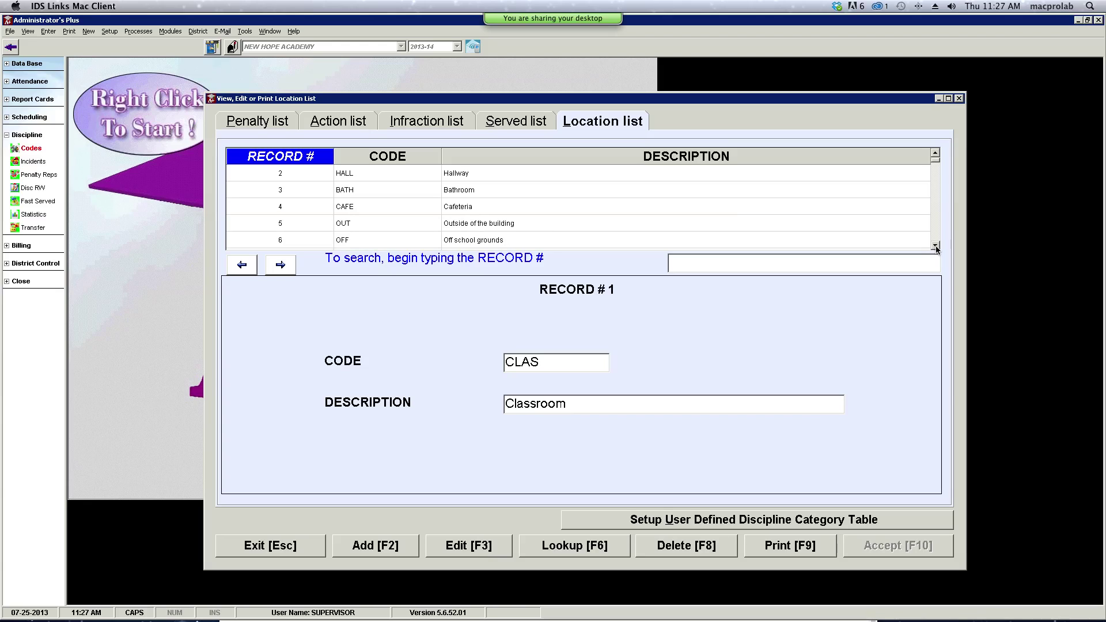
left_click(937, 248)
left_click(937, 248)
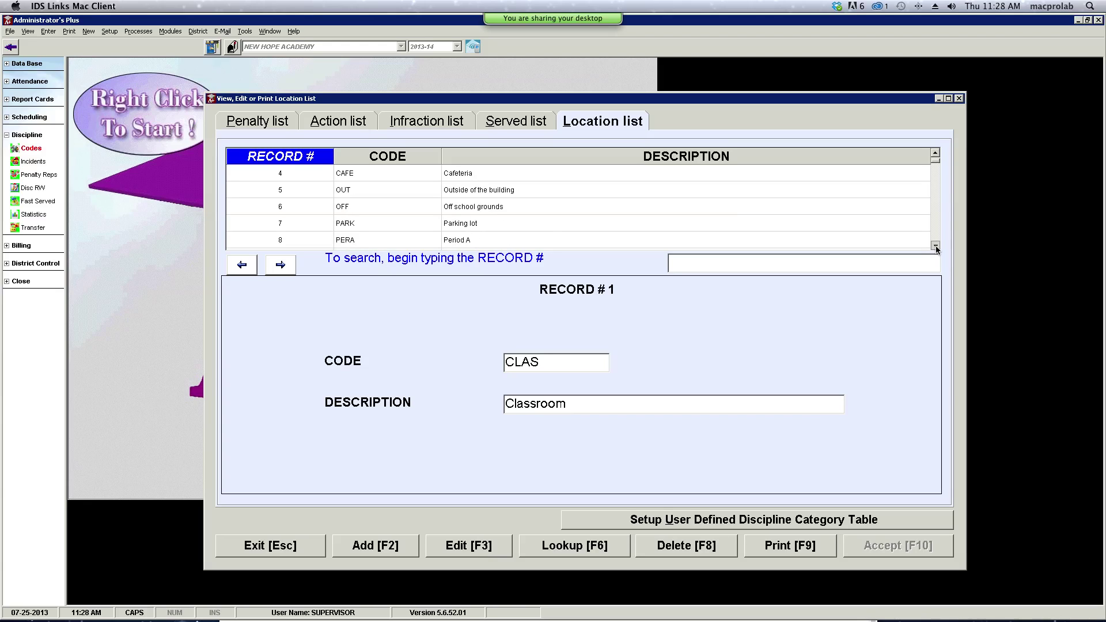
left_click(937, 248)
left_click(937, 248)
left_click(937, 248)
left_click(936, 248)
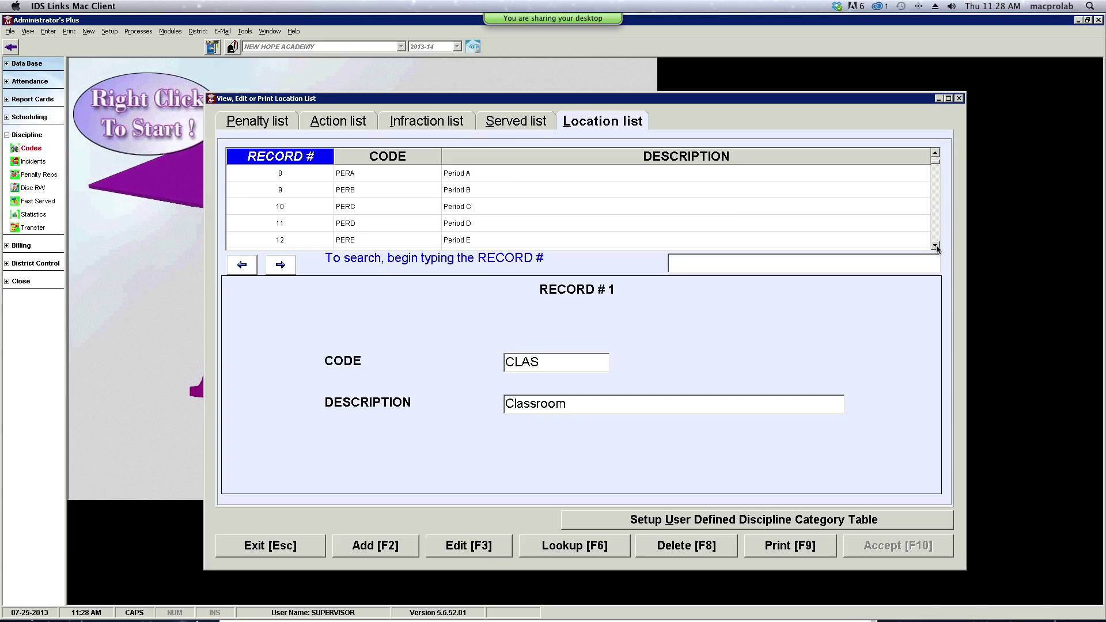
left_click(936, 248)
left_click(936, 247)
left_click(937, 248)
left_click(936, 248)
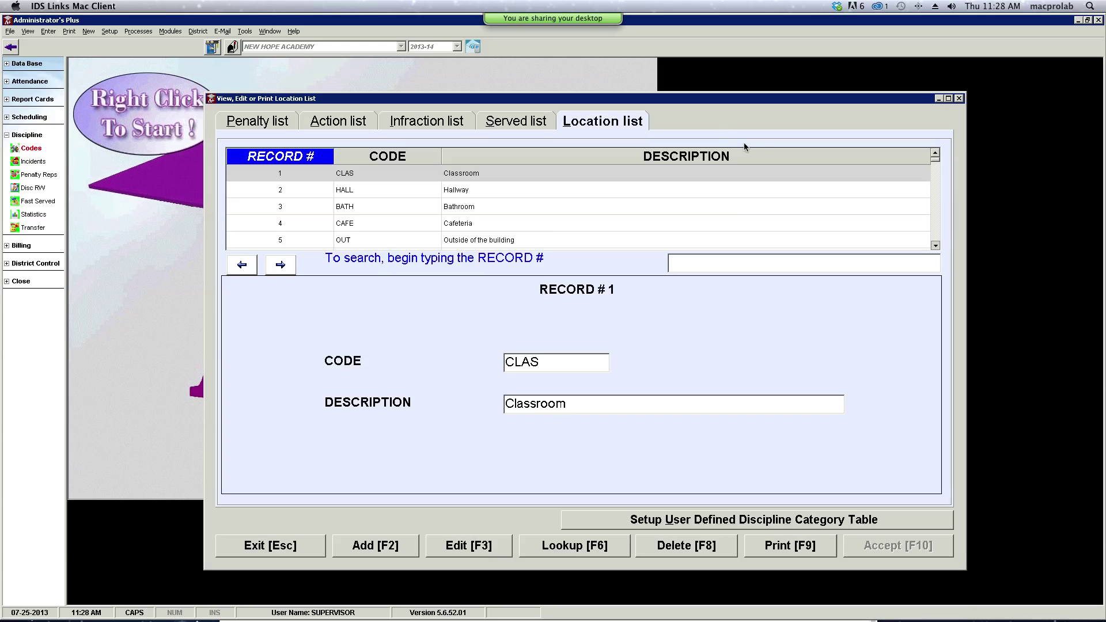
left_click(937, 246)
left_click(657, 521)
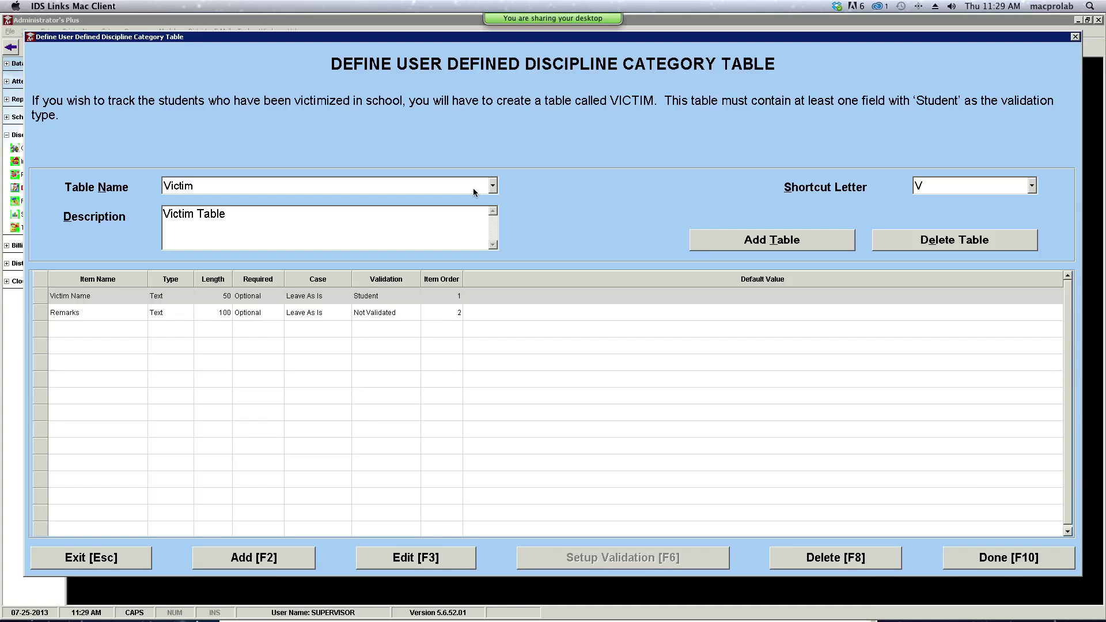
- Keep Victim as the table, inspect its Remarks field, and close the category table setup
left_click(474, 192)
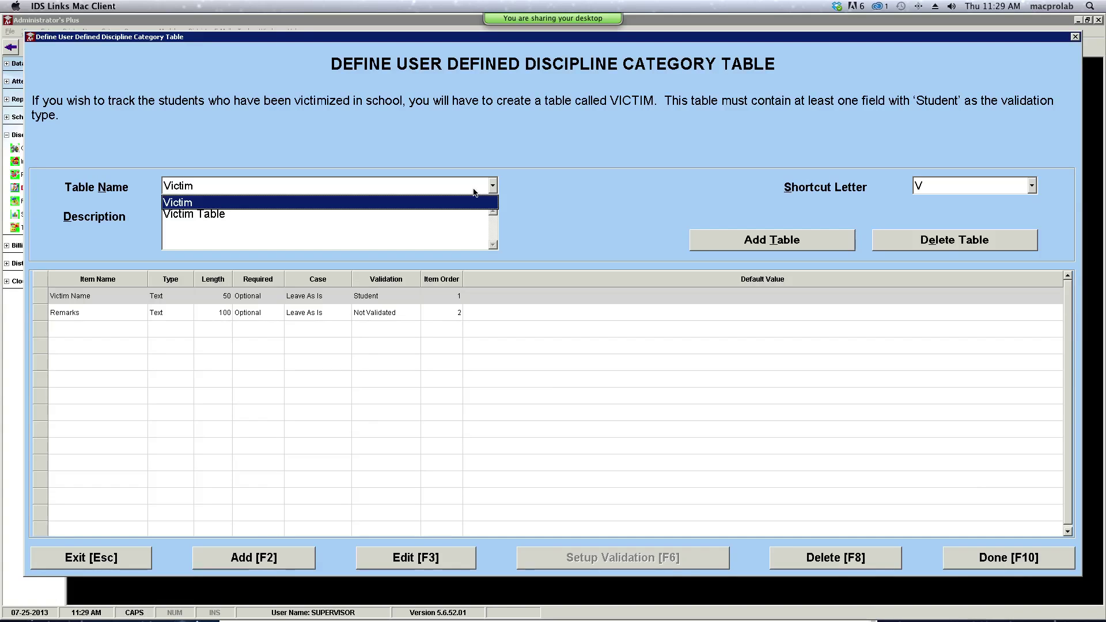
left_click(474, 192)
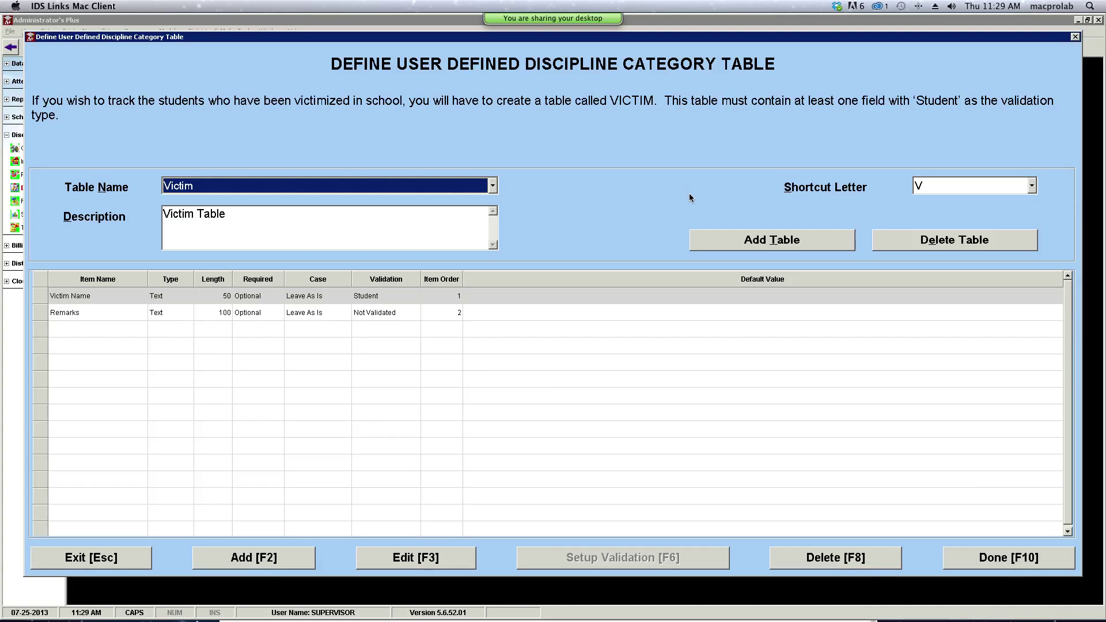
left_click(98, 326)
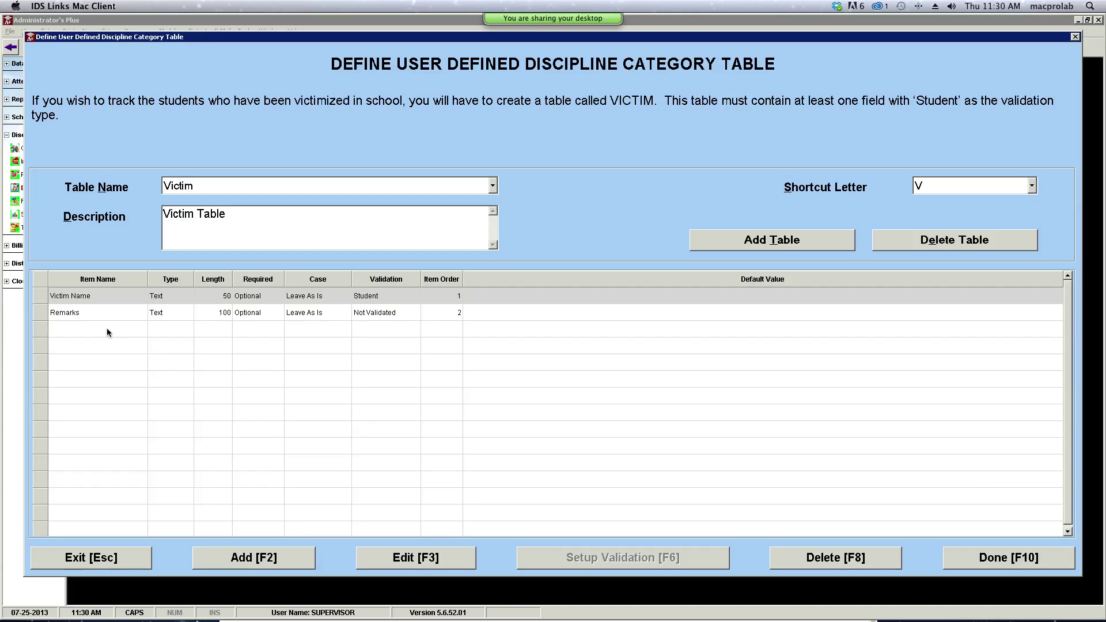
left_click(96, 316)
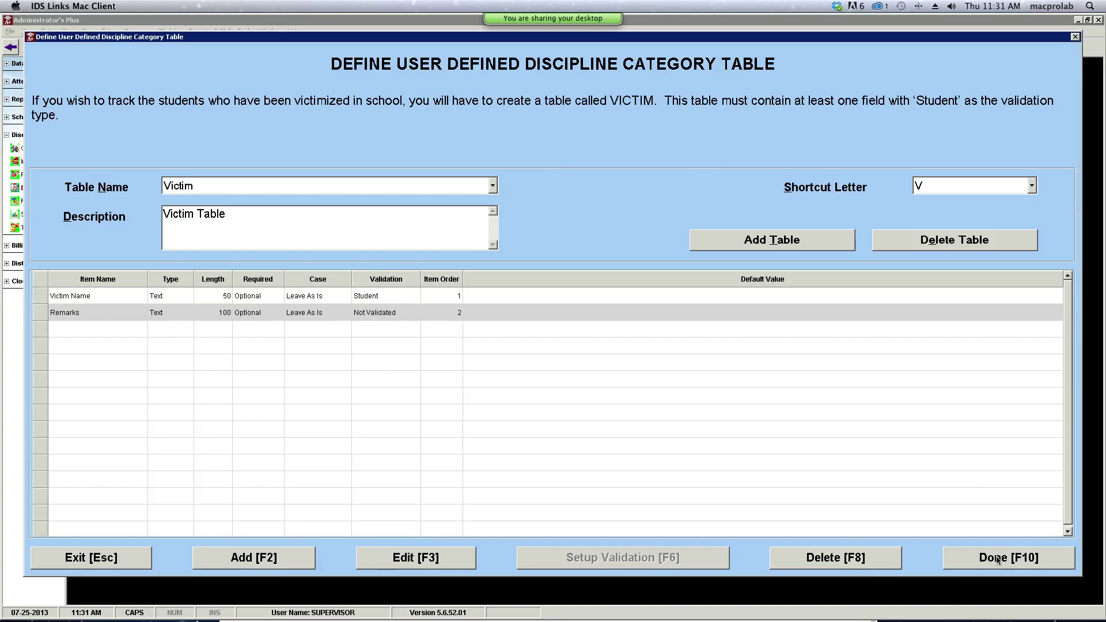
left_click(999, 560)
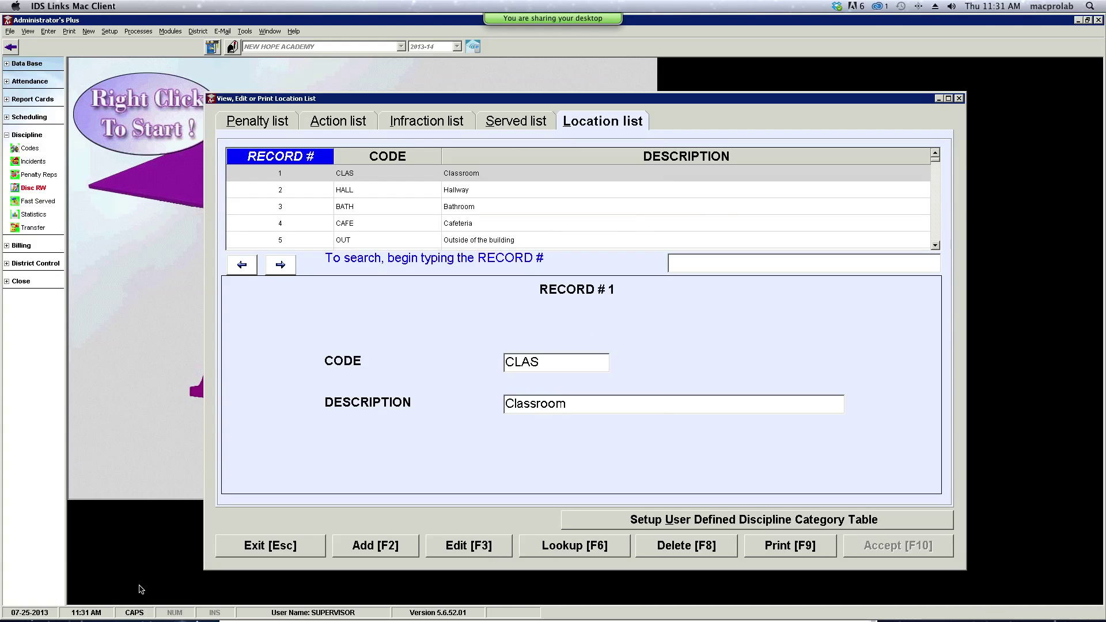
- Load grade 10 student #3's discipline record and start a new incident dated 07-25-2013
left_click(233, 555)
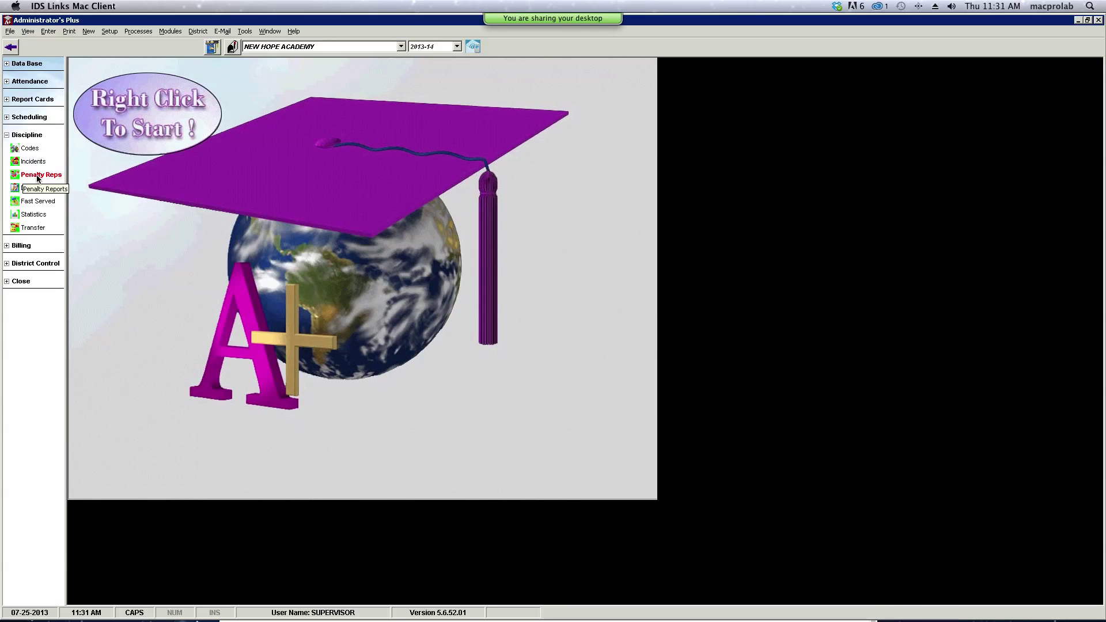
left_click(36, 162)
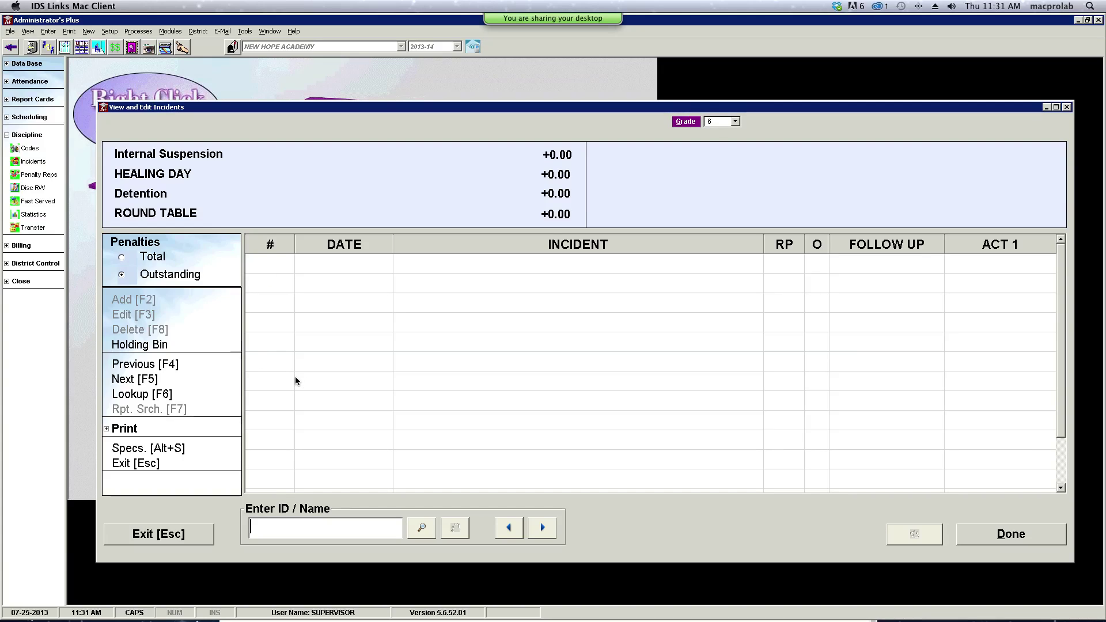
left_click(552, 536)
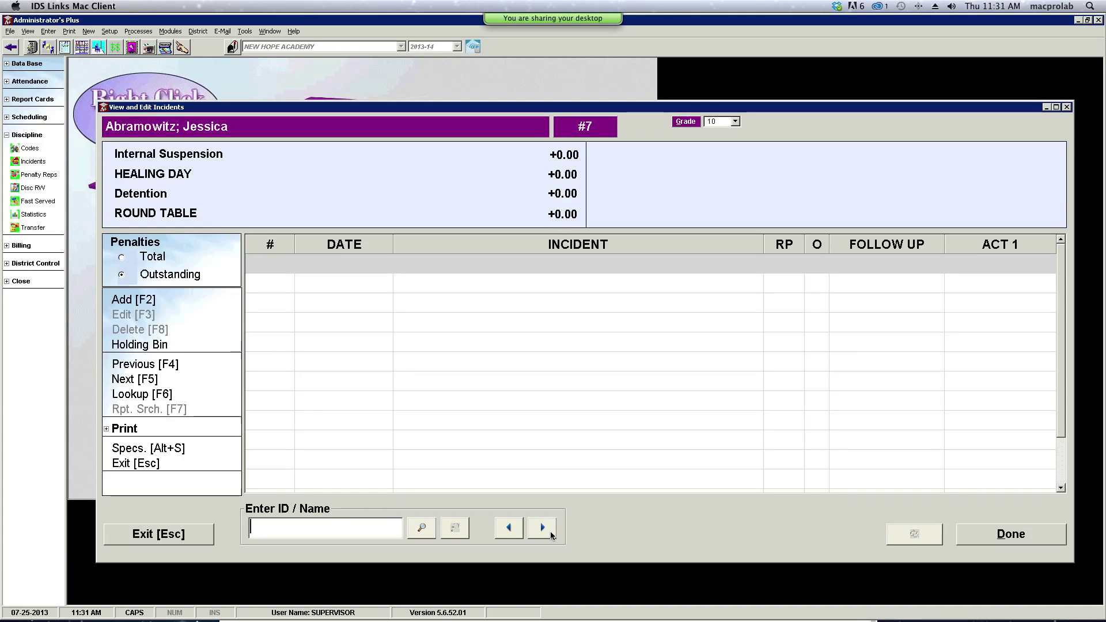
left_click(552, 536)
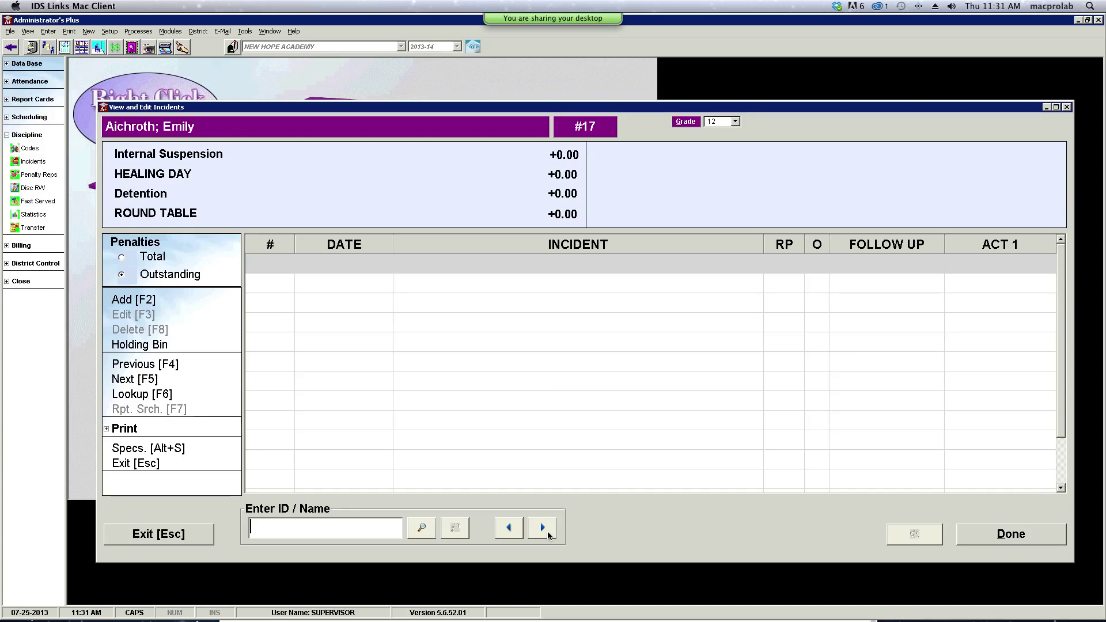
left_click(421, 528)
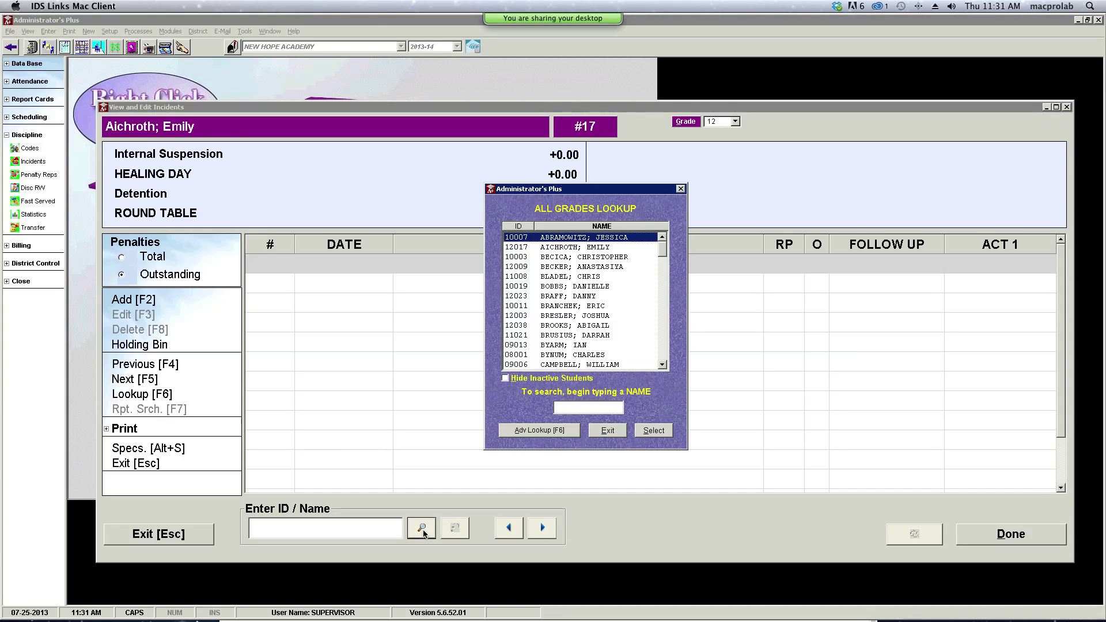
left_click(583, 258)
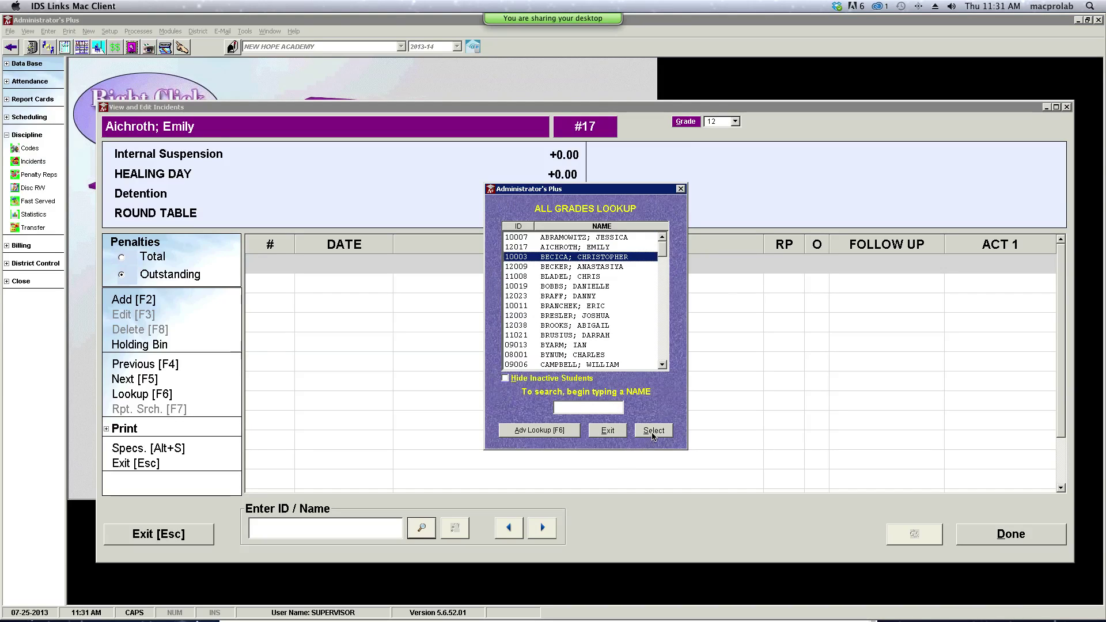
left_click(653, 432)
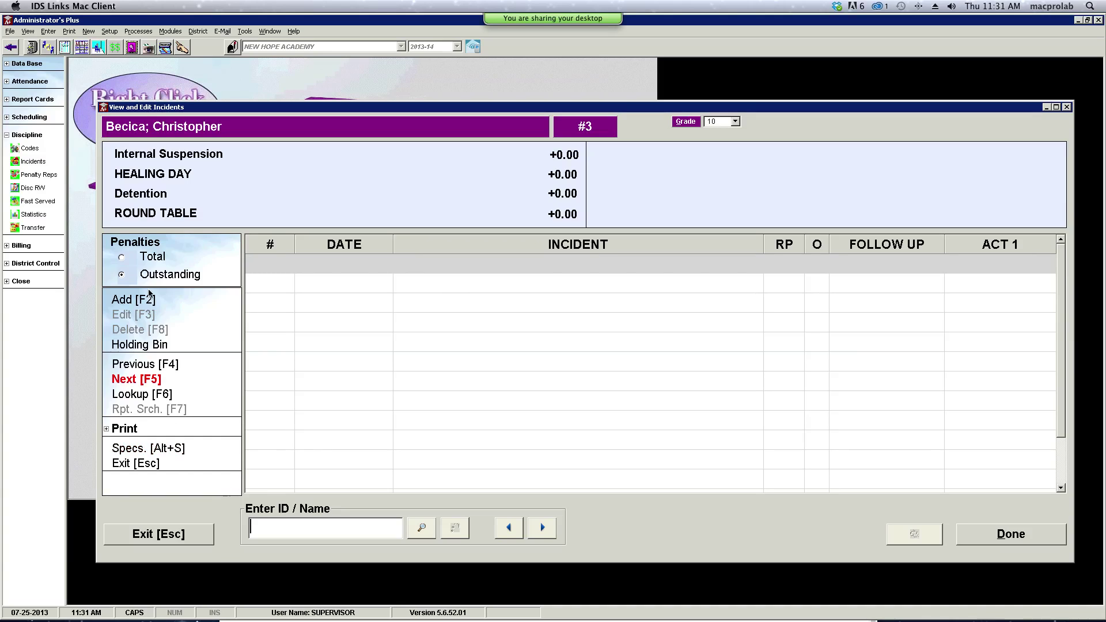
left_click(135, 304)
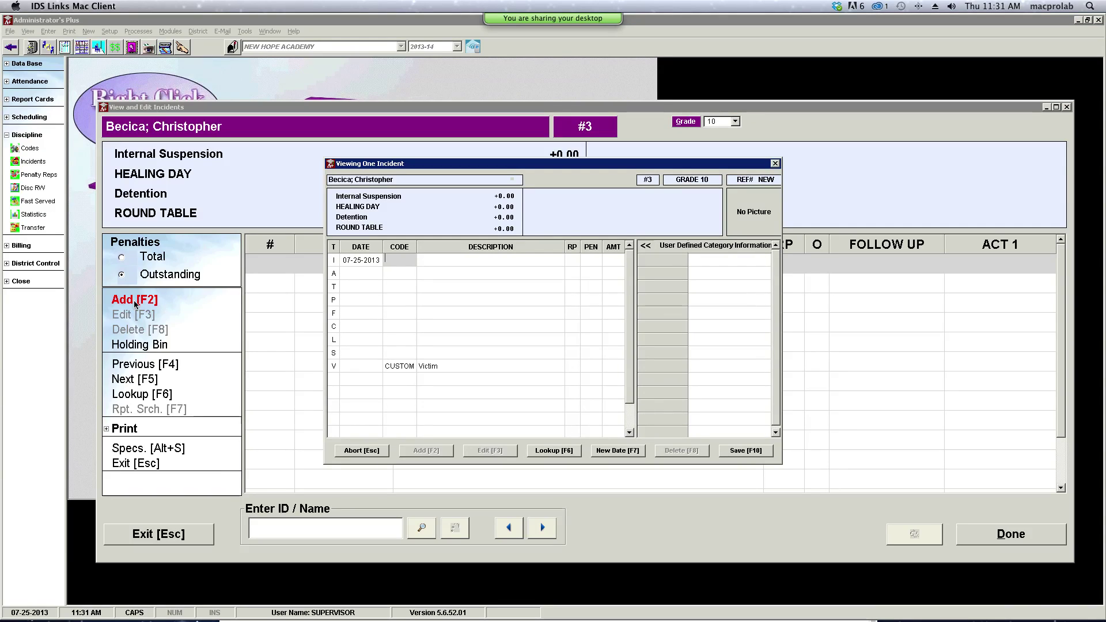
- Add infraction BATS Assault and battery on a staff member, bringing in the HD5 penalty
left_click(567, 453)
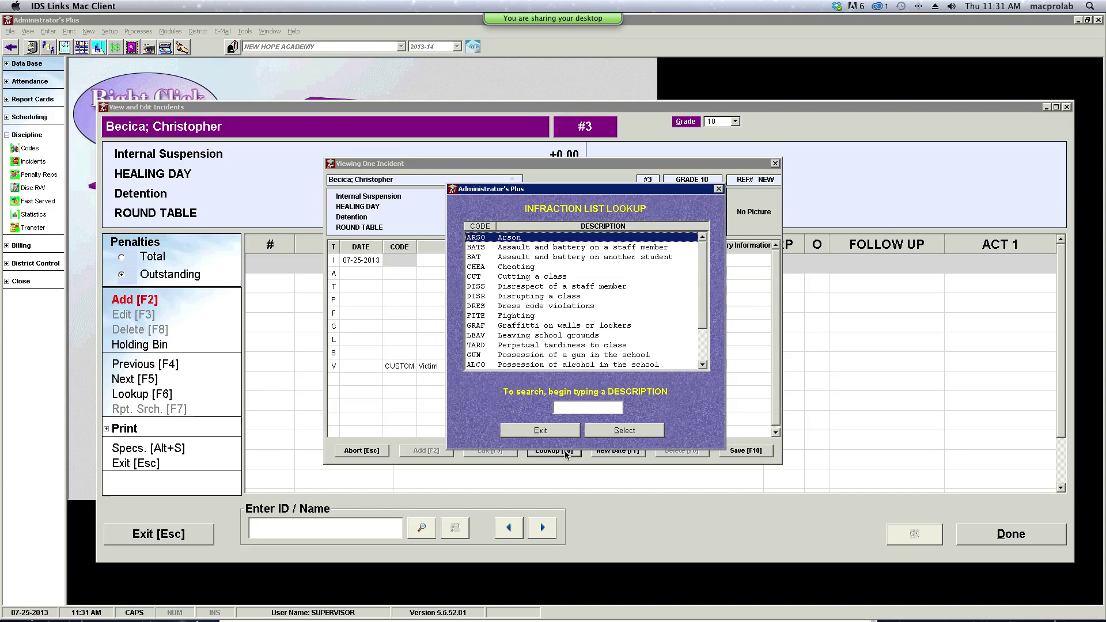
left_click(508, 248)
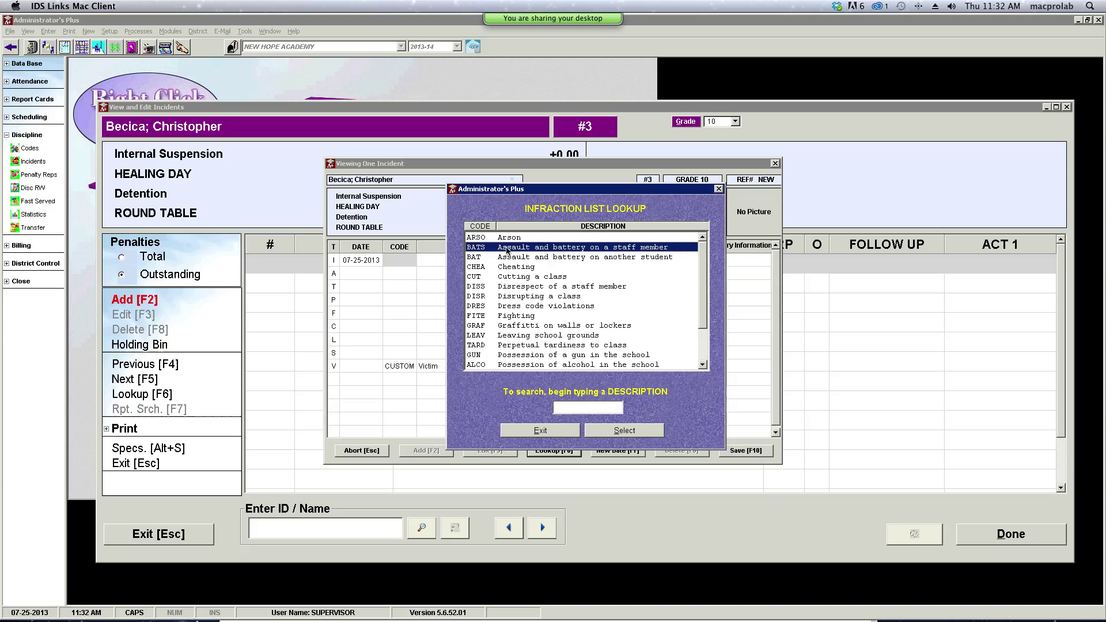
double_click(507, 247)
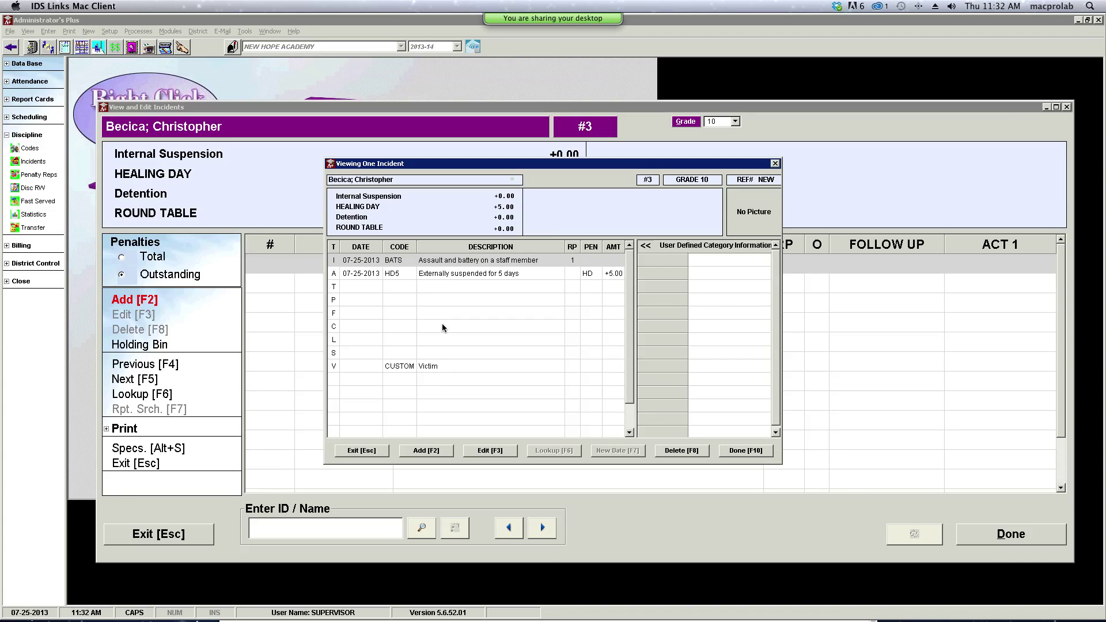
left_click(337, 287)
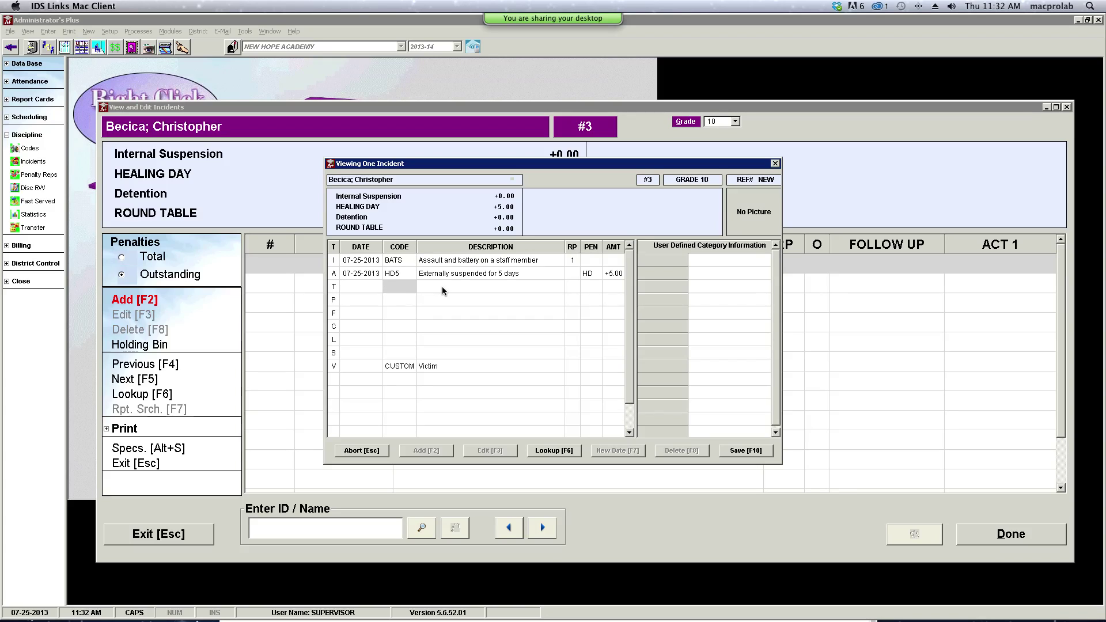
- Pick the reporting staff member for the incident from the staff lookup
left_click(543, 453)
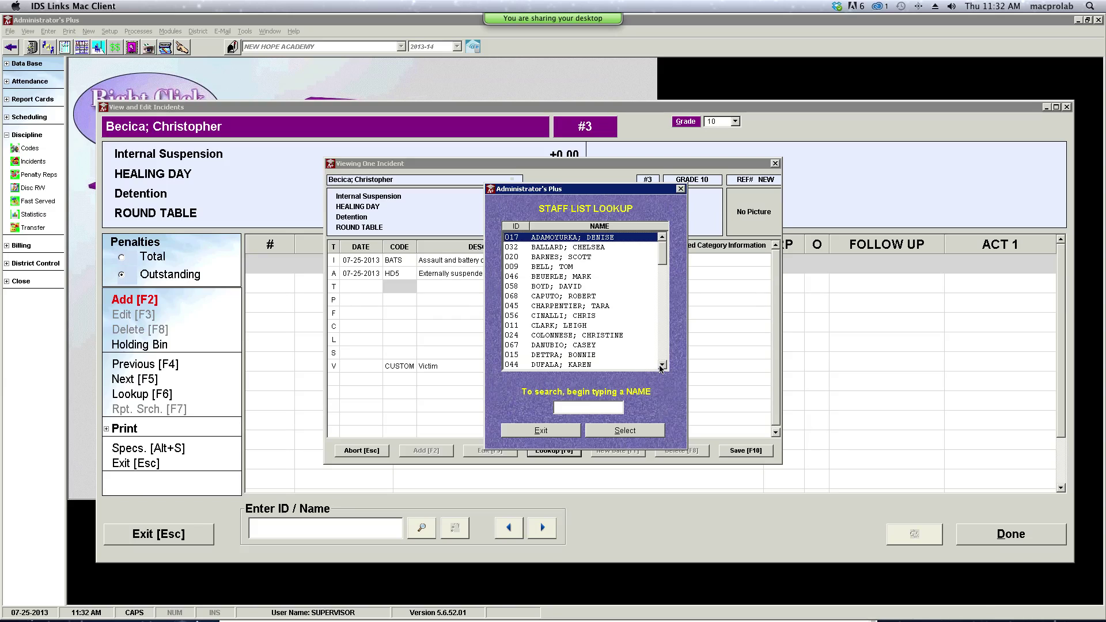
left_click(662, 366)
left_click_drag(663, 365, 662, 365)
left_click(541, 344)
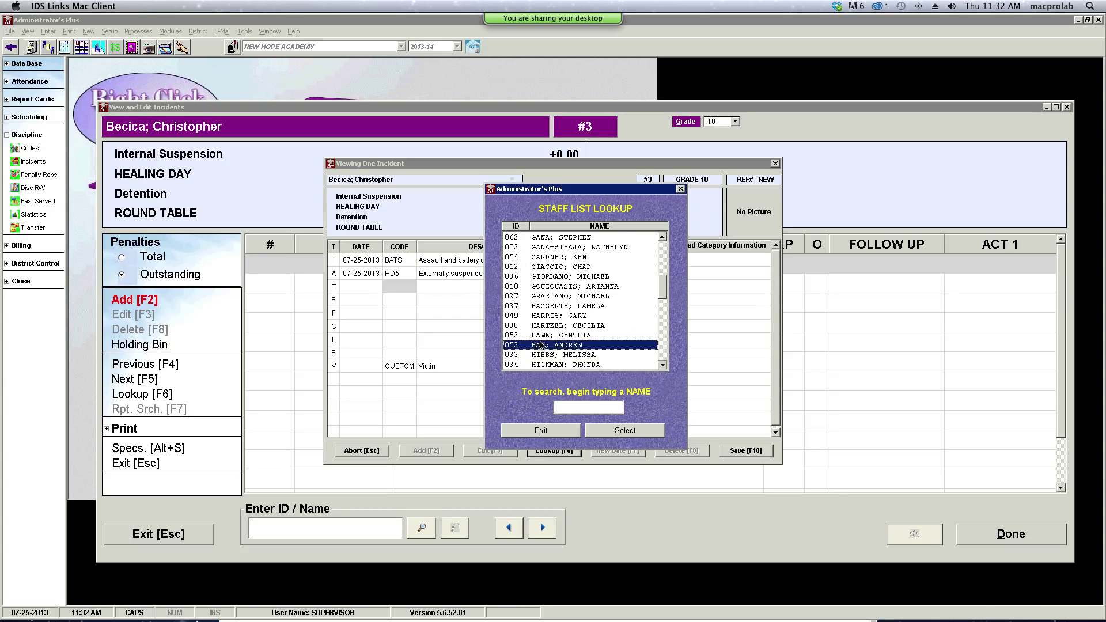
left_click(615, 431)
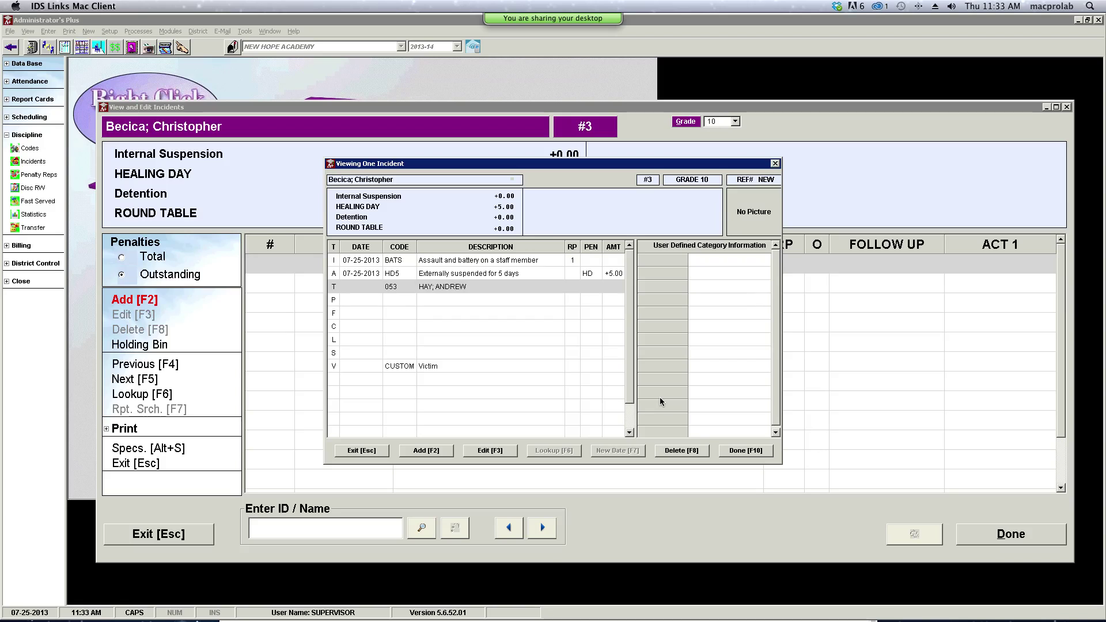
- Set the incident location to HALL Hallway
left_click(393, 301)
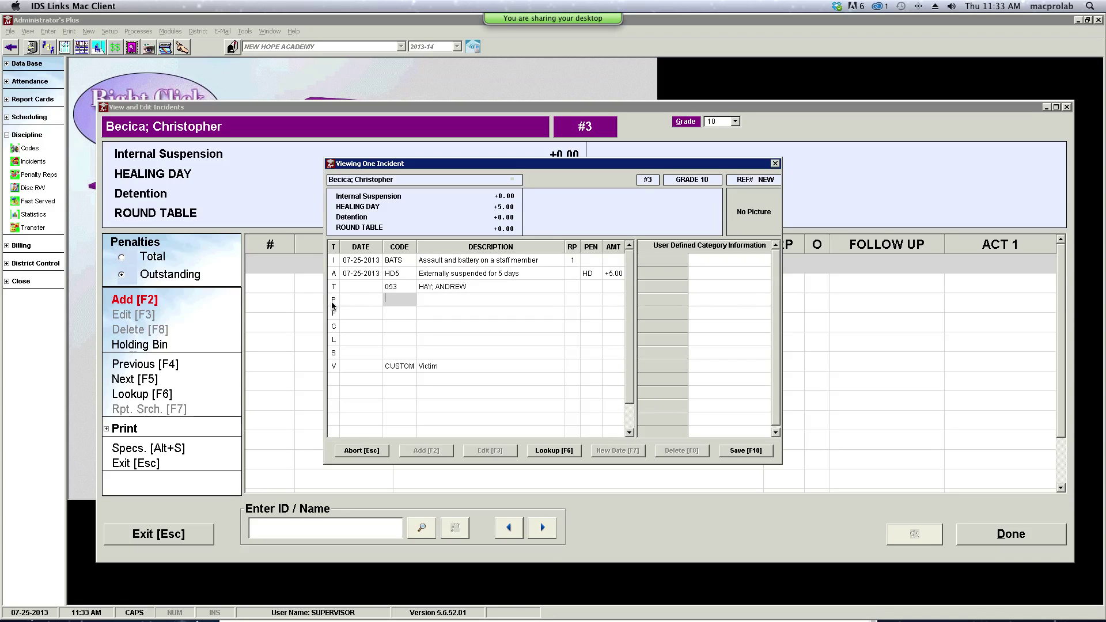
left_click(572, 453)
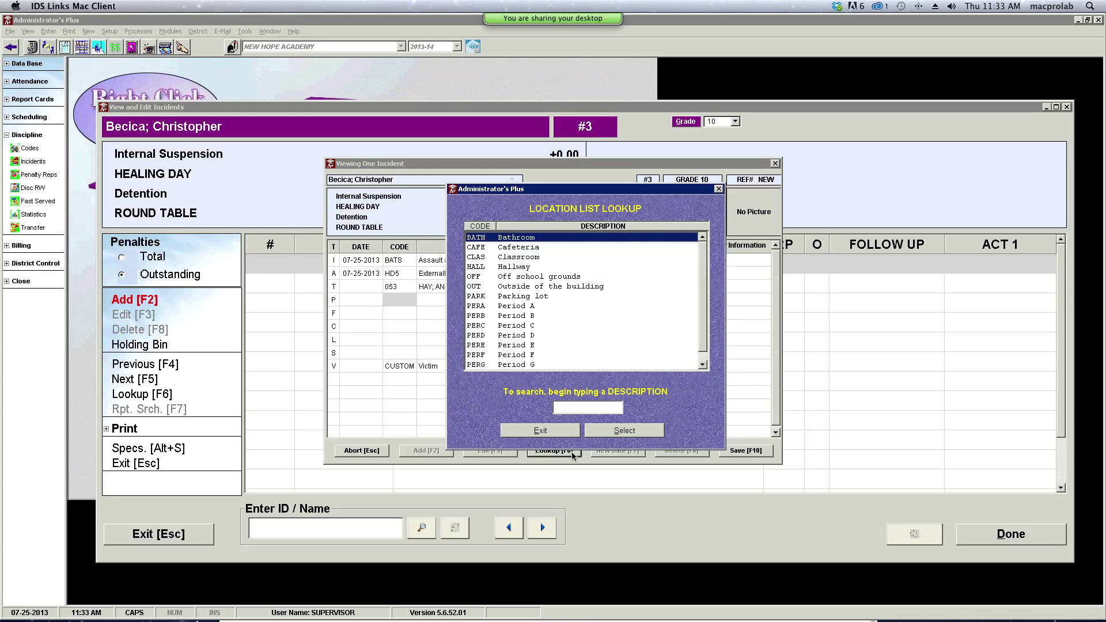
left_click(512, 267)
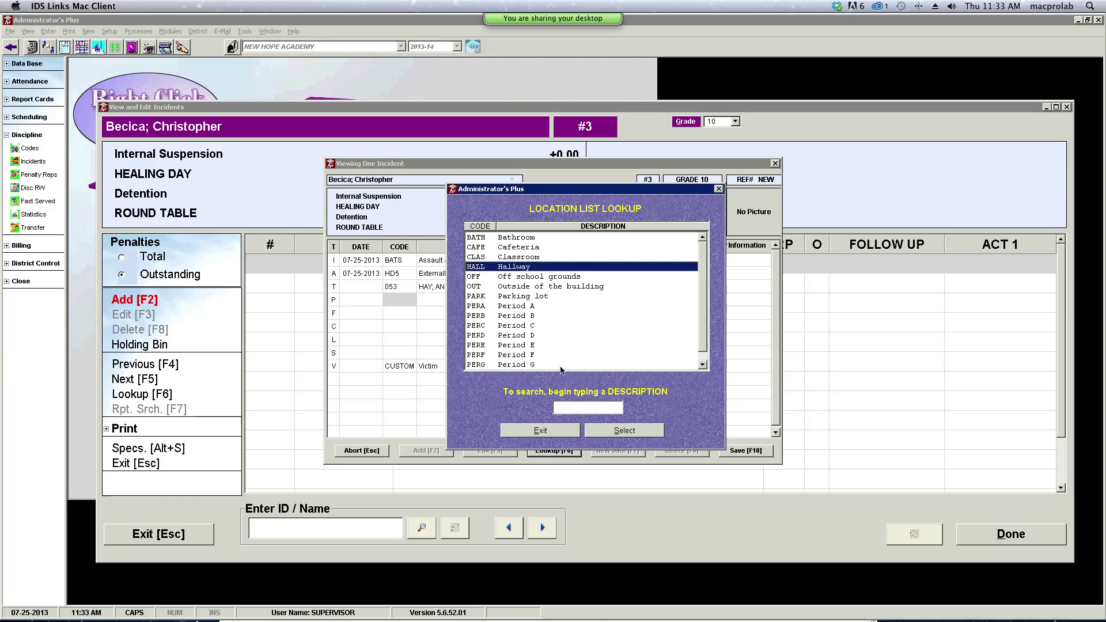
left_click(604, 432)
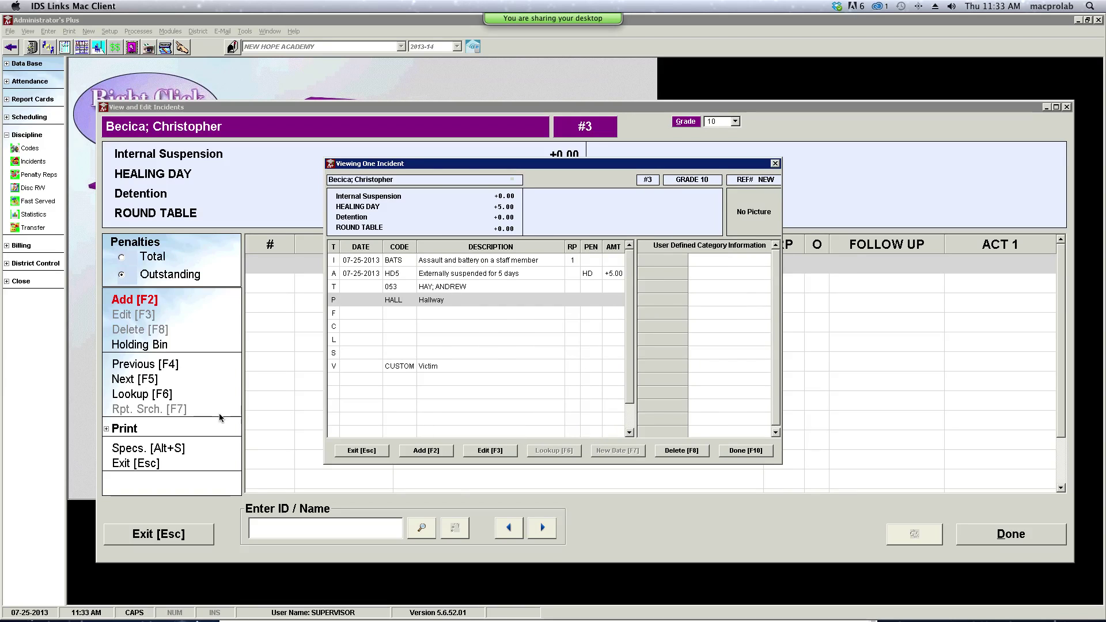
- Add a follow-up entry dated 07-25-2013 and save the incident
double_click(336, 314)
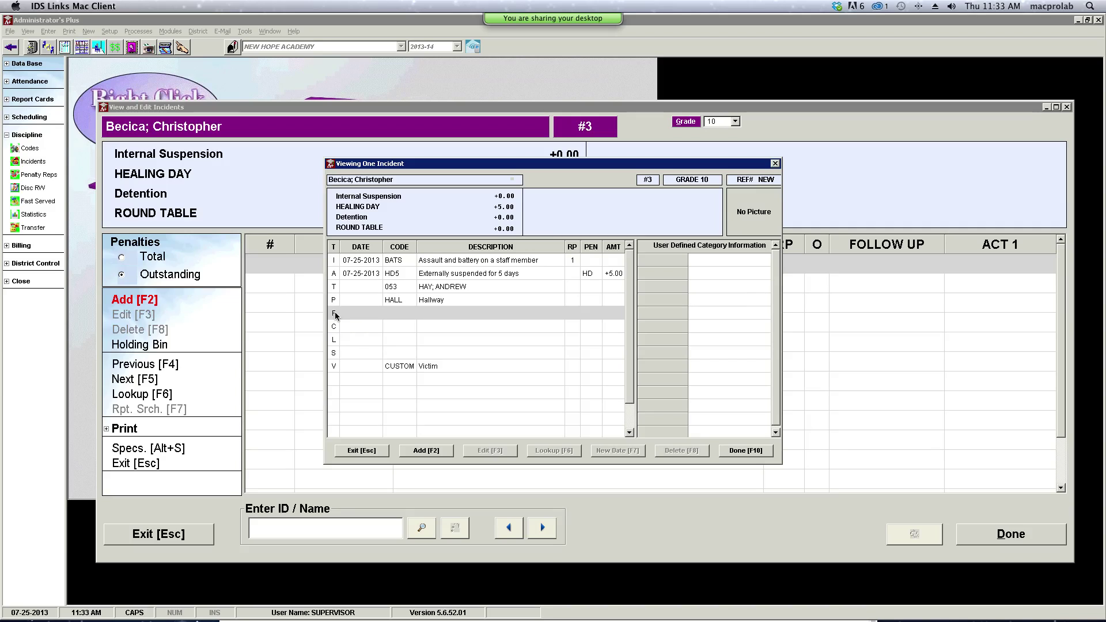
left_click(398, 312)
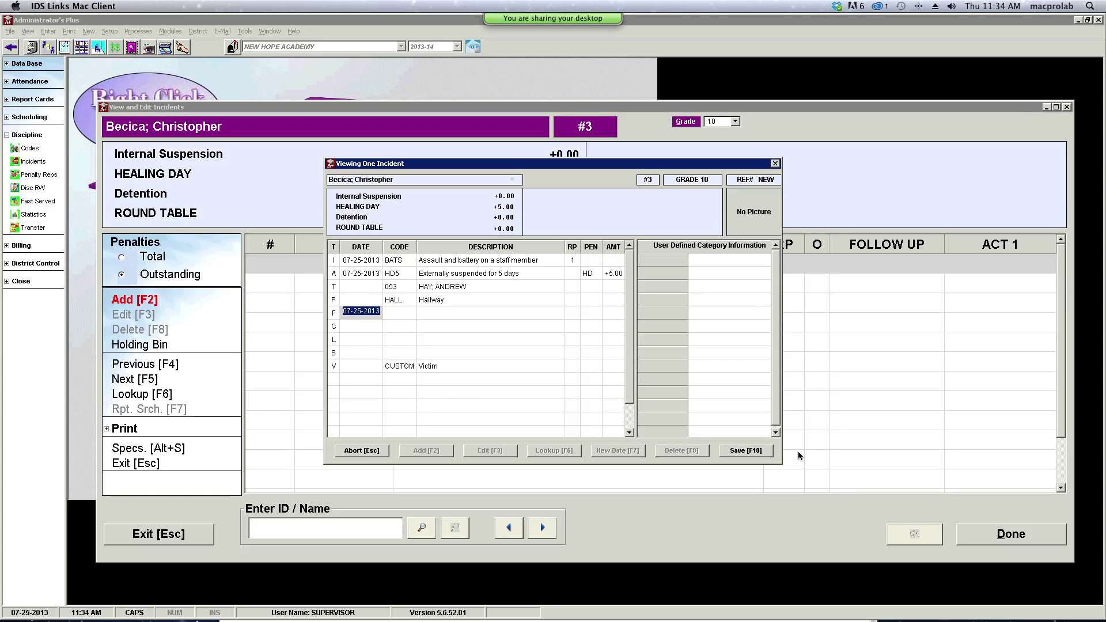
left_click(724, 455)
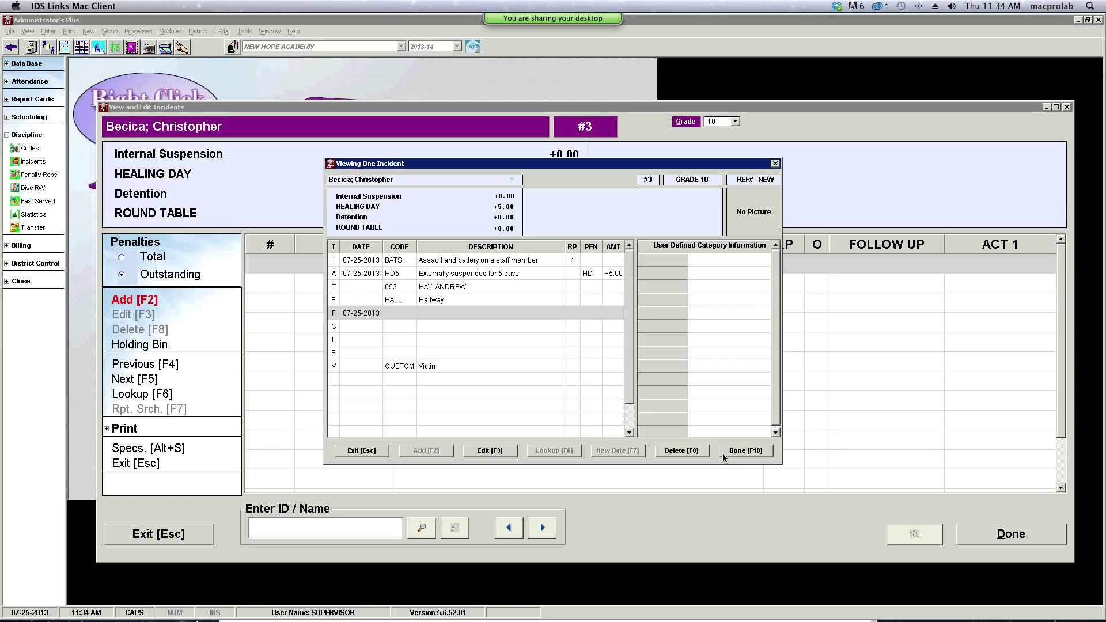
- Type the incident comment 'Student assaulted staff with a power supply cord.', fixing a typo
left_click(336, 327)
double_click(336, 328)
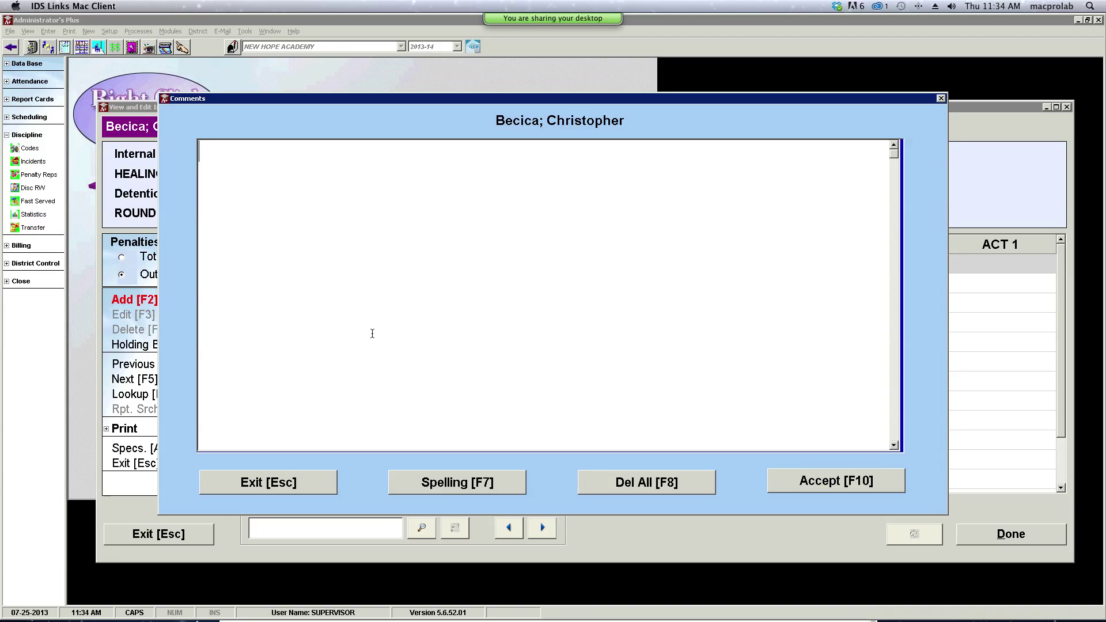
type("S")
key("BackSpace")
key("Caps_Lock")
type("Student ")
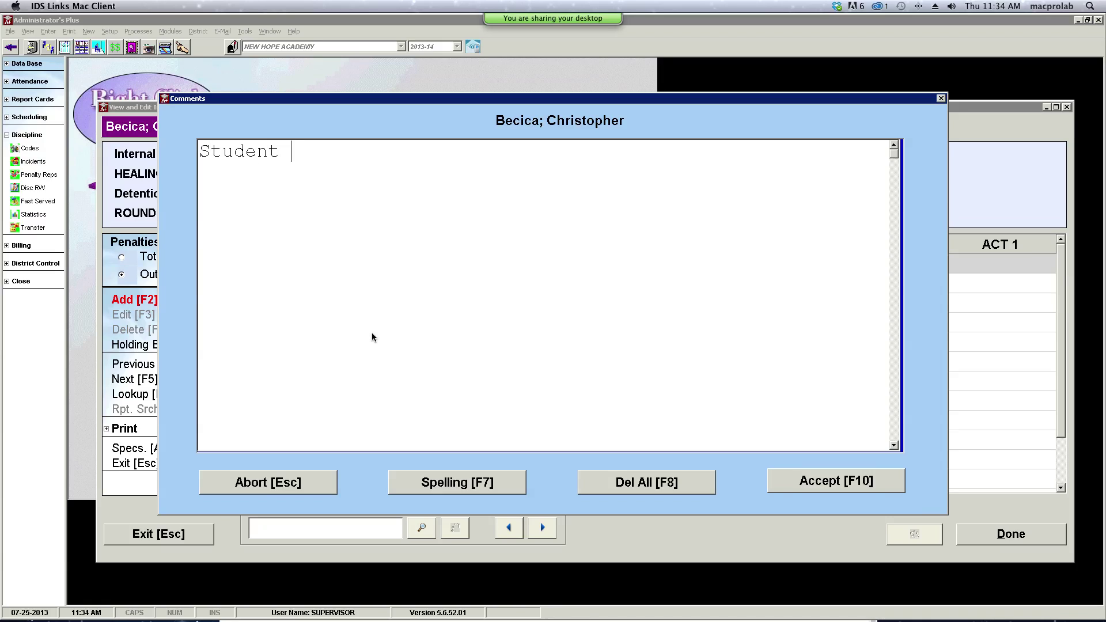
type("assulted staff wi")
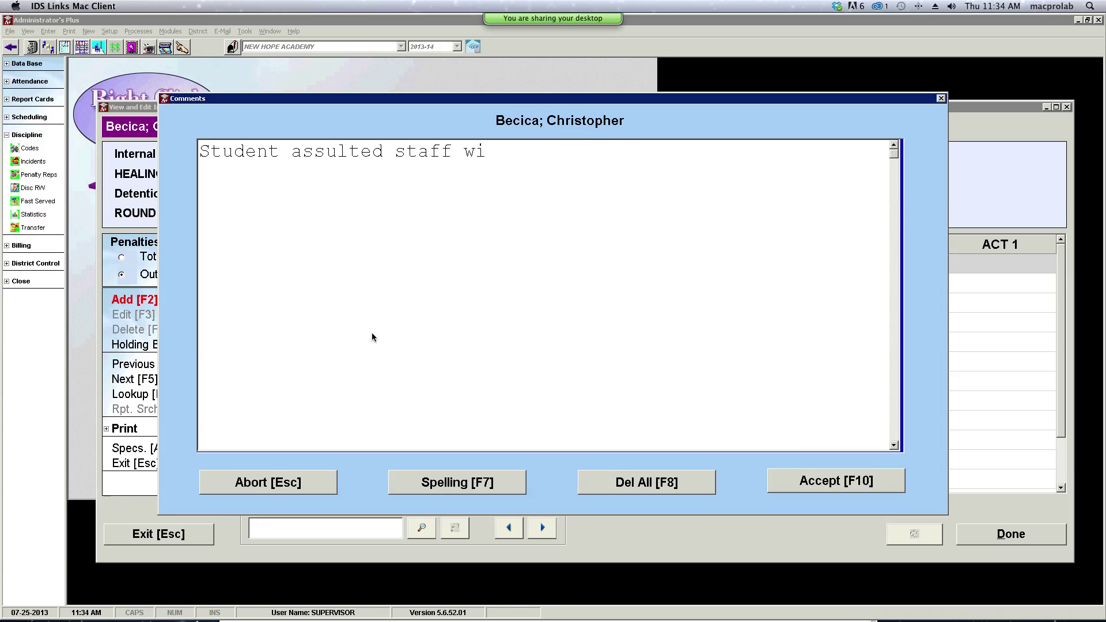
key("Left")
key("Left")
key("Left")
key("Left")
key("Left")
key("Left")
key("Left")
key("Left")
key("Left")
key("Left")
key("Left")
key("Left")
key("Left")
key("Left")
type("a")
key("Right")
key("Right")
key("Right")
key("Right")
key("Right")
key("Right")
key("Right")
key("Right")
key("Right")
key("Right")
key("Right")
key("Right")
key("Right")
type("th a [power supply")
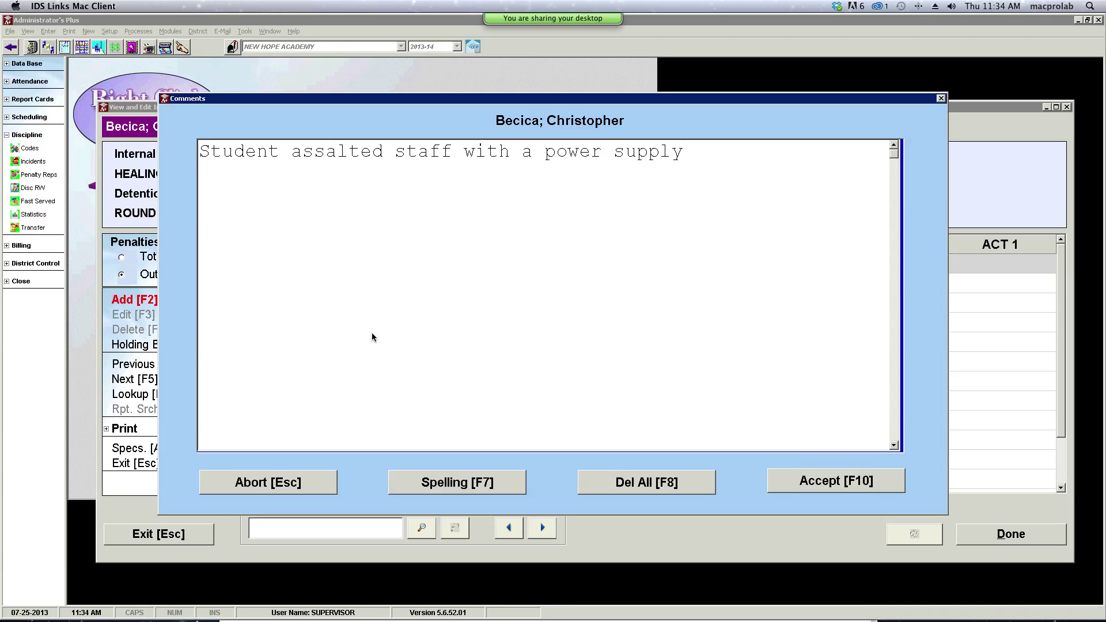
type("cord.")
- Change 'Student' to 'He' in the comment, accept it, and save the incident
left_click_drag(280, 153, 201, 157)
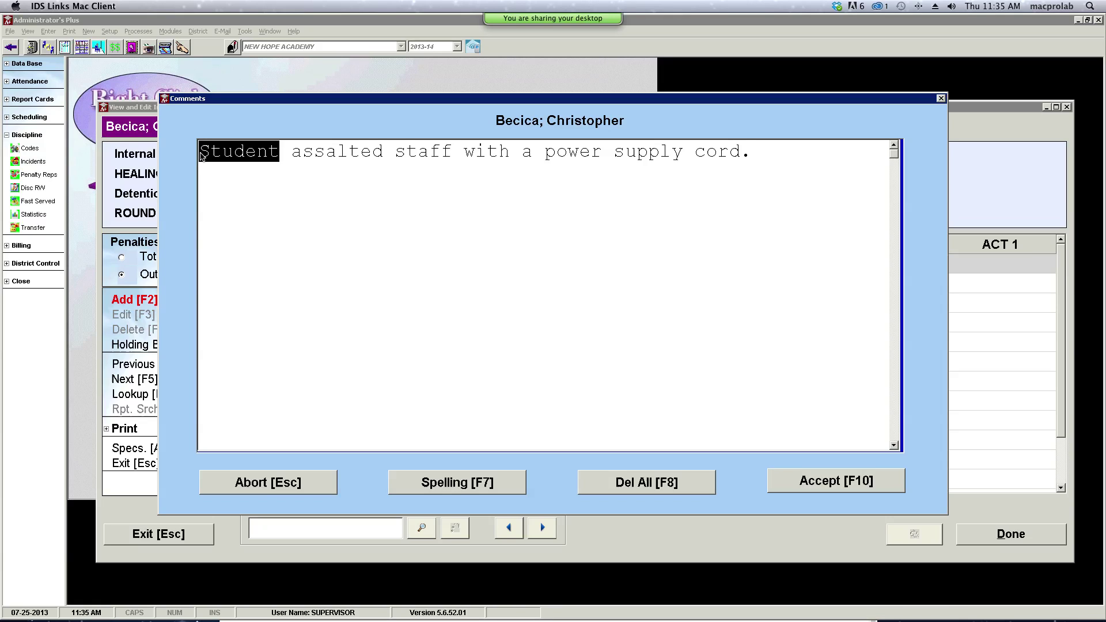
type("He")
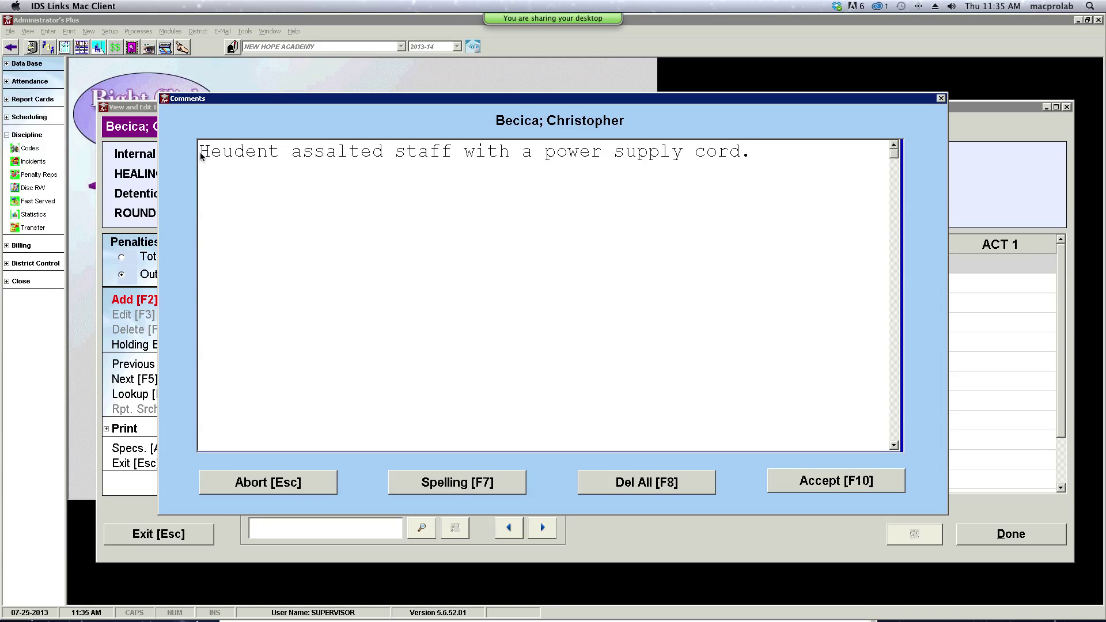
key("Delete")
key("Delete")
key("Delete")
key("Delete")
key("Delete")
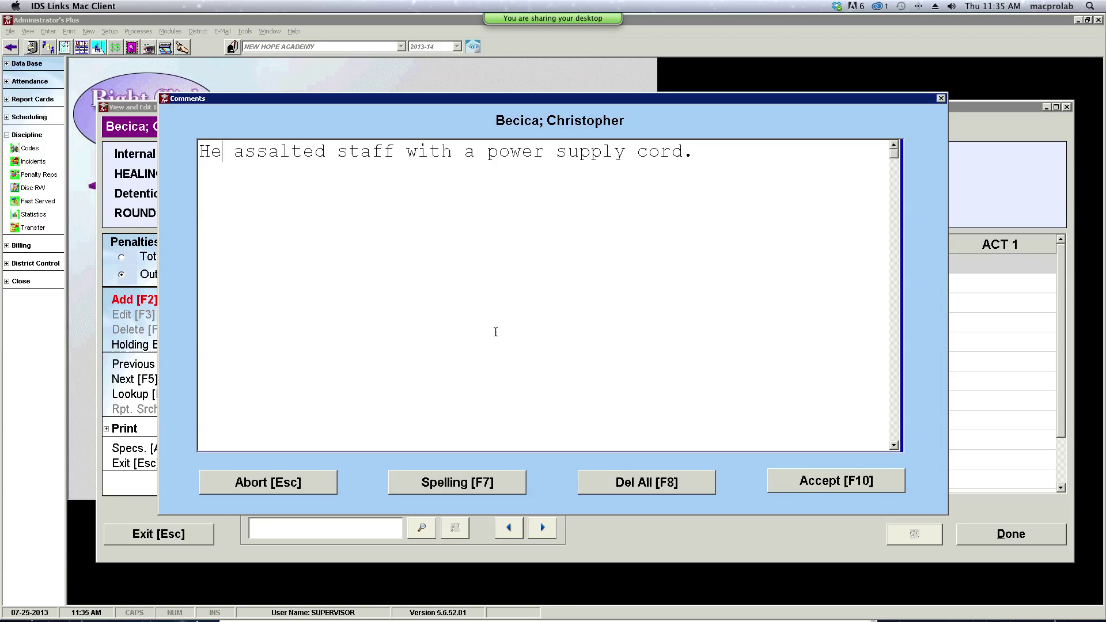
left_click(869, 482)
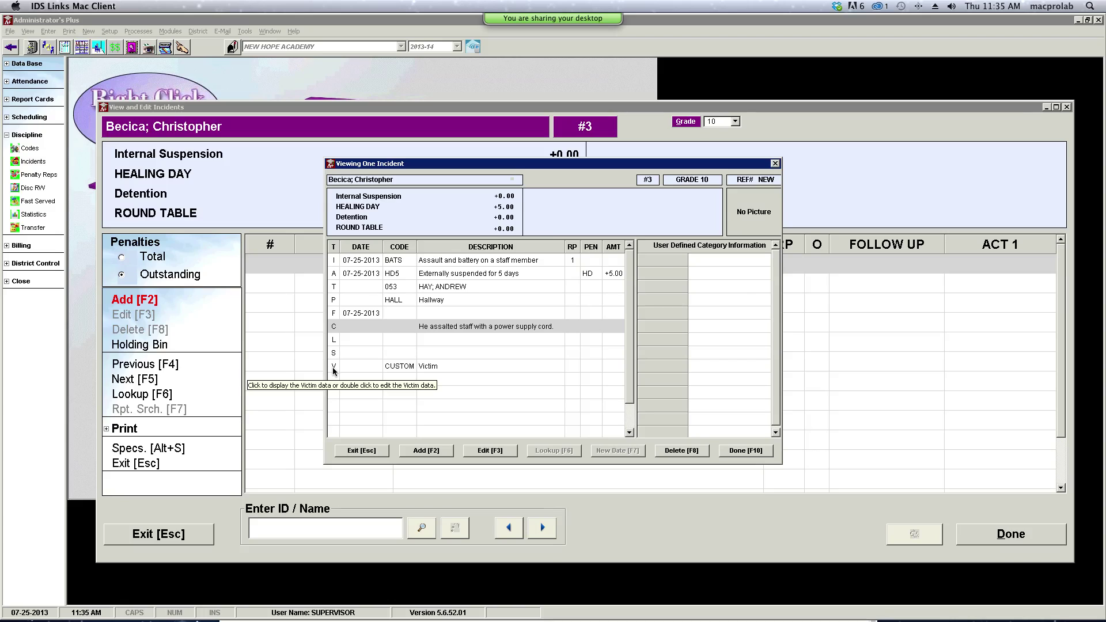
left_click(726, 452)
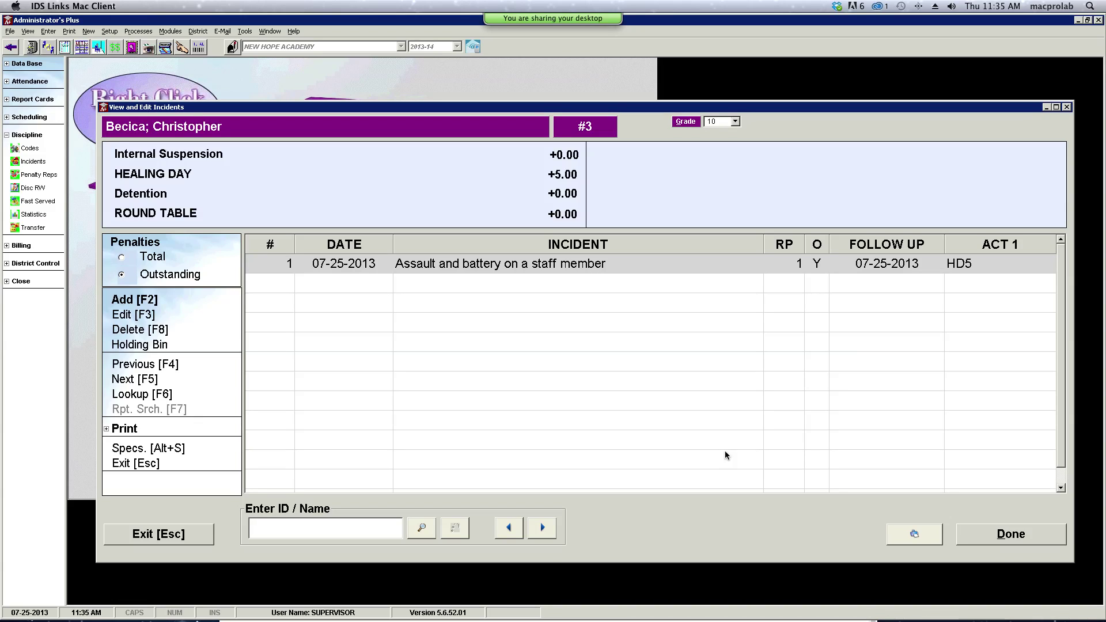
- Close the incidents window and run Disc RW's Generic Letter With Comments for all grades
left_click(1007, 535)
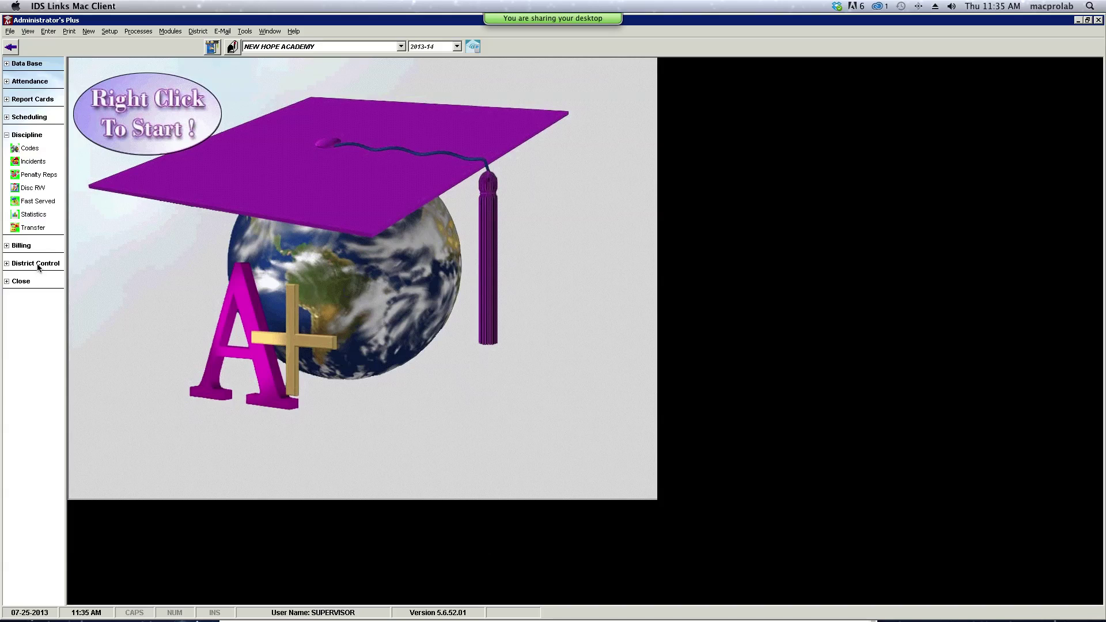
left_click(34, 189)
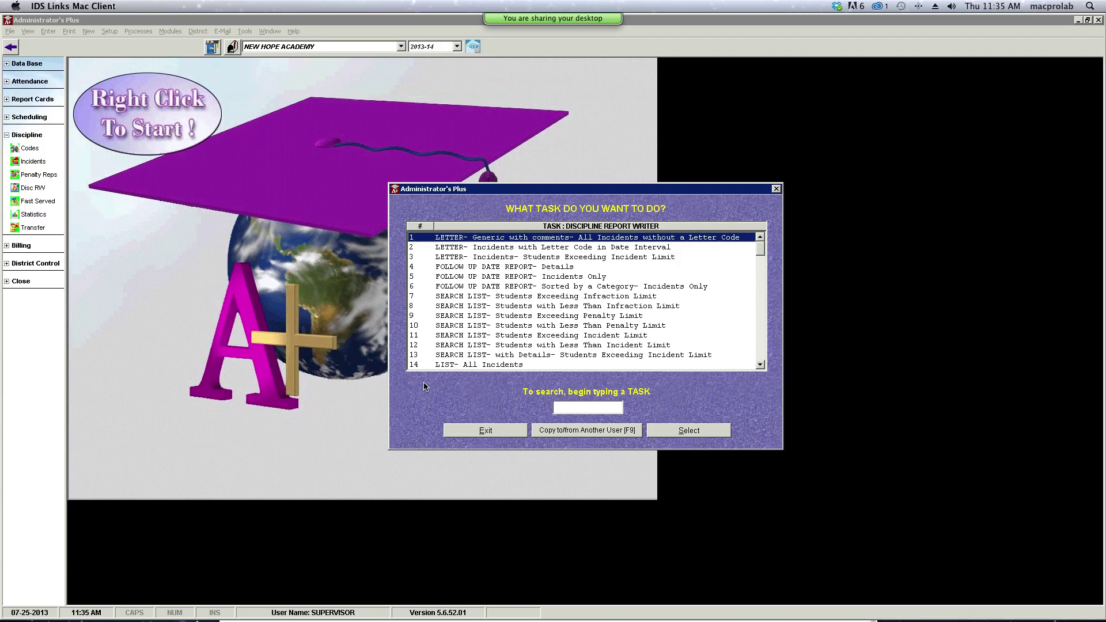
left_click(676, 434)
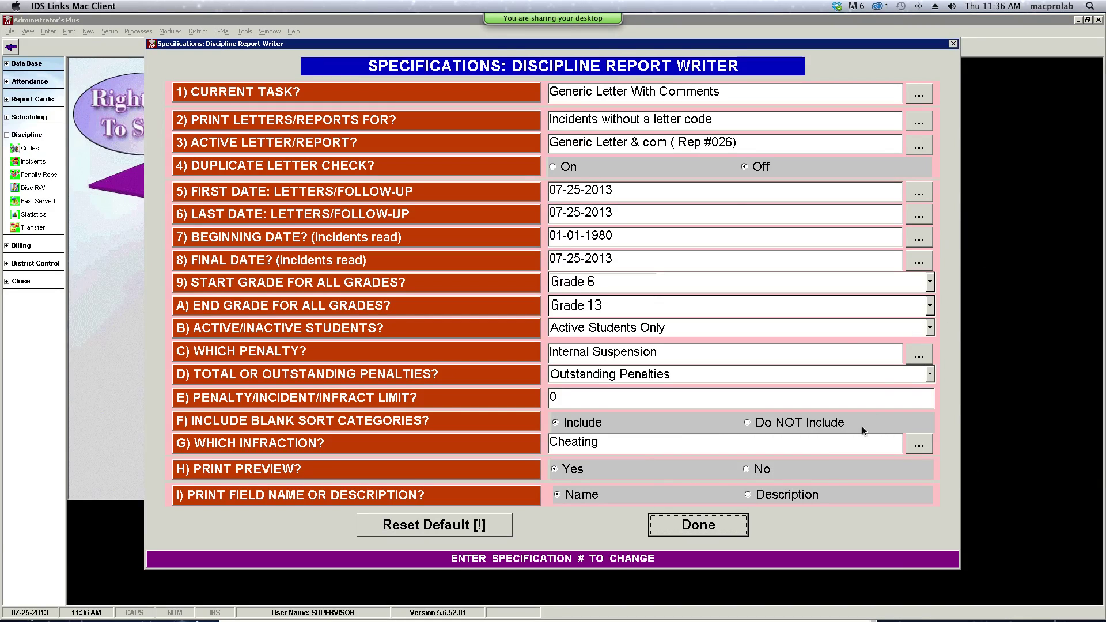
left_click(737, 526)
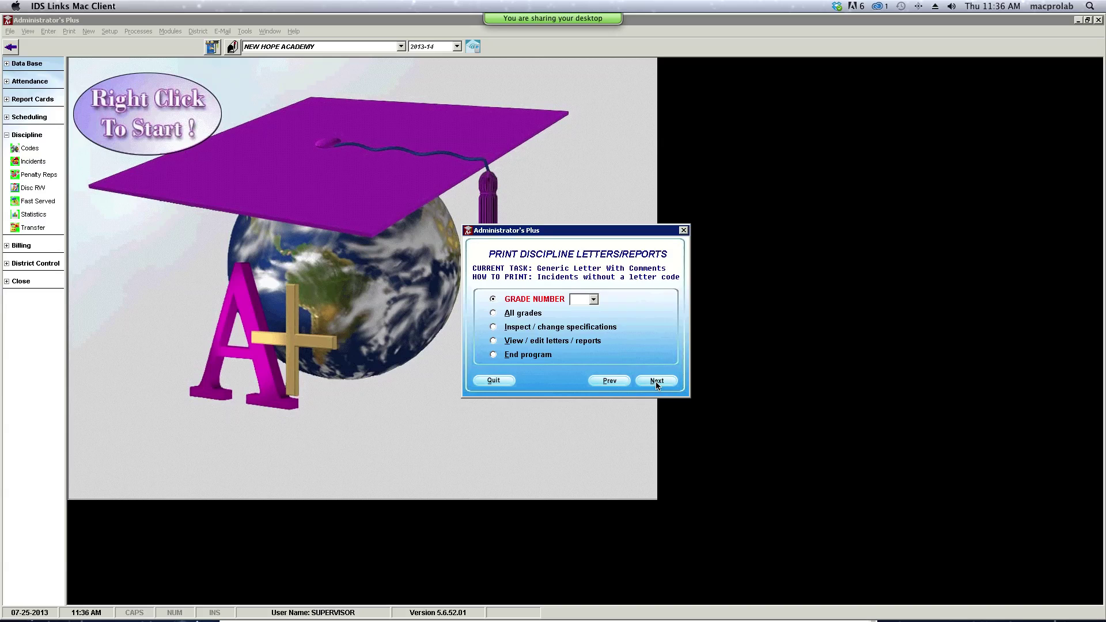
left_click(494, 314)
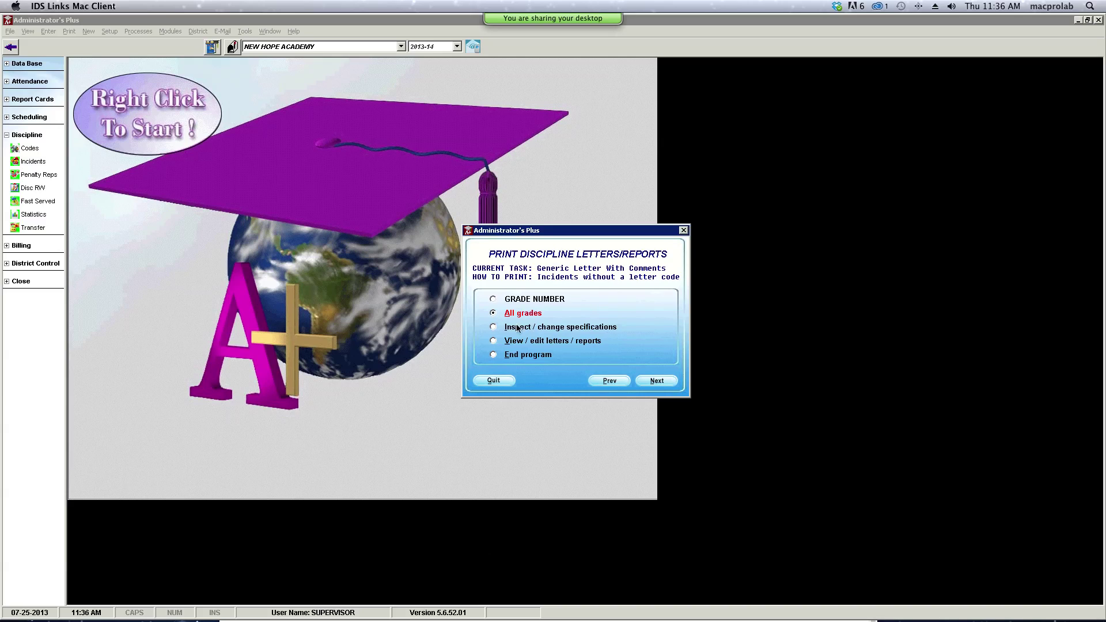
left_click(654, 385)
left_click(656, 393)
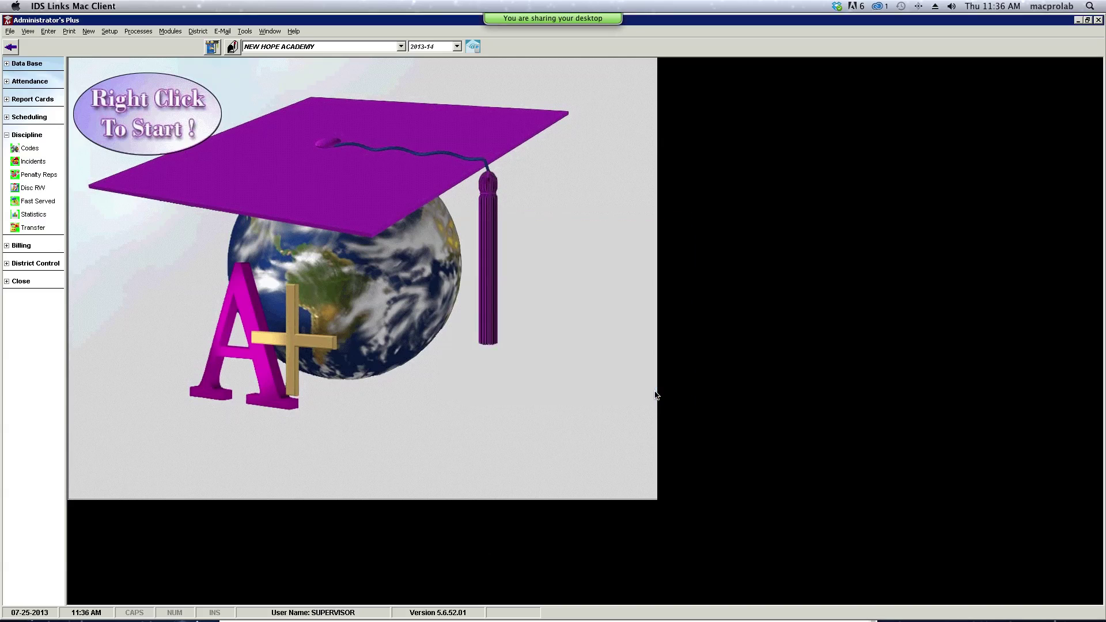
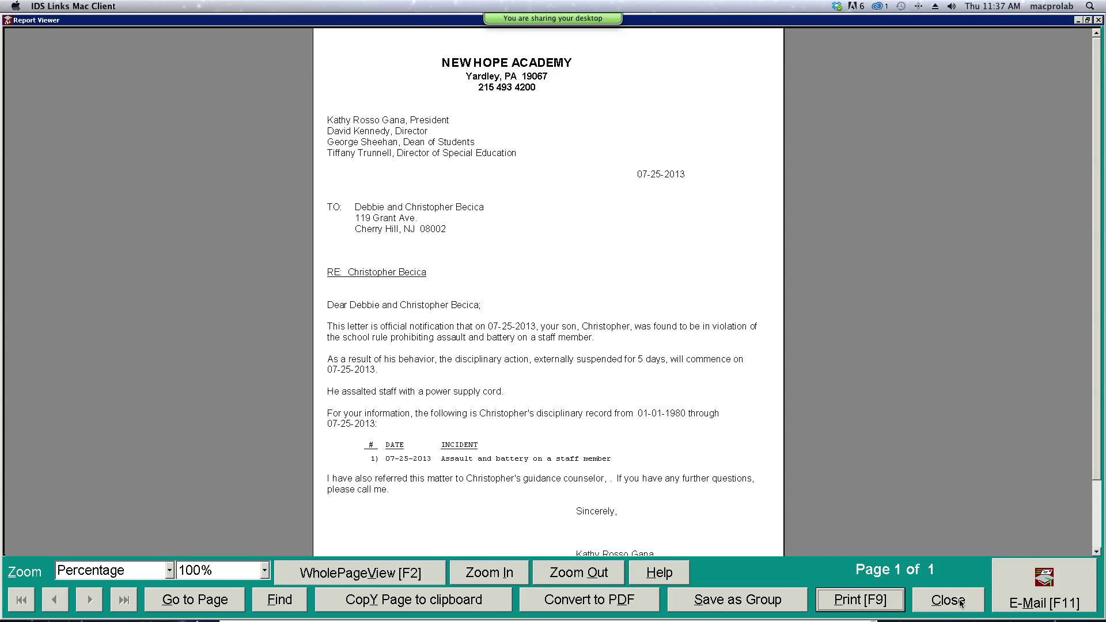
- Close the generated suspension letter preview in the Report Viewer, back to Print Discipline Letters
left_click(961, 603)
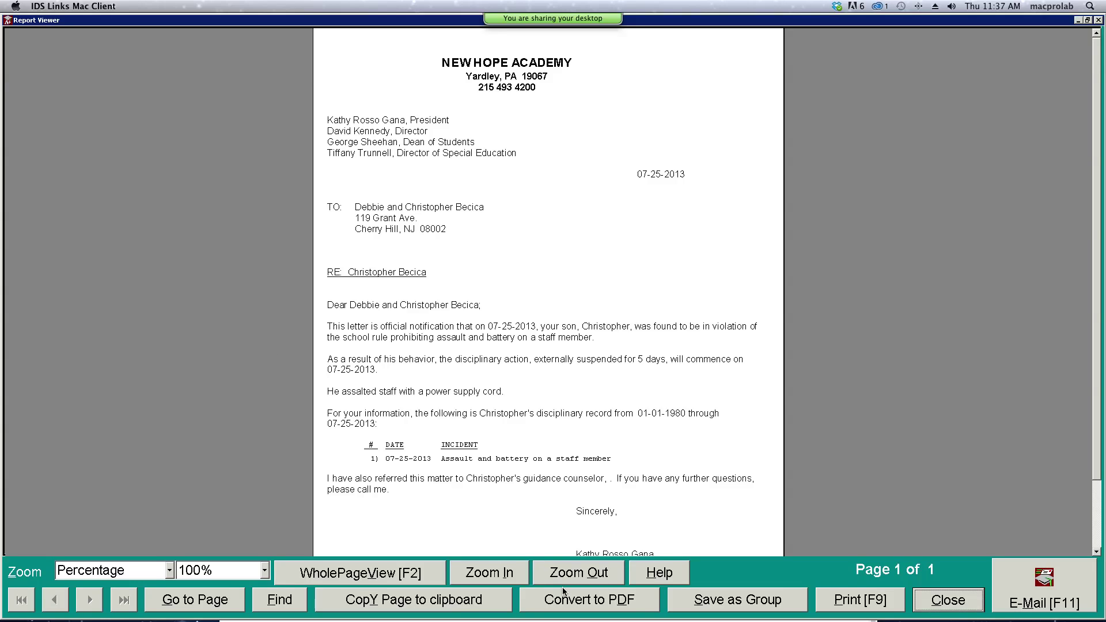
left_click(945, 604)
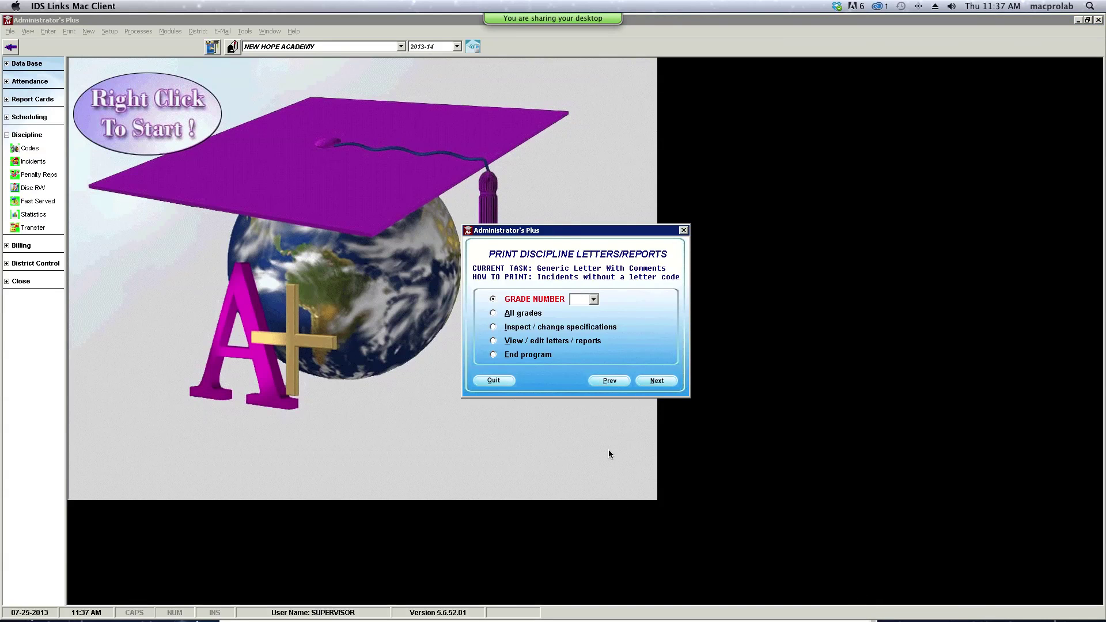
- Quit Print Discipline Letters and open school information editing through Data Base > Cust DB
left_click(494, 382)
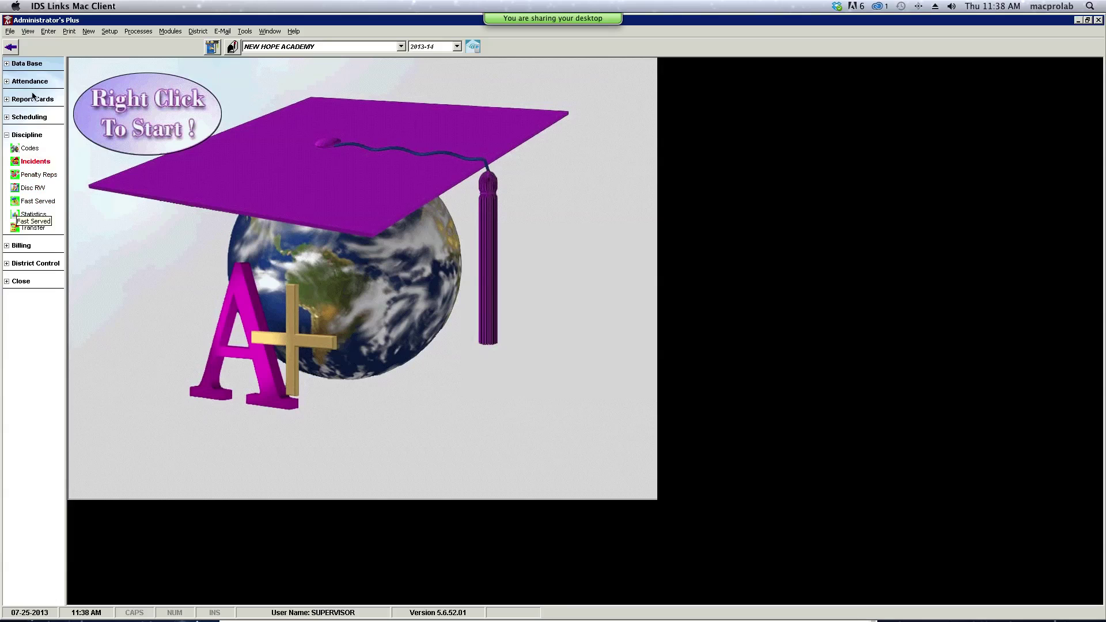
left_click(19, 64)
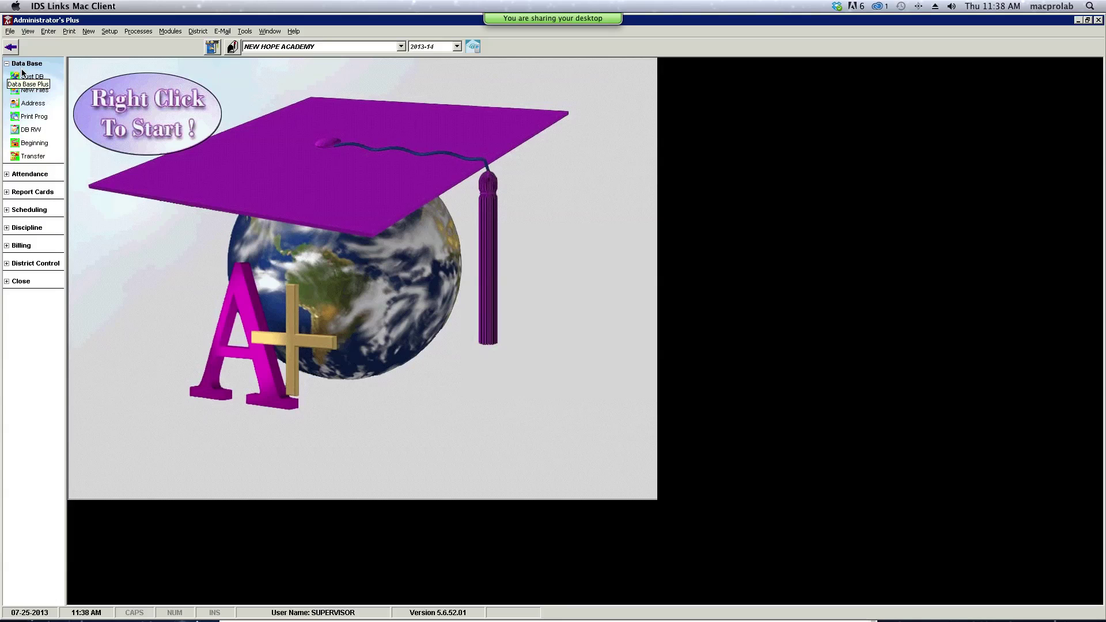
left_click(34, 76)
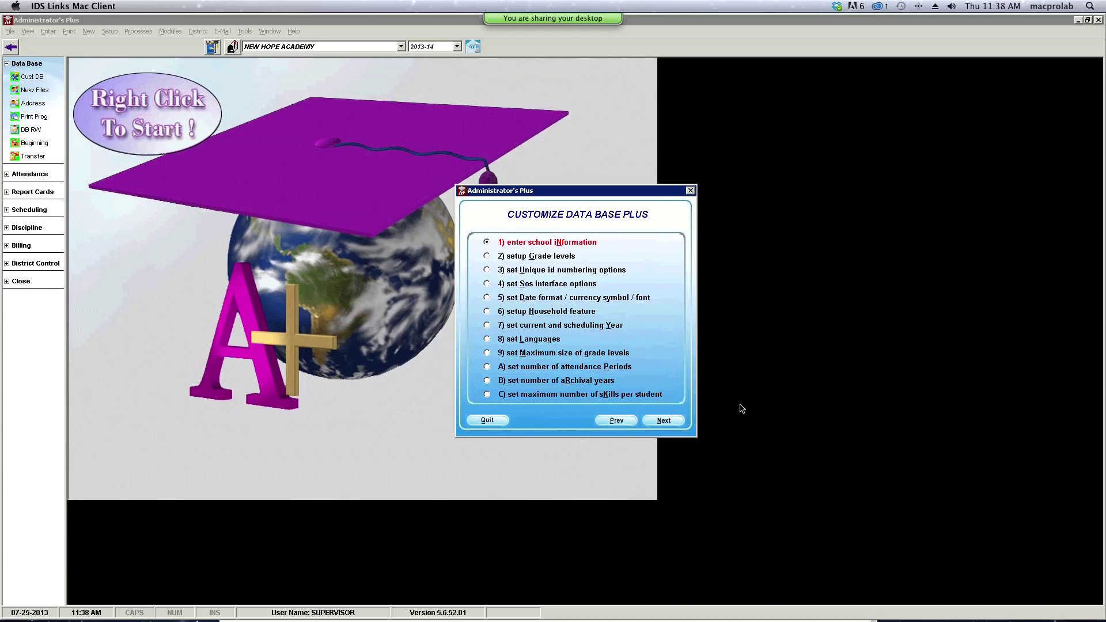
left_click(664, 421)
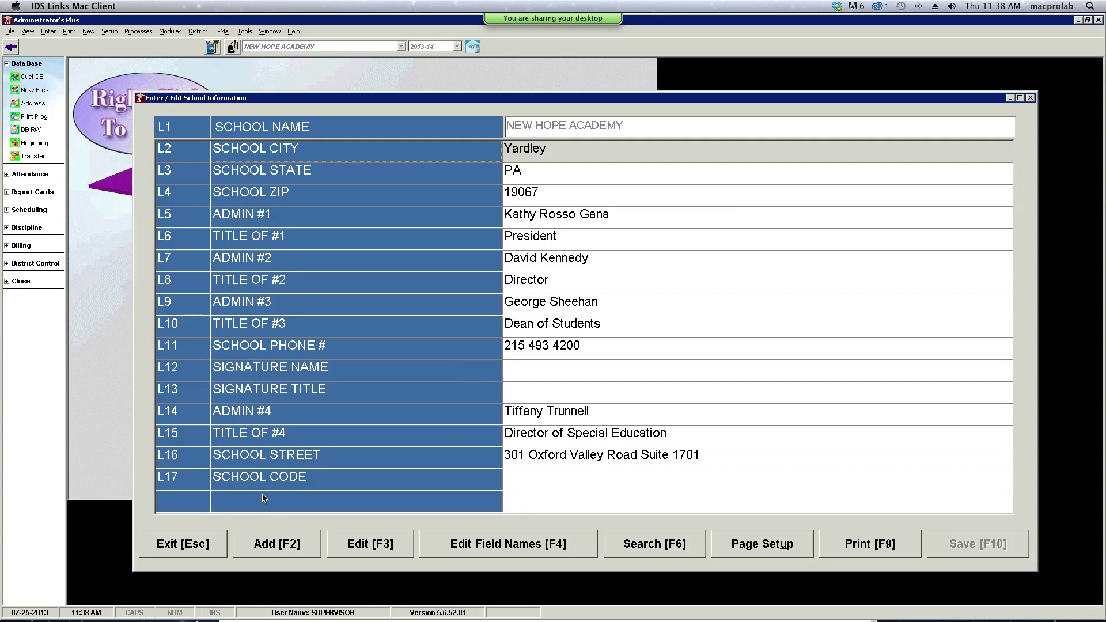
- Add row L18 'ADMIN #5' holding the fifth administrator's full name, and save it
left_click(273, 549)
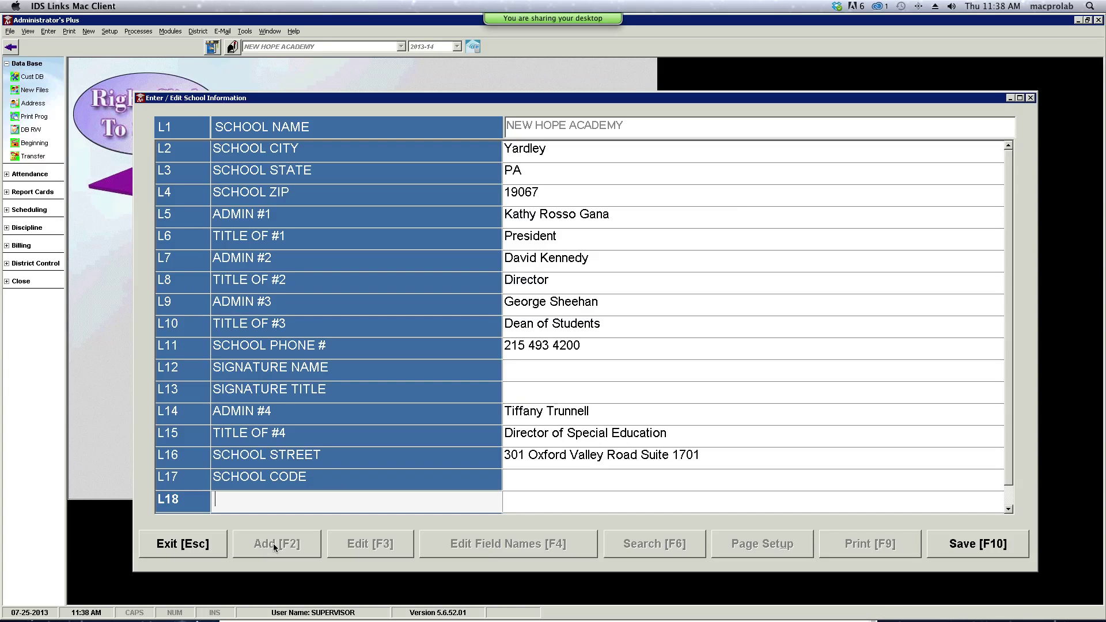
key("Caps_Lock")
type("ADMIN #5")
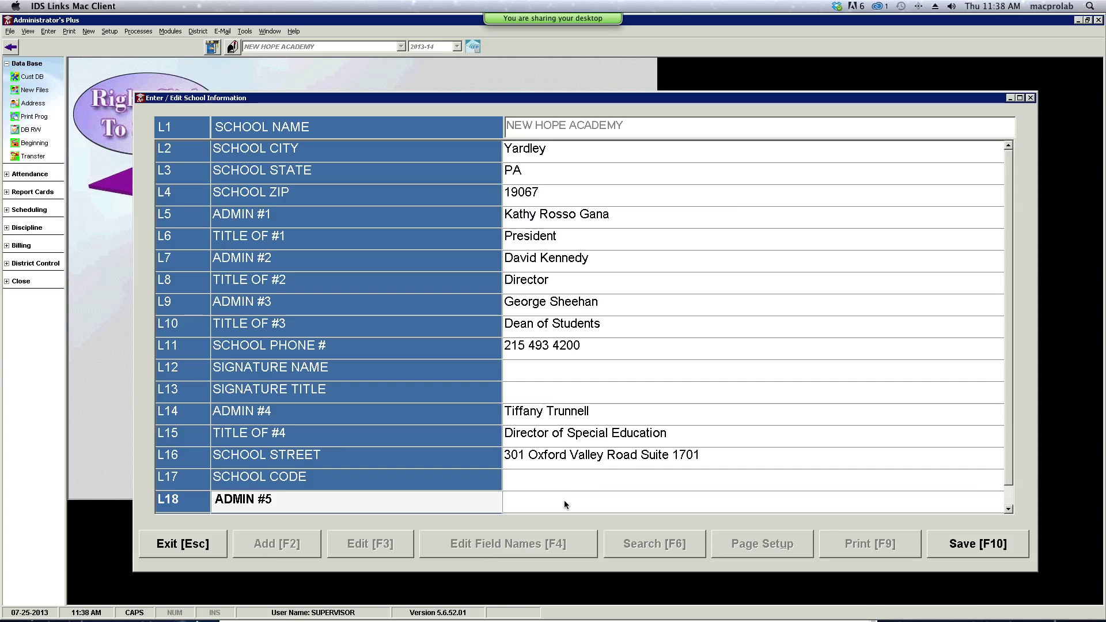
left_click(565, 502)
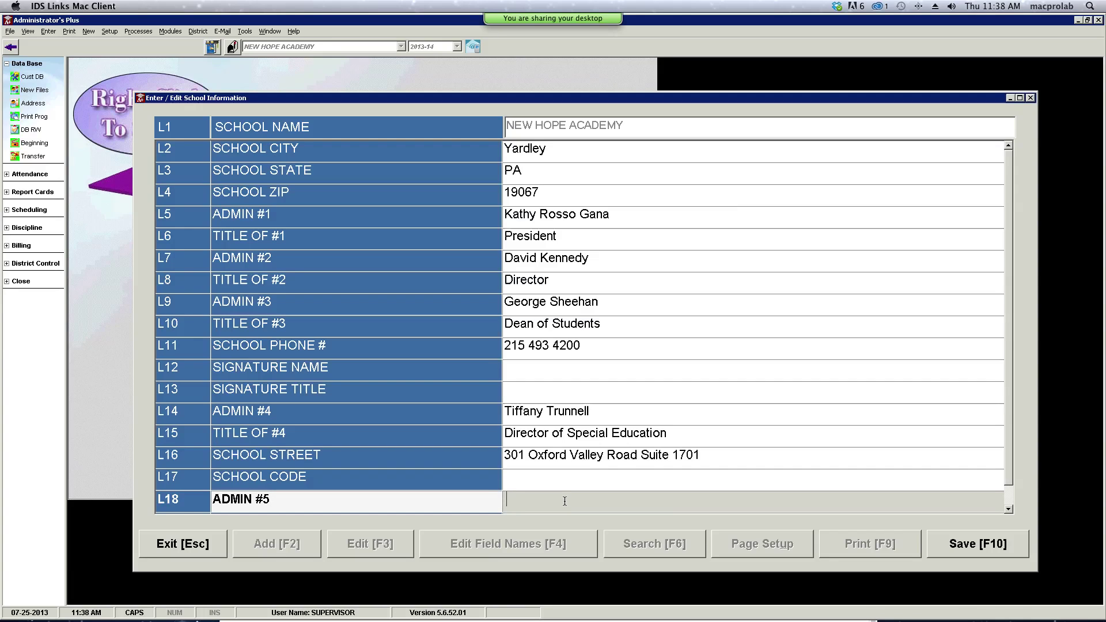
type("cHAD")
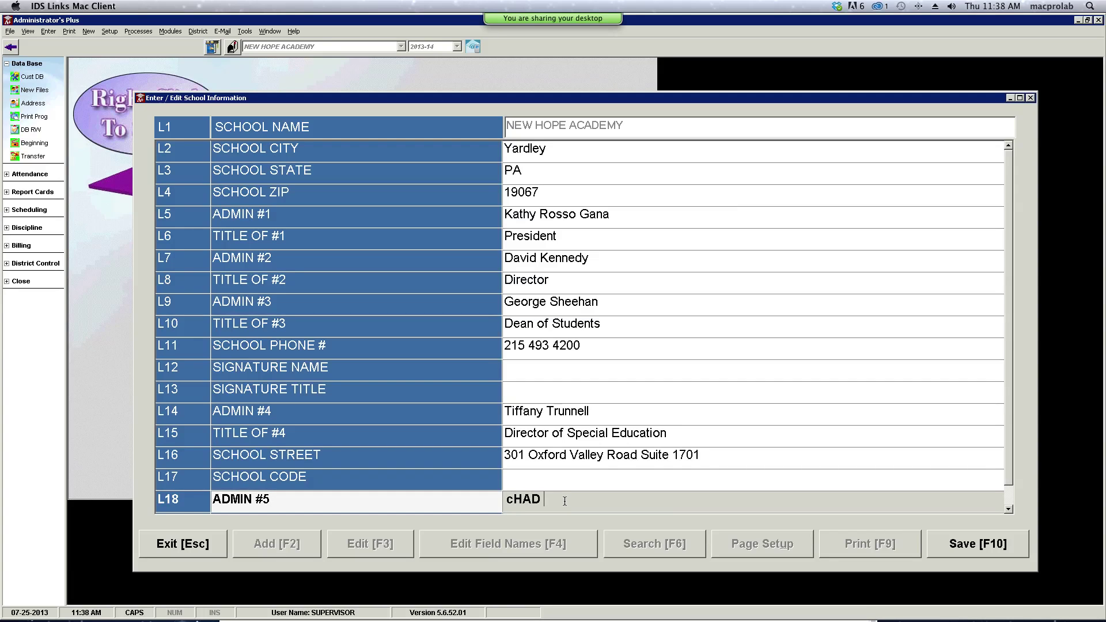
key("BackSpace")
key("BackSpace")
key("BackSpace")
key("BackSpace")
key("BackSpace")
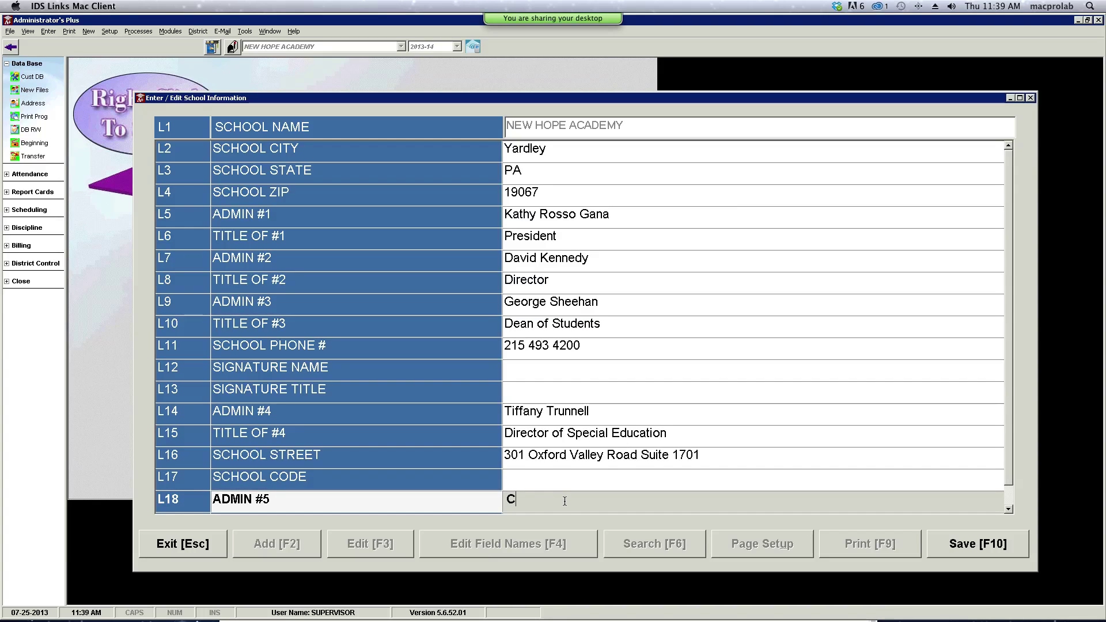
left_click(987, 549)
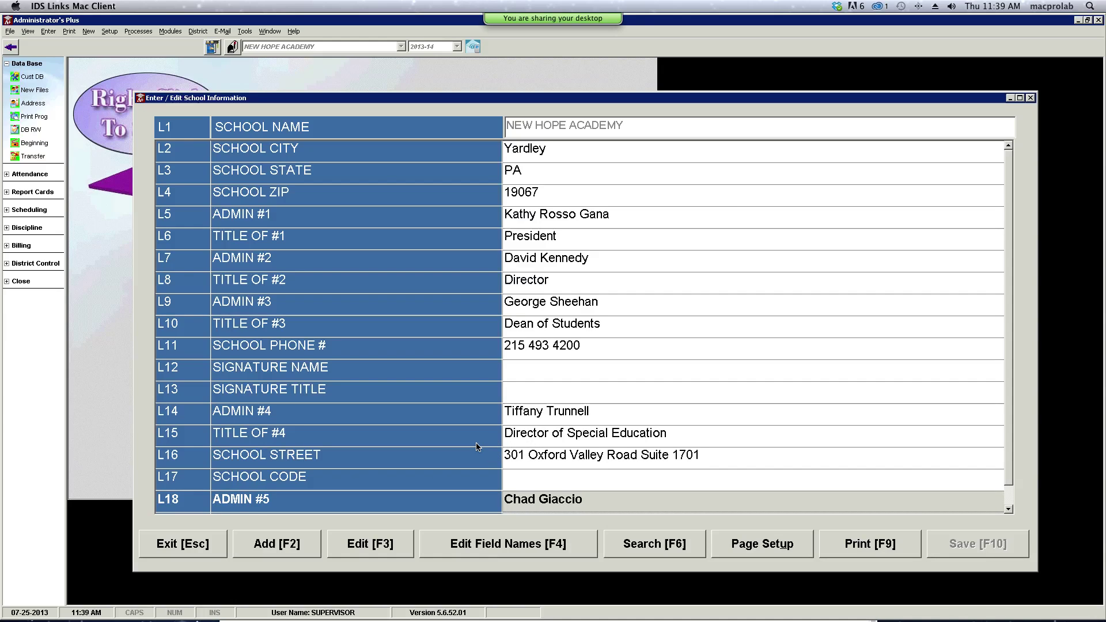
- Add row L19 'title of #5' with value 'Director of Doylestown Campus' and save it
left_click(270, 546)
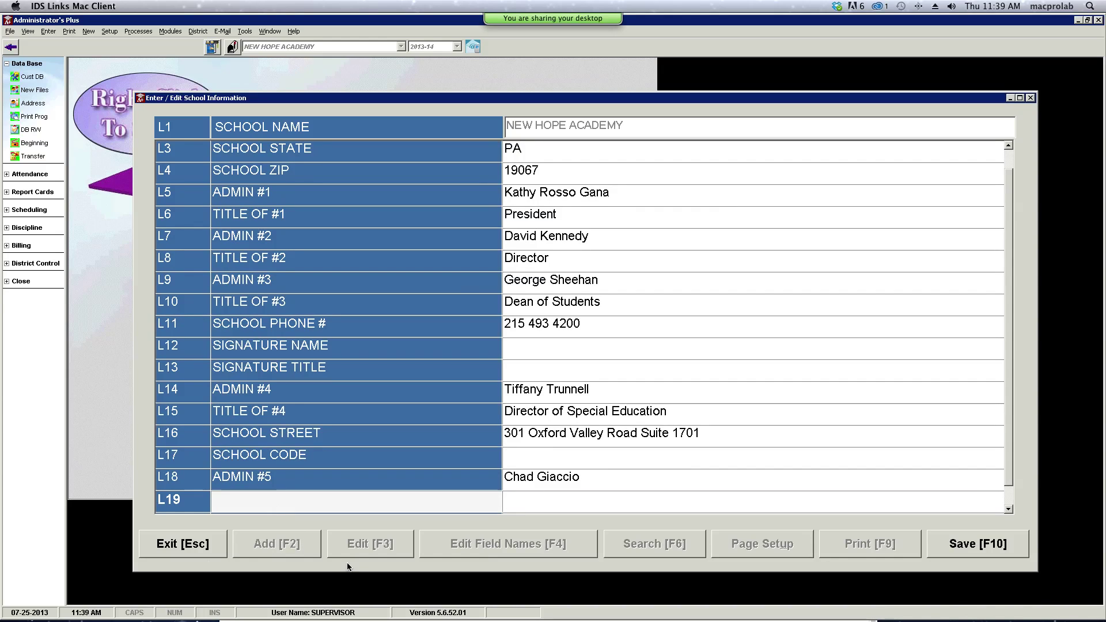
type("title of admin")
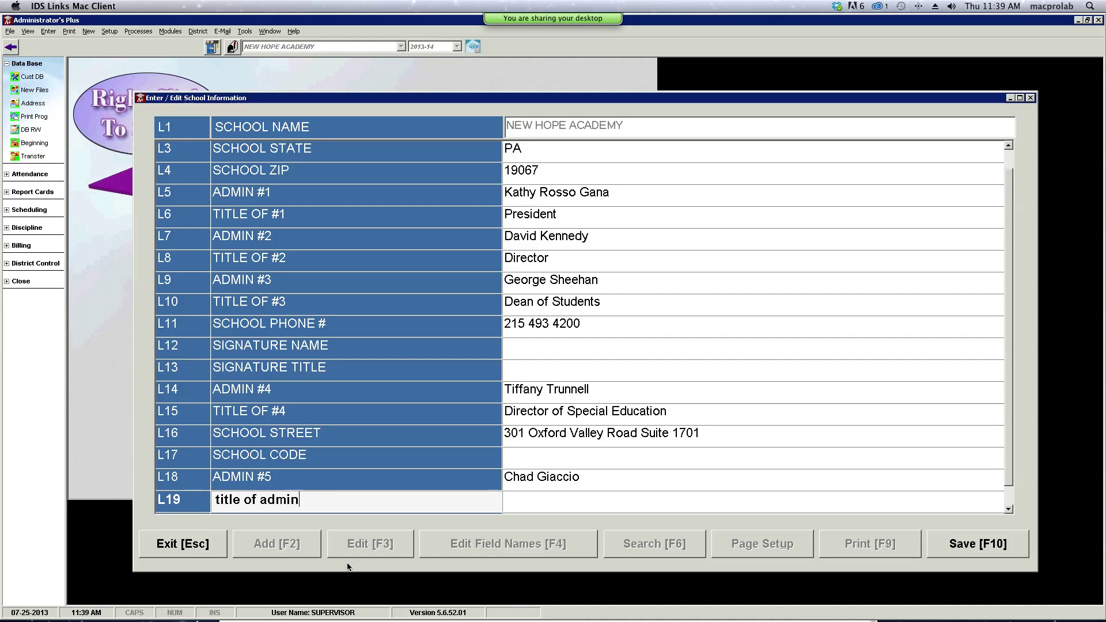
type(" #5")
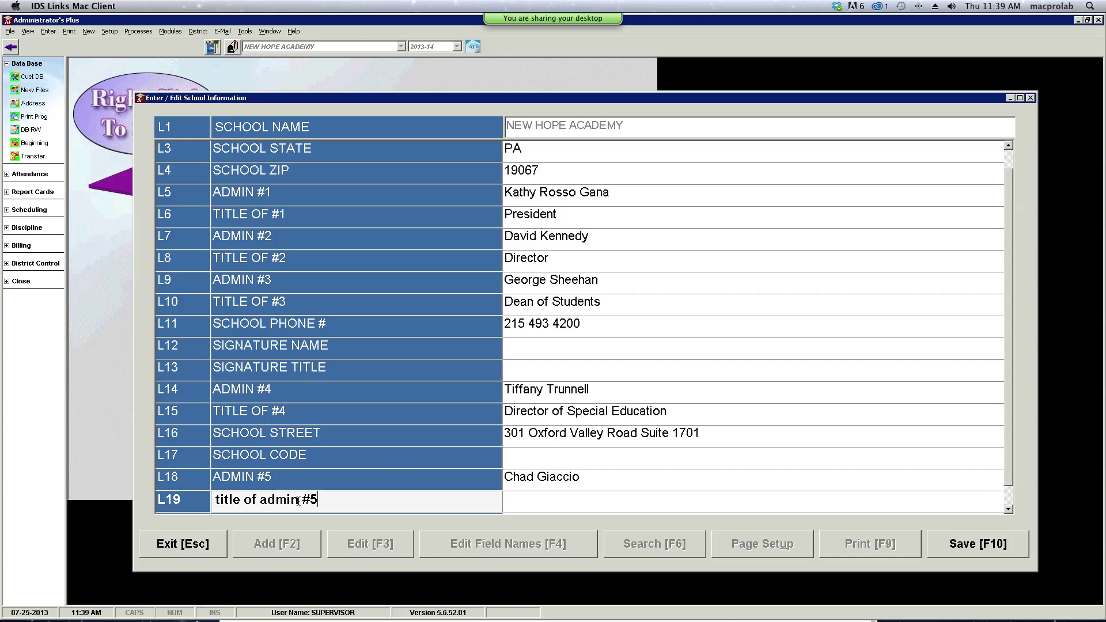
left_click_drag(299, 501, 259, 502)
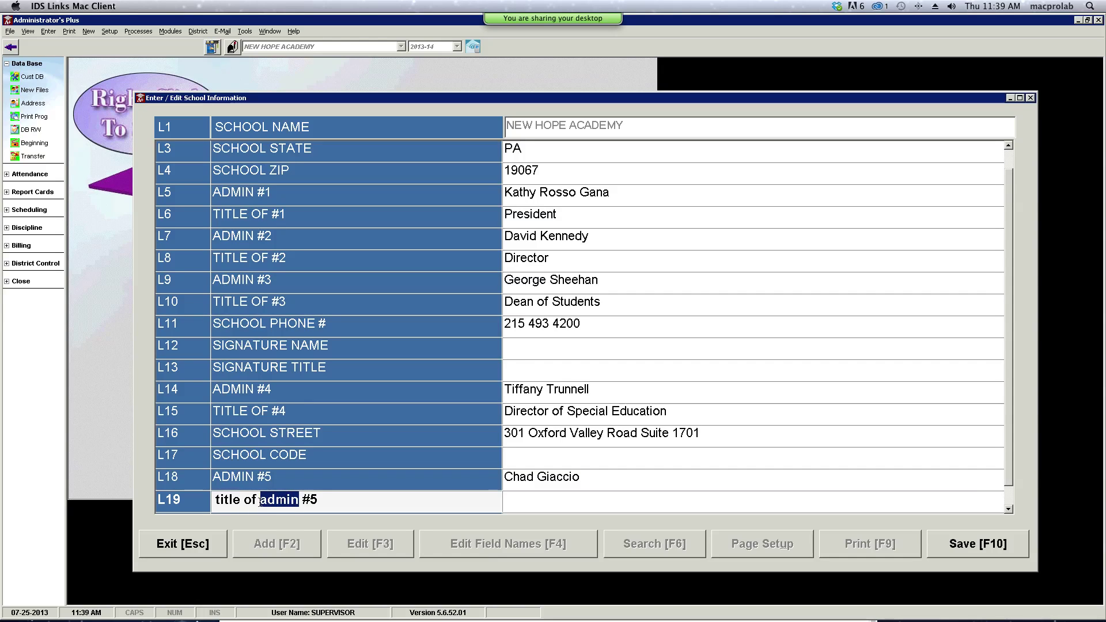
key("BackSpace")
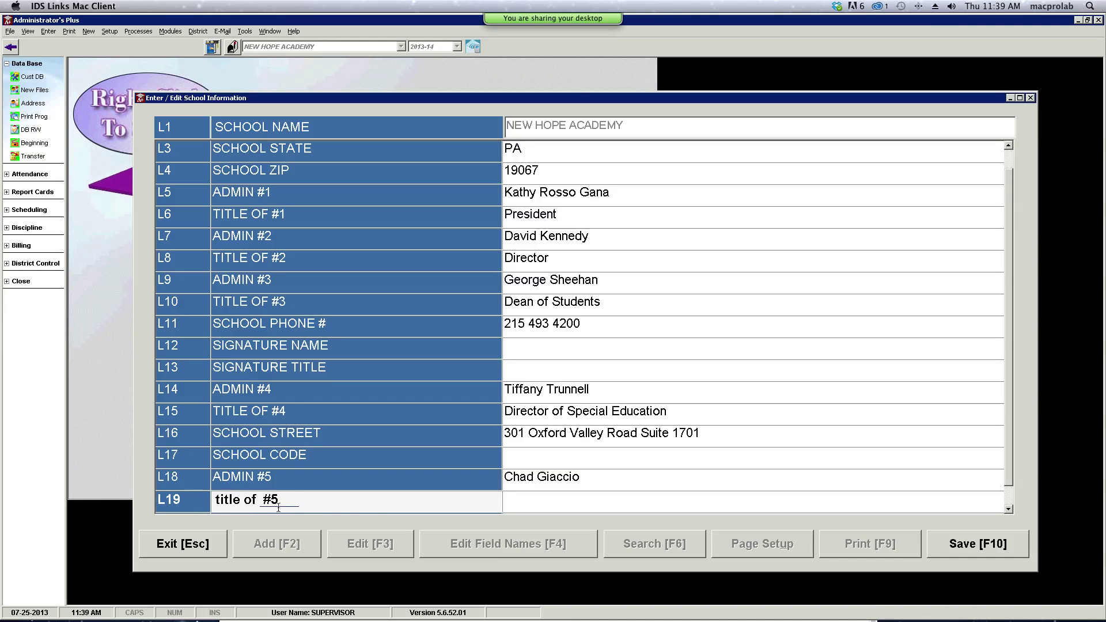
left_click(528, 504)
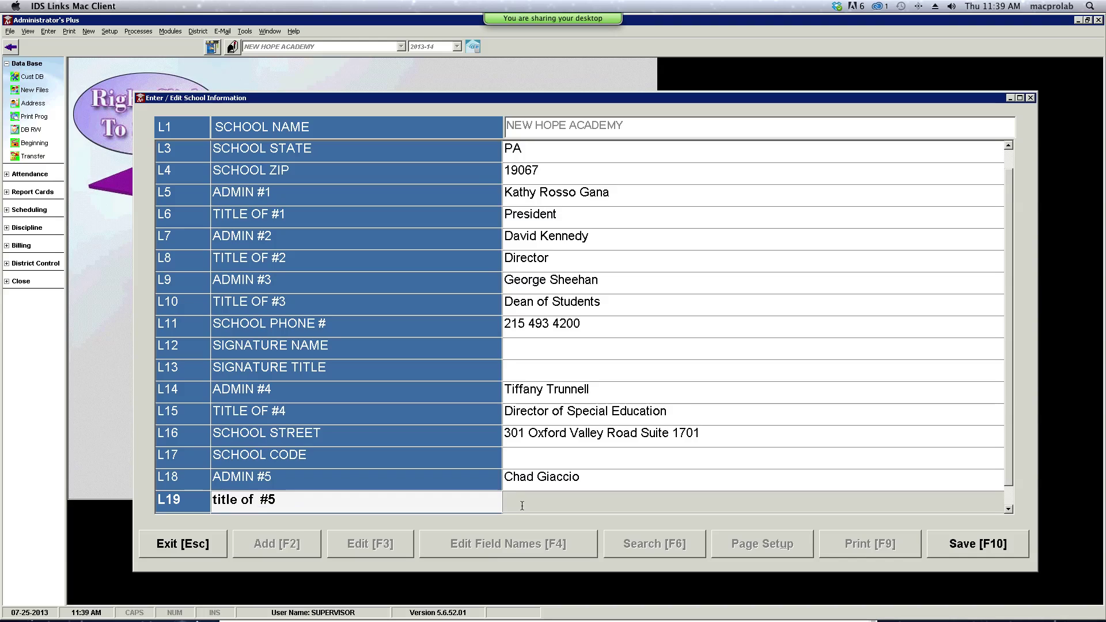
type("Director of Doy")
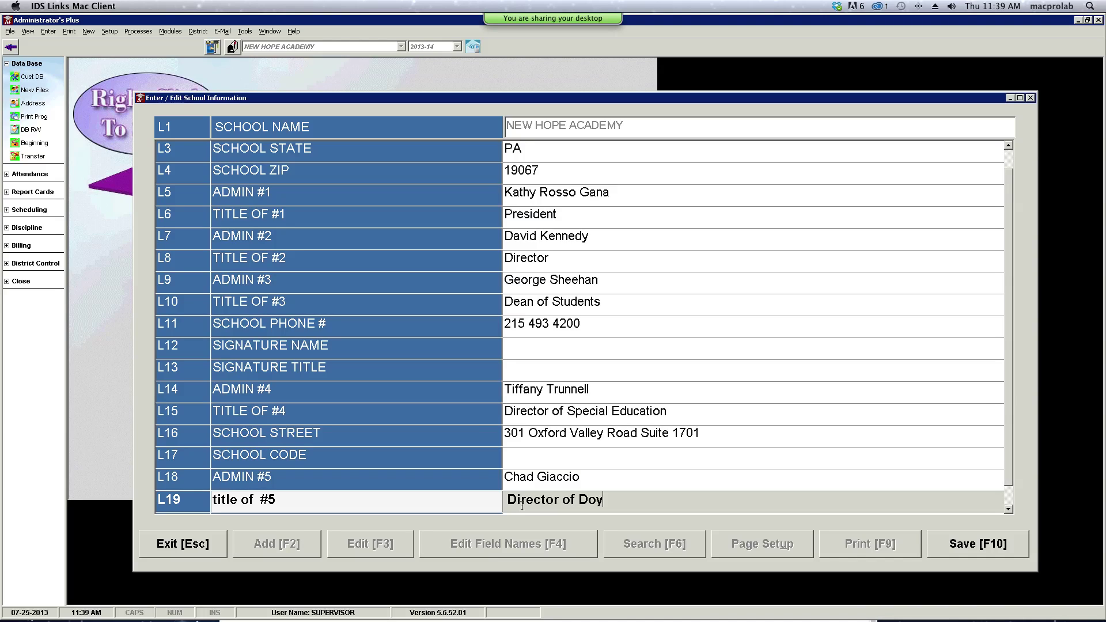
type("lestown Campus")
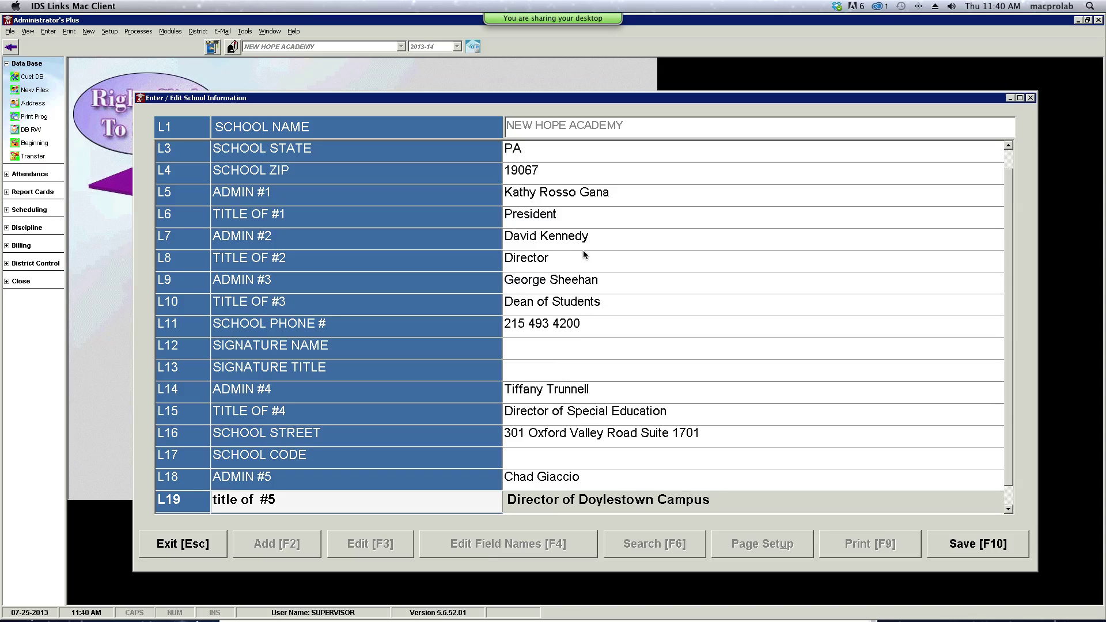
key("Return")
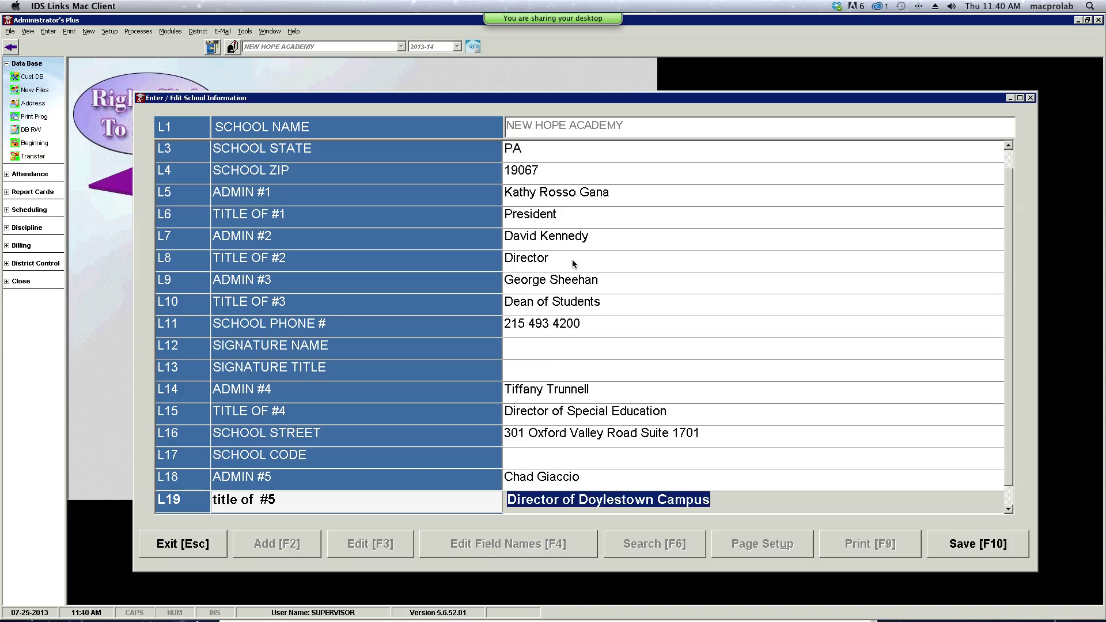
left_click(983, 547)
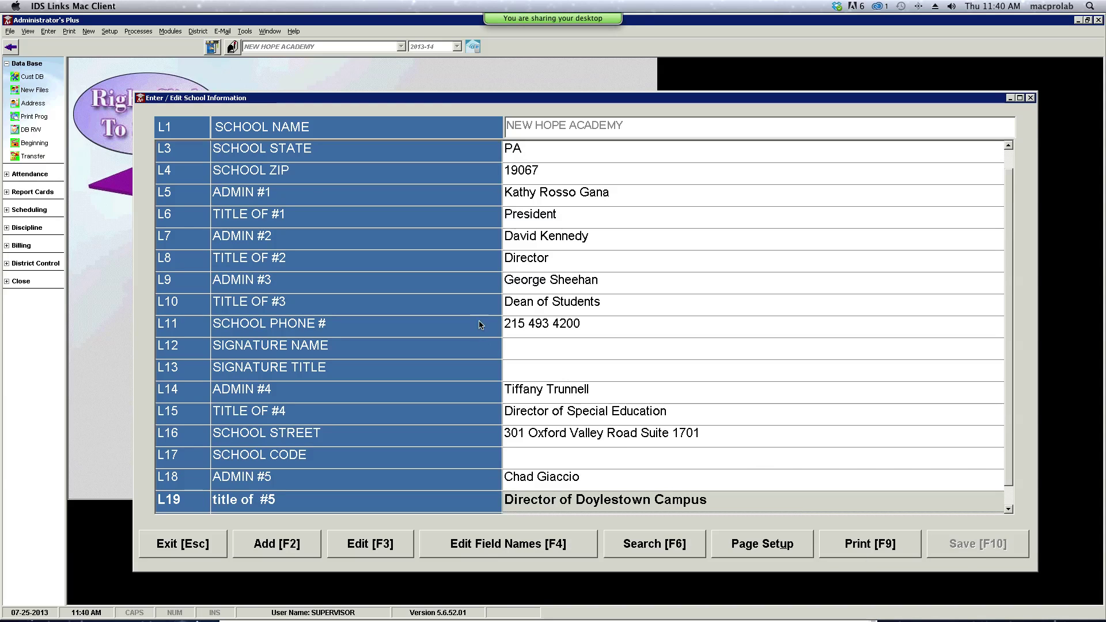
- Change the L8 TITLE OF #2 value to 'Director of Yardley Campus' and save
left_click(178, 265)
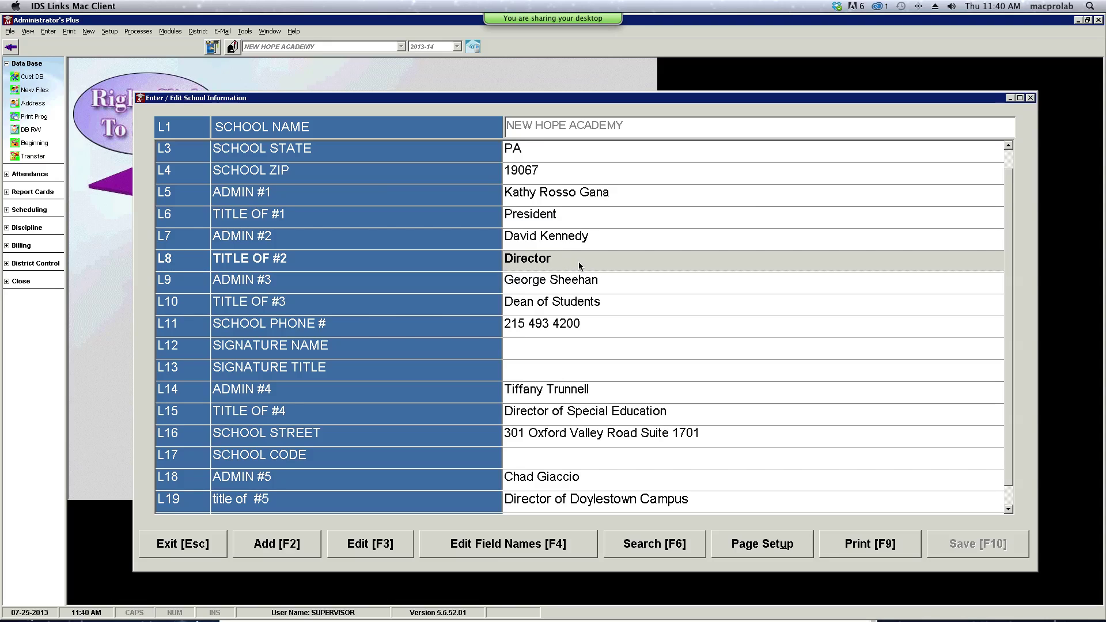
left_click(506, 545)
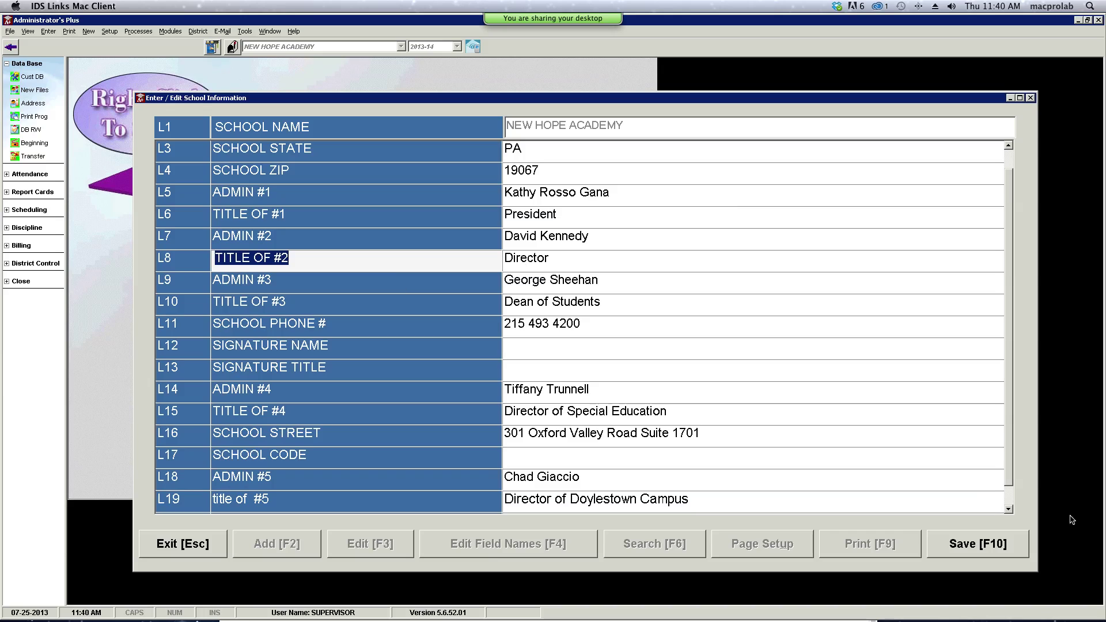
left_click(995, 545)
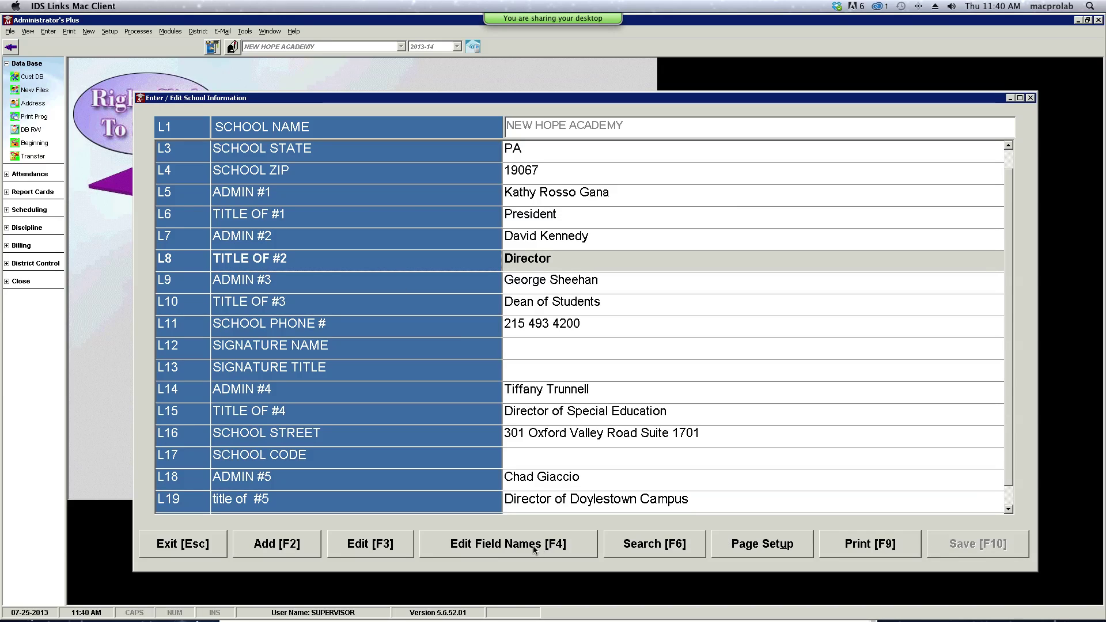
left_click(396, 546)
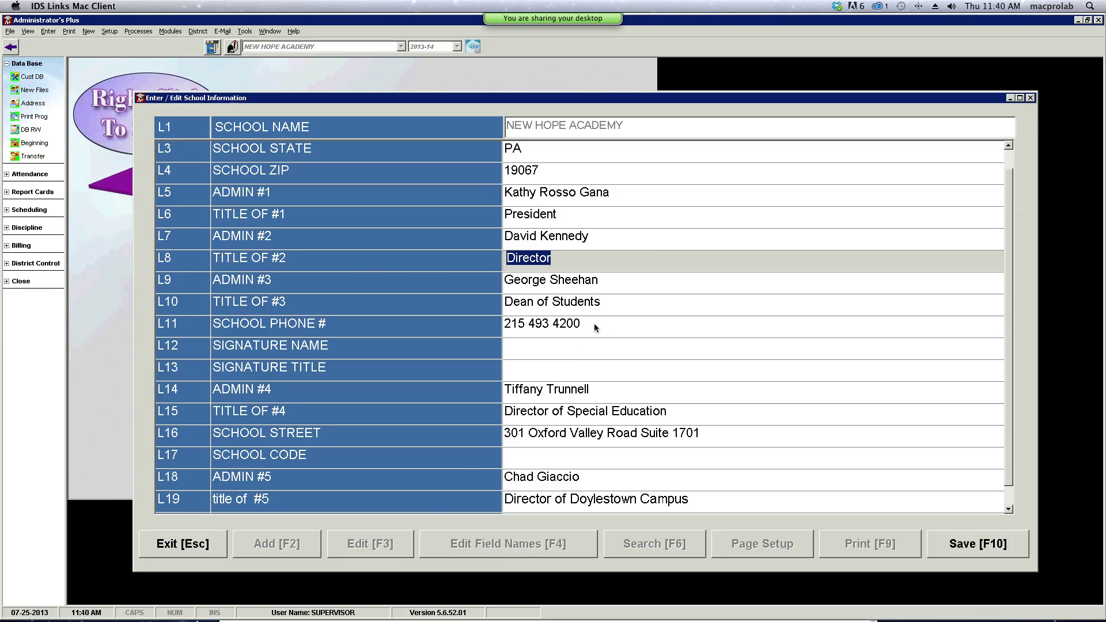
key("Right")
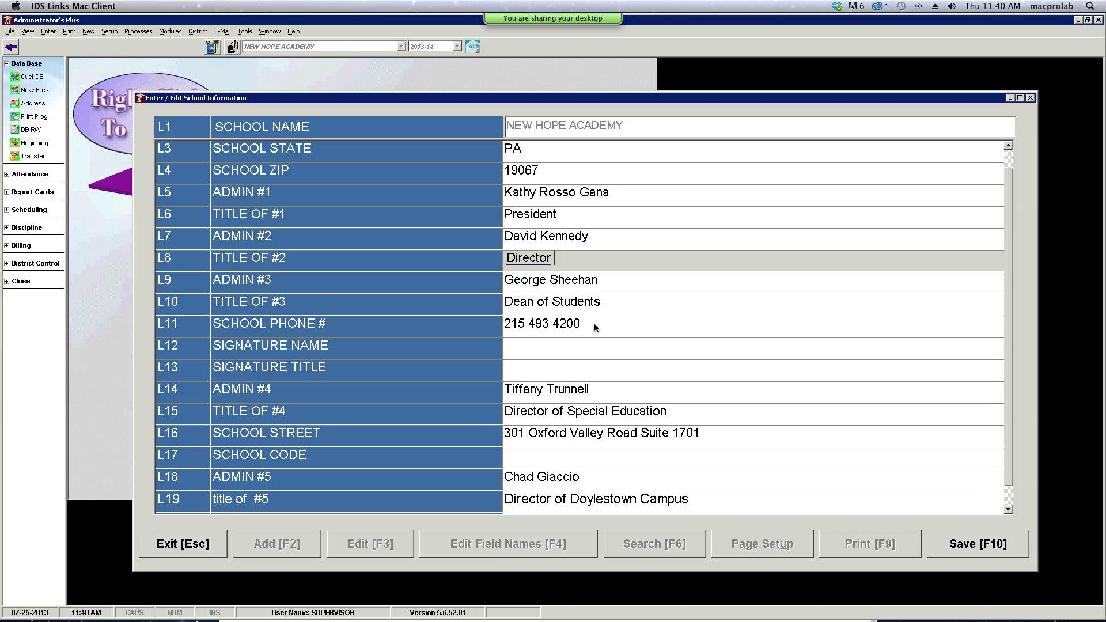
type("of")
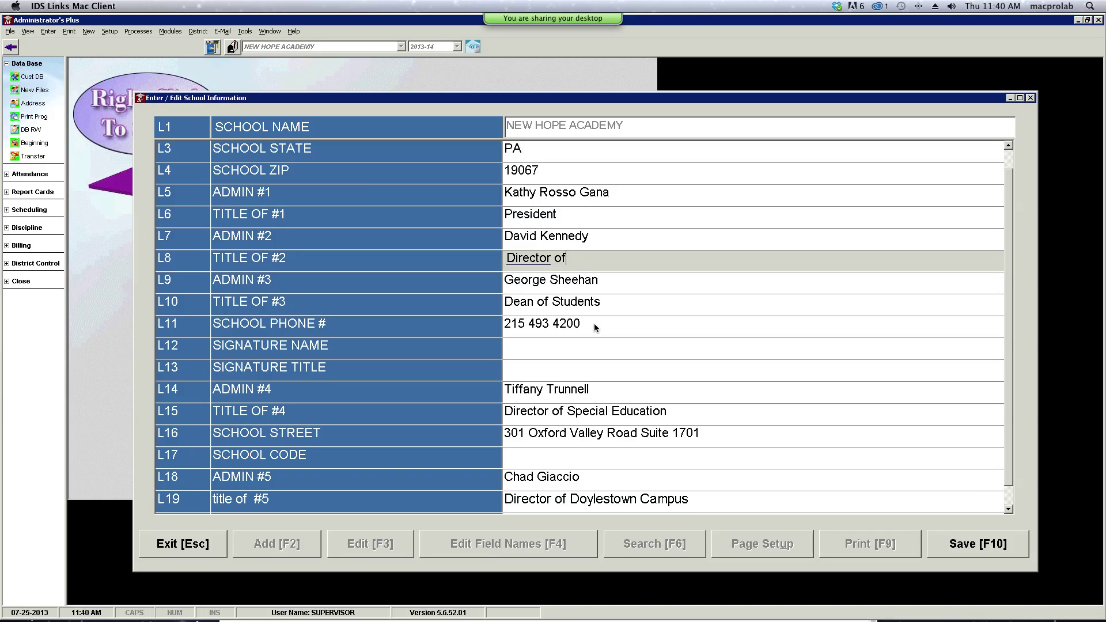
type(" Yar")
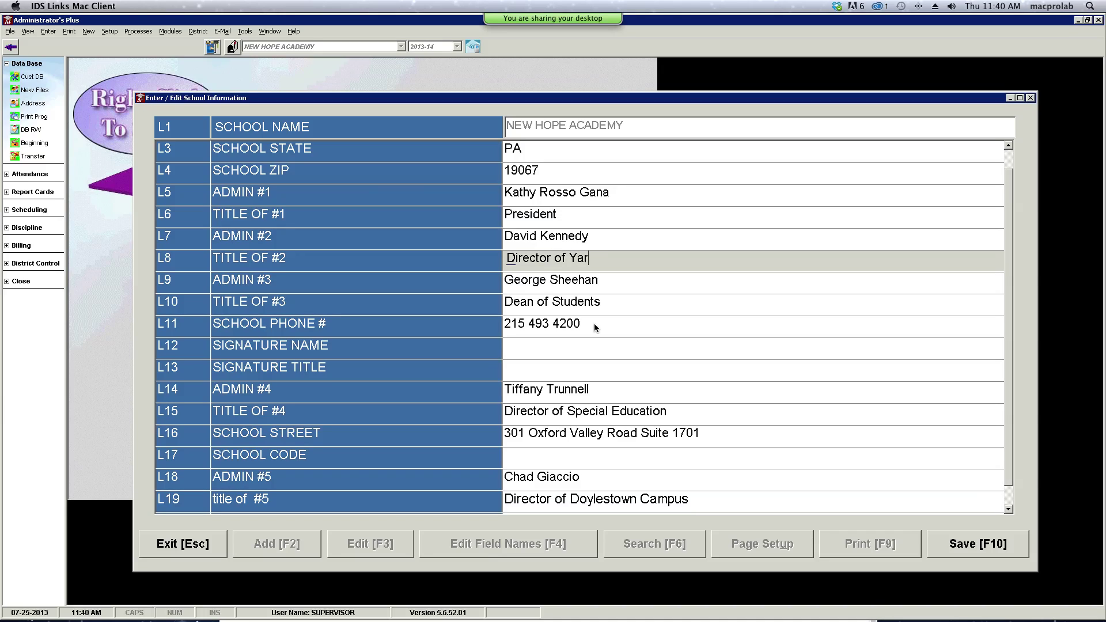
type("dley Campus")
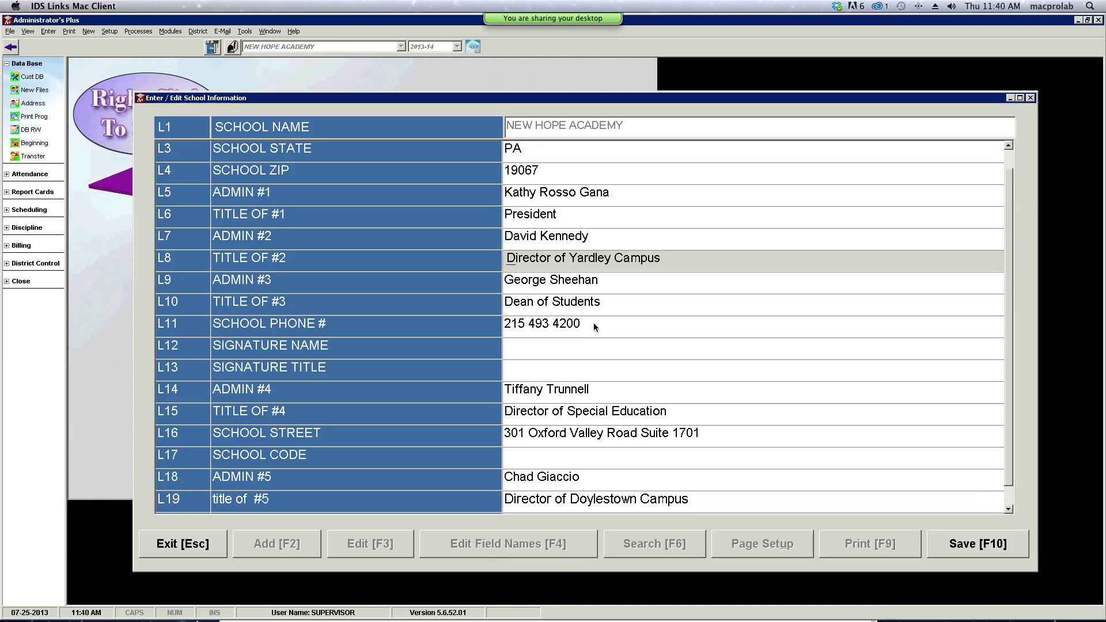
left_click(960, 545)
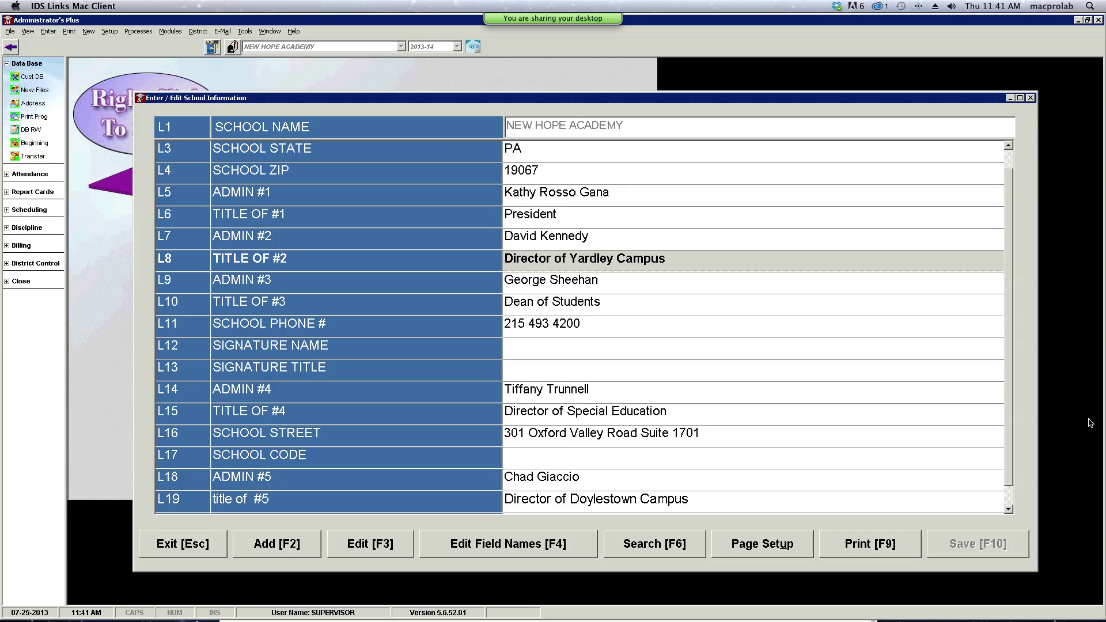
- Exit school information and Customize Data Base Plus, then open Discipline > Incidents
left_click(182, 545)
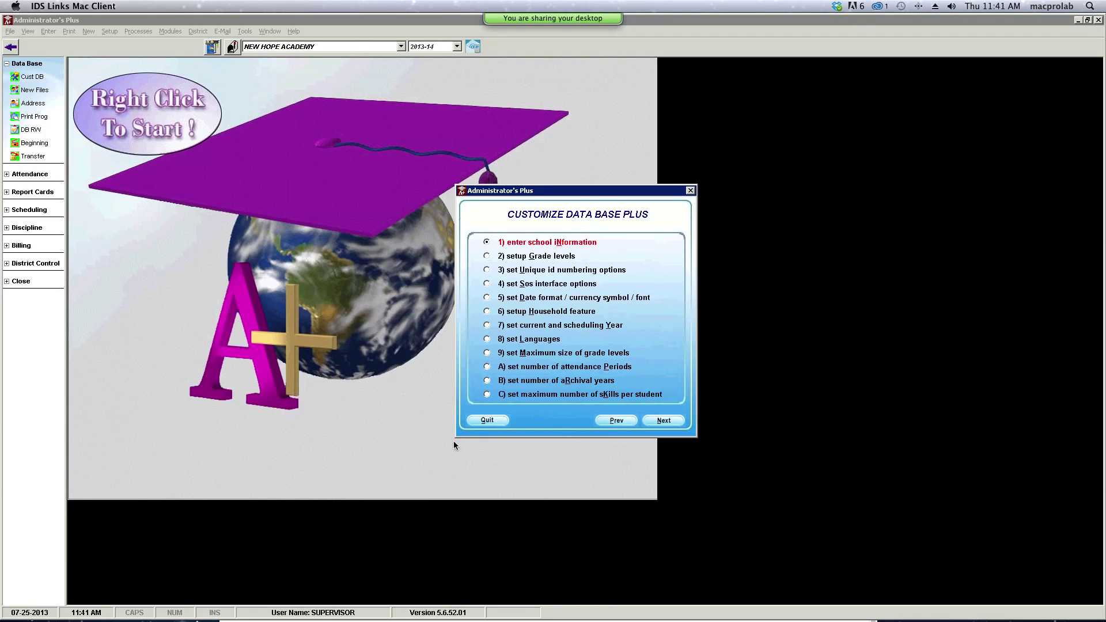
left_click(479, 421)
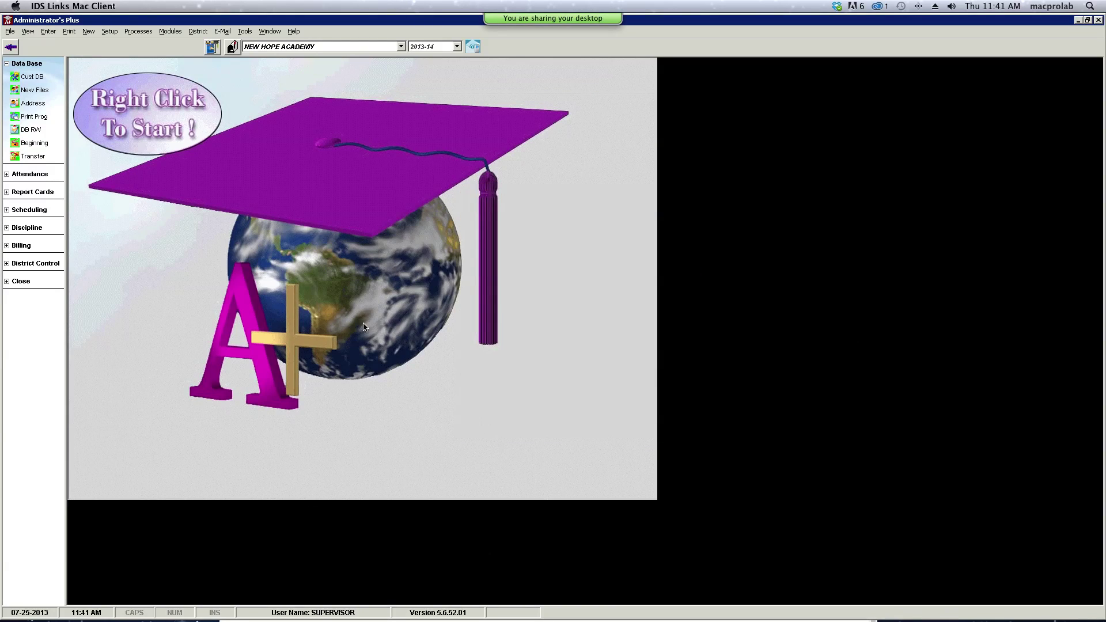
left_click(6, 64)
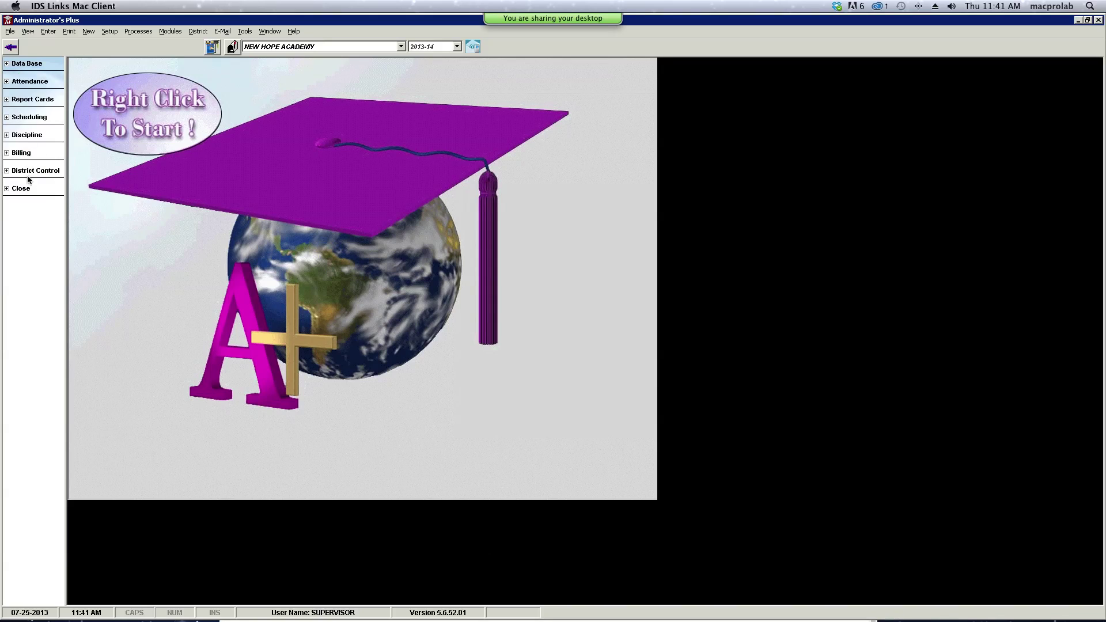
left_click(24, 136)
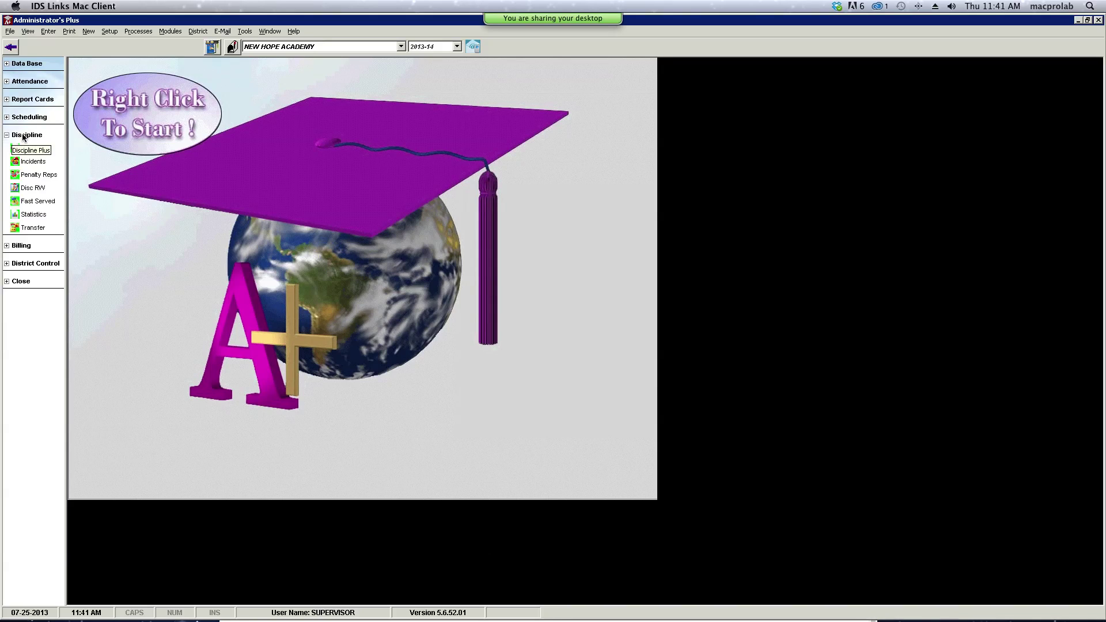
left_click(32, 167)
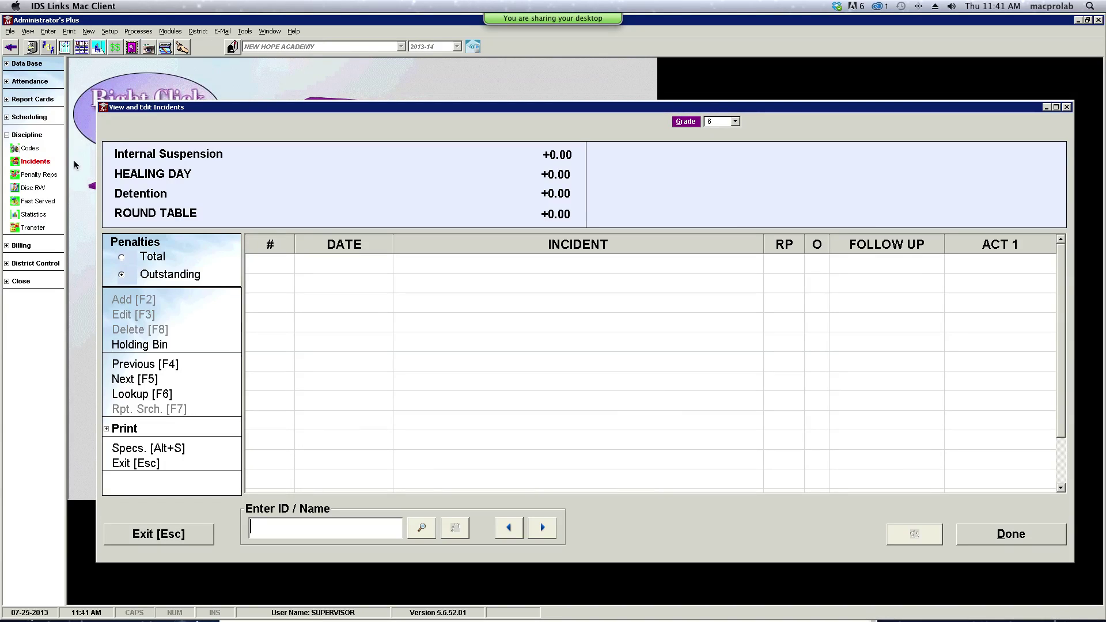
- Select the student in All Grades Lookup and open their 07-25-2013 assault-and-battery incident
left_click(421, 528)
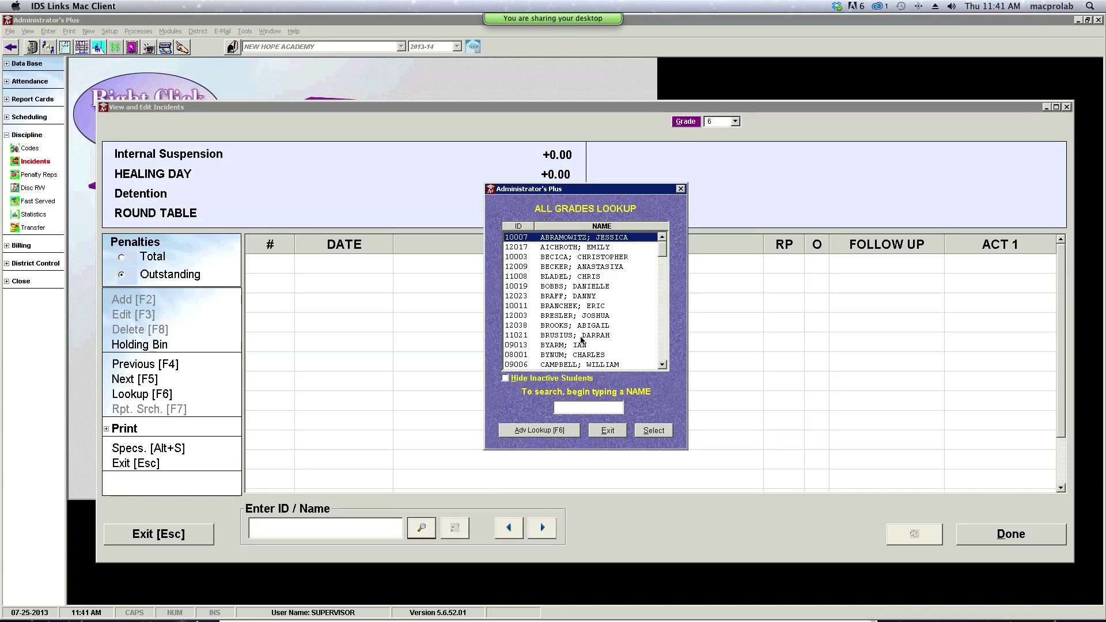
left_click(663, 366)
left_click(663, 366)
left_click(663, 365)
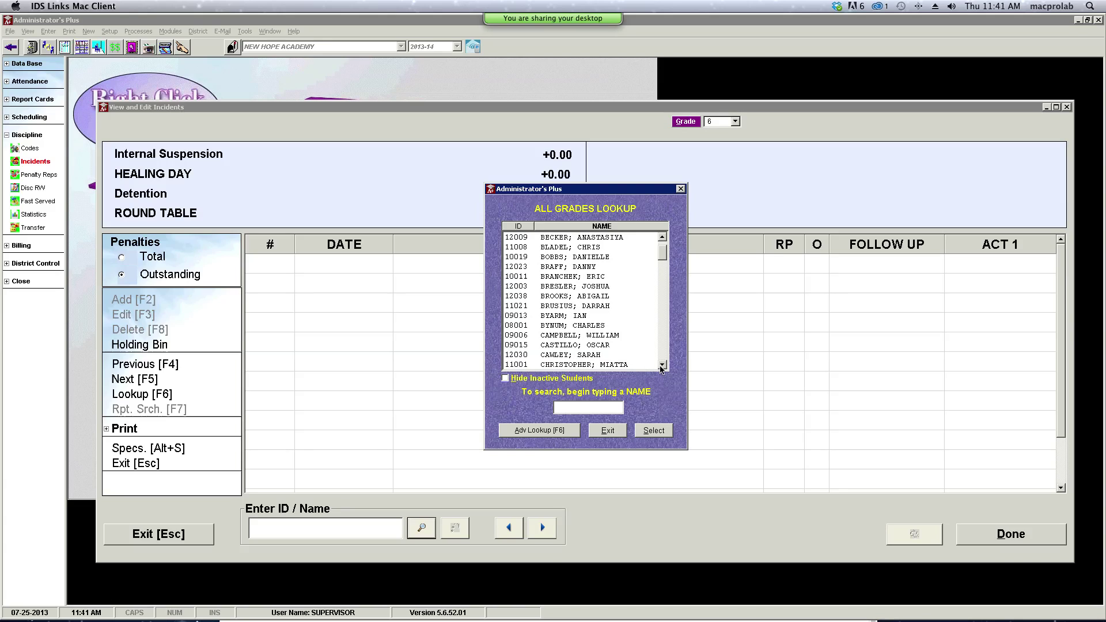
left_click(663, 365)
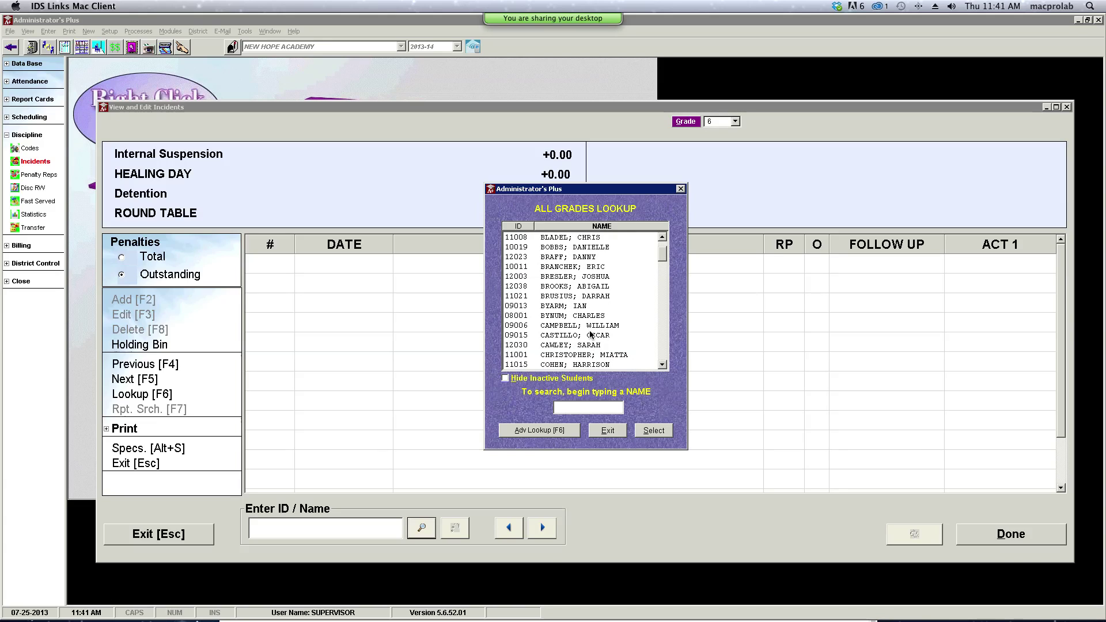
left_click(663, 239)
left_click(662, 239)
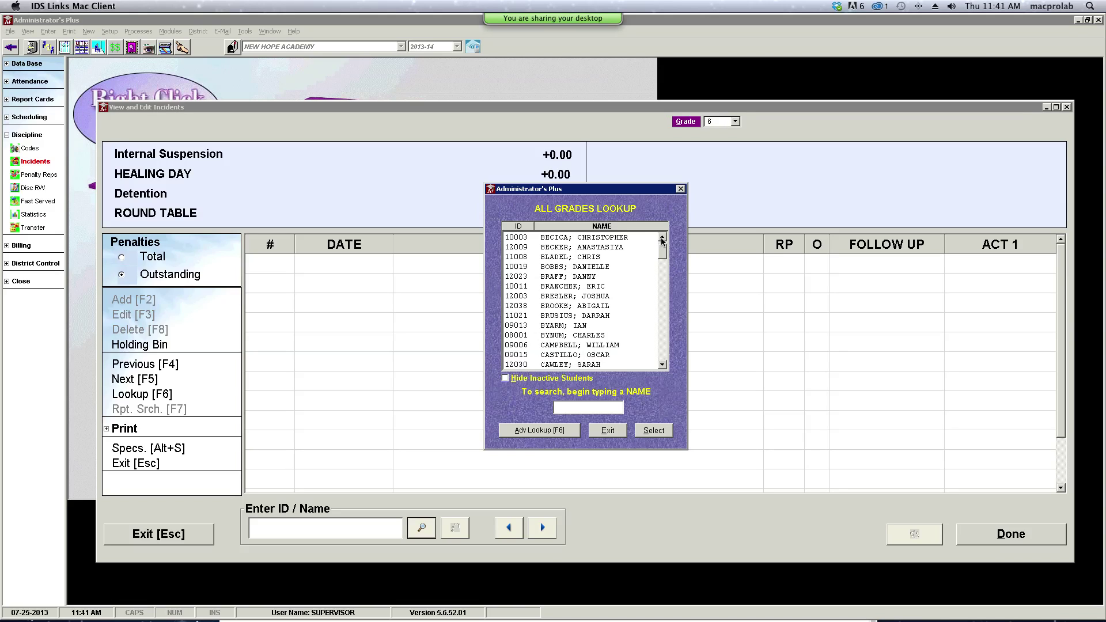
left_click(589, 241)
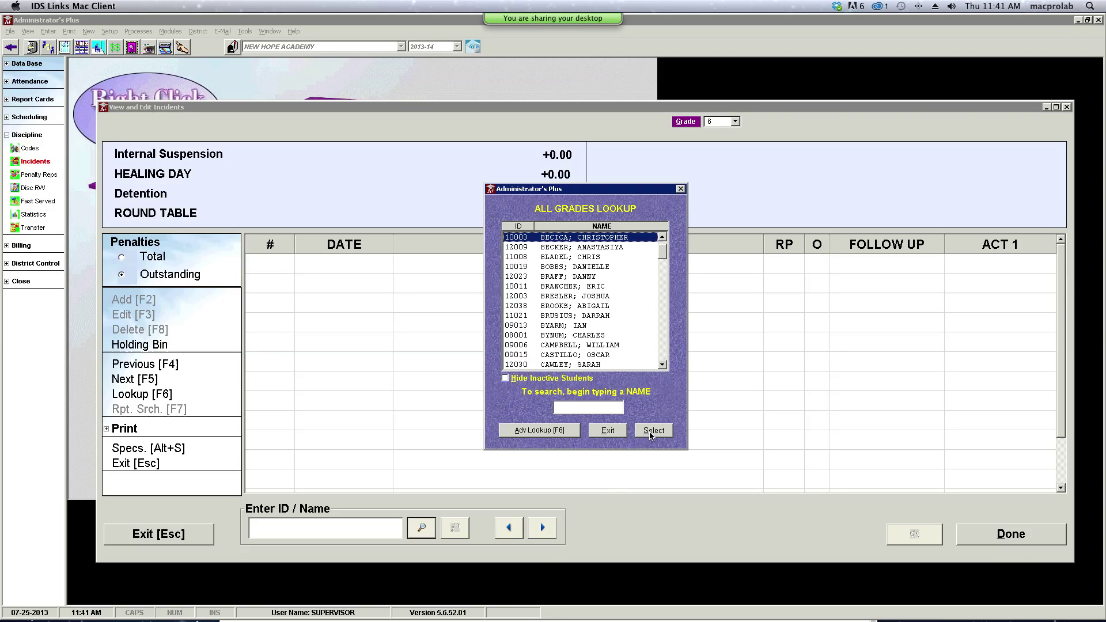
left_click(646, 433)
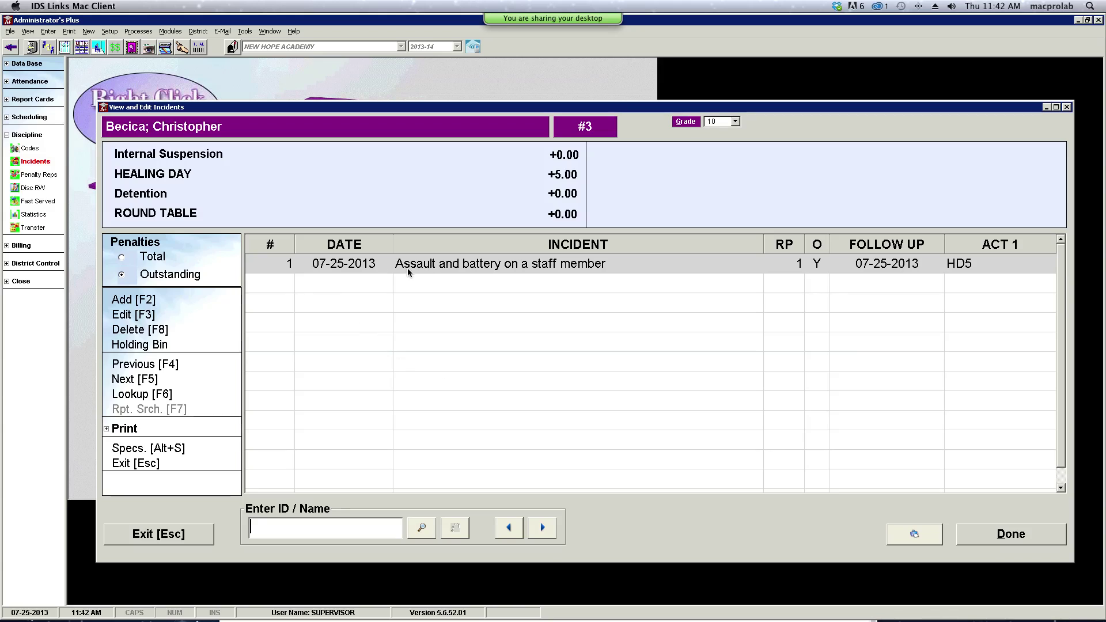
double_click(430, 264)
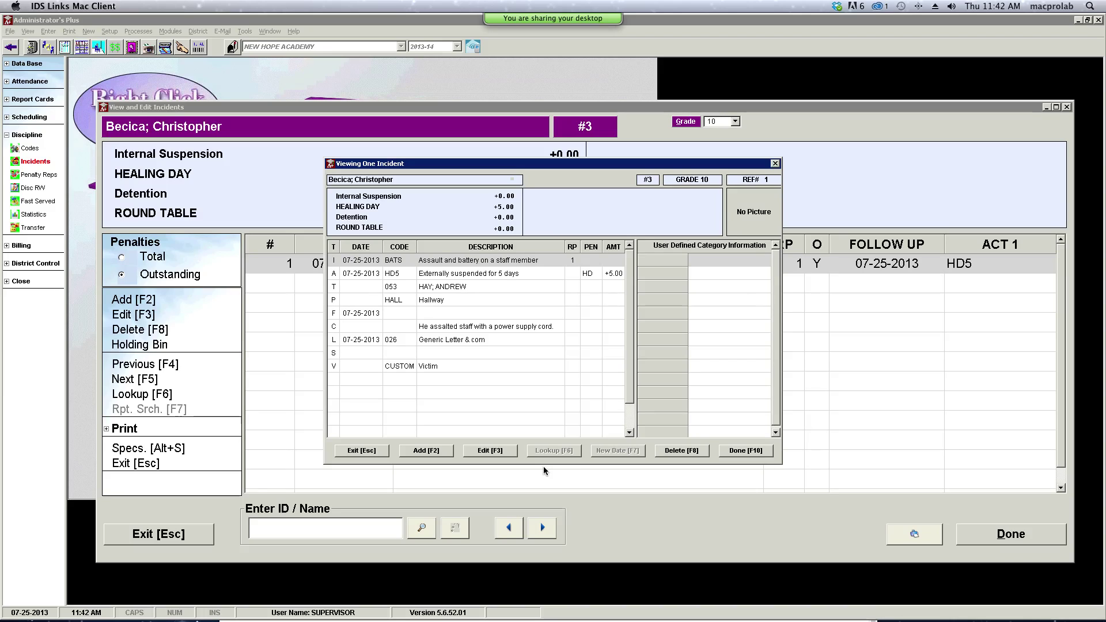
- Exit the Viewing One Incident dialog back to the student's incident list
left_click(357, 452)
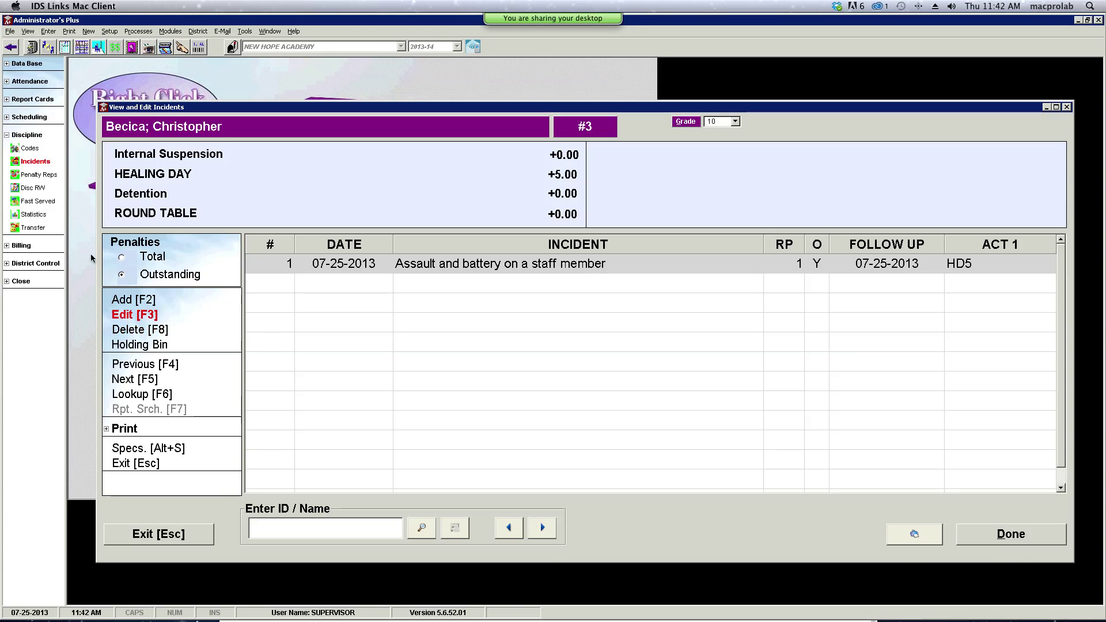
- Open Penalty Reps under Discipline and dismiss the unexpected error 91 message
left_click(39, 176)
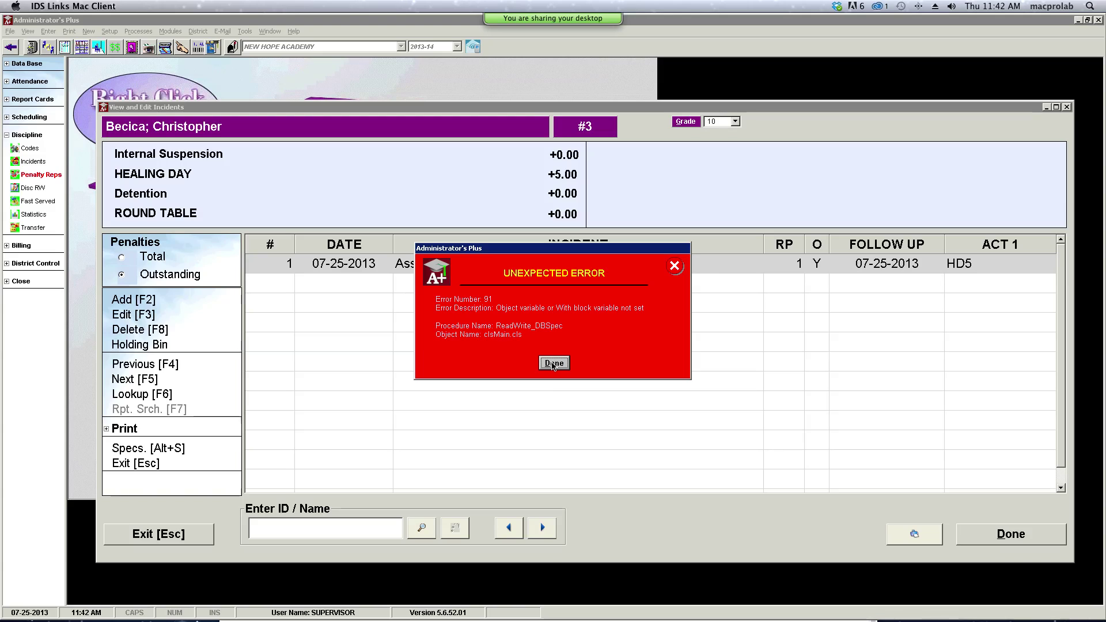
left_click(553, 364)
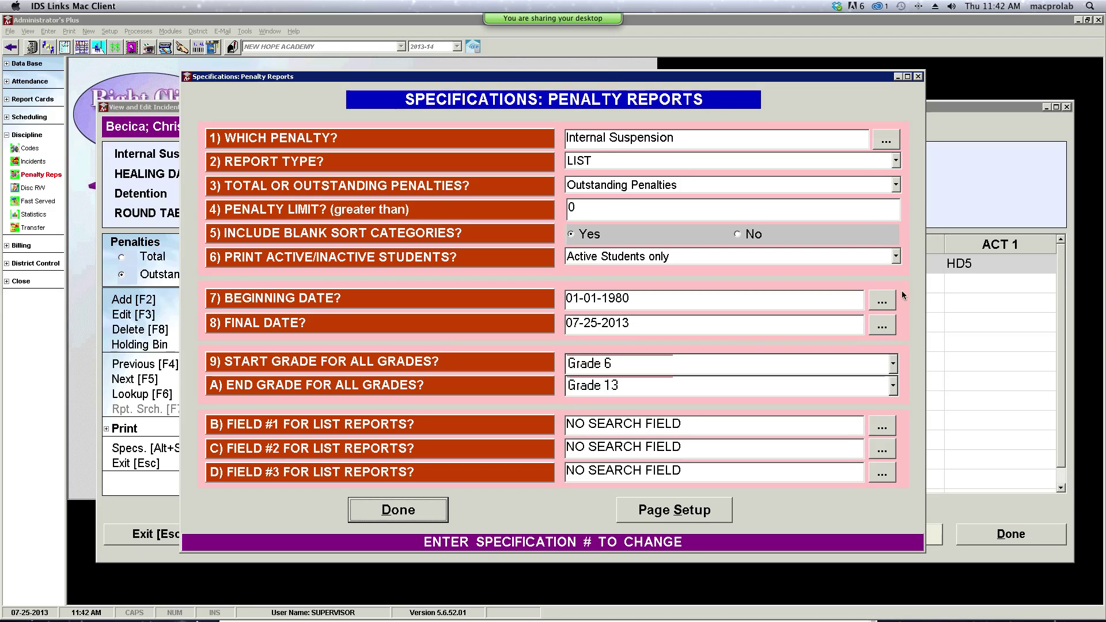
- Set Which Penalty to HEALING DAY and Report Type to ATTENDANCE FORM, then accept
left_click(884, 144)
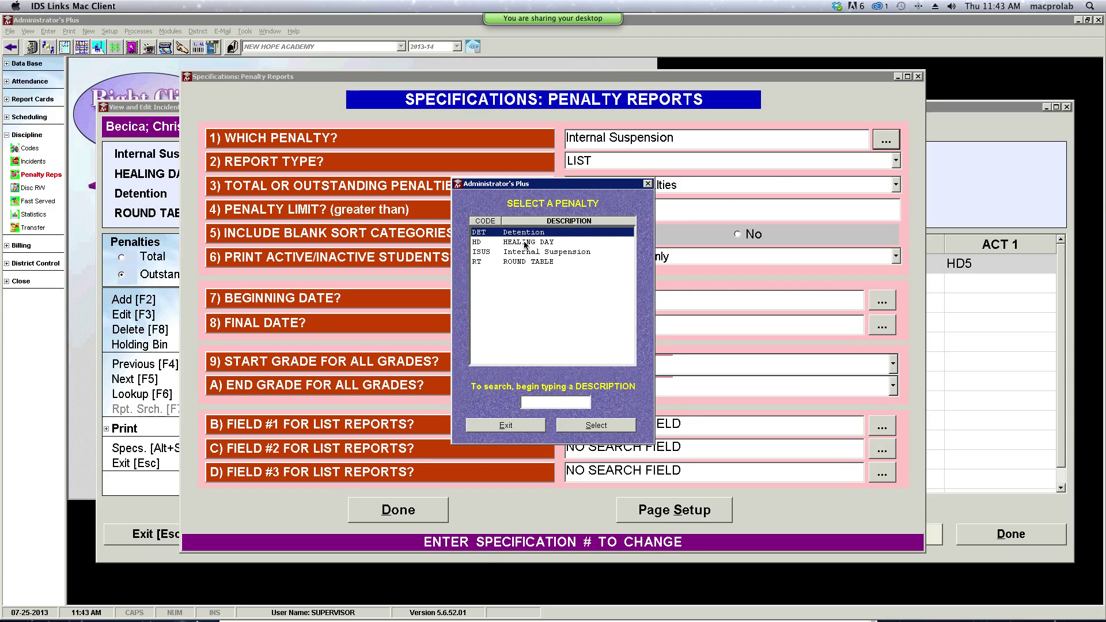
left_click(526, 243)
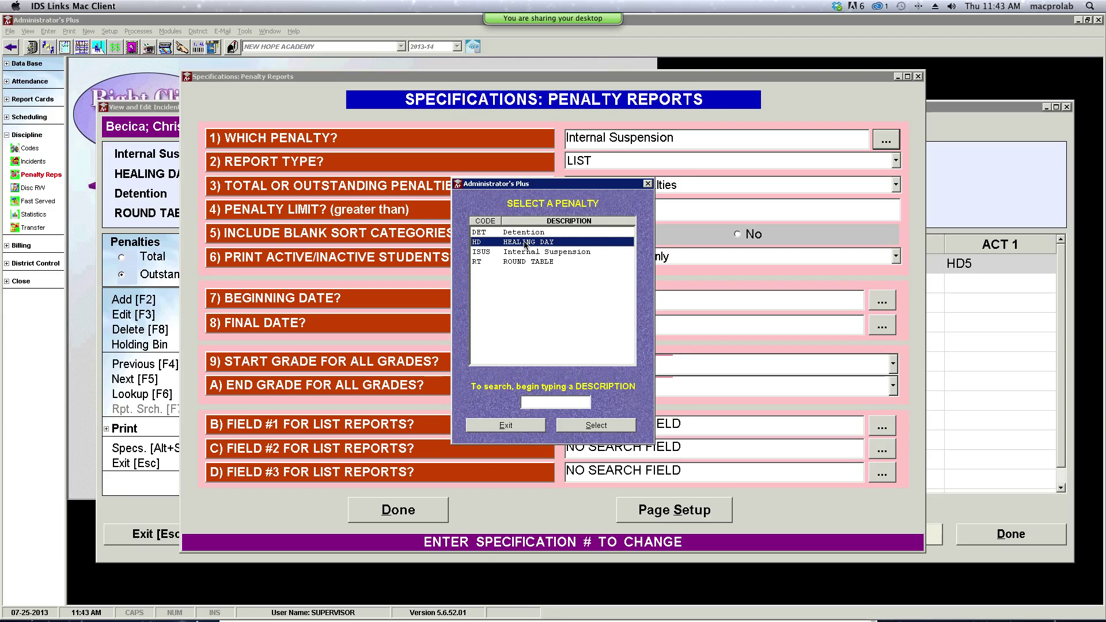
left_click(615, 427)
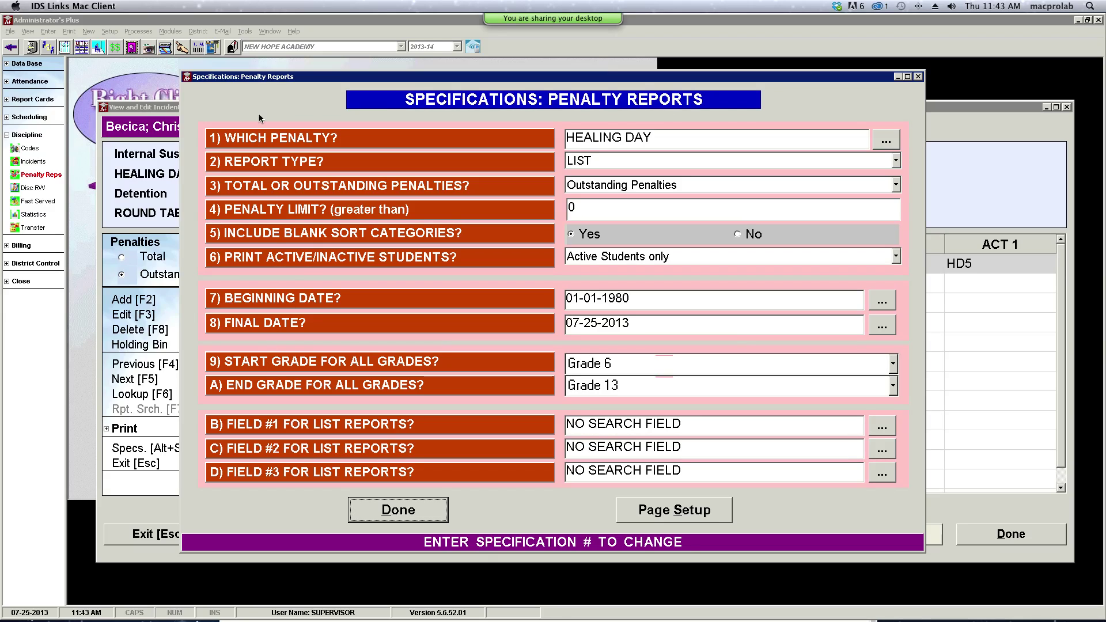
left_click(897, 162)
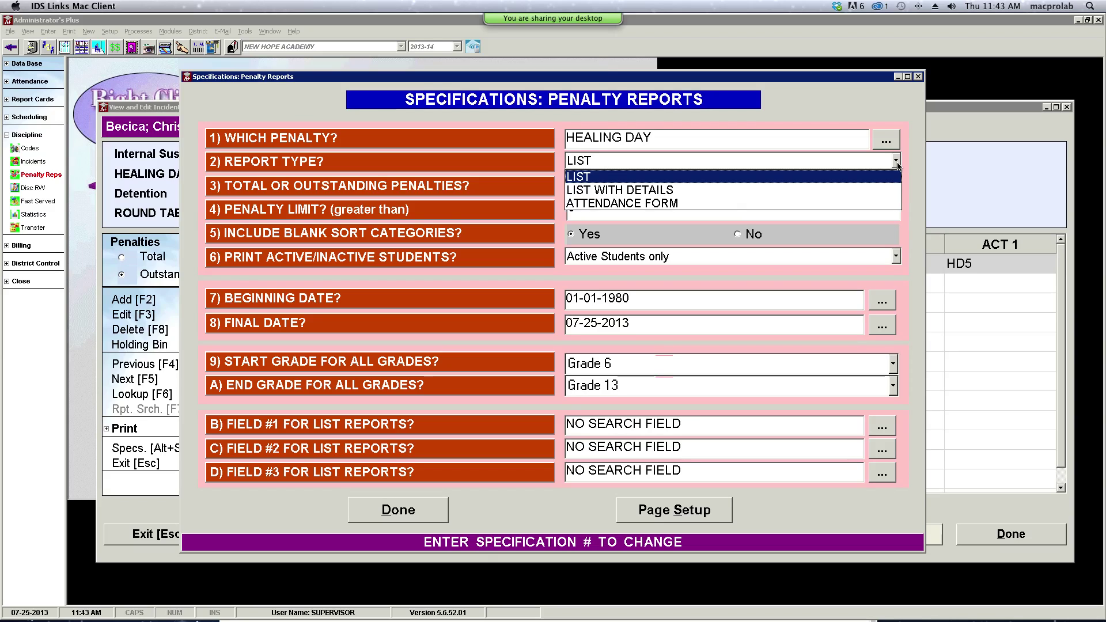
left_click(685, 204)
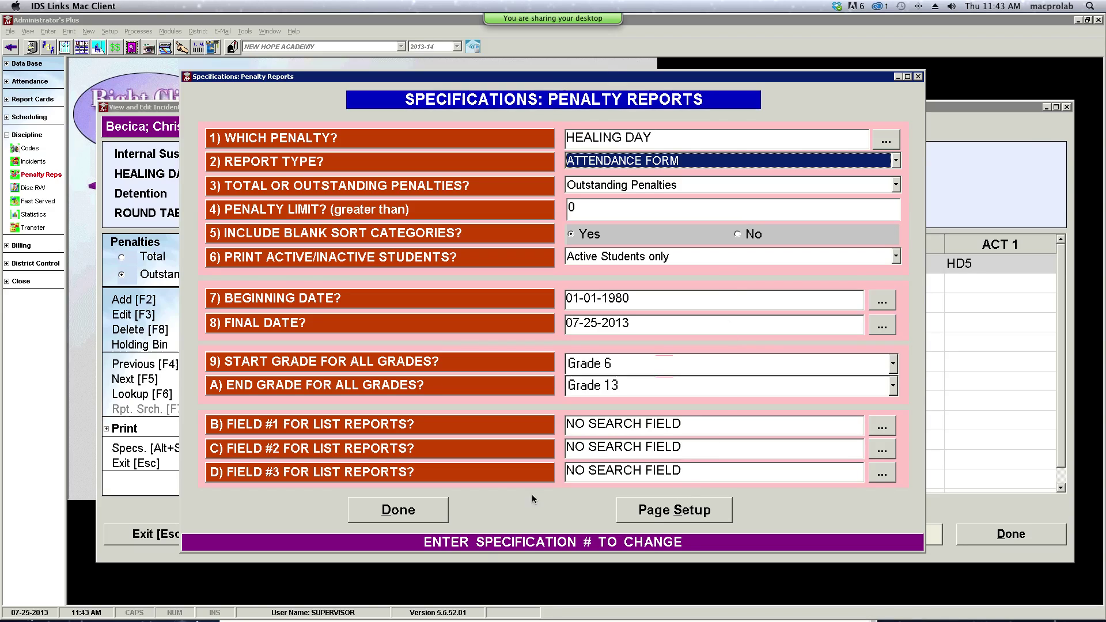
left_click(403, 510)
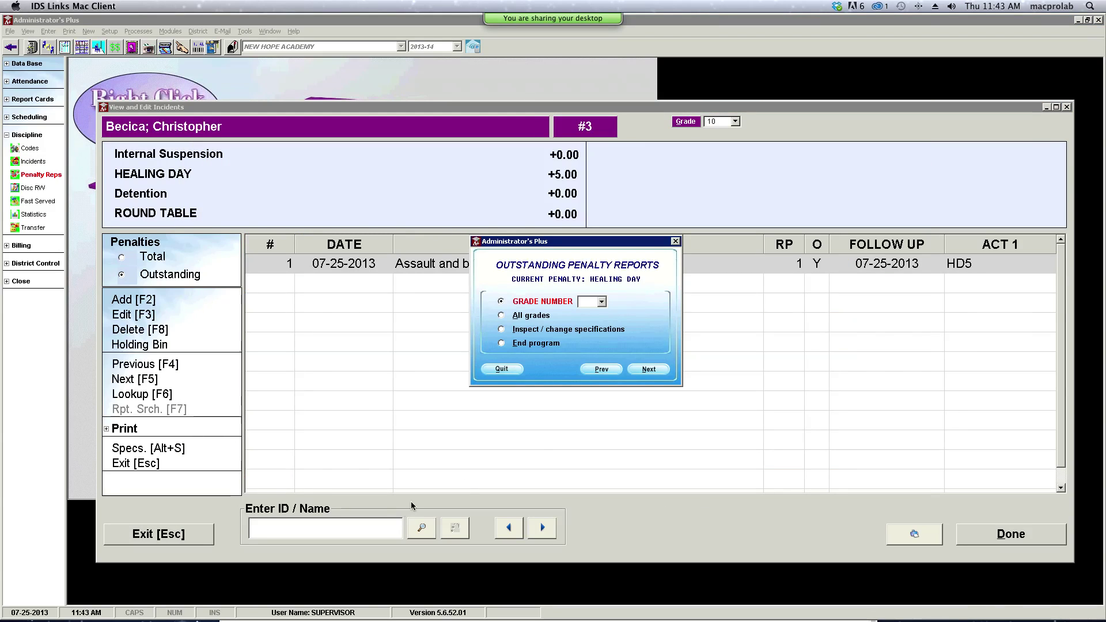
- Run the outstanding penalty report for all grades and students alphabetically, then close it
left_click(502, 316)
left_click(648, 371)
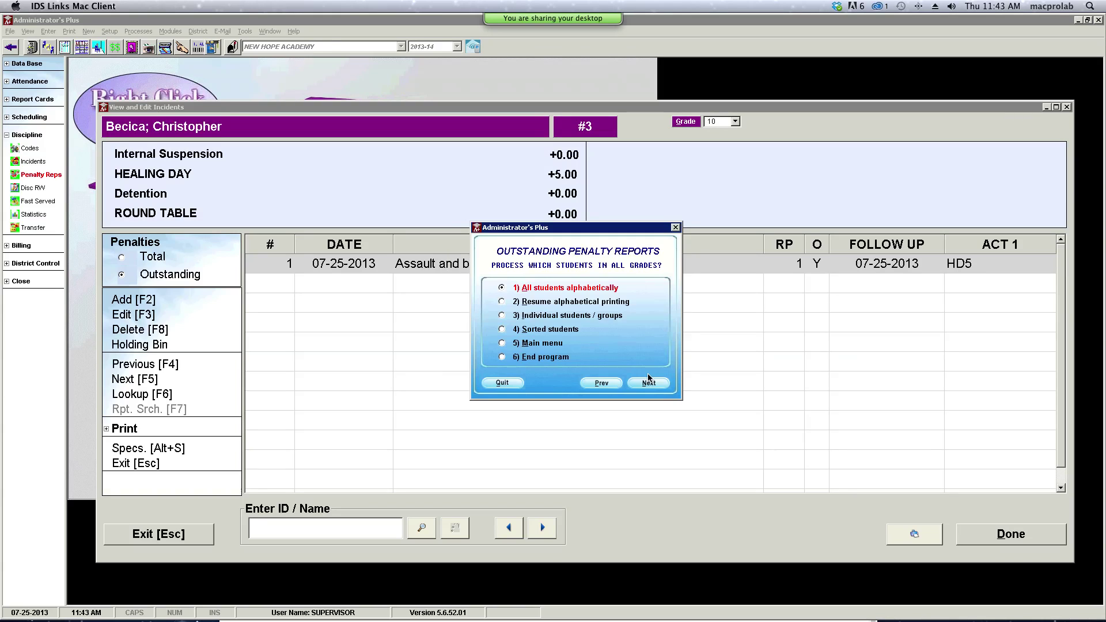
left_click(647, 385)
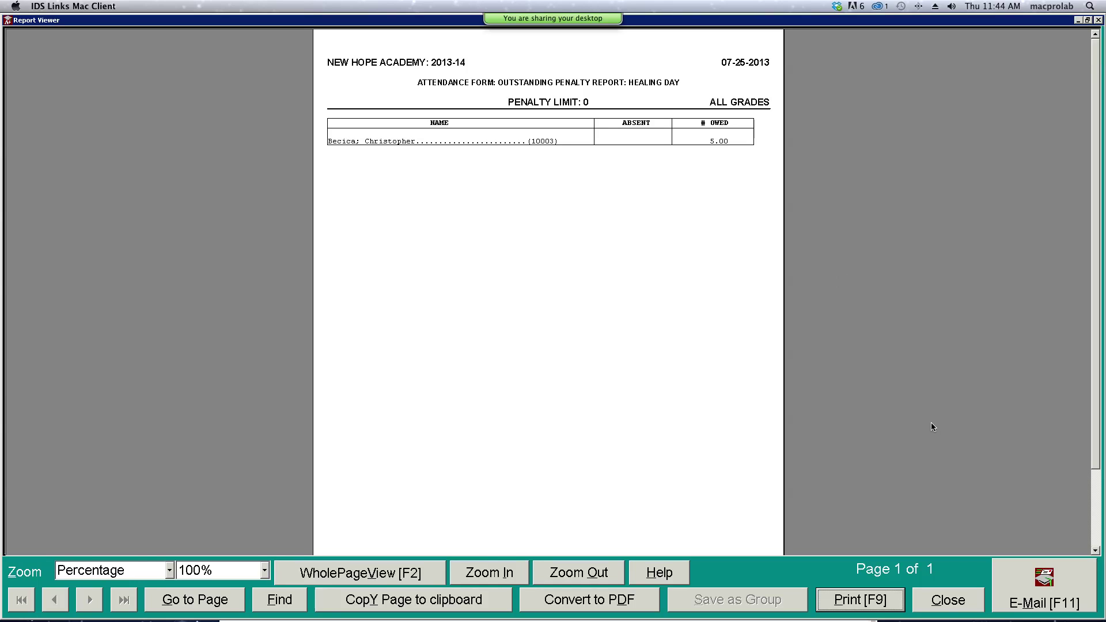
left_click(948, 602)
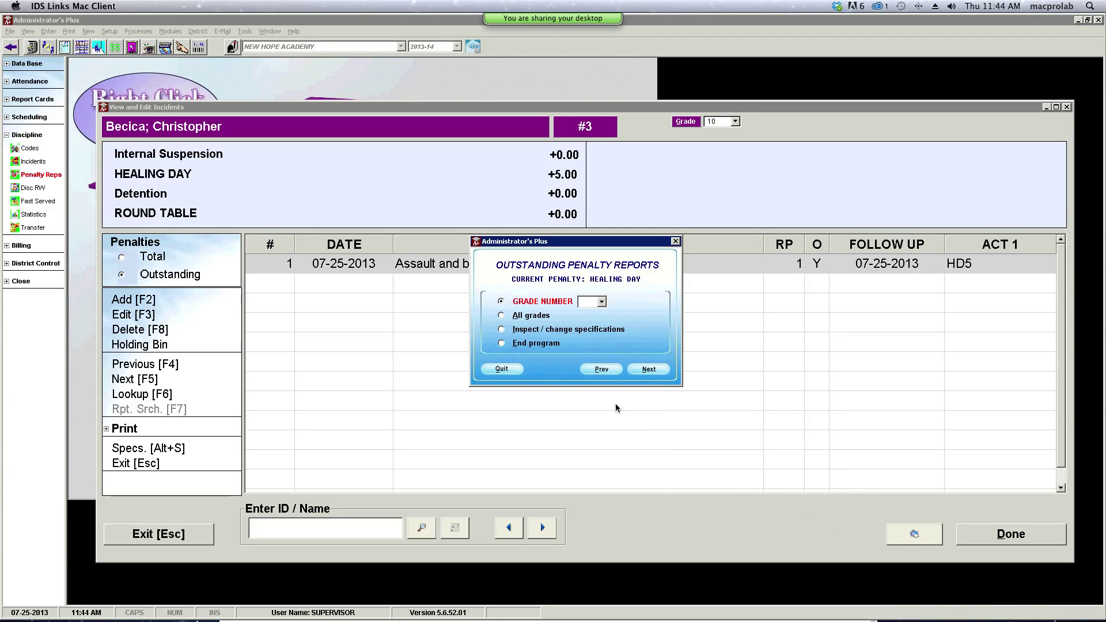
left_click(500, 370)
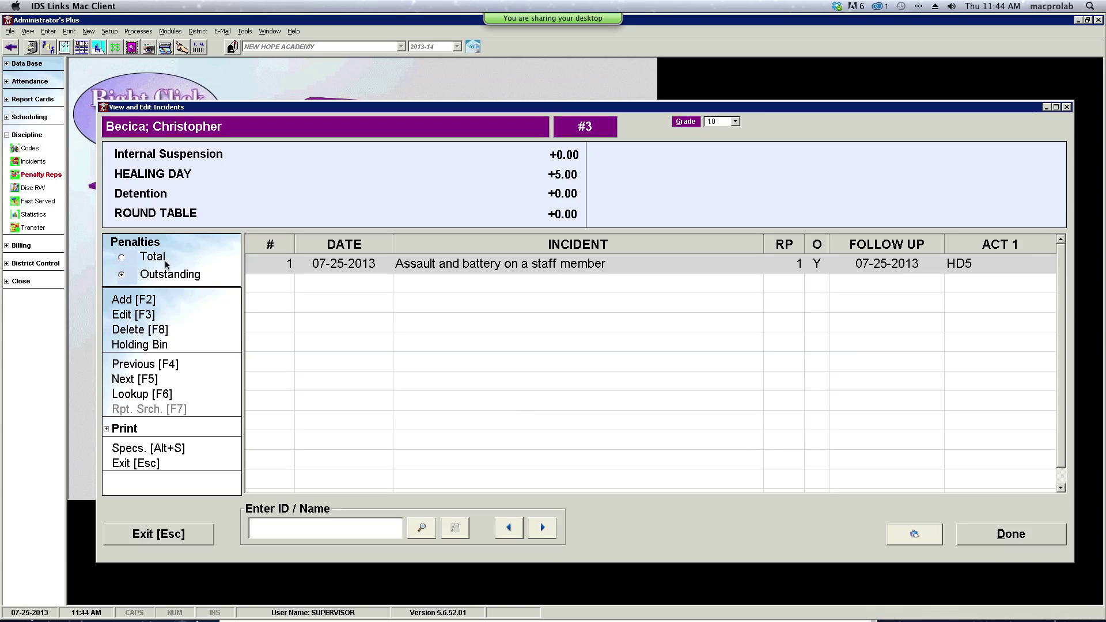
- Start Fast Served entry for the HD HEALING DAY penalty and accept its single student
left_click(38, 201)
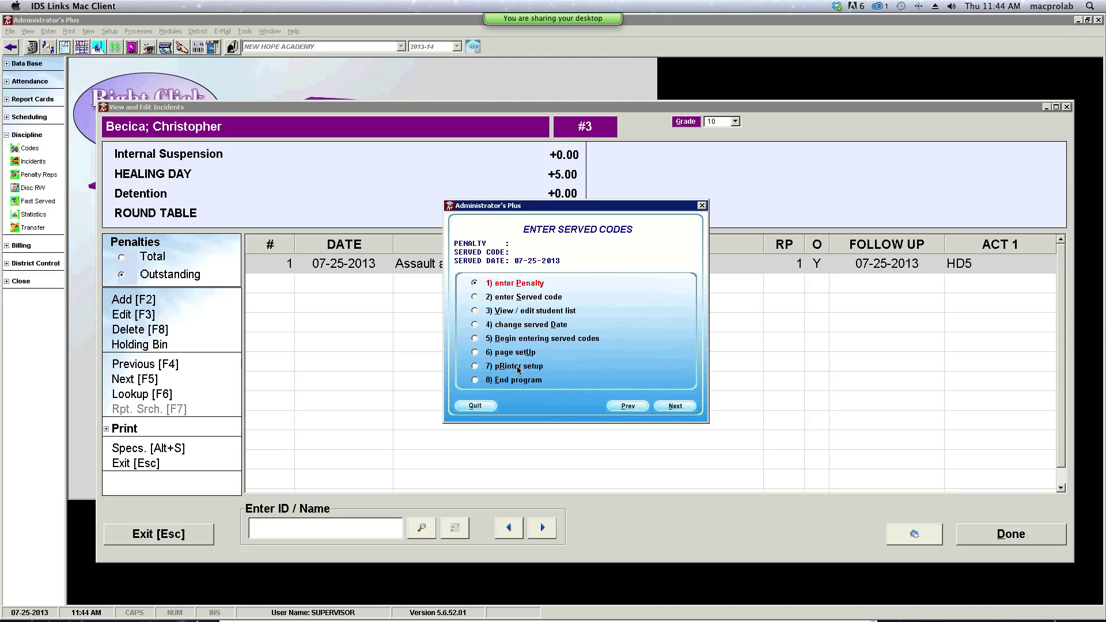
left_click(676, 407)
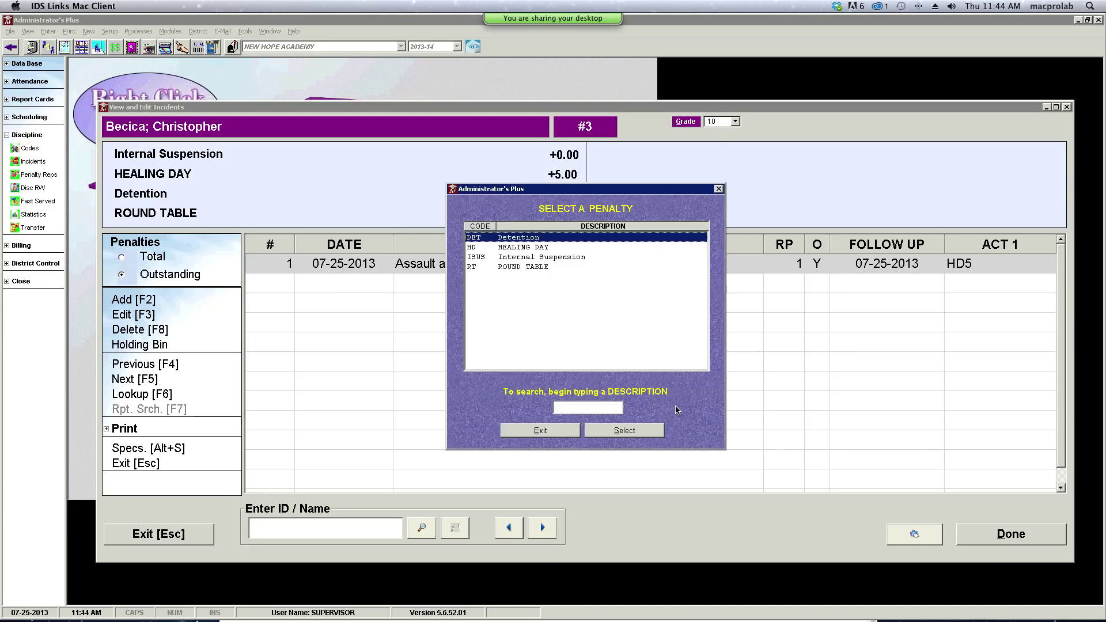
left_click(506, 247)
left_click(625, 431)
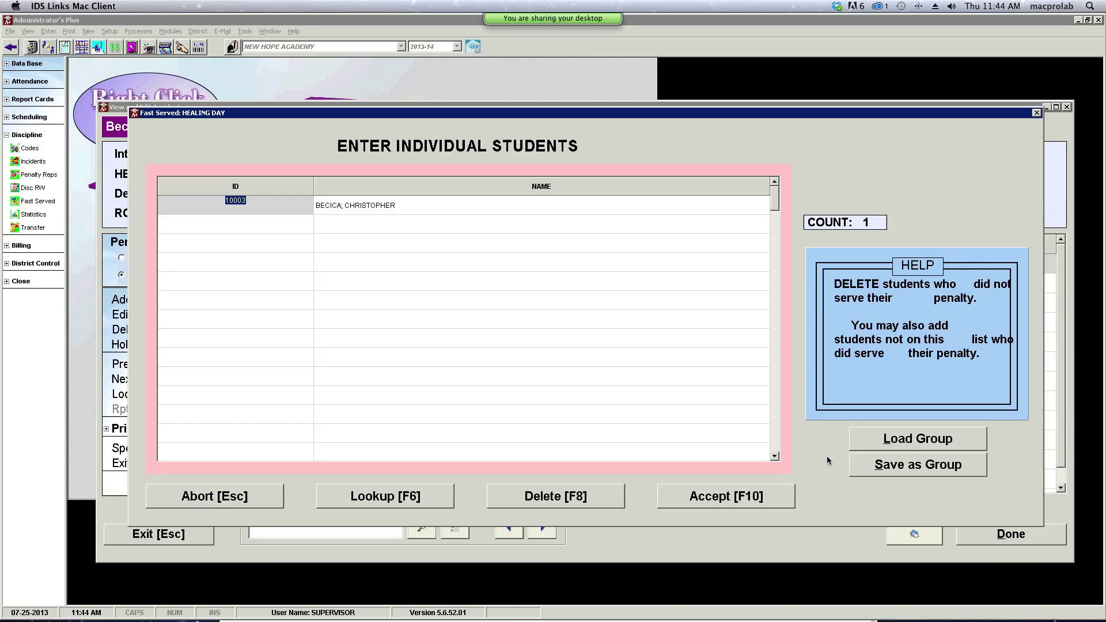
left_click(787, 500)
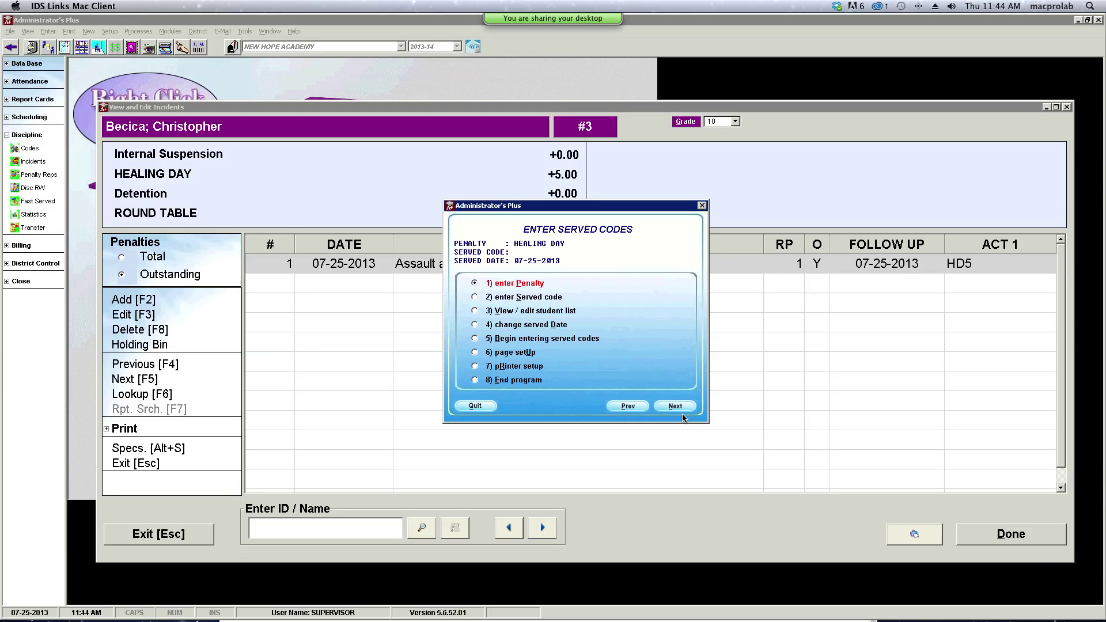
- Select the HD1 'HEALING DAY Served: 1 day' served code, leaving the penalty unchanged
left_click(475, 297)
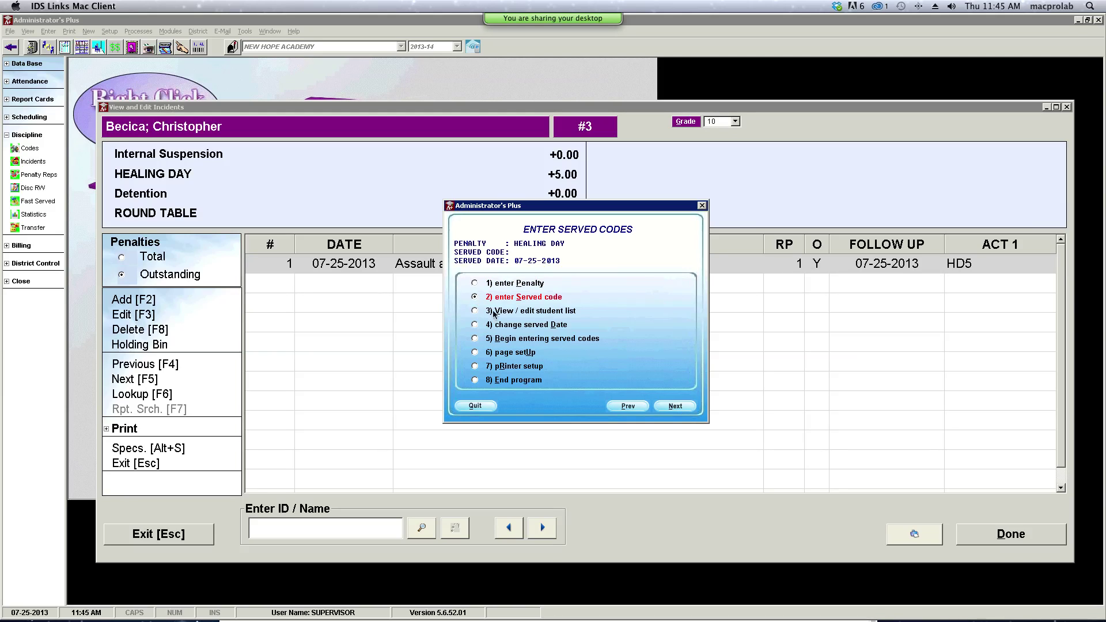
left_click(668, 407)
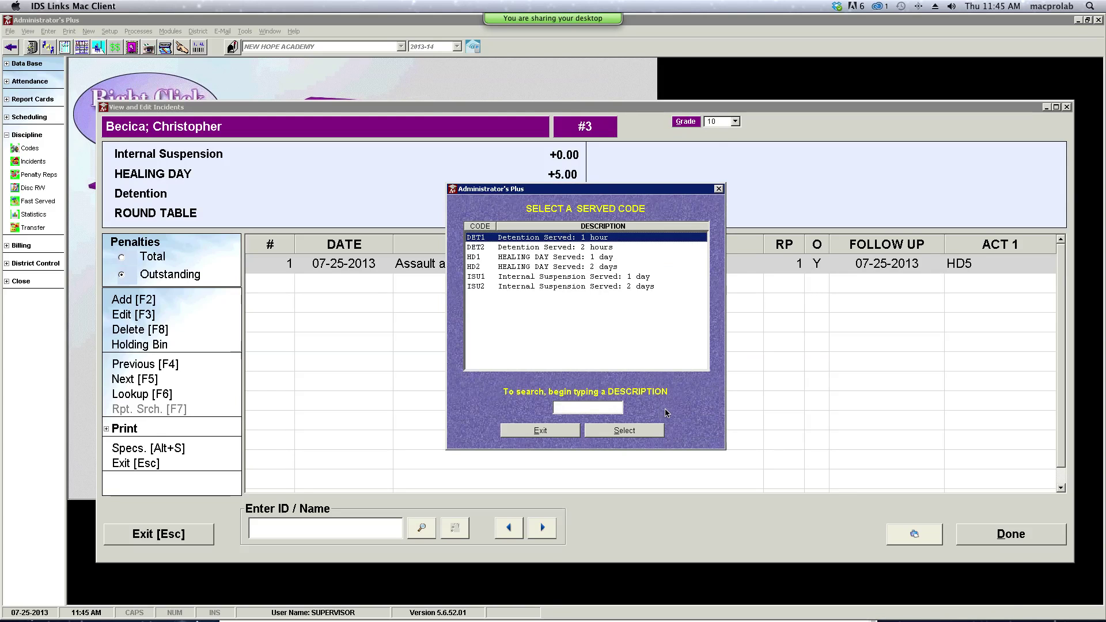
left_click(578, 258)
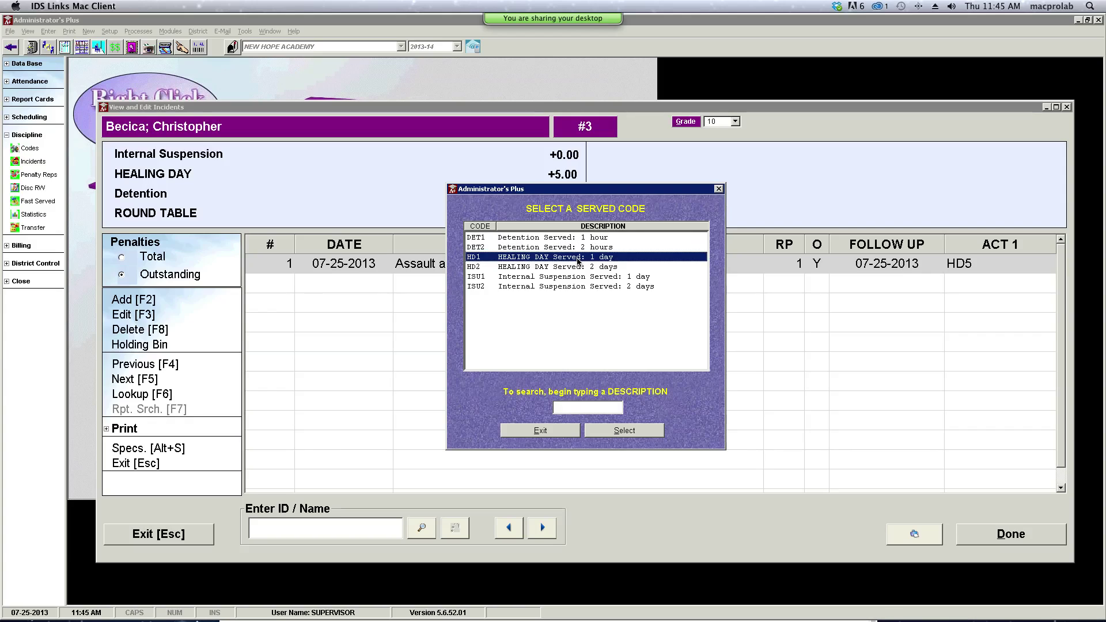
left_click(612, 434)
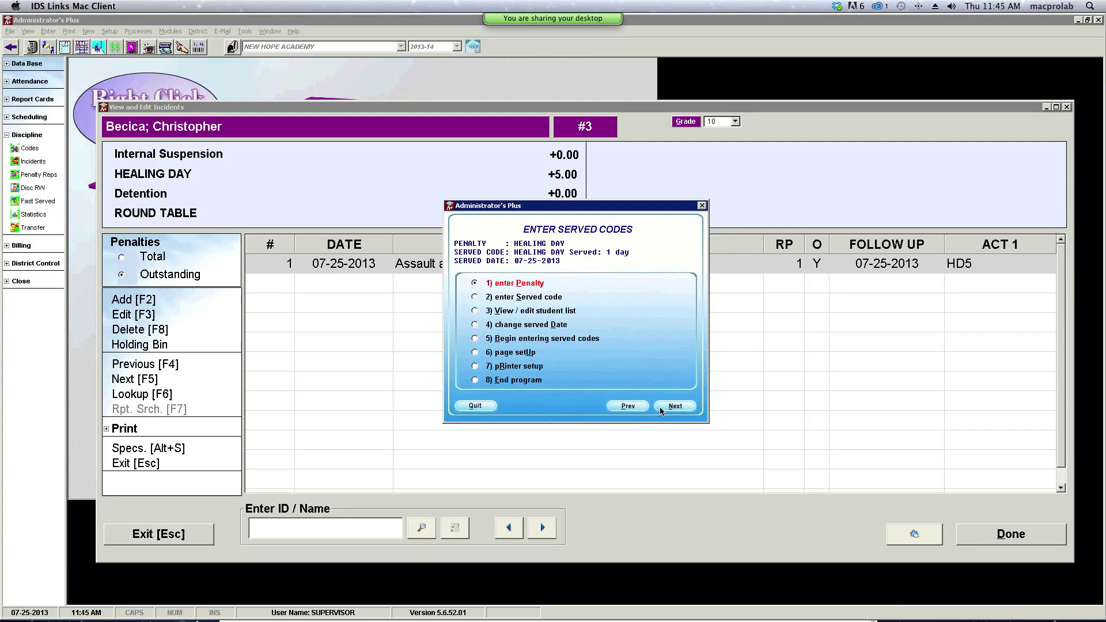
left_click(662, 409)
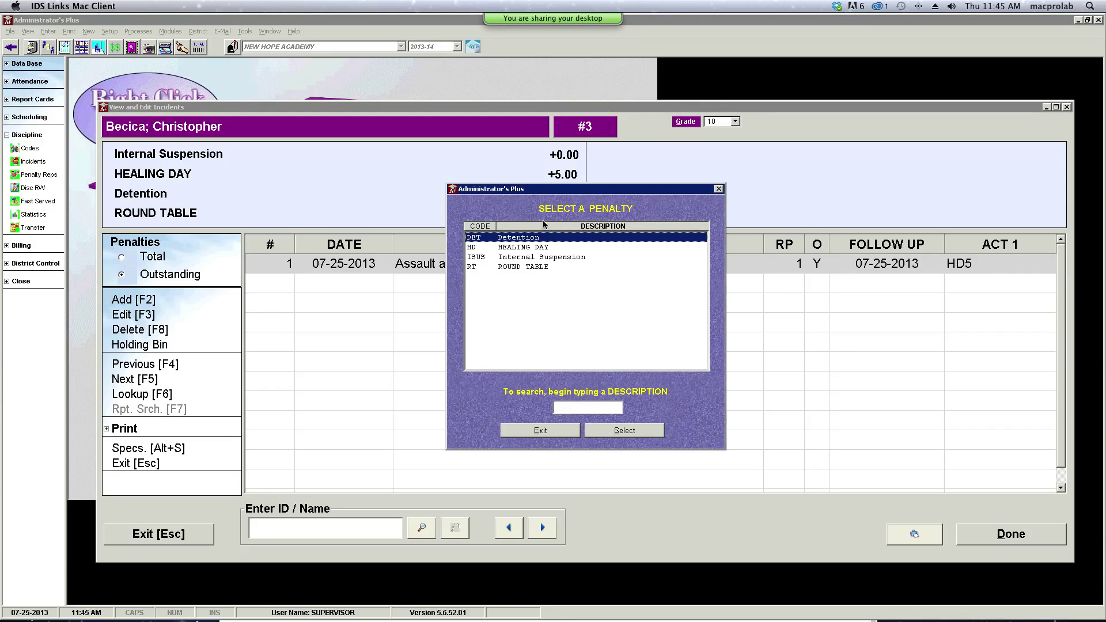
left_click(535, 431)
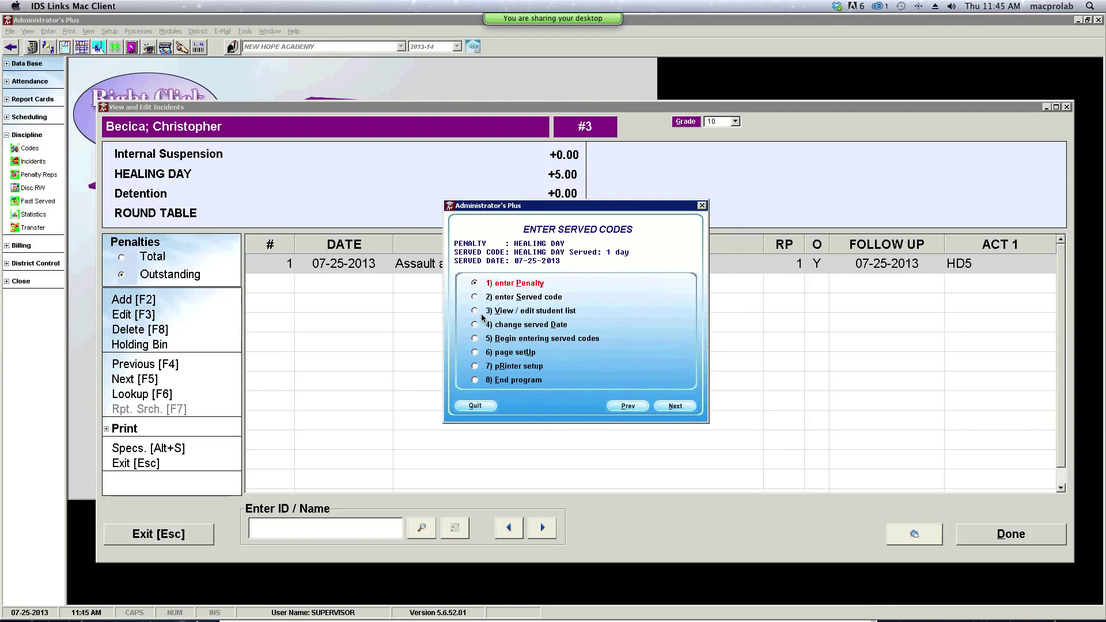
- Begin entering the served codes and close the resulting Fast Served Report
left_click(476, 298)
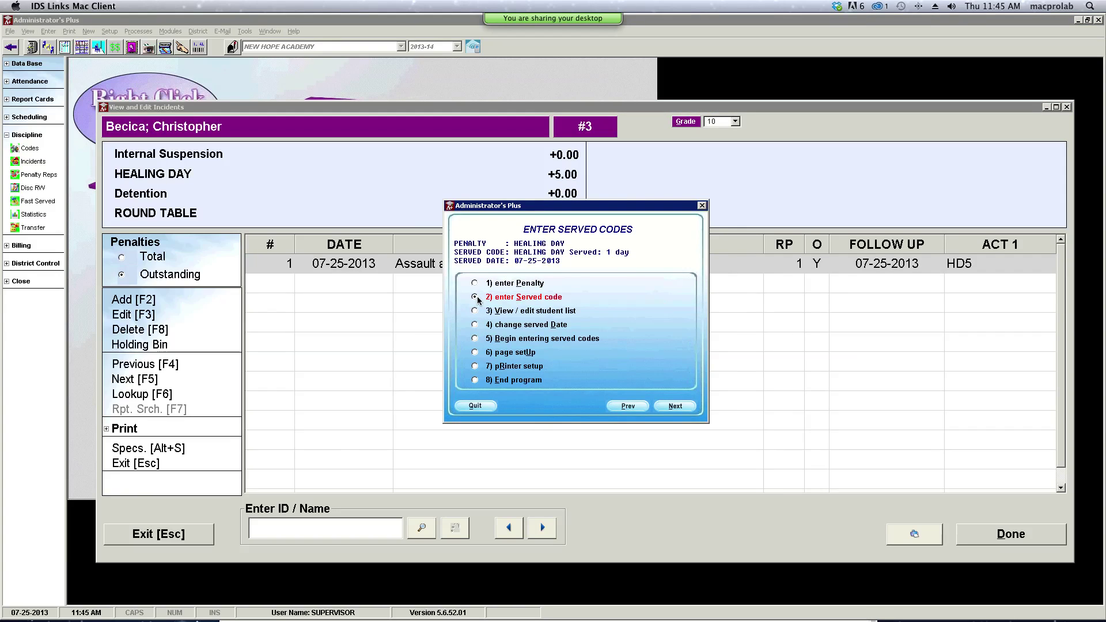
left_click(474, 283)
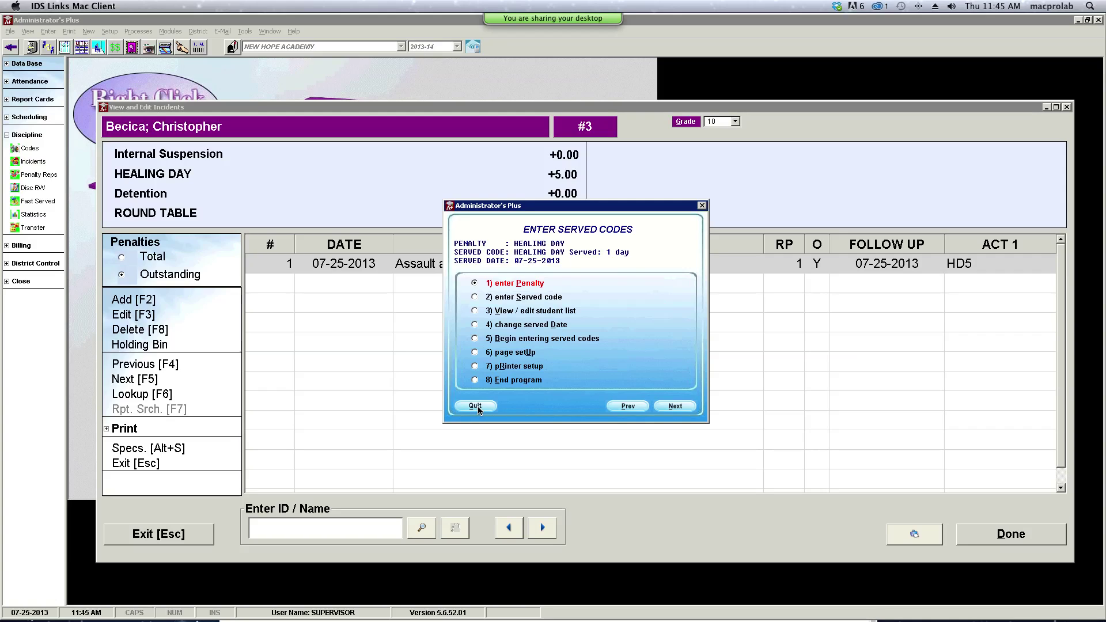
left_click(475, 338)
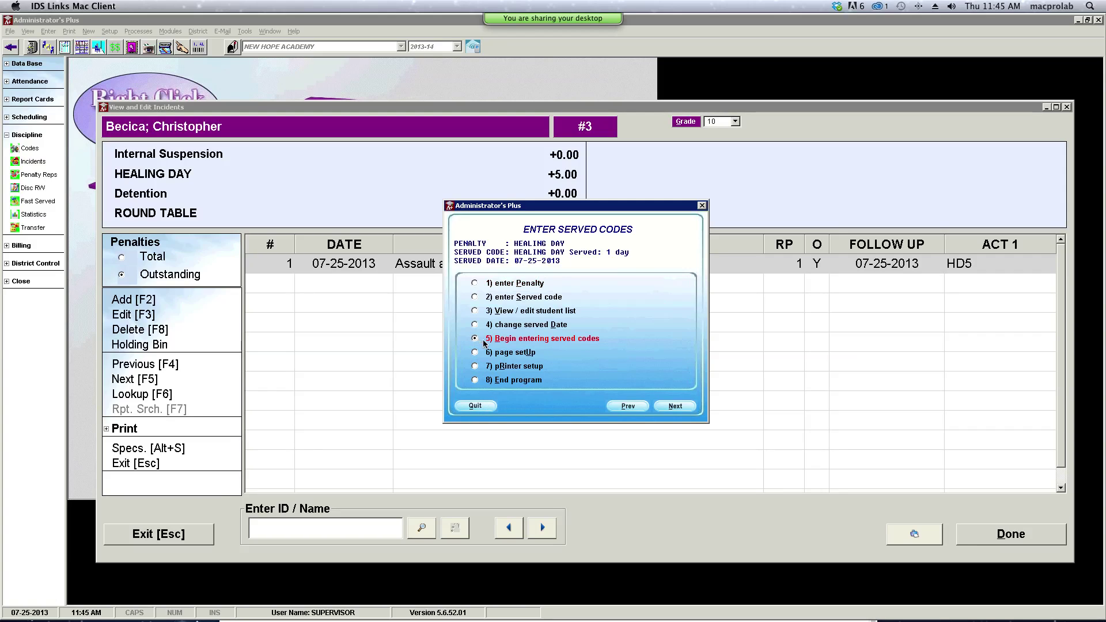
left_click(673, 406)
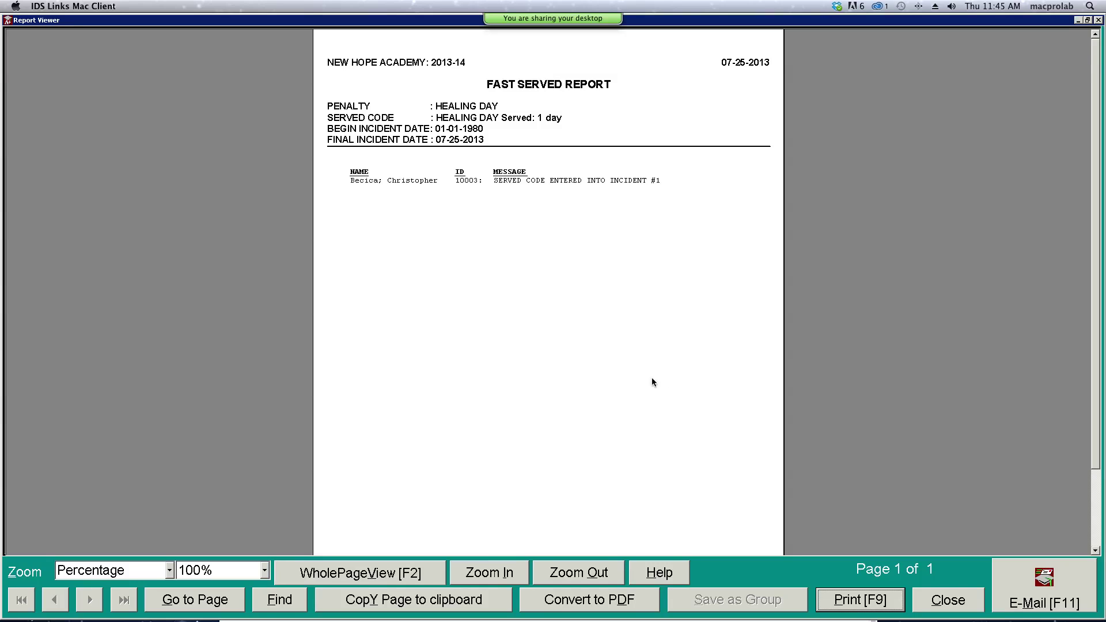
left_click(971, 602)
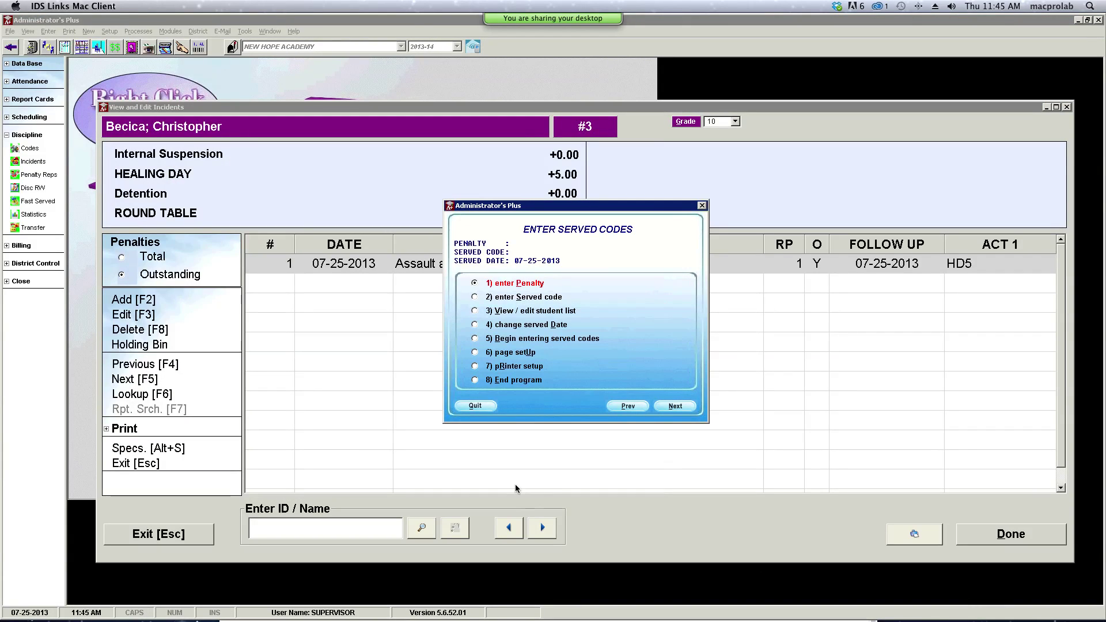
- Quit served-code entry, close the record, and reload the student's incidents by name lookup
left_click(476, 407)
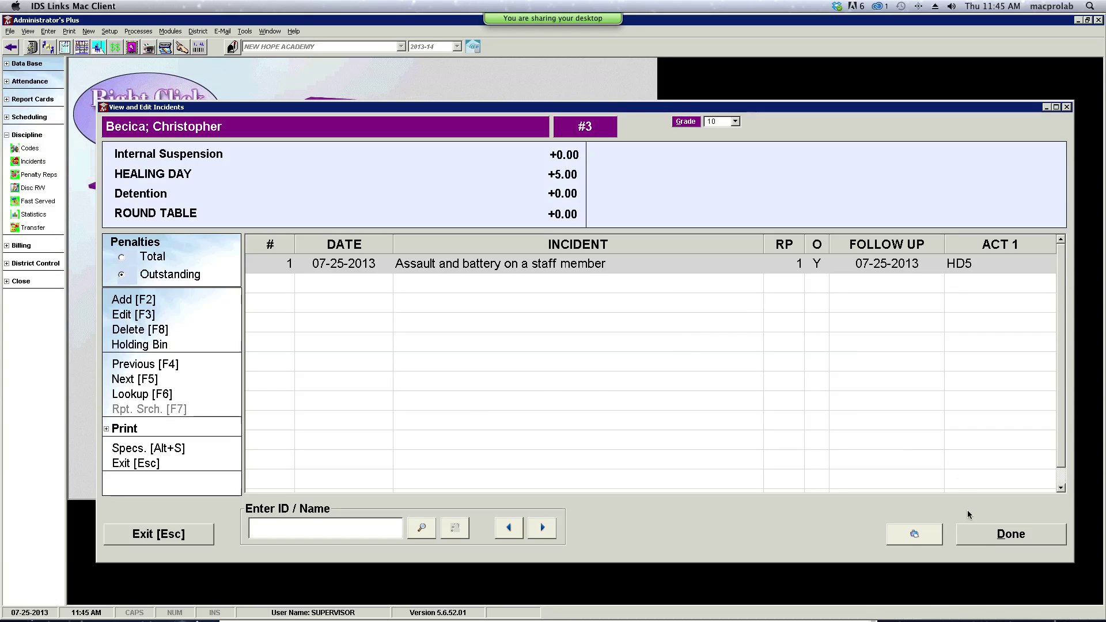
left_click(986, 537)
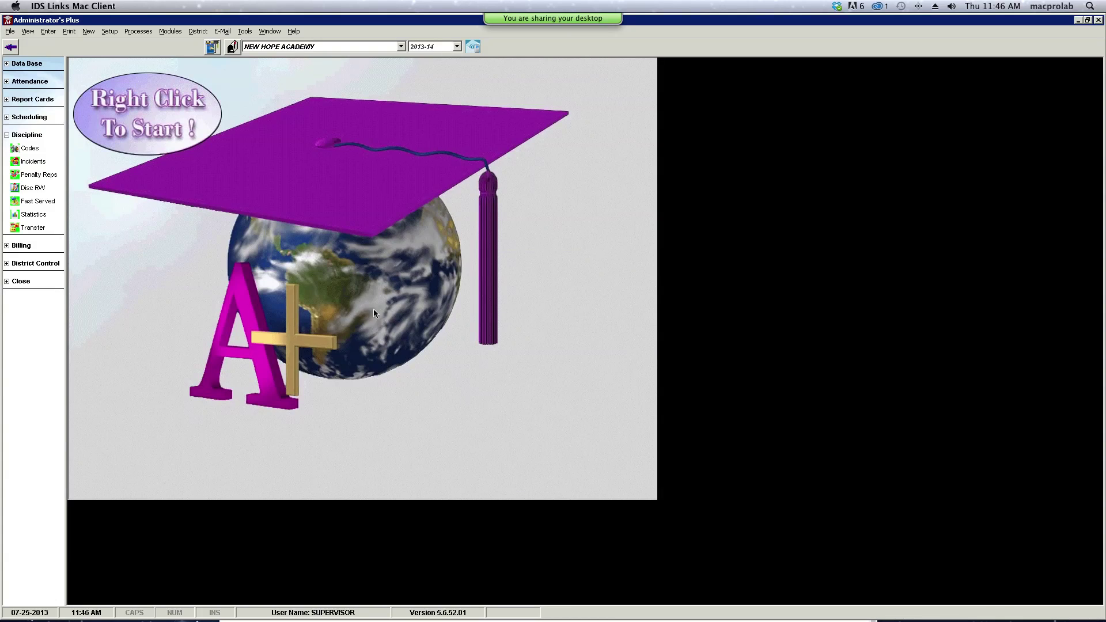
left_click(28, 164)
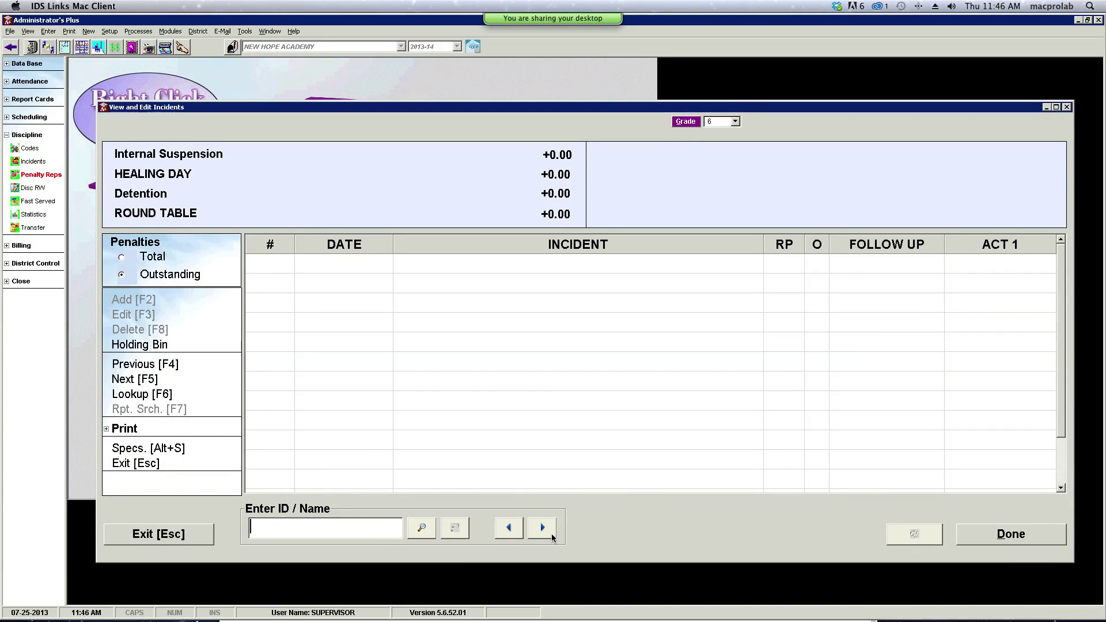
left_click(422, 528)
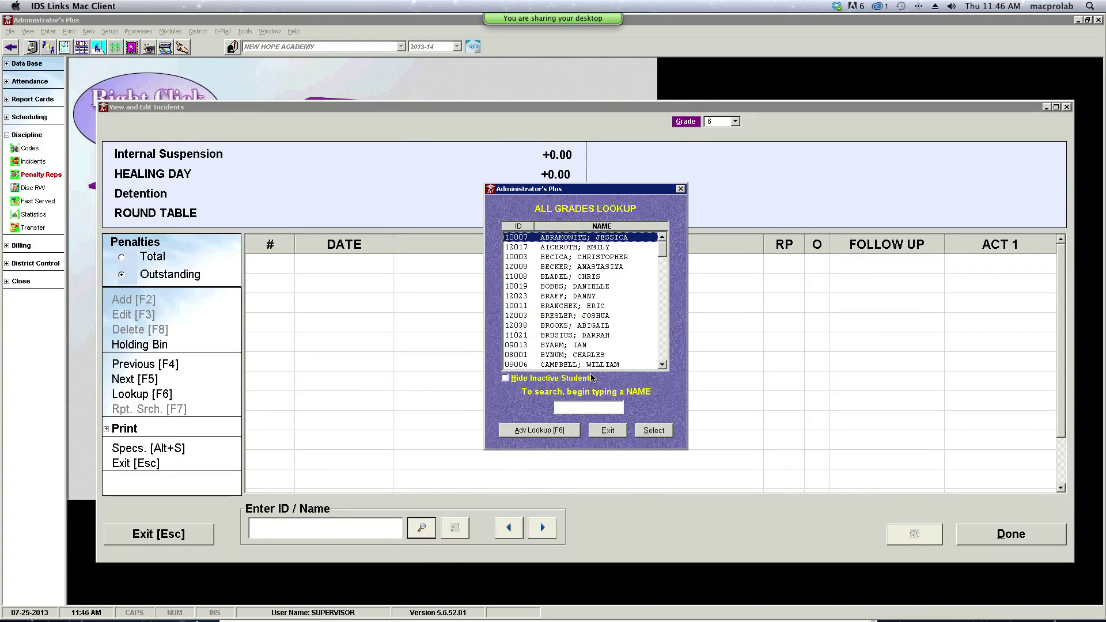
double_click(591, 257)
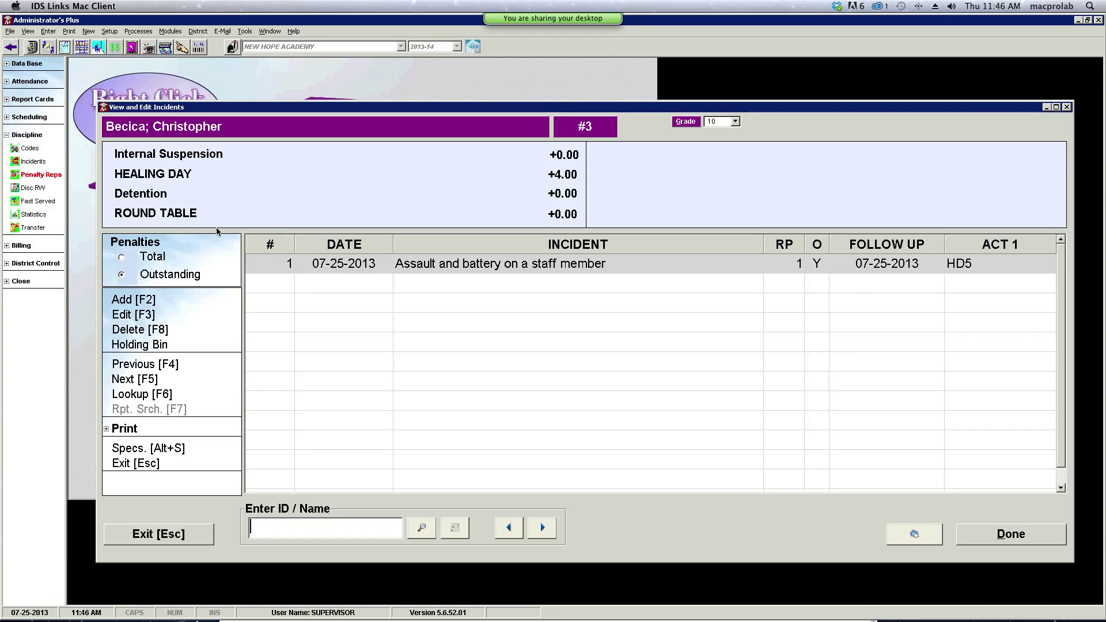
- Compare the Total and Outstanding penalty views, then open incident 1's details
left_click(122, 259)
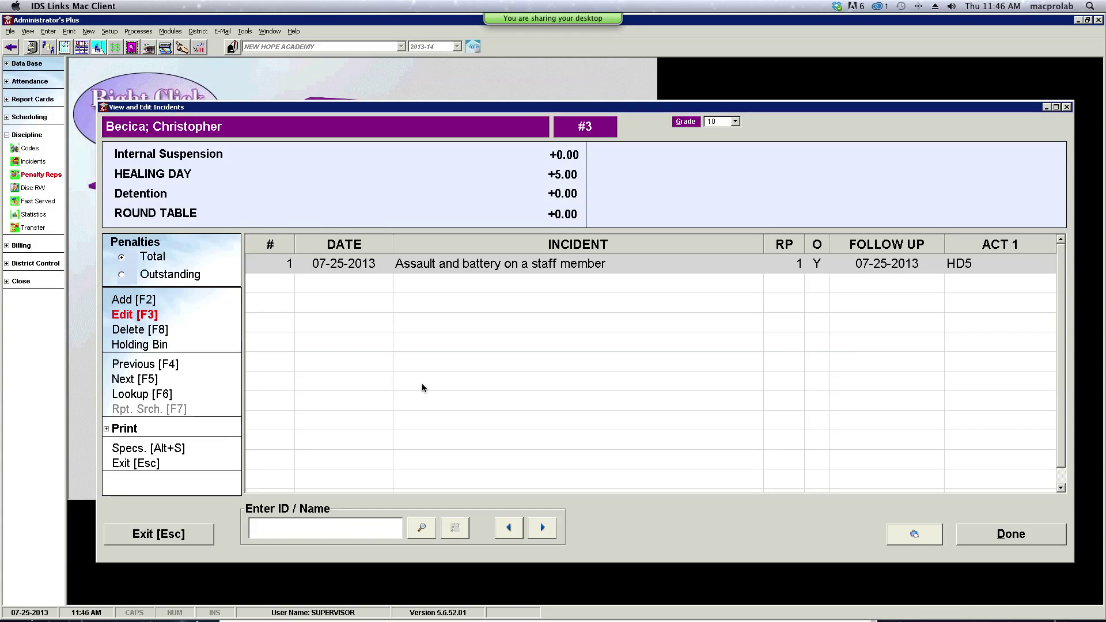
left_click(122, 276)
left_click(122, 260)
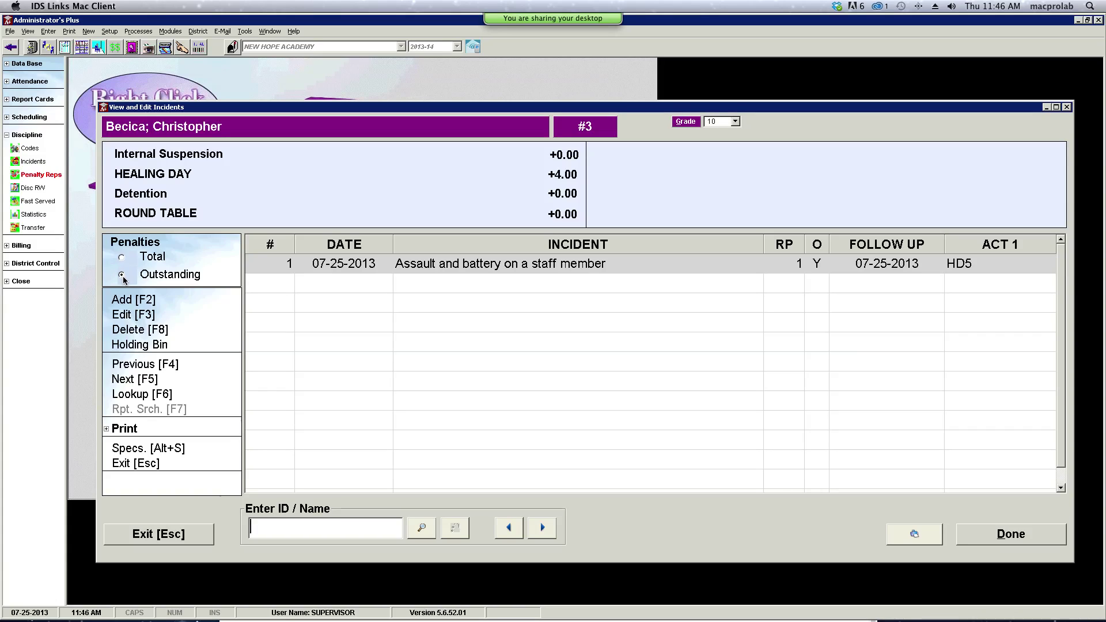
left_click(122, 275)
double_click(427, 265)
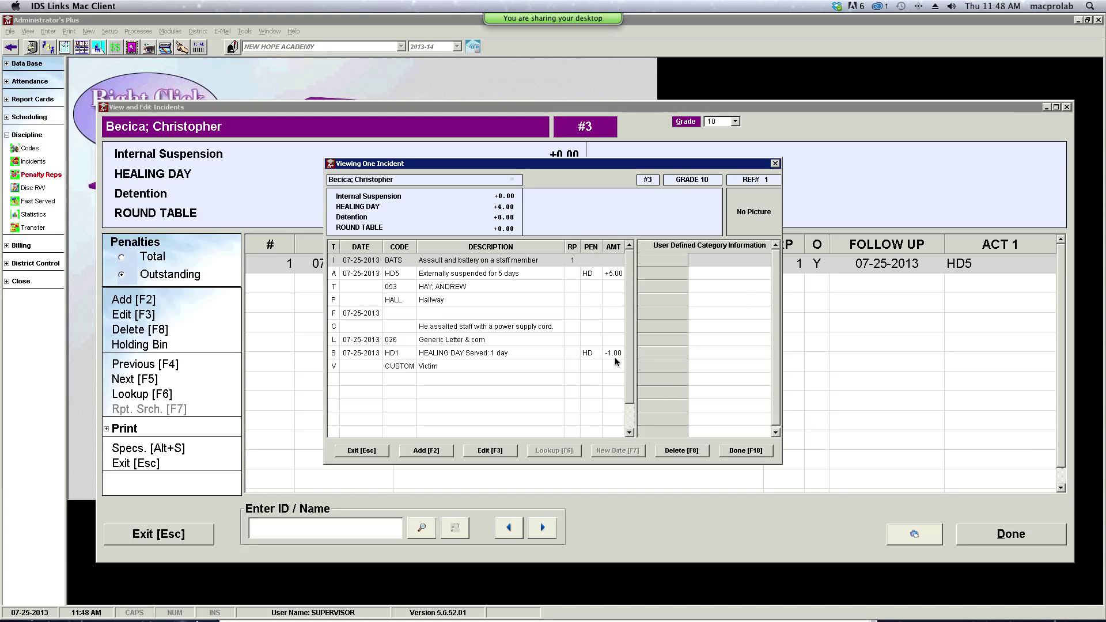
- Exit the incident details and open the Holding Bin
left_click(355, 450)
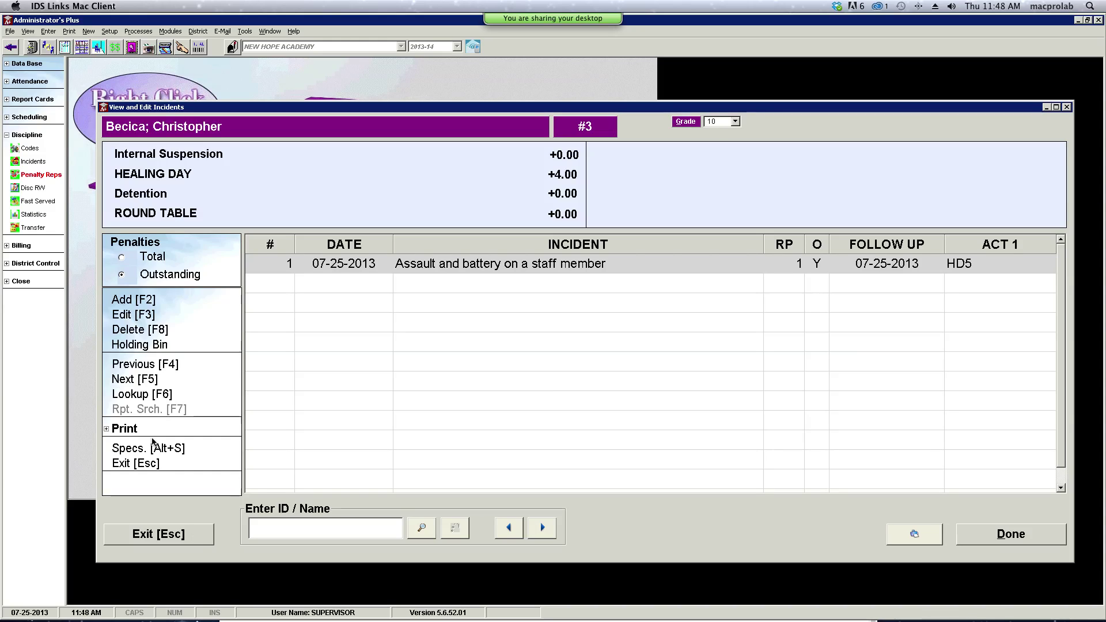
left_click(124, 346)
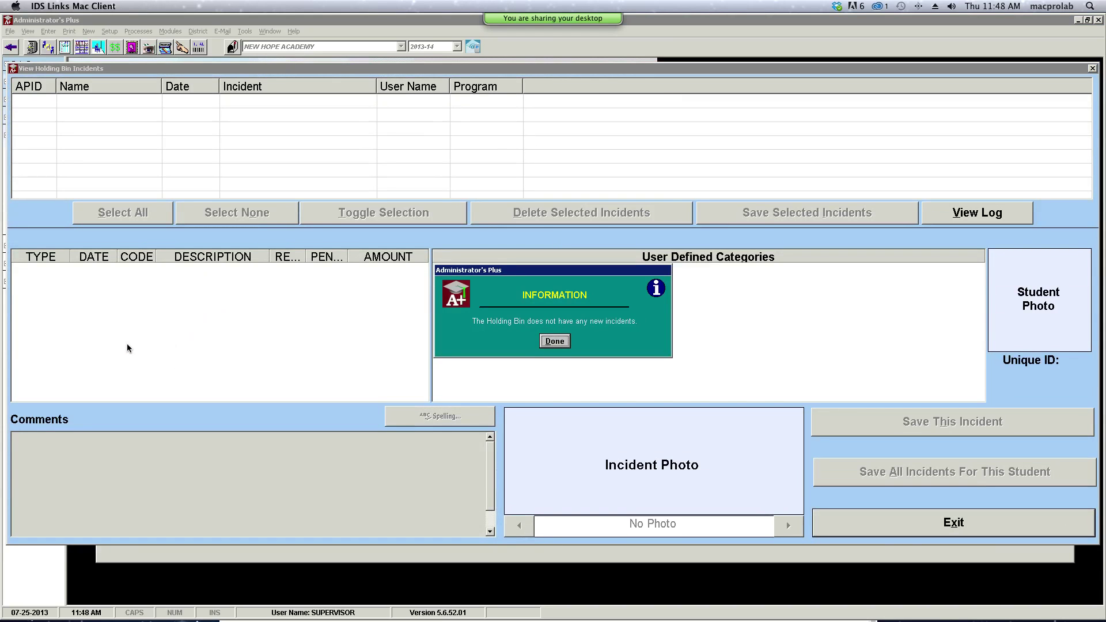
- Dismiss the notice that the Holding Bin has no new incidents
left_click(554, 341)
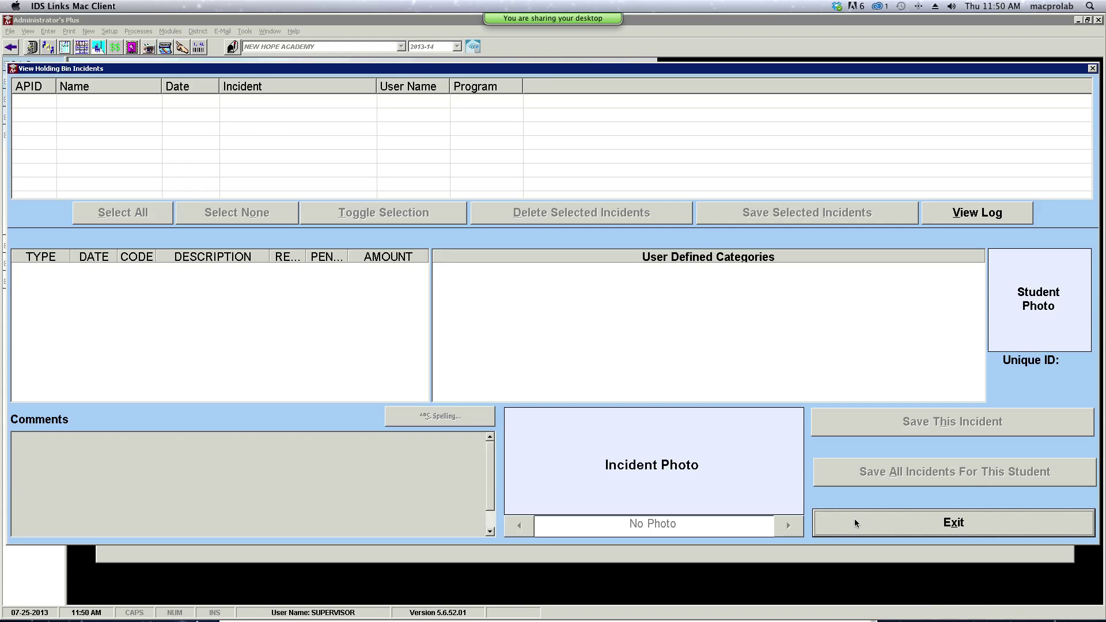
- Exit the Holding Bin and View and Edit Incidents, then return to Penalty Reps
left_click(856, 517)
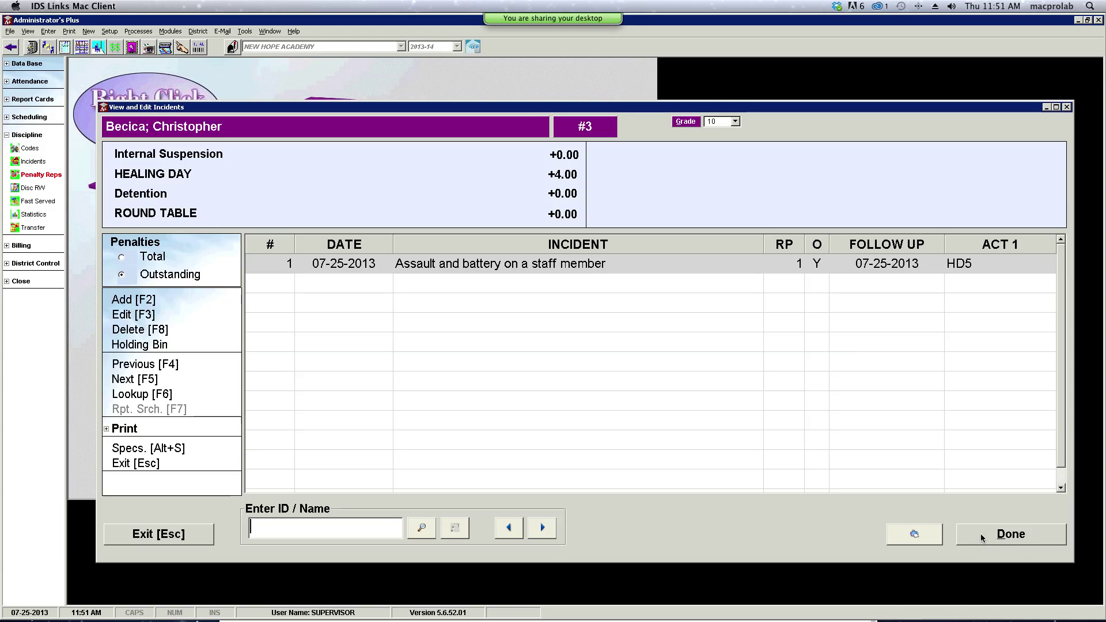
left_click(135, 533)
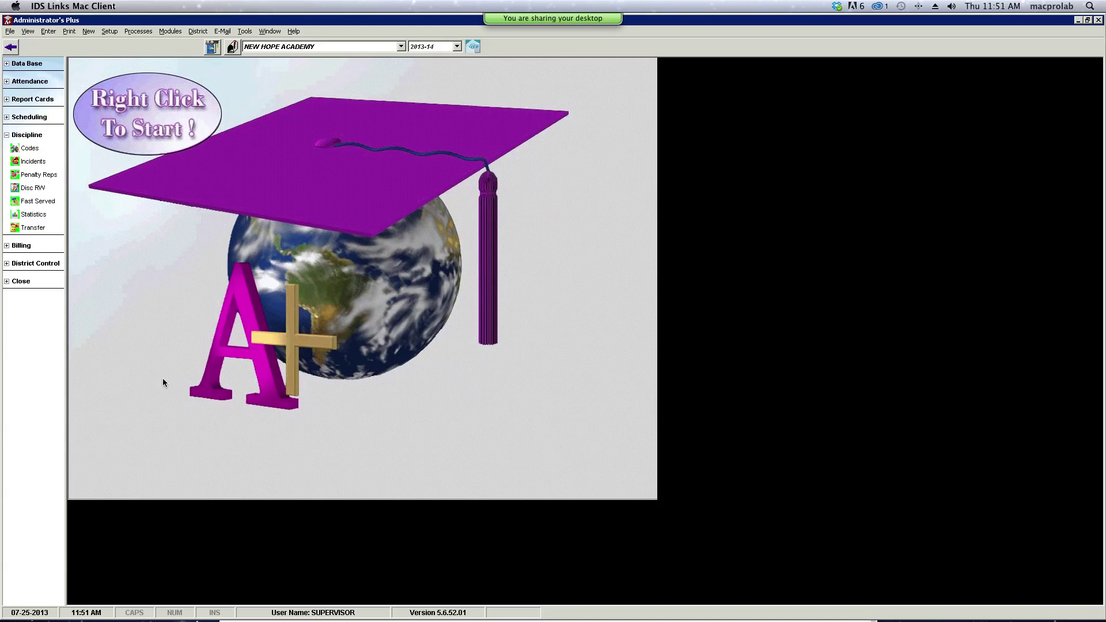
left_click(26, 175)
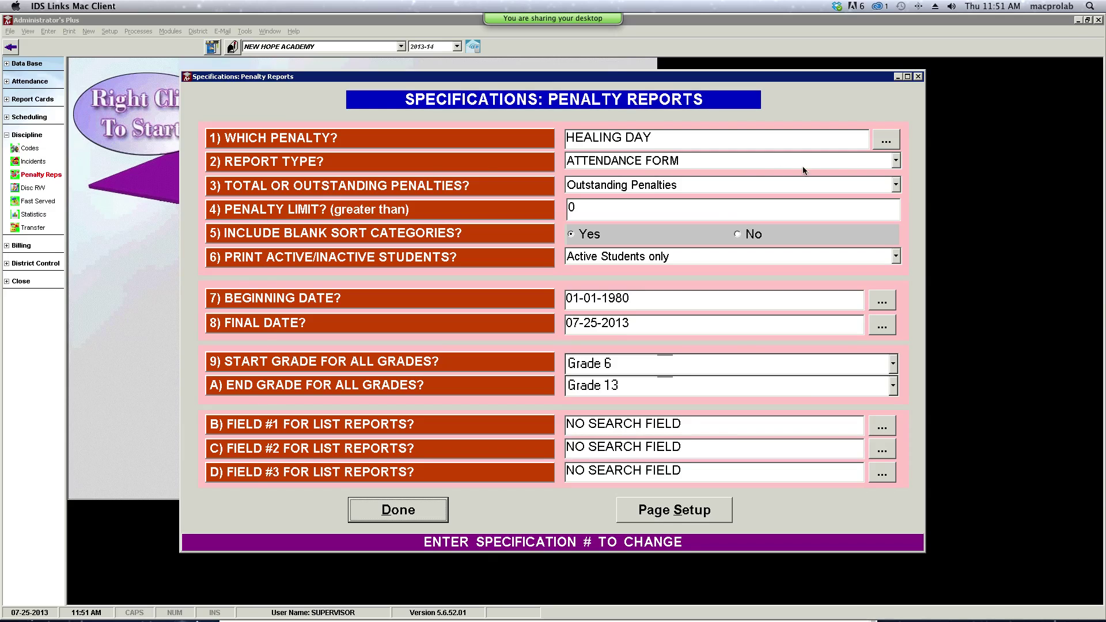
- Set the report type to LIST and the penalty limit to 3
left_click(897, 163)
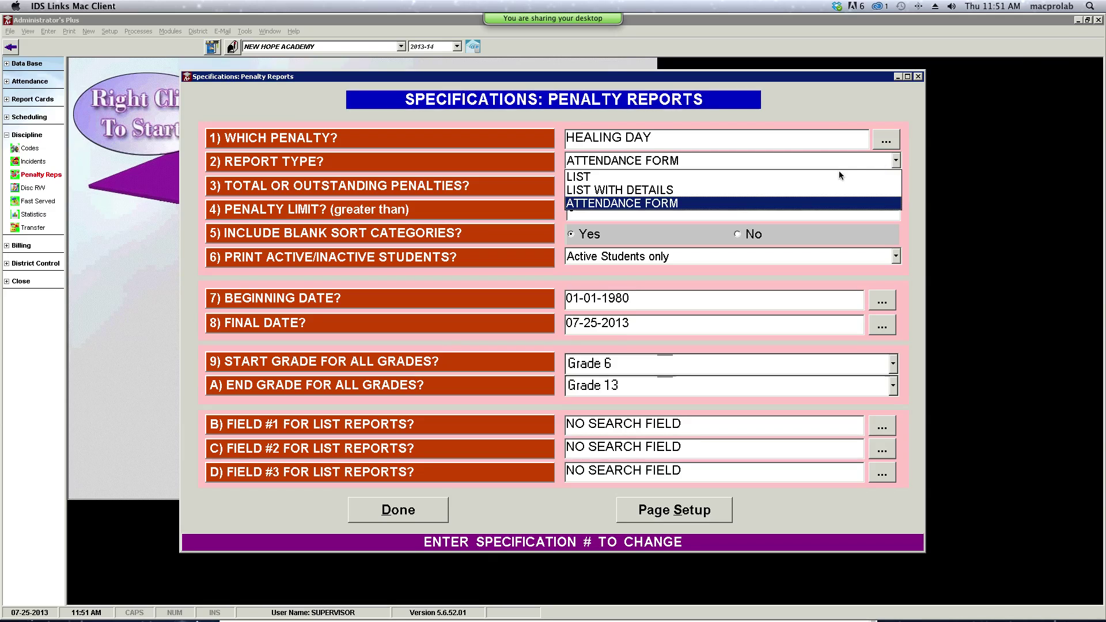
left_click(800, 177)
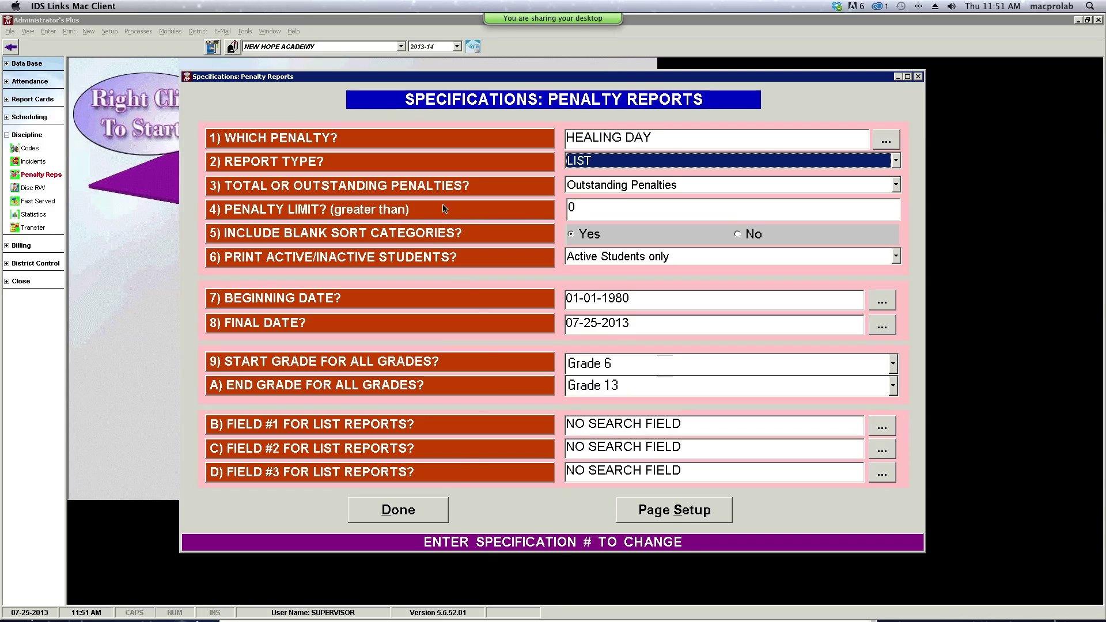
left_click(587, 231)
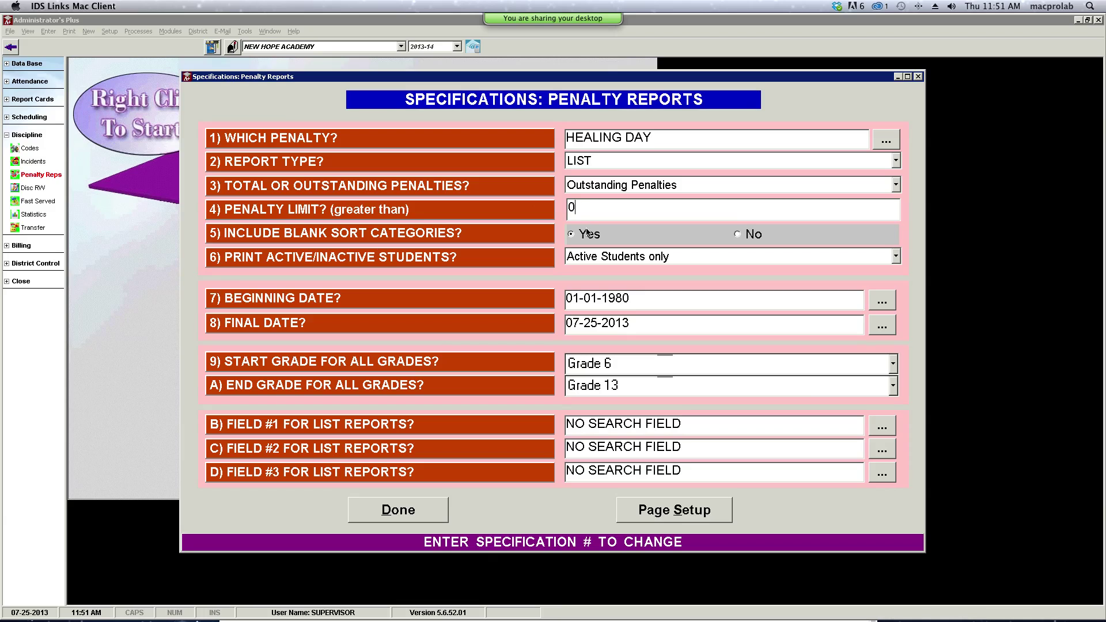
key("BackSpace")
type("3")
- Set the first two extra list fields to PARENT/GUARDIAN and District
left_click(881, 426)
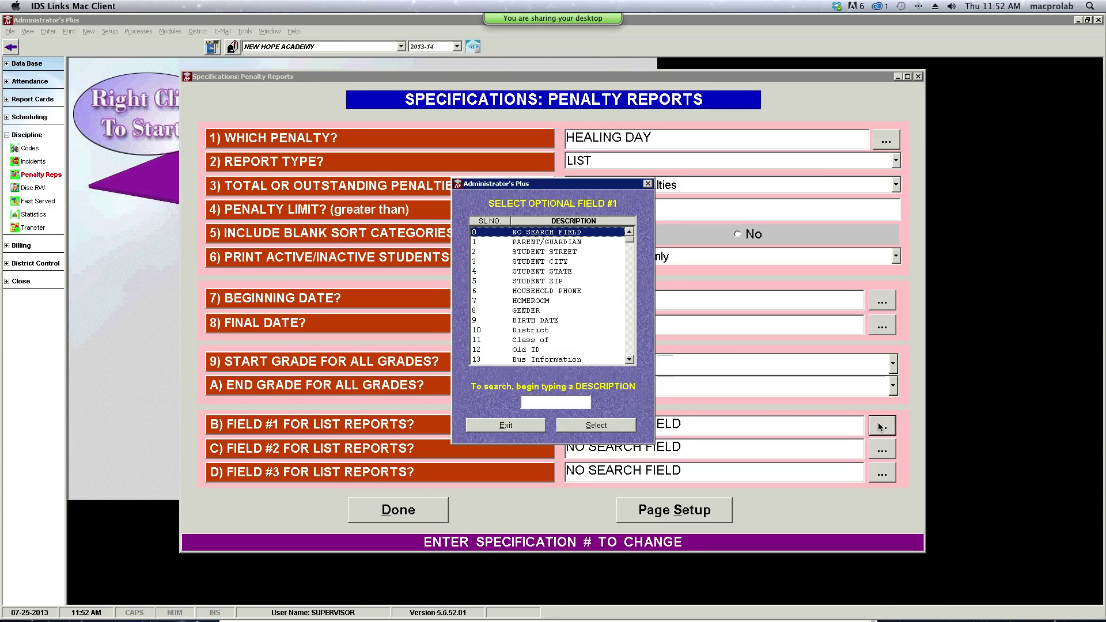
left_click(547, 243)
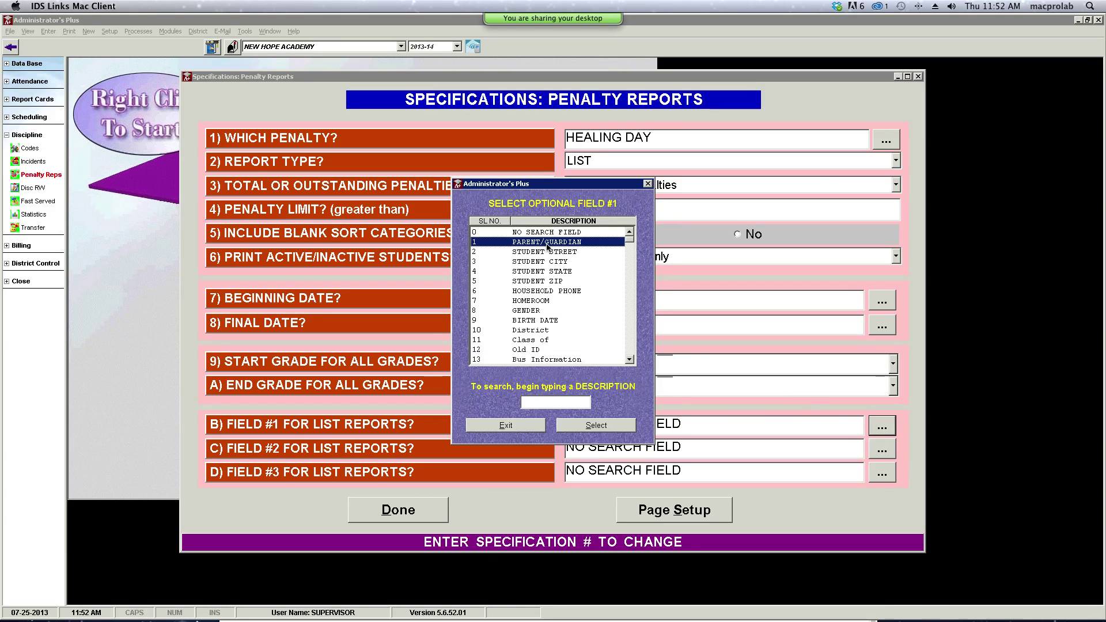
left_click(589, 427)
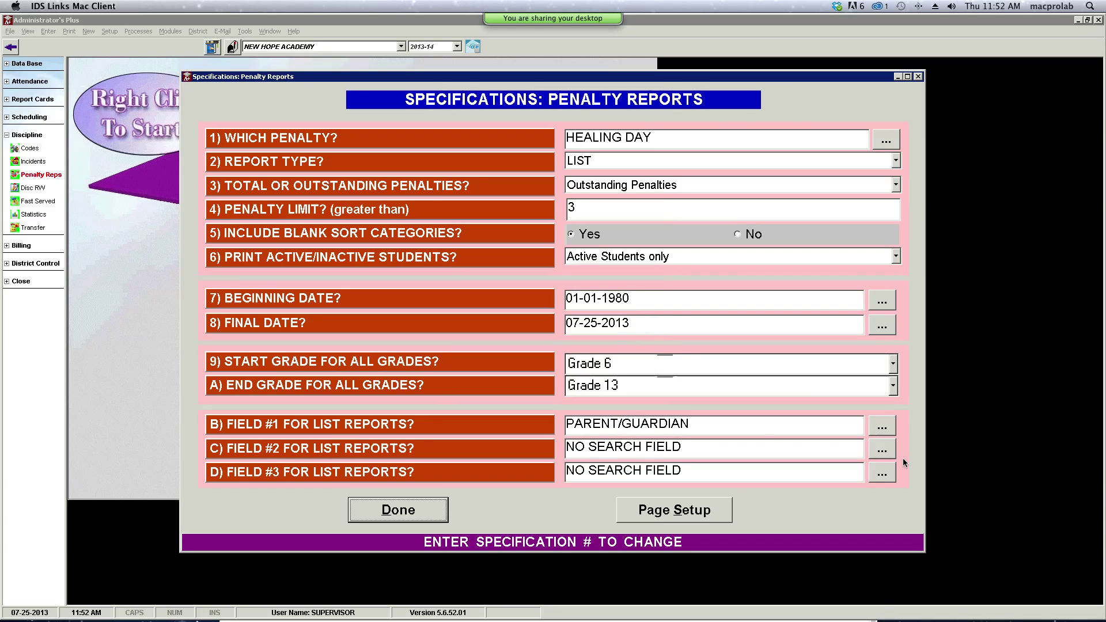
left_click(882, 450)
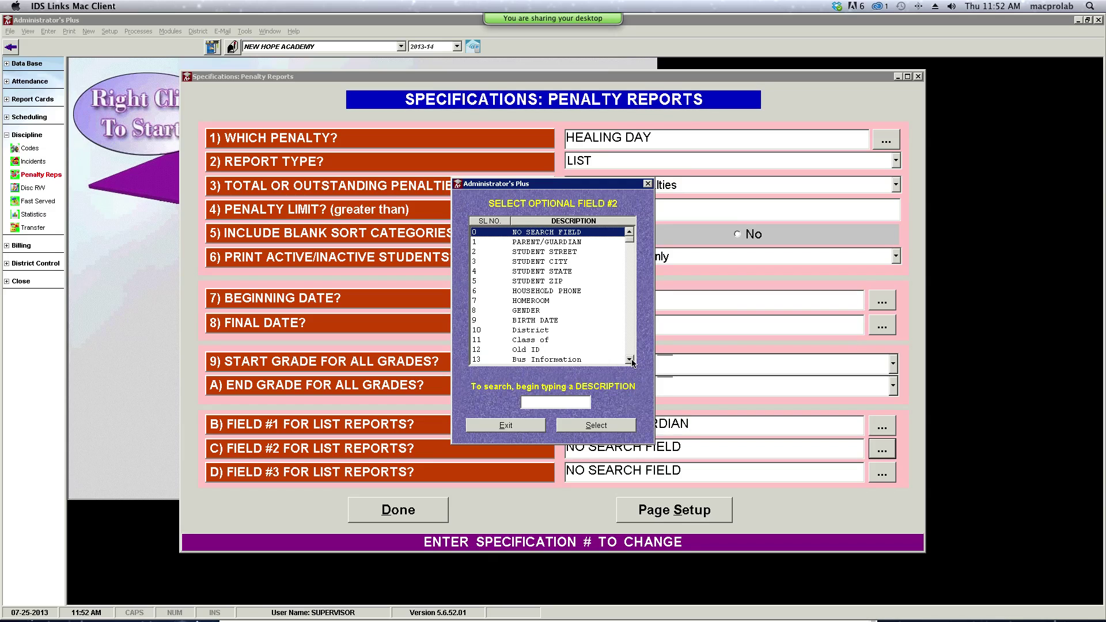
left_click(538, 331)
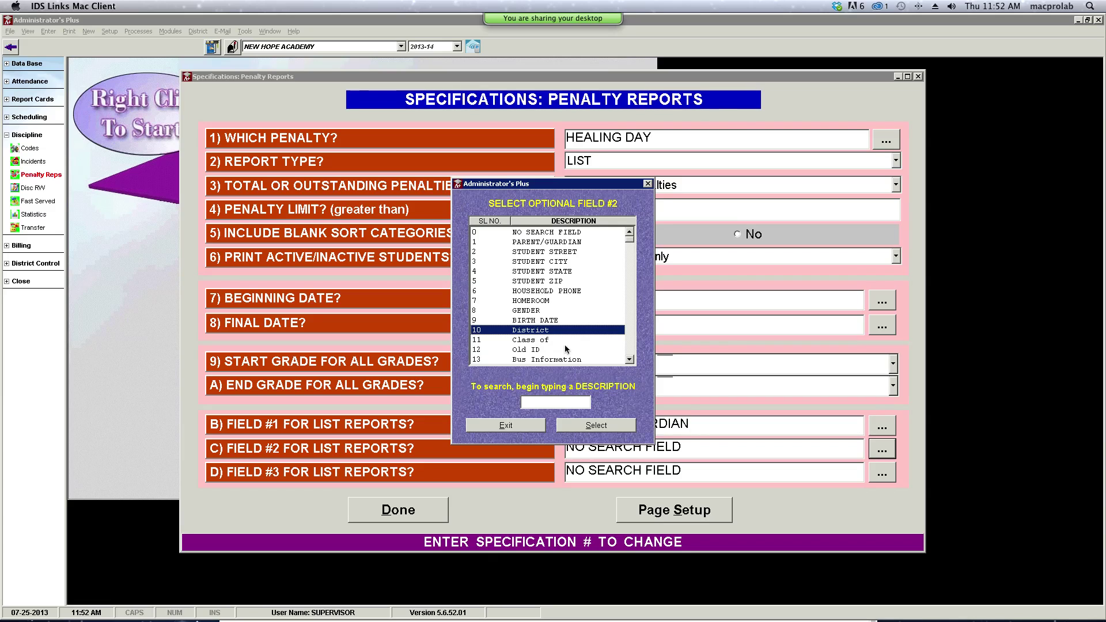
left_click(597, 426)
- Set the third extra field to HOUSEHOLD PHONE and finish the report specifications
left_click(881, 472)
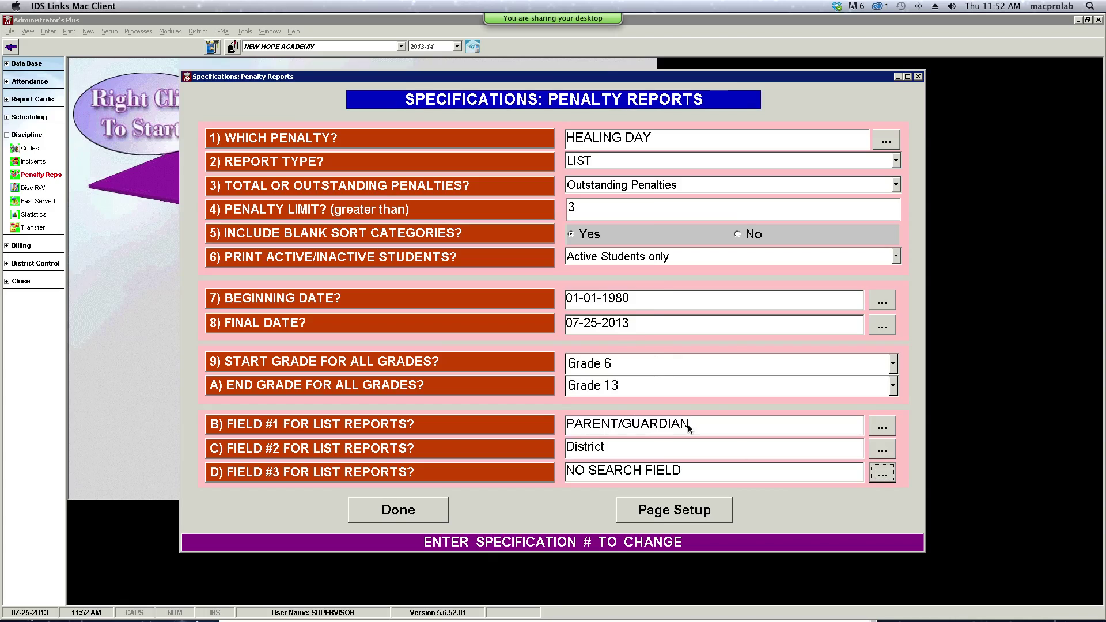
left_click(628, 360)
left_click(629, 360)
left_click(629, 361)
left_click(628, 360)
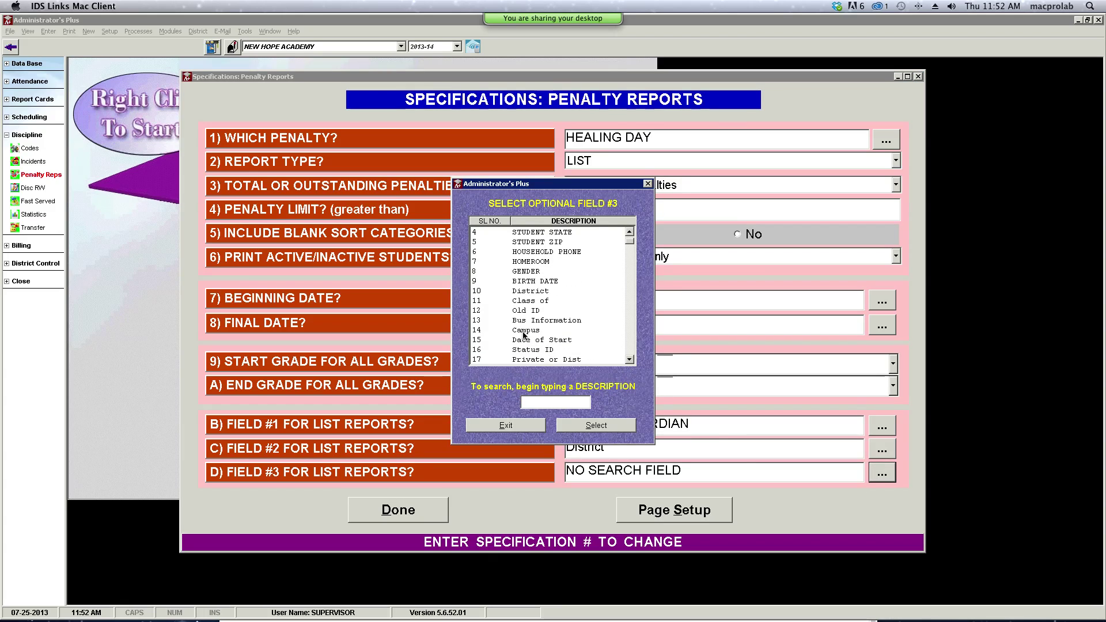
left_click(558, 251)
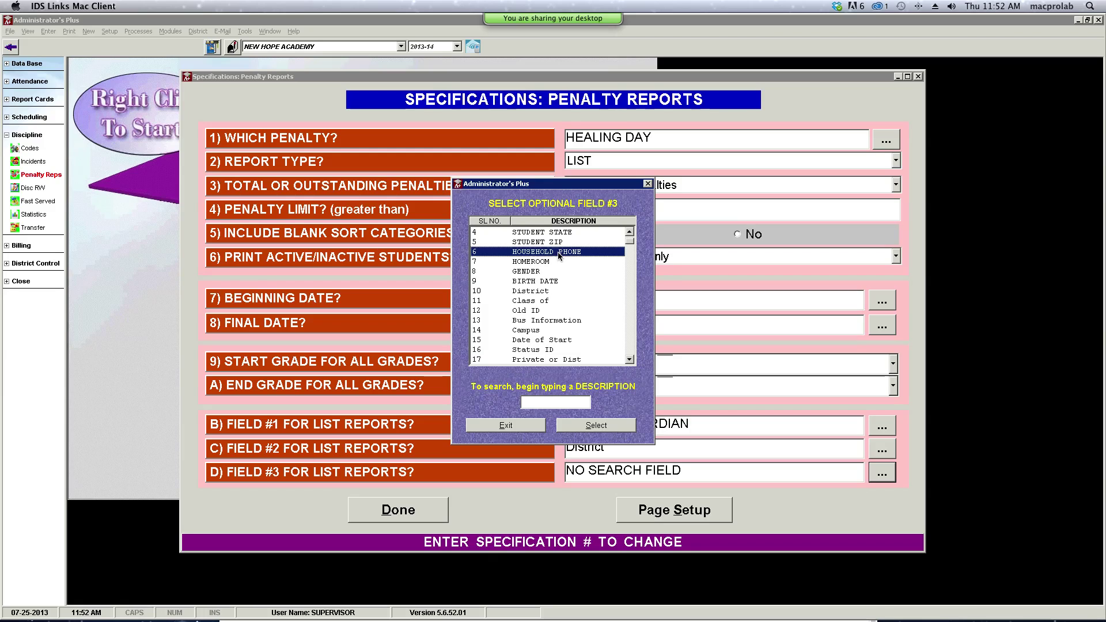
left_click(596, 425)
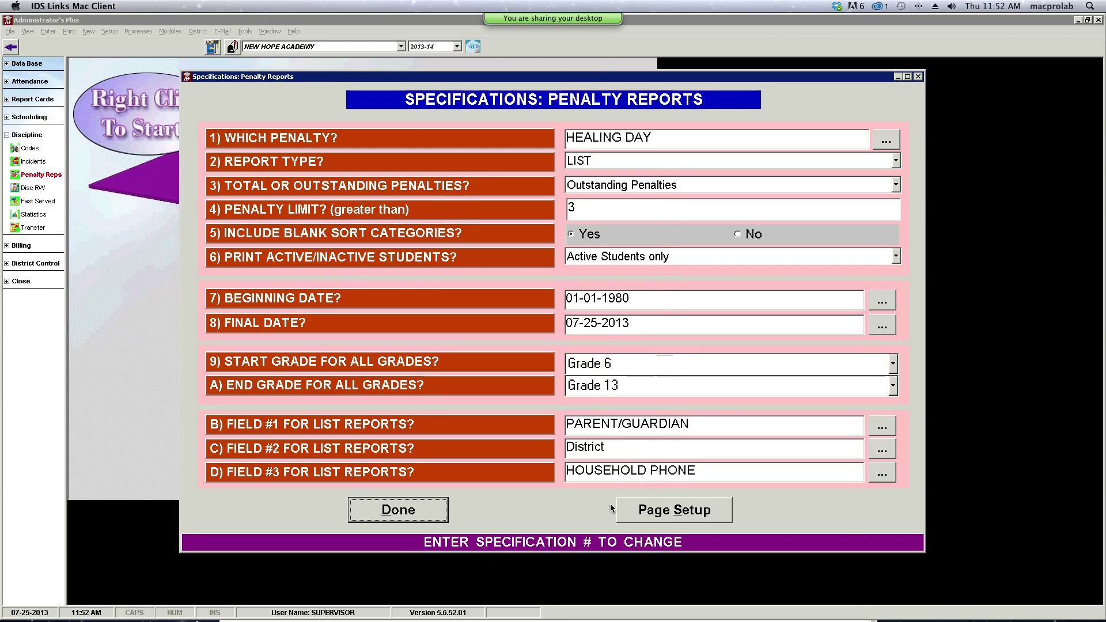
left_click(380, 513)
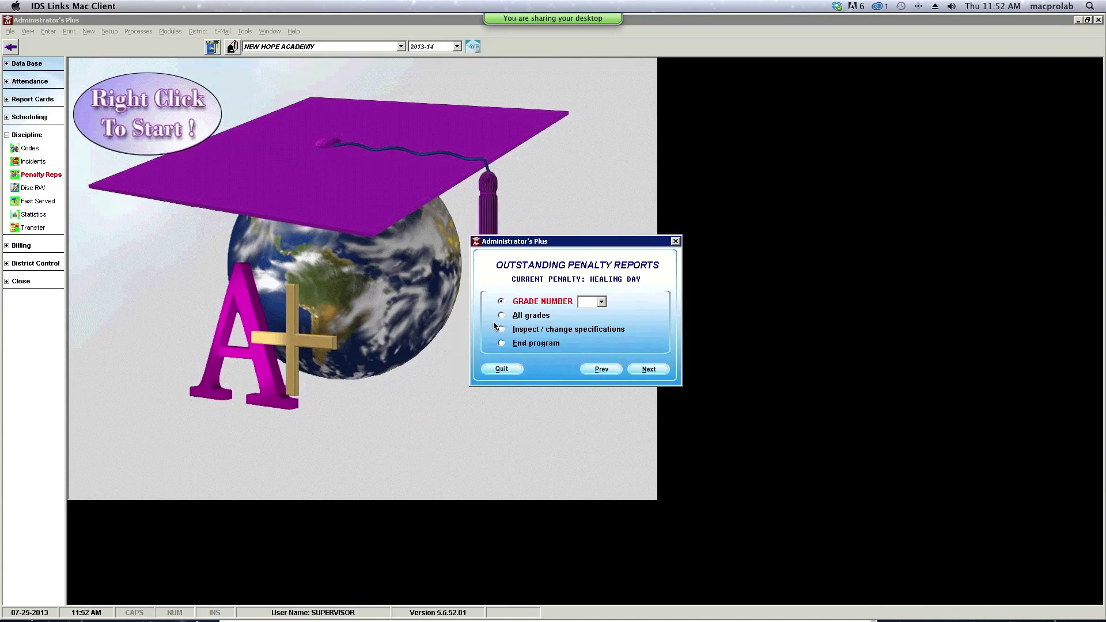
- Generate the Healing Day penalty list for all grades and all students alphabetically, then close the preview
left_click(501, 316)
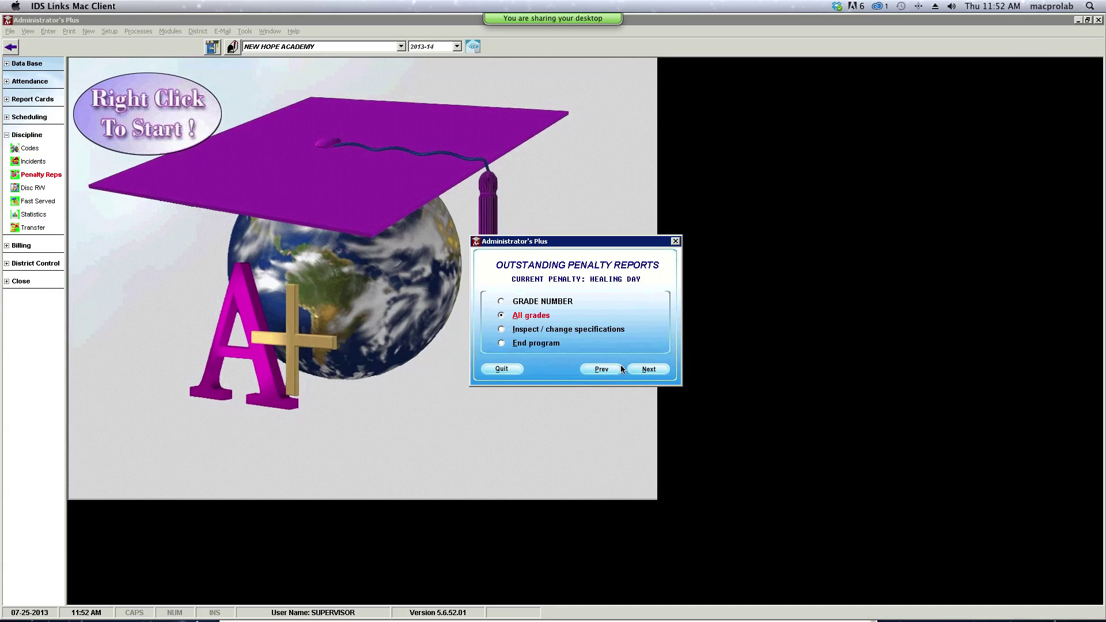
left_click(646, 369)
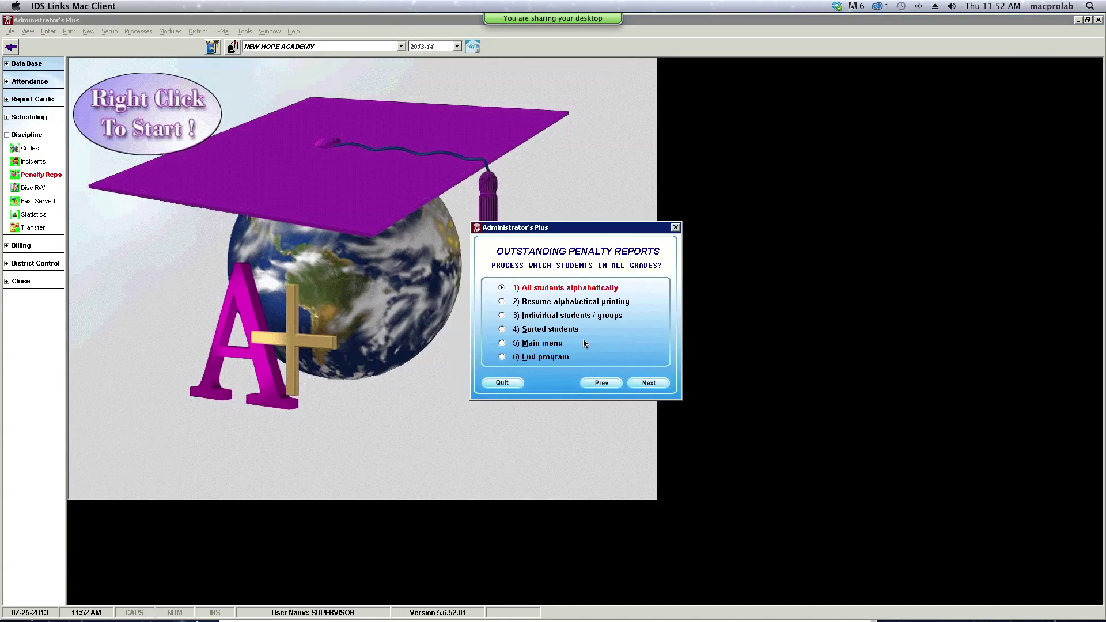
left_click(650, 383)
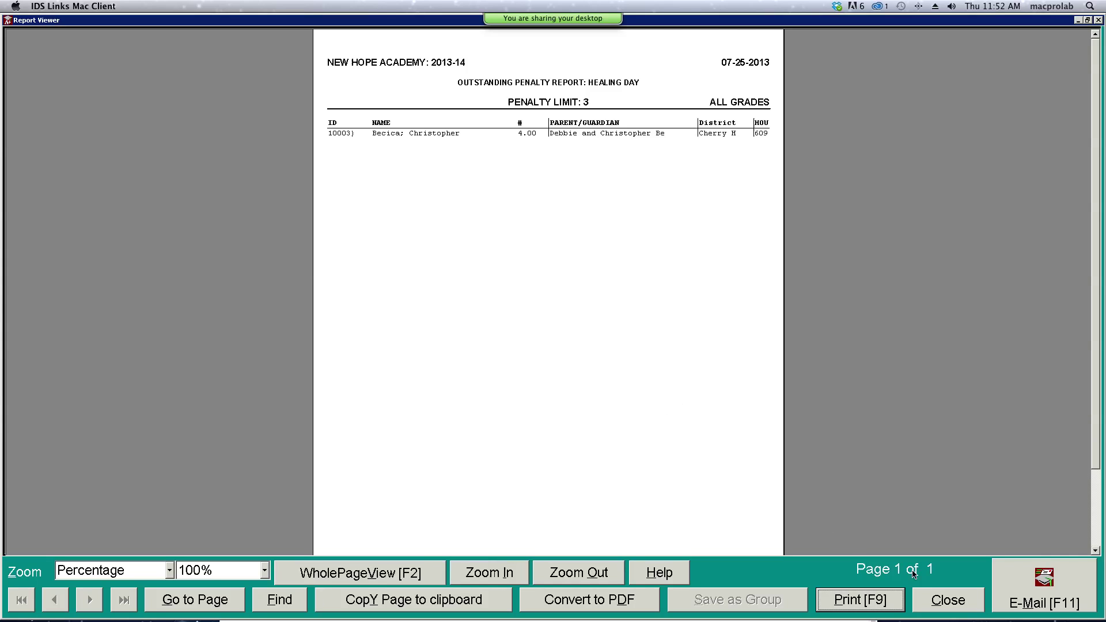
left_click(951, 600)
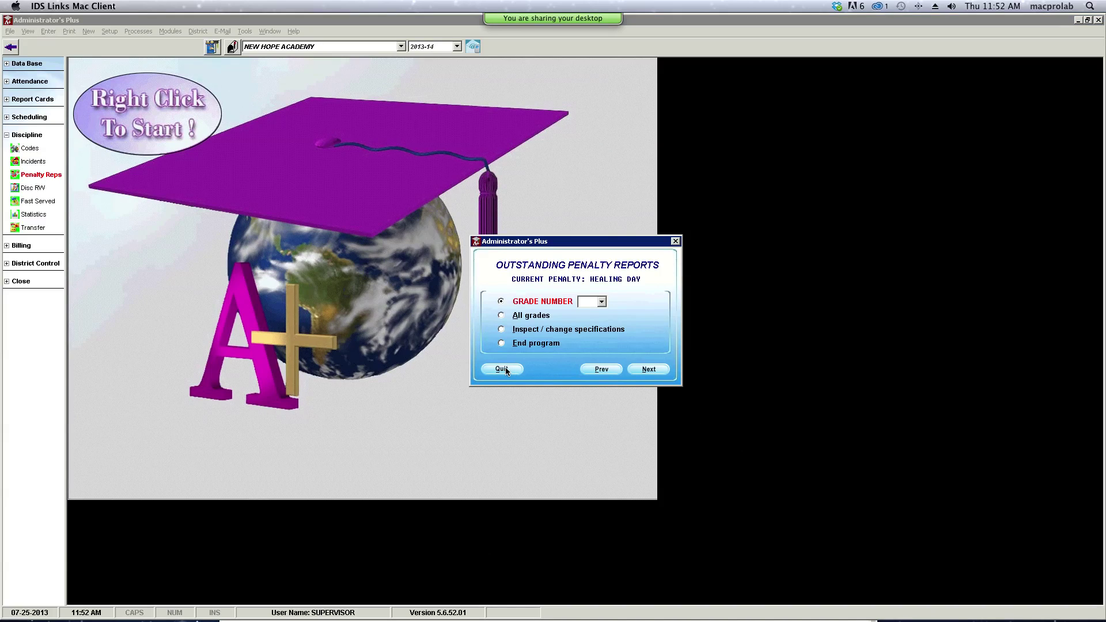
- Reopen the penalty report specifications and set the page to landscape on Letter/ANSI A paper
left_click(502, 330)
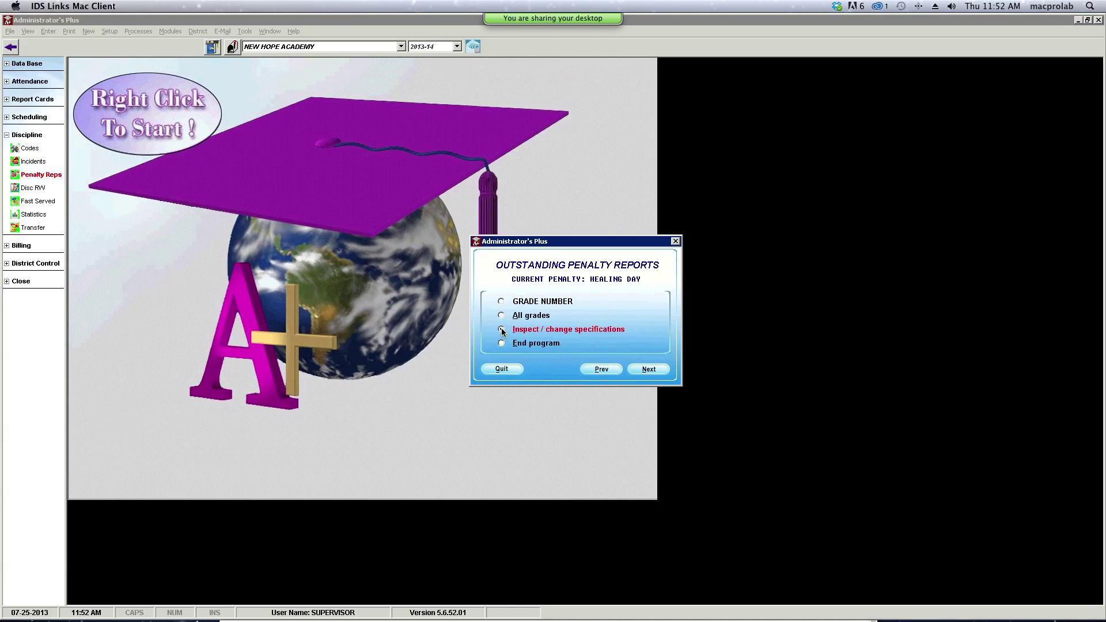
left_click(662, 373)
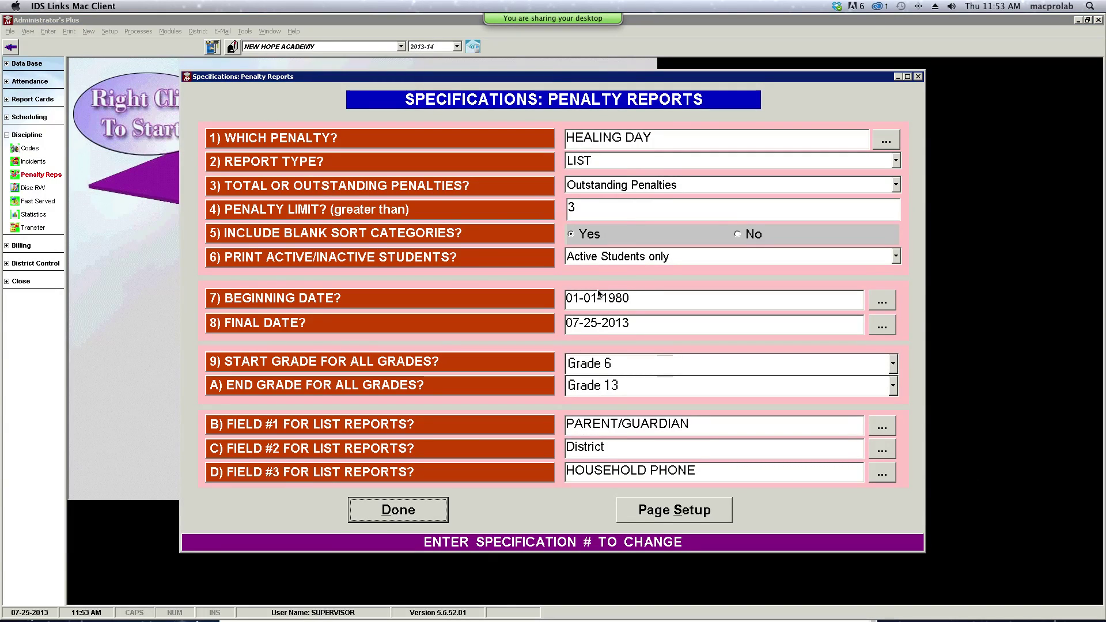
left_click(698, 508)
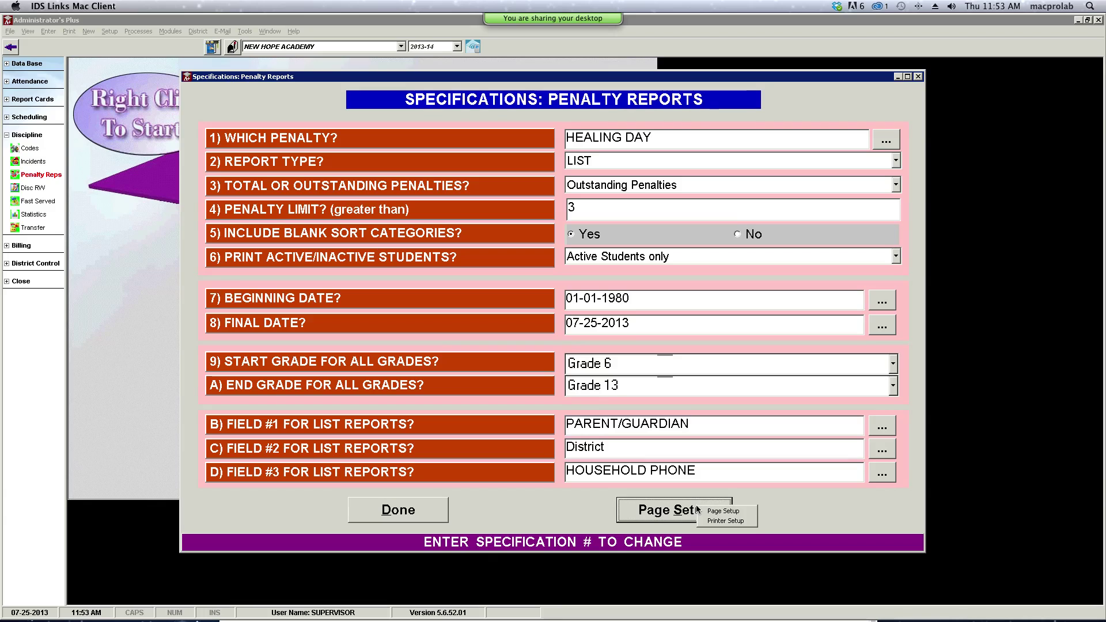
left_click(728, 519)
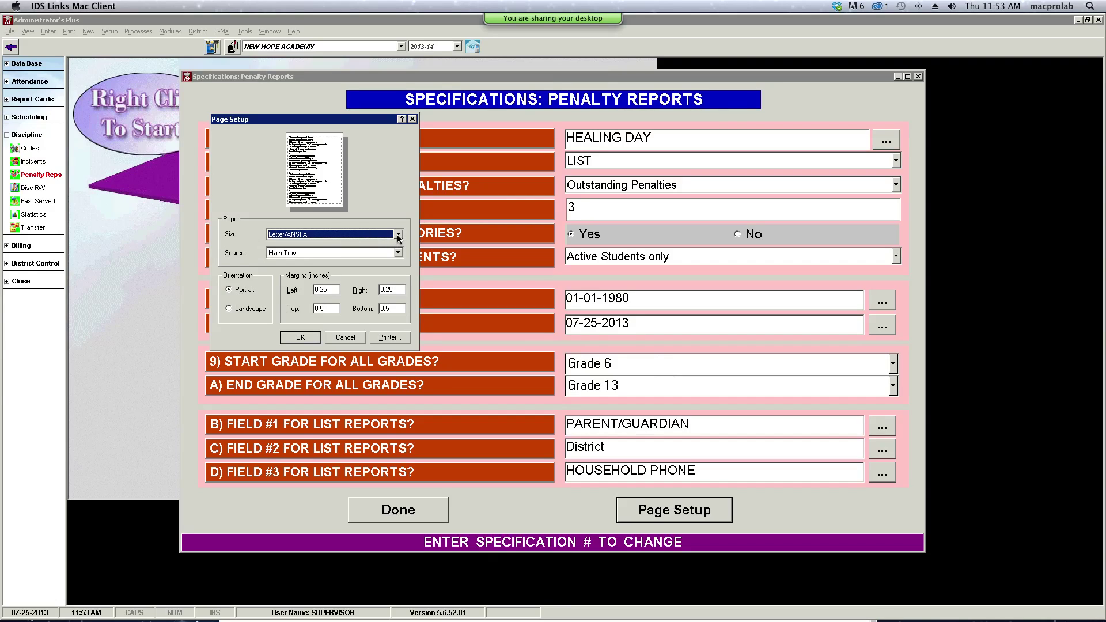
left_click(398, 236)
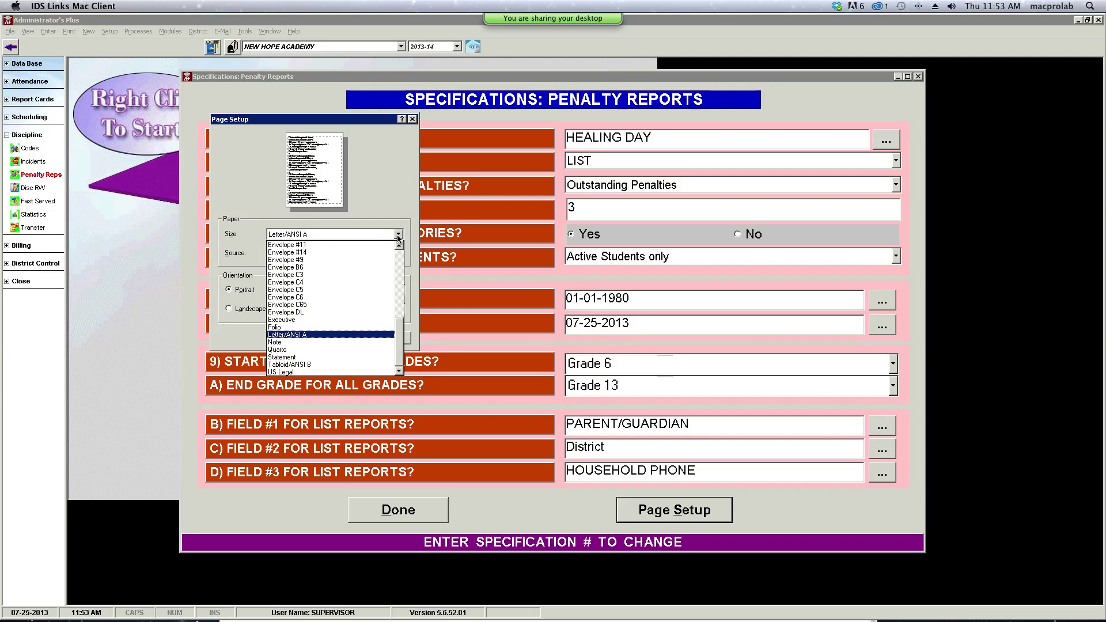
left_click(398, 235)
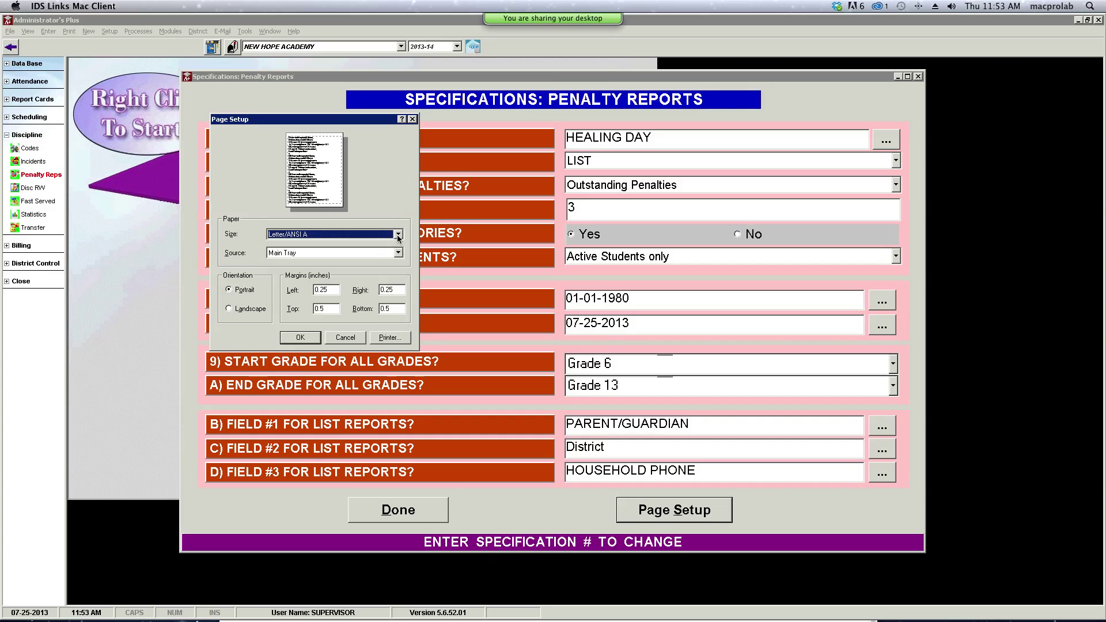
left_click(241, 309)
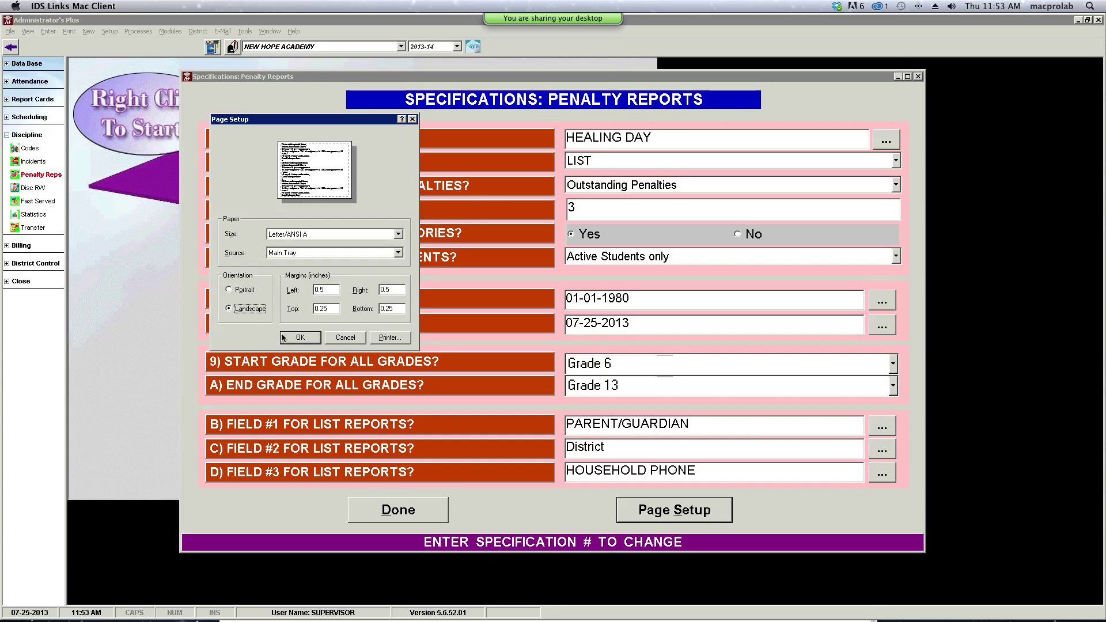
left_click(299, 339)
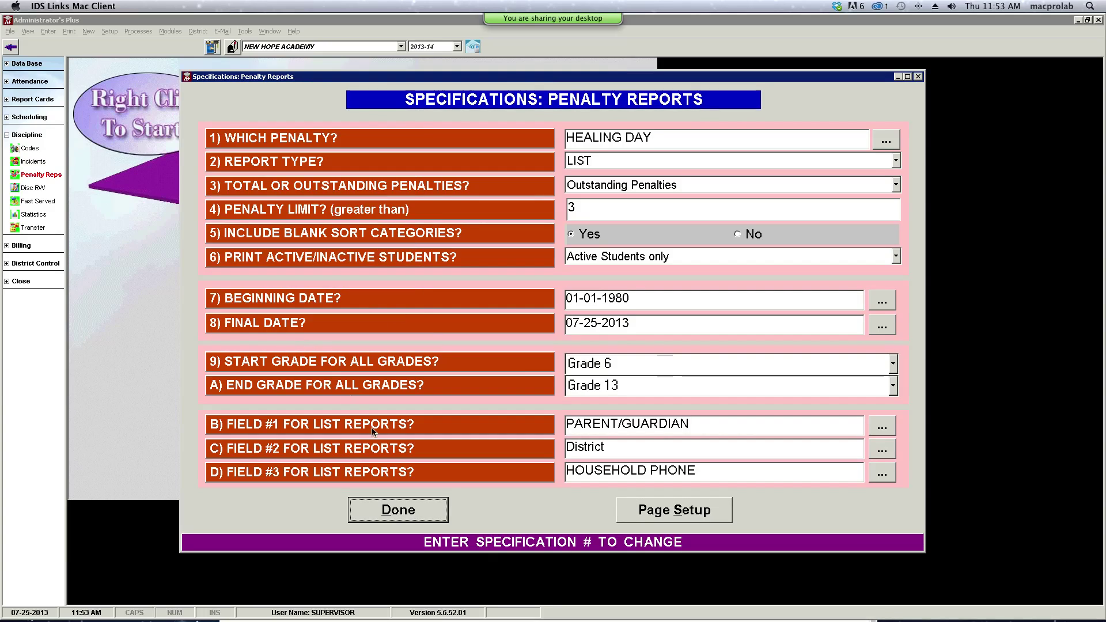
left_click(414, 516)
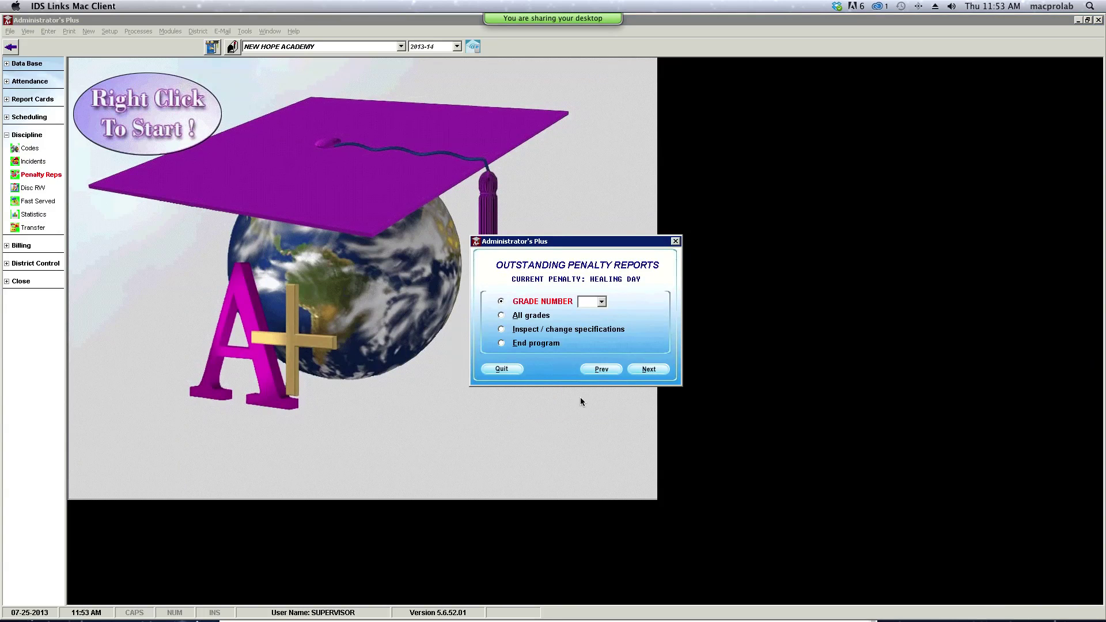
- Rerun the penalty report for all grades and all students, close it, and quit penalty reports
left_click(535, 321)
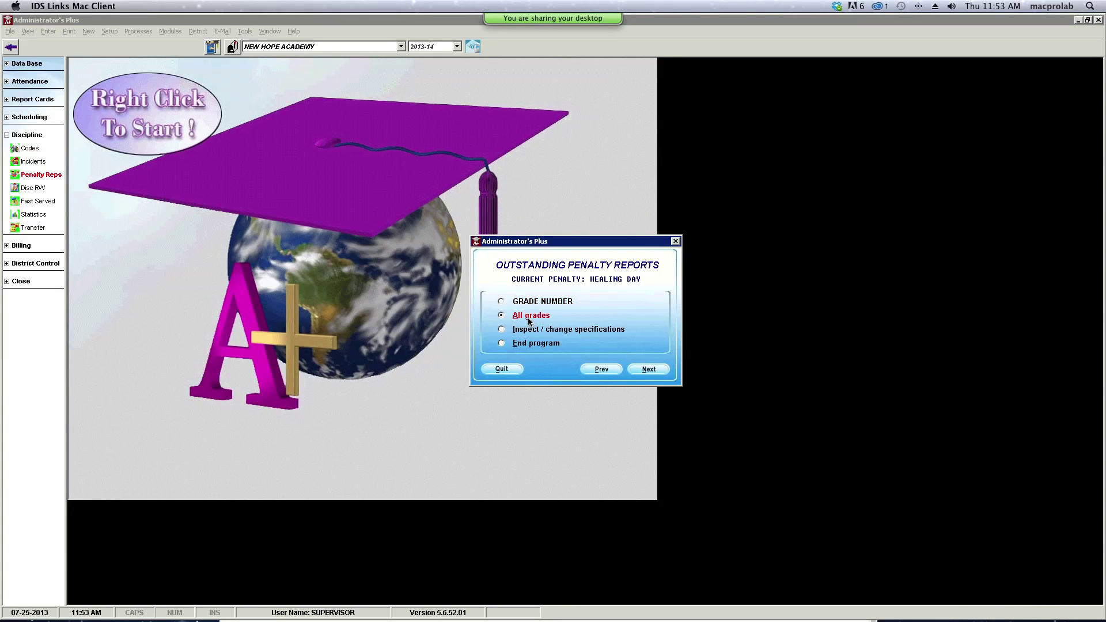
left_click(638, 375)
left_click(642, 384)
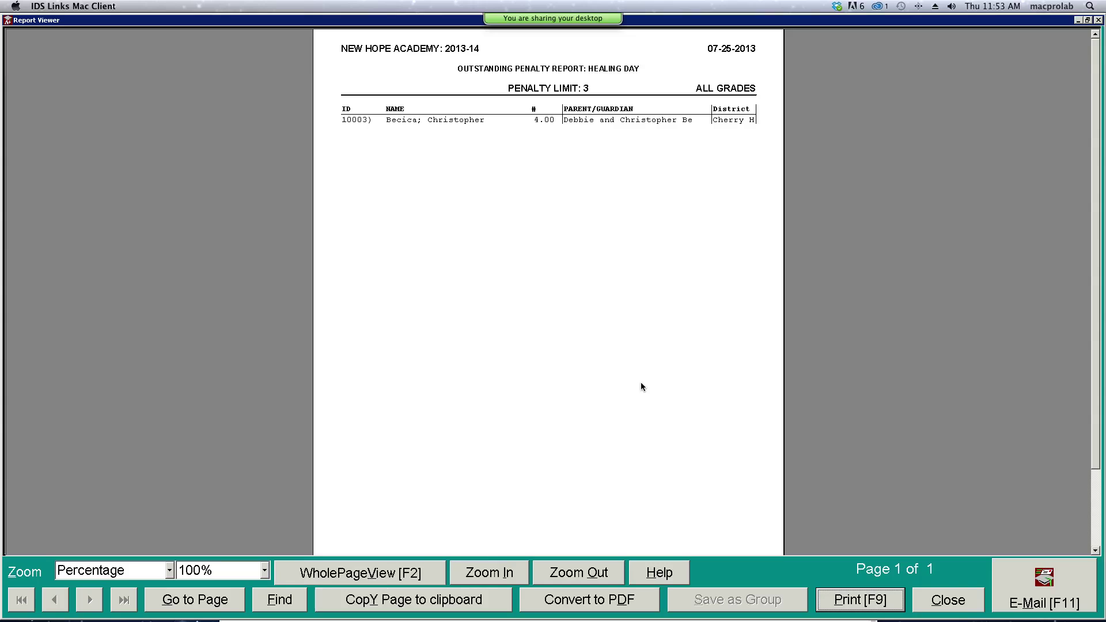
left_click(948, 600)
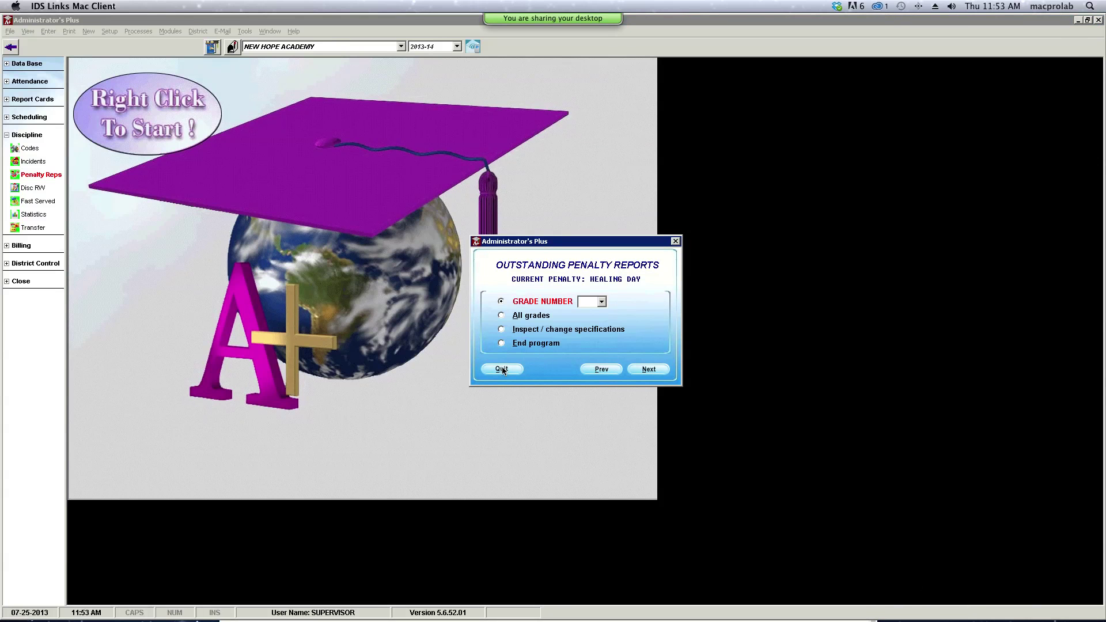
left_click(502, 370)
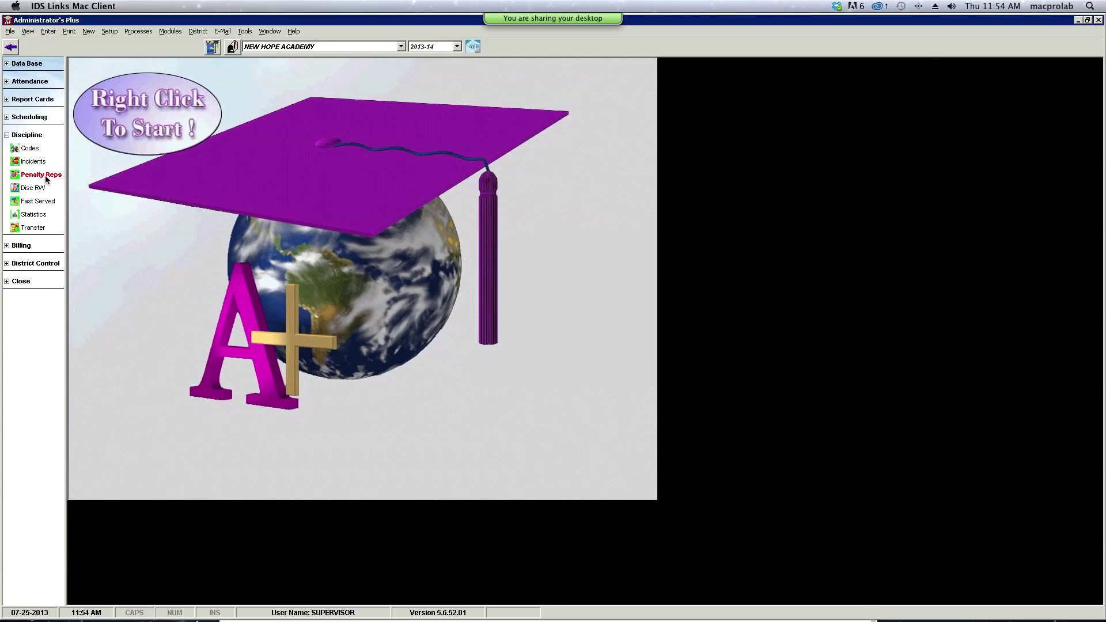
- Change the penalty report type to LIST WITH DETAILS and accept the specifications
left_click(46, 178)
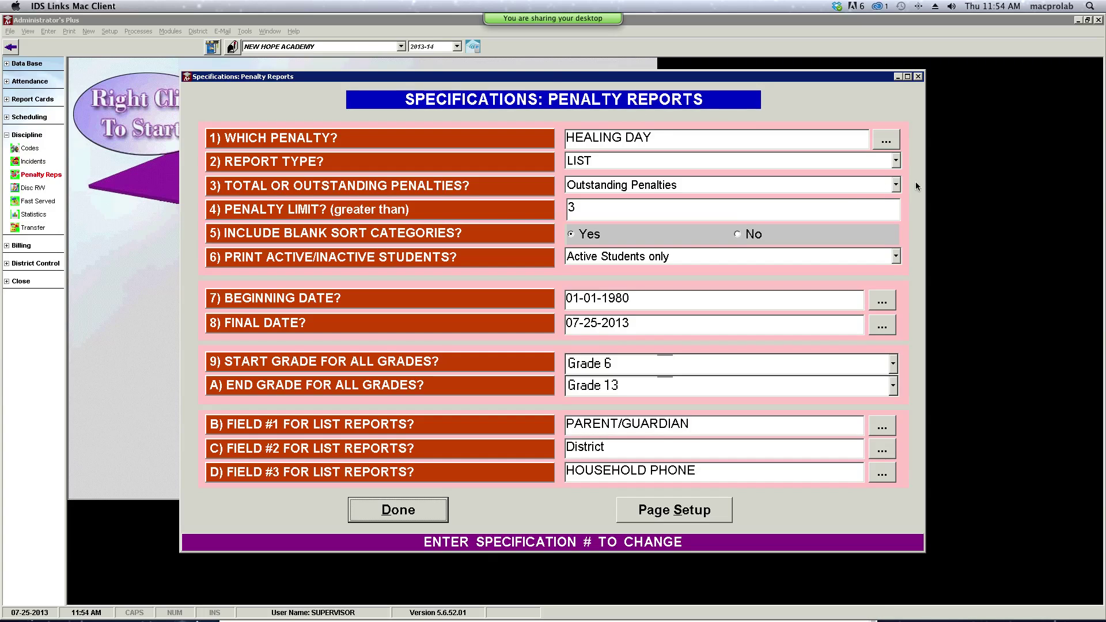
left_click(897, 162)
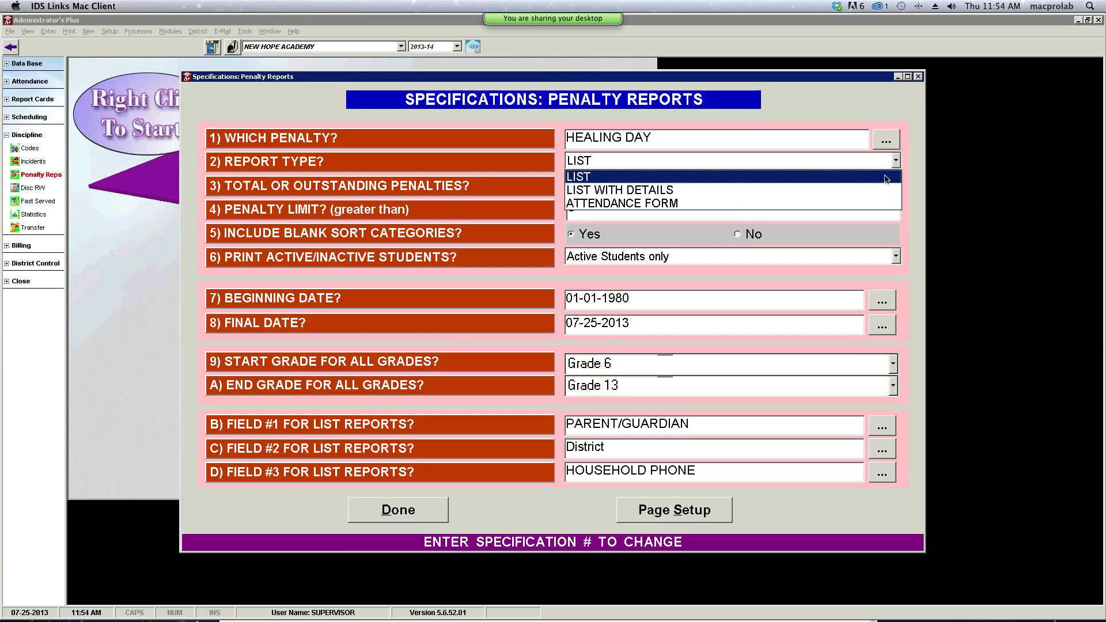
left_click(875, 194)
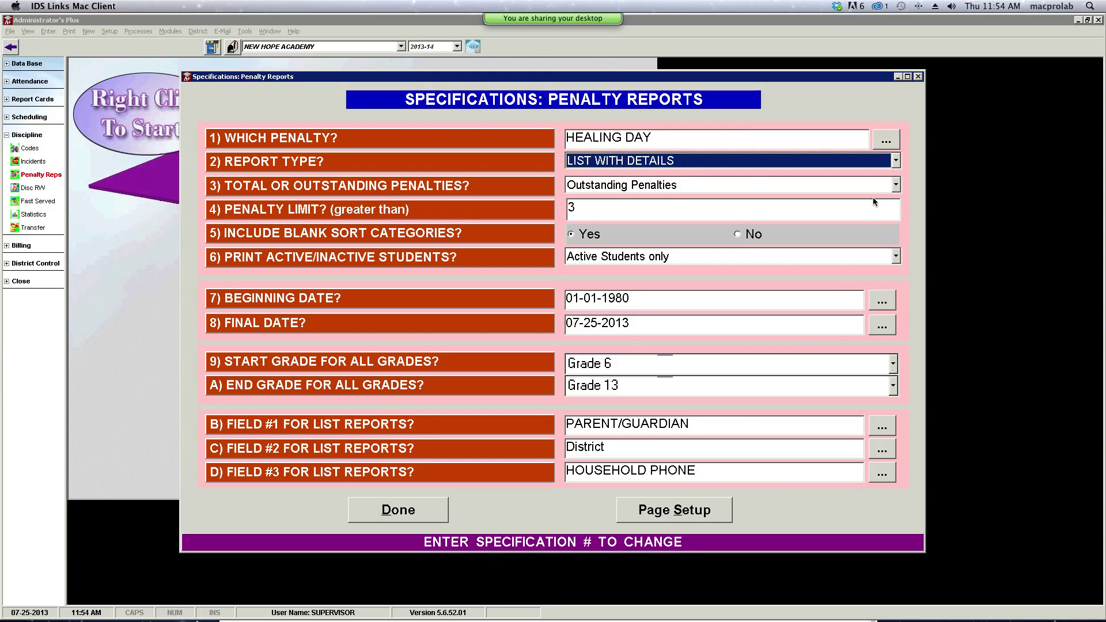
left_click(411, 513)
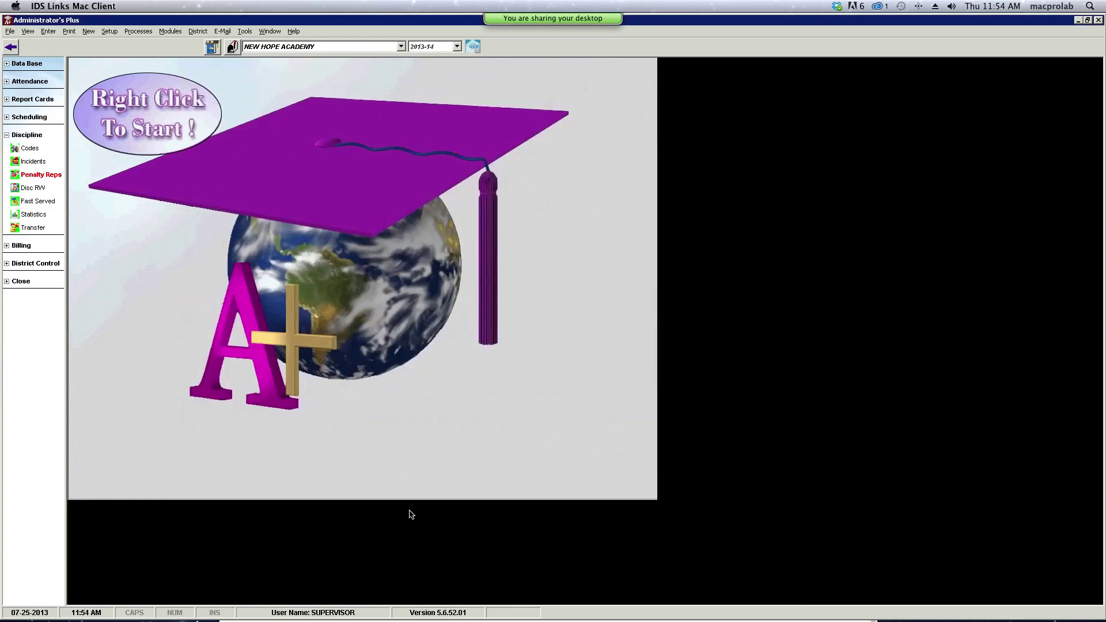
- Generate the detailed penalty report for all grades, close it, and exit penalty reports
left_click(517, 317)
left_click(649, 370)
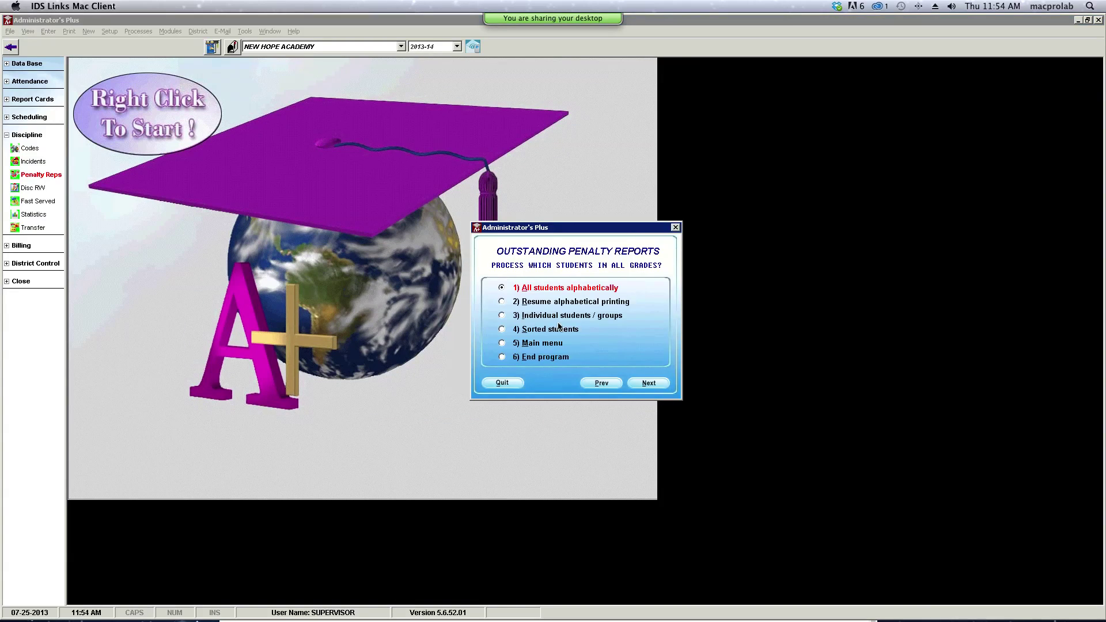
left_click(649, 383)
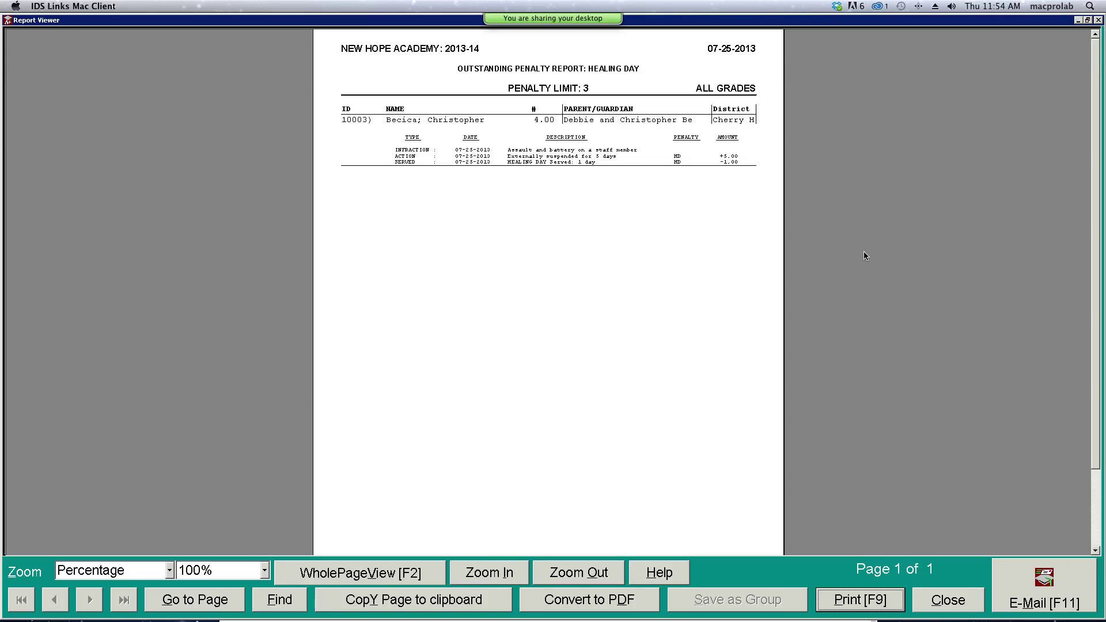
left_click(948, 601)
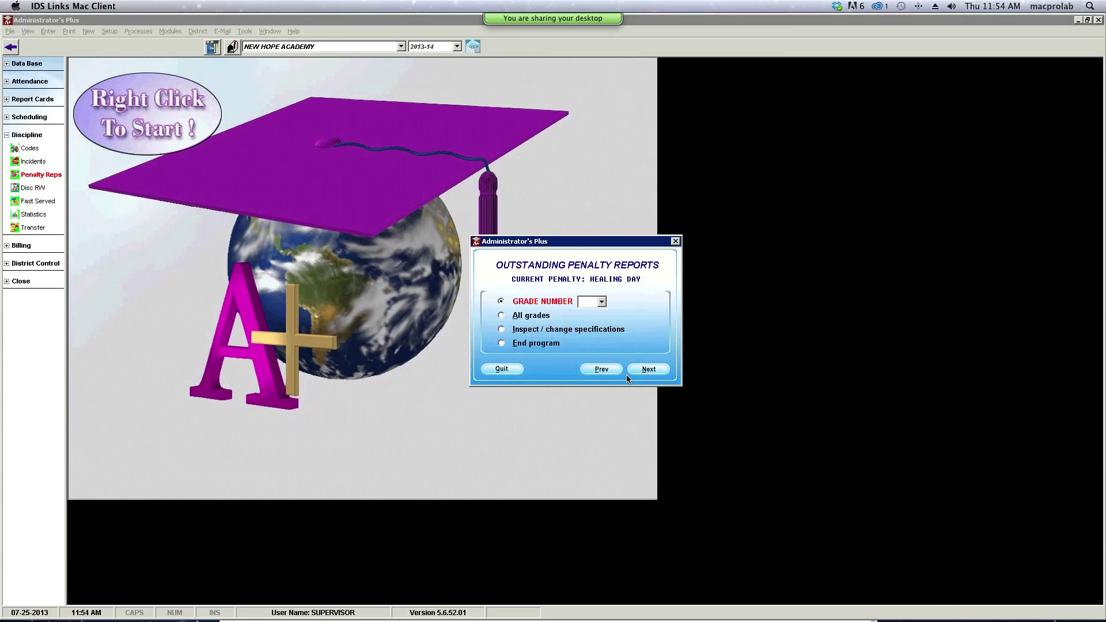
left_click(490, 370)
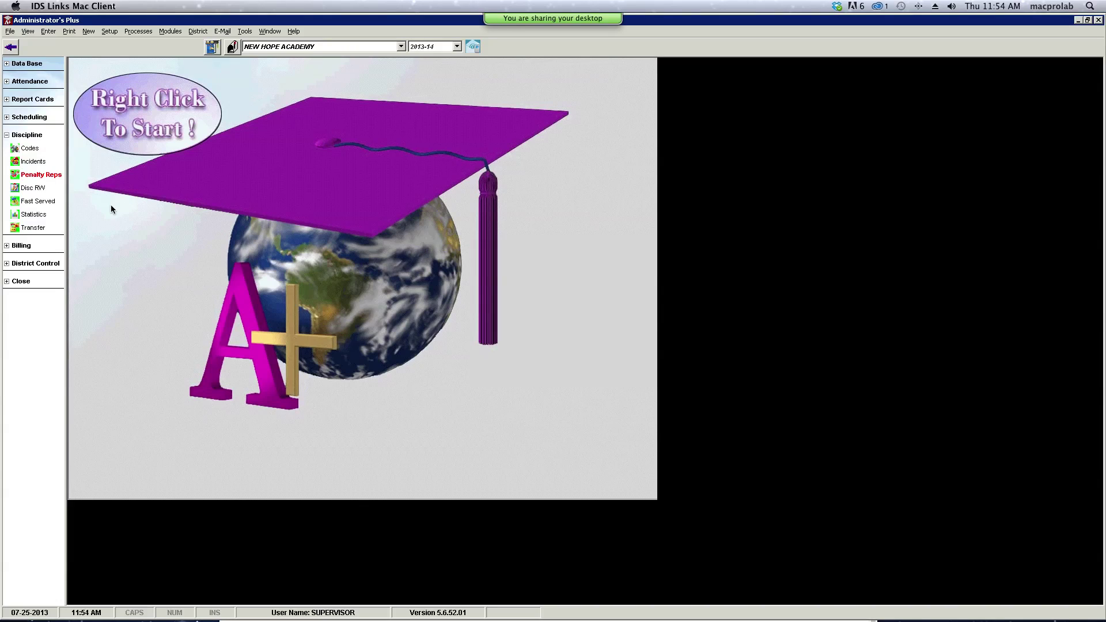
left_click(41, 194)
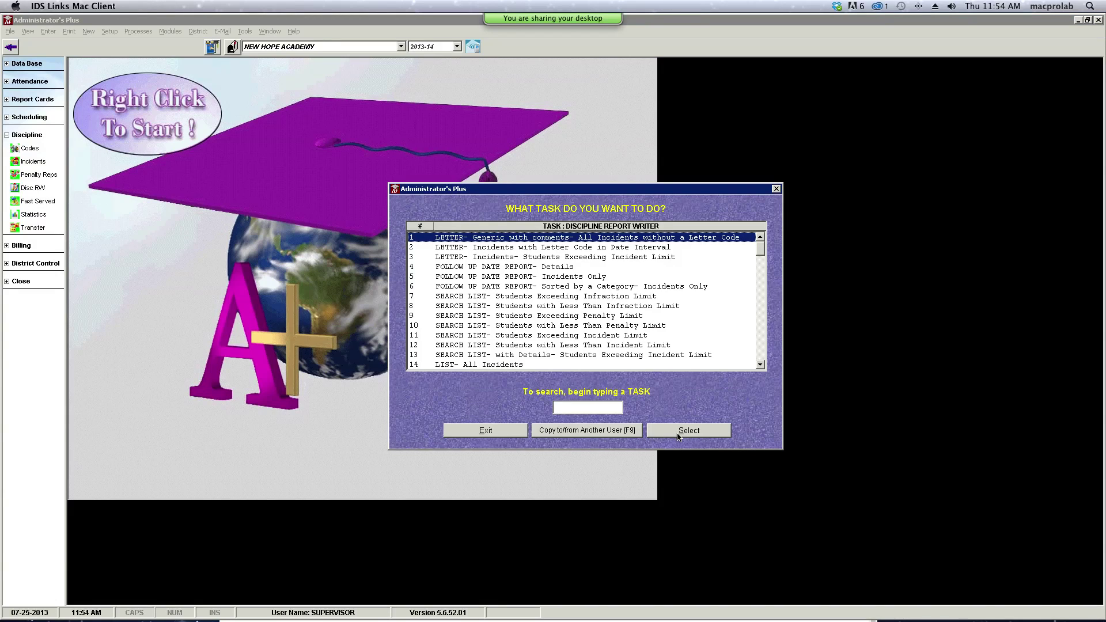
- Choose the FOLLOW UP DATE REPORT- Details task, accept its specifications, and select all grades
left_click(479, 268)
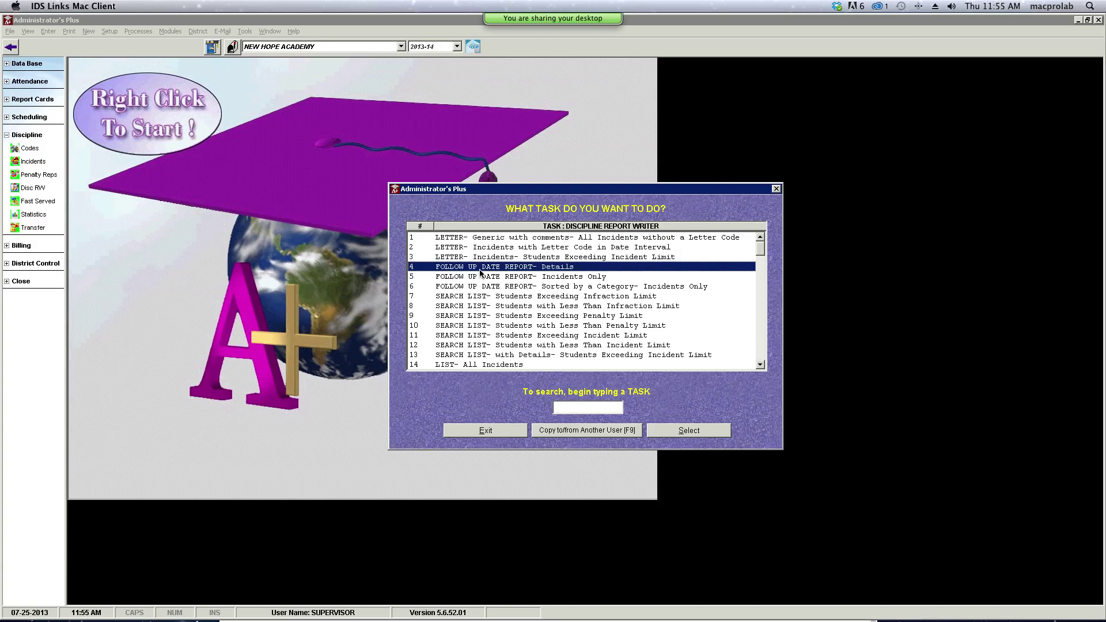
left_click(698, 430)
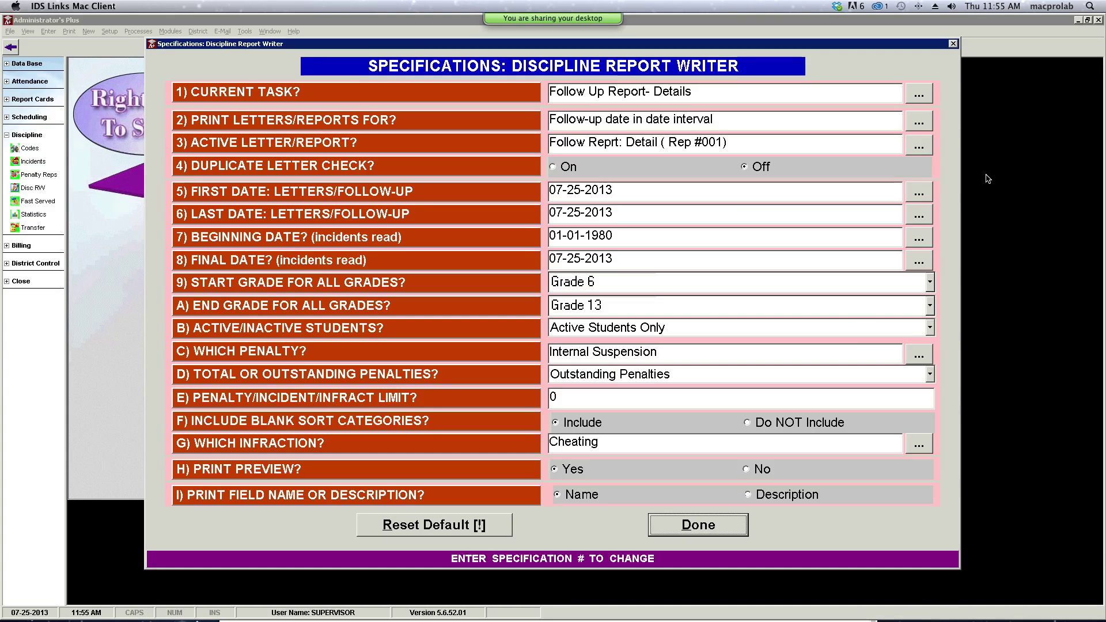
left_click(690, 528)
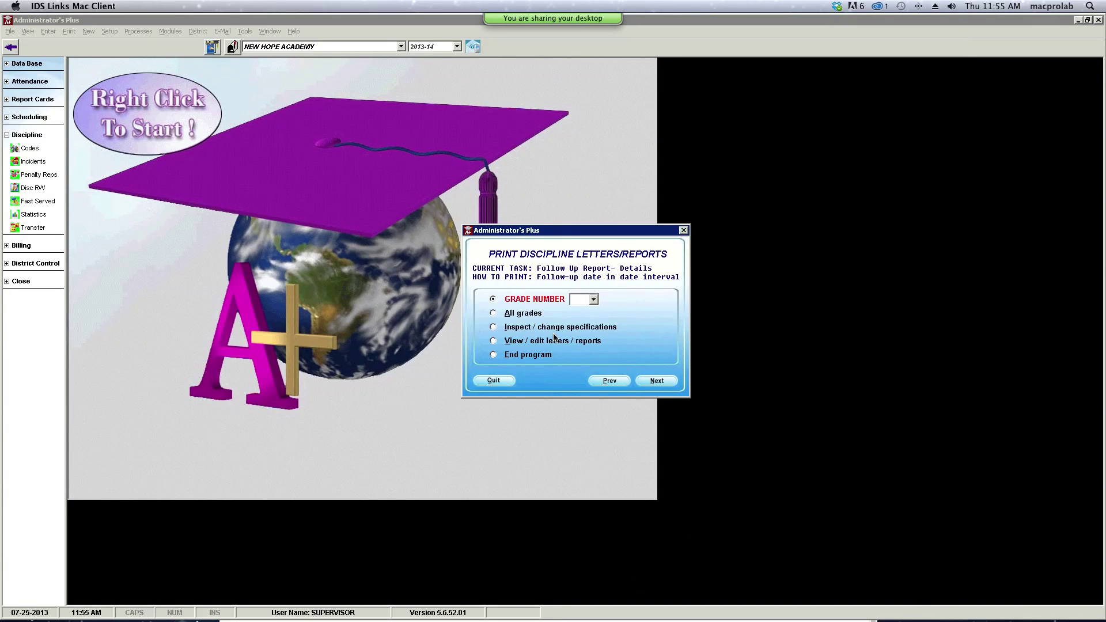
left_click(529, 313)
left_click(656, 384)
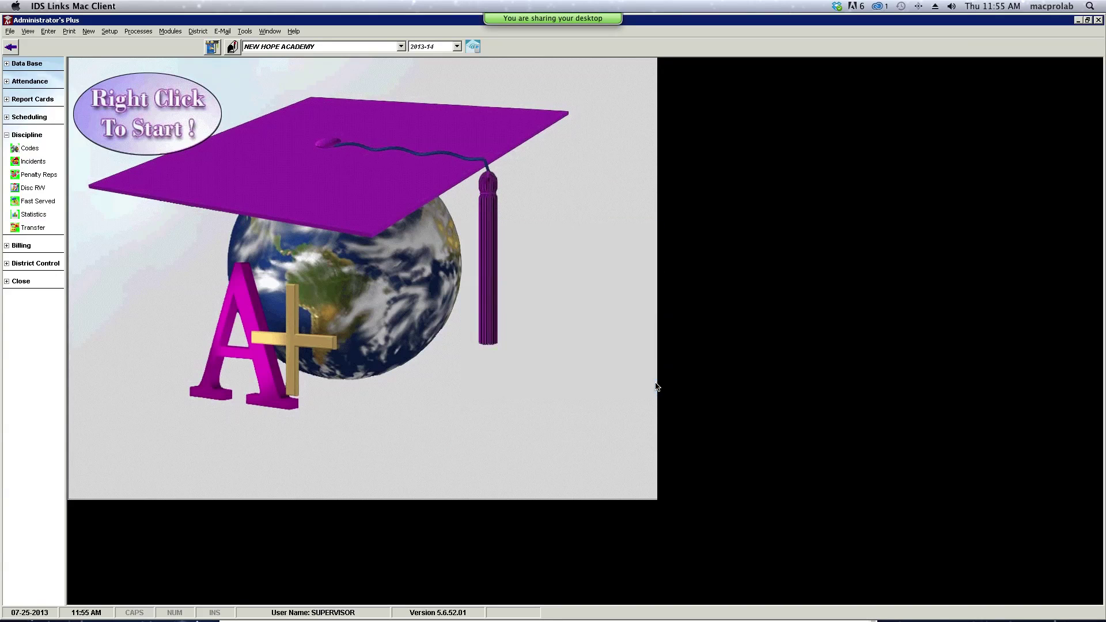
- Generate the 07-25-2013 Follow-Up Date Report, review it, then close it and quit printing
left_click(656, 386)
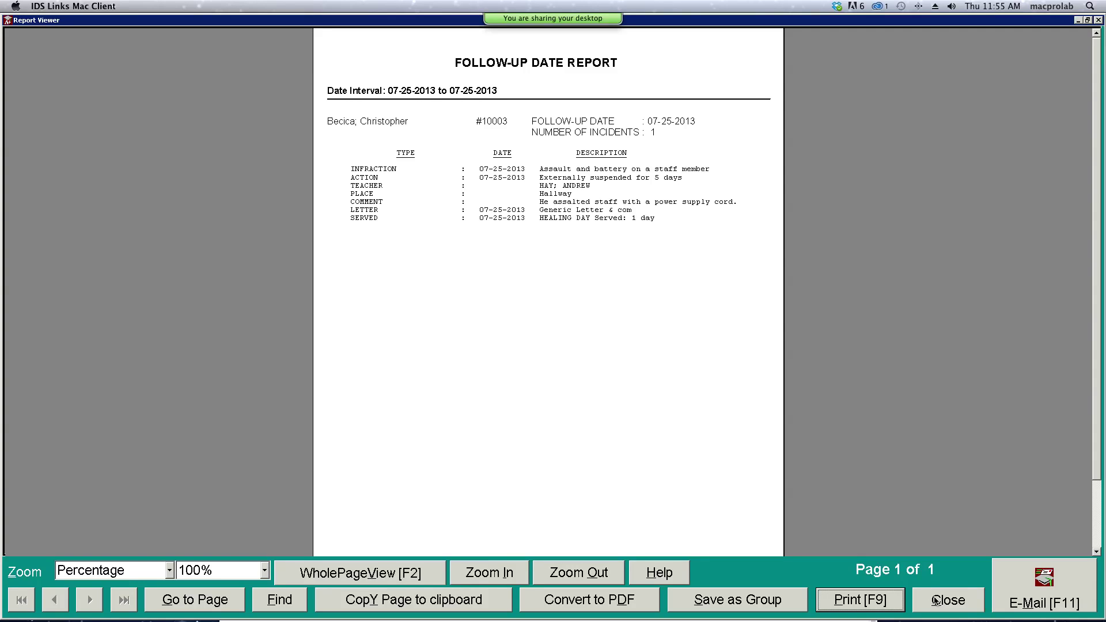
left_click(937, 600)
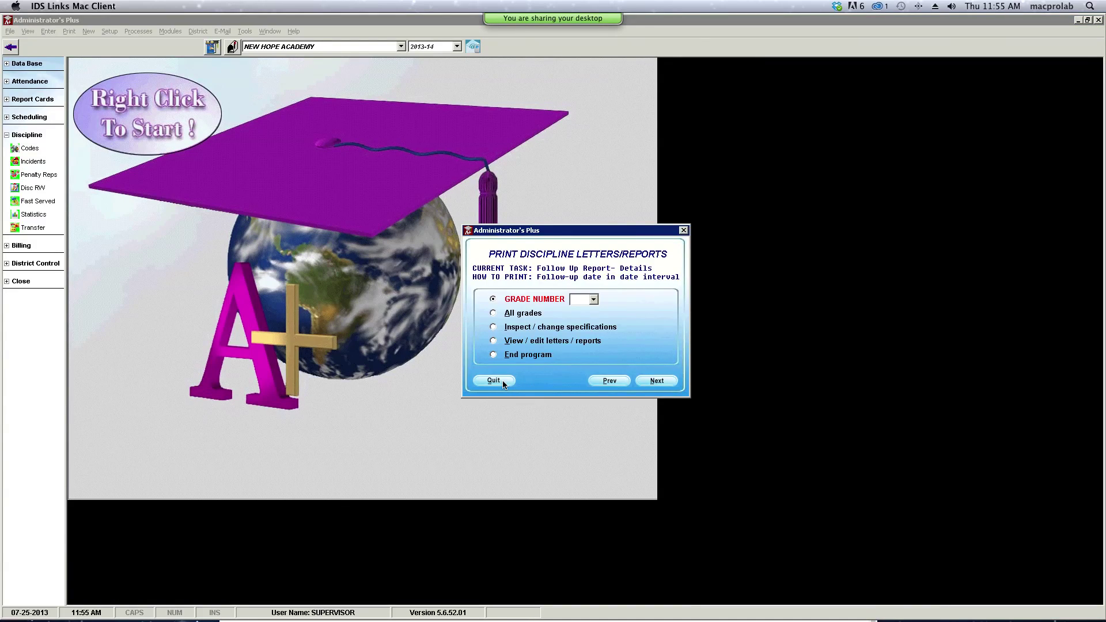
left_click(503, 382)
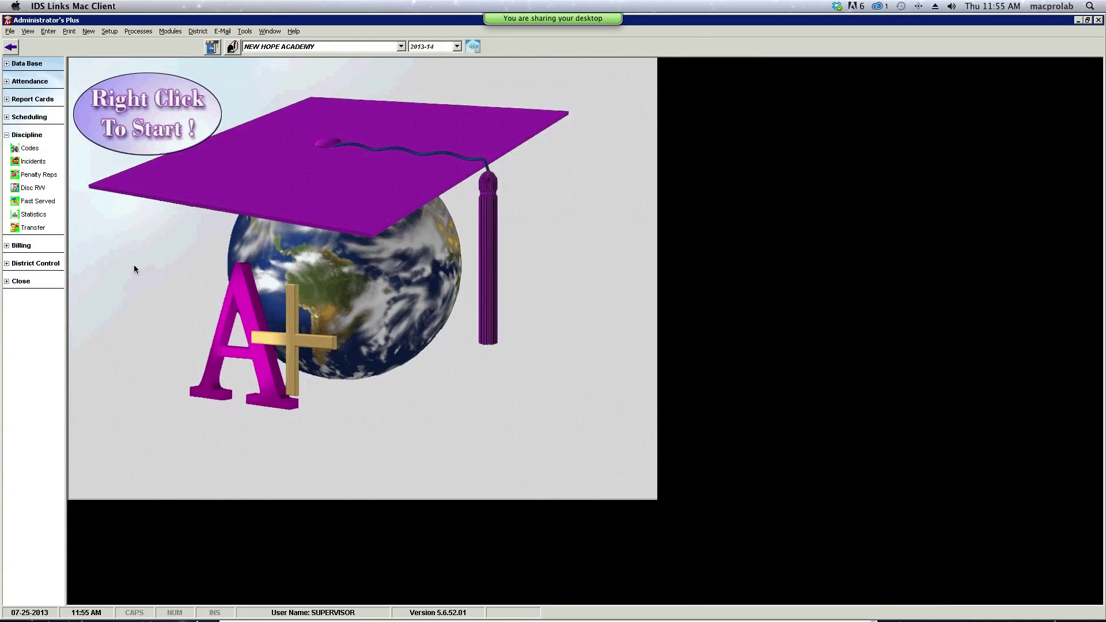
- Choose the SEARCH LIST- Students Exceeding Infraction Limit task in the Discipline Report Writer
left_click(40, 191)
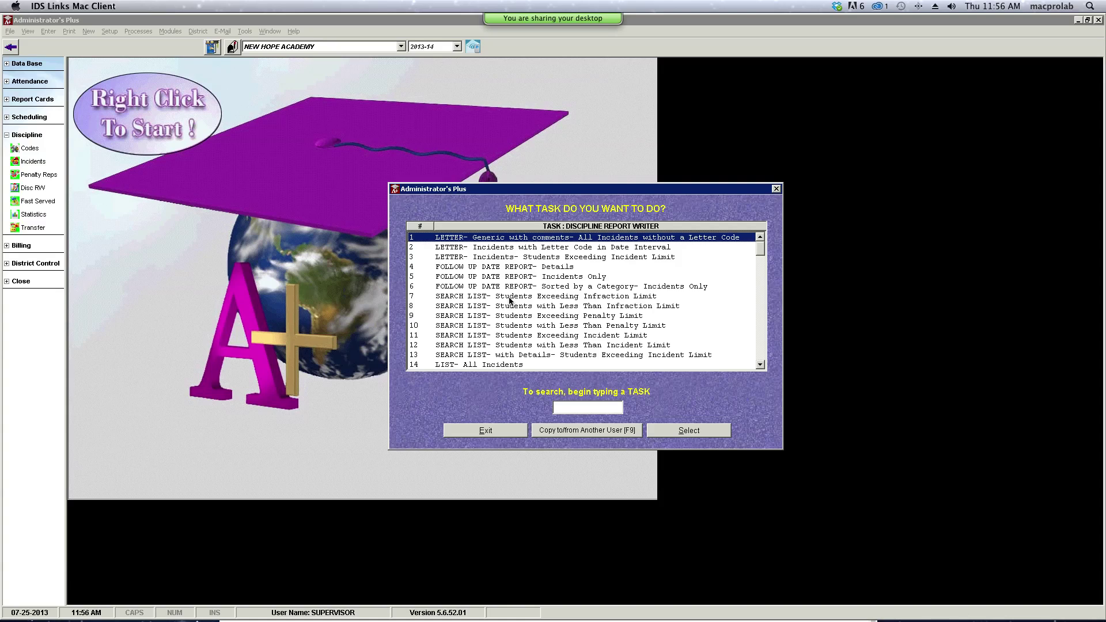
left_click(555, 297)
left_click(678, 433)
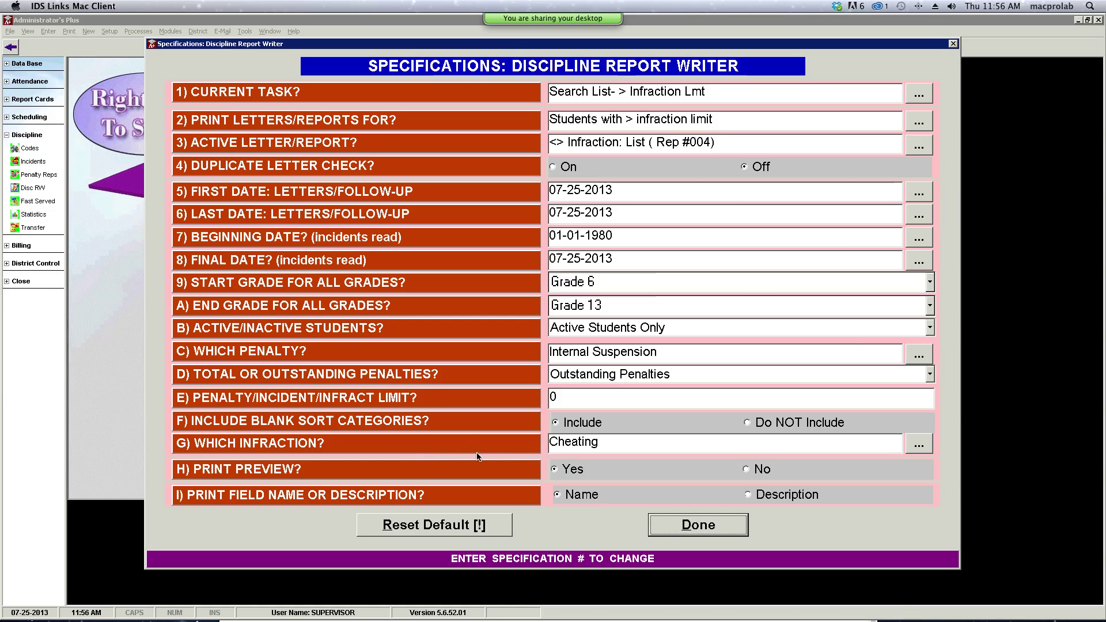
- Set the infraction to BATS (assault and battery on a staff member) and accept the specifications
left_click(917, 448)
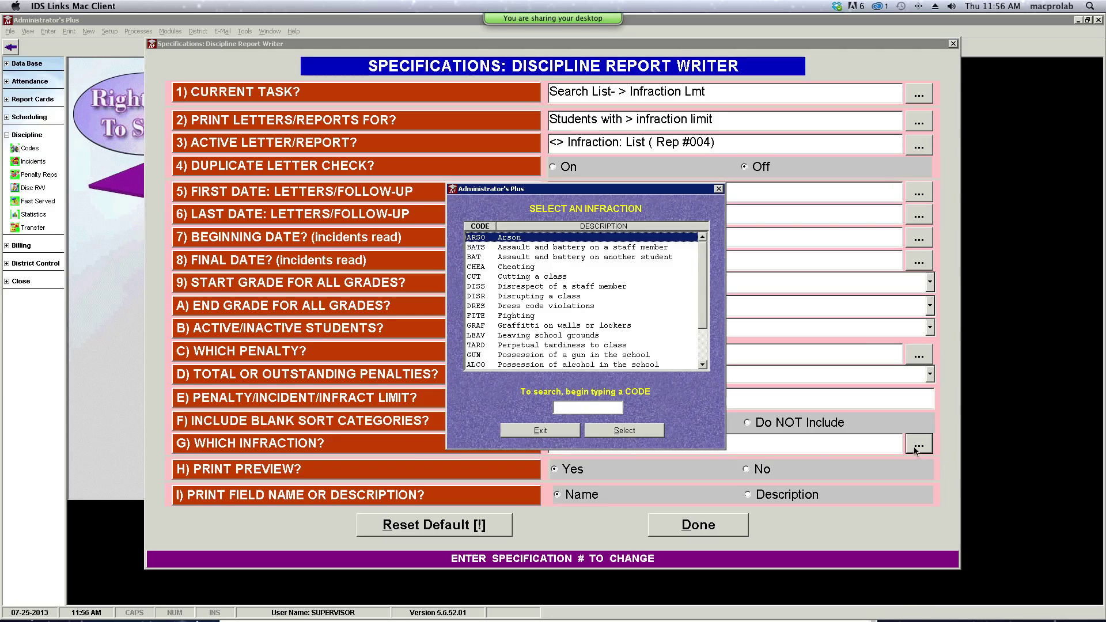
left_click(514, 247)
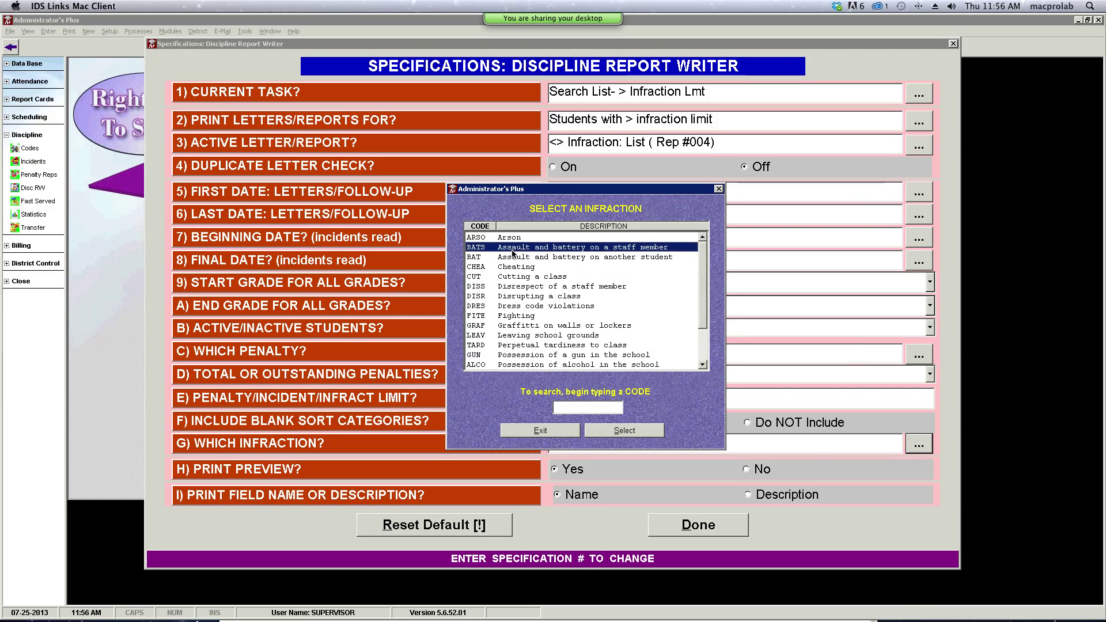
left_click(624, 430)
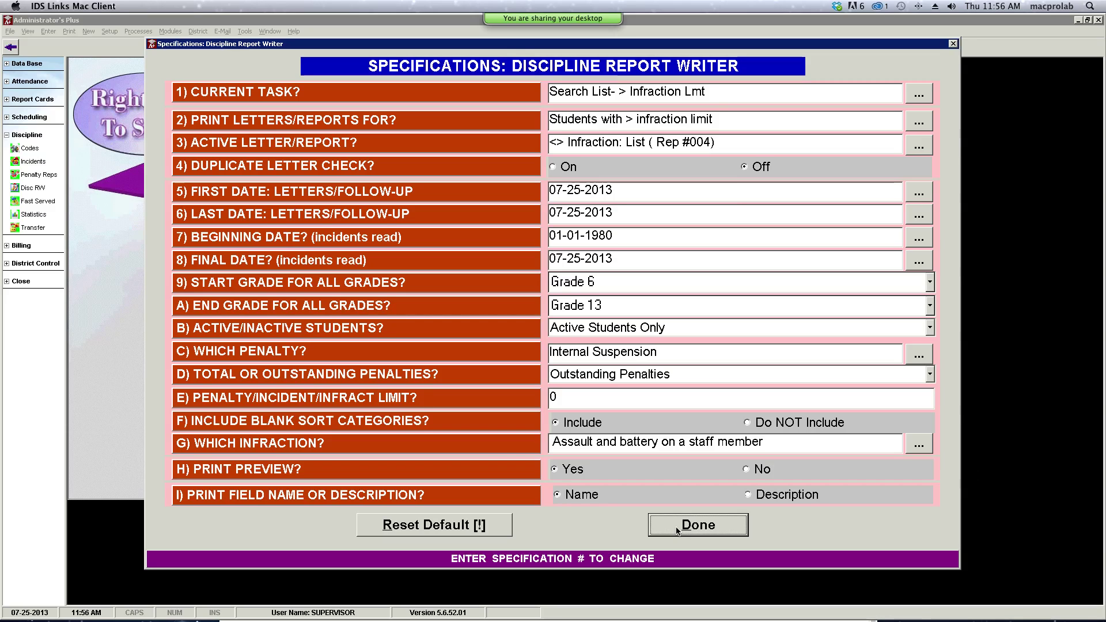
left_click(678, 531)
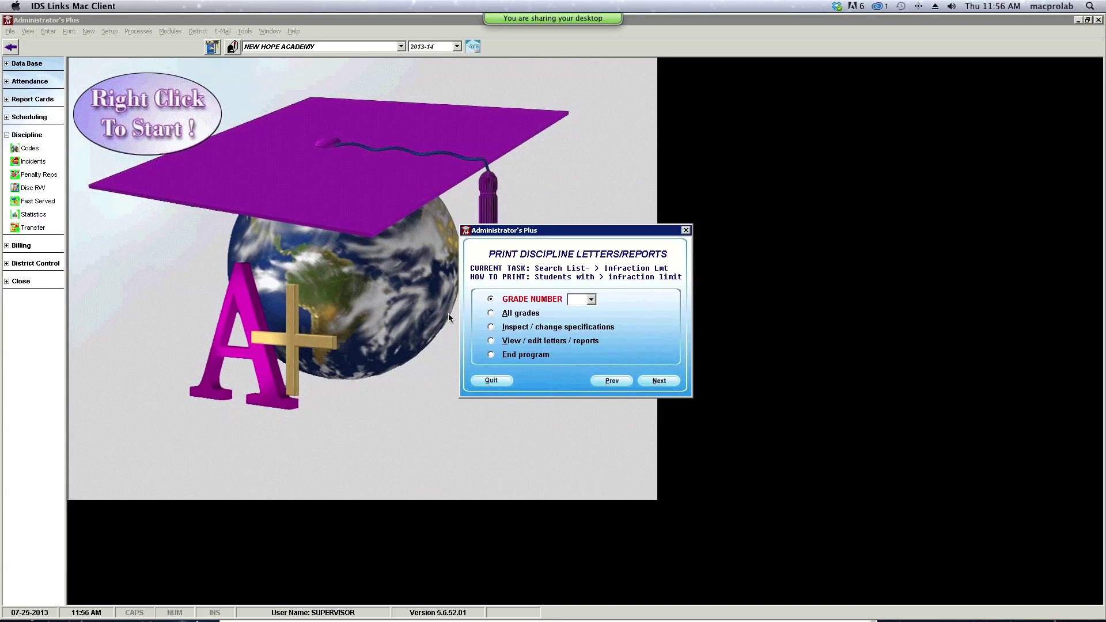
- Generate the all-grades assault-on-staff Infraction Report, close it, and choose Inspect / change specifications
left_click(491, 314)
left_click(657, 383)
left_click(654, 389)
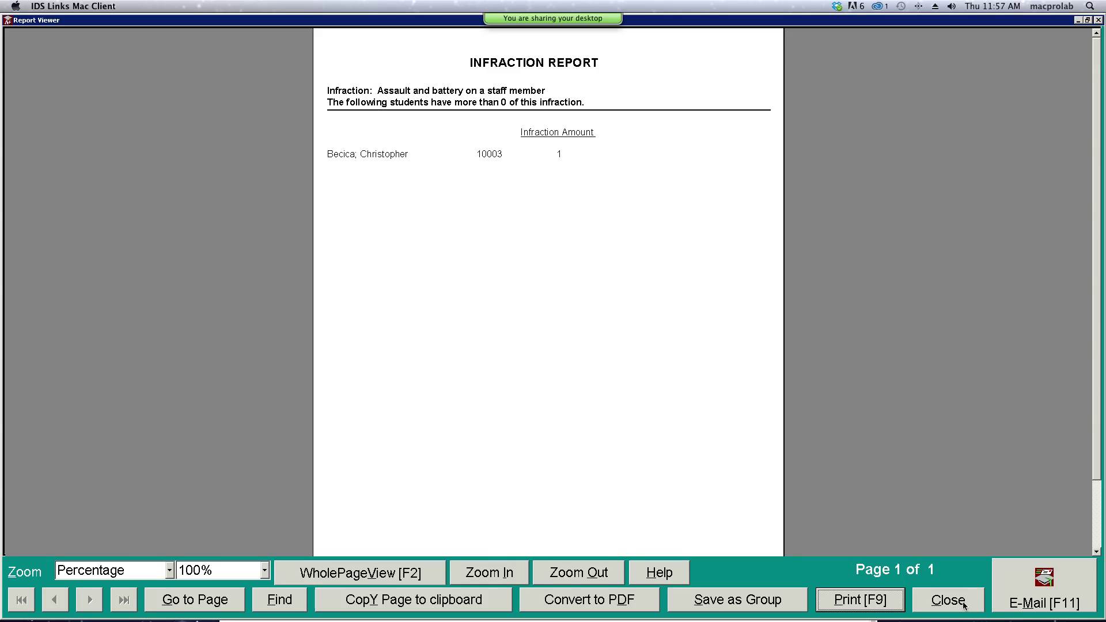
left_click(964, 605)
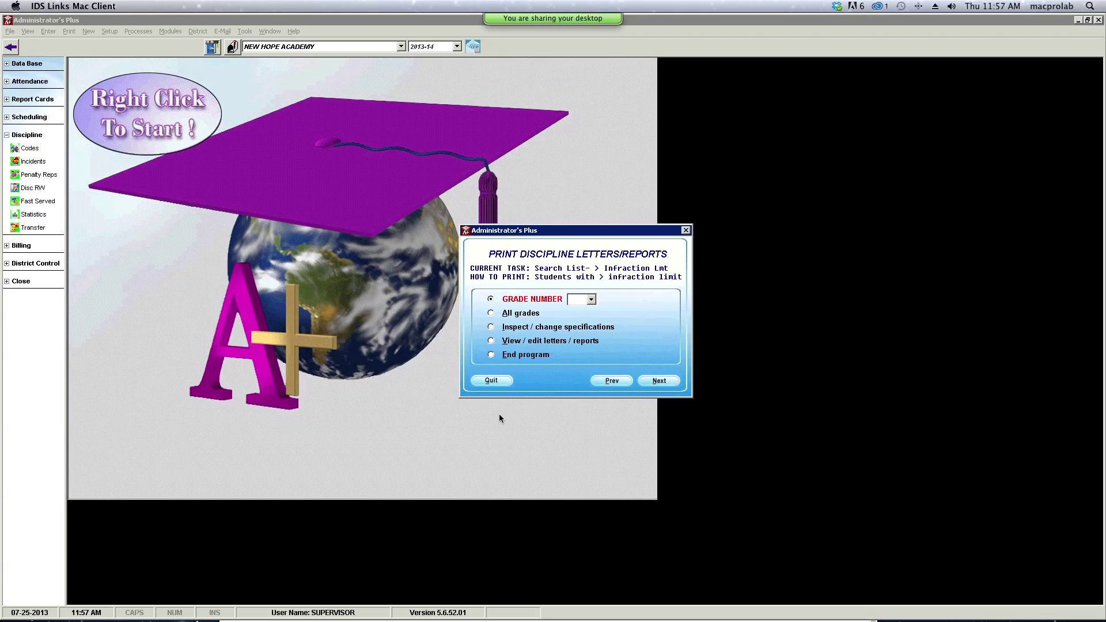
left_click(492, 327)
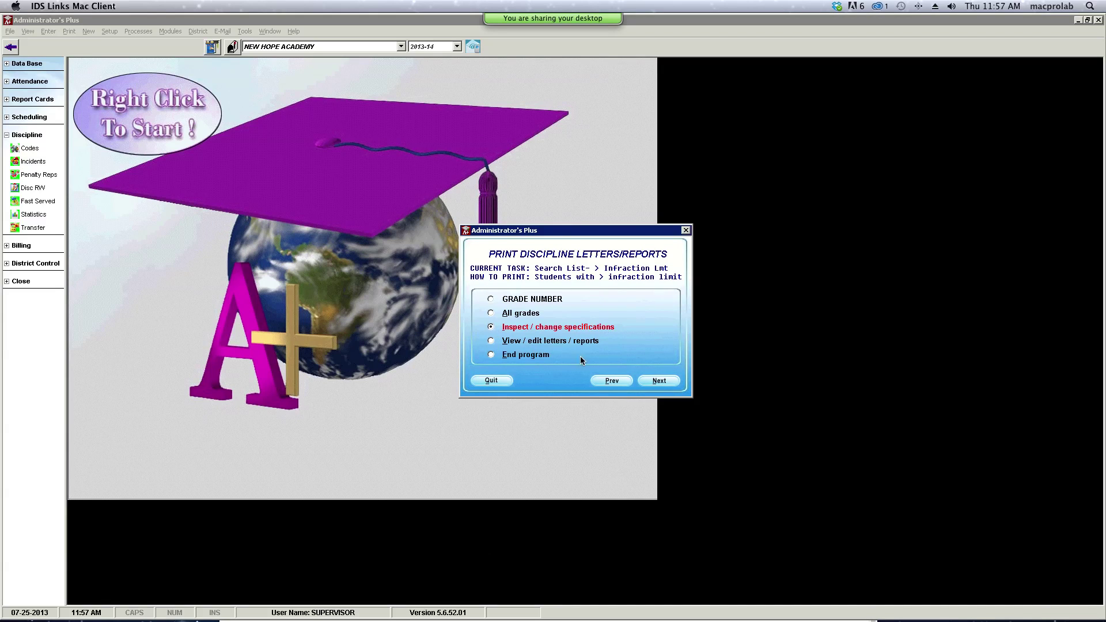
- Reopen the report writer specifications and scroll down through the Current Task list
left_click(652, 383)
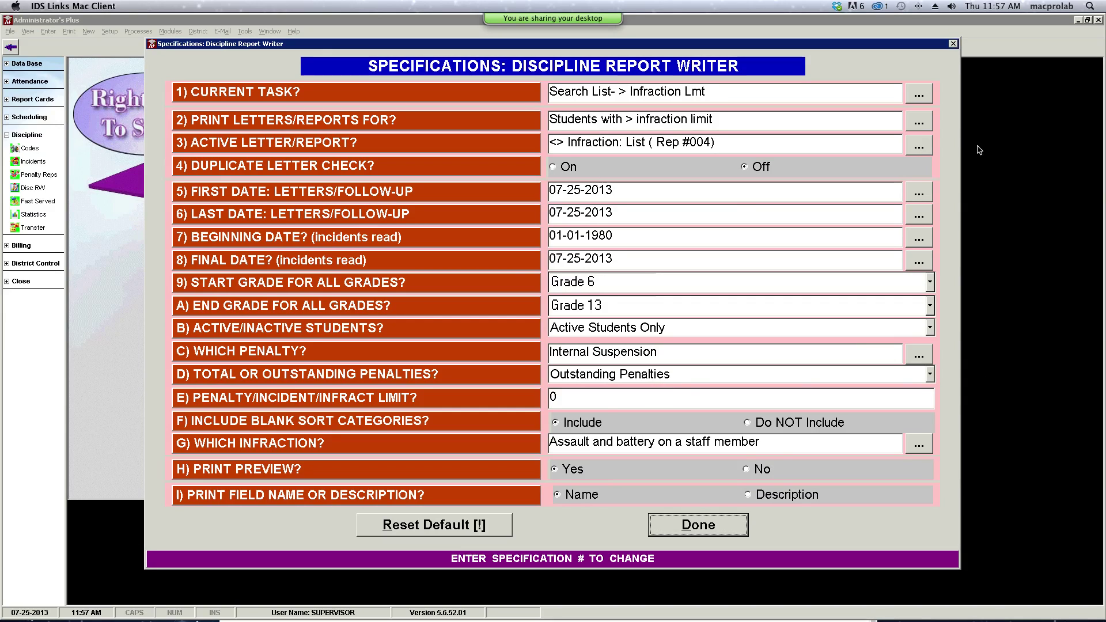
left_click(921, 97)
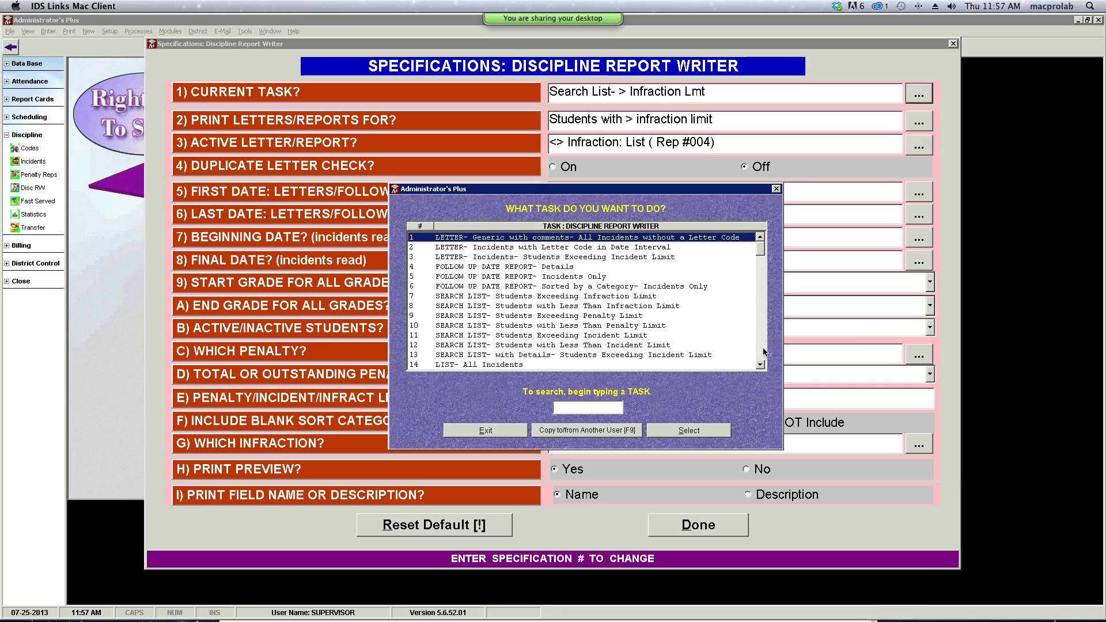
left_click(760, 366)
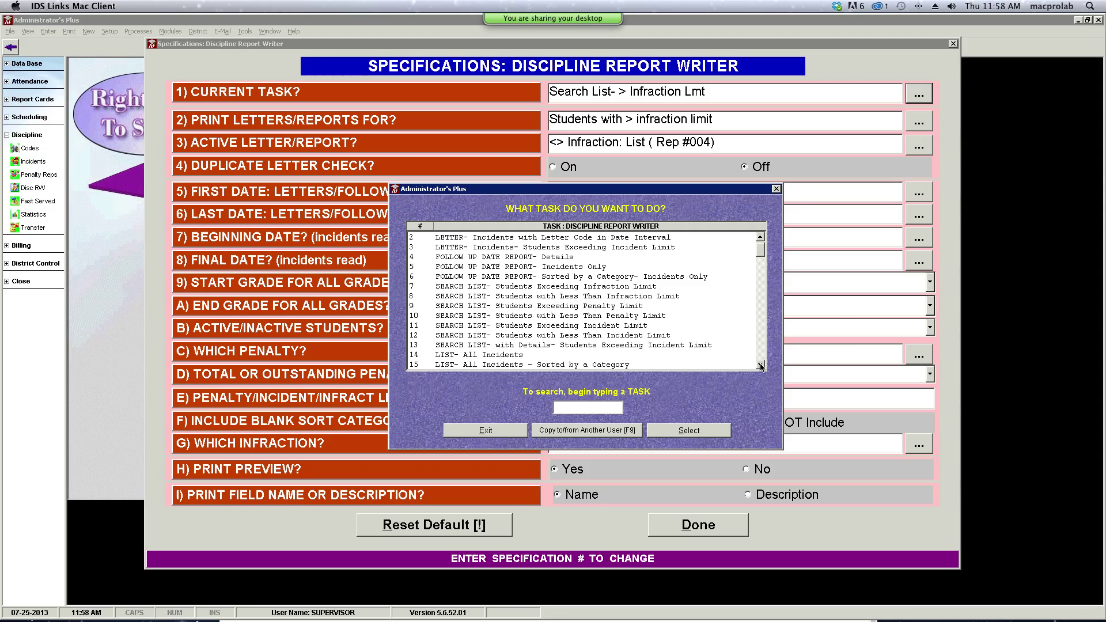
left_click(761, 366)
left_click(761, 365)
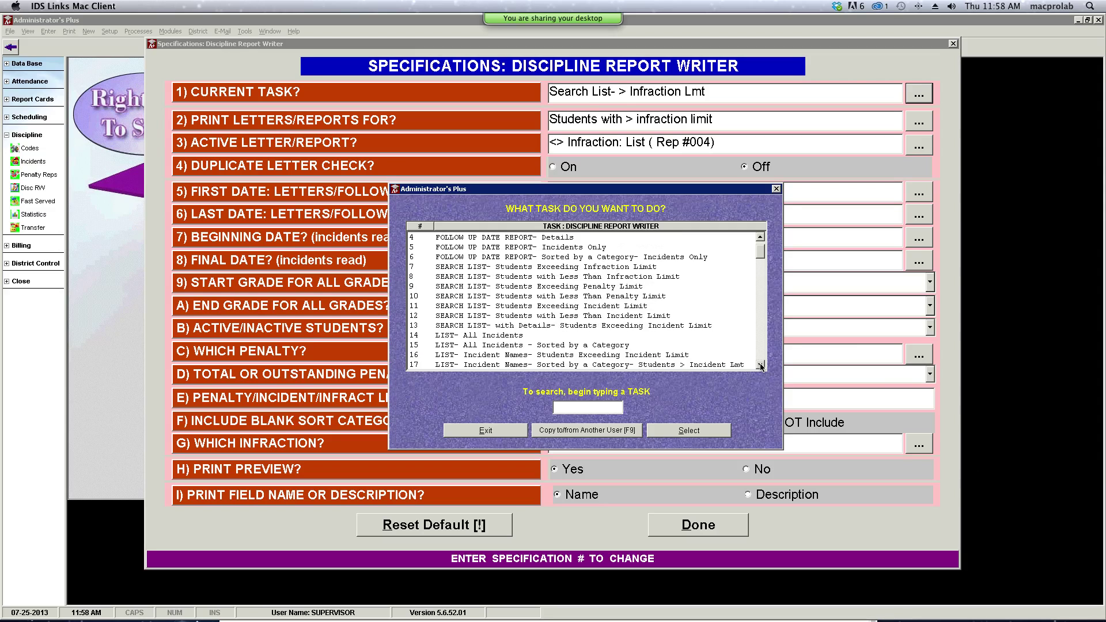
left_click(761, 366)
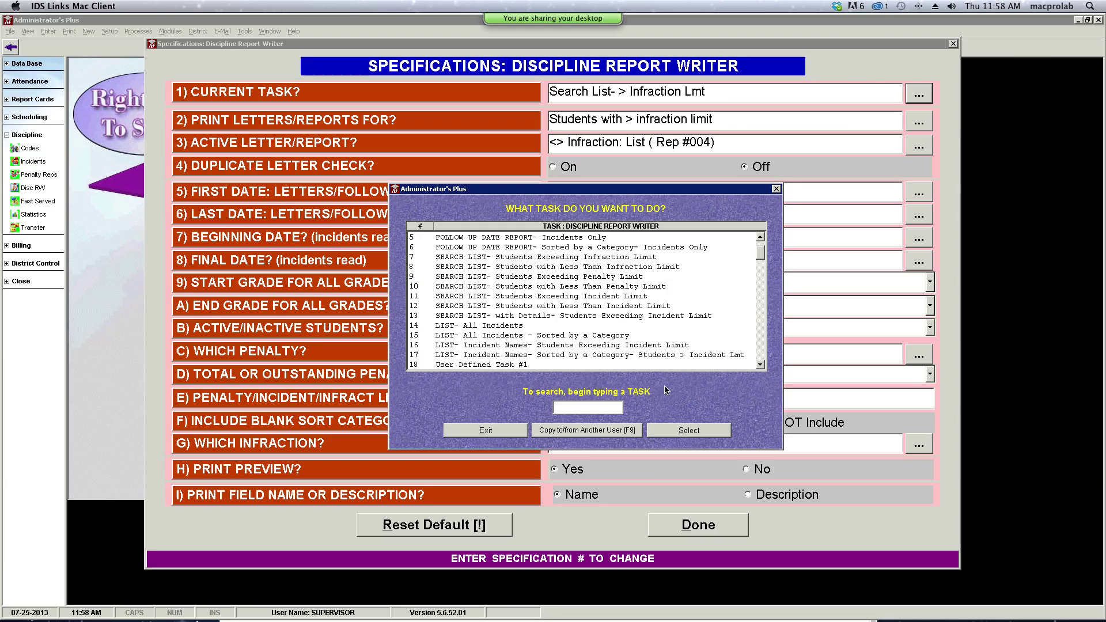
- Scroll the task list and select row 14, LIST- All Incidents
left_click(761, 365)
left_click(761, 365)
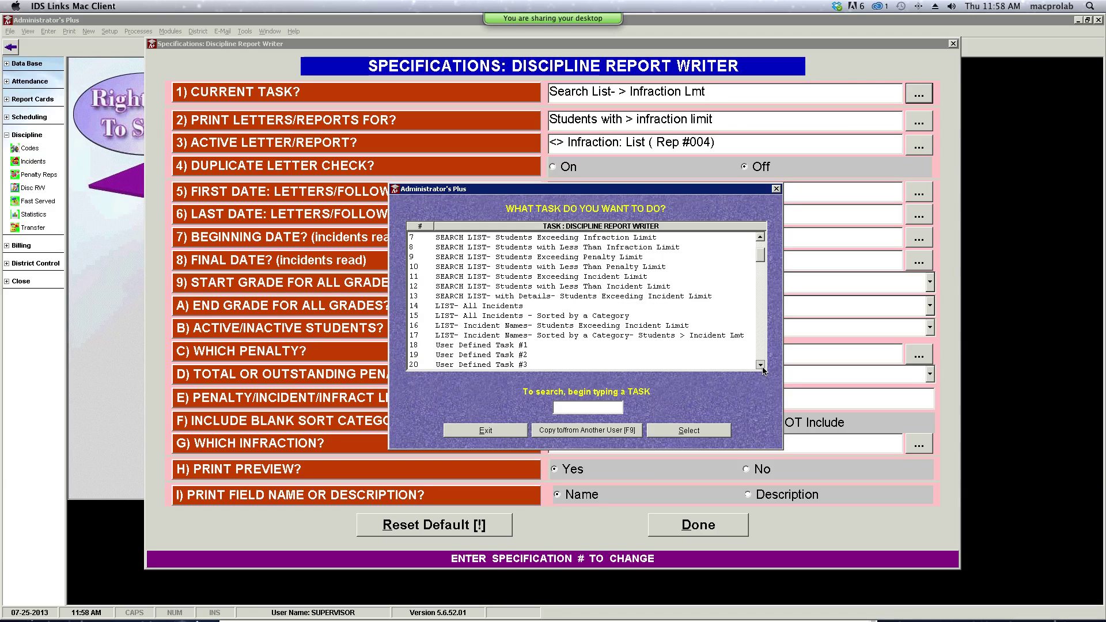
left_click(762, 238)
left_click(761, 238)
left_click(762, 238)
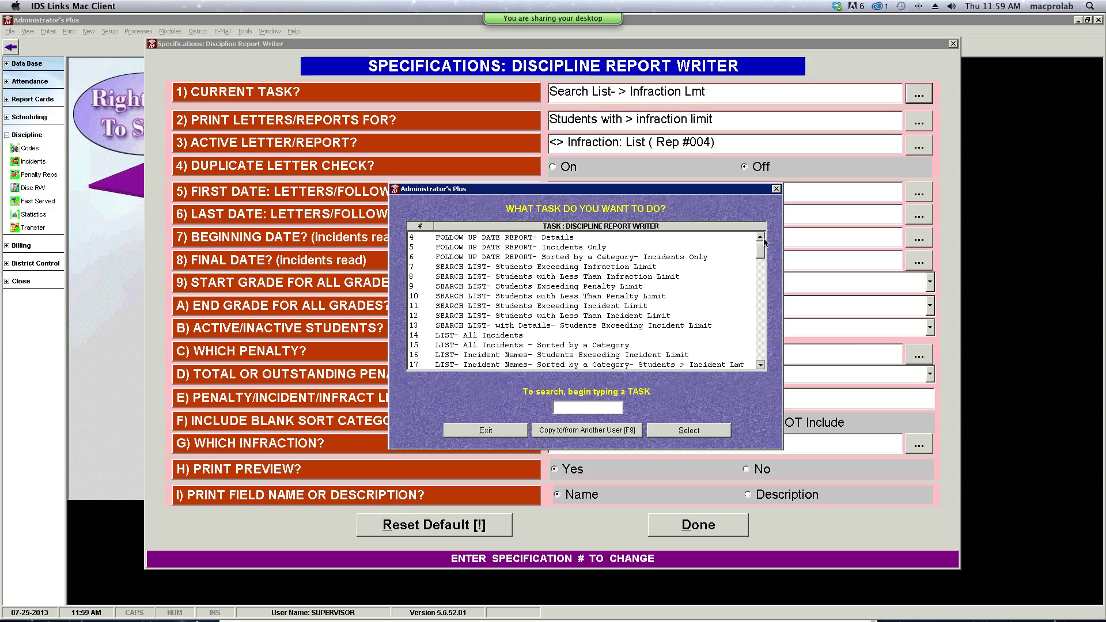
left_click(457, 337)
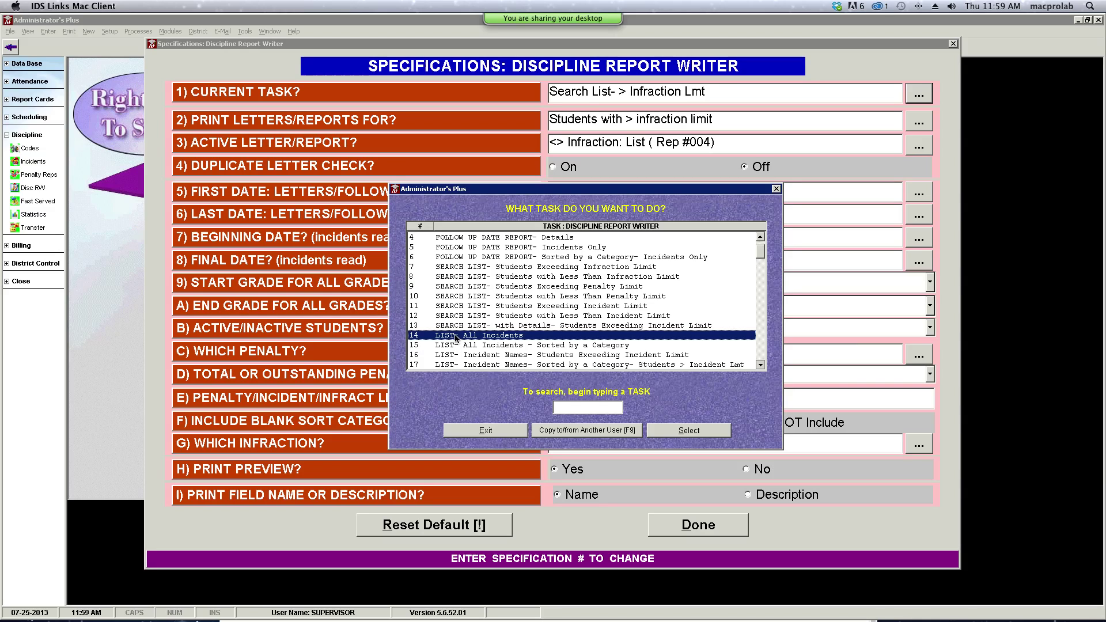
- Generate the 14-page List- All Incidents report for all grades and students alphabetically, then close the preview
left_click(655, 432)
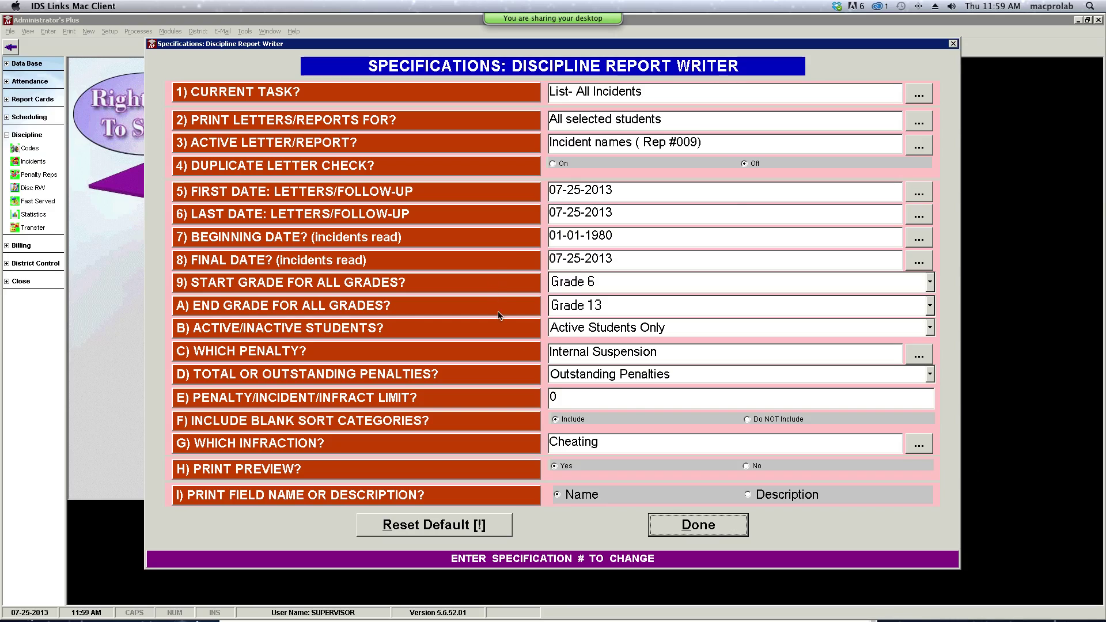
left_click(685, 534)
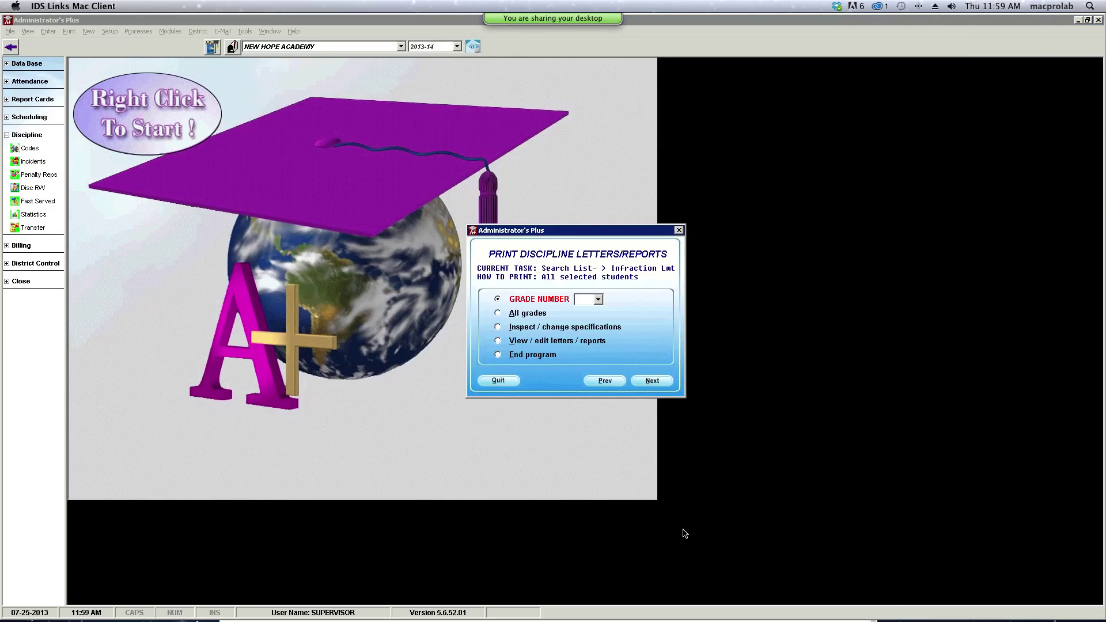
left_click(528, 316)
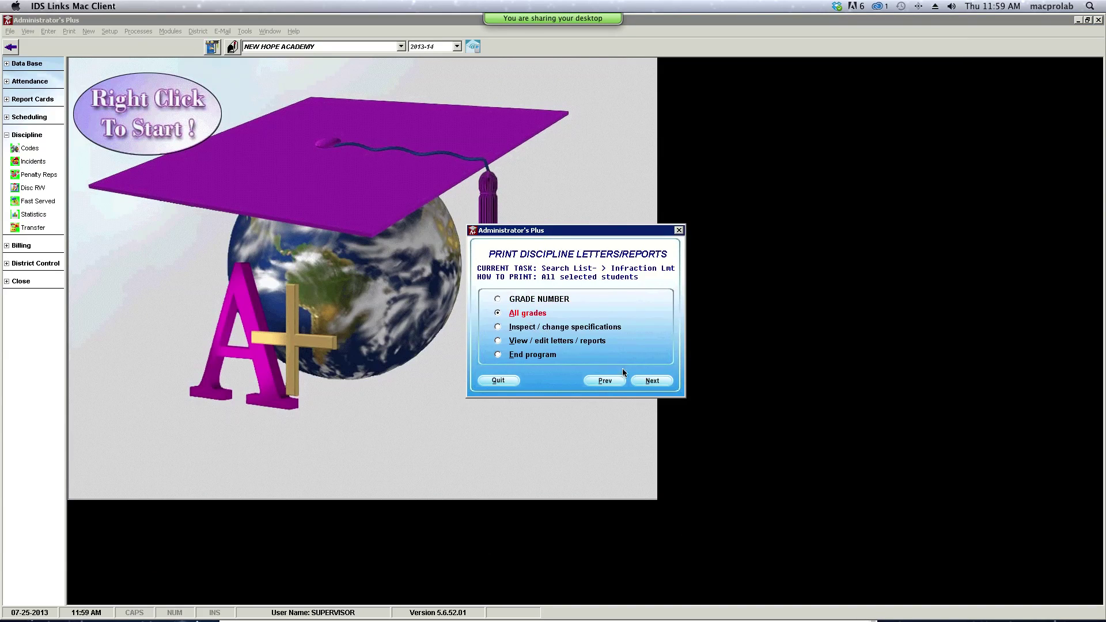
left_click(652, 382)
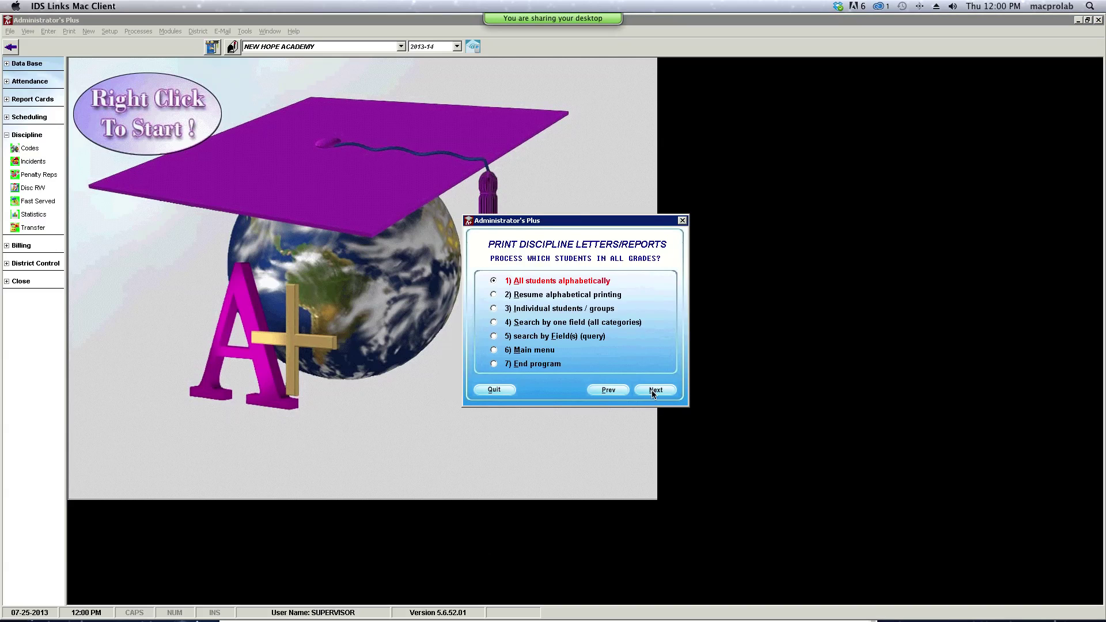
left_click(652, 382)
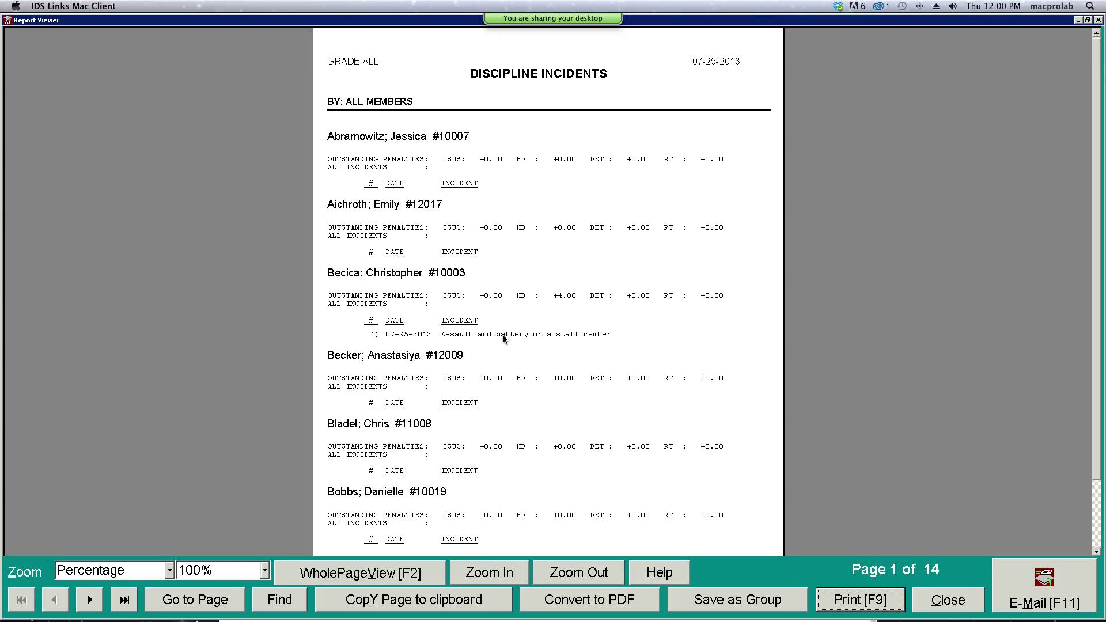
left_click(929, 600)
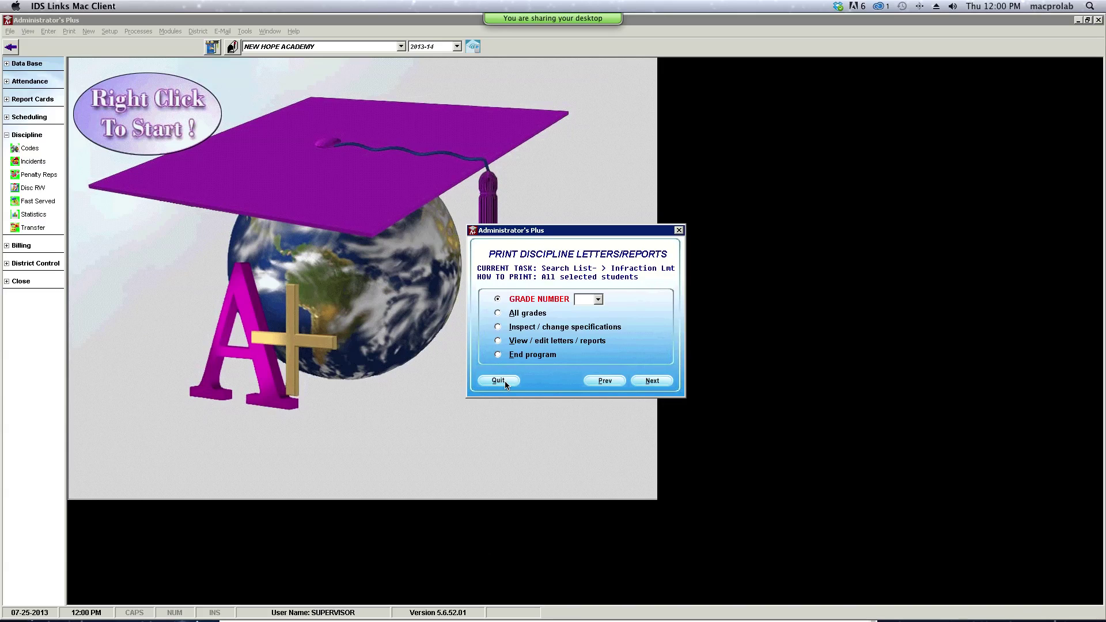
- Reopen the report specifications and view the infraction list without changing it
left_click(500, 328)
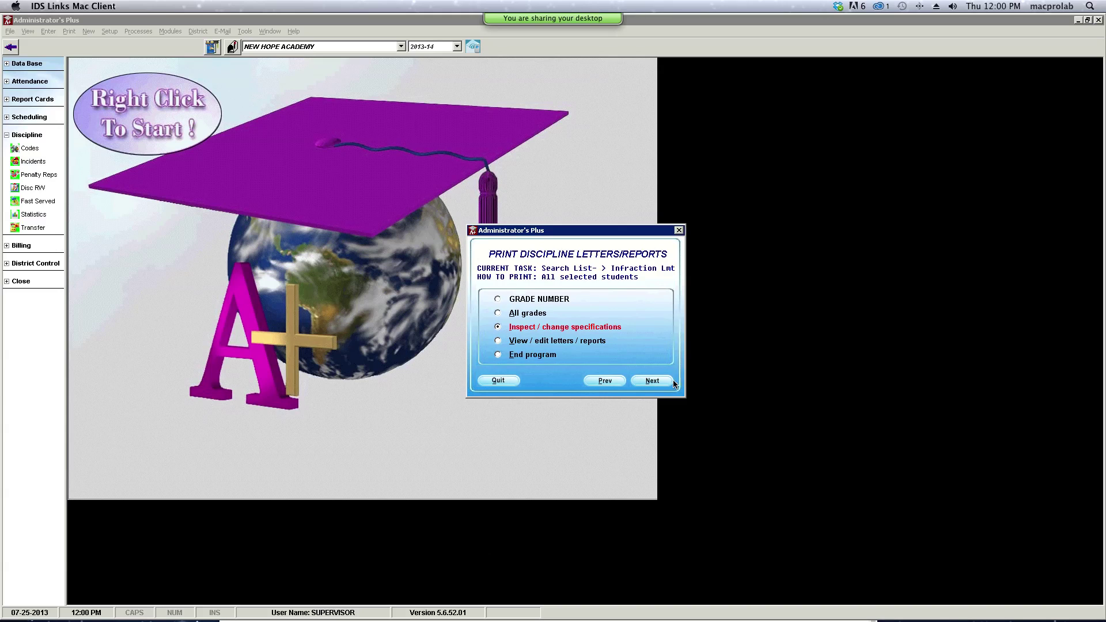
left_click(653, 381)
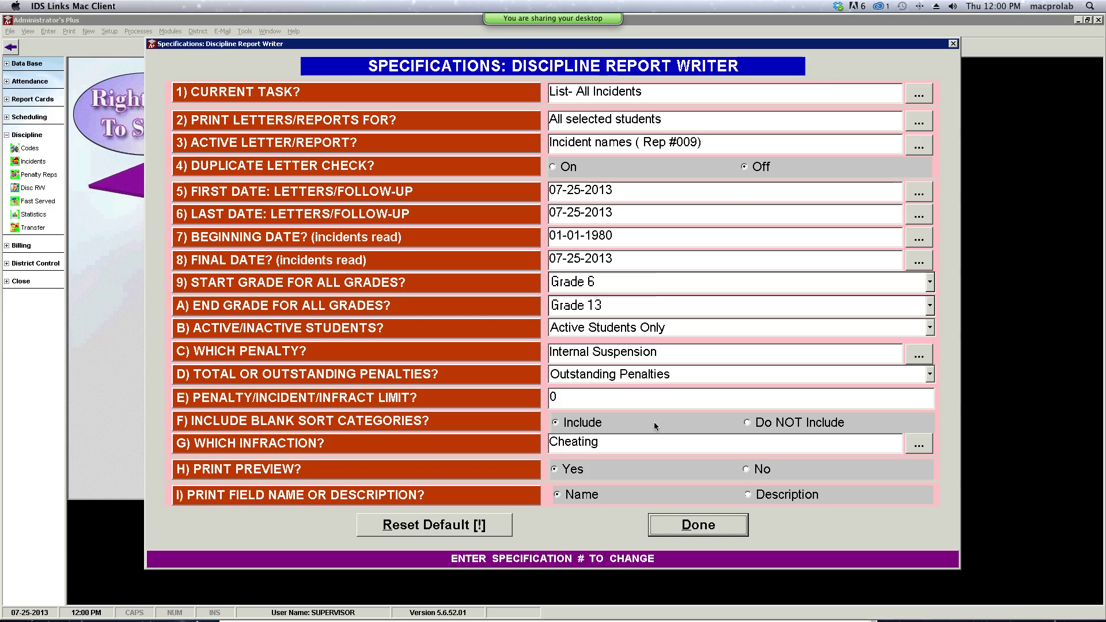
left_click(920, 444)
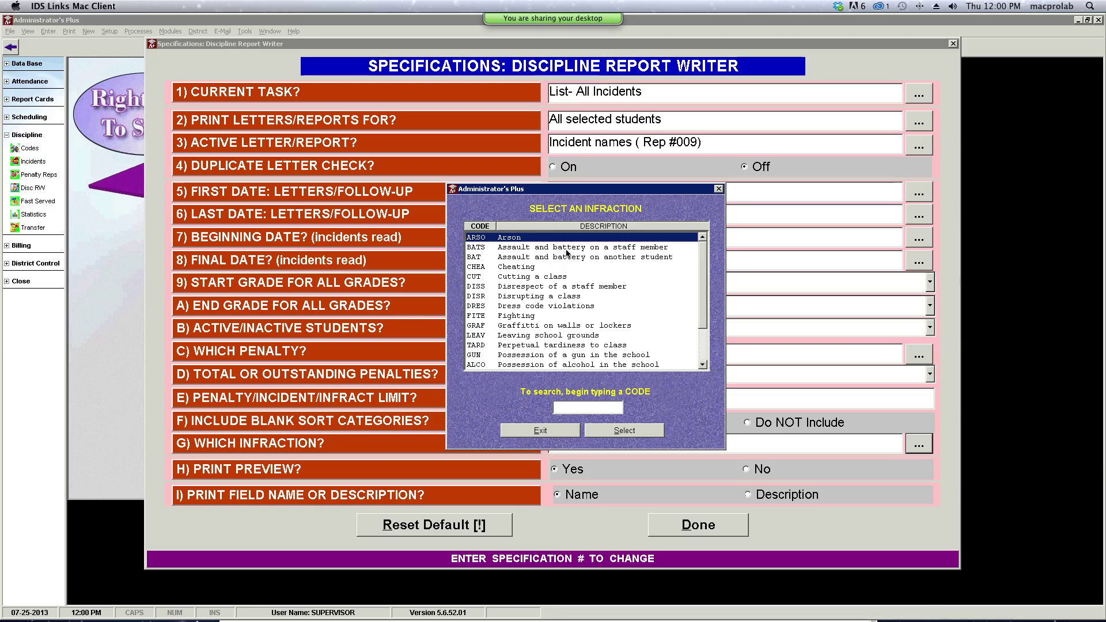
left_click(566, 250)
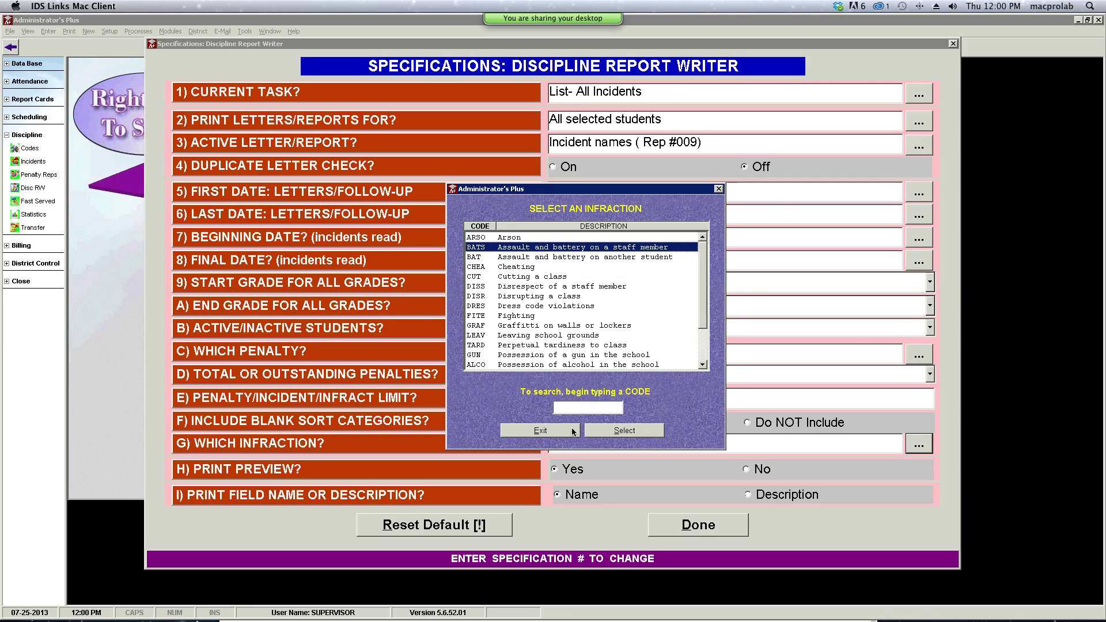
left_click(575, 431)
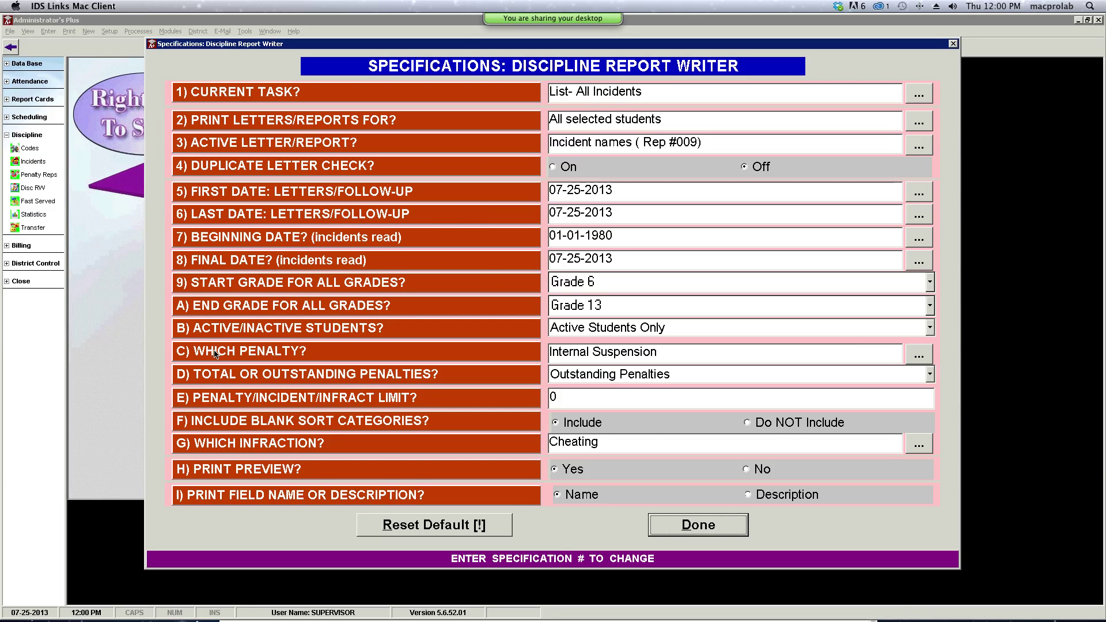
- Set the penalty/incident limit to 1 and rerun the report for all grades, students alphabetically
left_click(574, 403)
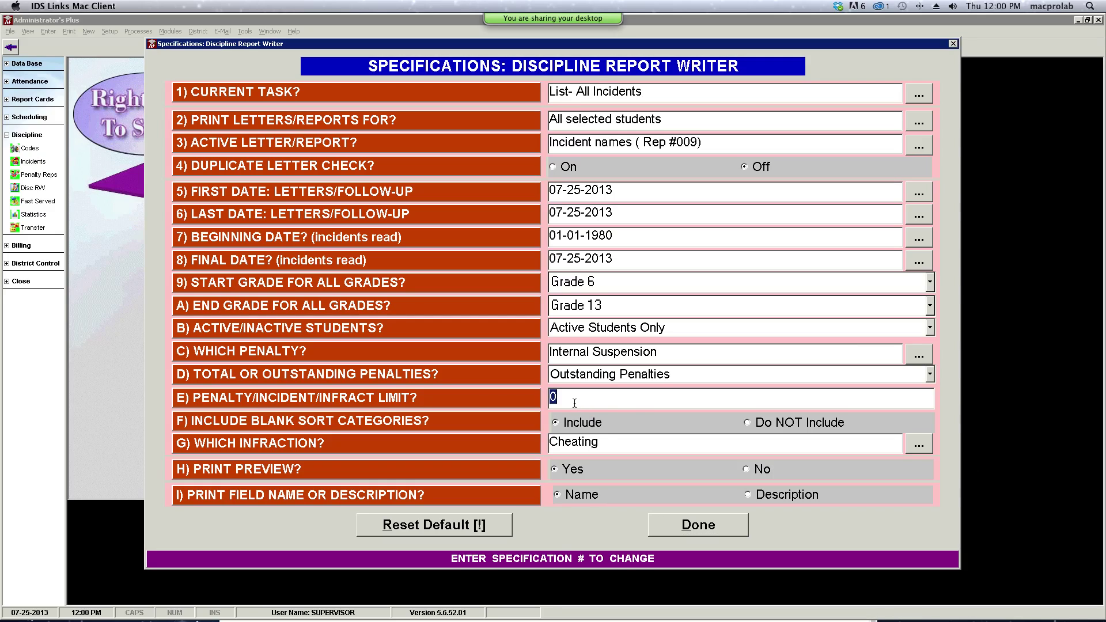
type("1")
left_click(694, 524)
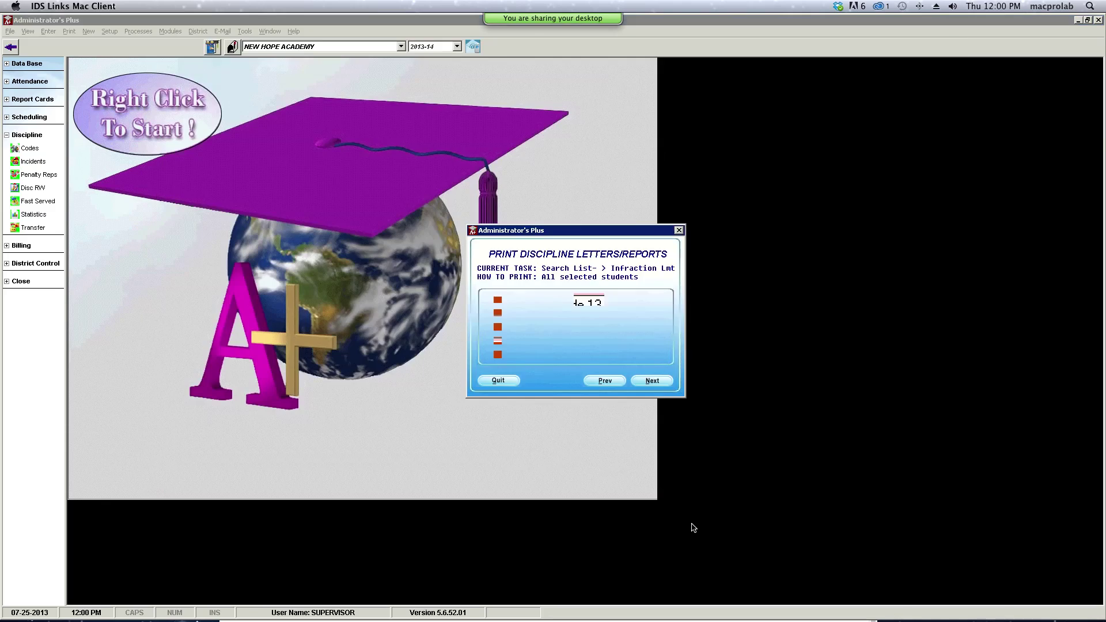
left_click(535, 313)
left_click(644, 381)
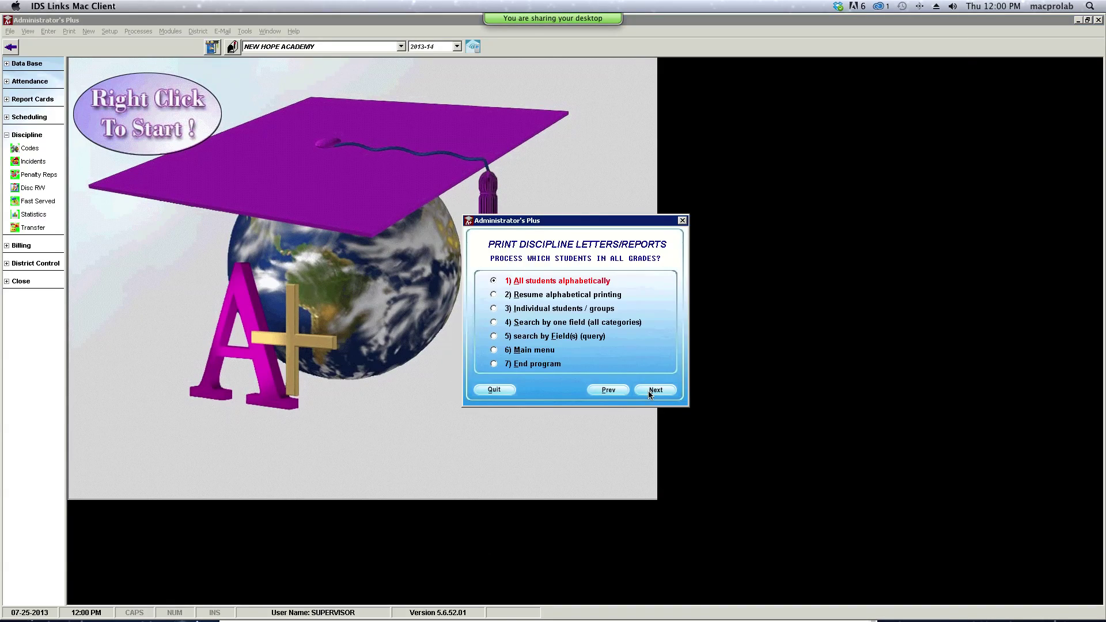
left_click(648, 388)
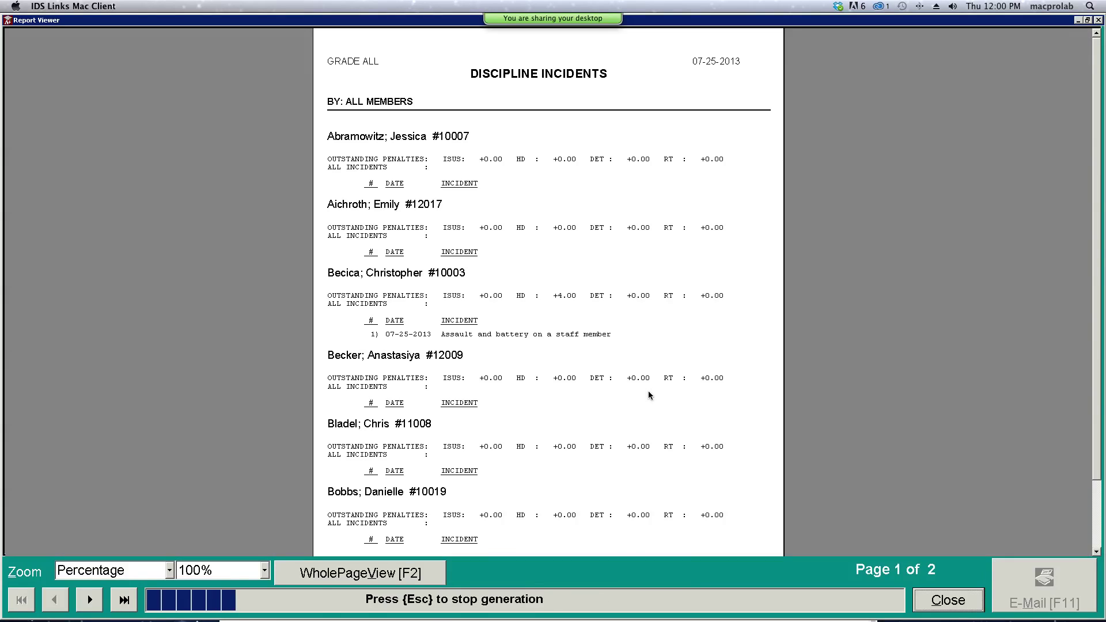
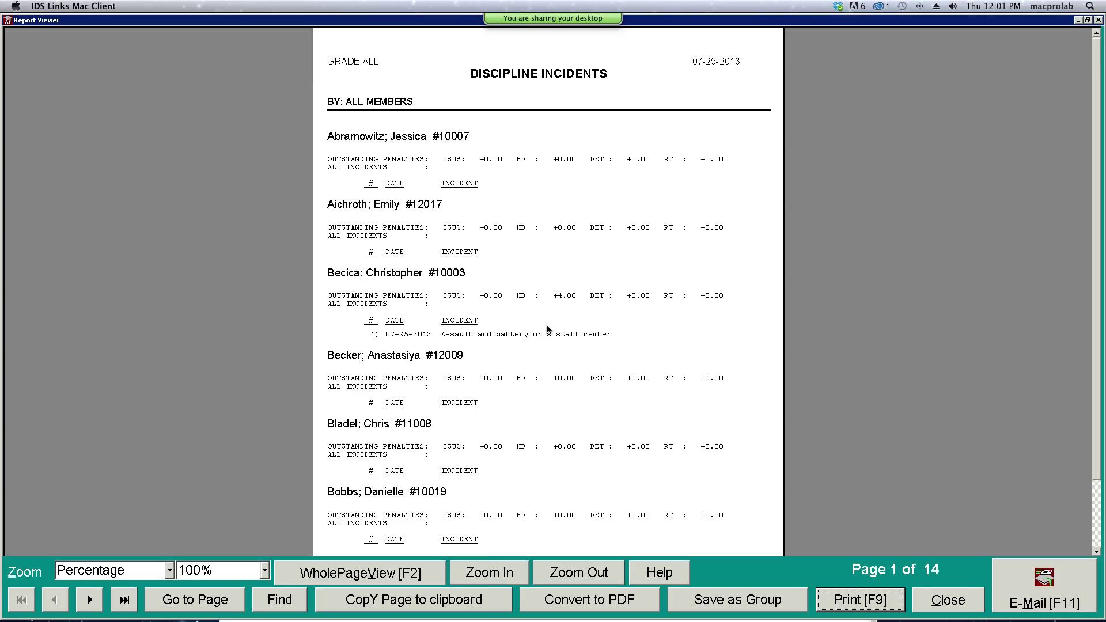
- Close the Discipline Incidents report viewer
left_click(934, 601)
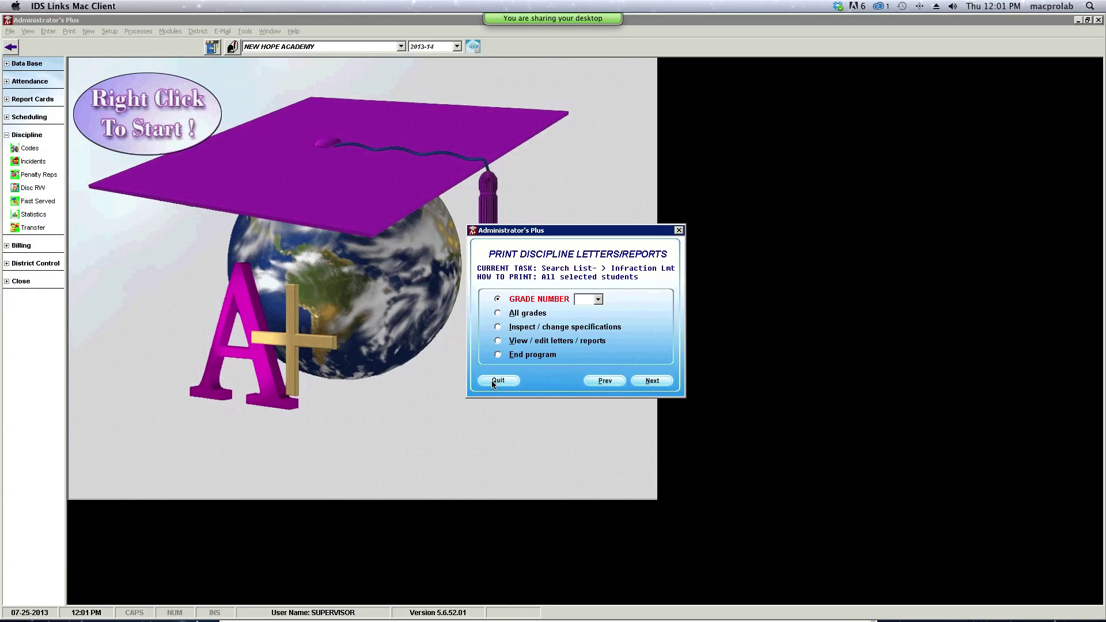
- Reset the List- All Incidents specifications to defaults: Grades 6–13, Internal Suspension, Cheating, limit 0
left_click(499, 328)
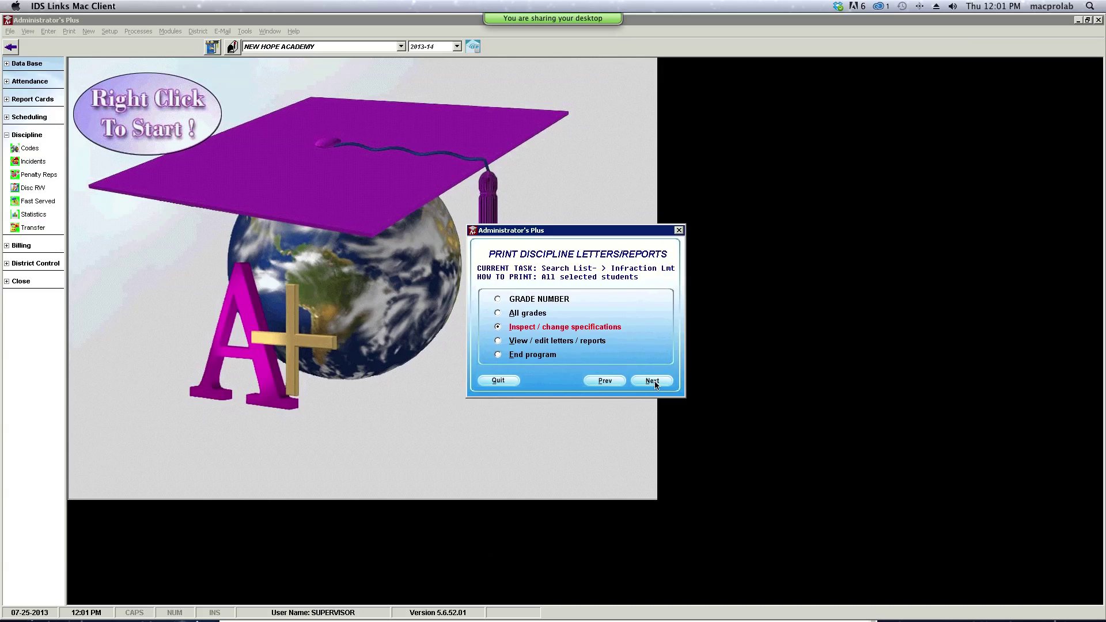
left_click(654, 382)
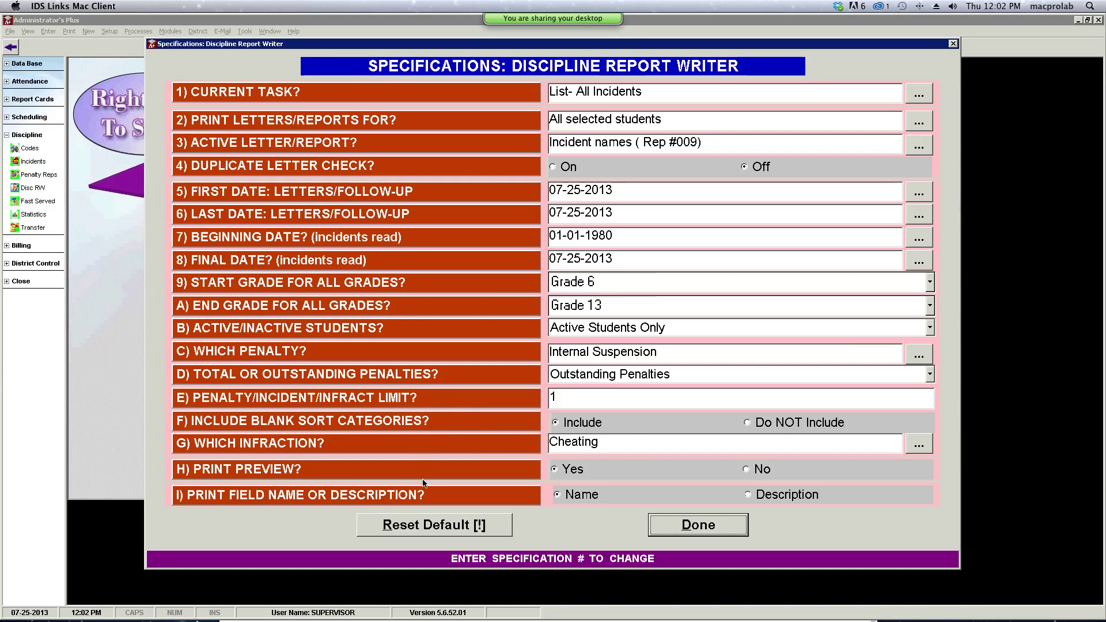
left_click(435, 526)
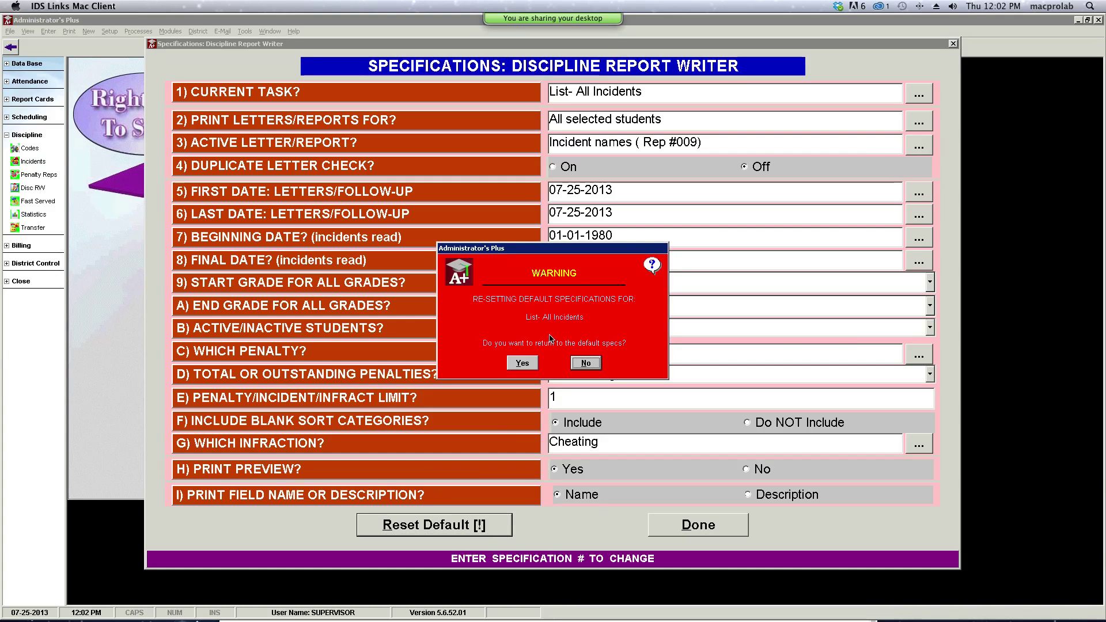
left_click(528, 363)
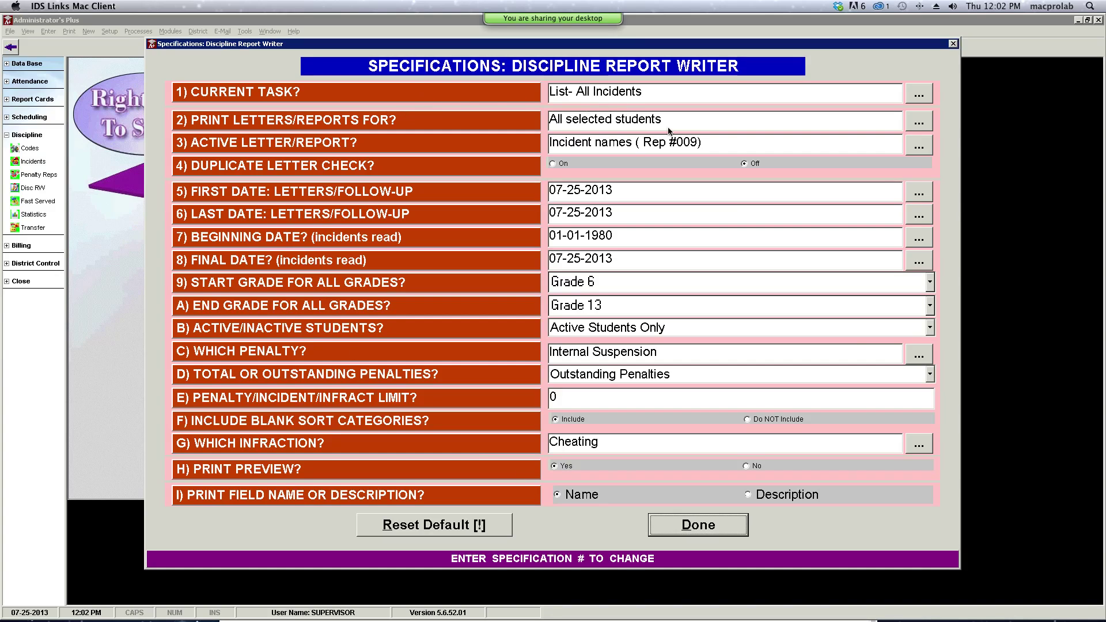
- Restrict the report to students exceeding the incident limit and save the specifications
left_click(929, 122)
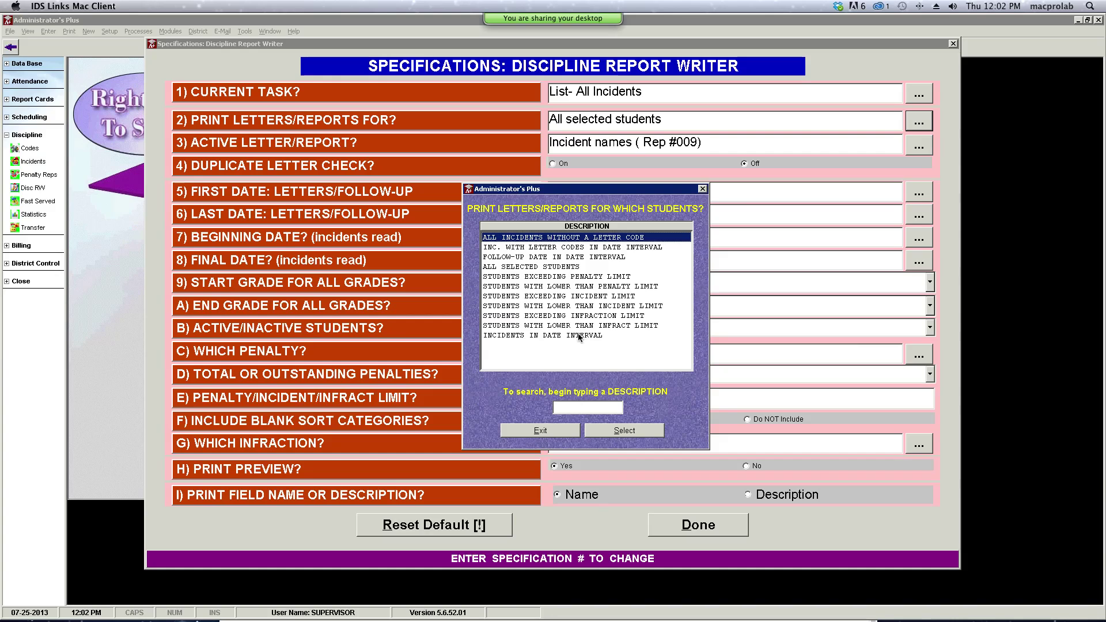
left_click(577, 318)
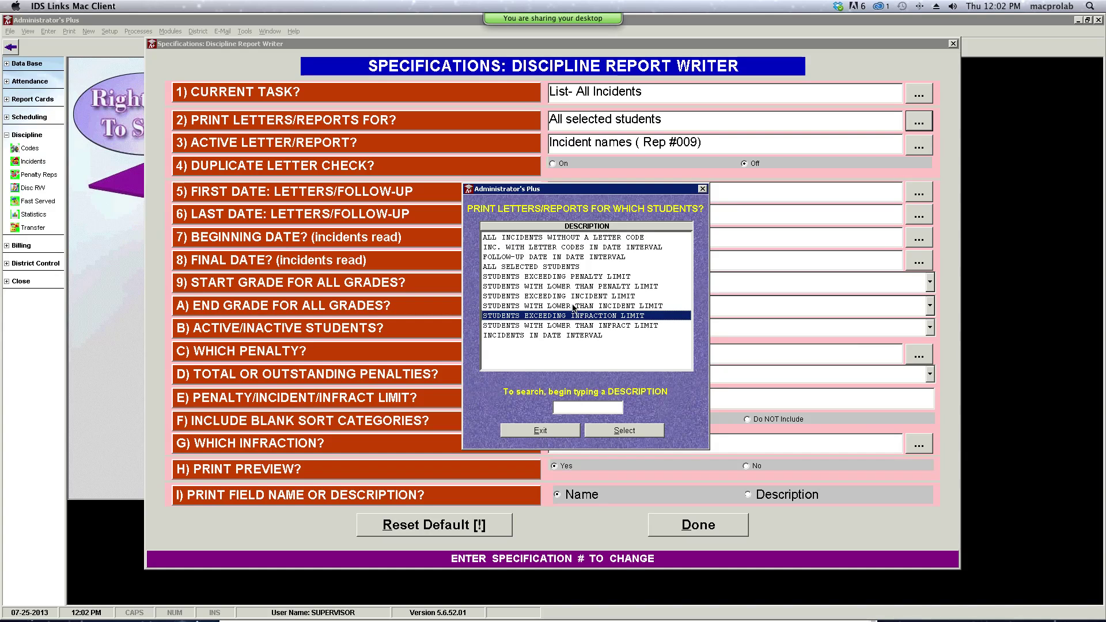
left_click(573, 296)
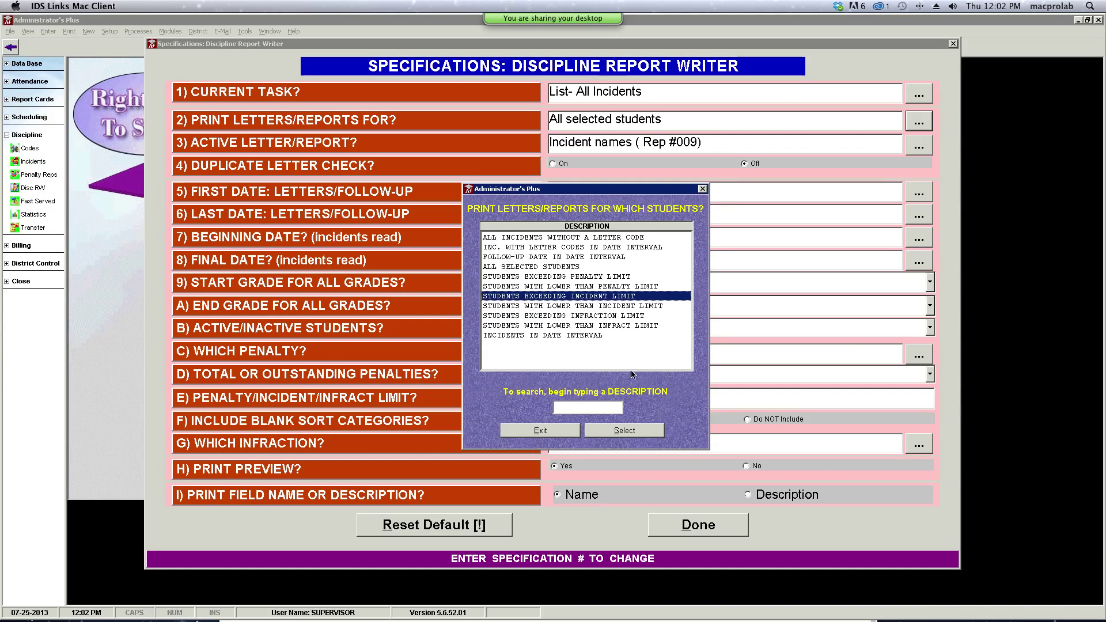
left_click(619, 433)
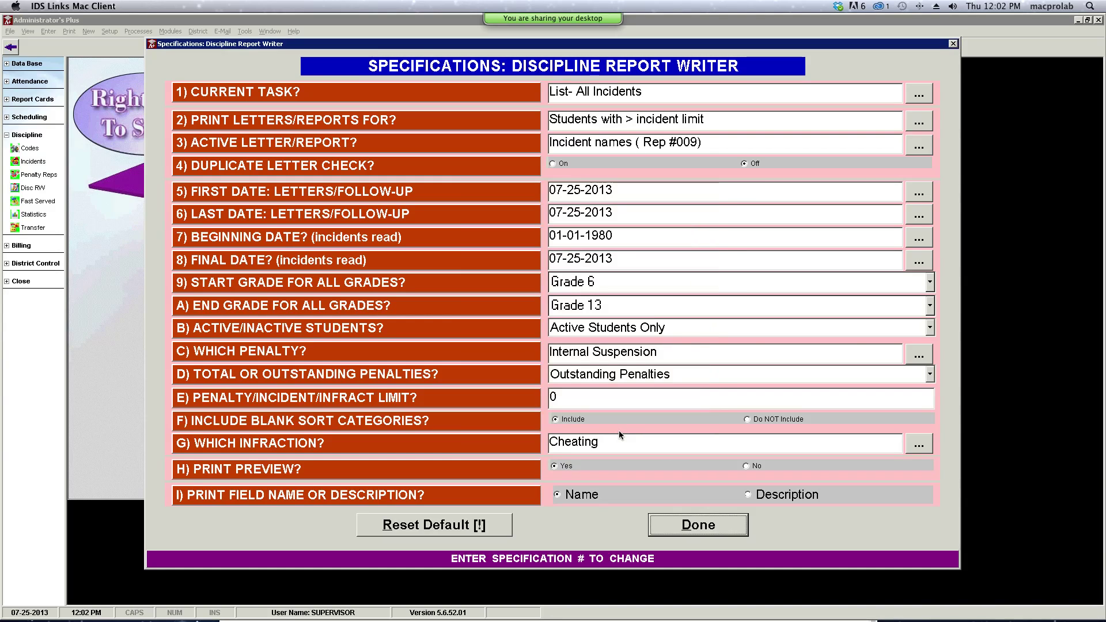
left_click(689, 527)
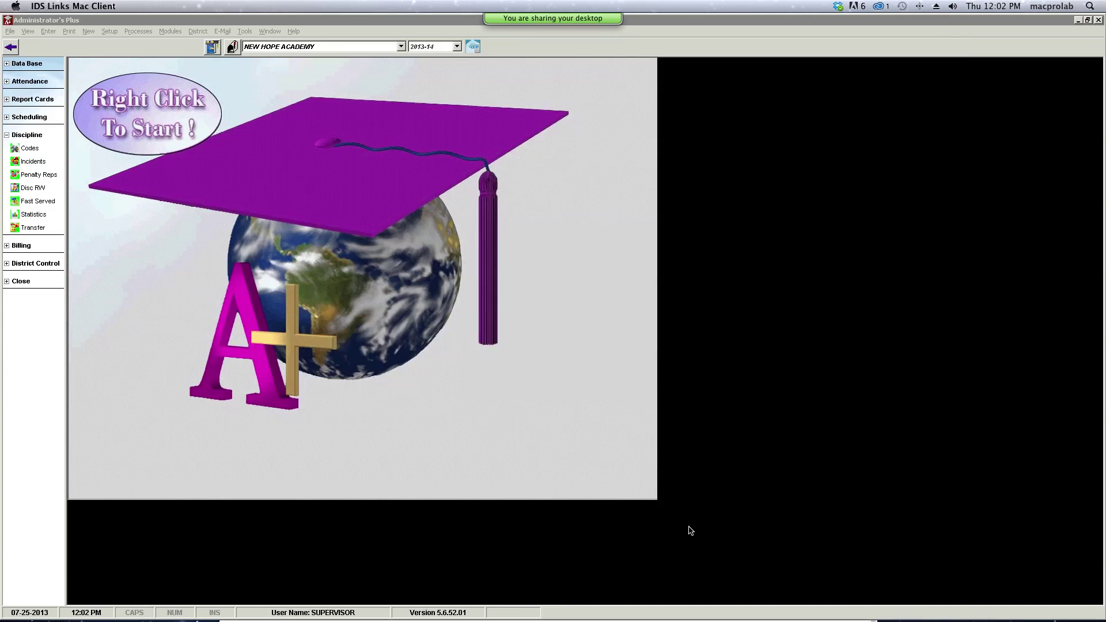
- Run the incidents report for all grades and all students alphabetically, then close the one-page result
left_click(528, 315)
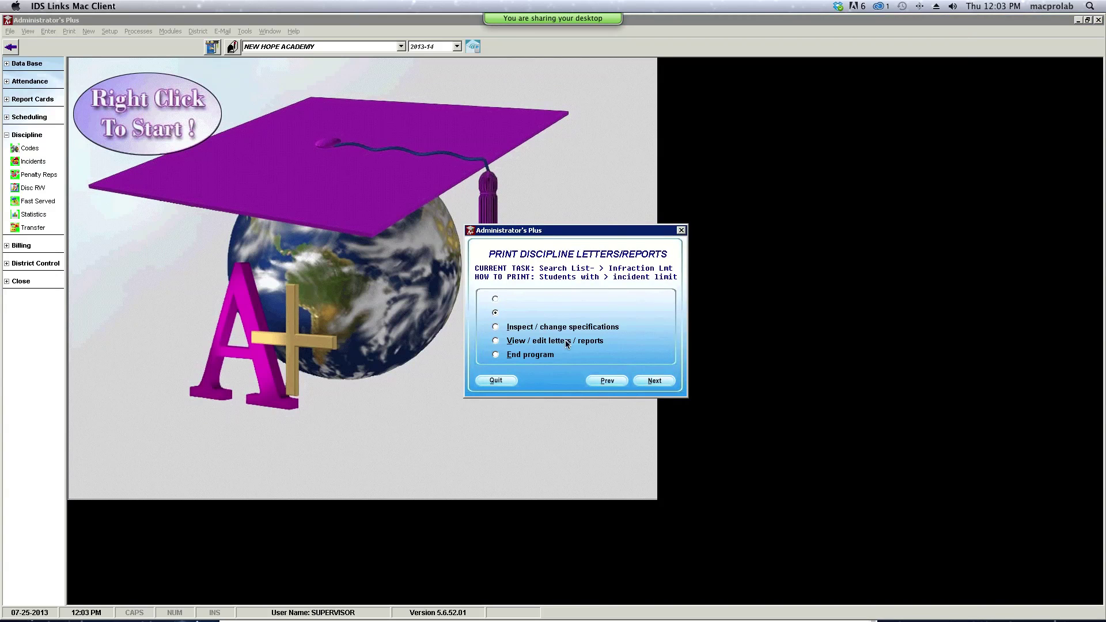
left_click(653, 382)
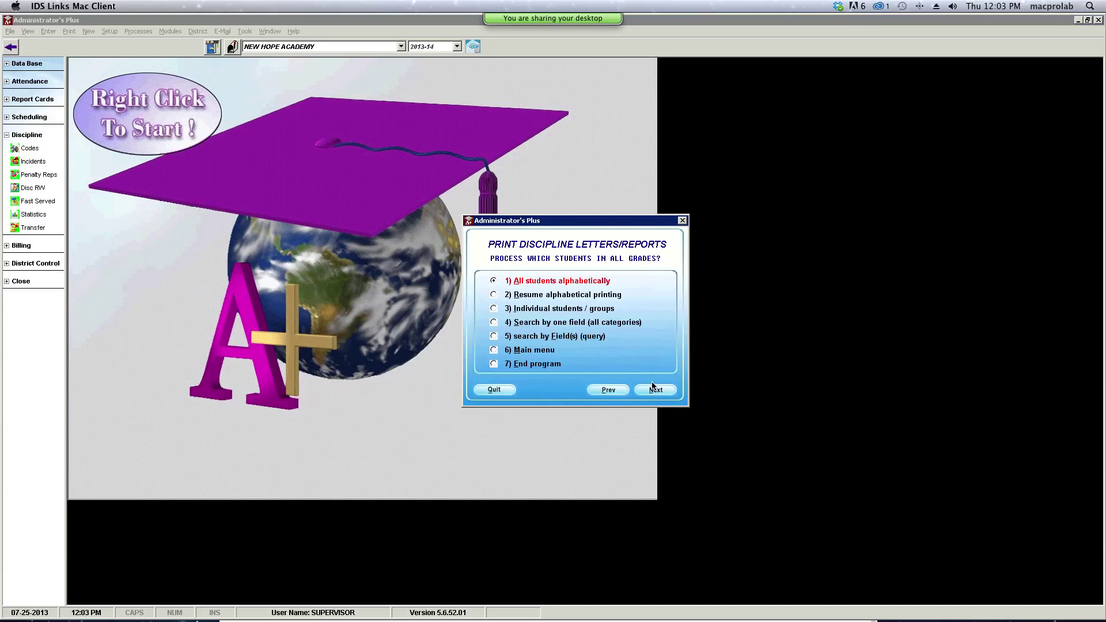
left_click(653, 387)
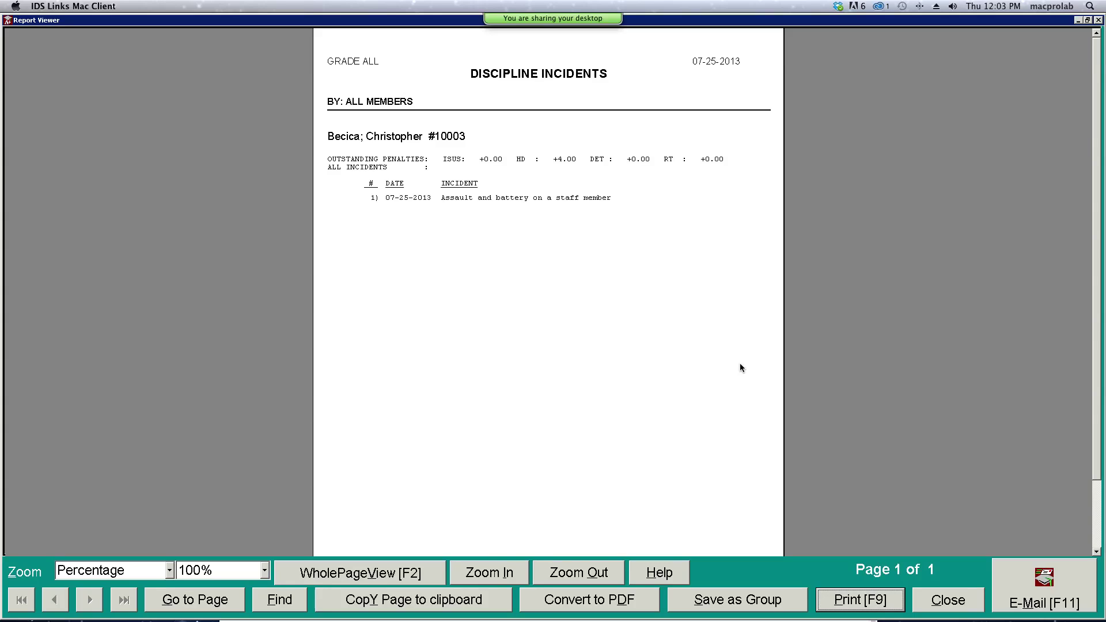
left_click(949, 599)
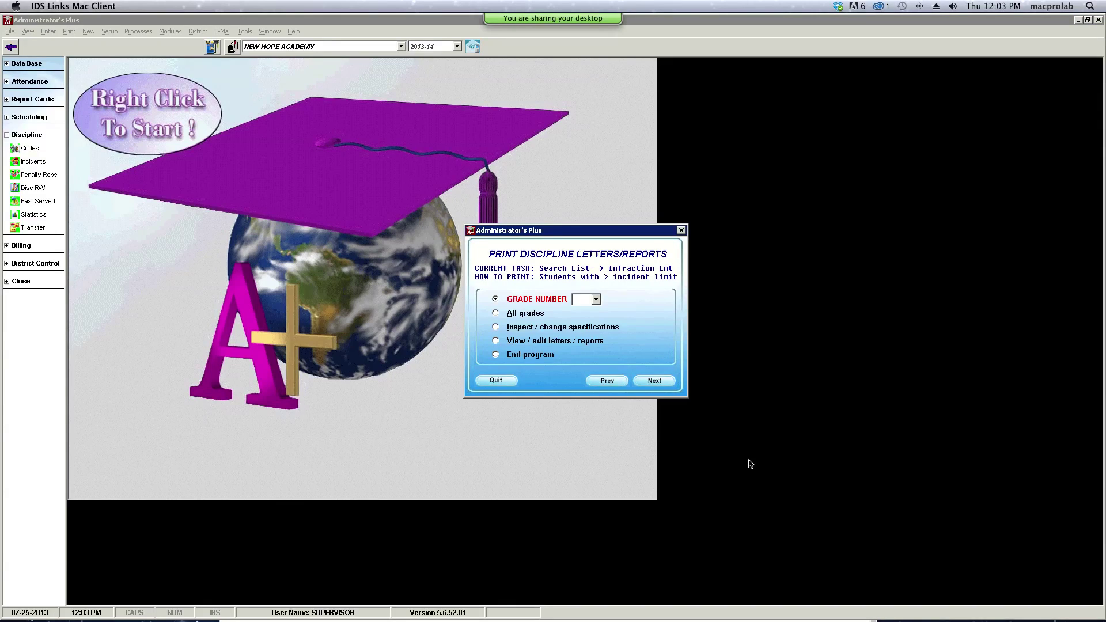
- Quit discipline letters, switch to DEMO SCHOOL 2012-13, and open Discipline Statistics
left_click(490, 382)
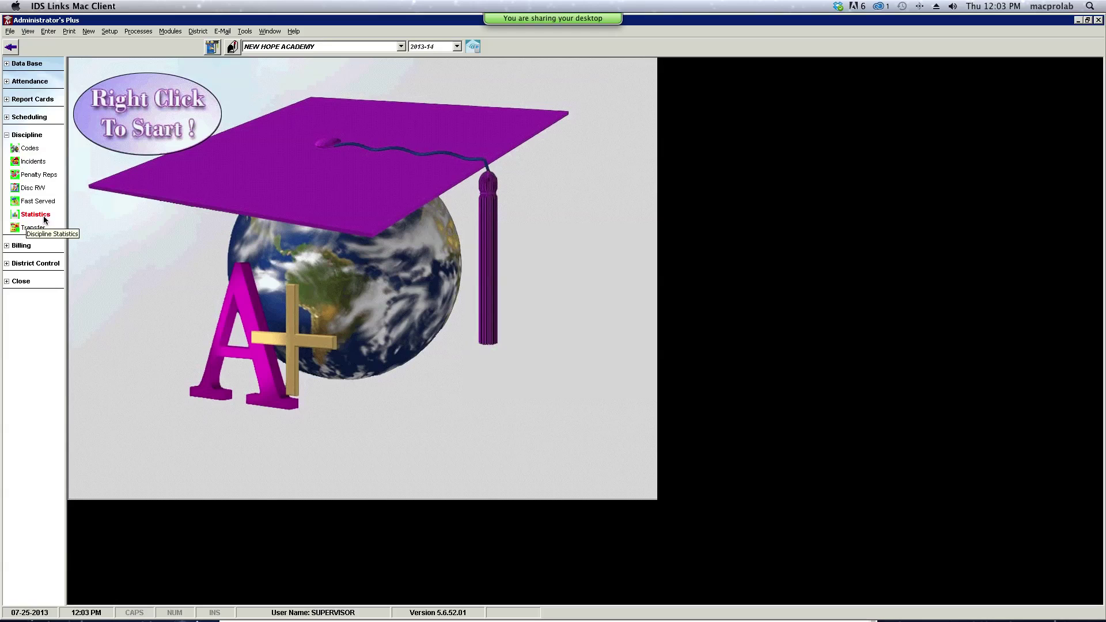
left_click(312, 46)
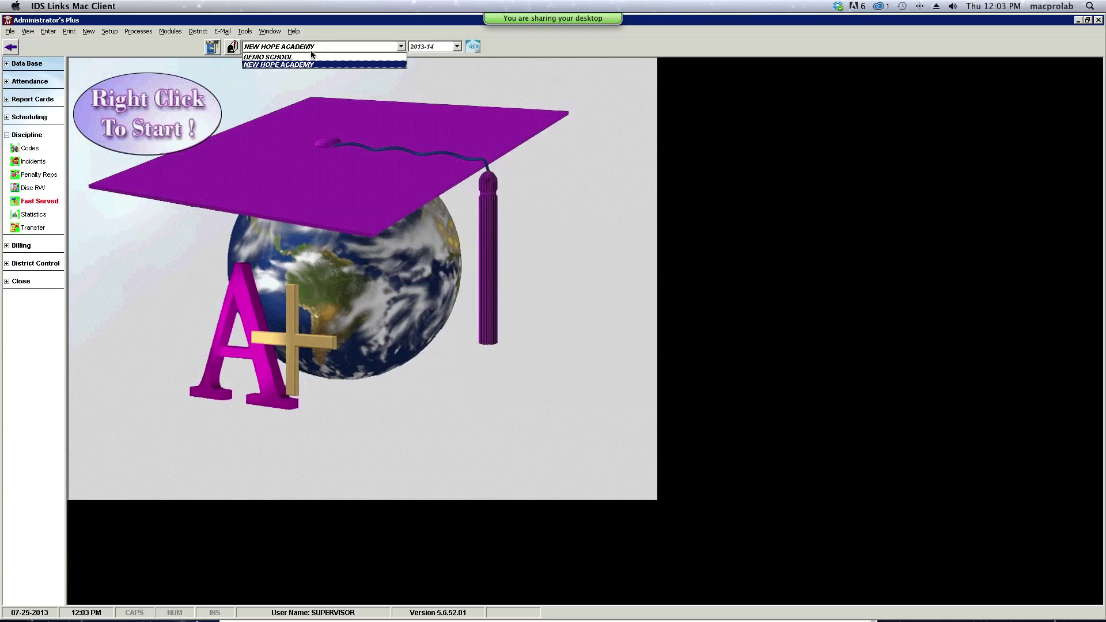
left_click(309, 57)
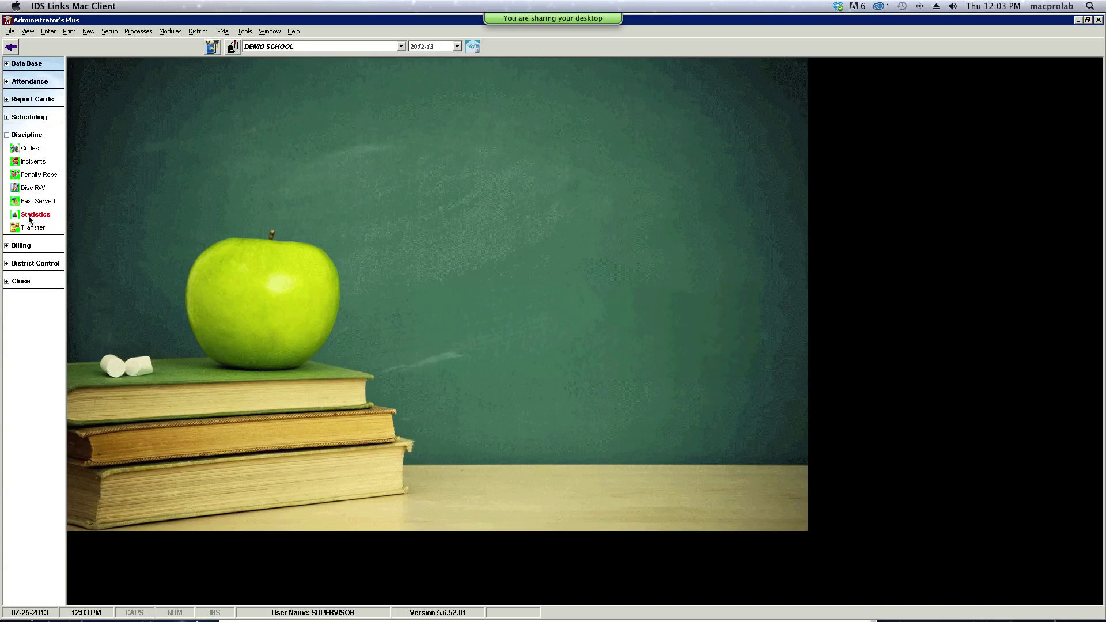
left_click(30, 216)
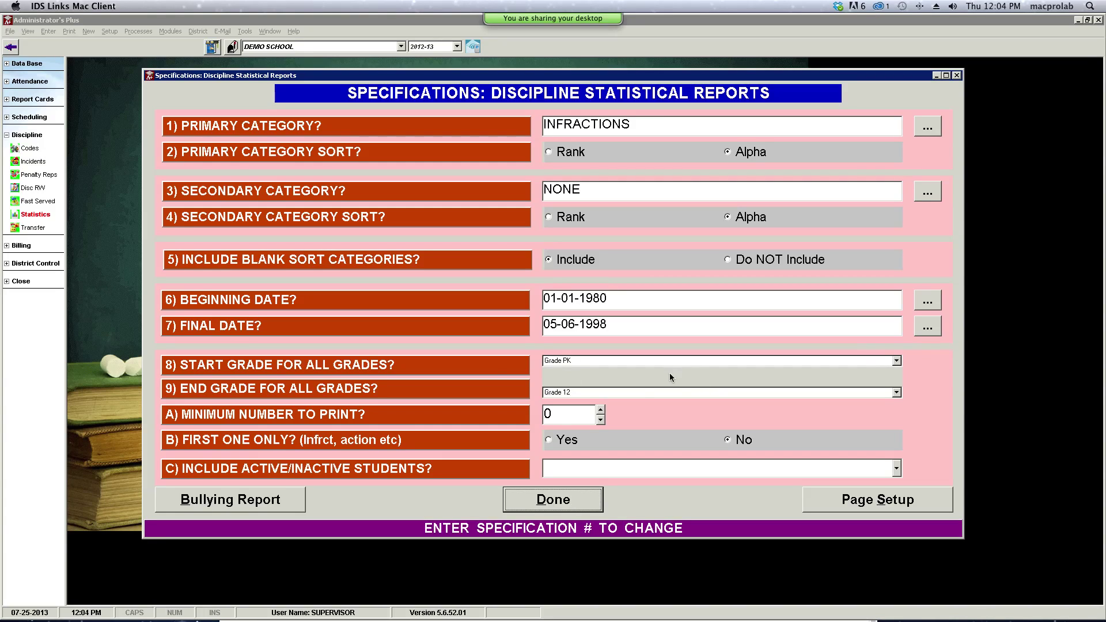
- Accept the statistics specifications, quit that run, and reopen Discipline Statistics
left_click(589, 499)
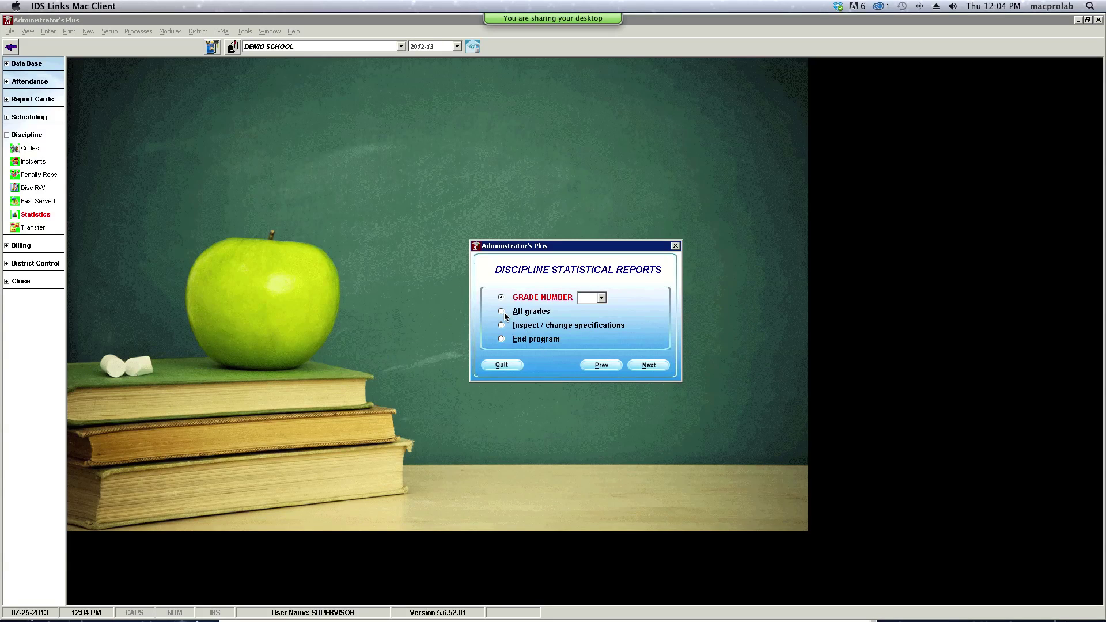
left_click(503, 367)
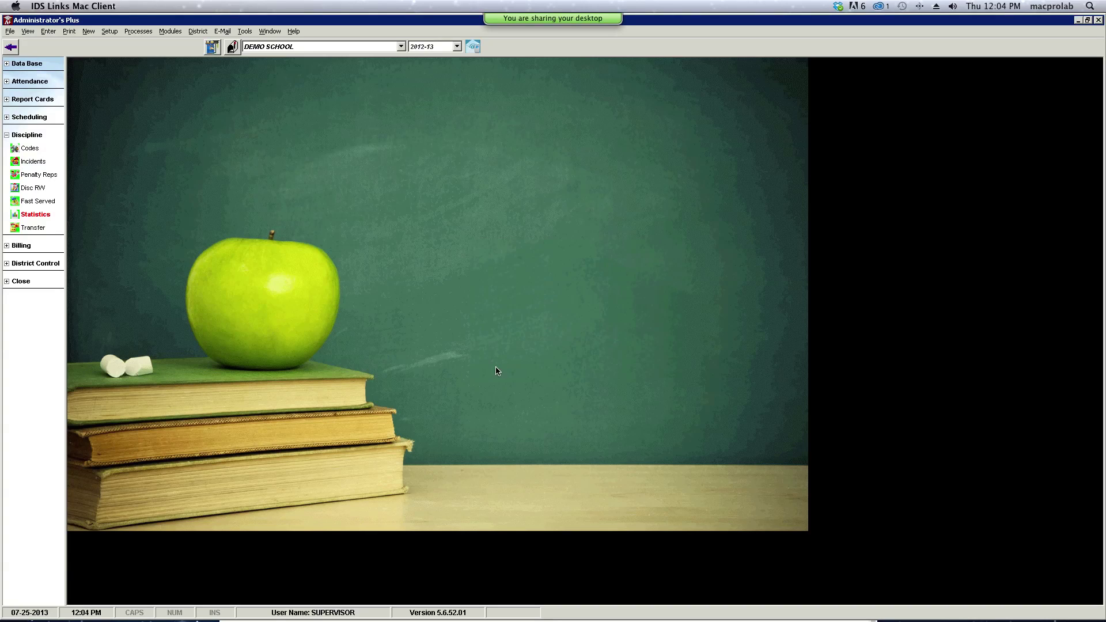
left_click(48, 218)
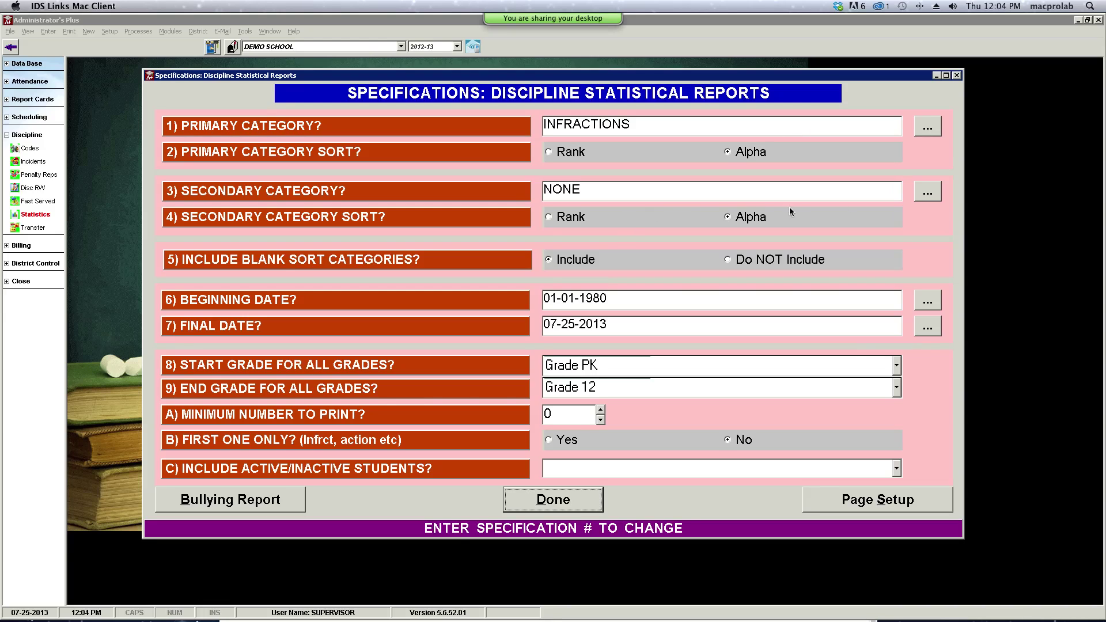
- Set the secondary category to STAFF and run the statistics for all grades
left_click(928, 195)
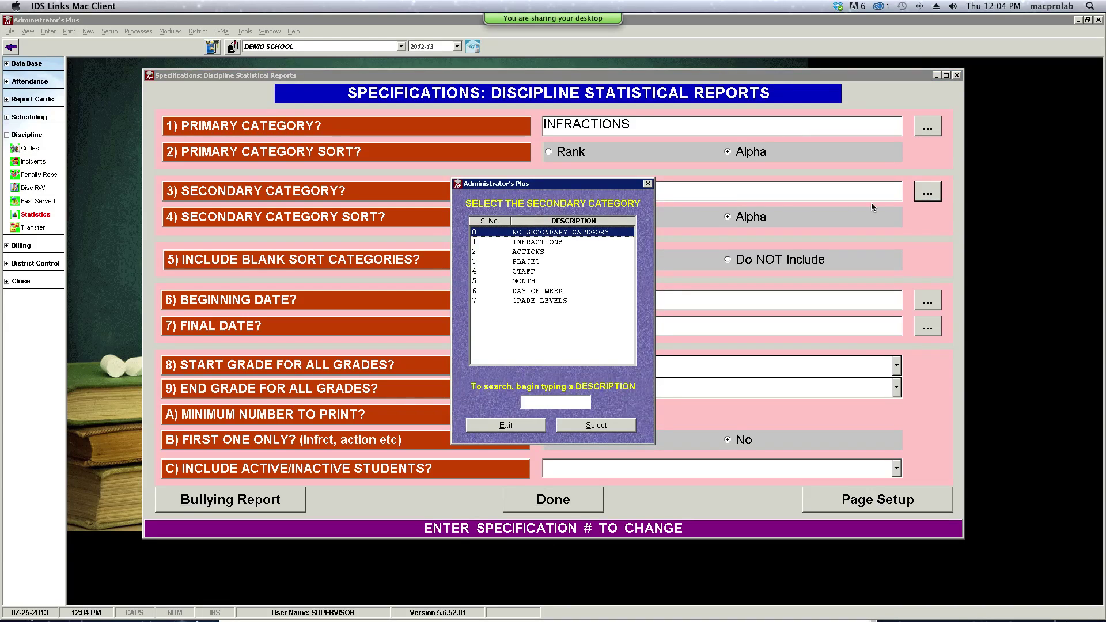
left_click(516, 272)
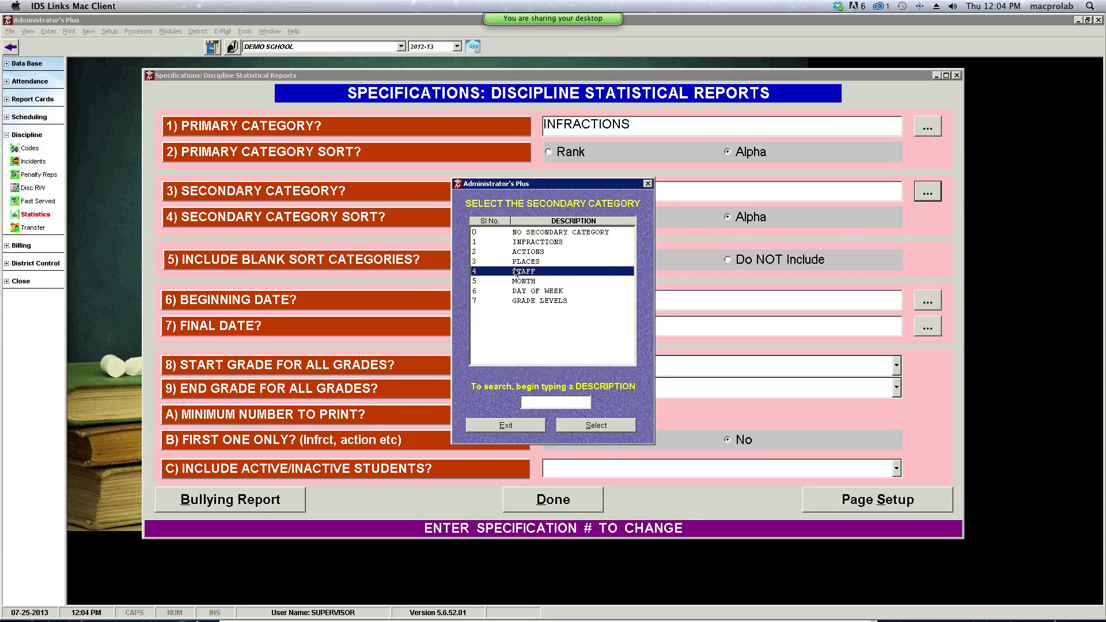
double_click(515, 272)
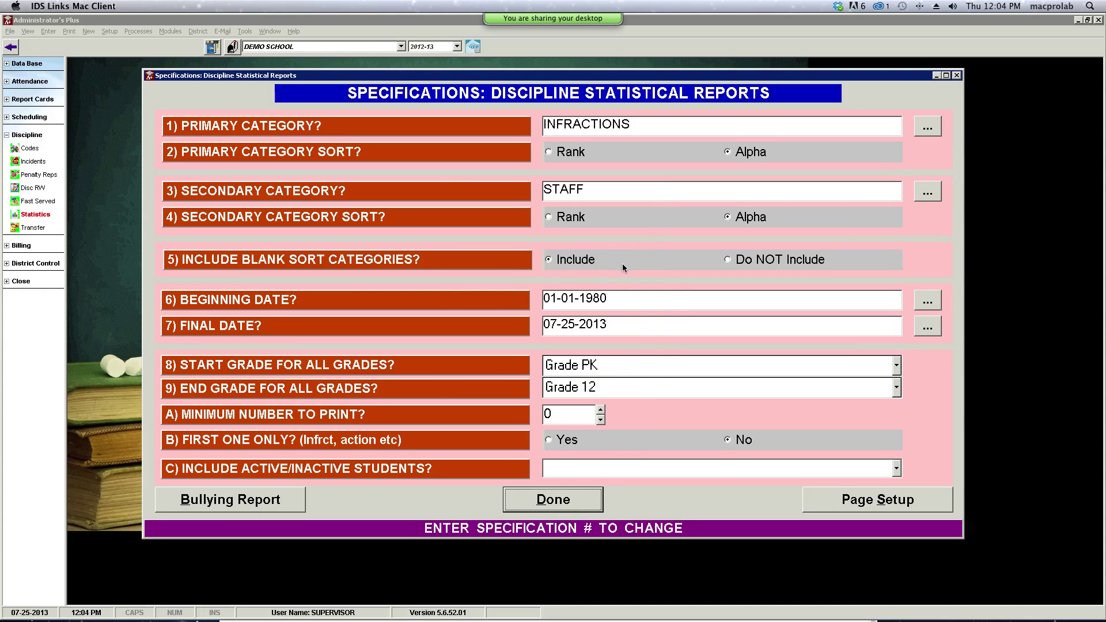
left_click(573, 501)
left_click(528, 312)
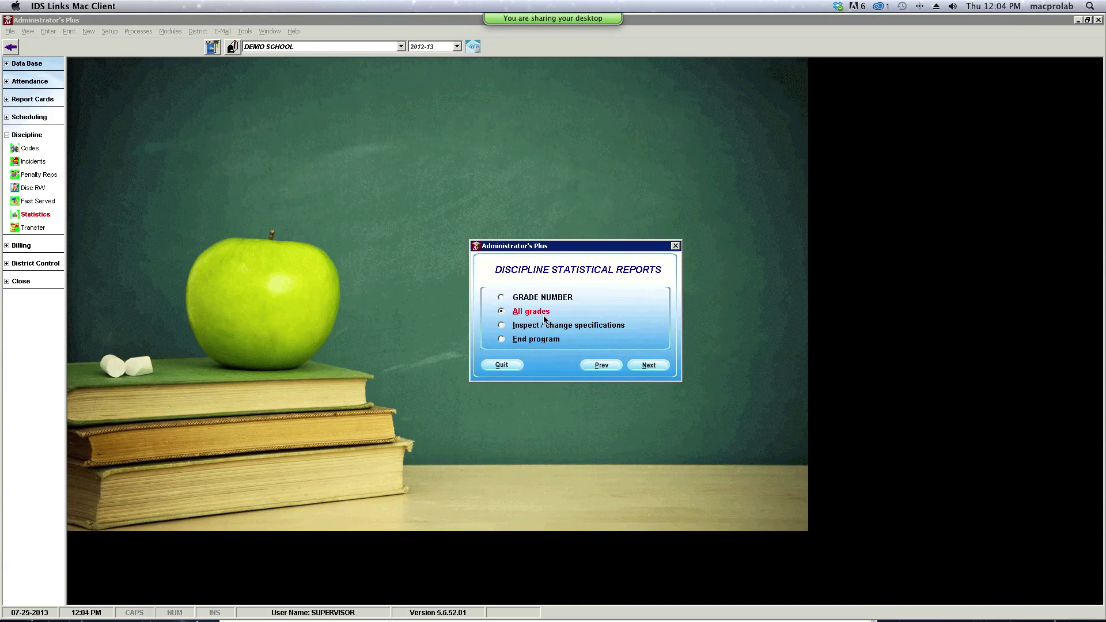
left_click(649, 364)
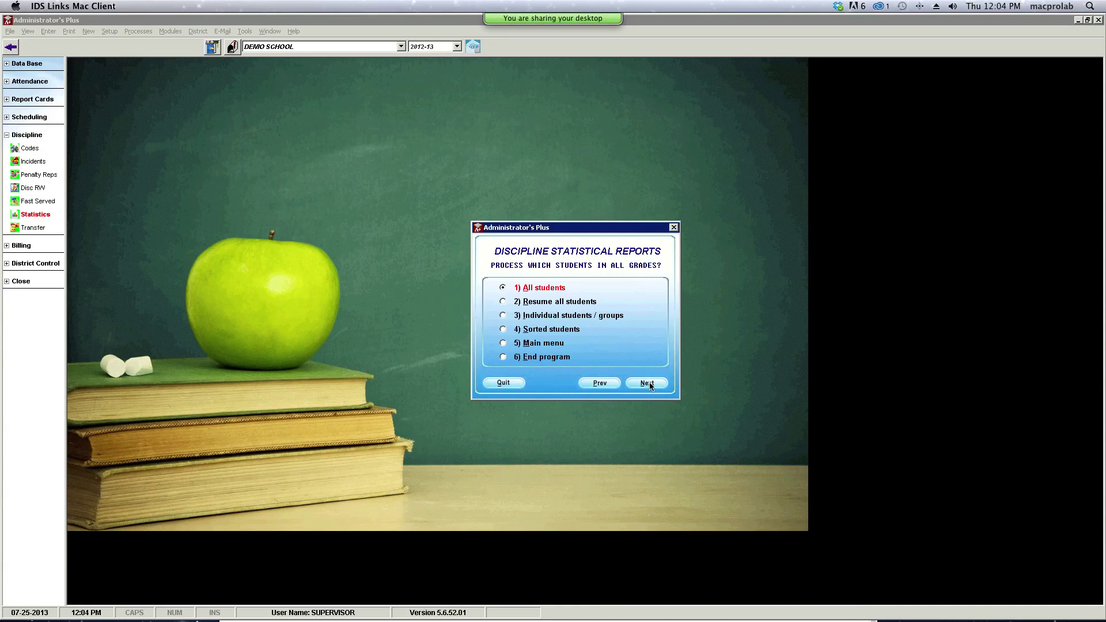
- Generate the 28-page infractions-by-staff report for all students, review it, then close it
left_click(647, 384)
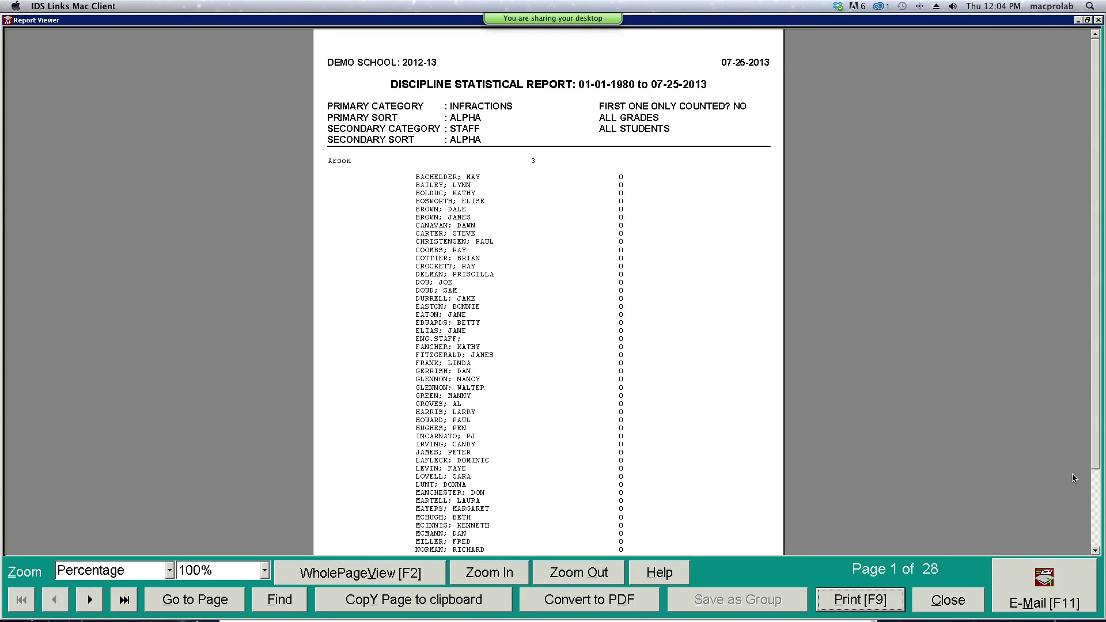
left_click(1096, 551)
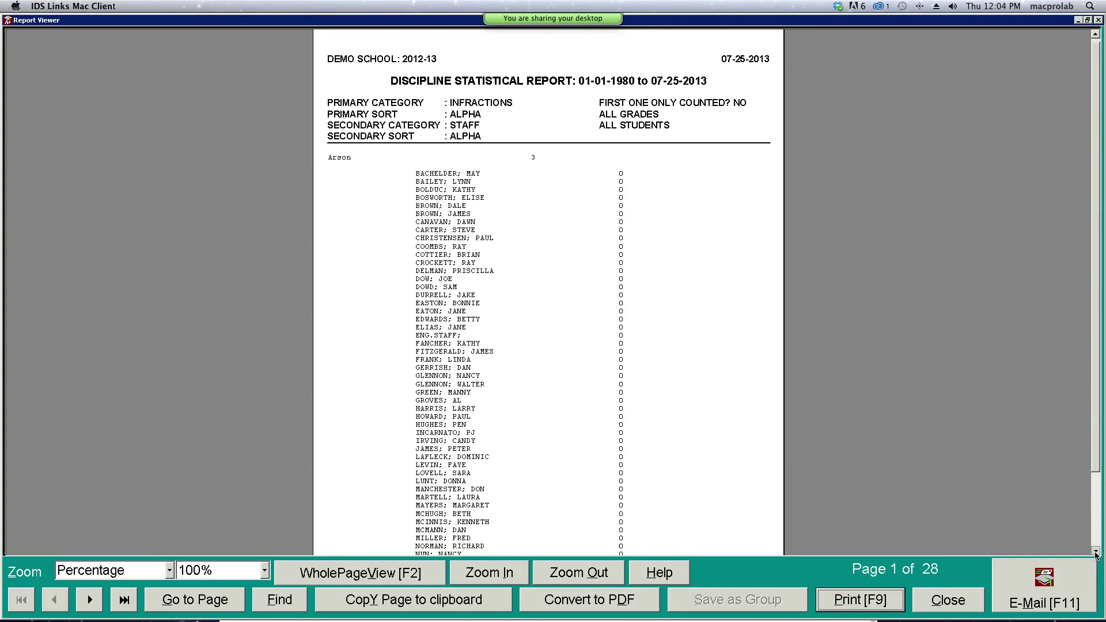
left_click_drag(1096, 554, 1096, 554)
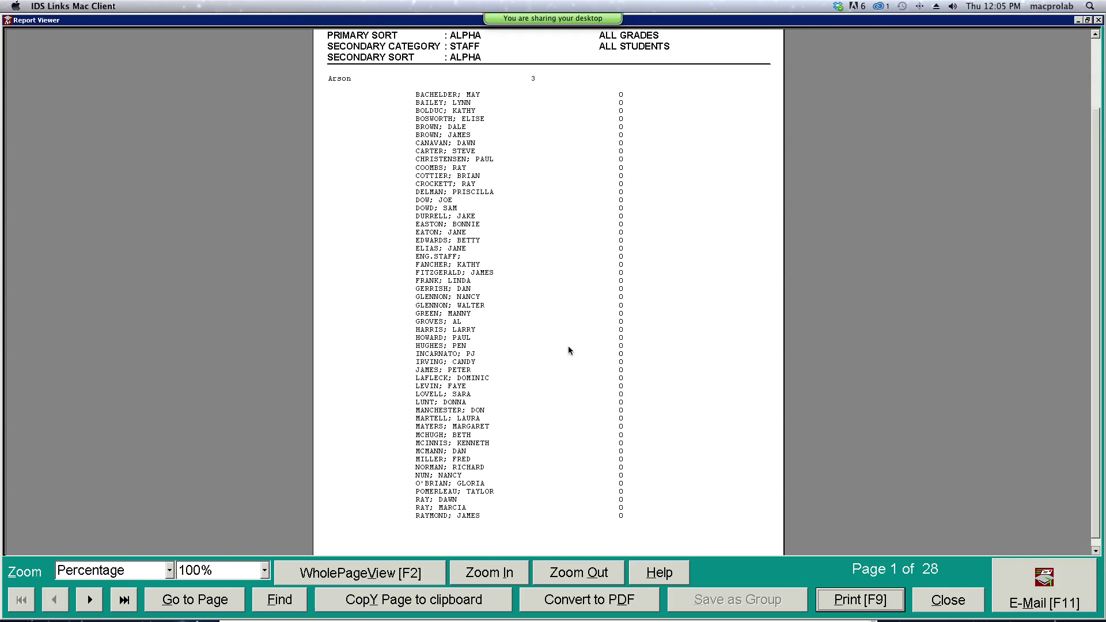
left_click(949, 599)
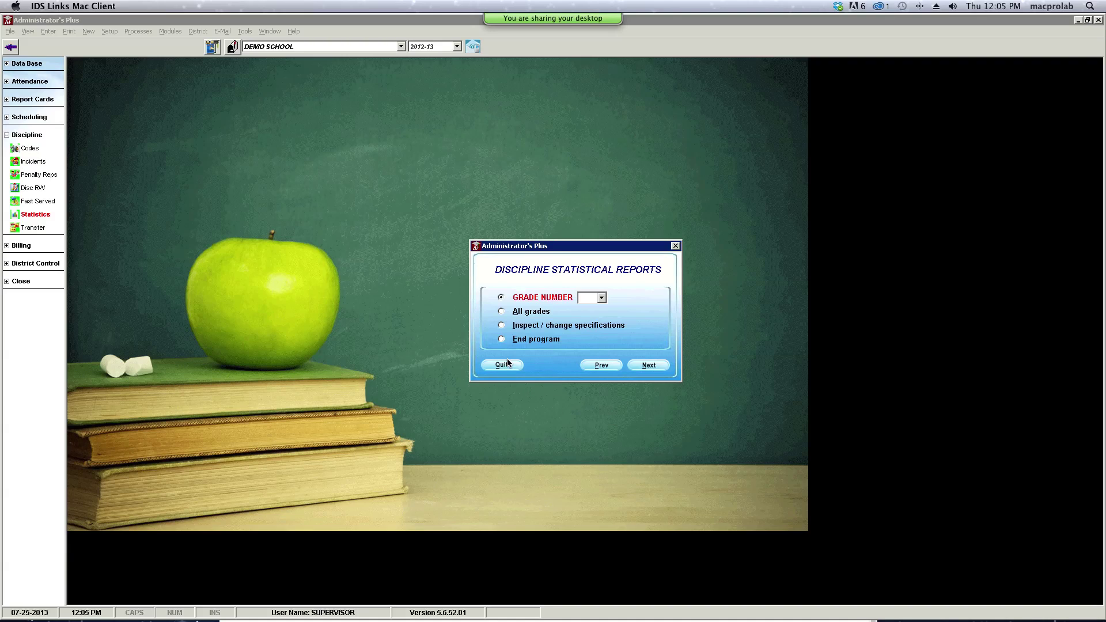
- Raise the minimum number to print to 1, accept the specifications, and choose all grades
left_click(501, 325)
left_click(650, 366)
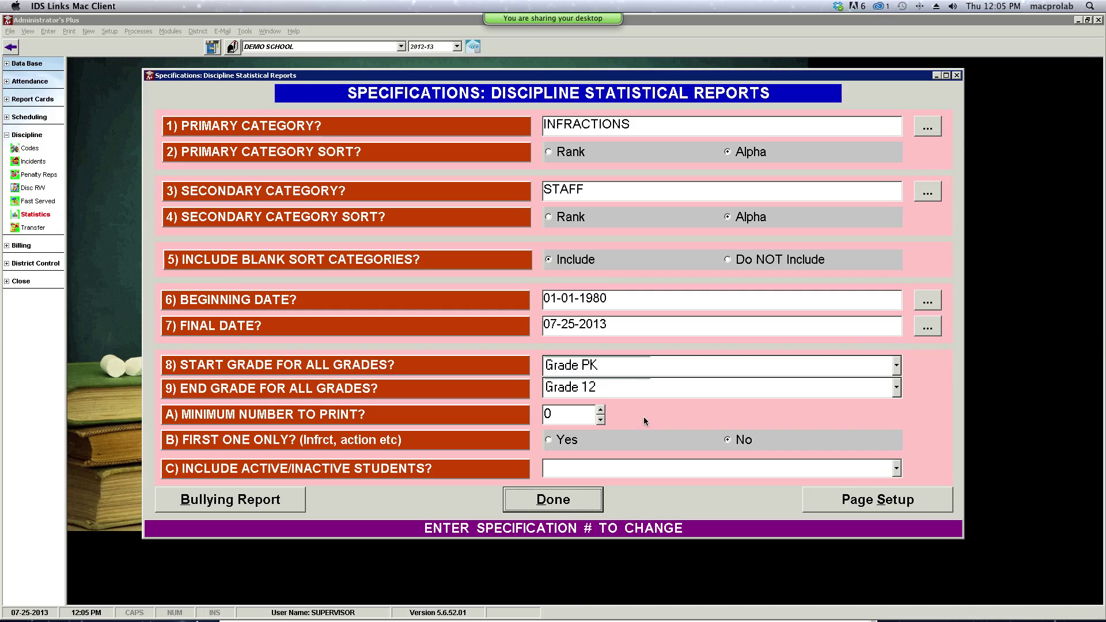
left_click(601, 423)
left_click(602, 410)
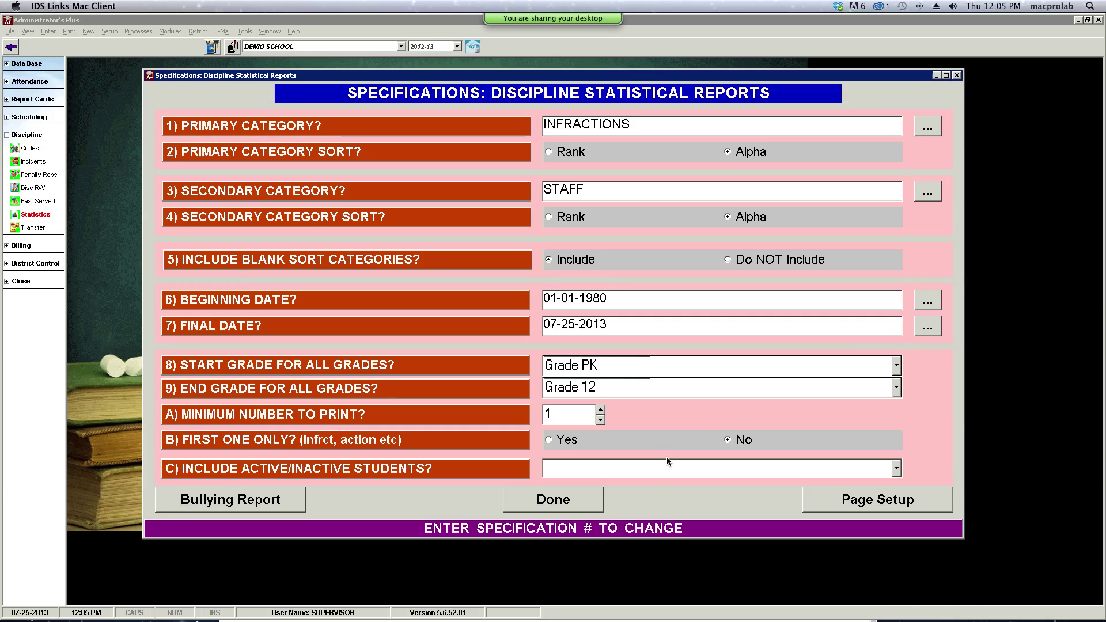
left_click(567, 498)
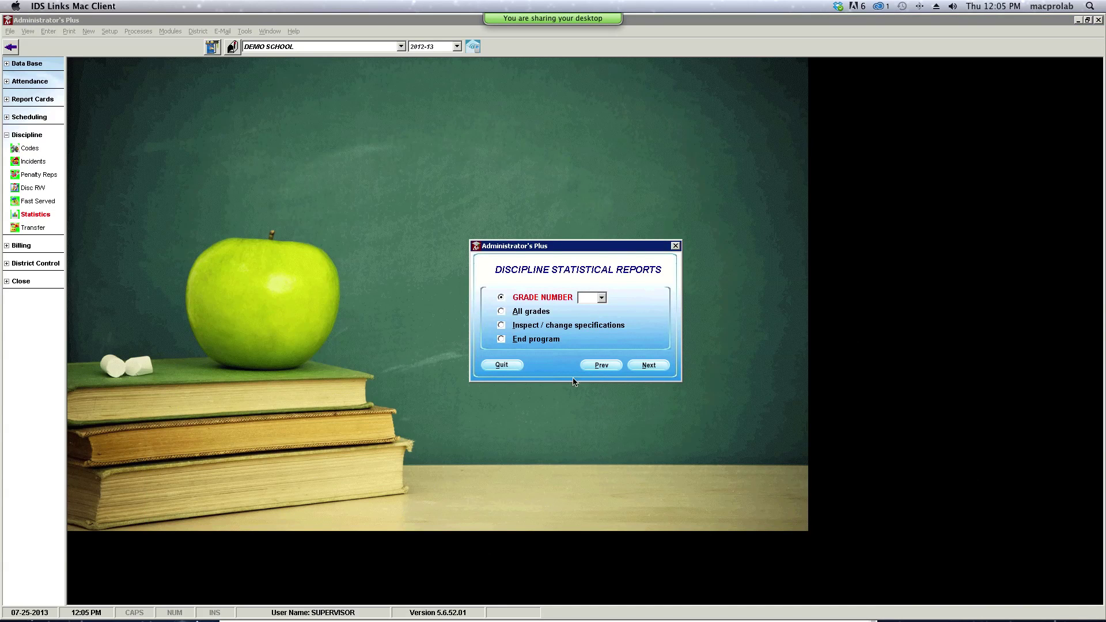
left_click(536, 312)
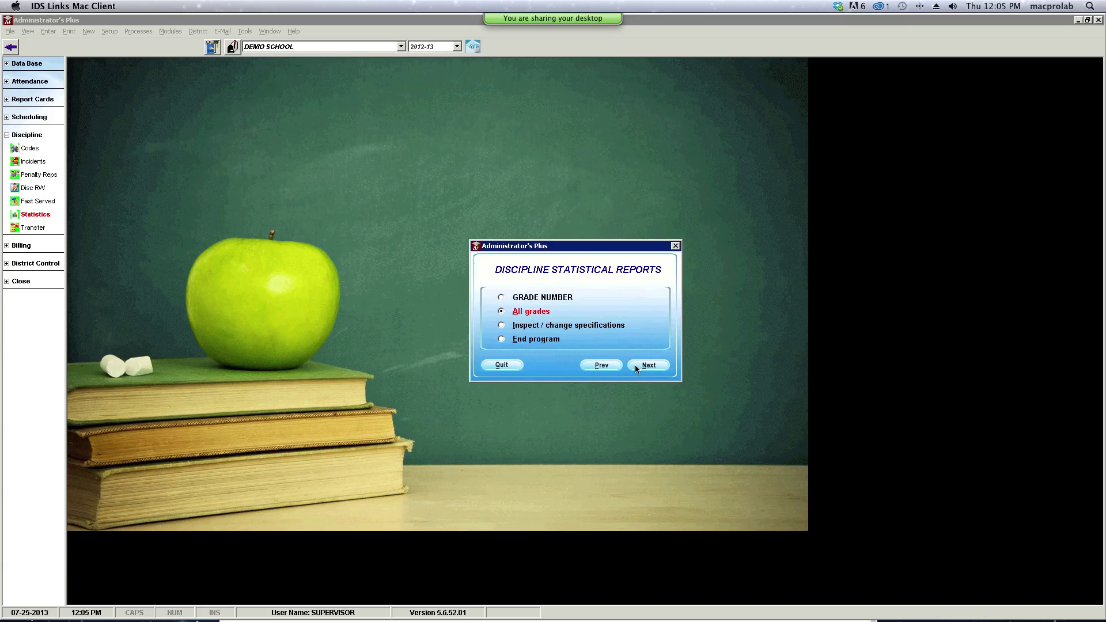
left_click(634, 365)
- Generate the infractions-by-staff report for all students, review it down to Theft, then close it
left_click(652, 383)
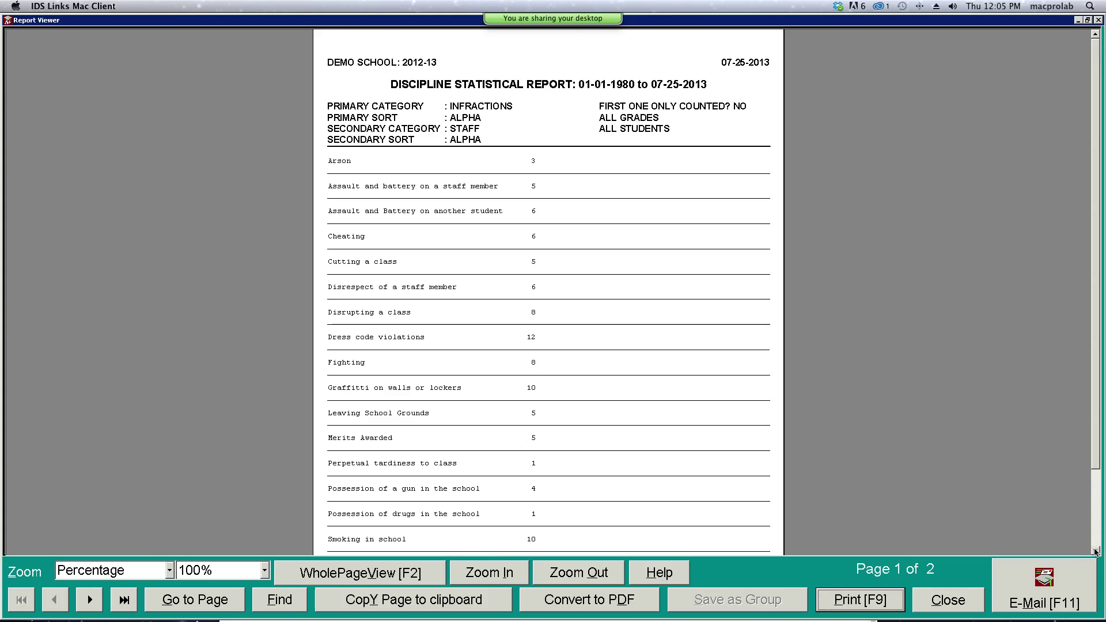
left_click(1096, 552)
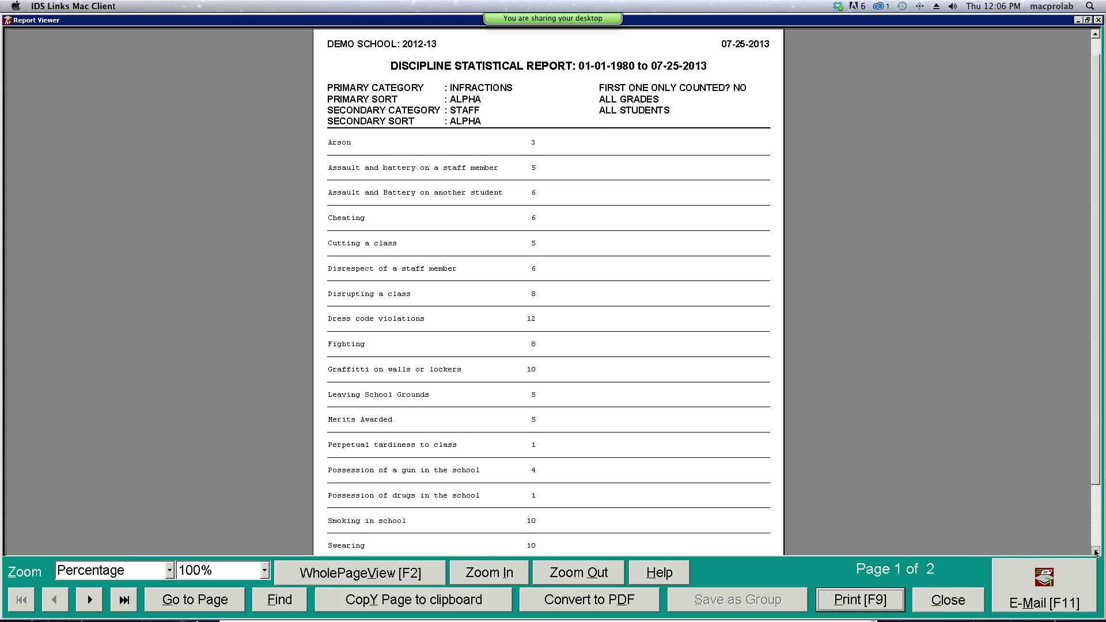
left_click_drag(1096, 552, 1096, 552)
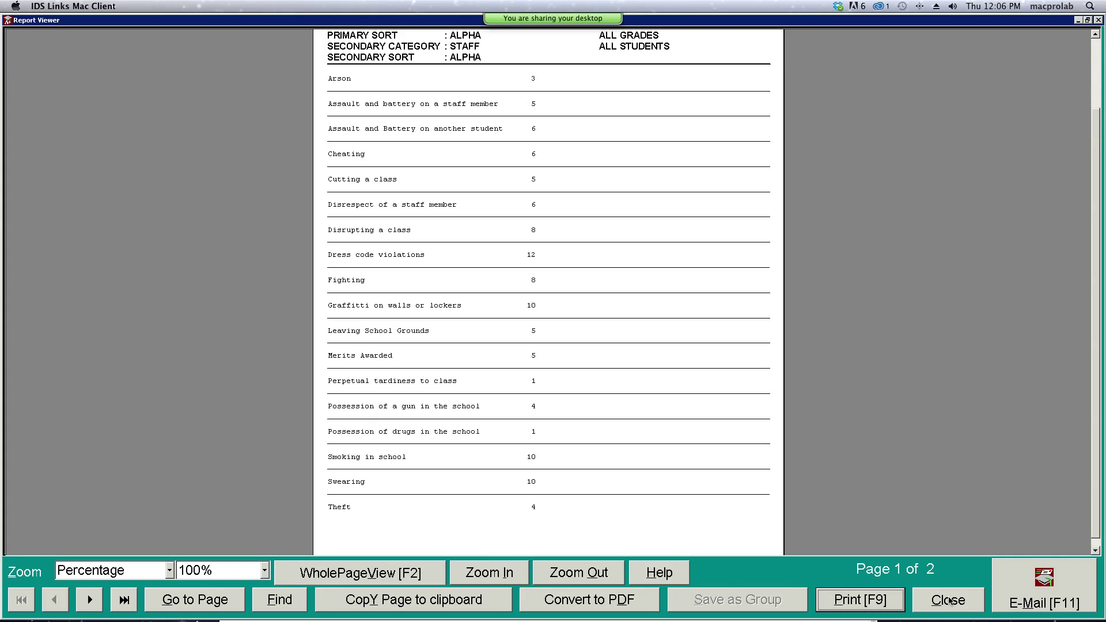
left_click(949, 599)
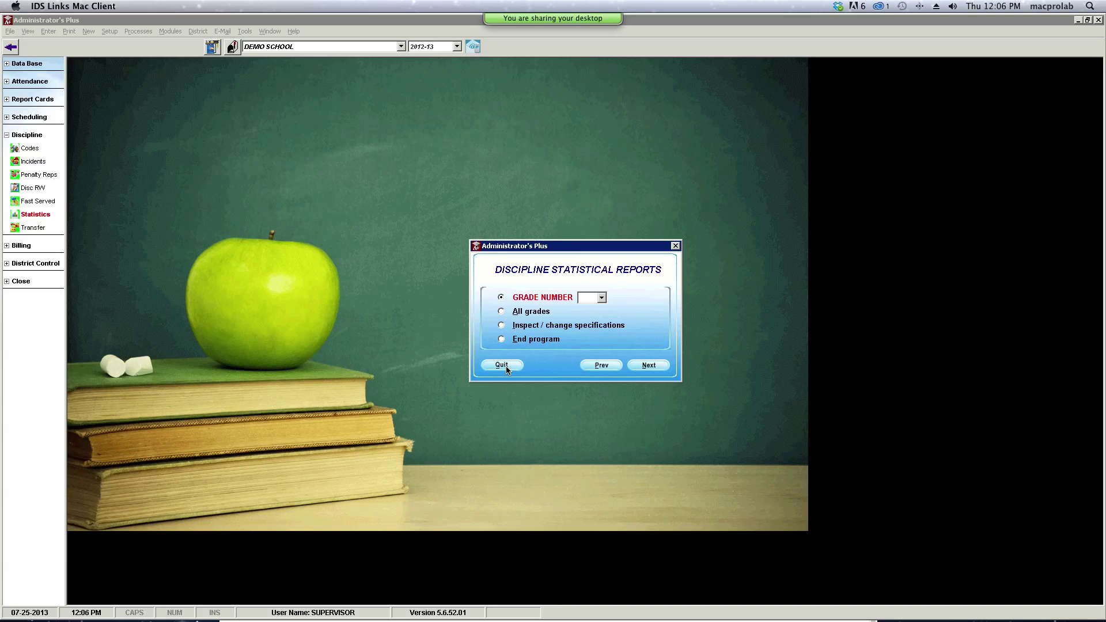
- Change the secondary category from STAFF to PLACES and accept the specifications
left_click(501, 325)
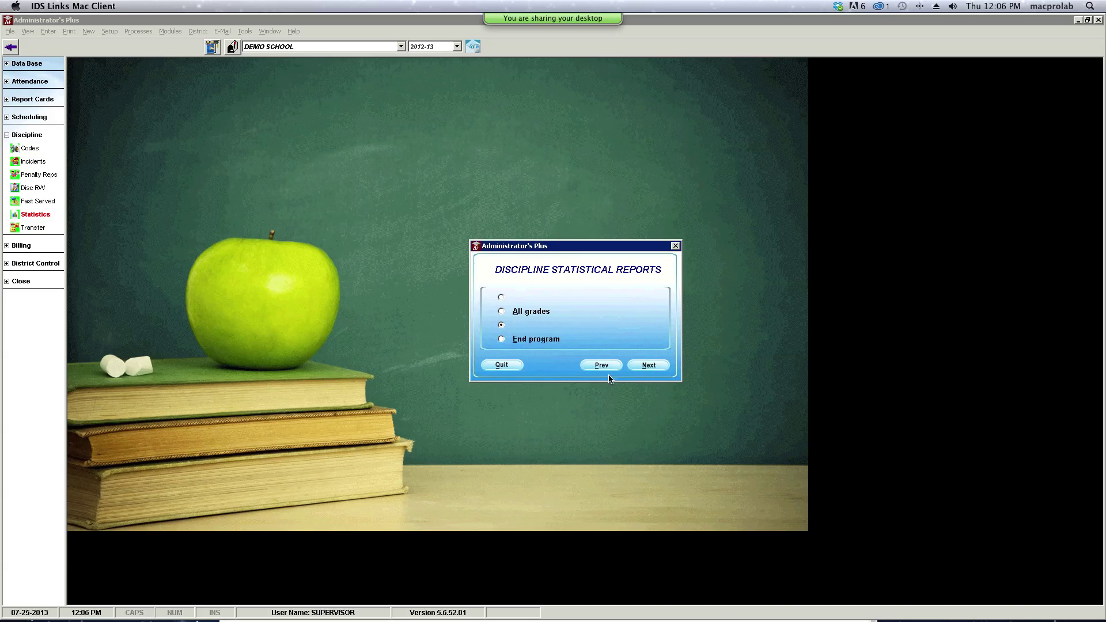
left_click(650, 367)
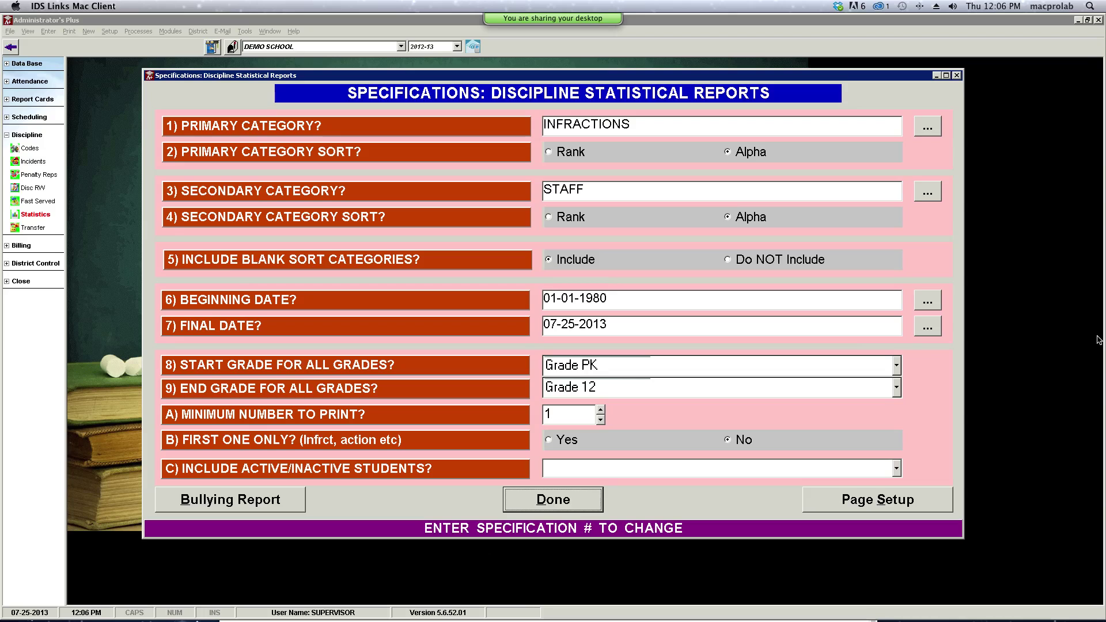
left_click(929, 193)
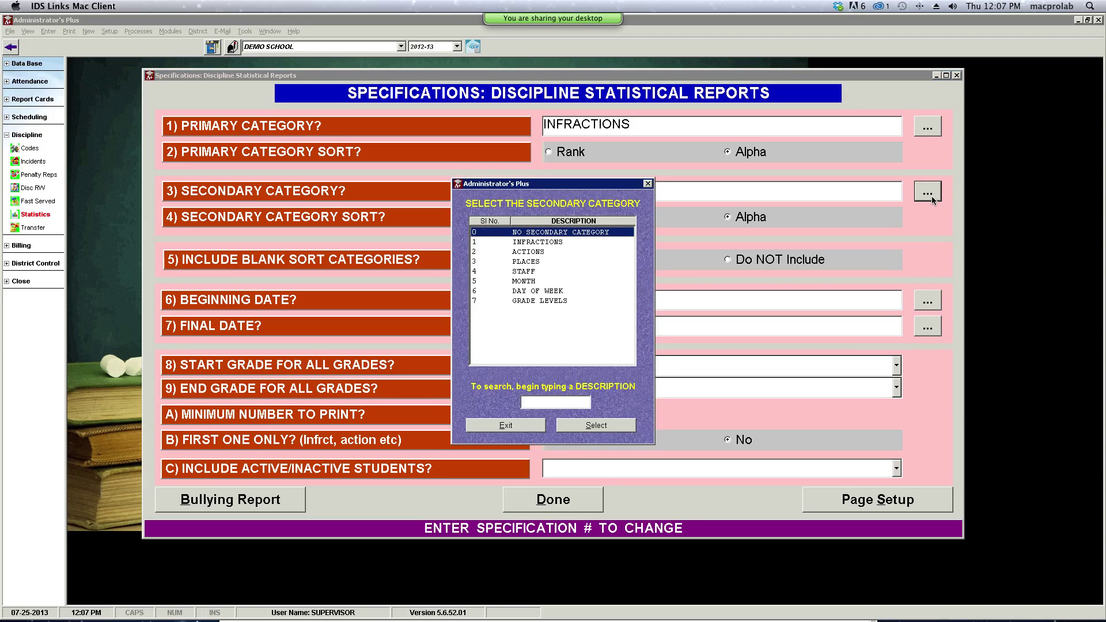
left_click(517, 263)
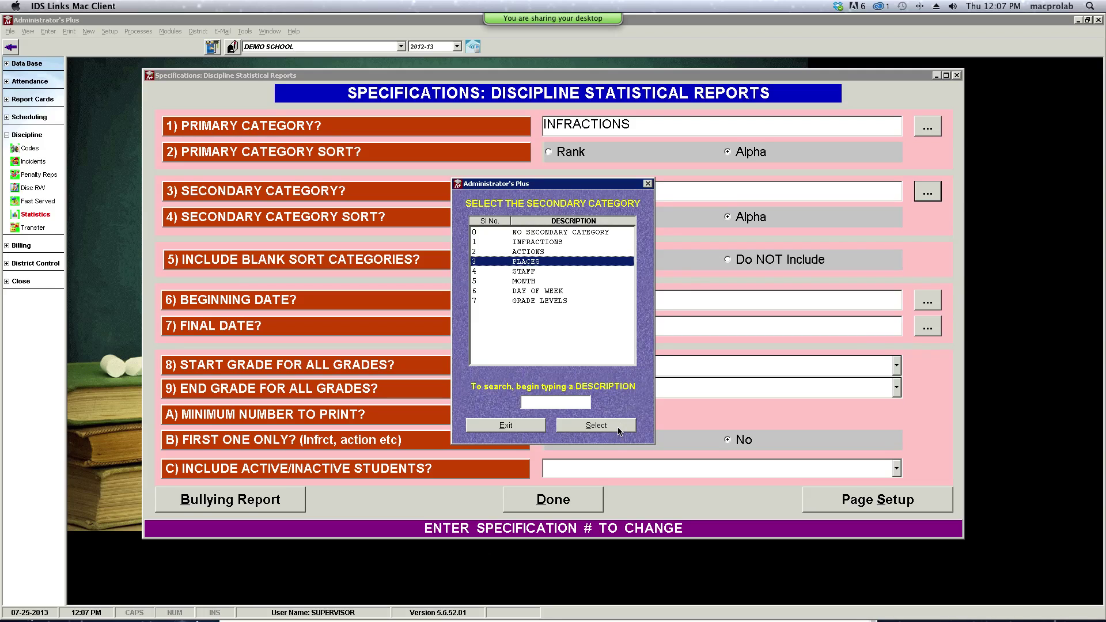
left_click(623, 427)
left_click(574, 503)
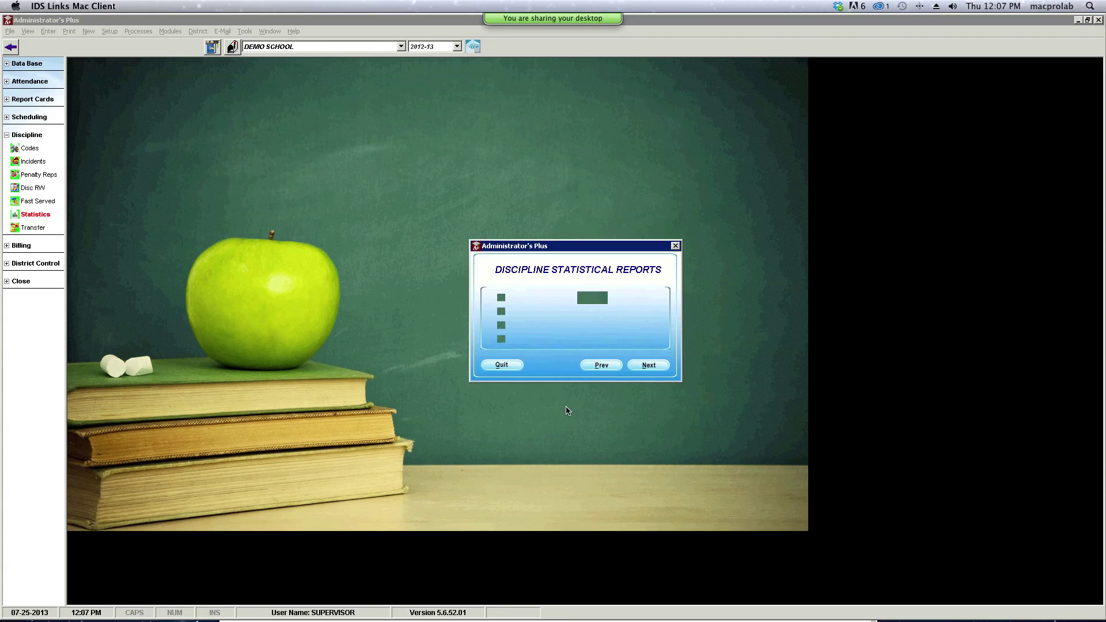
- Run the 2-page infractions-by-places report for all grades and all students
left_click(502, 312)
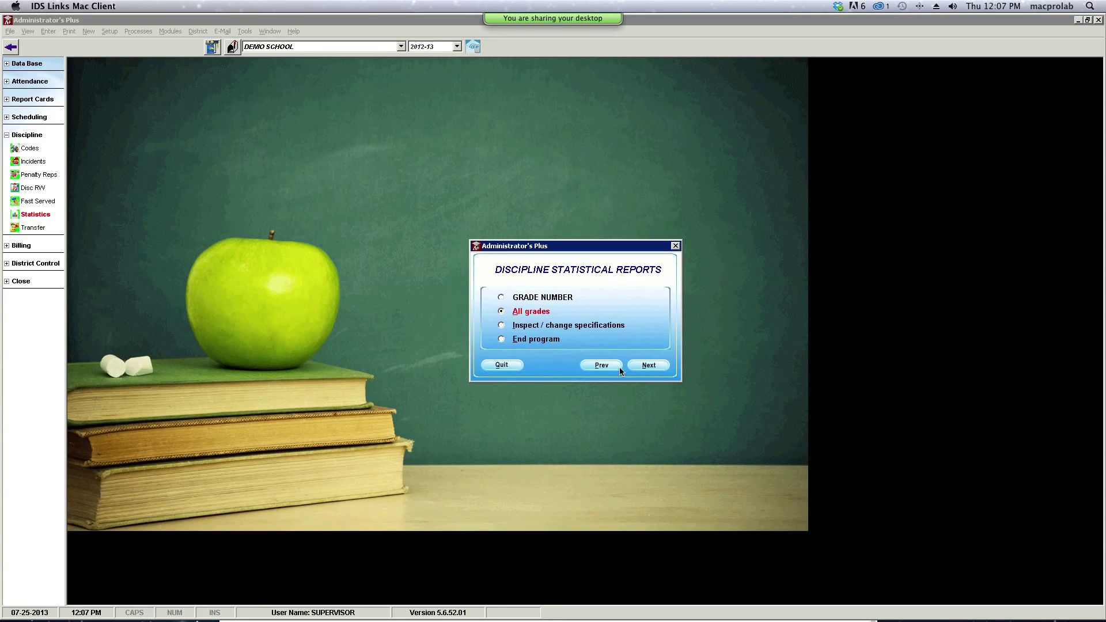
left_click(648, 366)
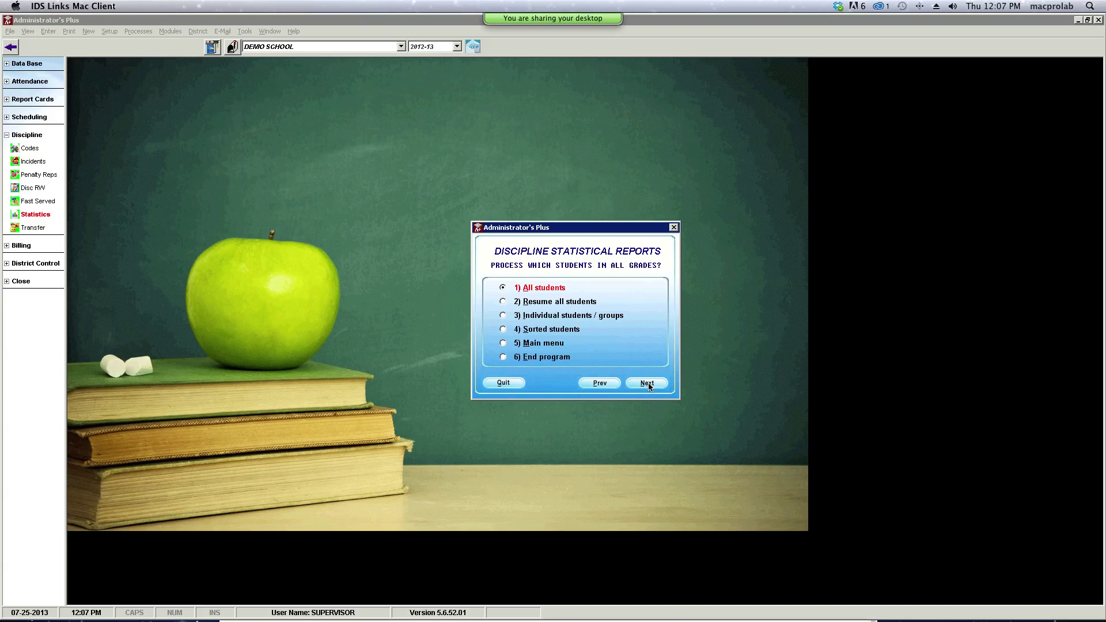
left_click(647, 383)
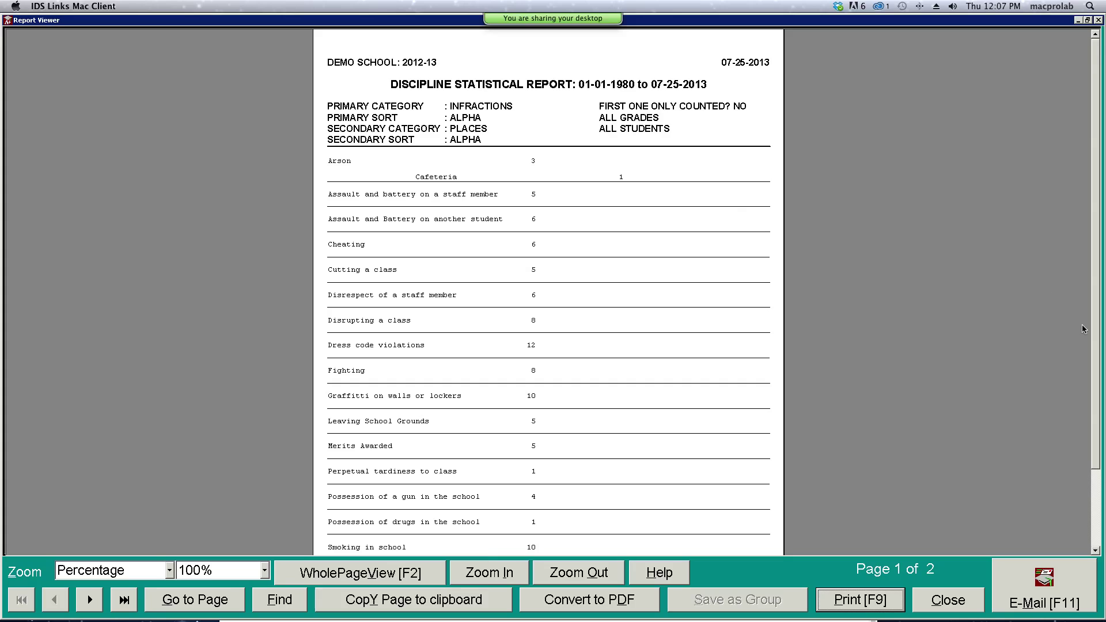
- Scroll the infractions-by-place report past Cafeteria under Arson and Bathrooms under Smoking, then close it
left_click_drag(1094, 330, 1100, 385)
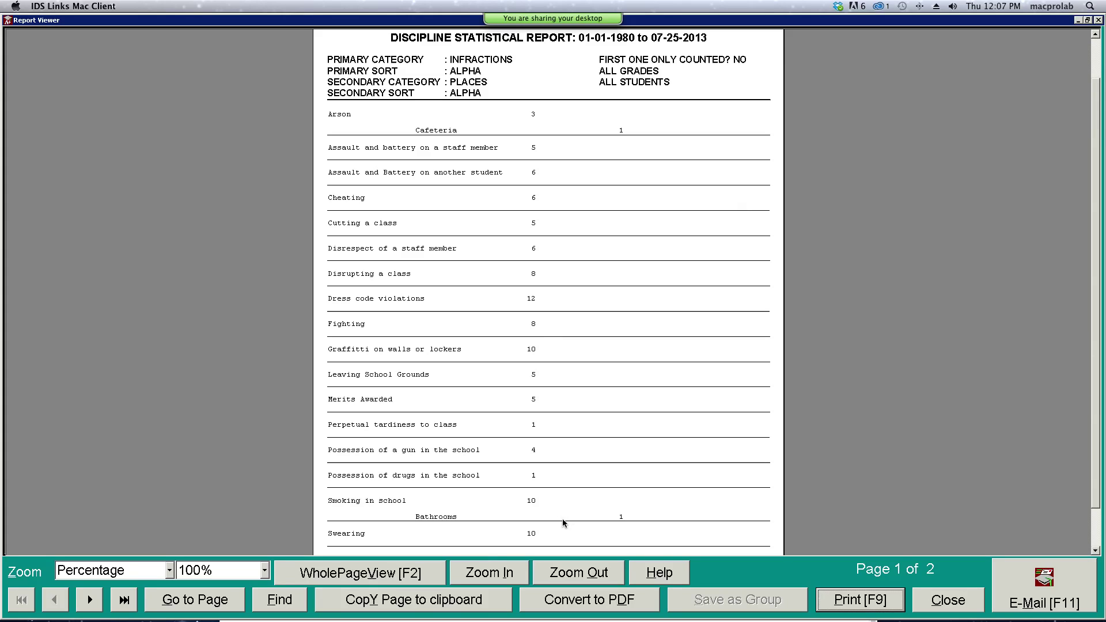
left_click(1096, 552)
left_click(1096, 551)
left_click(1096, 552)
left_click(1097, 551)
left_click(1097, 552)
left_click(1097, 552)
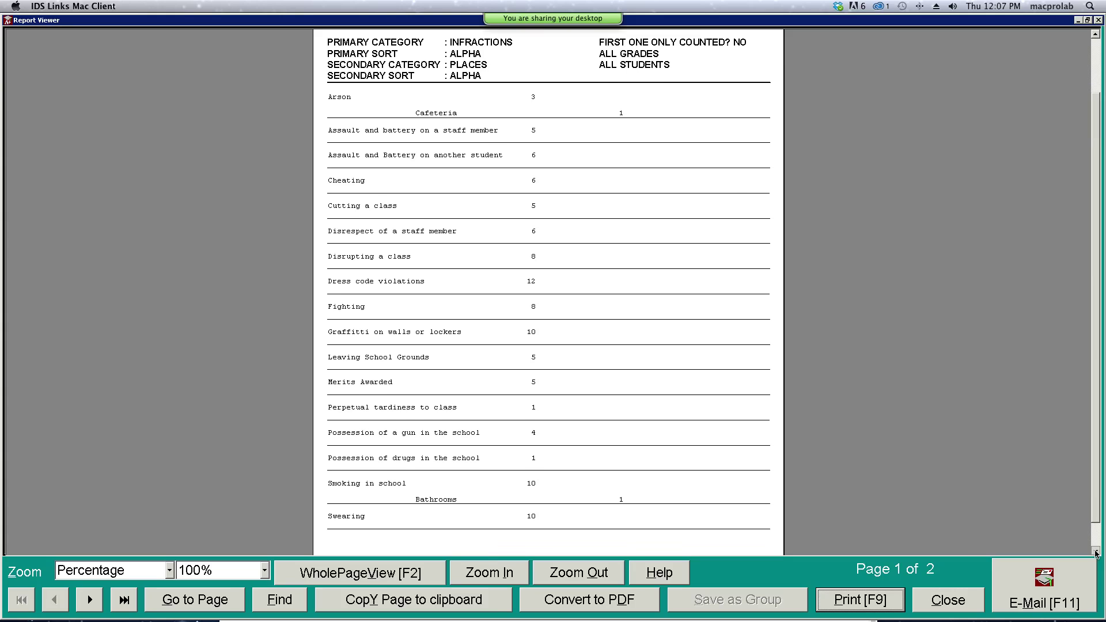
left_click(1096, 552)
left_click(1096, 551)
left_click(1096, 552)
left_click(1096, 552)
left_click(1096, 551)
left_click(1096, 552)
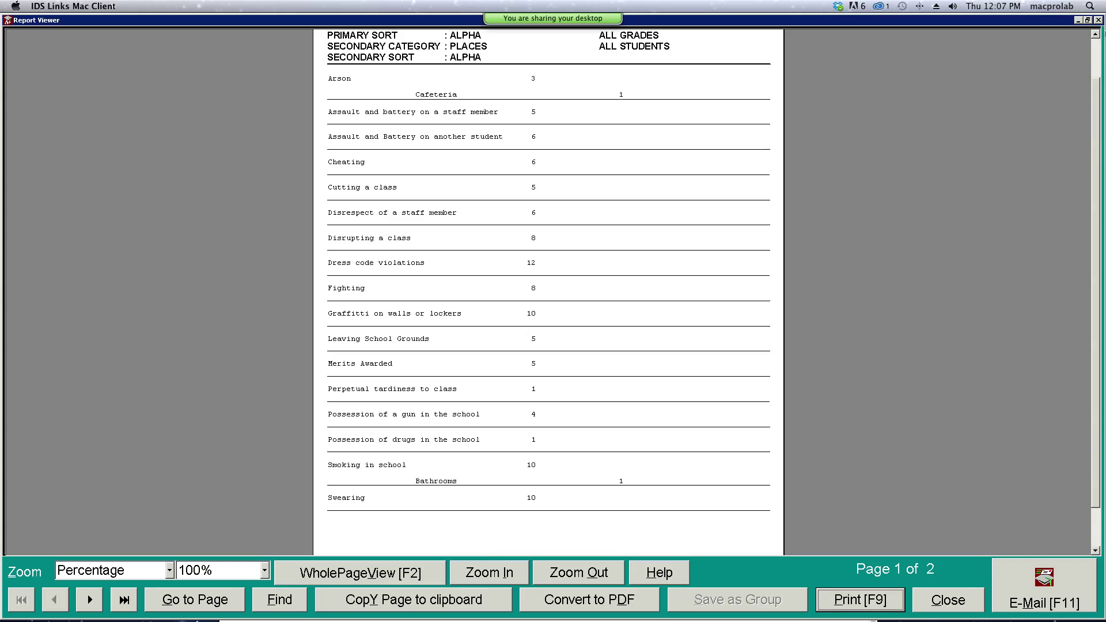
left_click(1096, 35)
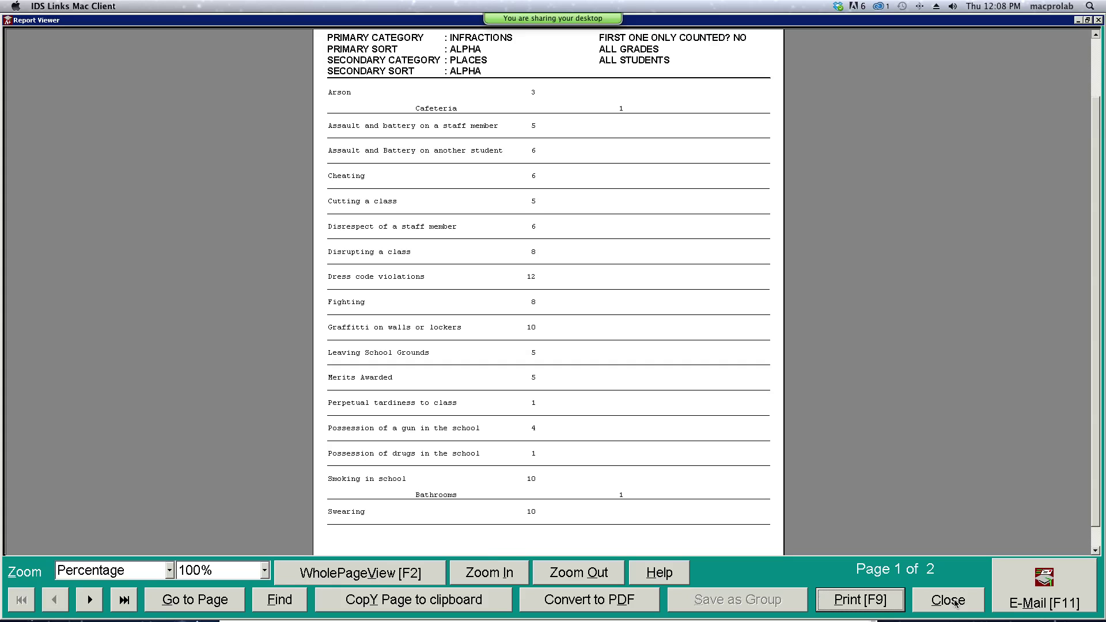
left_click(955, 603)
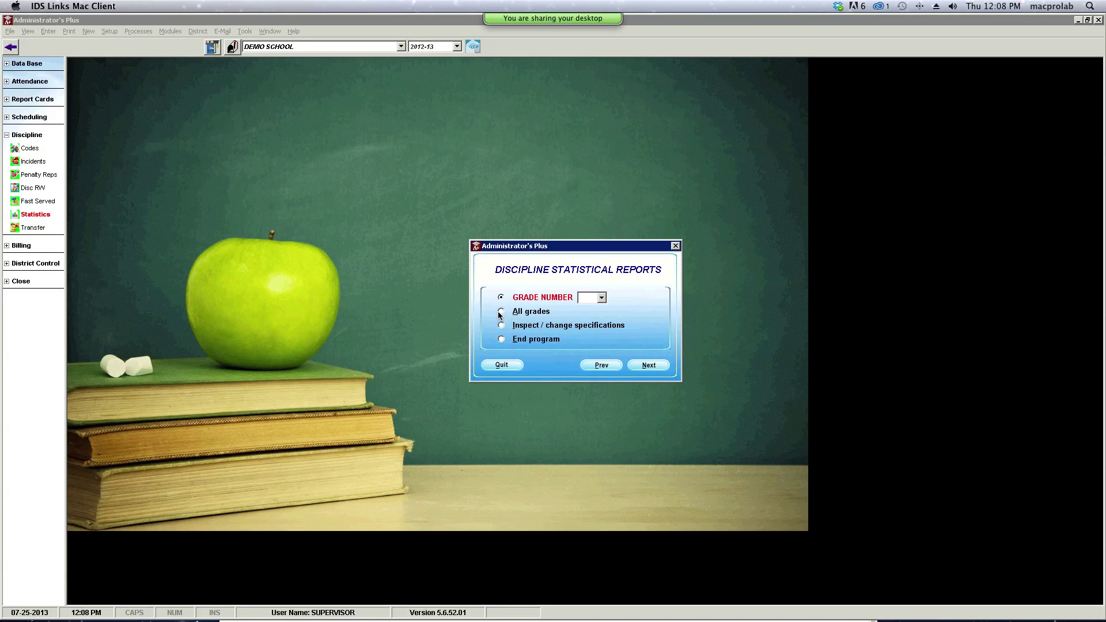
- Change the report specifications to PLACES as primary category and INFRACTIONS as secondary
left_click(502, 325)
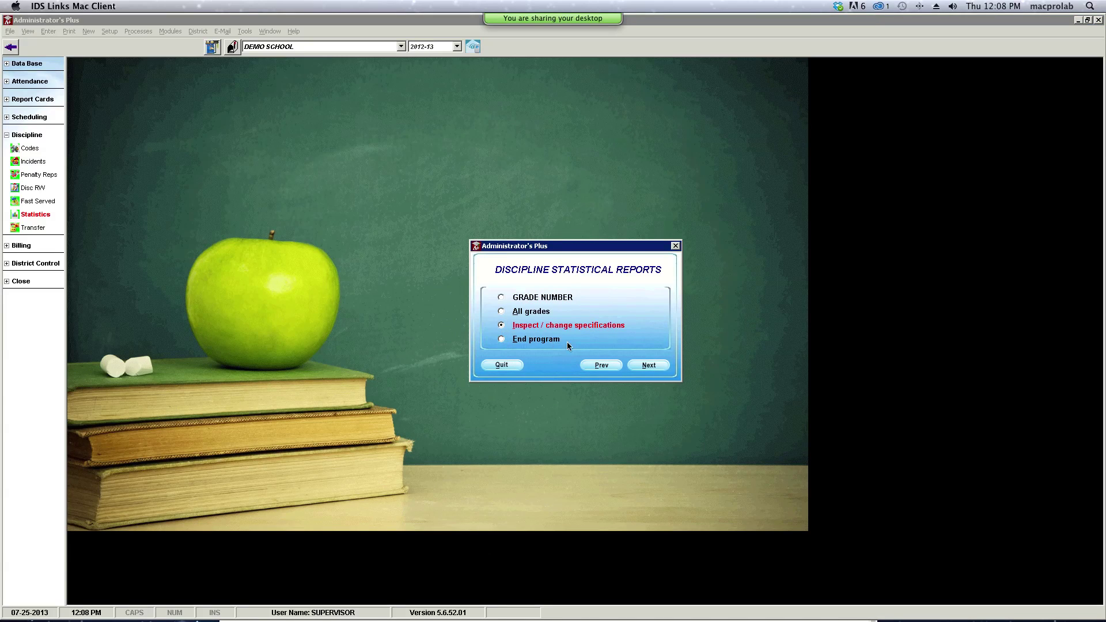
left_click(654, 368)
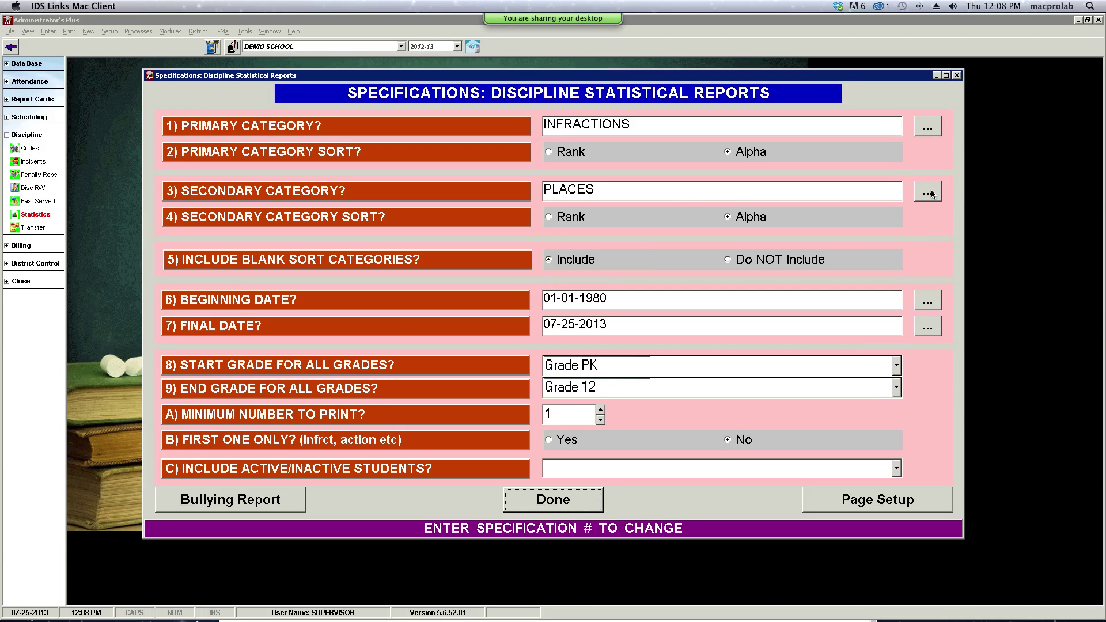
left_click(923, 132)
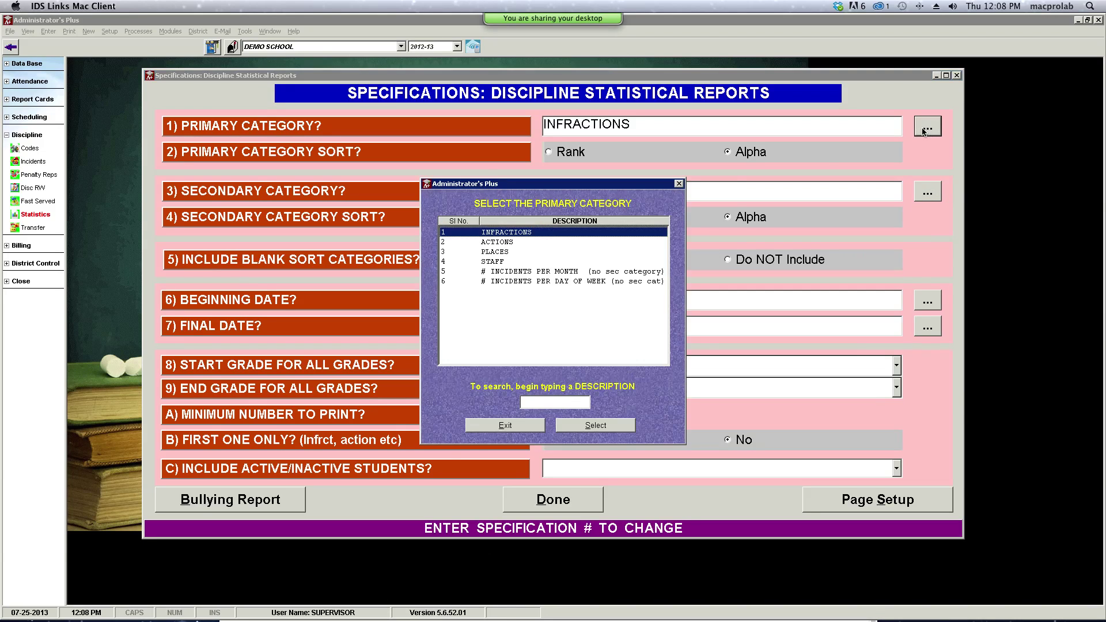
left_click(493, 252)
left_click(596, 426)
left_click(928, 192)
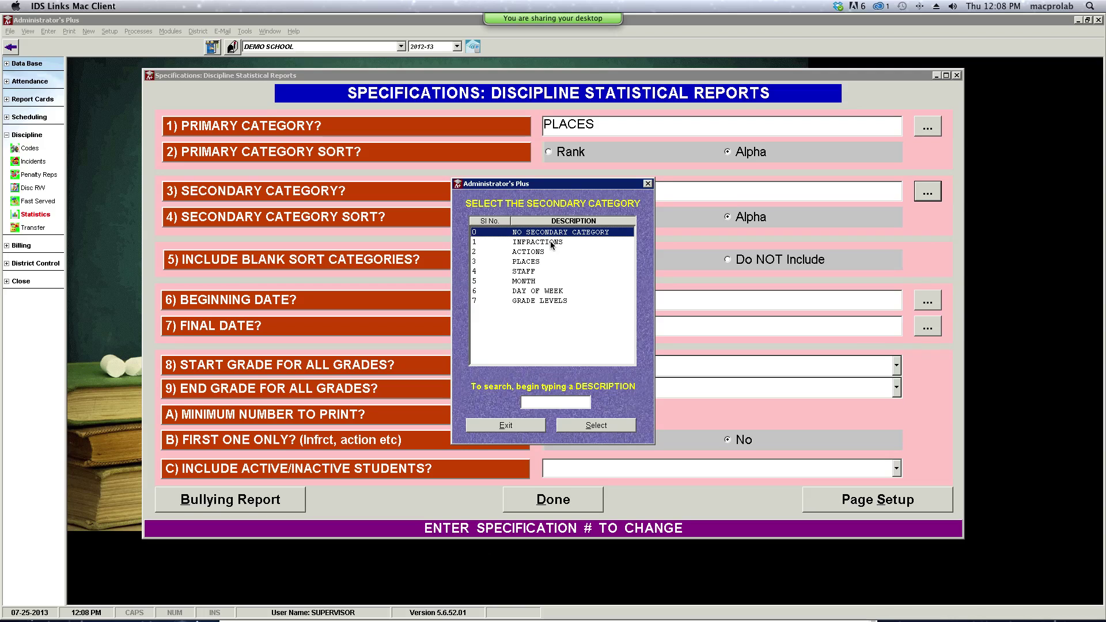
double_click(552, 244)
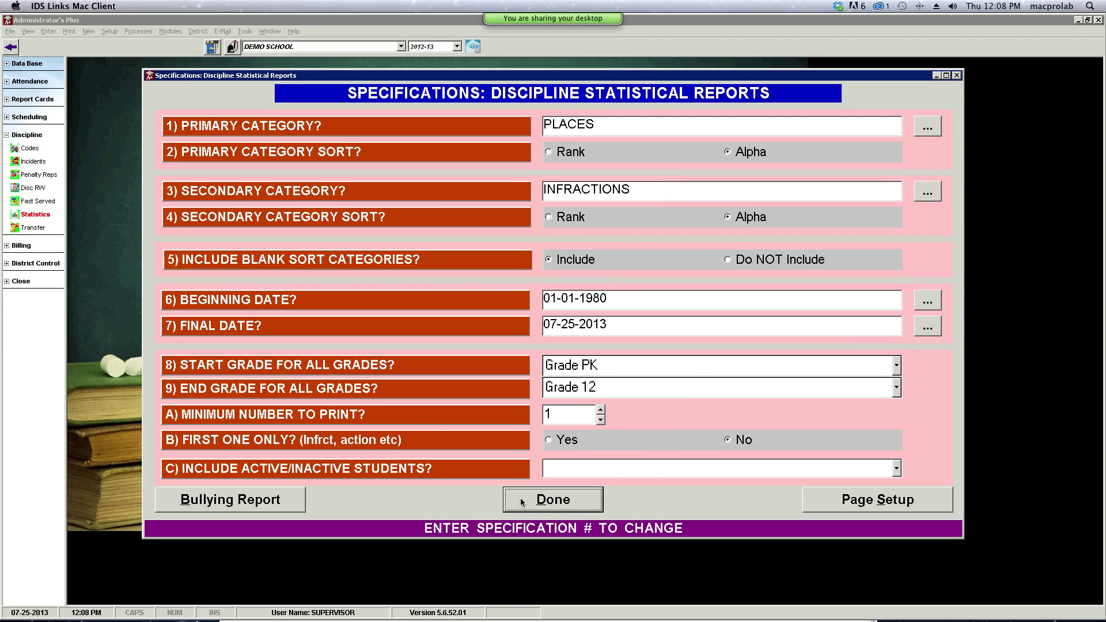
left_click(522, 500)
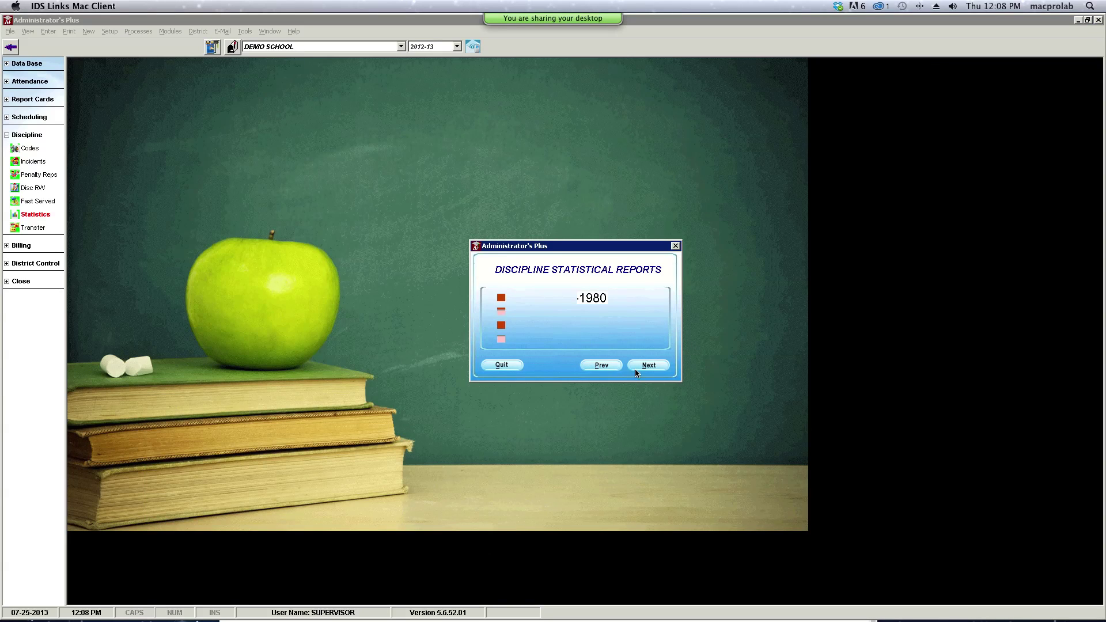
- Rerun the report for all grades and all students
left_click(552, 316)
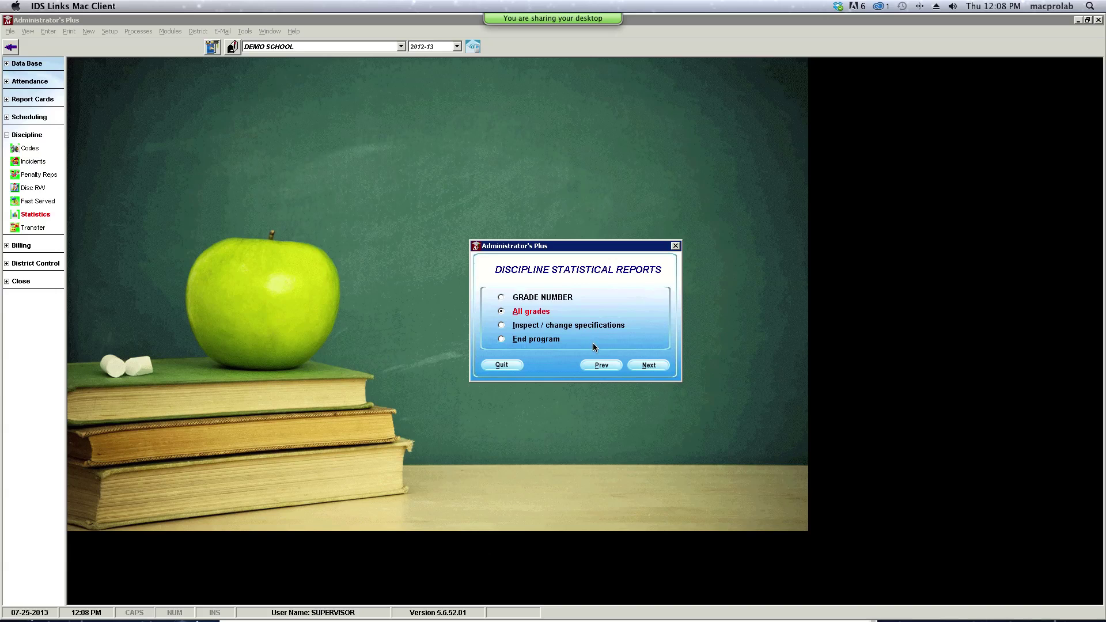
left_click(639, 365)
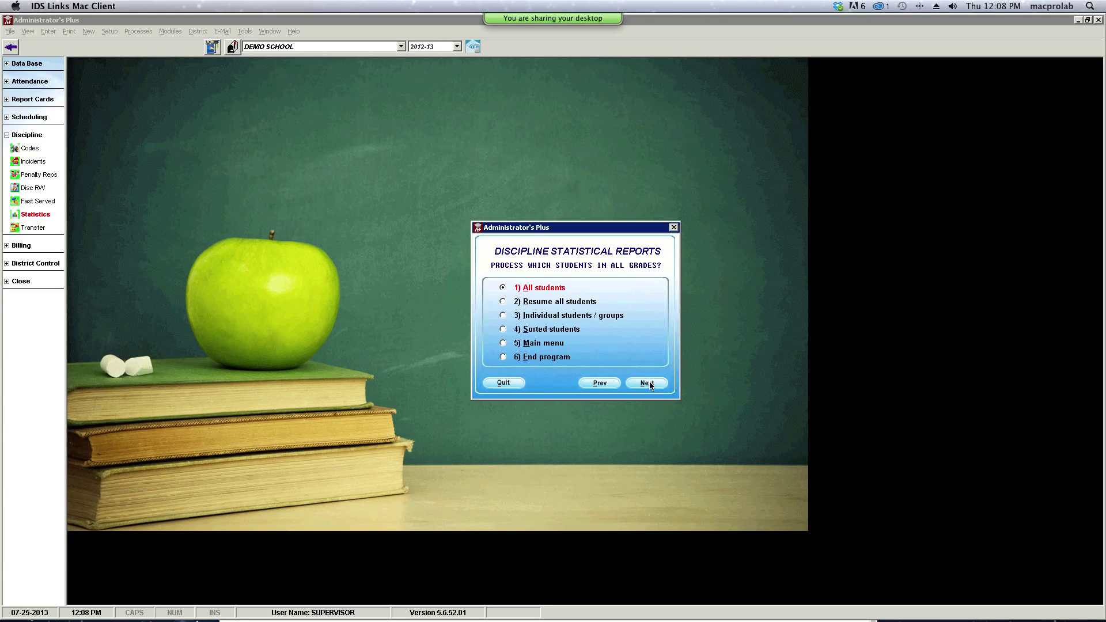
left_click(648, 383)
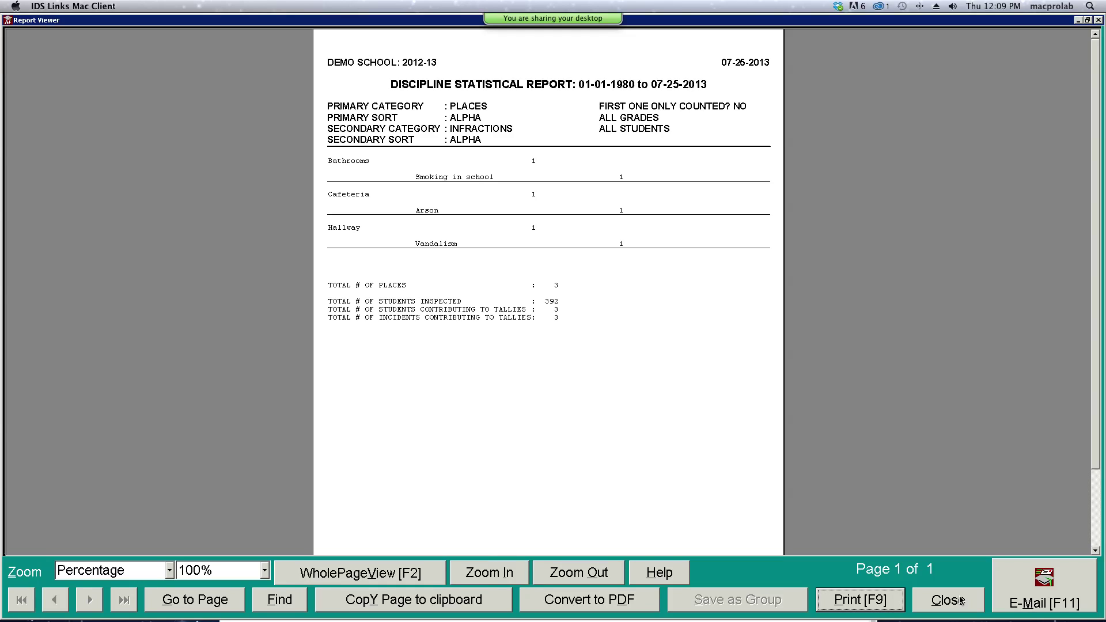
- Close the places-by-infractions report listing Bathrooms, Cafeteria and Hallway
left_click(948, 600)
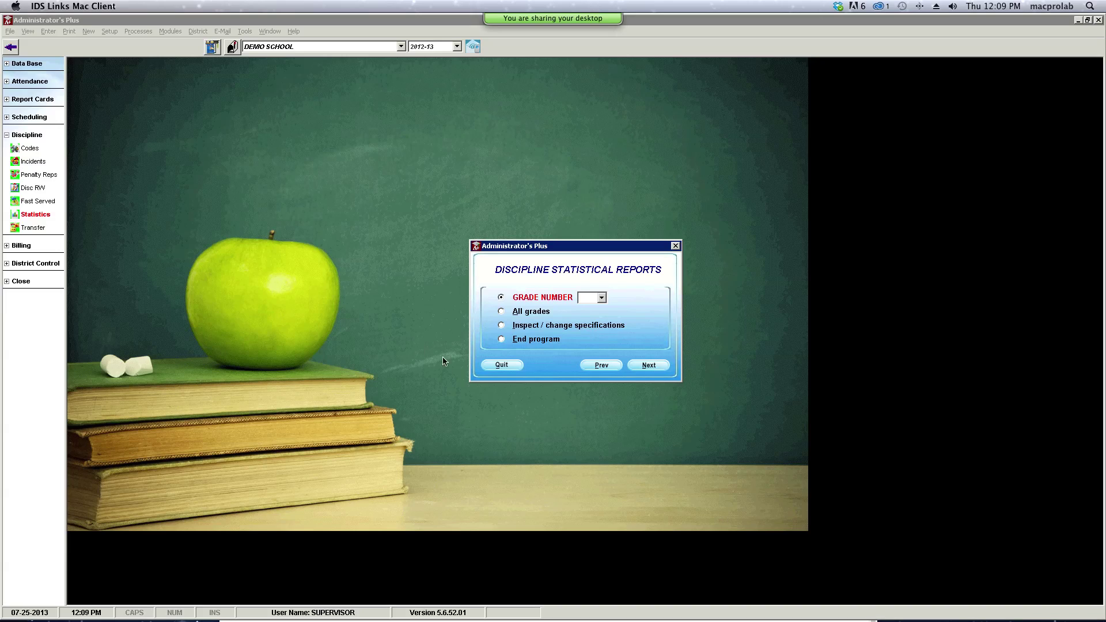
- Quit Discipline Statistical Reports, returning to the DEMO SCHOOL 2012-13 main screen, and open the school list
left_click(505, 367)
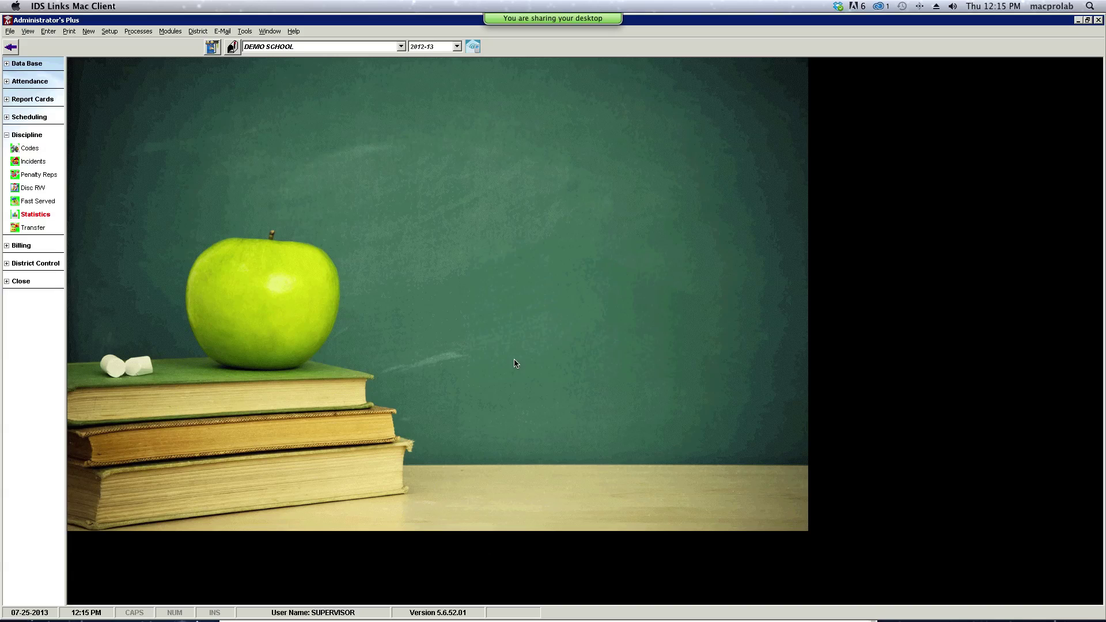
left_click(400, 47)
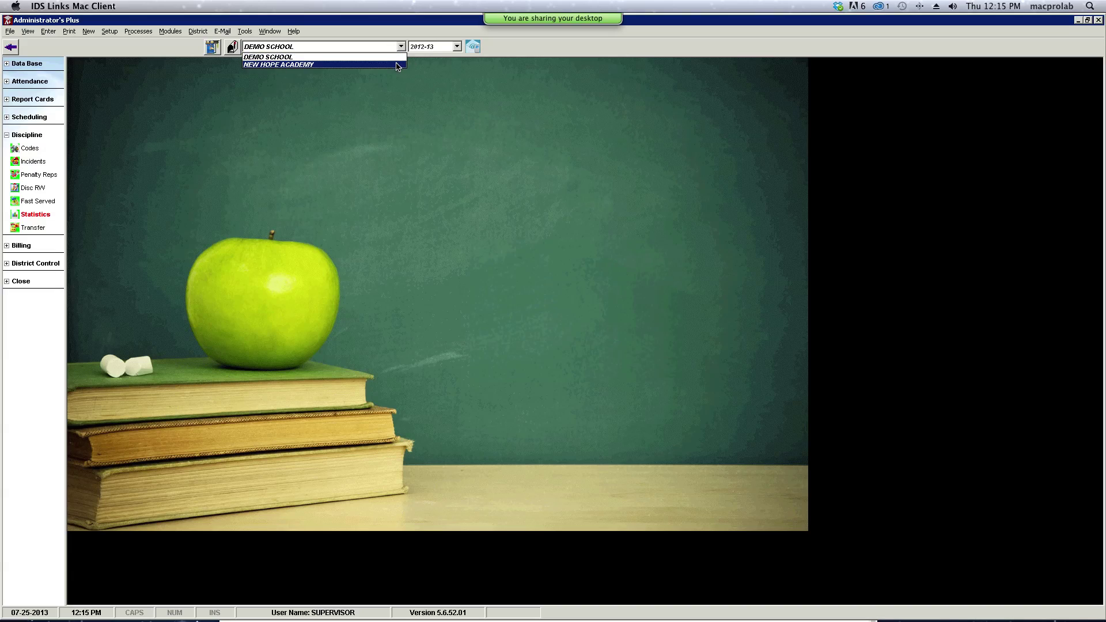
- Switch to NEW HOPE ACADEMY for 2013-14 and open the Data Base Address screen
left_click(396, 65)
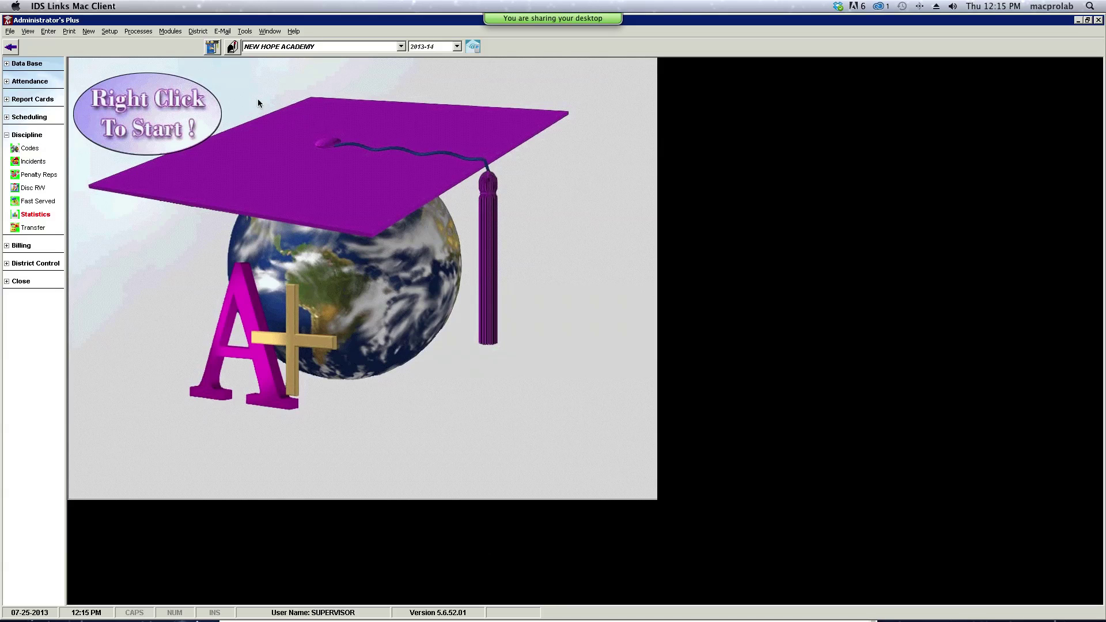
left_click(37, 64)
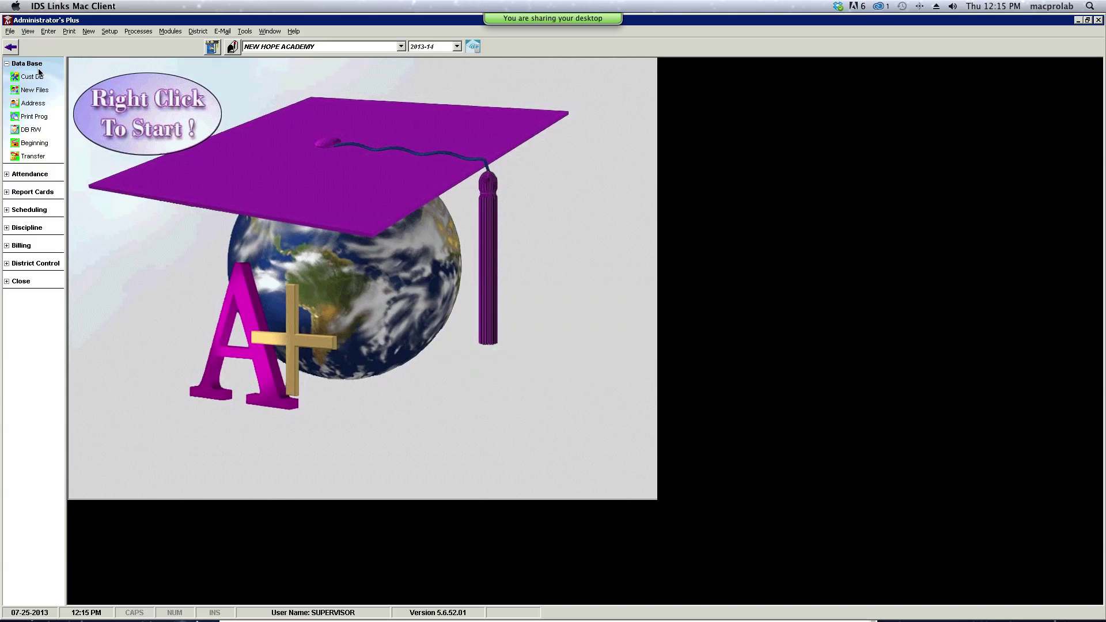
left_click(37, 107)
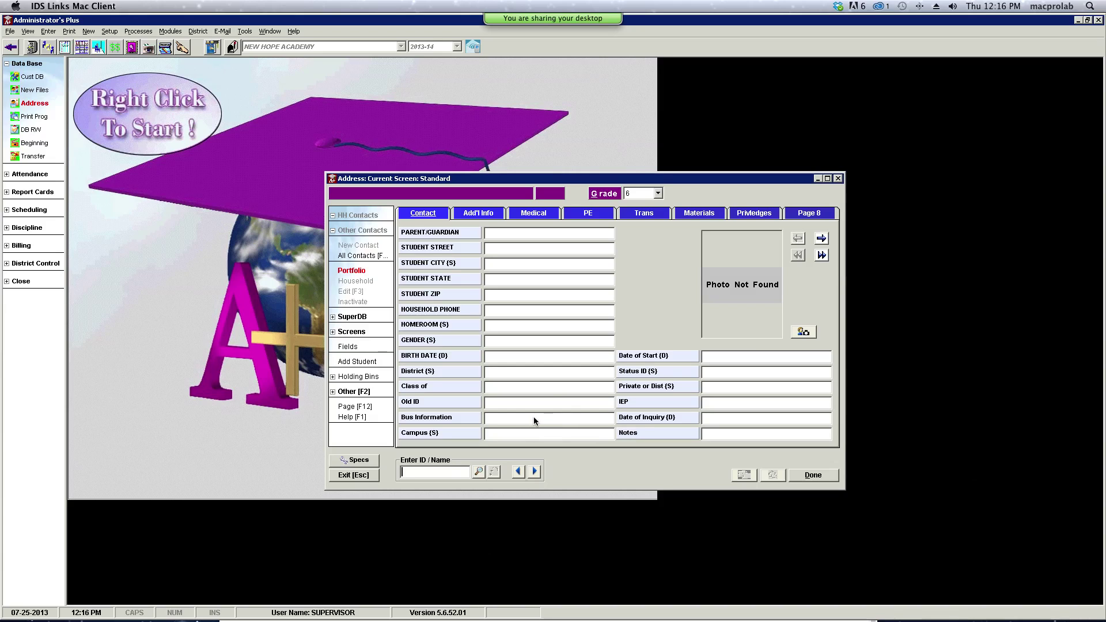
- Load the first student record, a grade 10 class-of-2016 student with photo, into the Address form
left_click(534, 472)
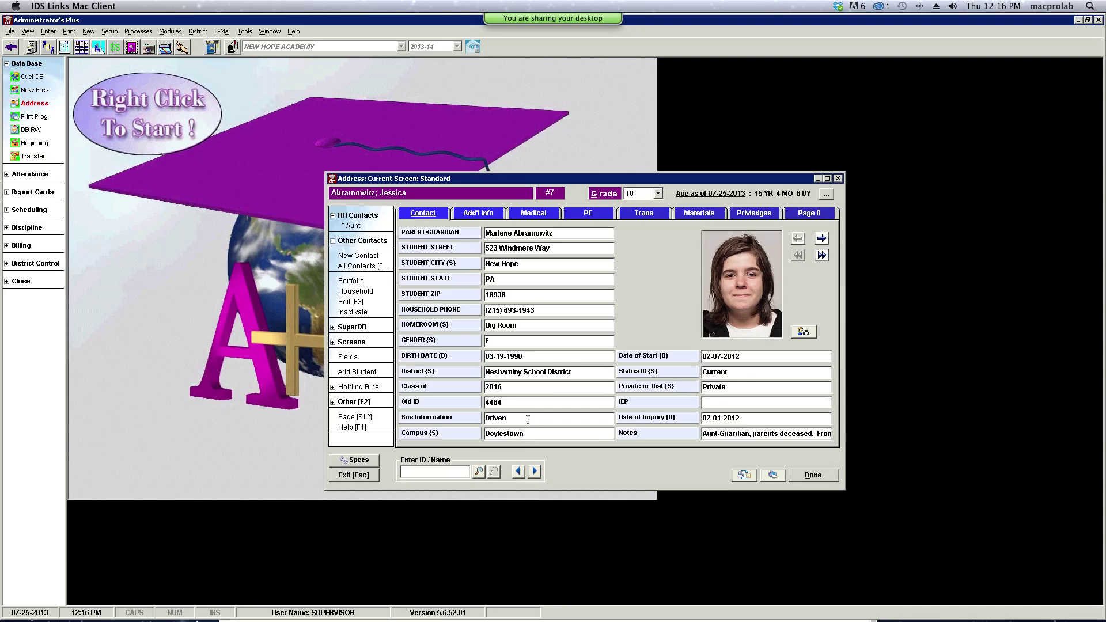
mouse_move(458, 417)
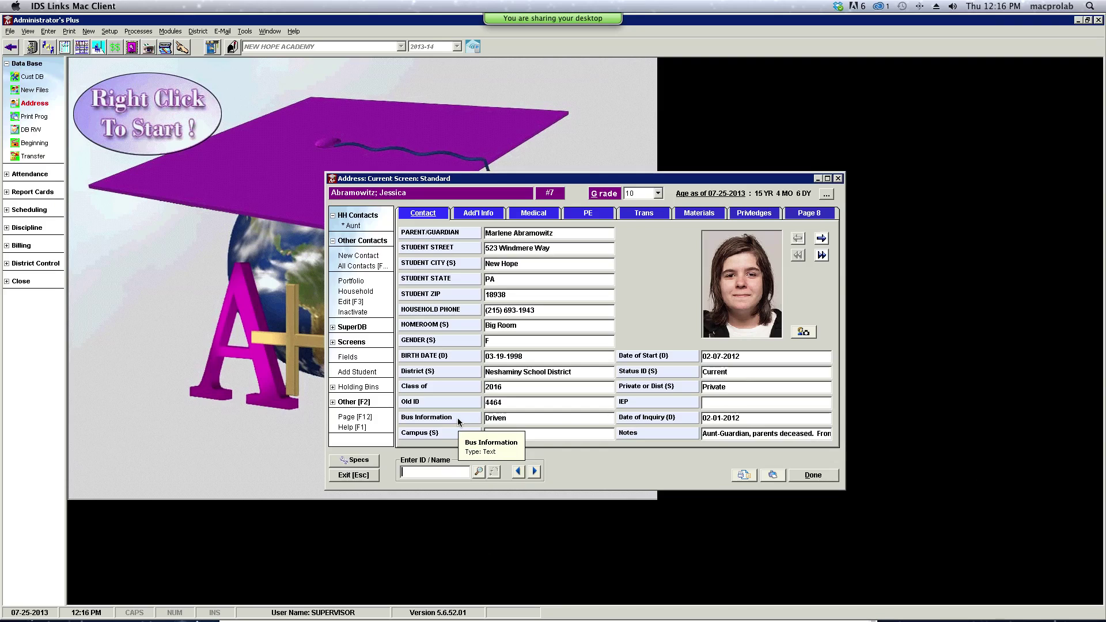
left_click(458, 417)
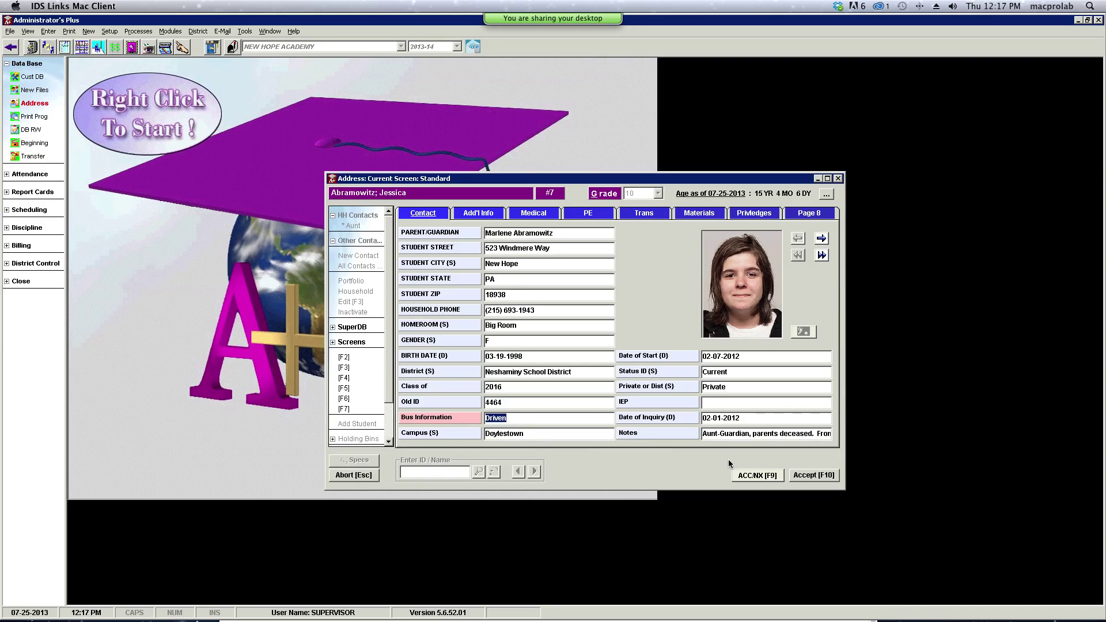
left_click(801, 475)
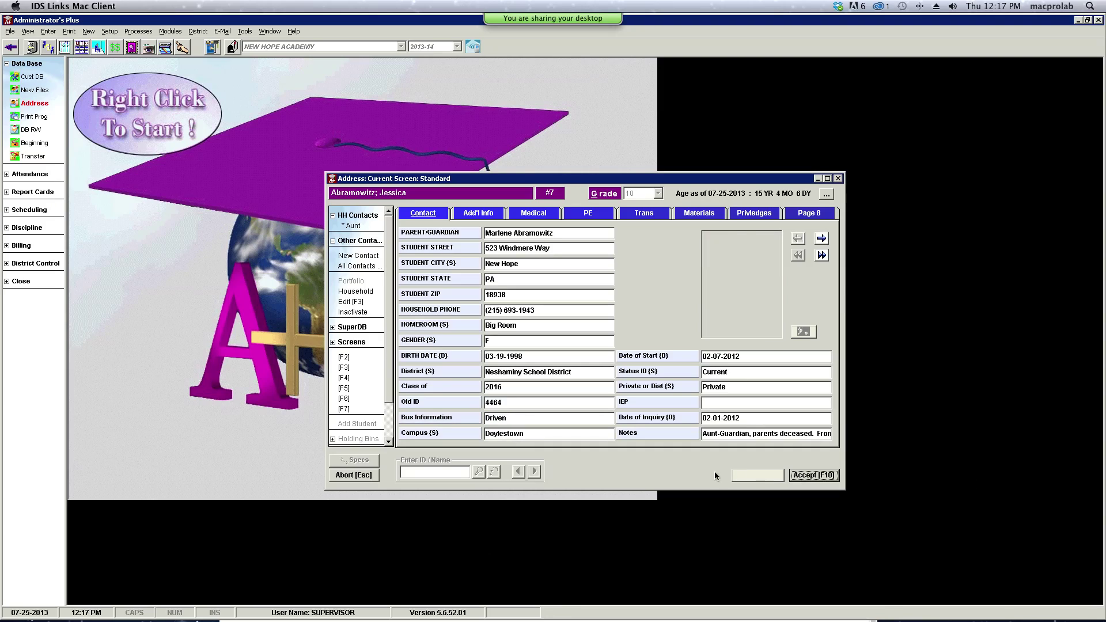
- Show the Bus Information field for all students in a Field Lookup window
right_click(464, 423)
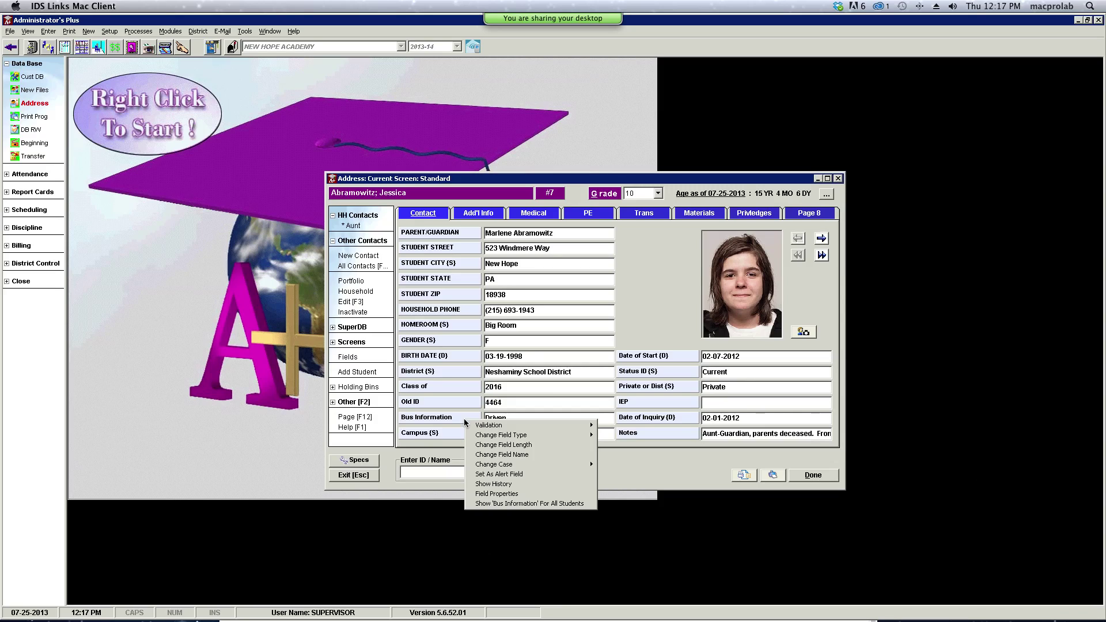
left_click(500, 505)
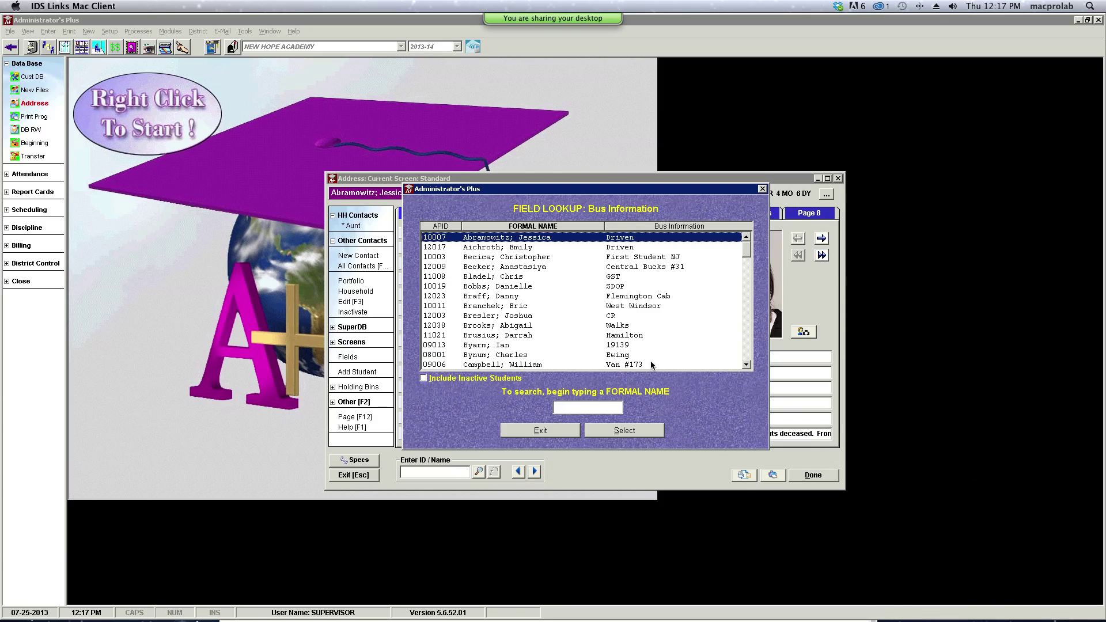
- Sort the Bus Information lookup by value, scroll through it, and exit back to the Address screen
left_click(664, 227)
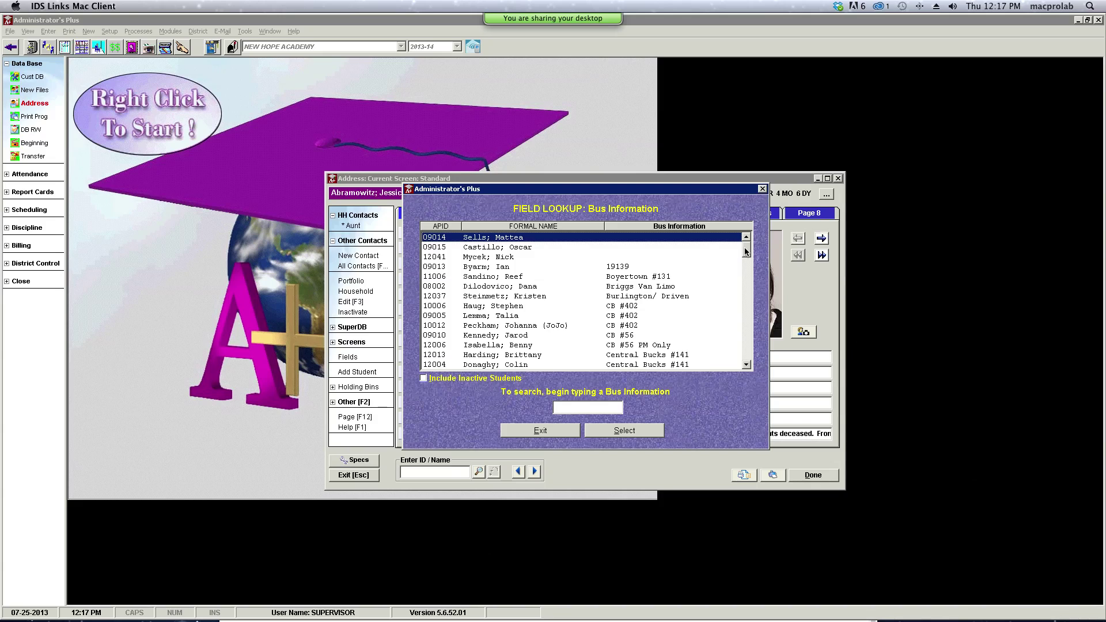
mouse_move(746, 252)
left_mouse_down()
mouse_move(746, 291)
mouse_move(748, 240)
left_mouse_up()
left_click(568, 435)
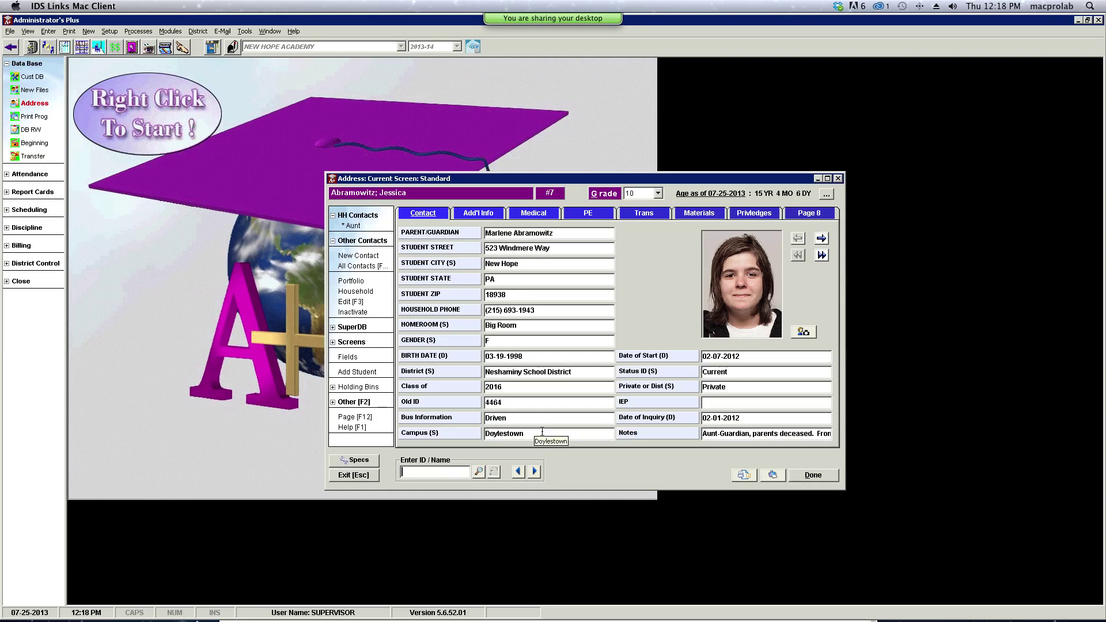
- Move to the next student, on the Yardley campus, and bring up the Campus field's options
left_click(535, 473)
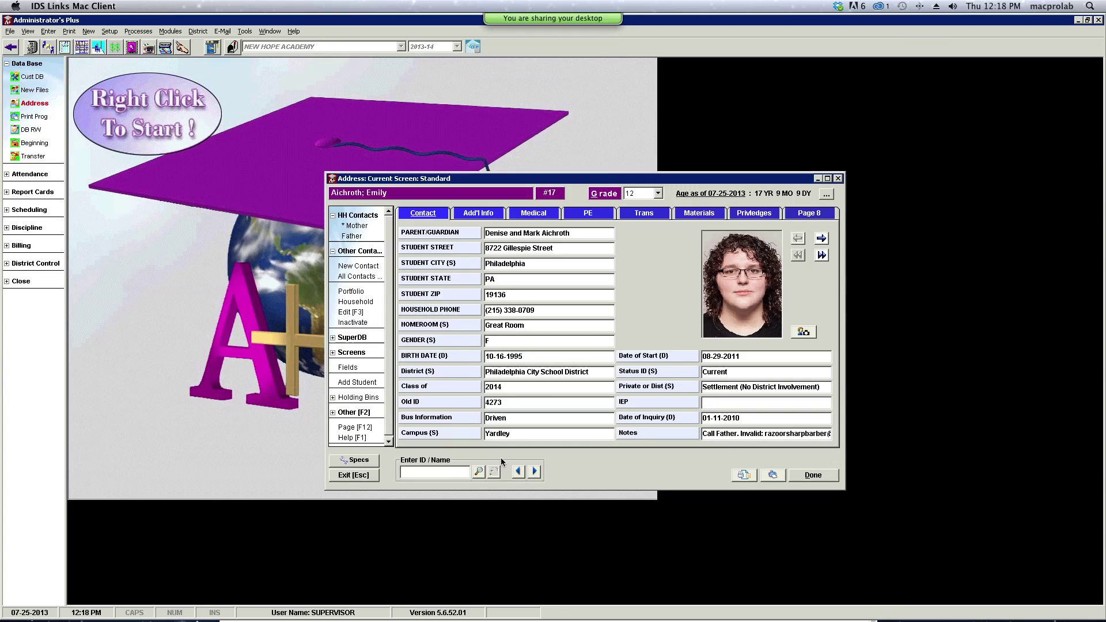
right_click(468, 436)
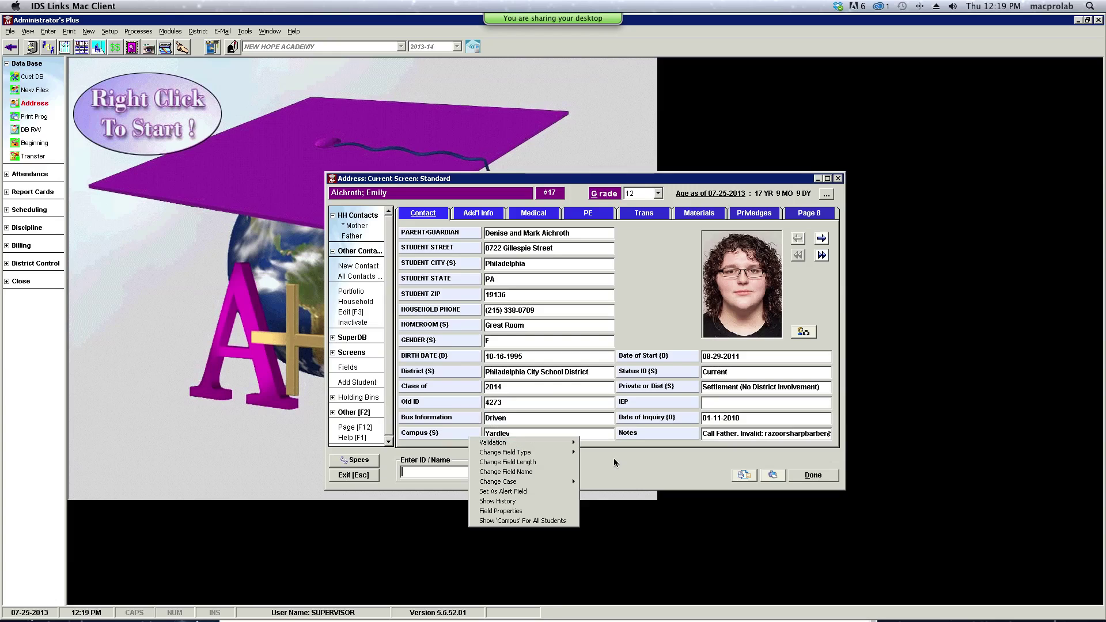
- Start a three-column class list report in Print Prog covering all grades
mouse_move(499, 445)
left_click(37, 117)
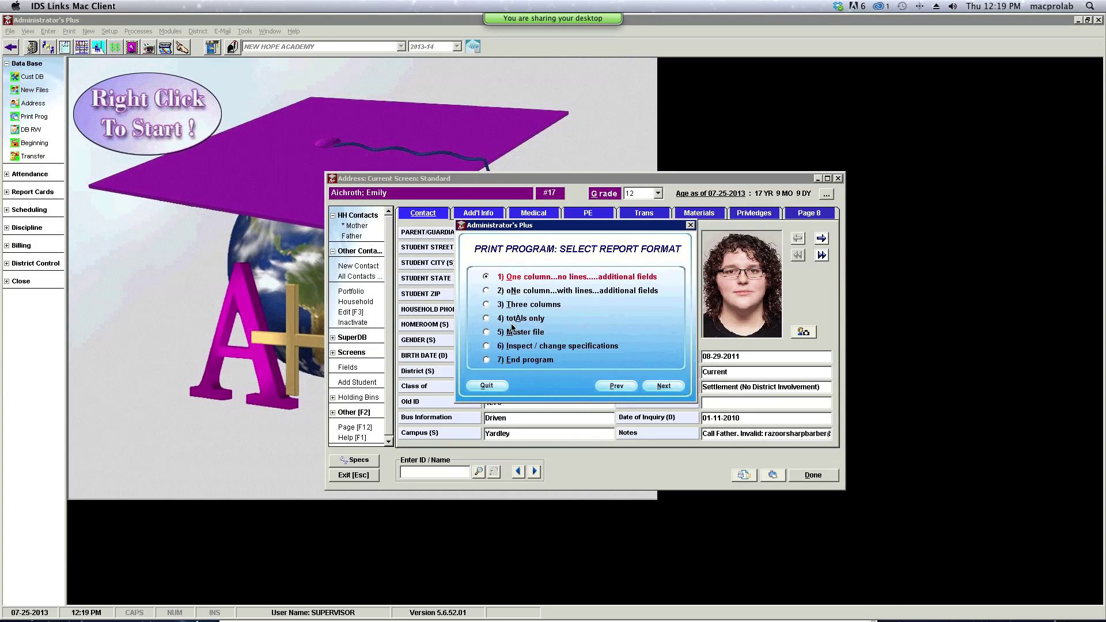
left_click(487, 305)
left_click(664, 387)
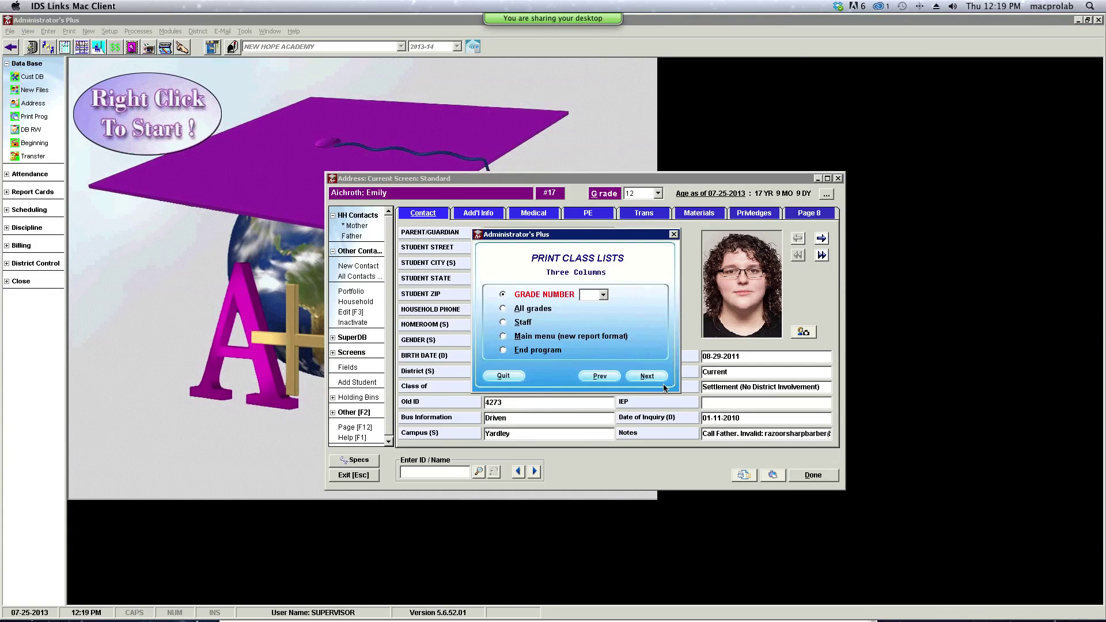
left_click(503, 309)
left_click(648, 378)
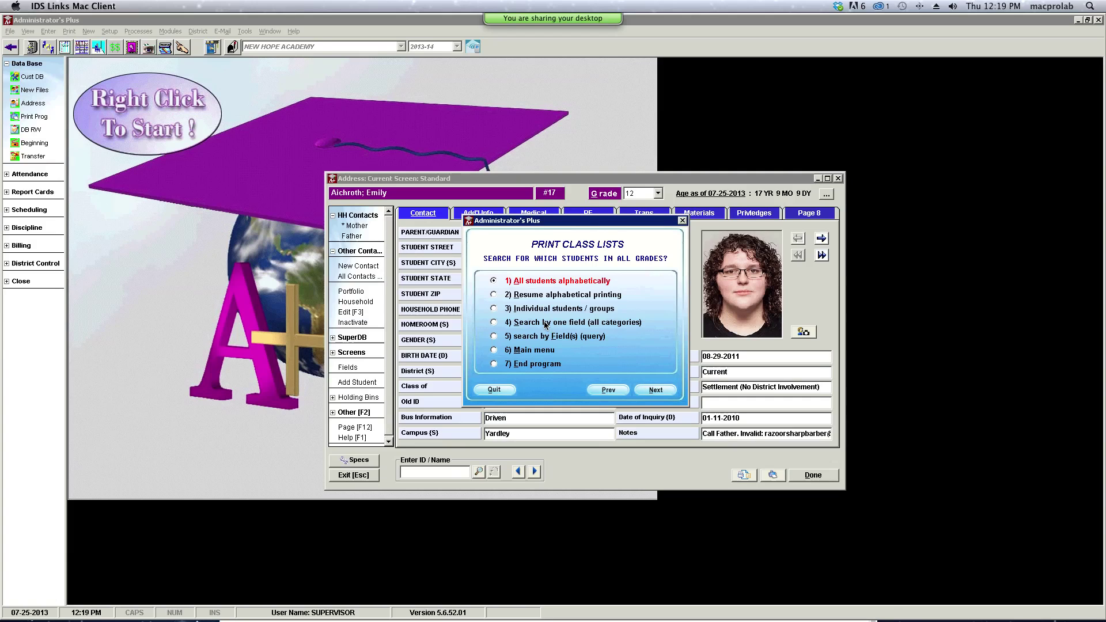
- Select students by the Campus field and generate the 2-page students-by-campus preview
left_click(494, 323)
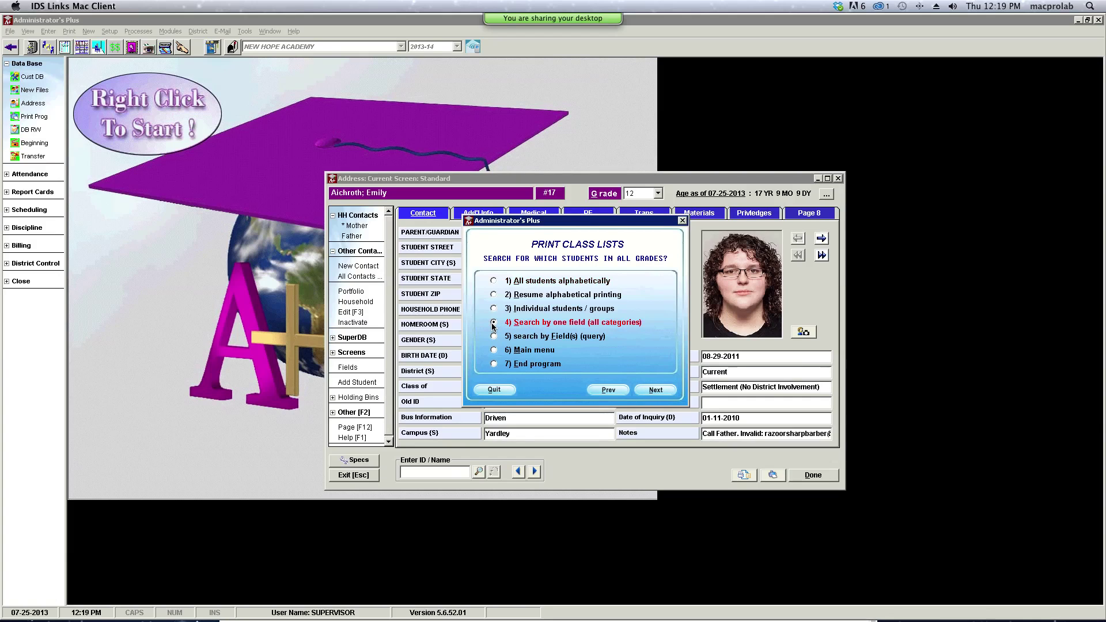
left_click(658, 391)
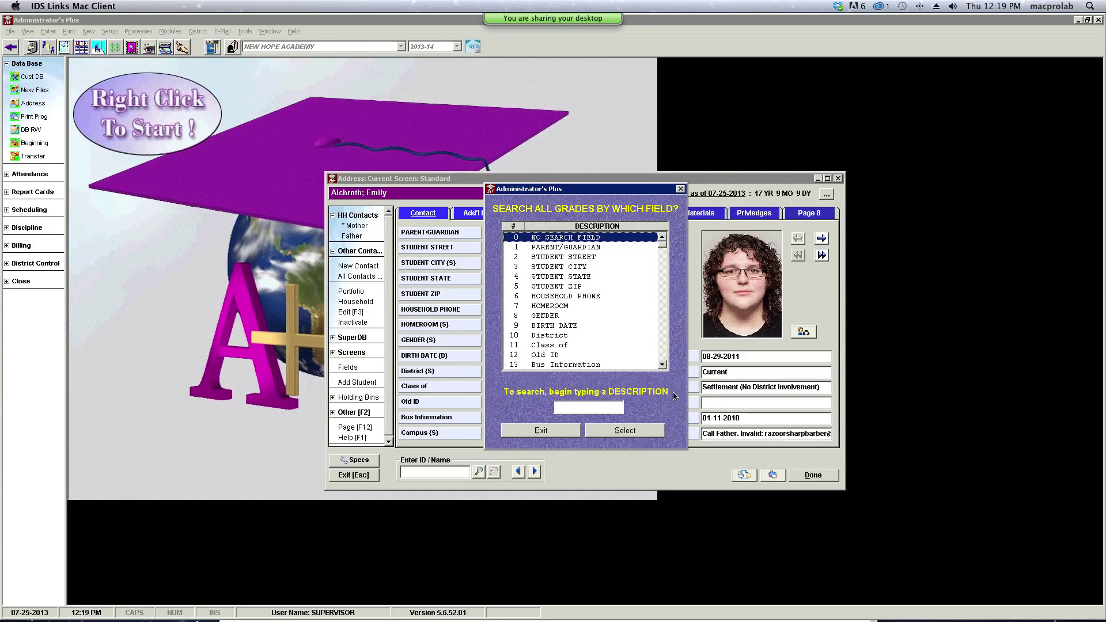
scroll(664, 366, "down", 2)
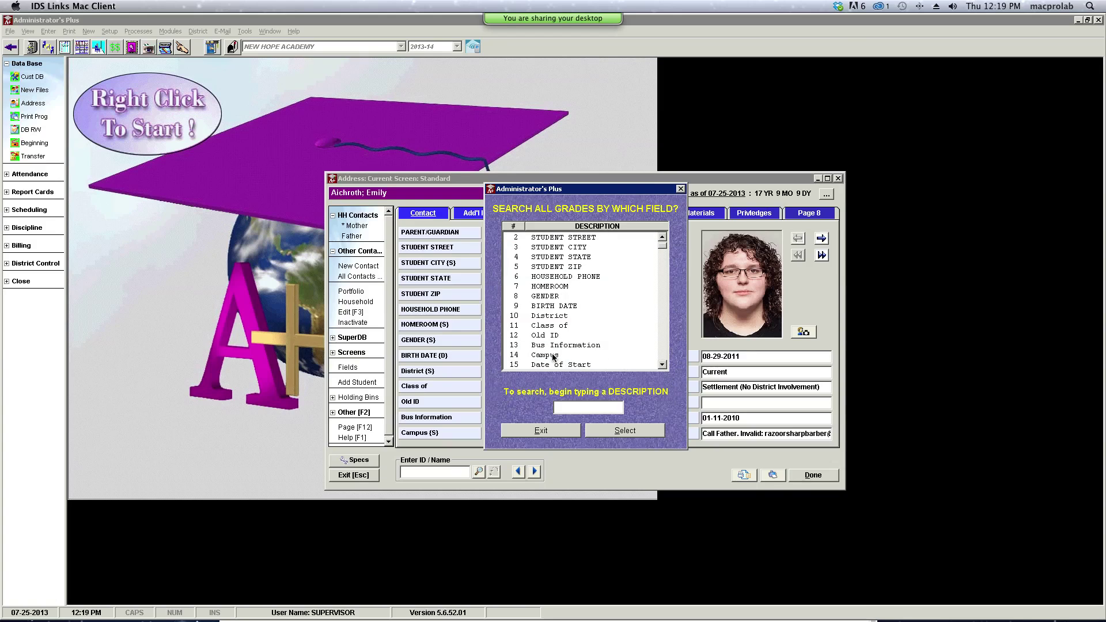
left_click(553, 355)
left_click(641, 435)
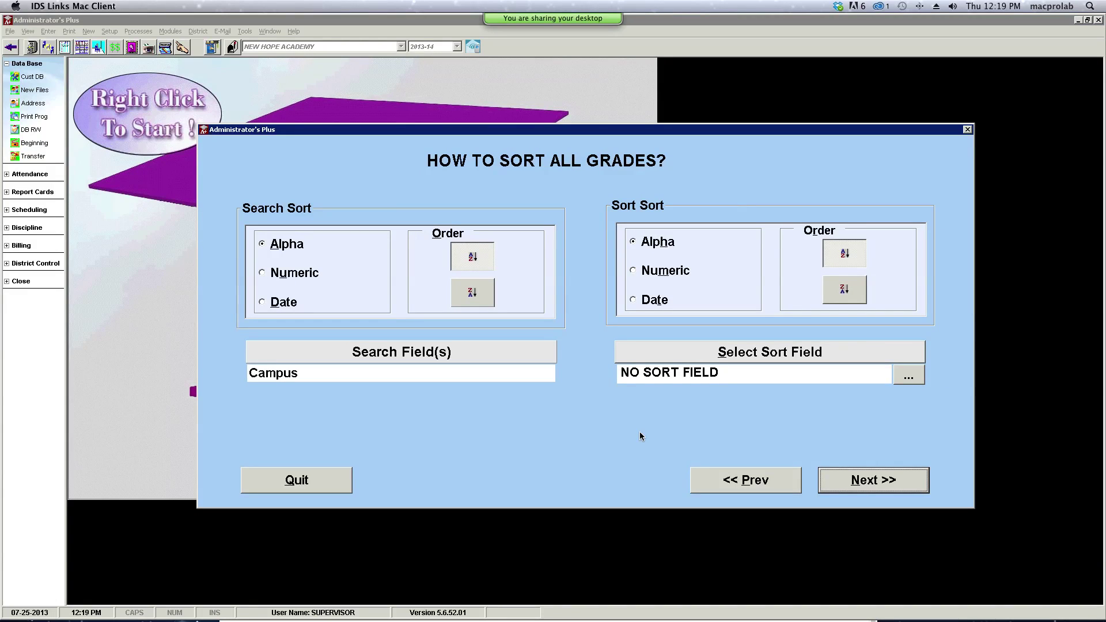
left_click(860, 486)
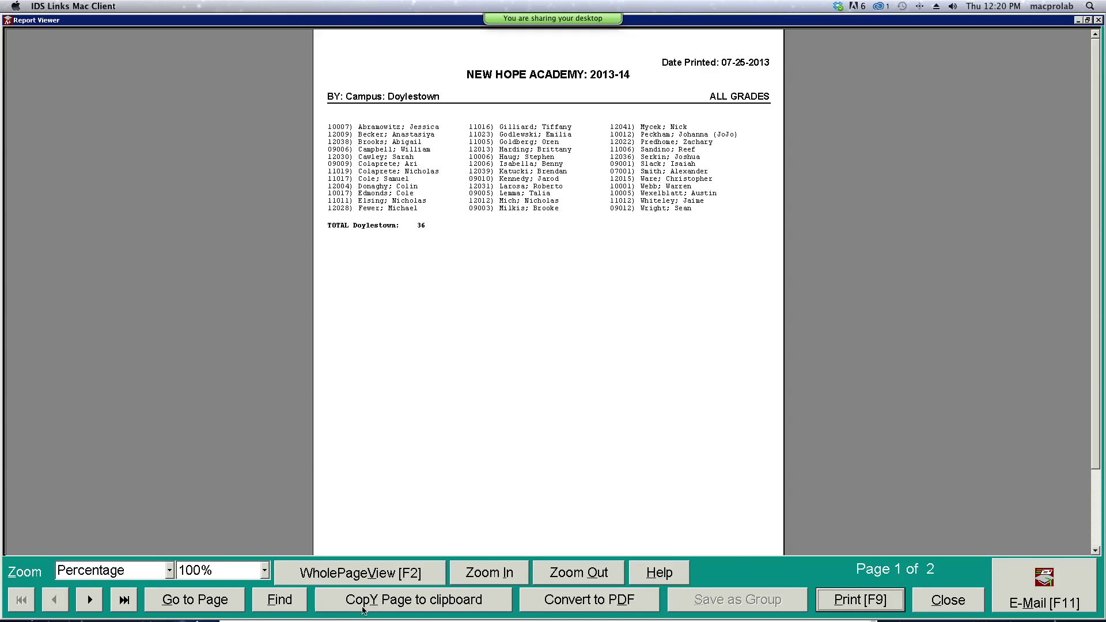
- Page to the Yardley section of the campus class list, then close the Report Viewer
left_click(92, 600)
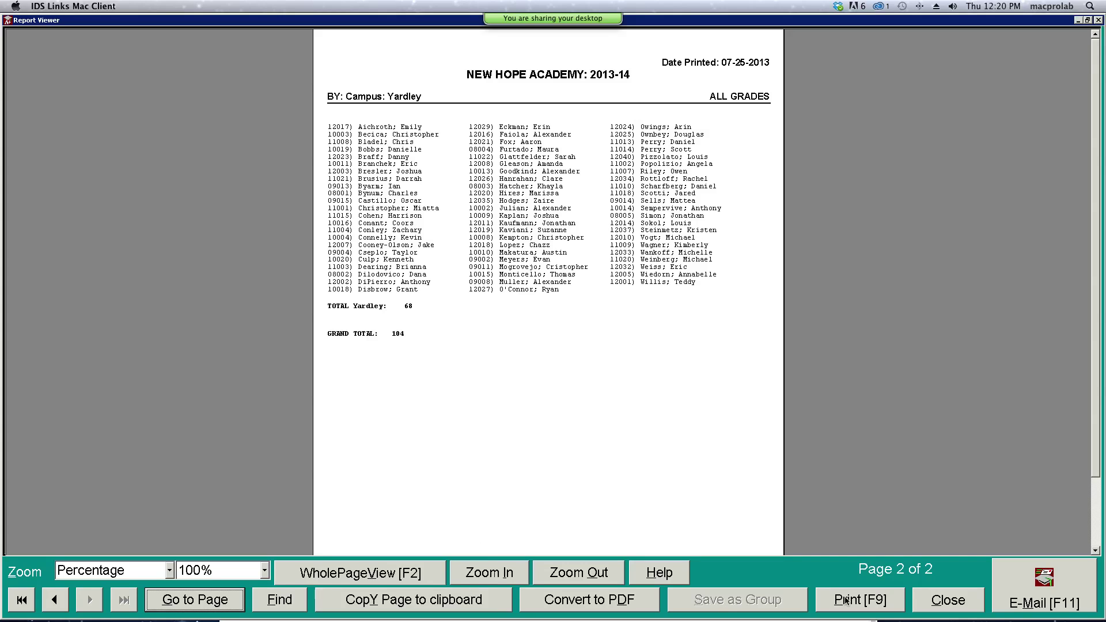
left_click(947, 604)
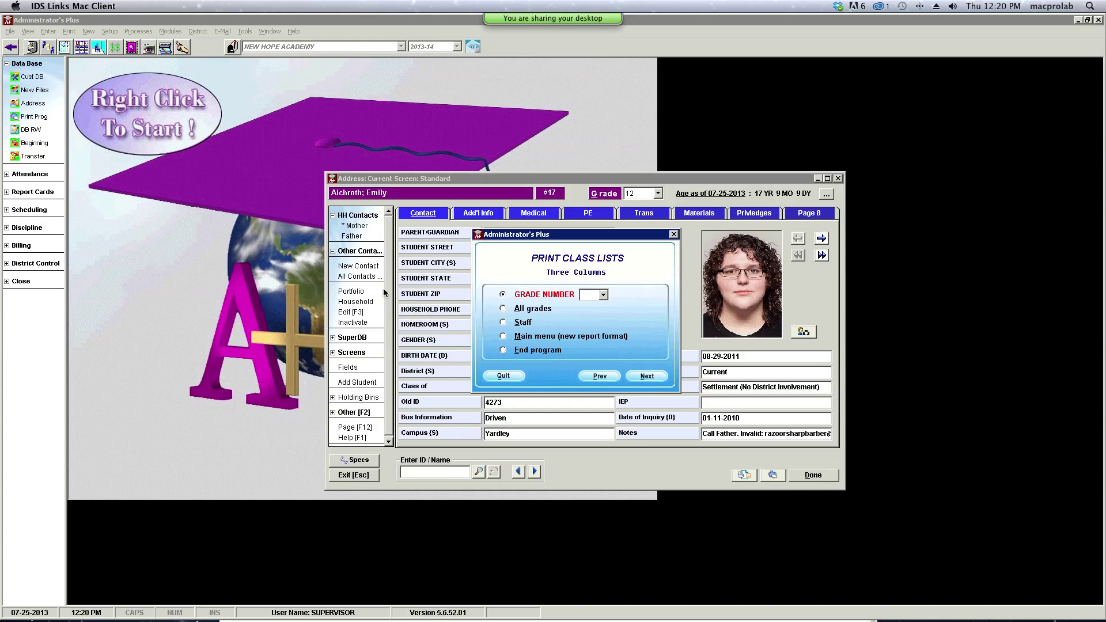
- Return to field selection and add Household Phone as the first printed field
left_click(505, 323)
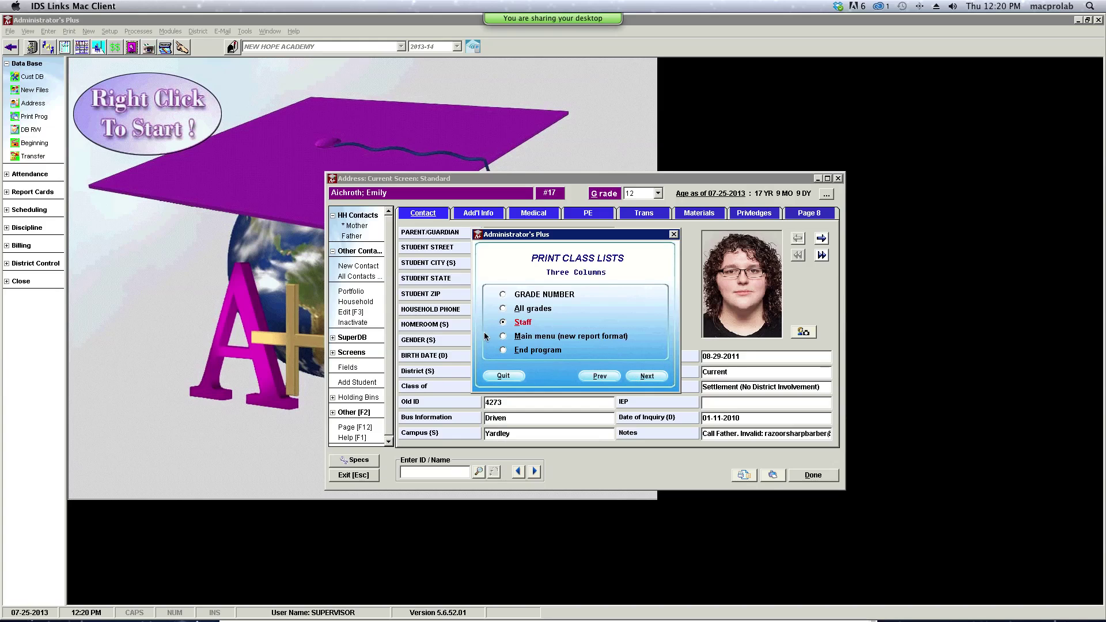
left_click(504, 336)
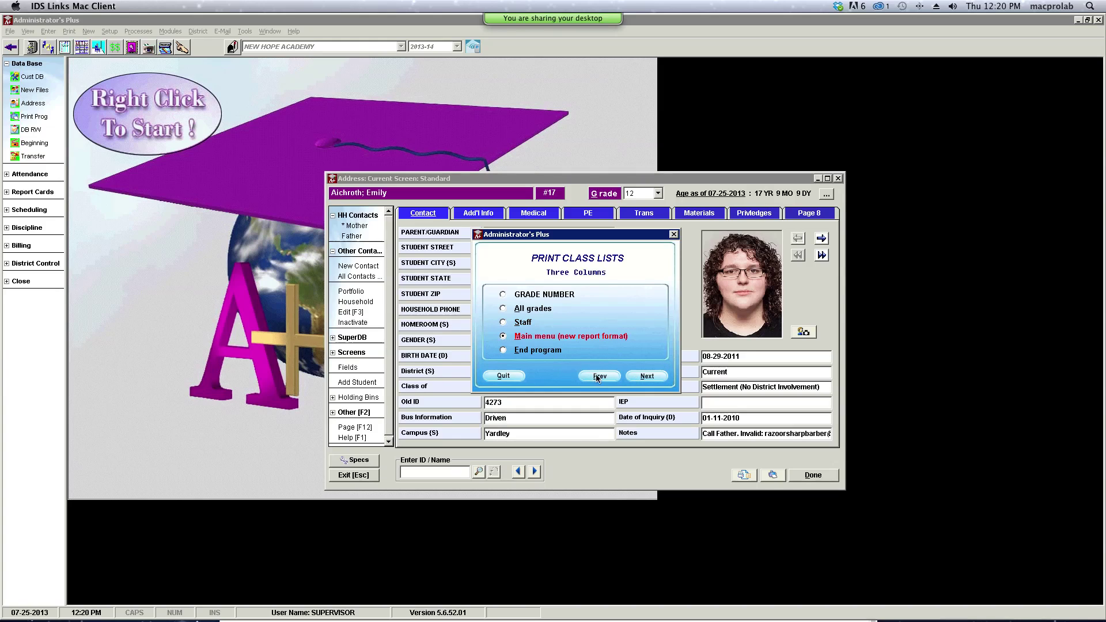
left_click(636, 374)
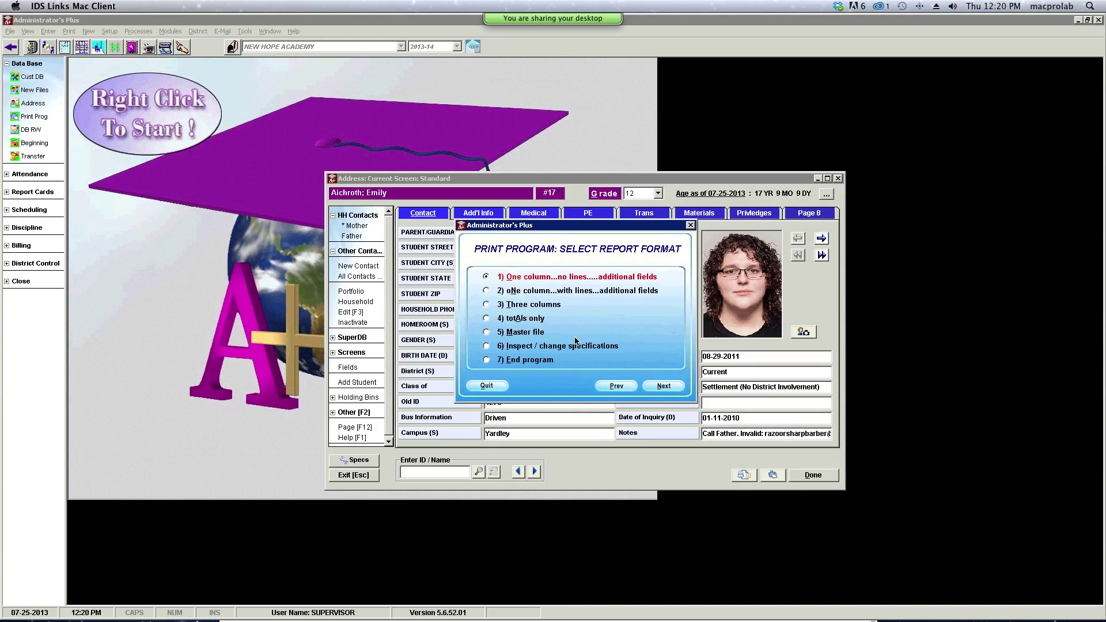
left_click(675, 387)
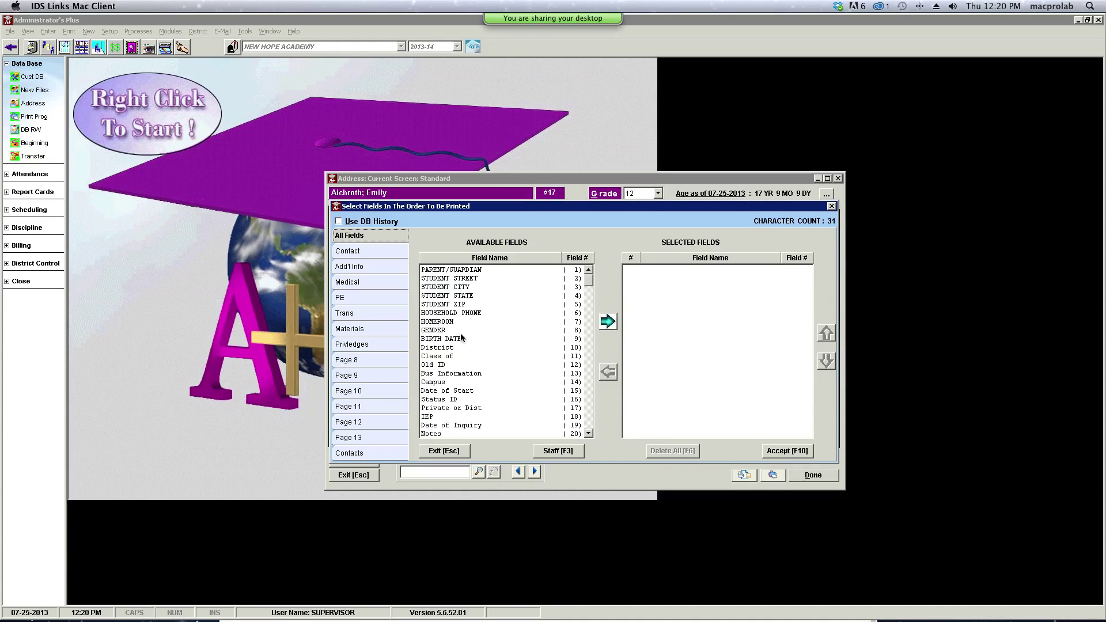
left_click(458, 314)
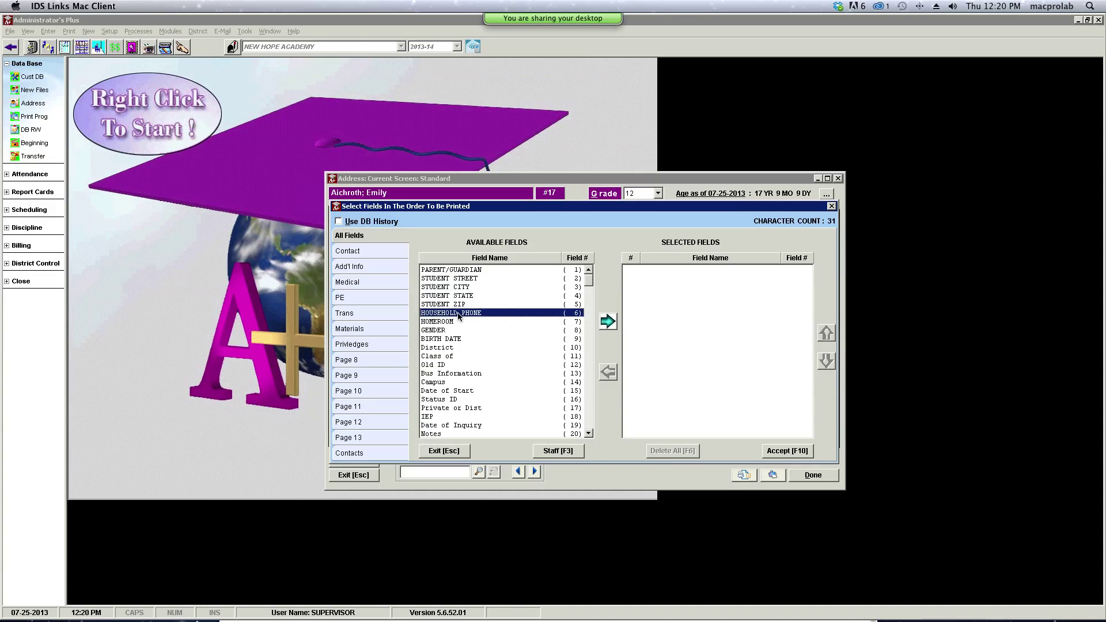
double_click(459, 314)
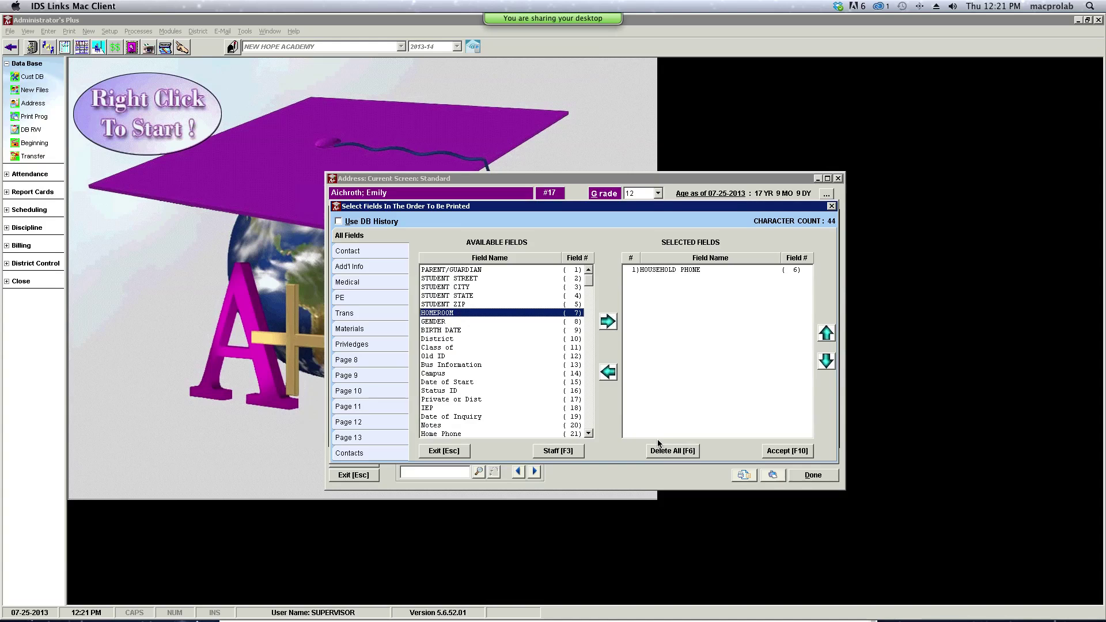
- Accept the fields and print them as columns for all grades
left_click(798, 456)
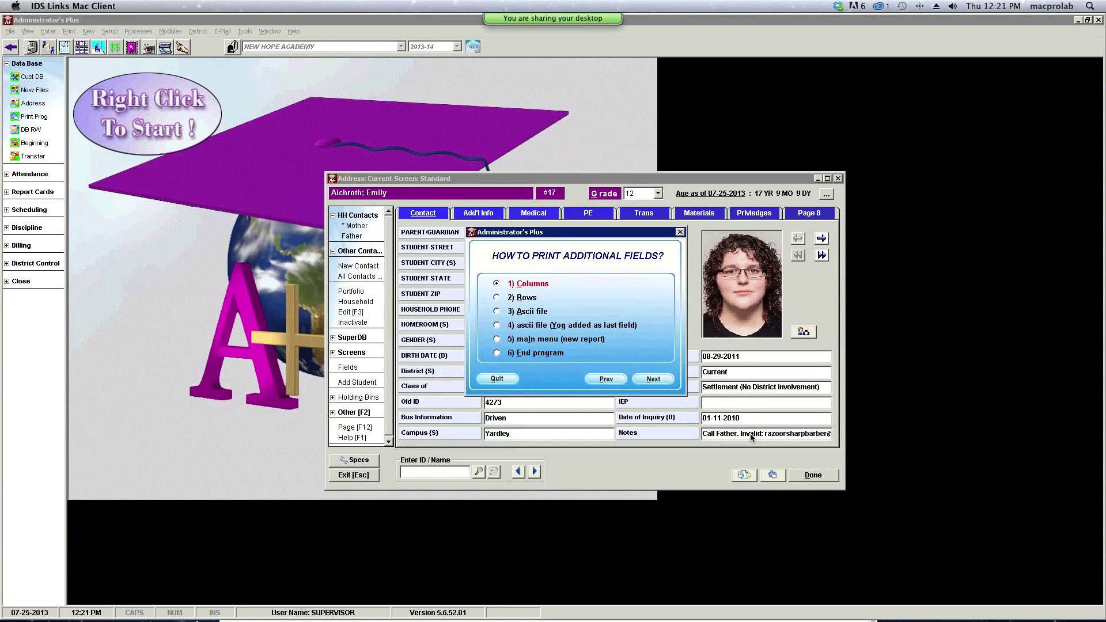
left_click(661, 383)
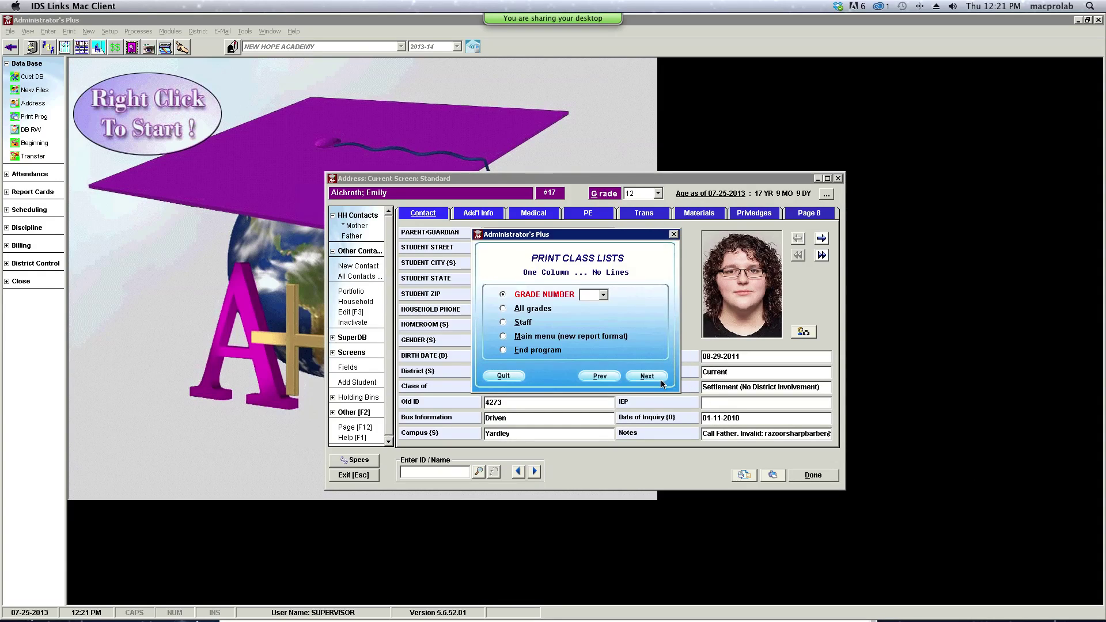
left_click(503, 308)
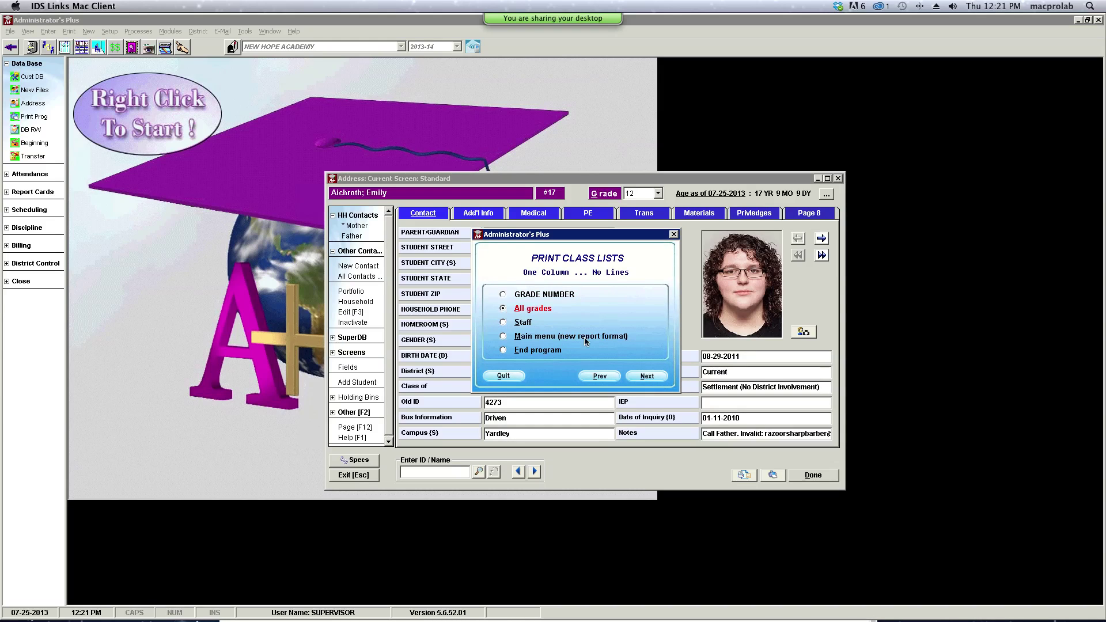
left_click(647, 376)
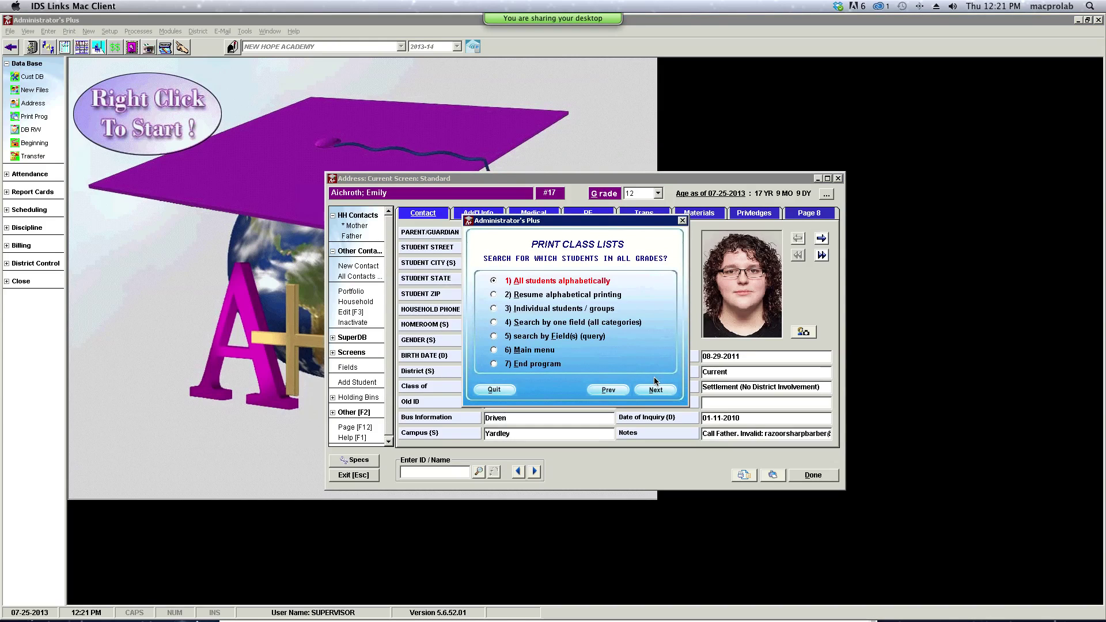
- Search students by the Campus field and preview the report without a sort field
left_click(496, 325)
left_click(670, 392)
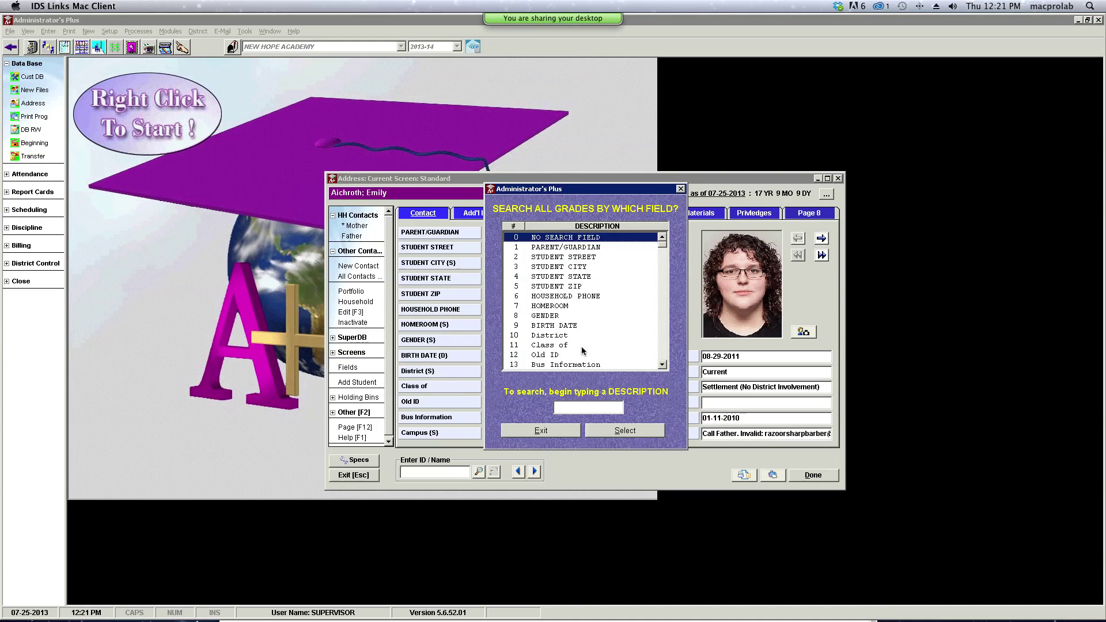
left_click(663, 367)
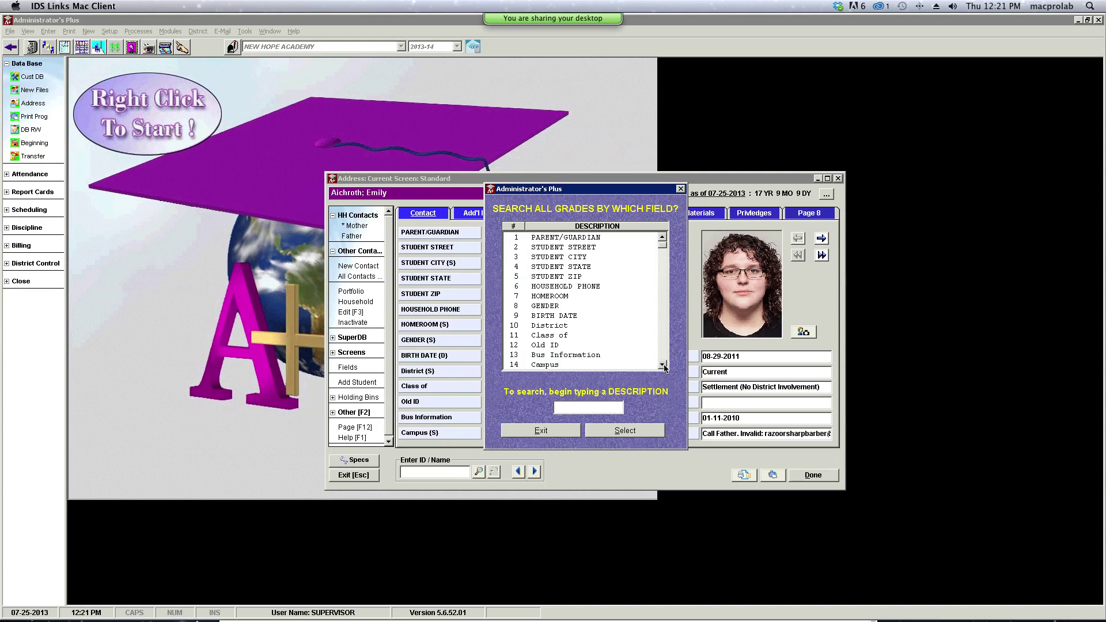
double_click(533, 365)
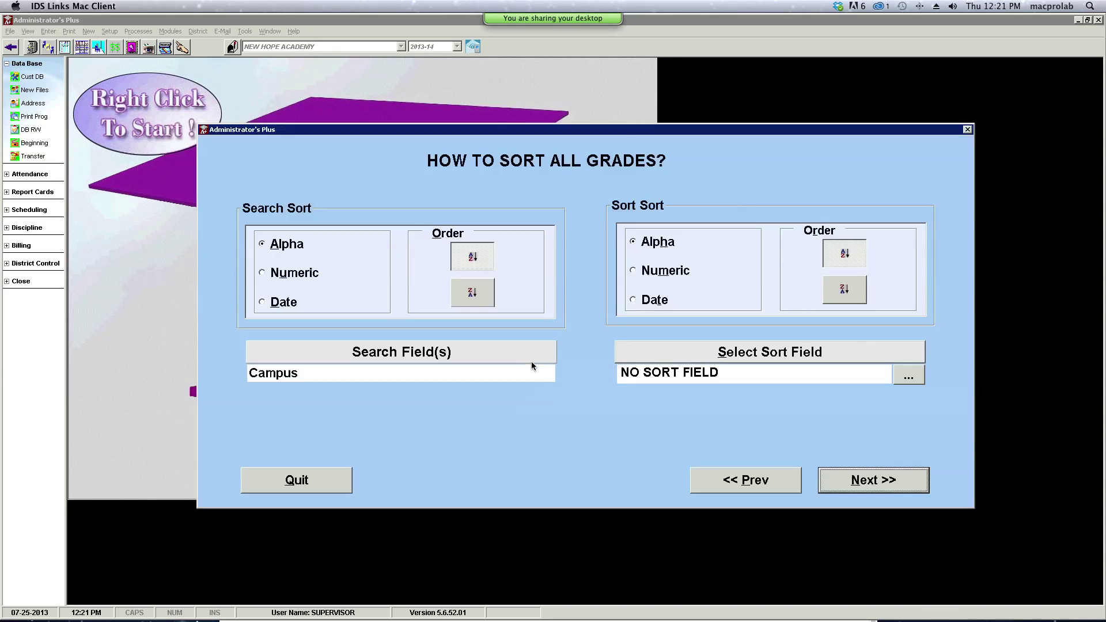
left_click(873, 481)
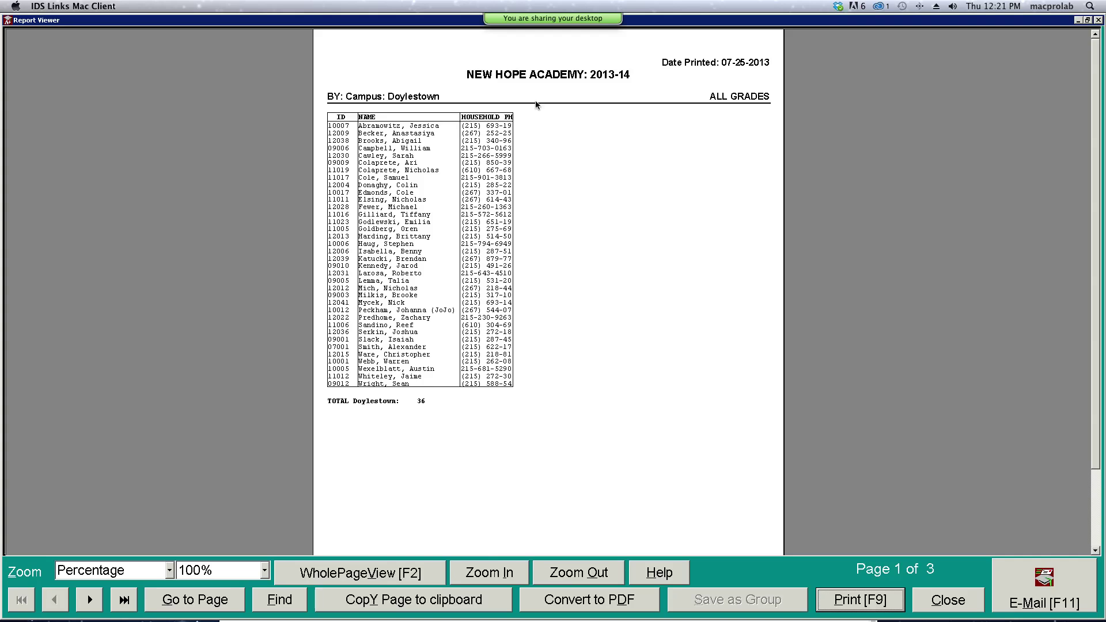
- Close the campus report preview and quit the Print Class Lists options
left_click(948, 601)
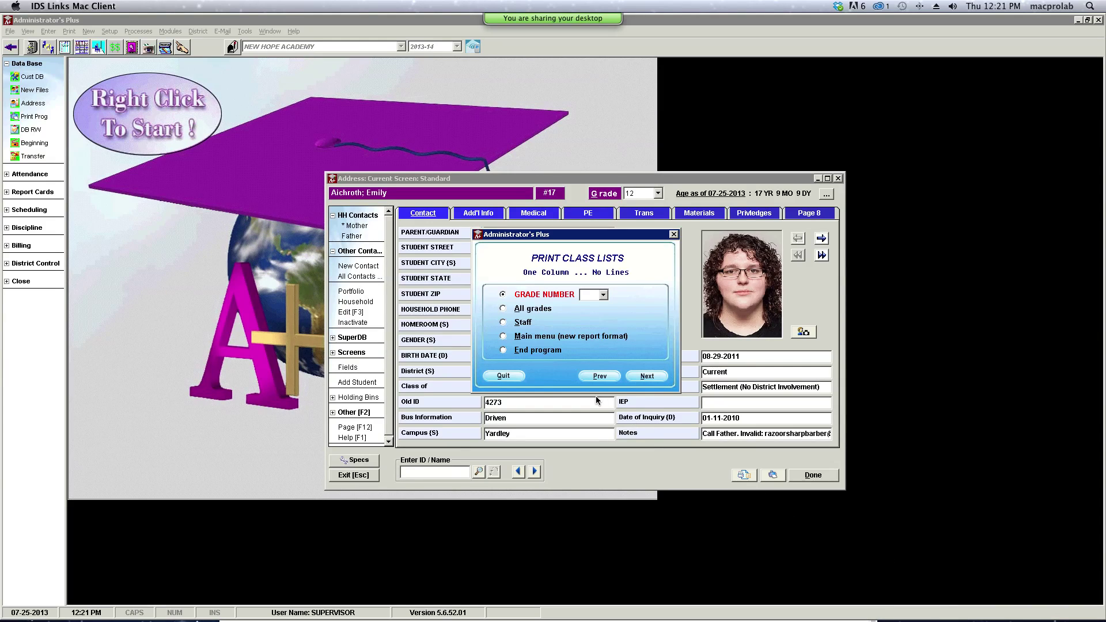
left_click(517, 379)
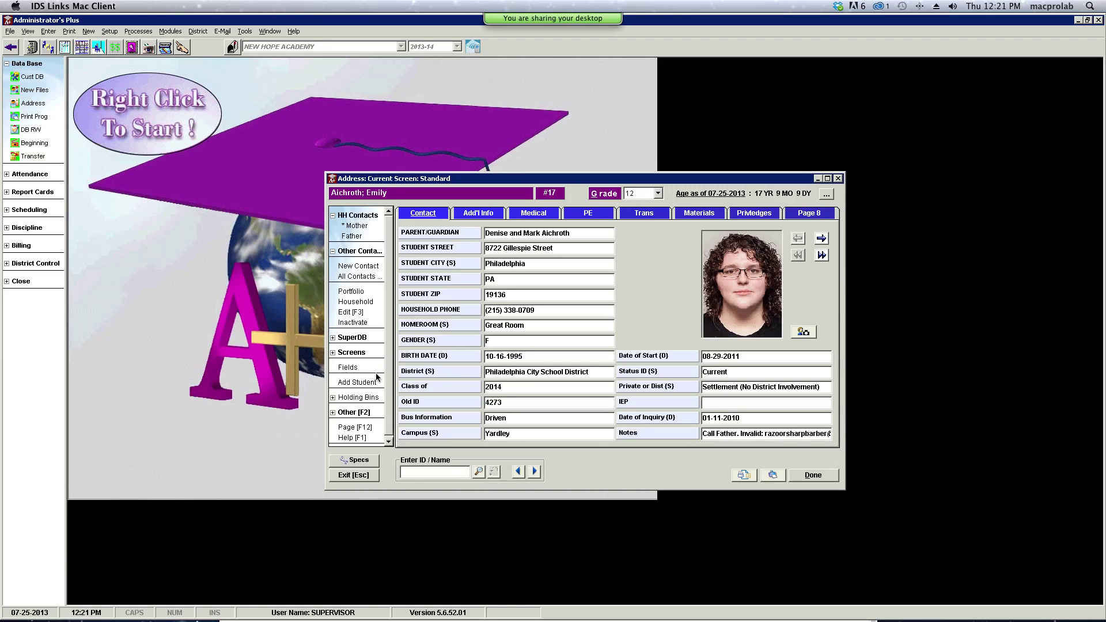
- Increase the student Household Phone field length from 12 to 18 and accept it
left_click(352, 369)
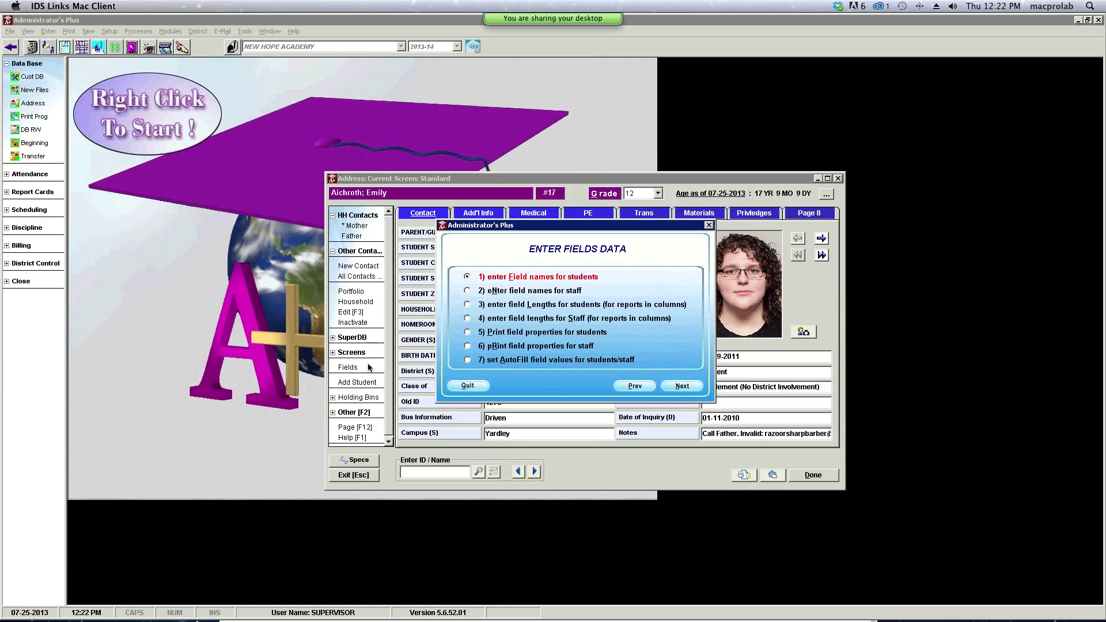
left_click(468, 305)
left_click(691, 384)
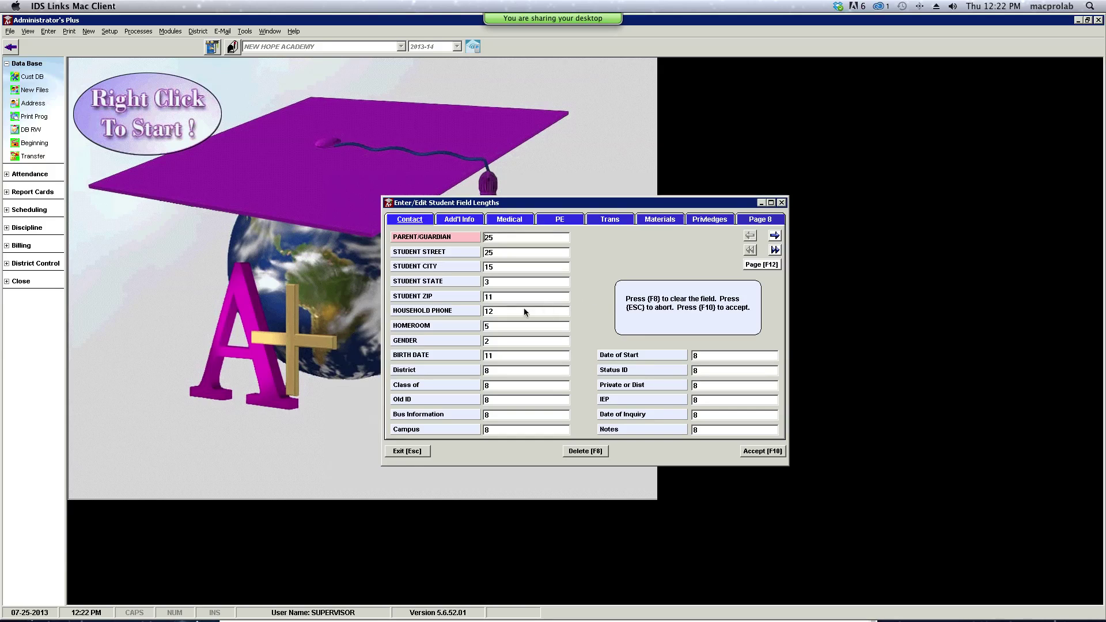
left_click(487, 311)
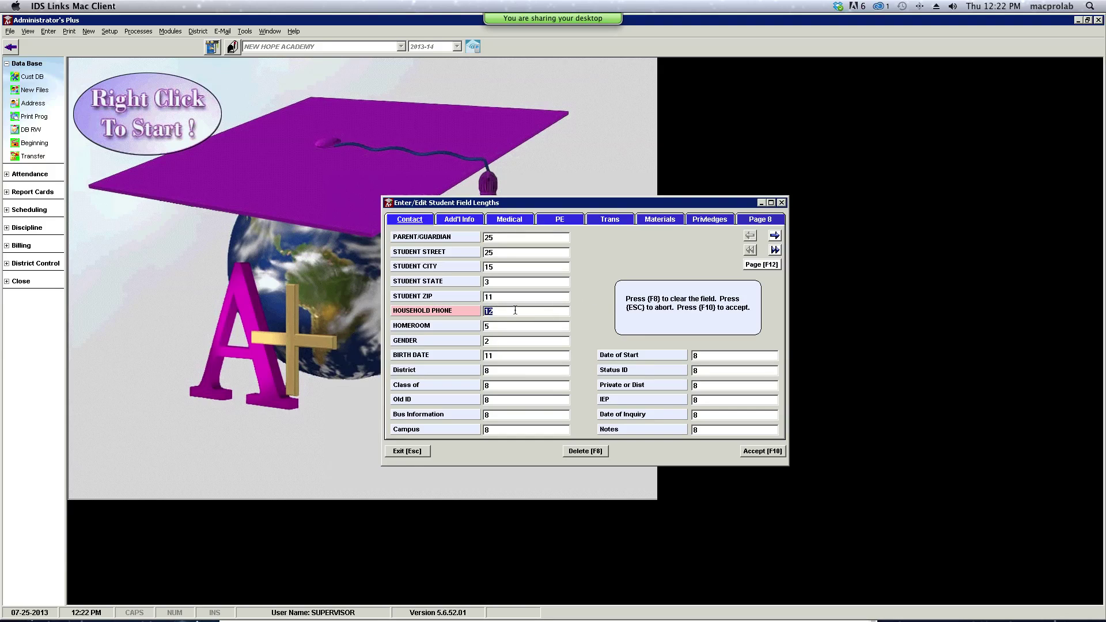
type("1")
left_click(763, 451)
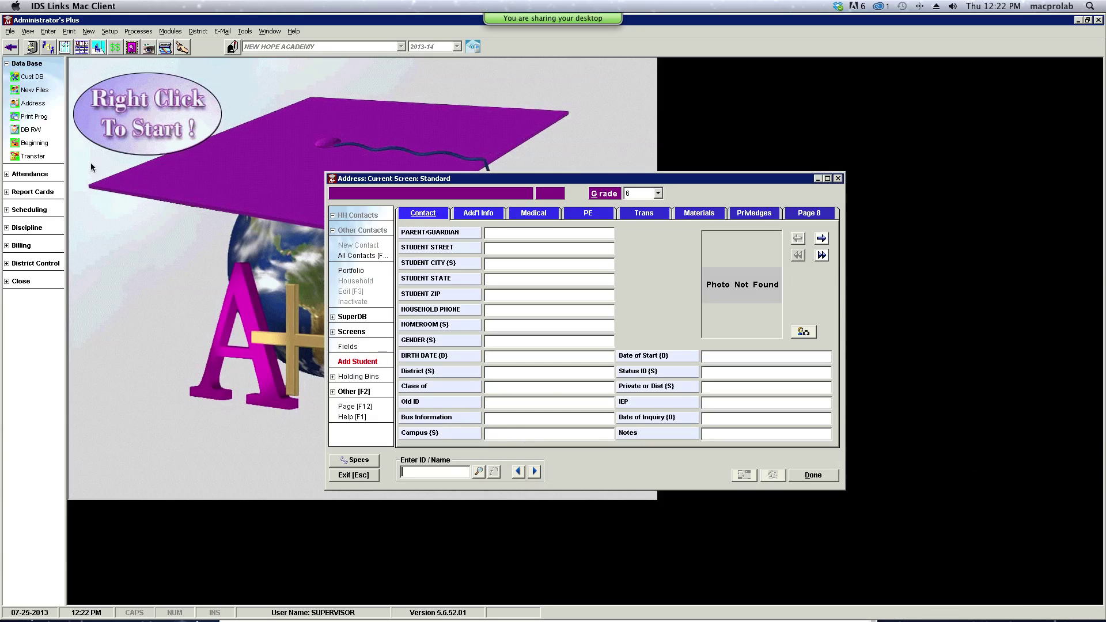
- Open Print Prog with option 2, one column with lines, and reach the field selection
left_click(33, 118)
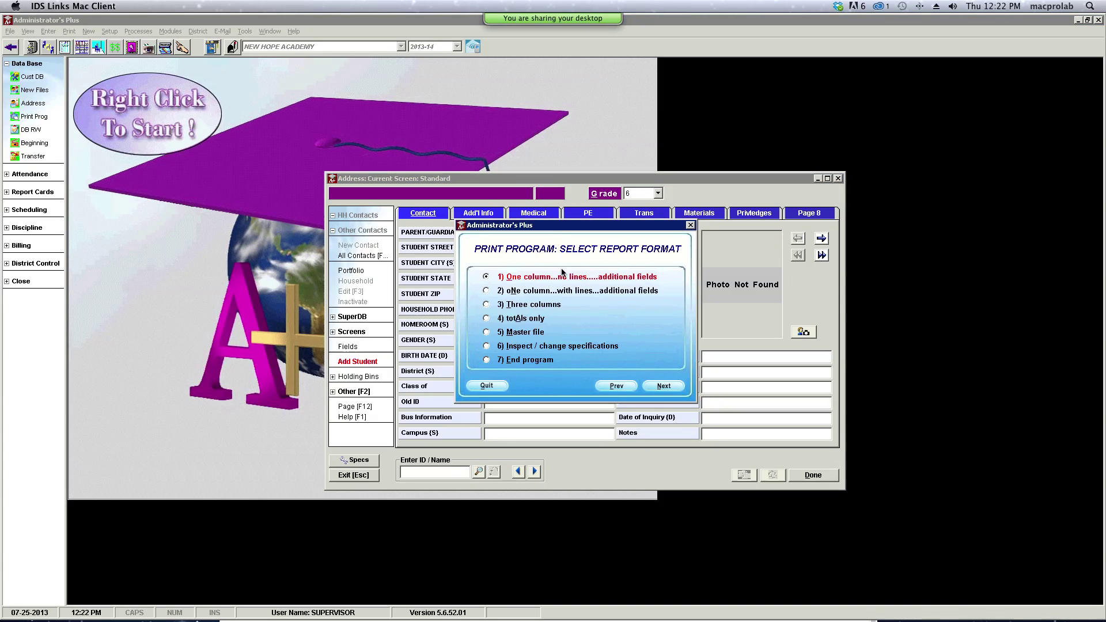
left_click(485, 291)
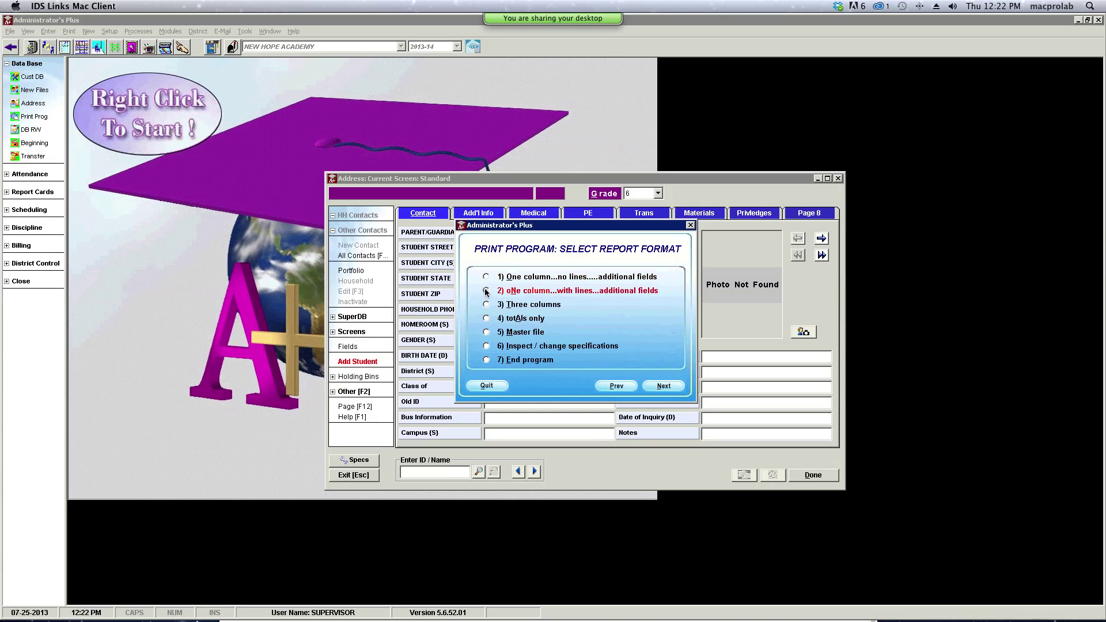
left_click(669, 384)
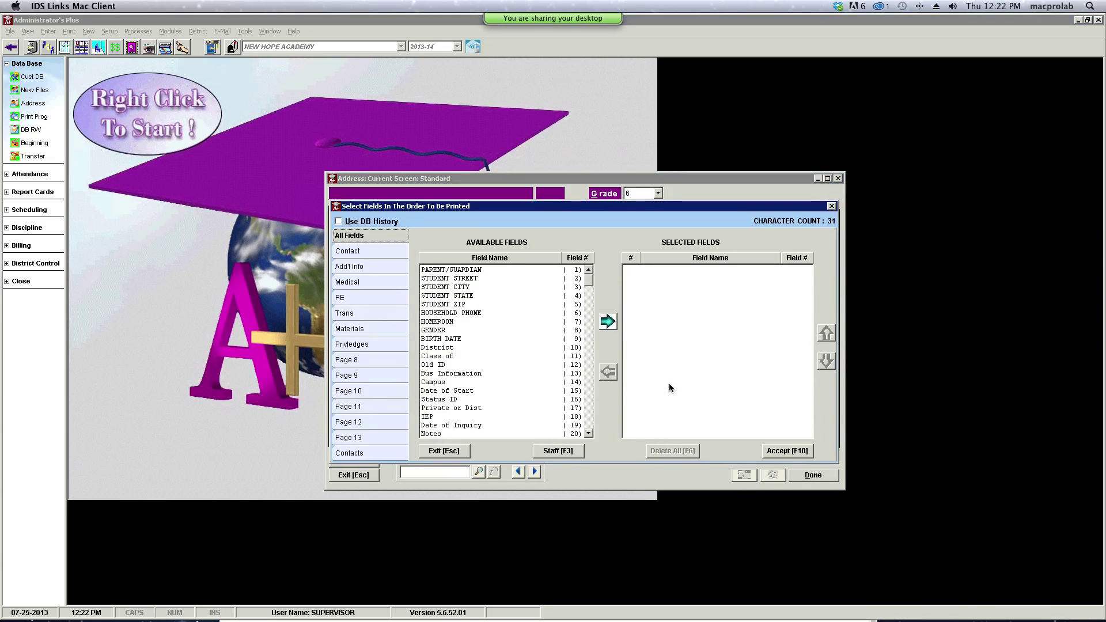
- Add Household Phone to the printed fields, as a column, for all grades
double_click(472, 312)
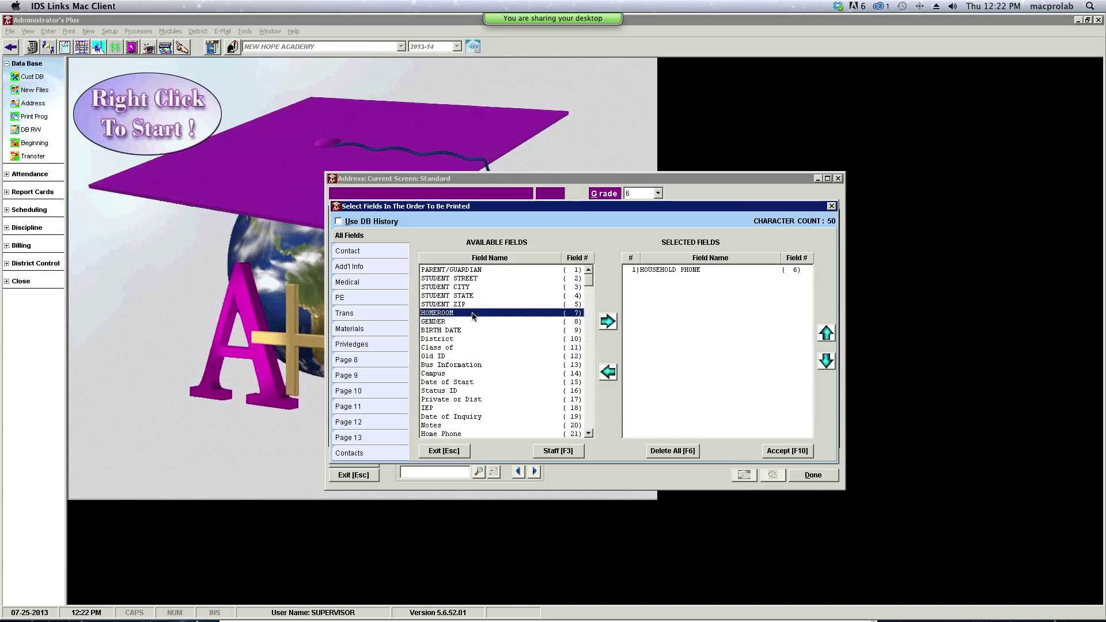
left_click(805, 454)
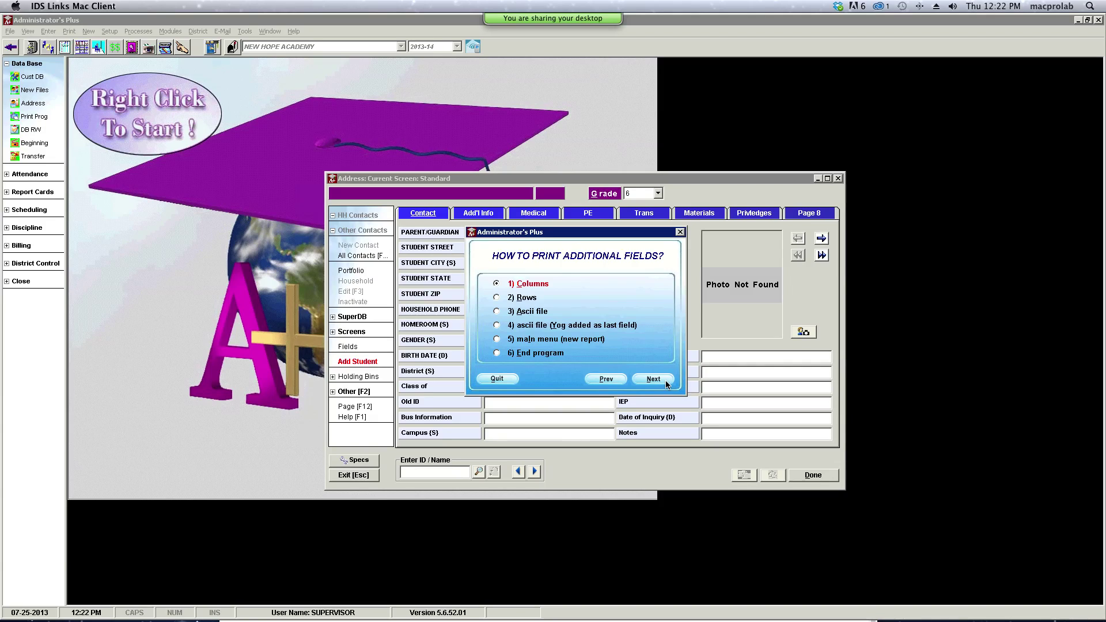
left_click(666, 381)
left_click(509, 312)
left_click(655, 375)
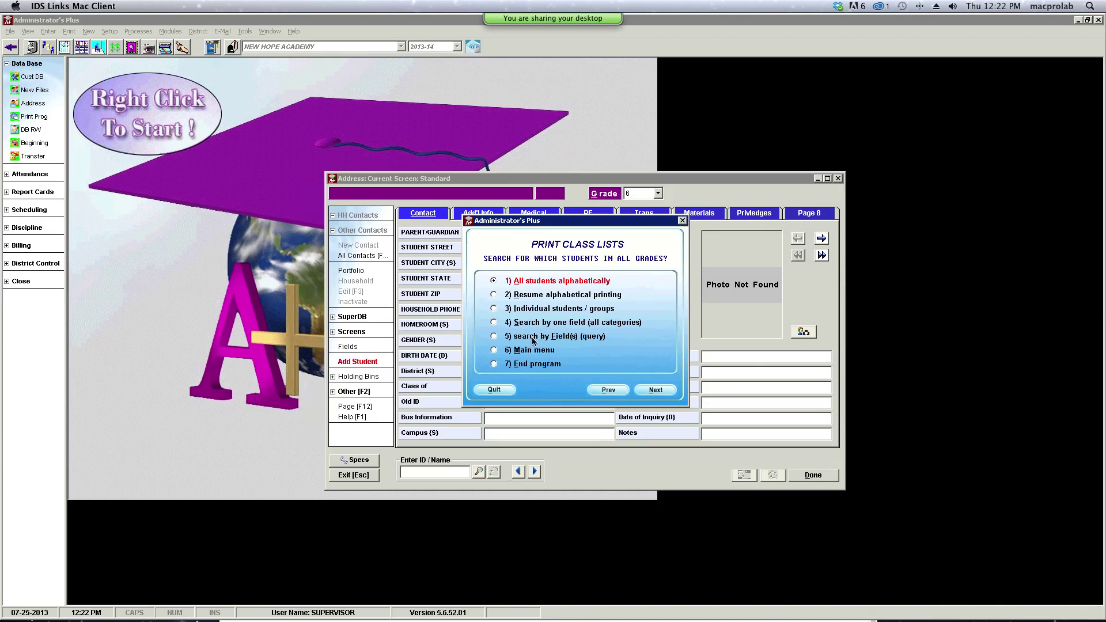
- Search students by one field, choosing Campus as that field
left_click(493, 323)
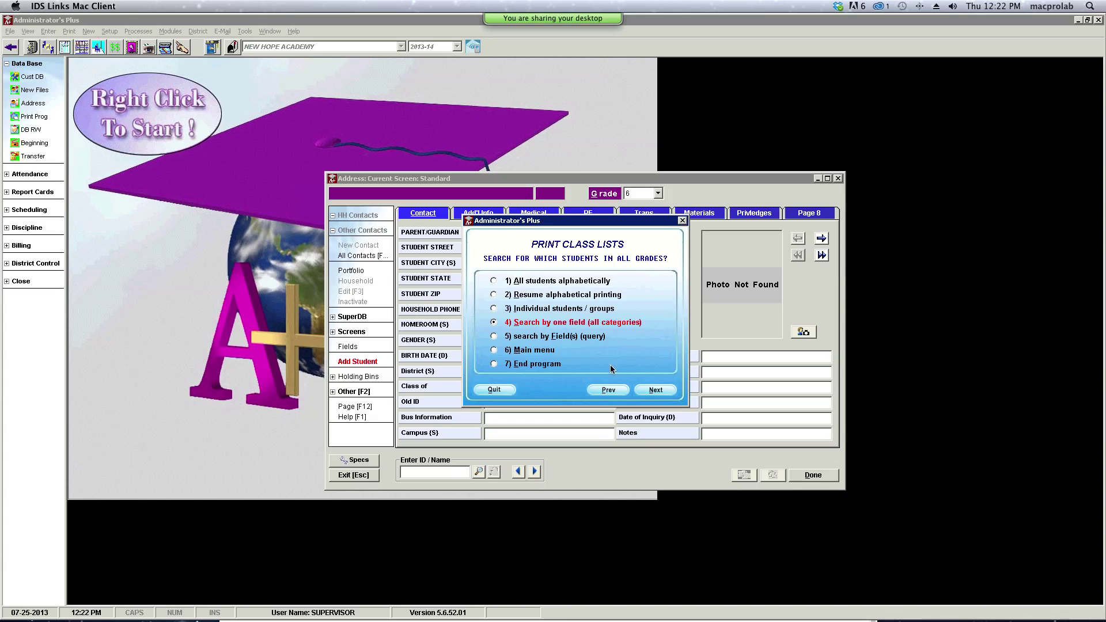
left_click(654, 390)
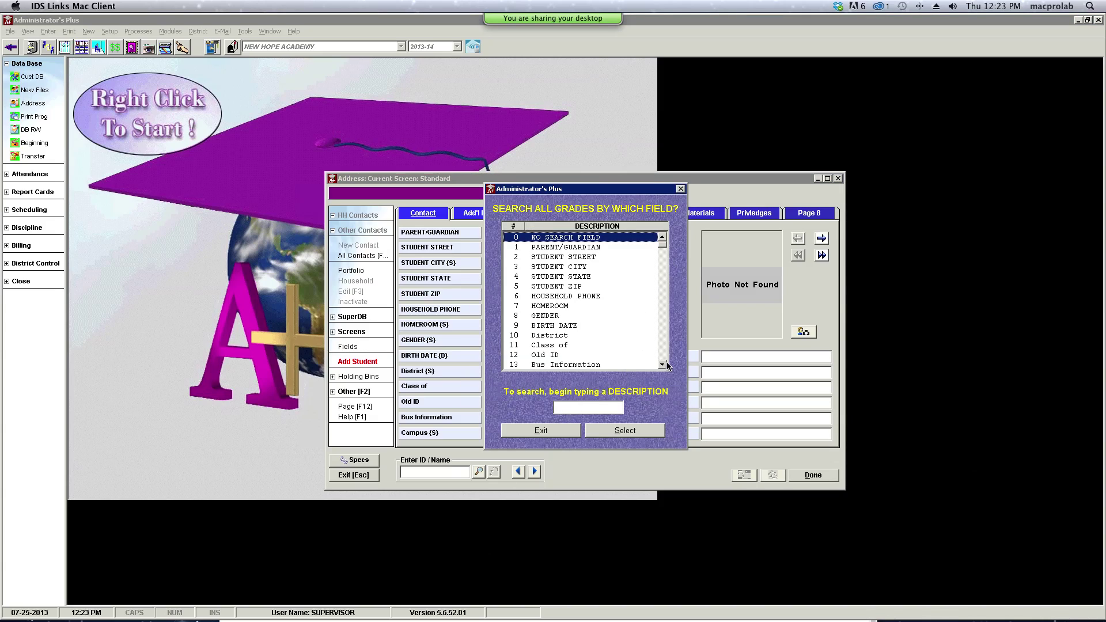
left_click(666, 365)
double_click(558, 364)
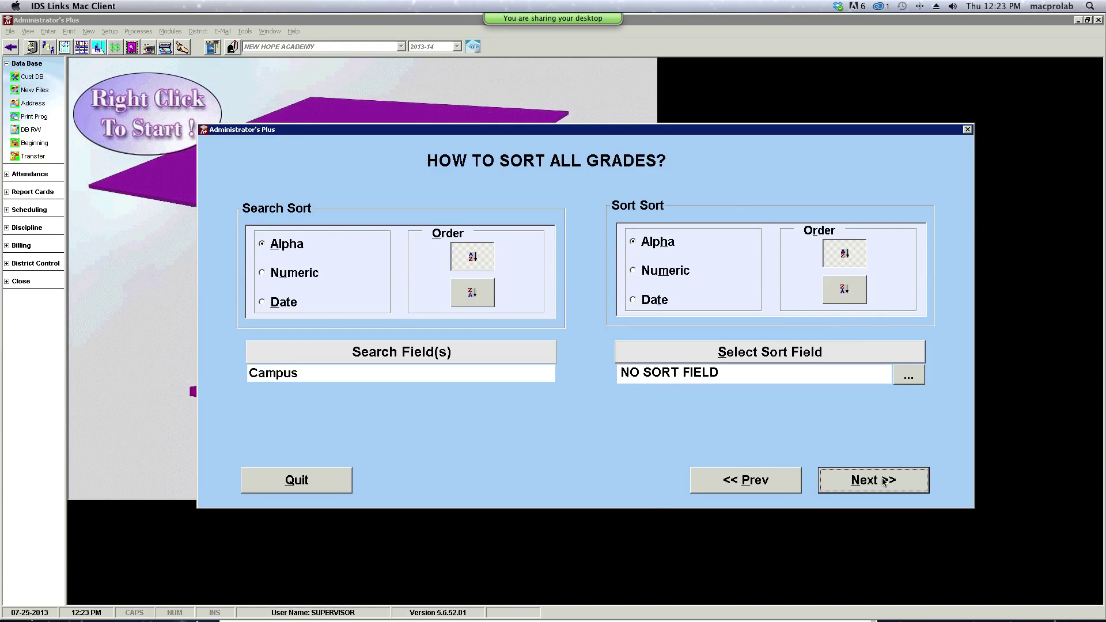
- Preview the one-column campus report with full household phones, then close it
left_click(881, 480)
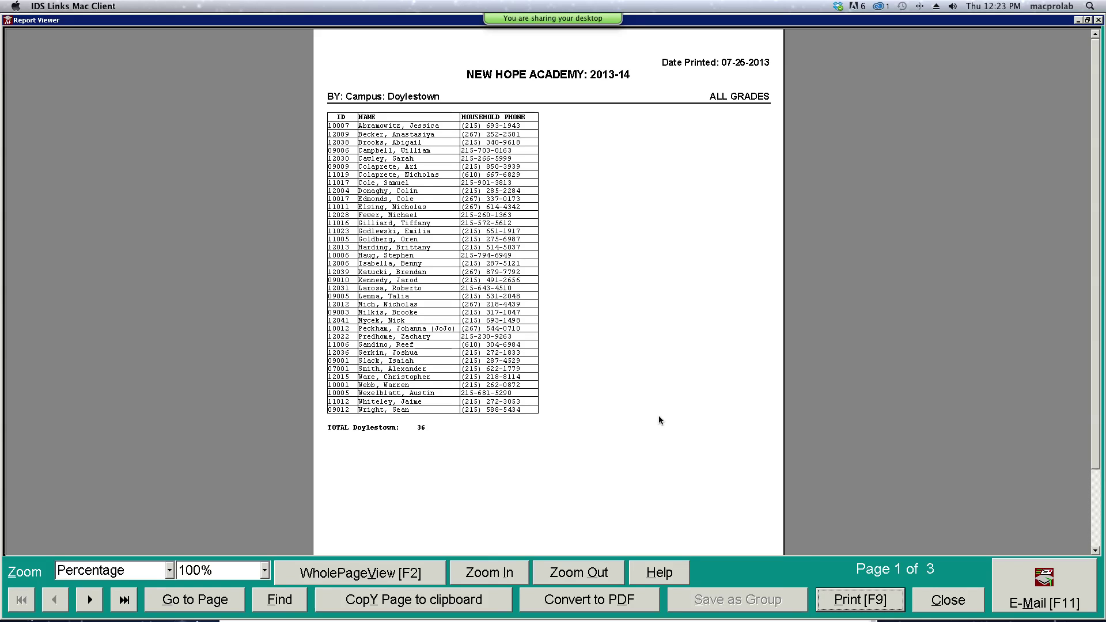
left_click(942, 603)
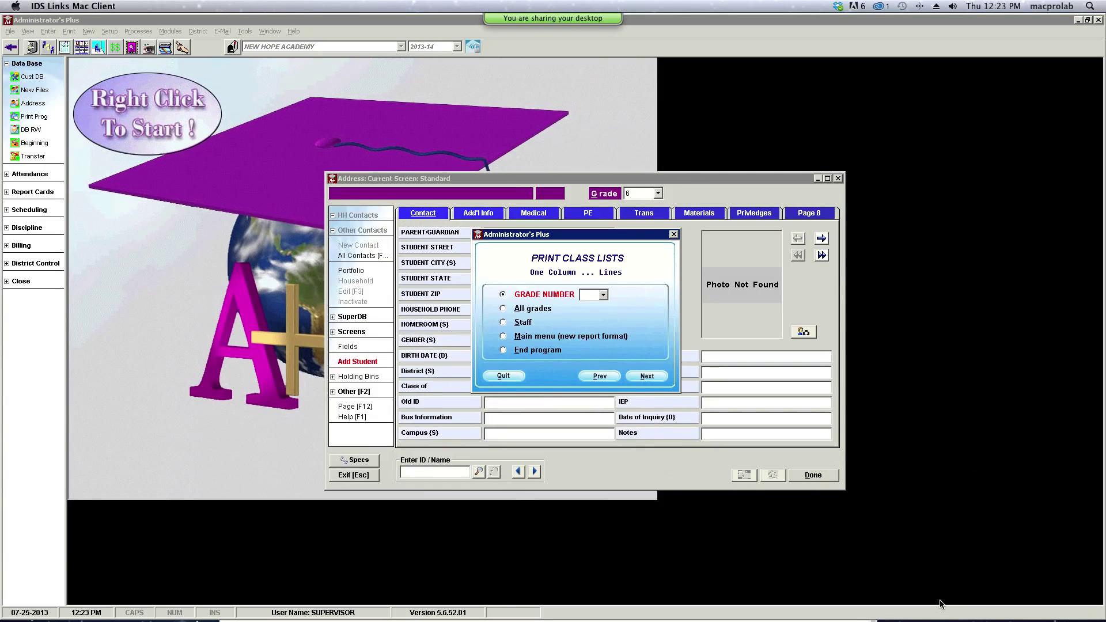
- Quit the print options and restart Print Prog in the one-column-with-lines format
left_click(504, 376)
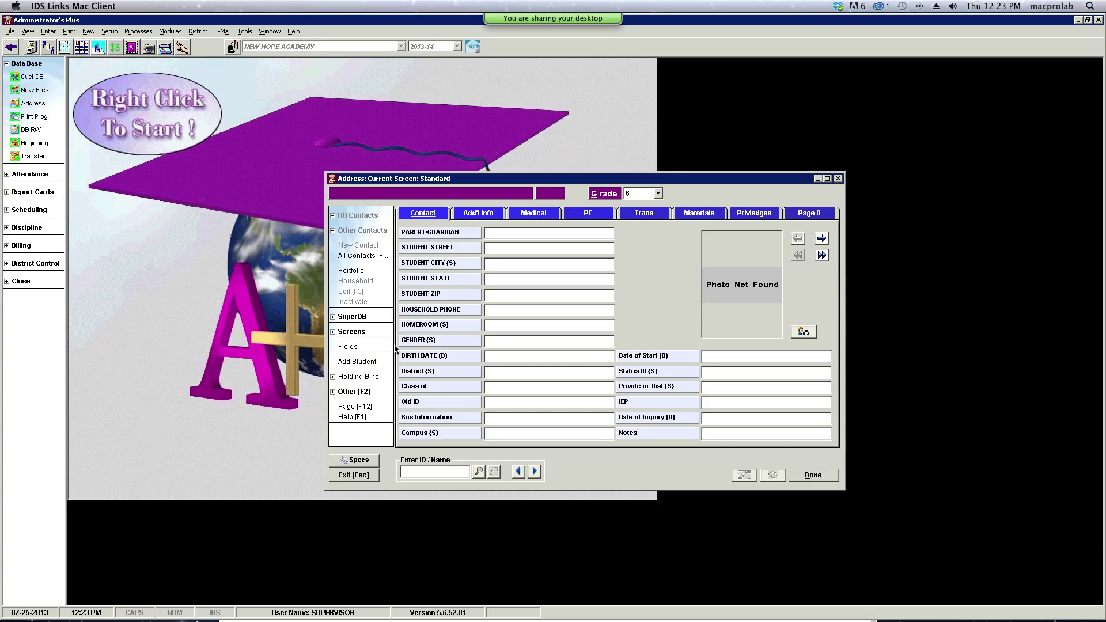
left_click(27, 117)
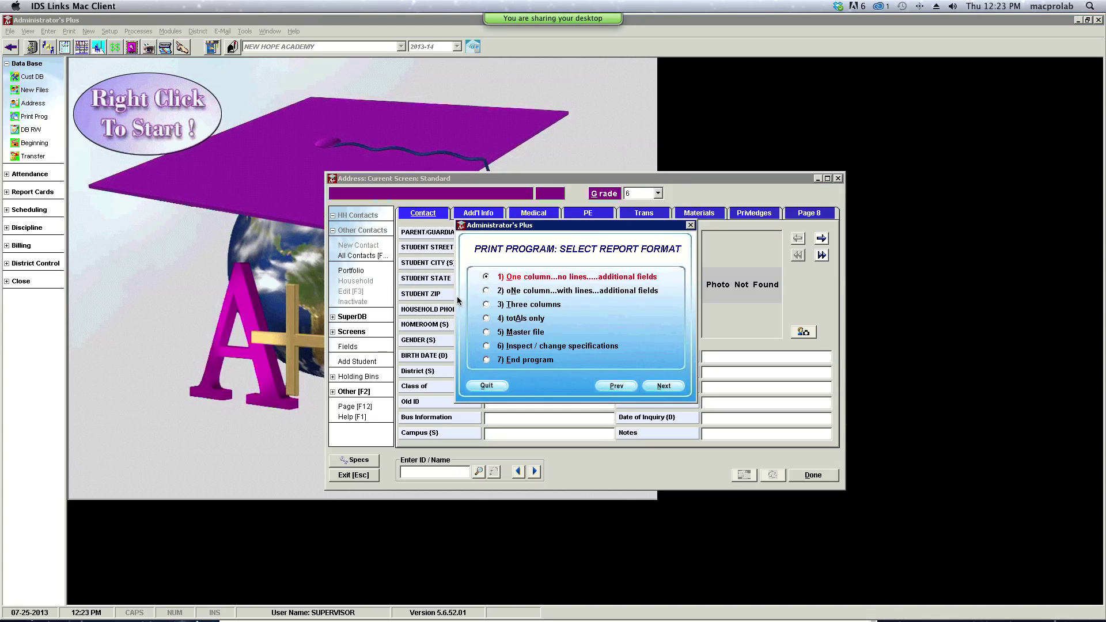
left_click(486, 290)
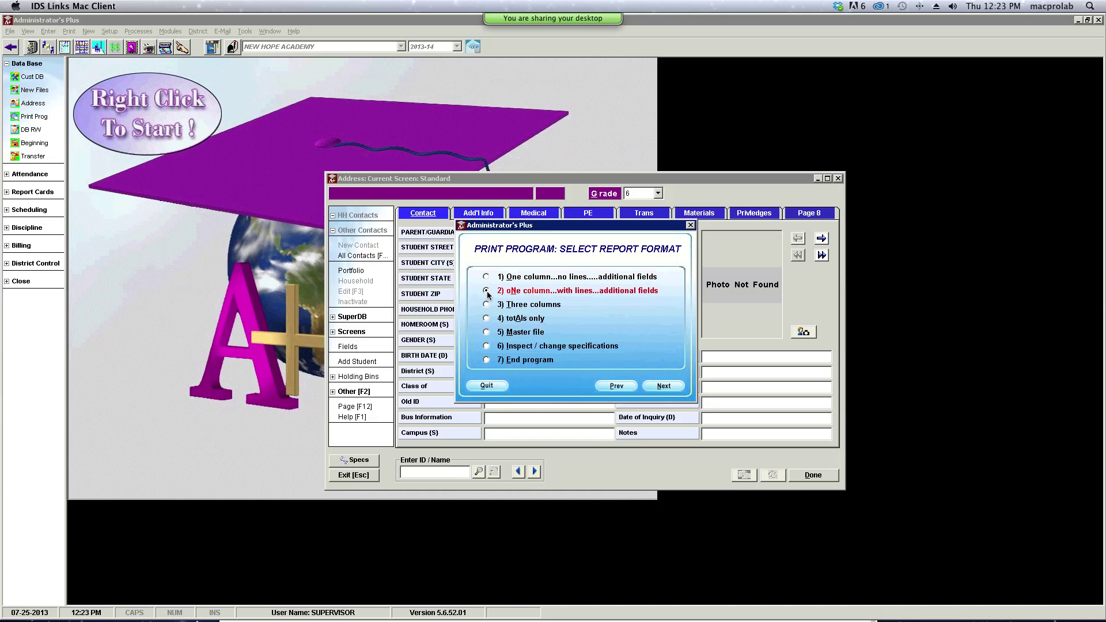
left_click(664, 386)
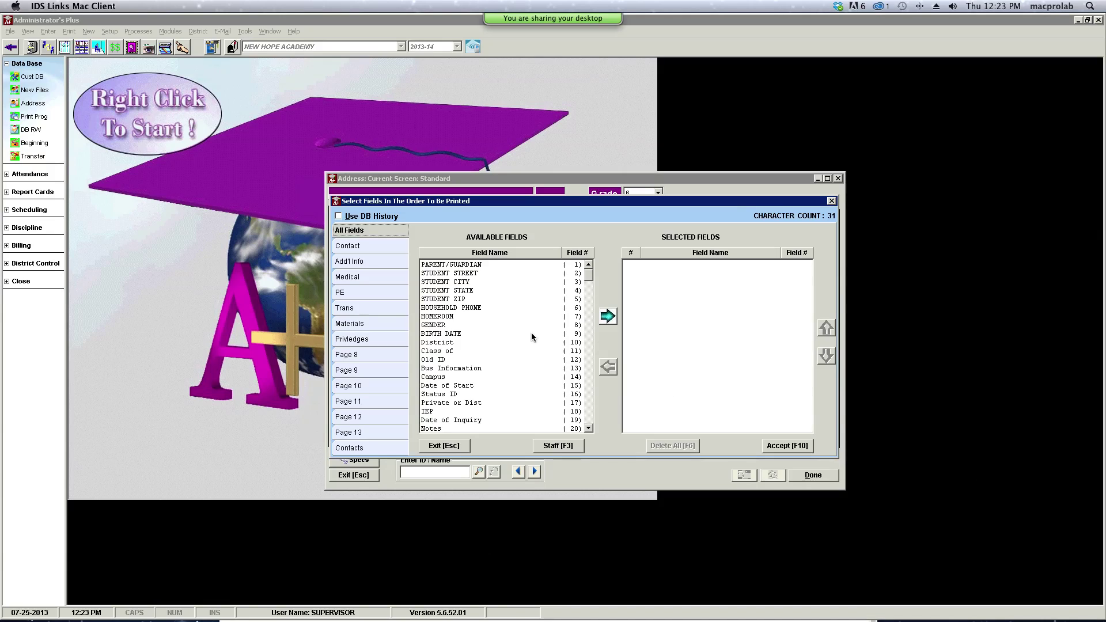
- Add Parent/Guardian, Student Street, City, State, ZIP and Household Phone to the printed fields
double_click(476, 265)
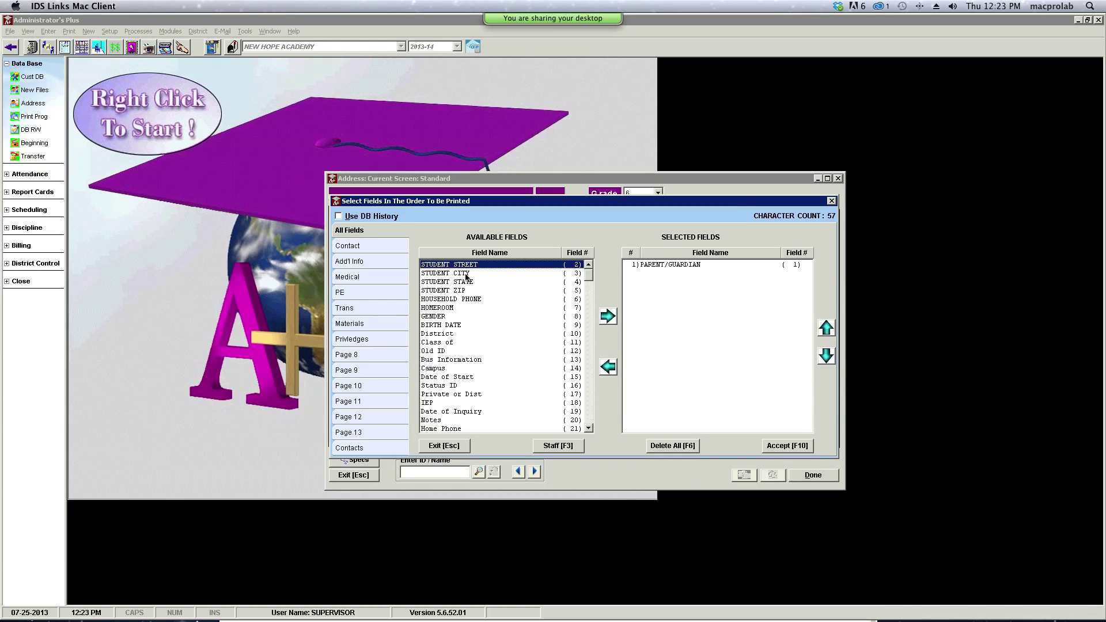
double_click(468, 267)
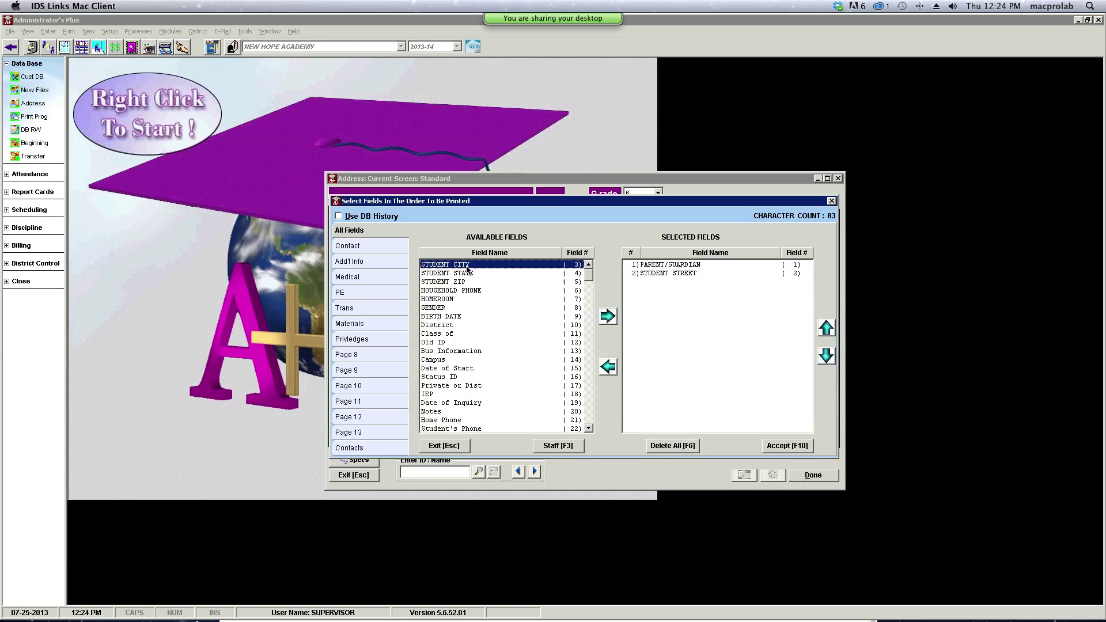
double_click(468, 269)
double_click(468, 267)
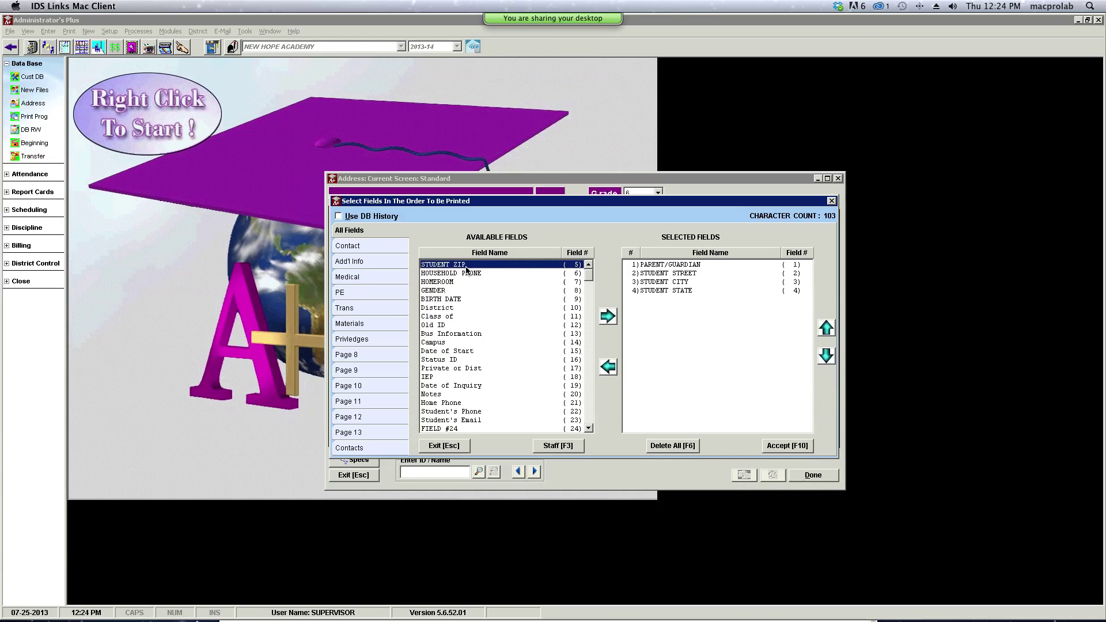
double_click(466, 266)
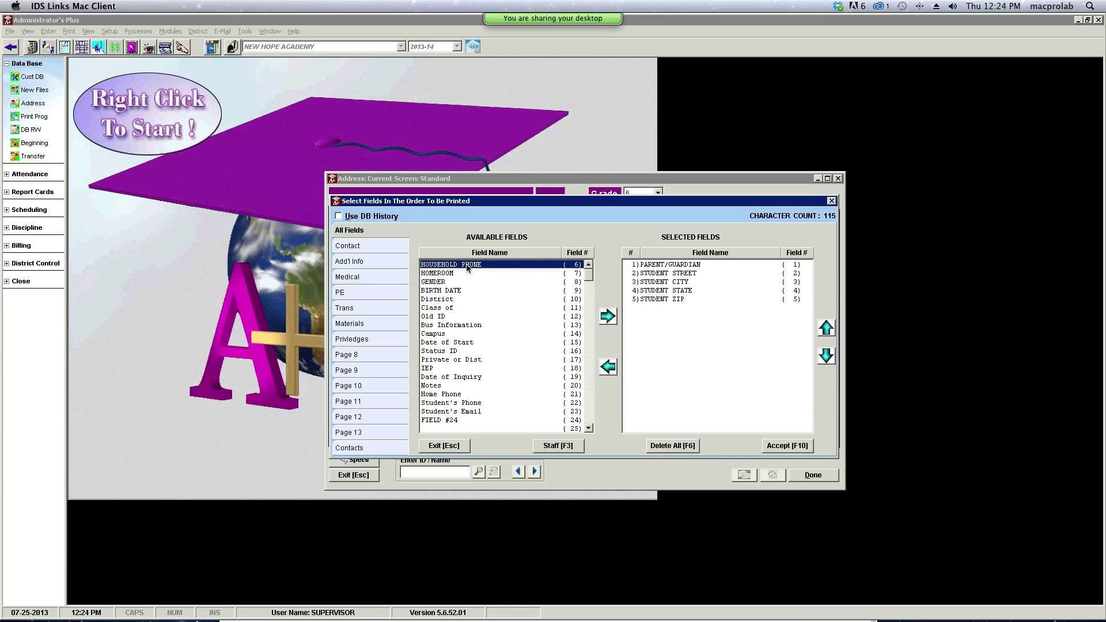
double_click(467, 266)
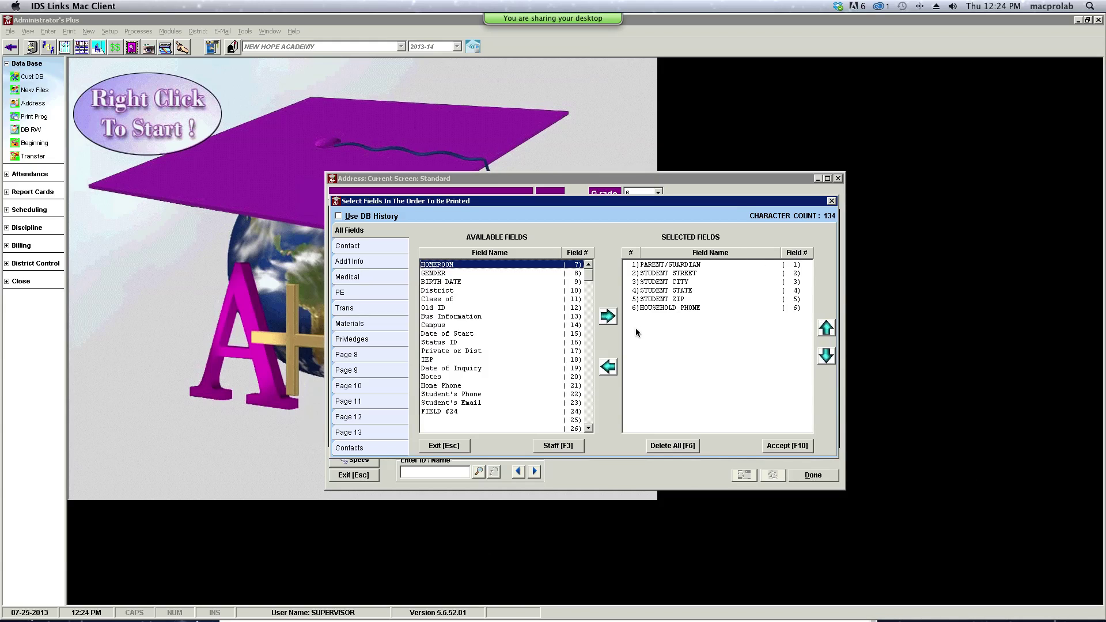
left_click(343, 247)
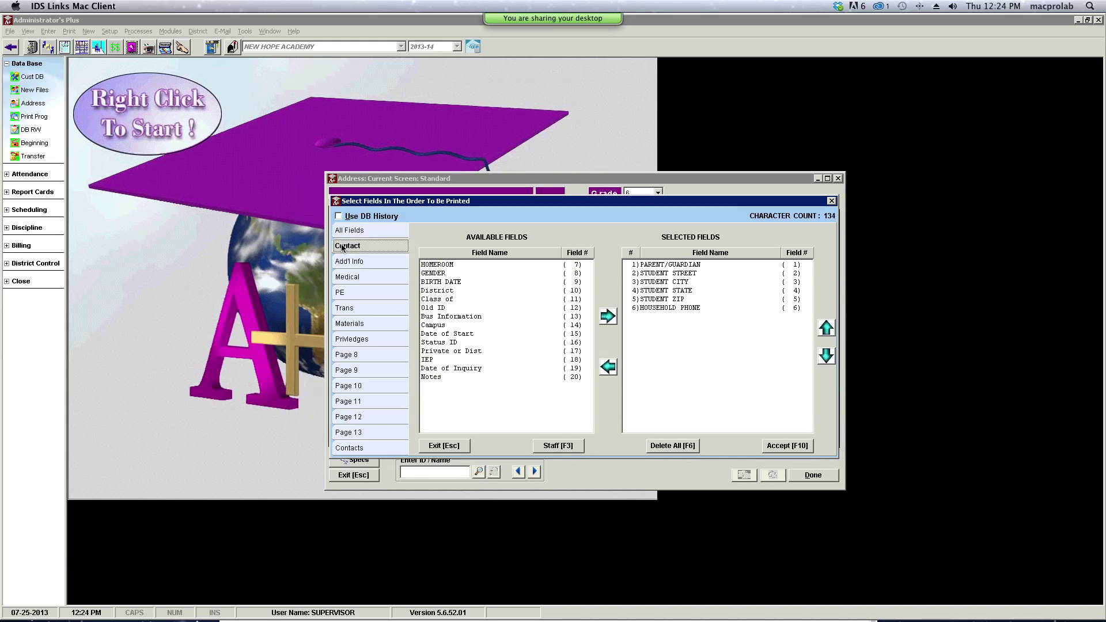
- Include every contact relationship and add CONTACT.FULL NAME as the seventh print field
left_click(362, 450)
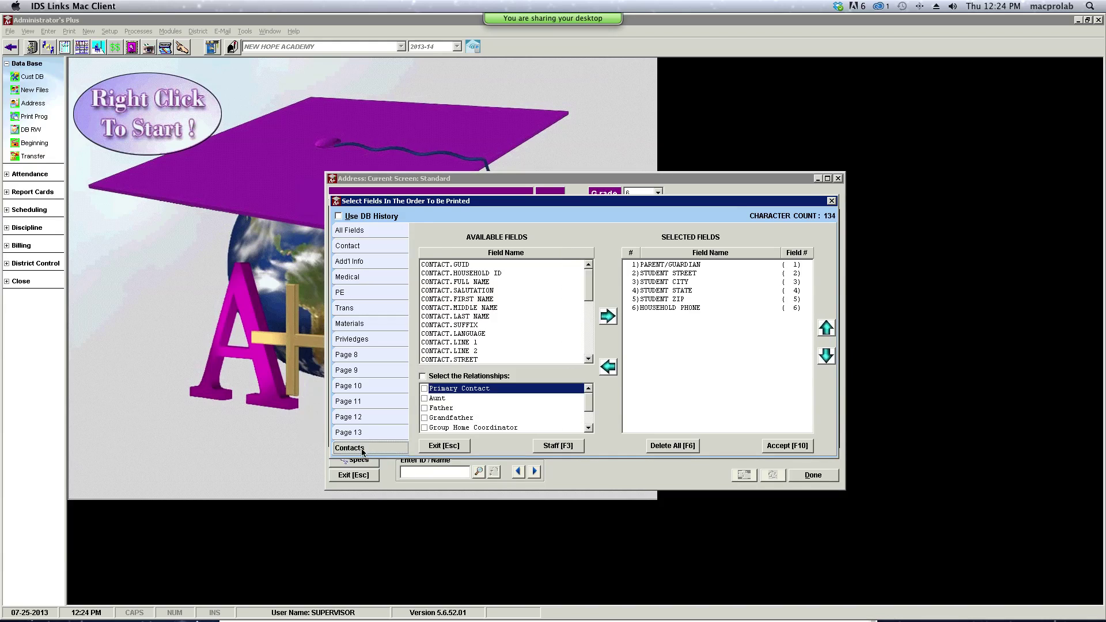
left_click(447, 393)
left_click(426, 389)
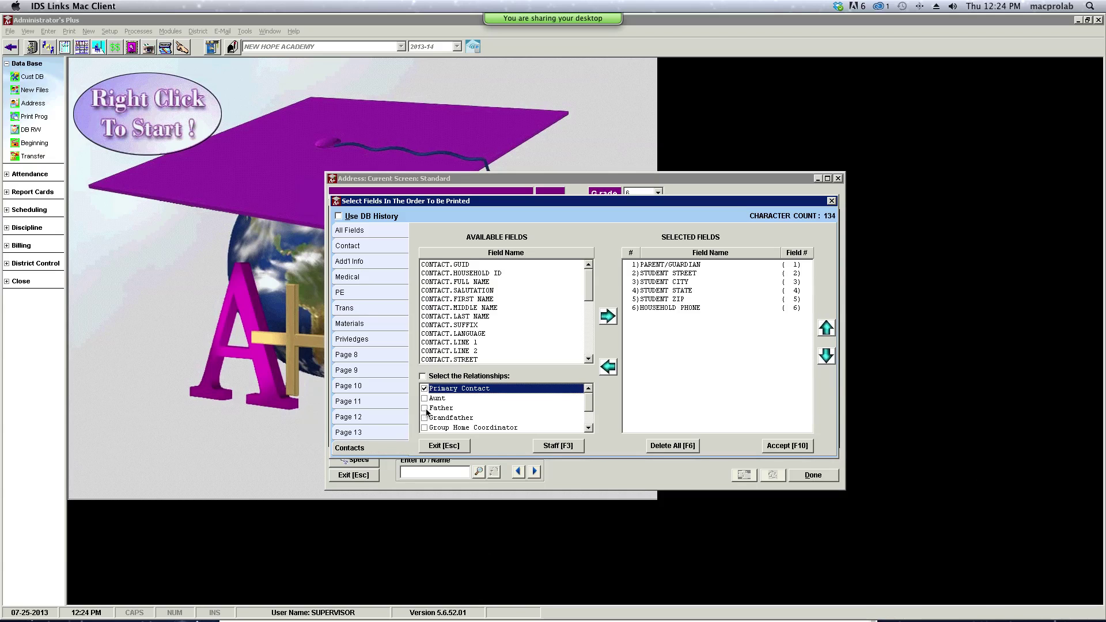
left_click(426, 409)
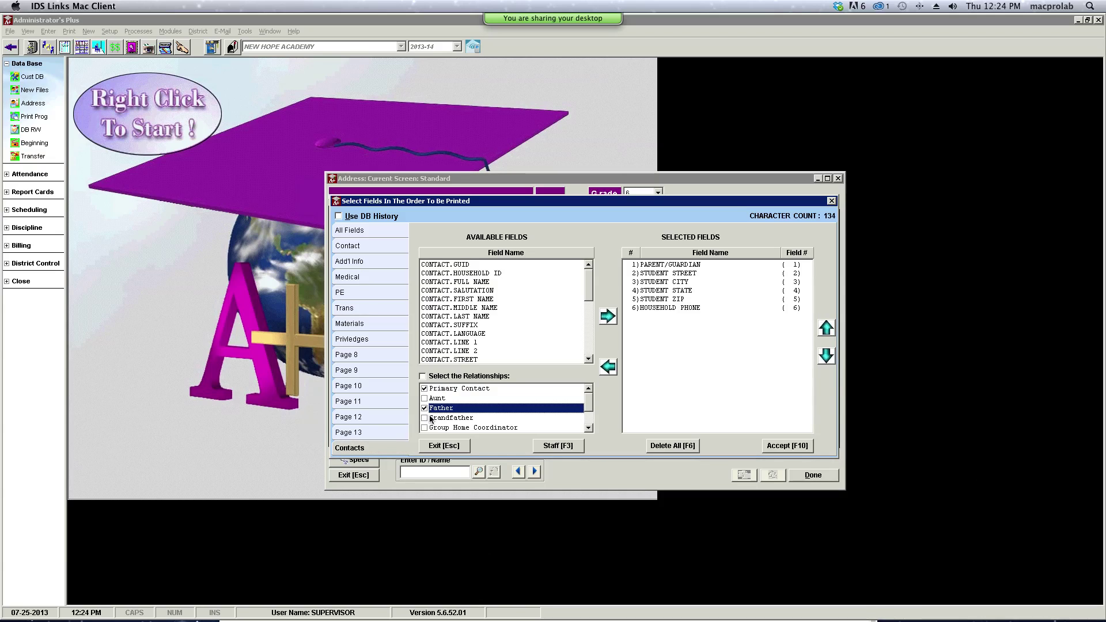
left_click(427, 428)
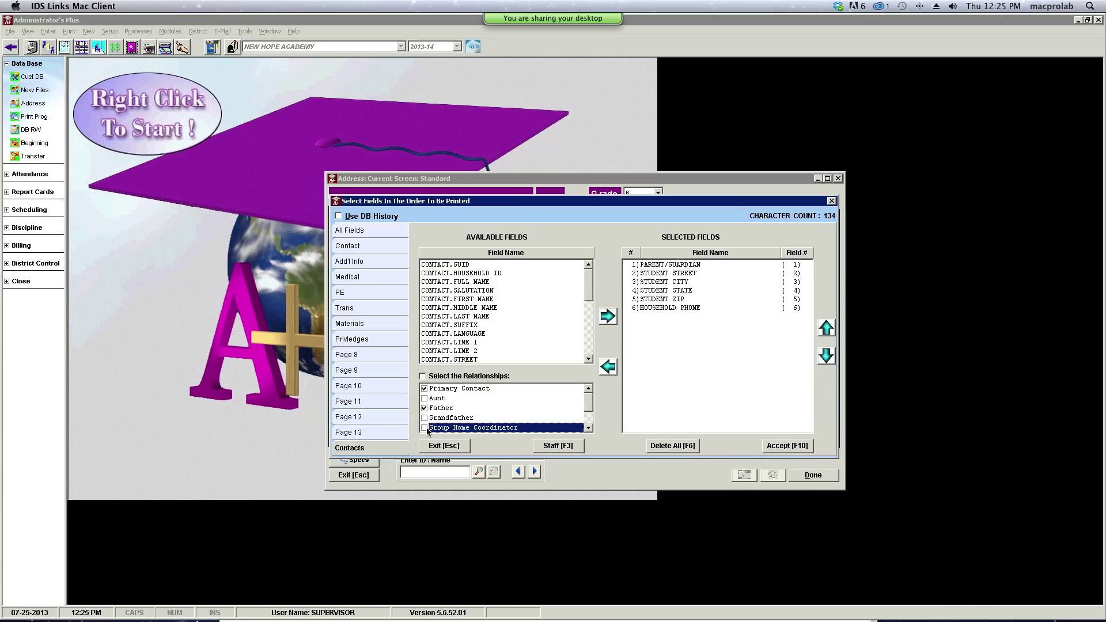
left_click(425, 429)
left_click(425, 399)
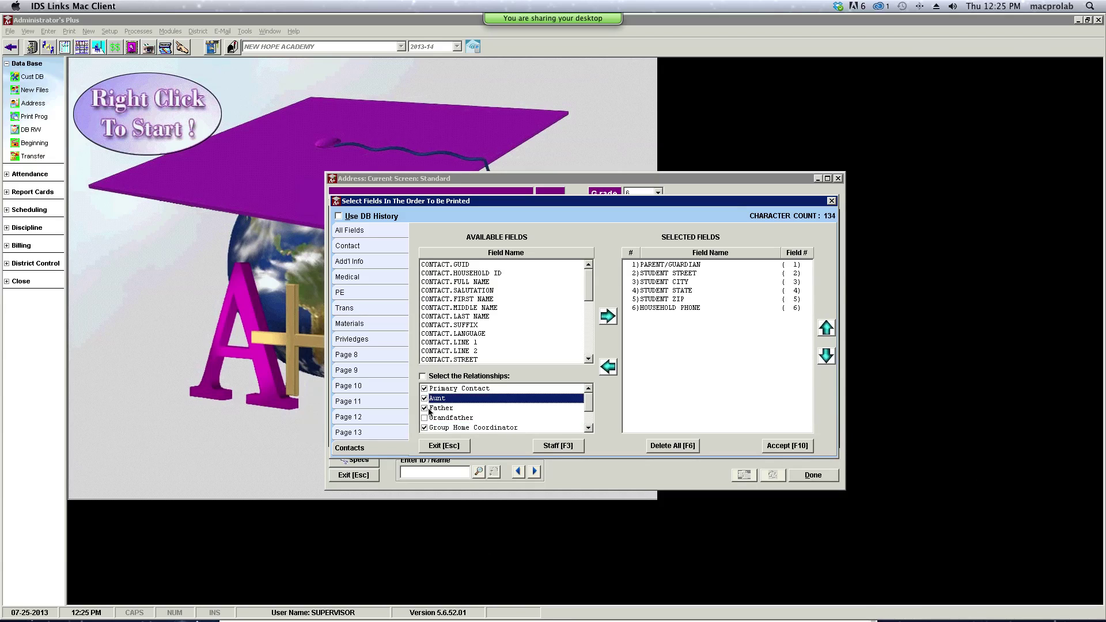
left_click(427, 419)
left_click(425, 419)
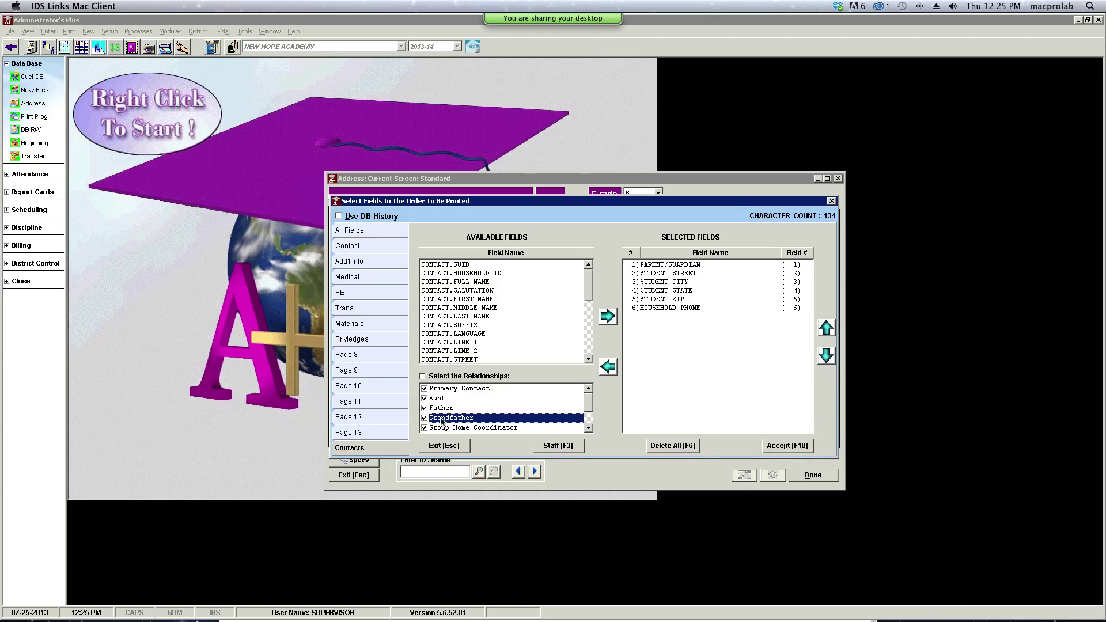
scroll(565, 403, "down", 3)
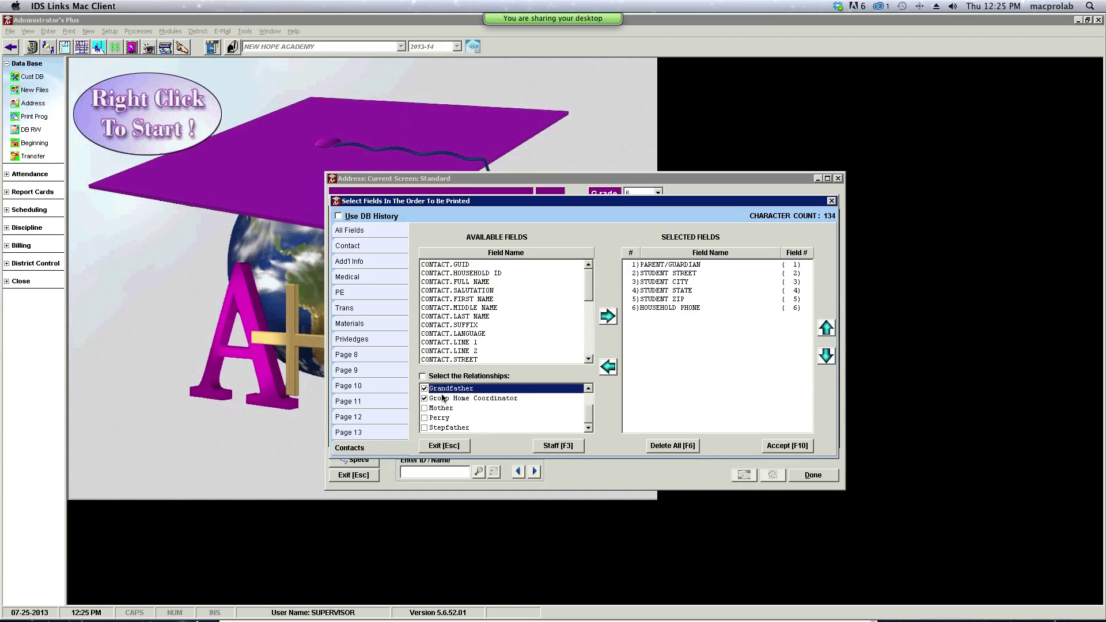
left_click(423, 377)
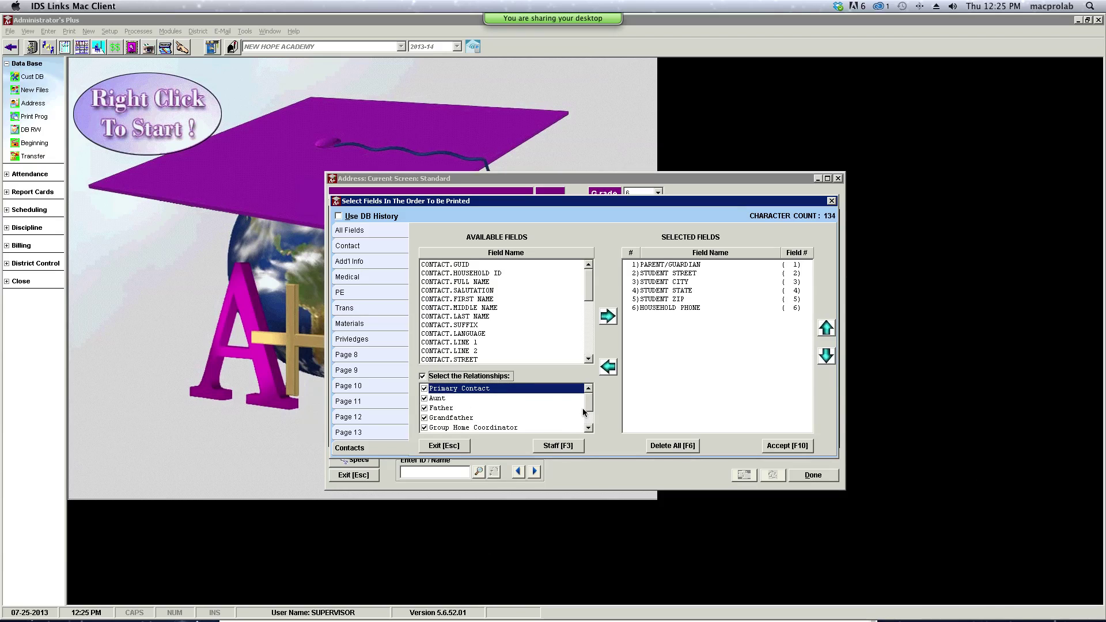
mouse_move(589, 405)
left_mouse_down()
mouse_move(589, 426)
mouse_move(589, 404)
left_mouse_up()
double_click(478, 282)
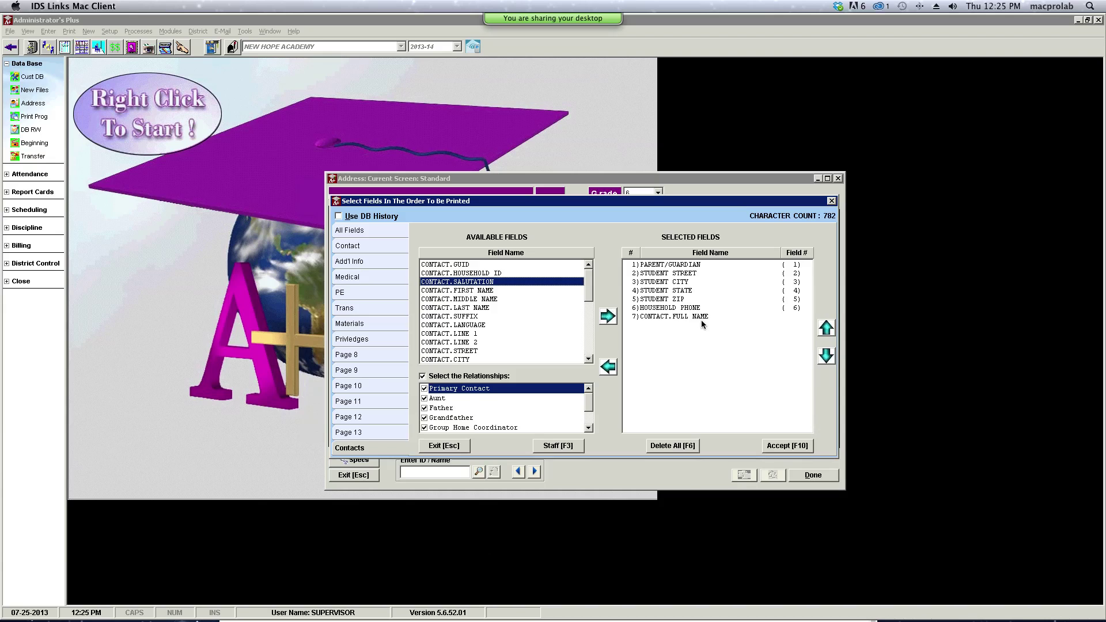
- Accept the print fields and print them as columns for all grades
left_click(779, 446)
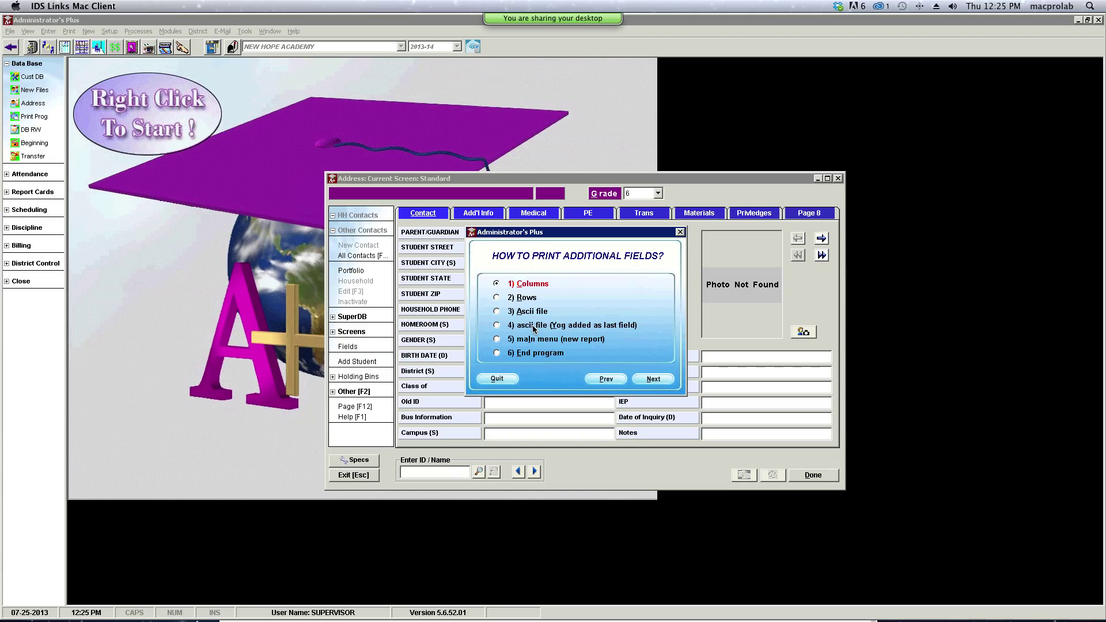
left_click(656, 380)
left_click(502, 310)
left_click(636, 378)
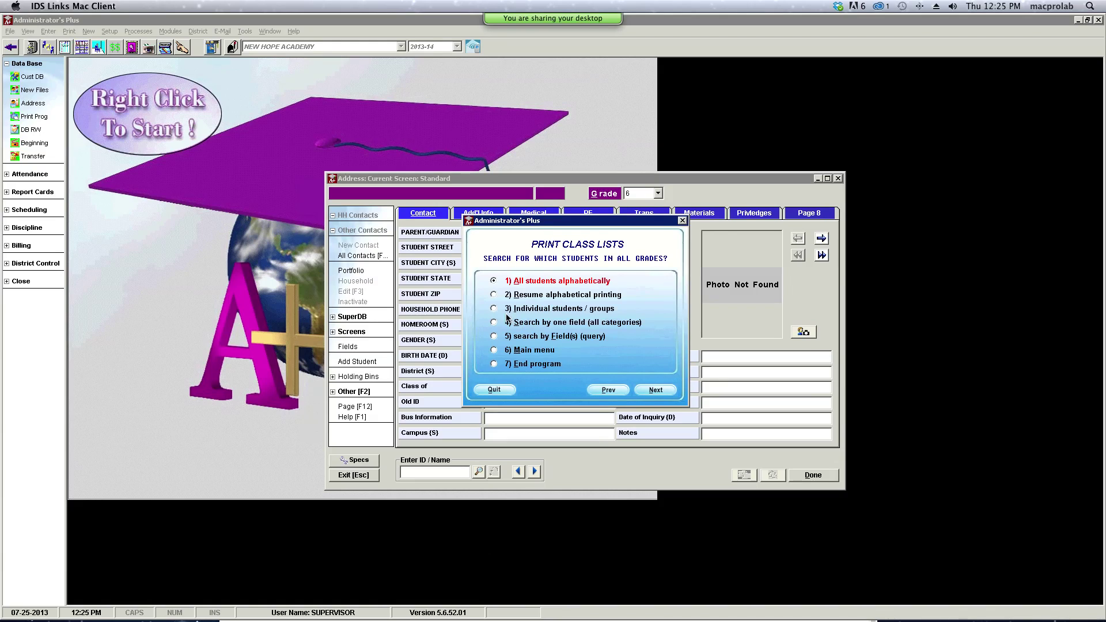
- Search students by the Campus field and generate the report without a sort field
left_click(495, 323)
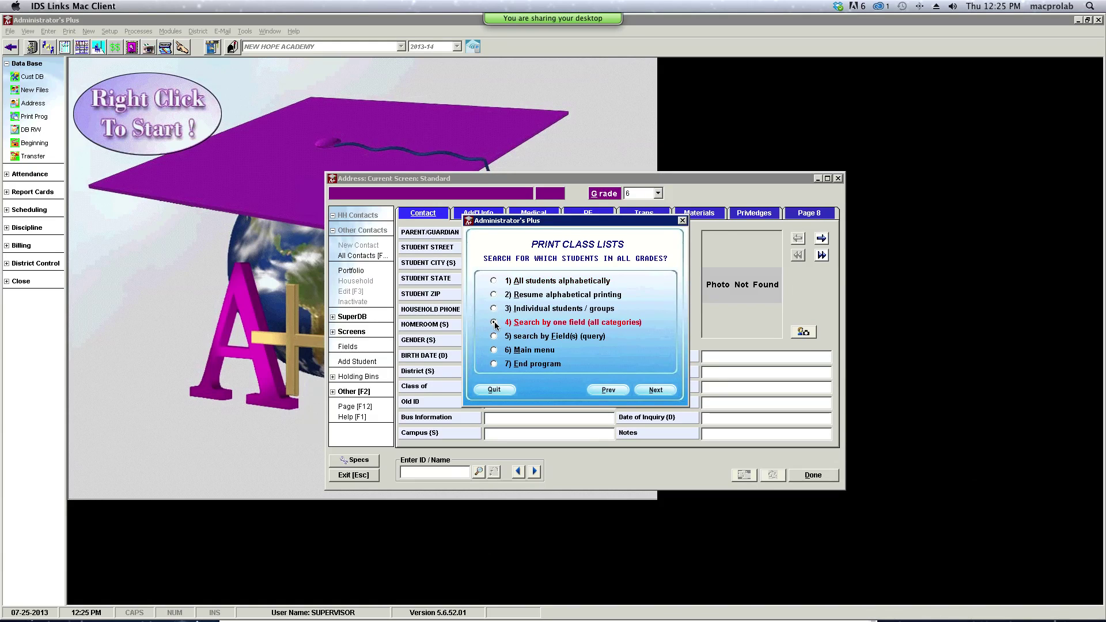
left_click(674, 390)
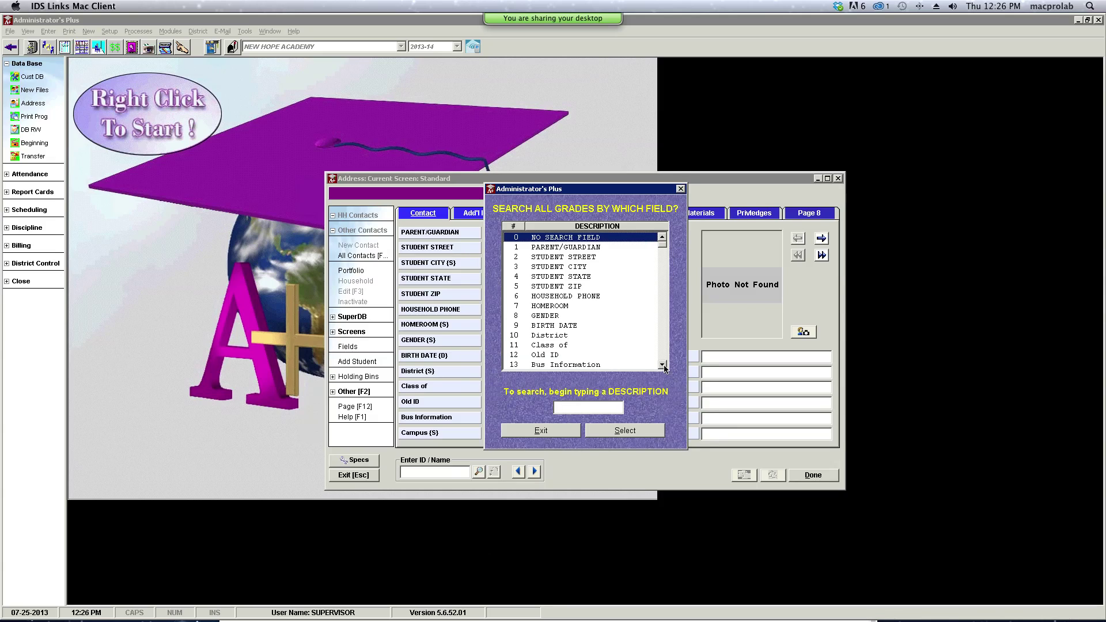
left_click(663, 364)
left_click(566, 366)
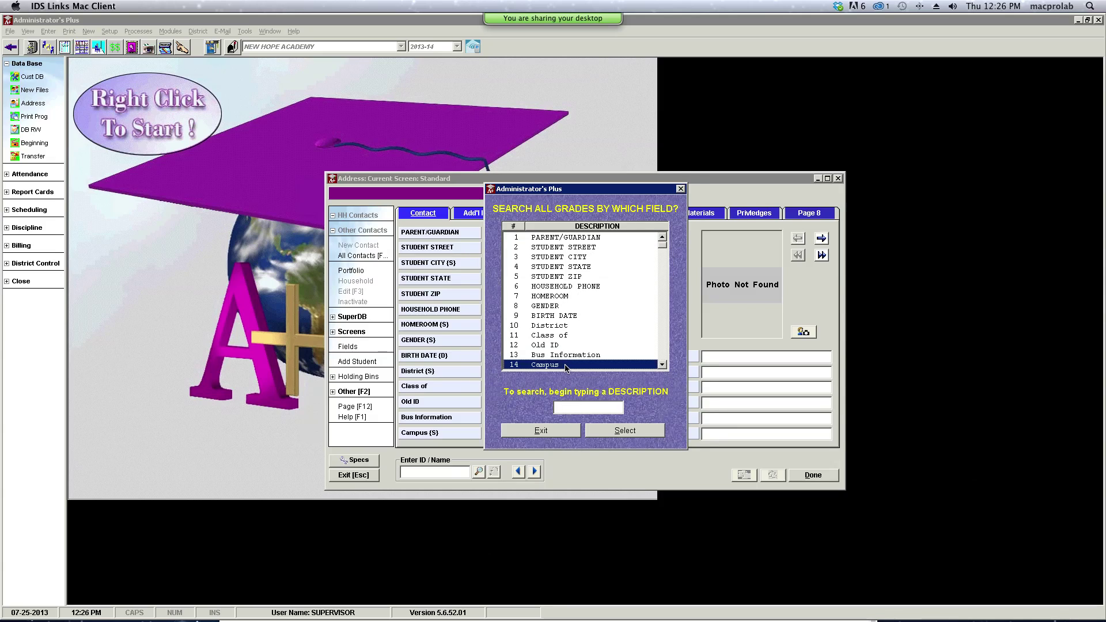
left_click(616, 433)
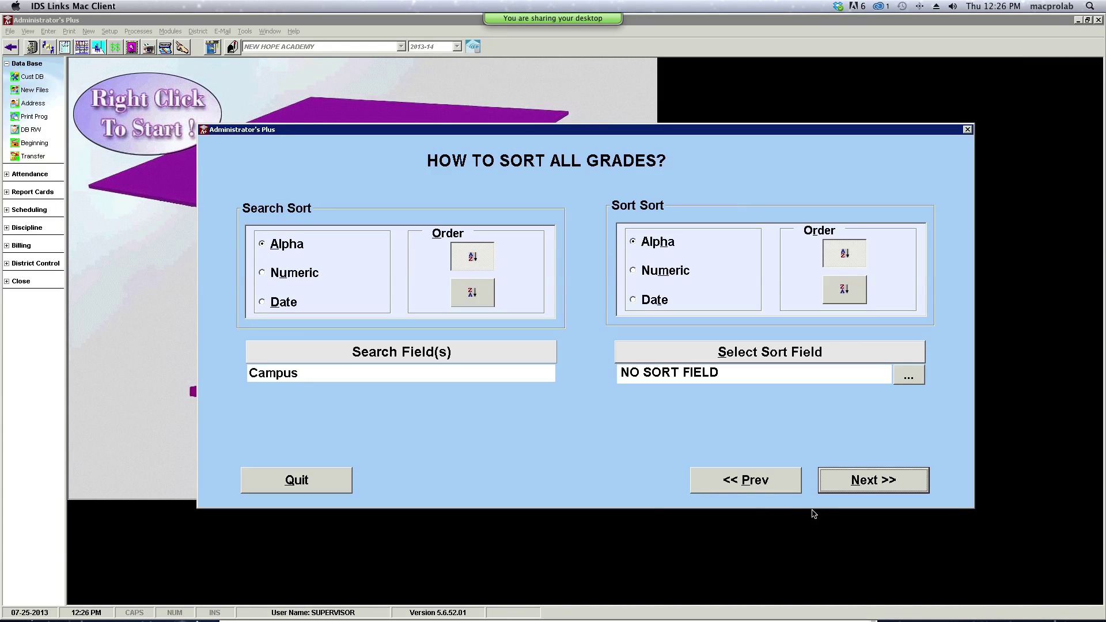
left_click(854, 489)
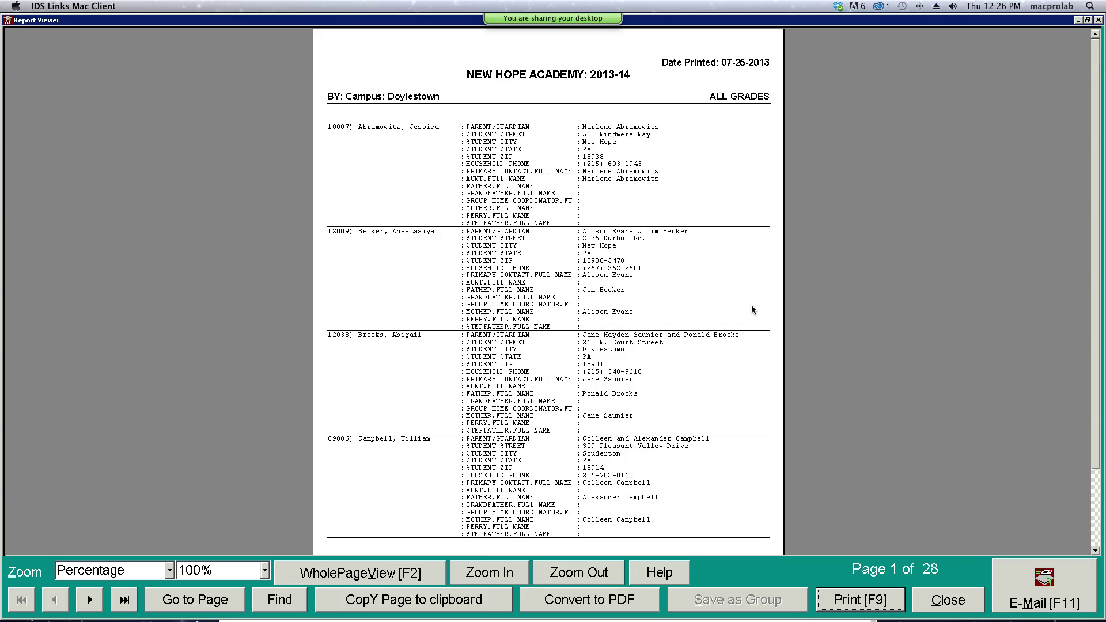
- Page through the report up to the Doylestown total page
left_click_drag(1097, 212, 1094, 271)
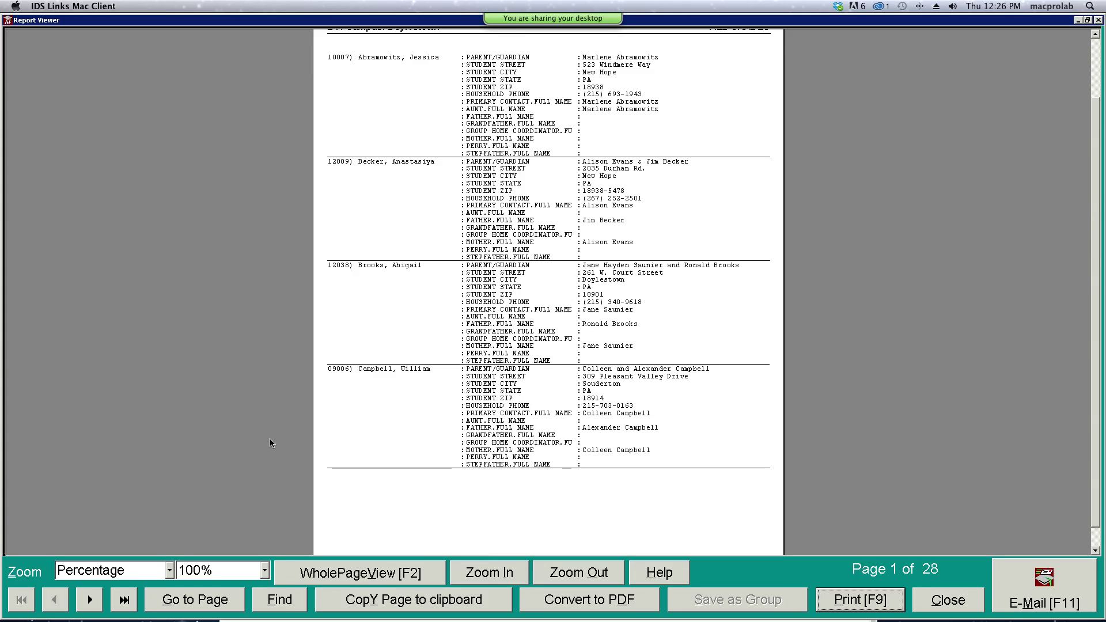
left_click(91, 604)
left_click(94, 612)
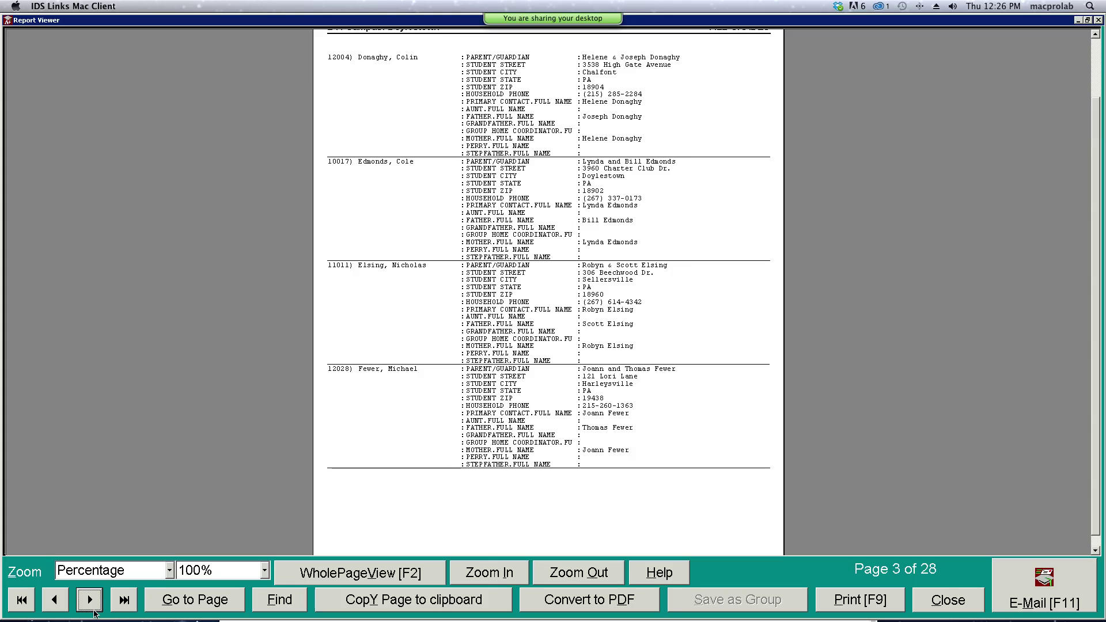
left_click(94, 612)
left_click(94, 612)
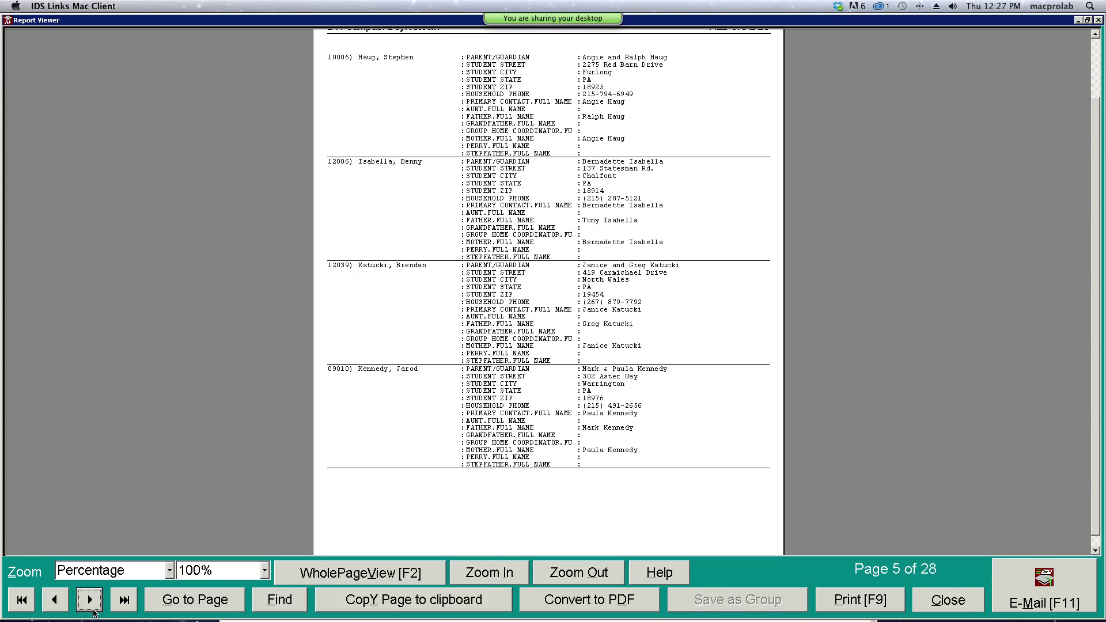
left_click(94, 612)
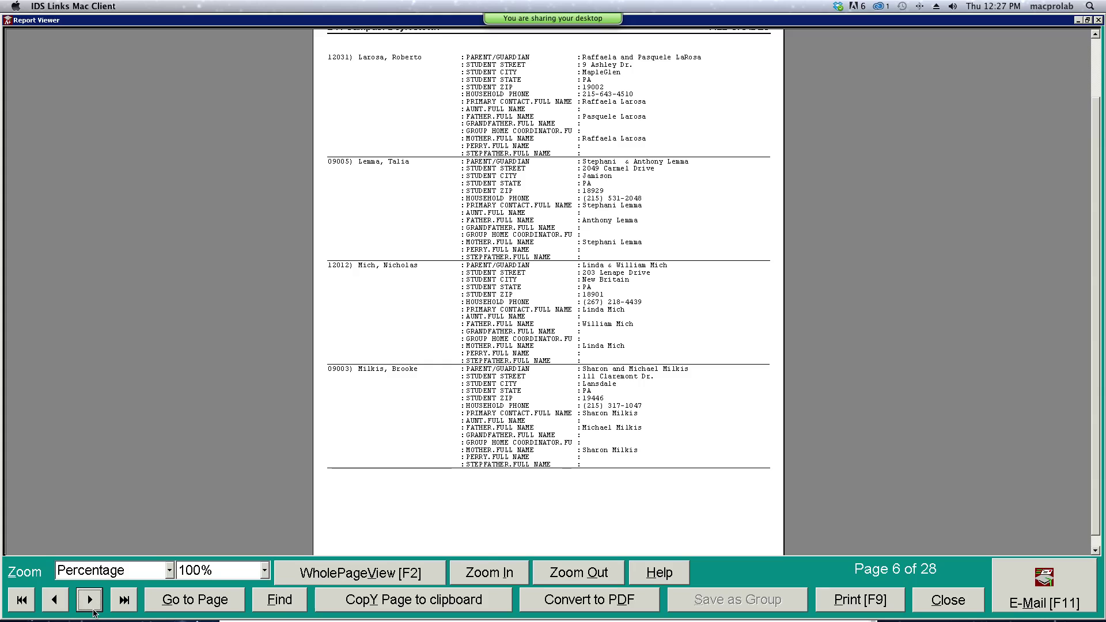
left_click(91, 600)
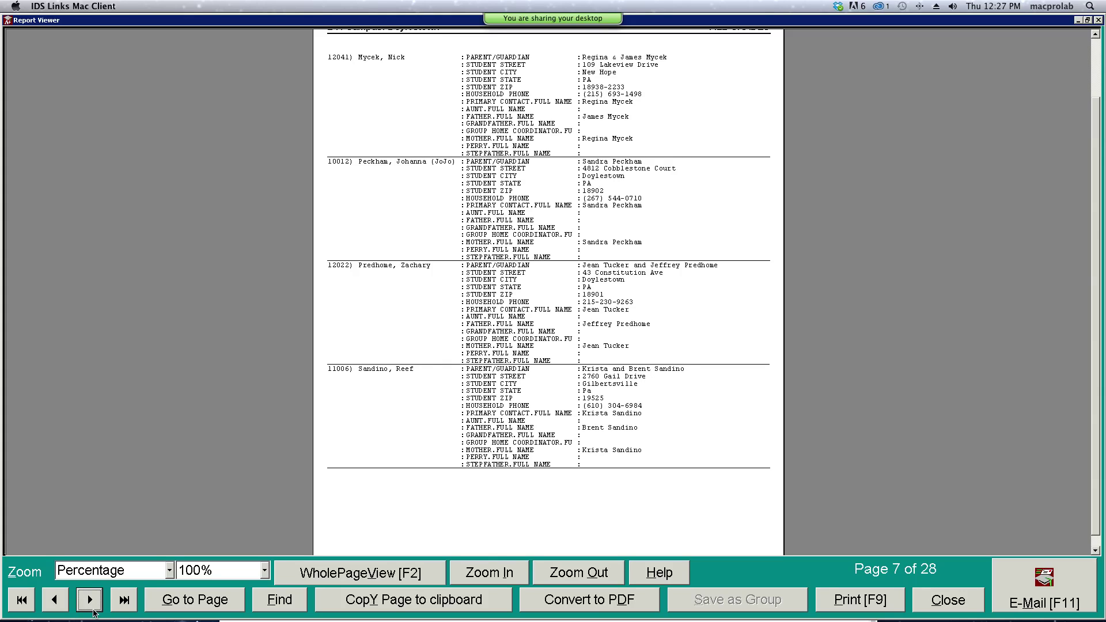
left_click(94, 610)
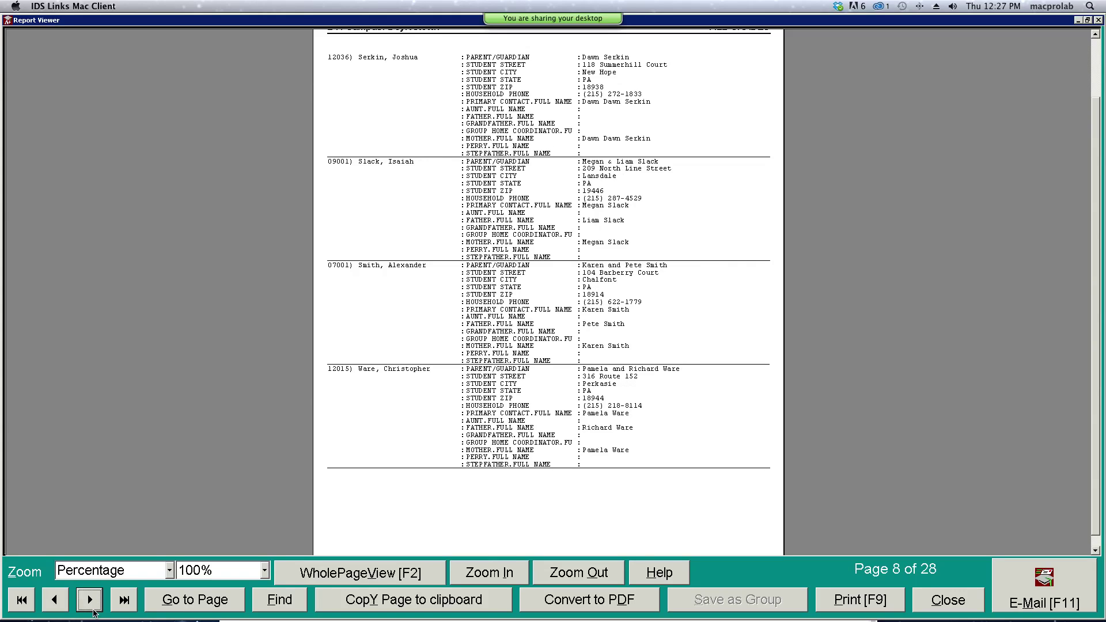
left_click(91, 610)
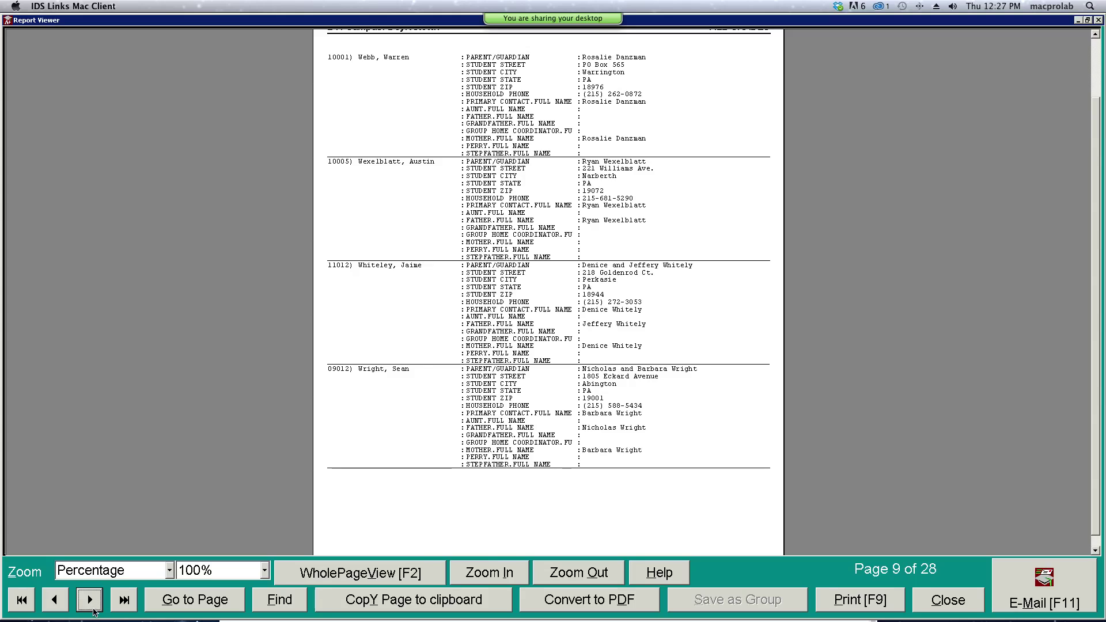
left_click(92, 610)
- Continue paging from page 11 to page 19, then close the Report Viewer
left_click(91, 605)
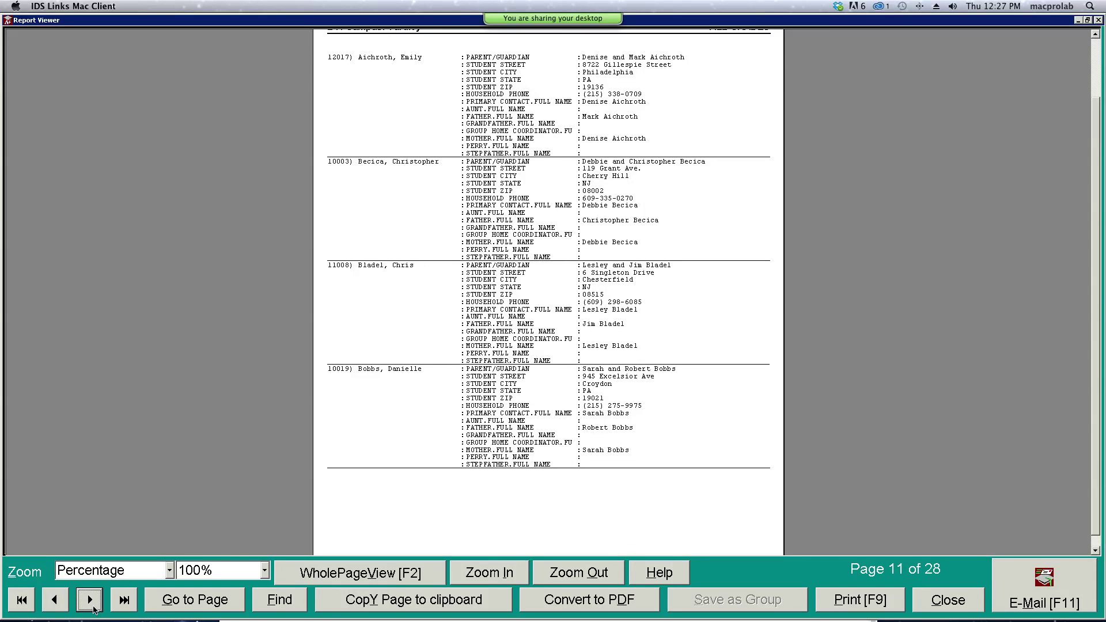
left_click(91, 605)
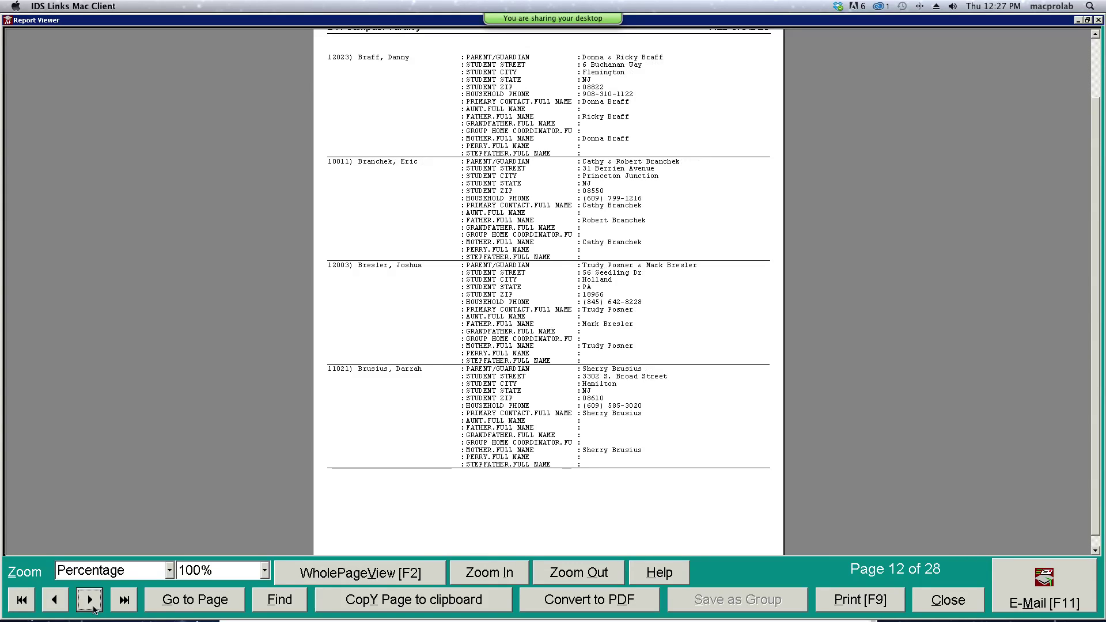
left_click(91, 606)
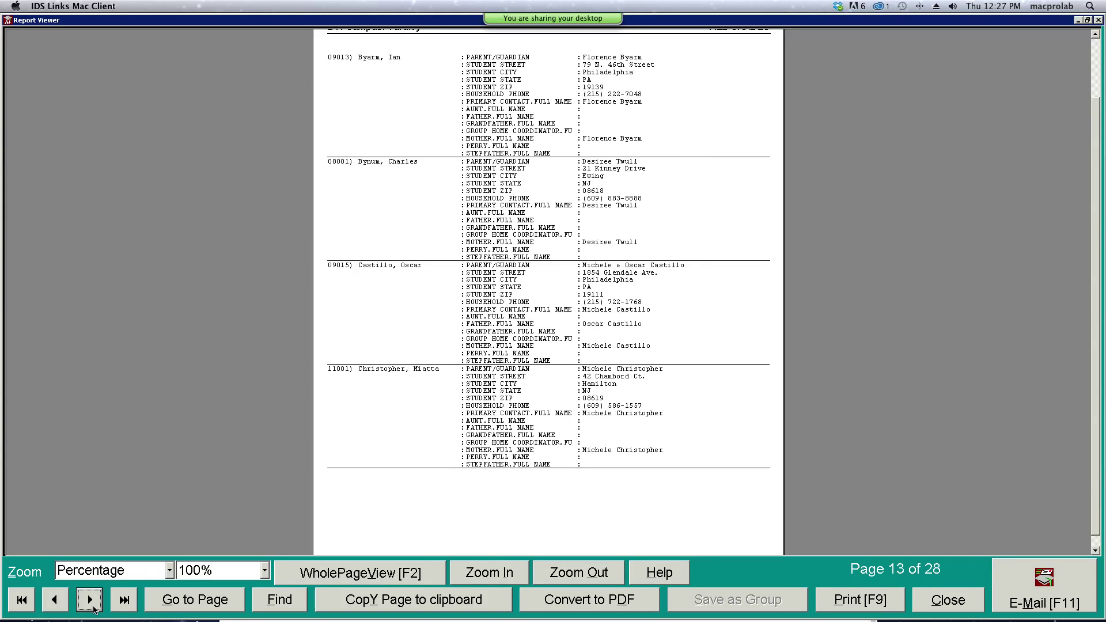
left_click(91, 605)
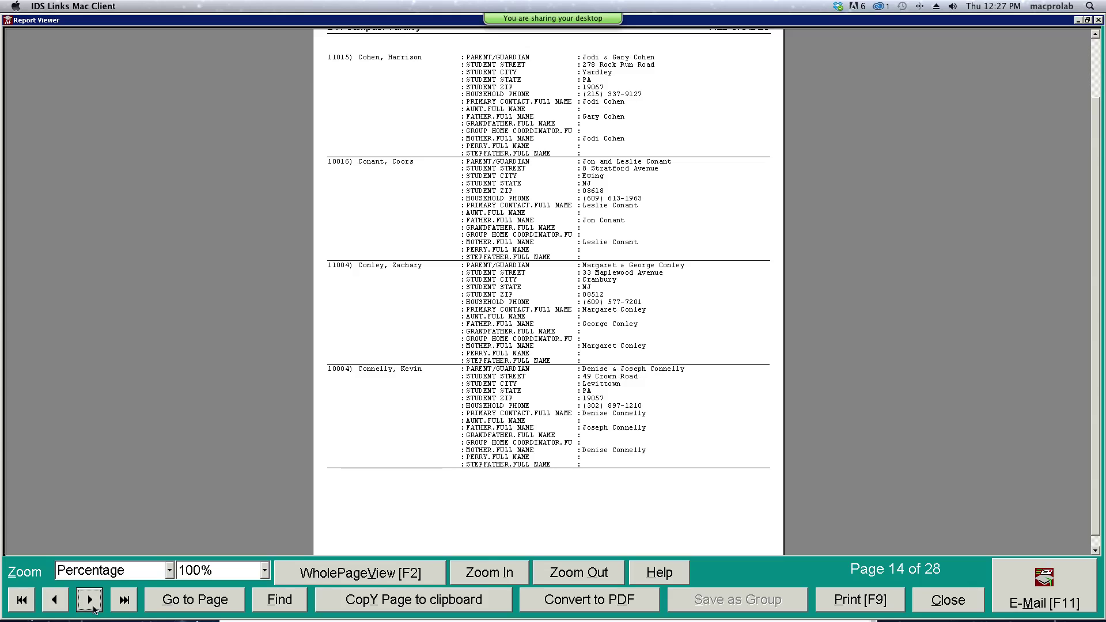
left_click(91, 605)
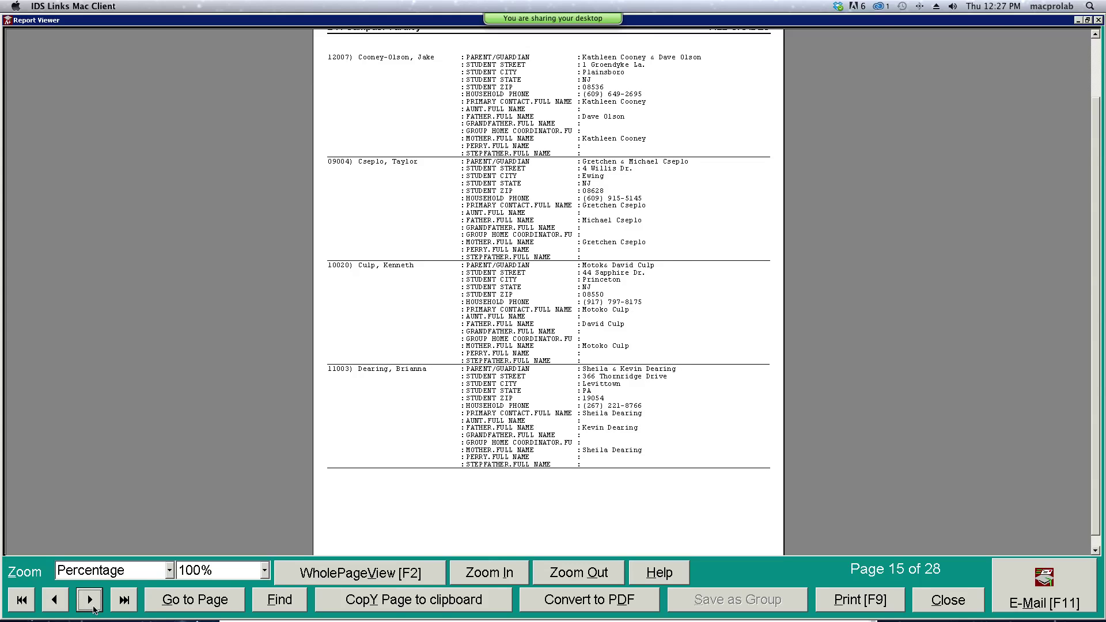
left_click(91, 605)
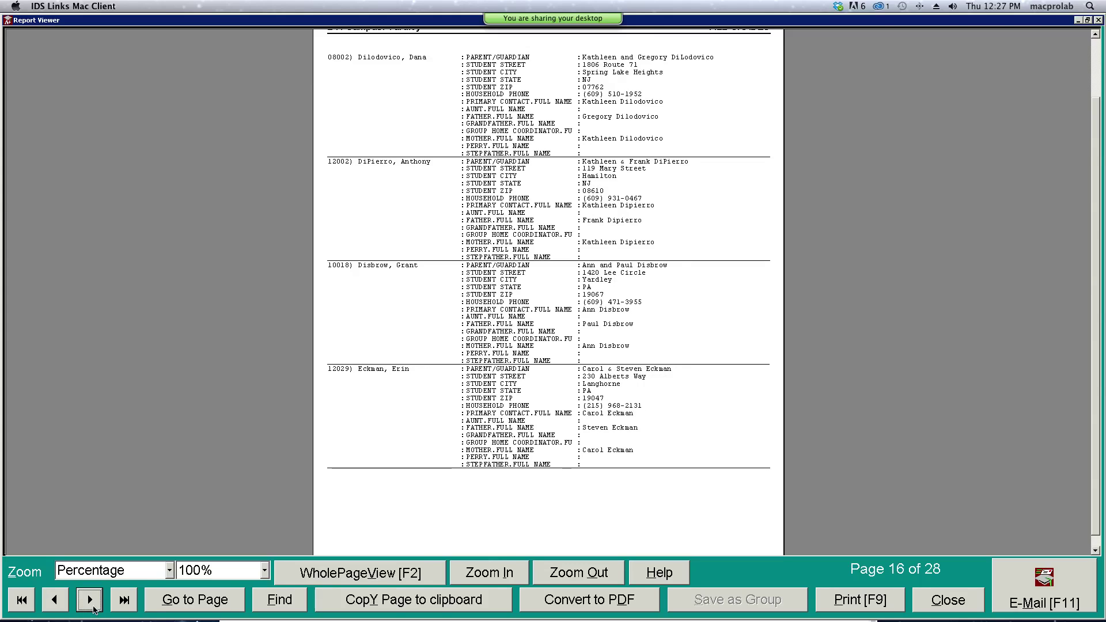
left_click(91, 605)
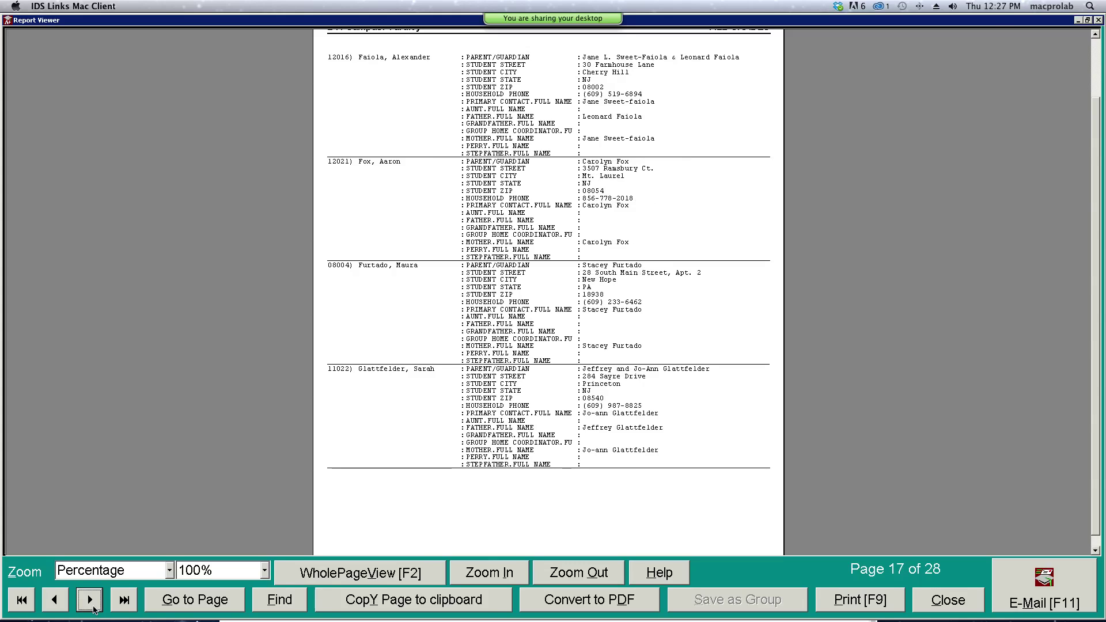
left_click(92, 605)
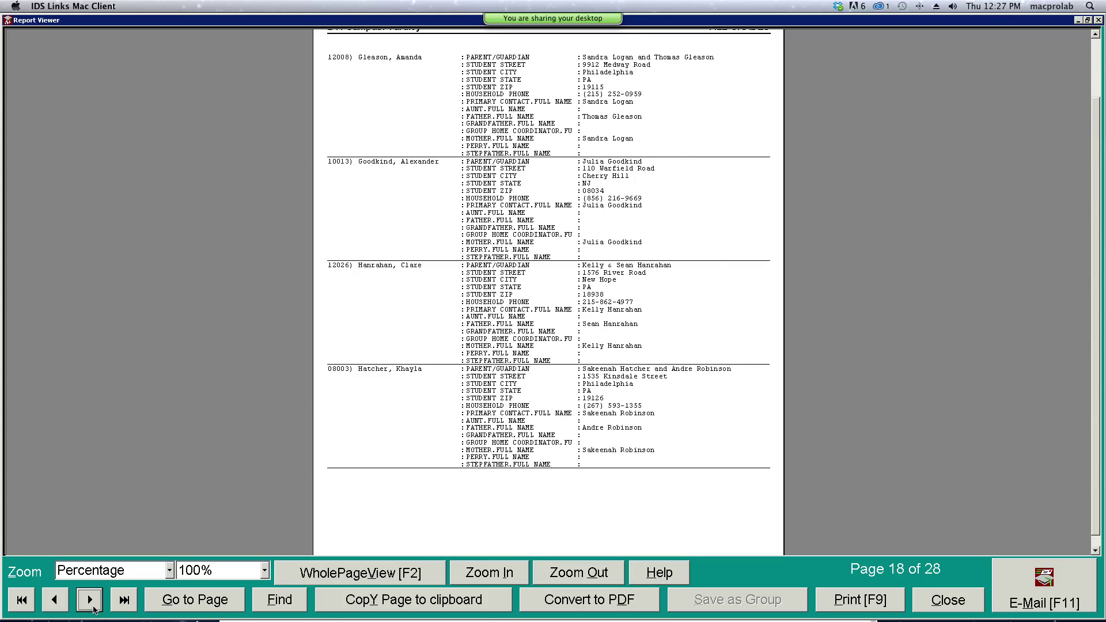
left_click(91, 605)
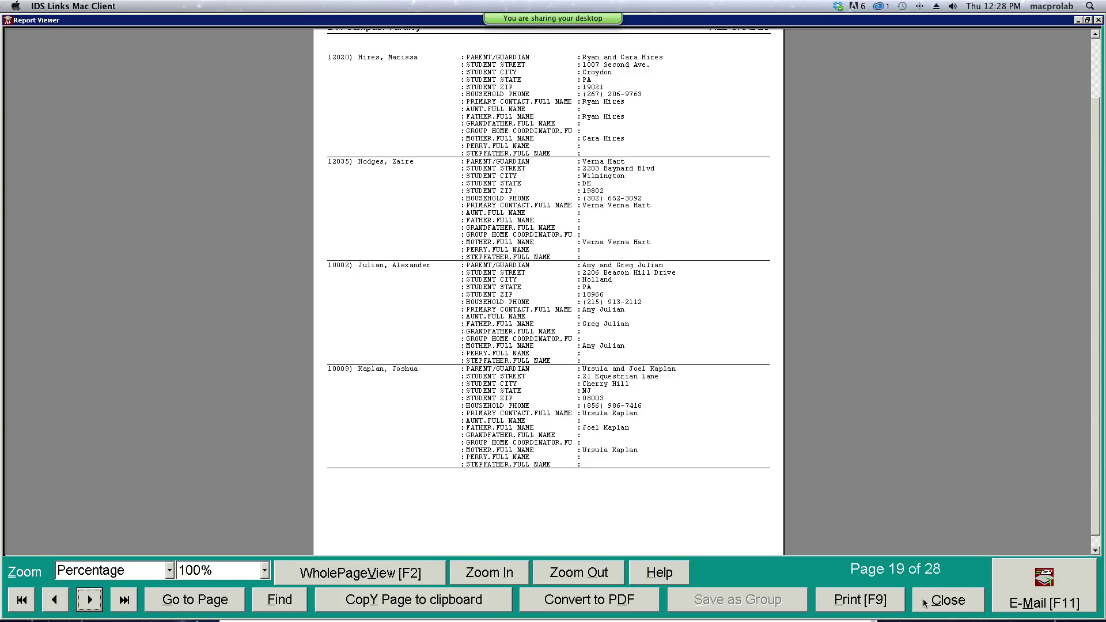
left_click(925, 604)
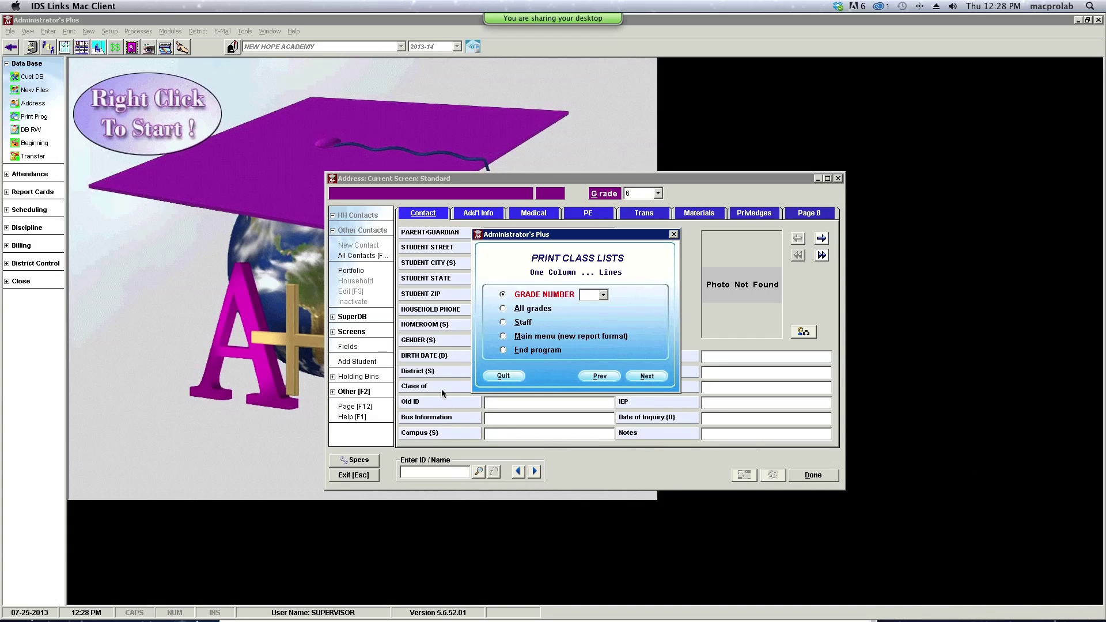
- Leave Print Class Lists and start a one-column report with lines and additional fields
left_click(516, 378)
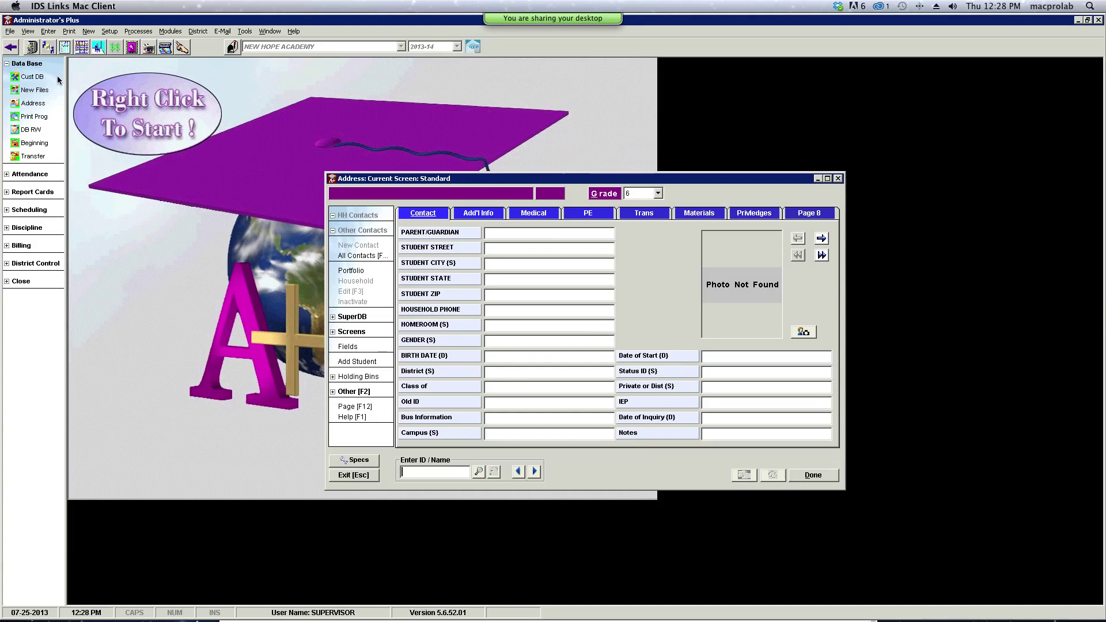
left_click(38, 117)
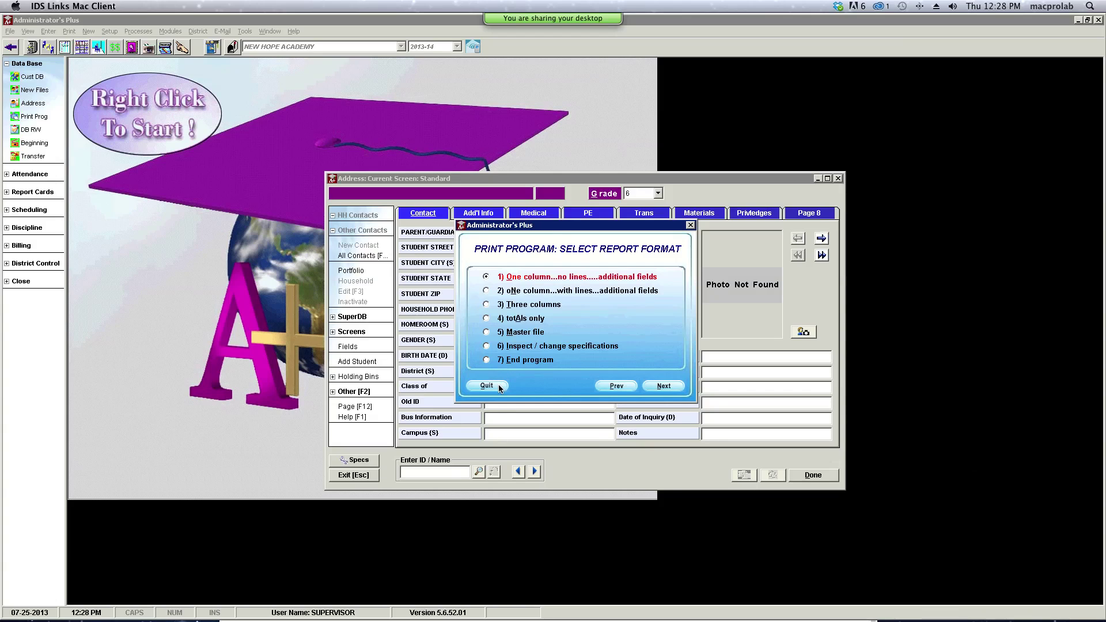
left_click(486, 292)
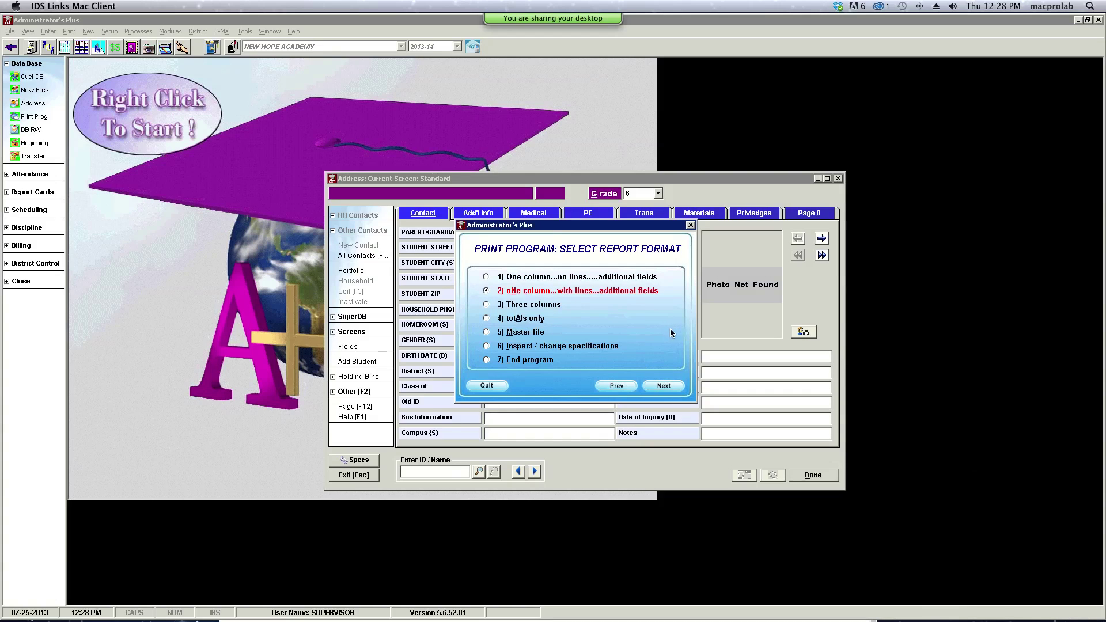
left_click(669, 388)
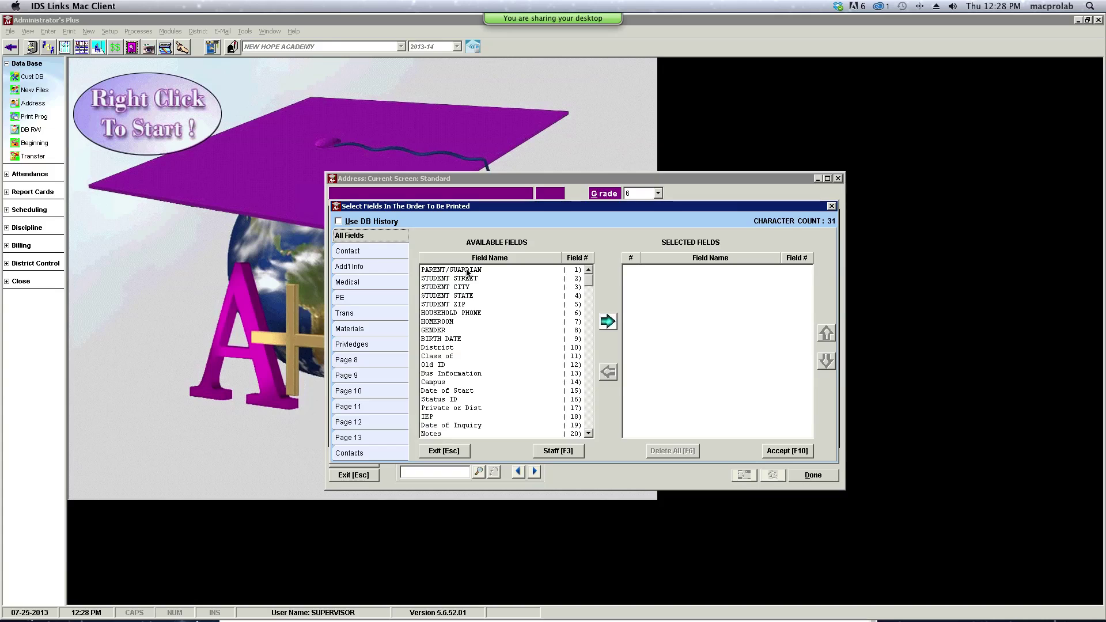
- Print PARENT/GUARDIAN, STUDENT STREET, and CONTACT.FULL NAME and CONTACT.STREET for all relationships
double_click(468, 271)
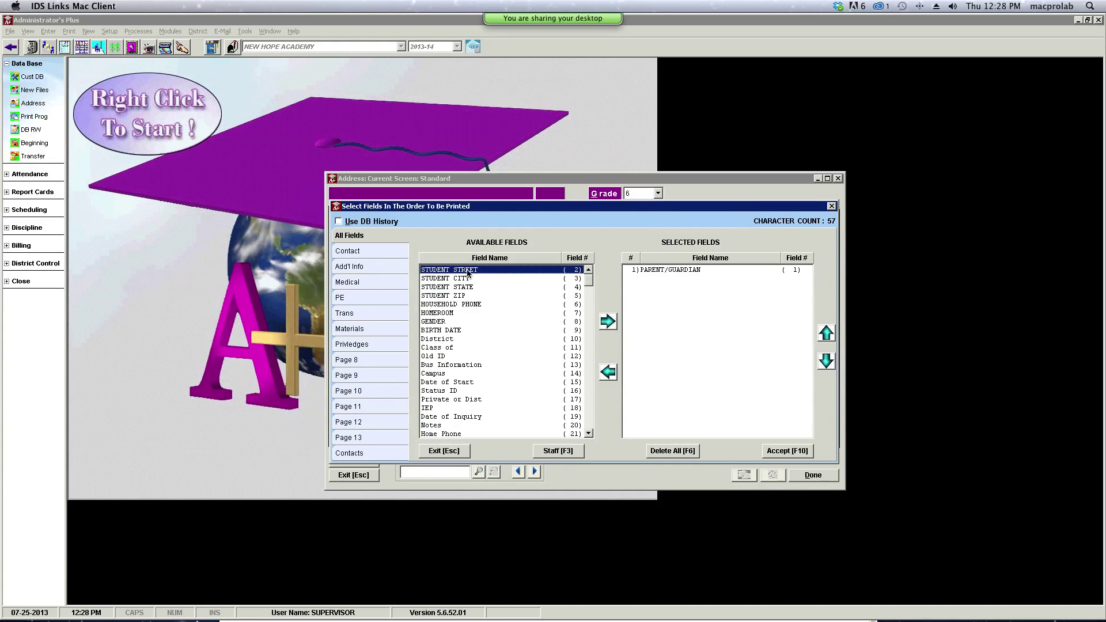
double_click(468, 271)
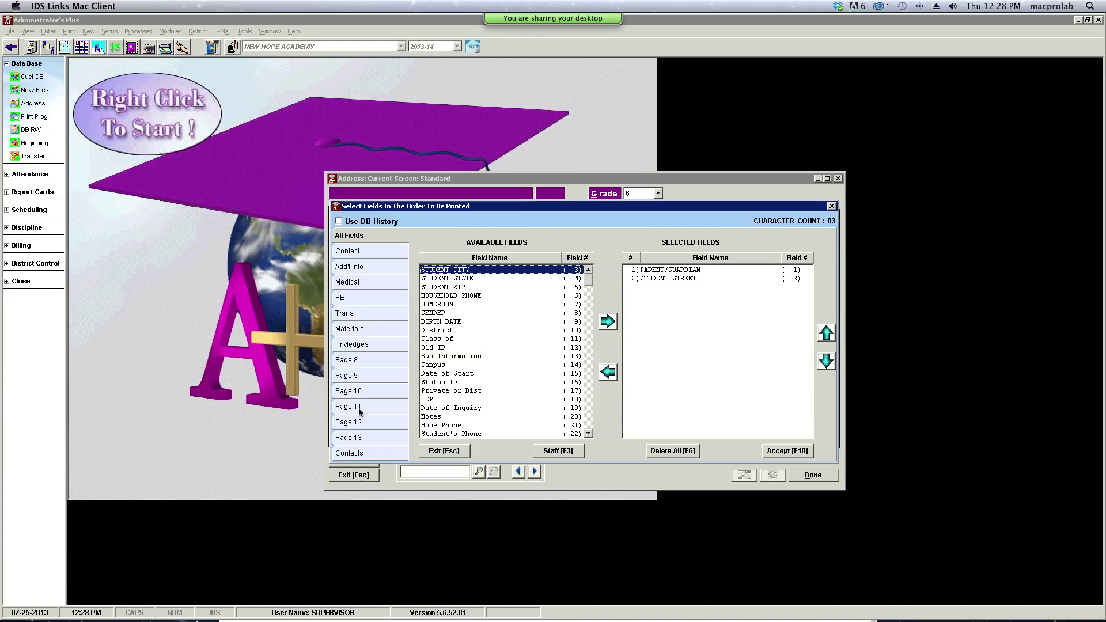
left_click(362, 454)
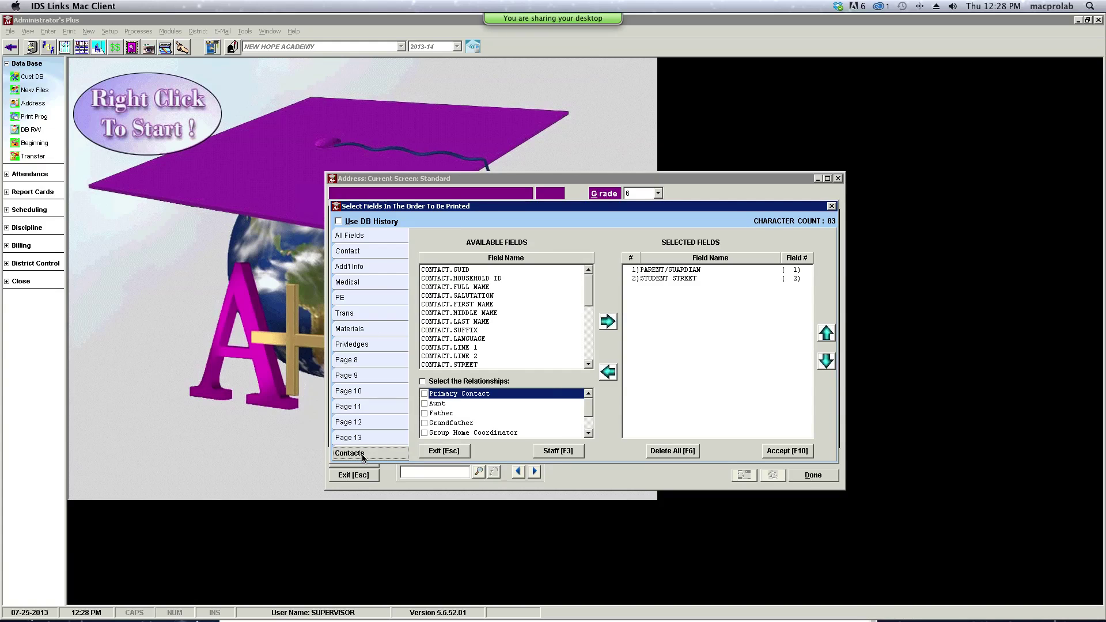
left_click(423, 382)
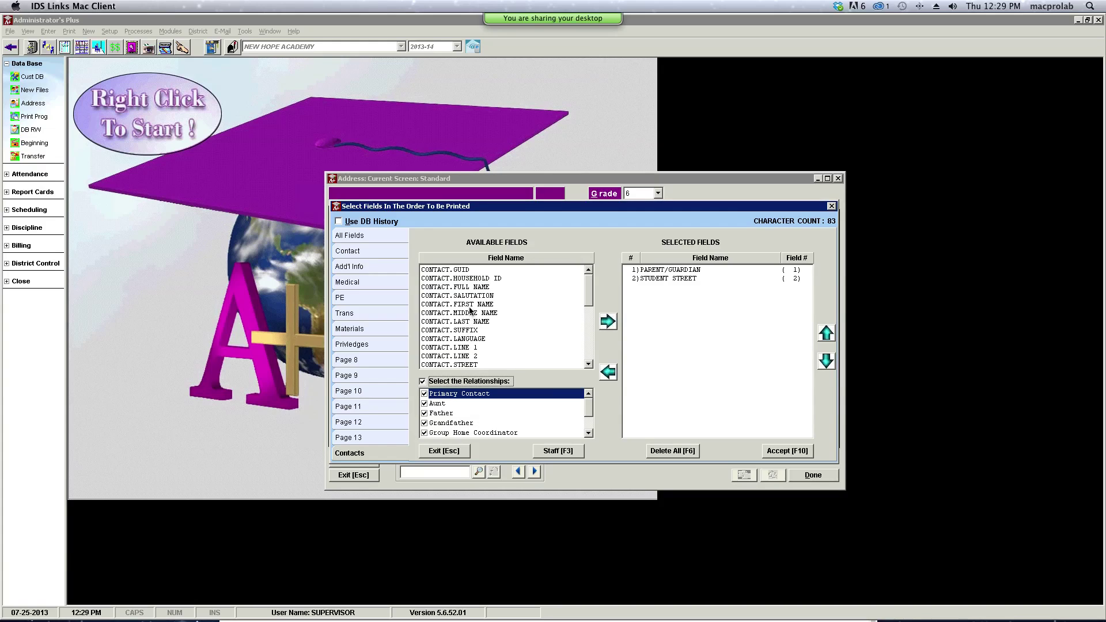
left_click(477, 288)
double_click(477, 289)
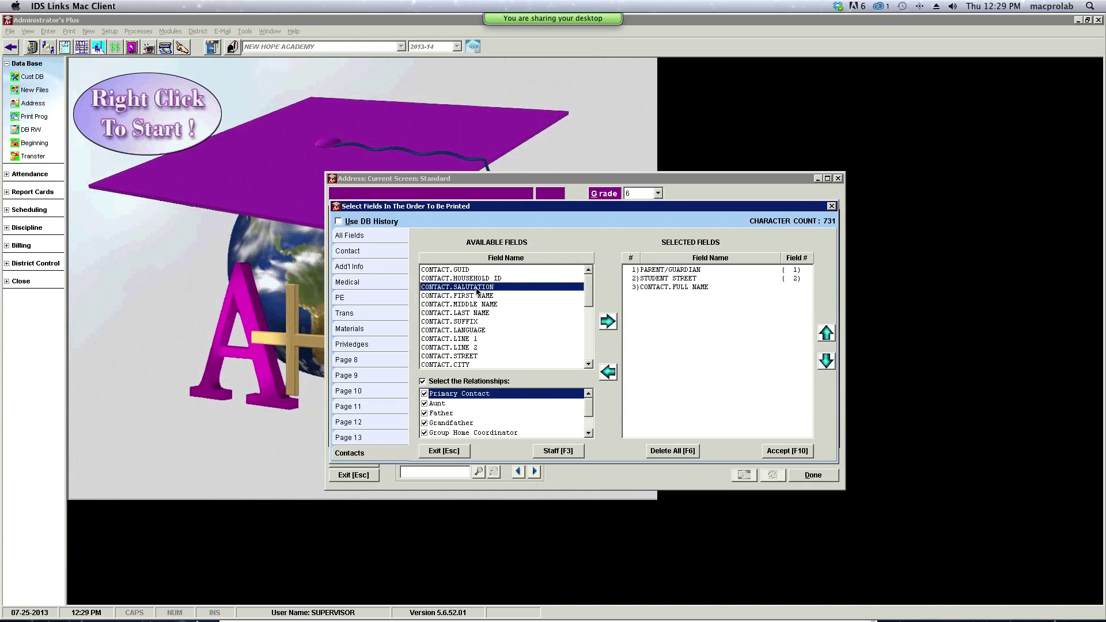
double_click(473, 357)
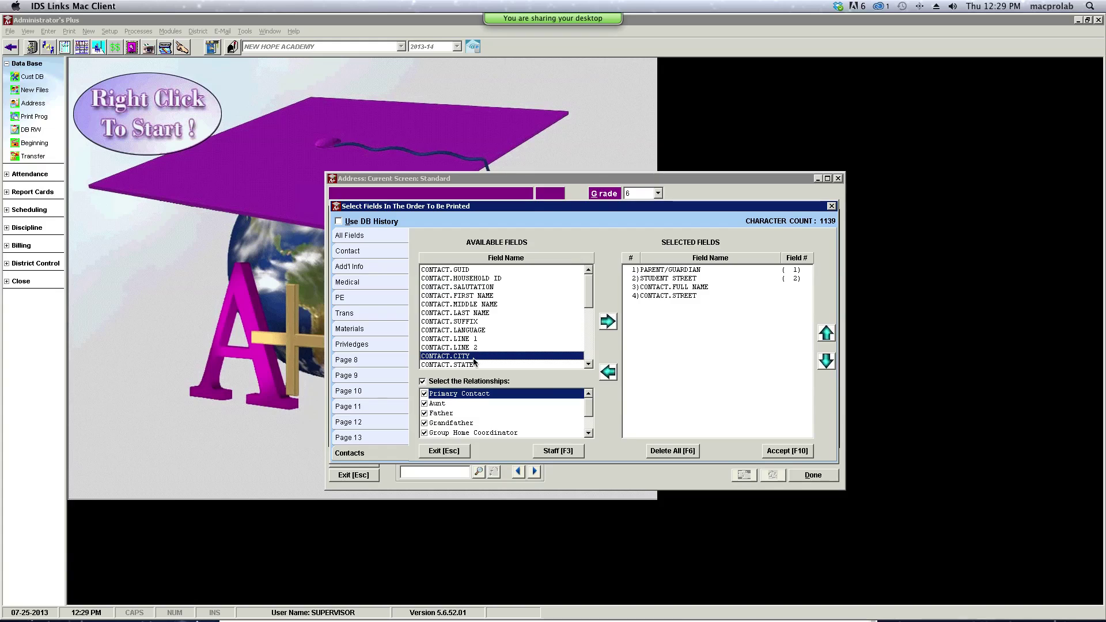
left_click(804, 458)
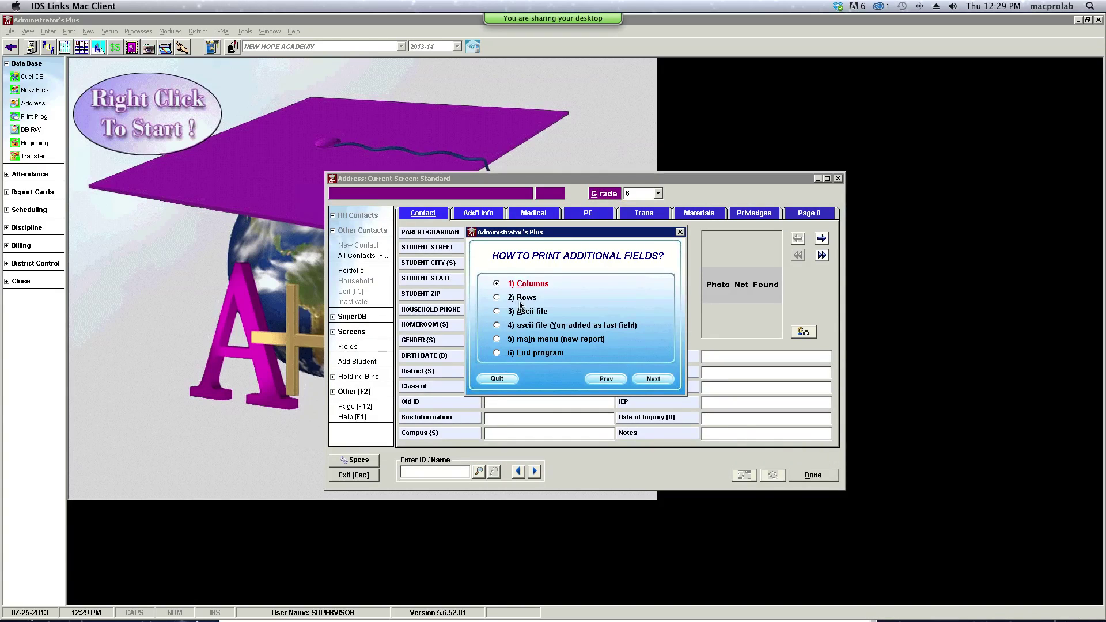
- Print the additional fields as rows for all grades
left_click(498, 298)
left_click(654, 381)
left_click(504, 309)
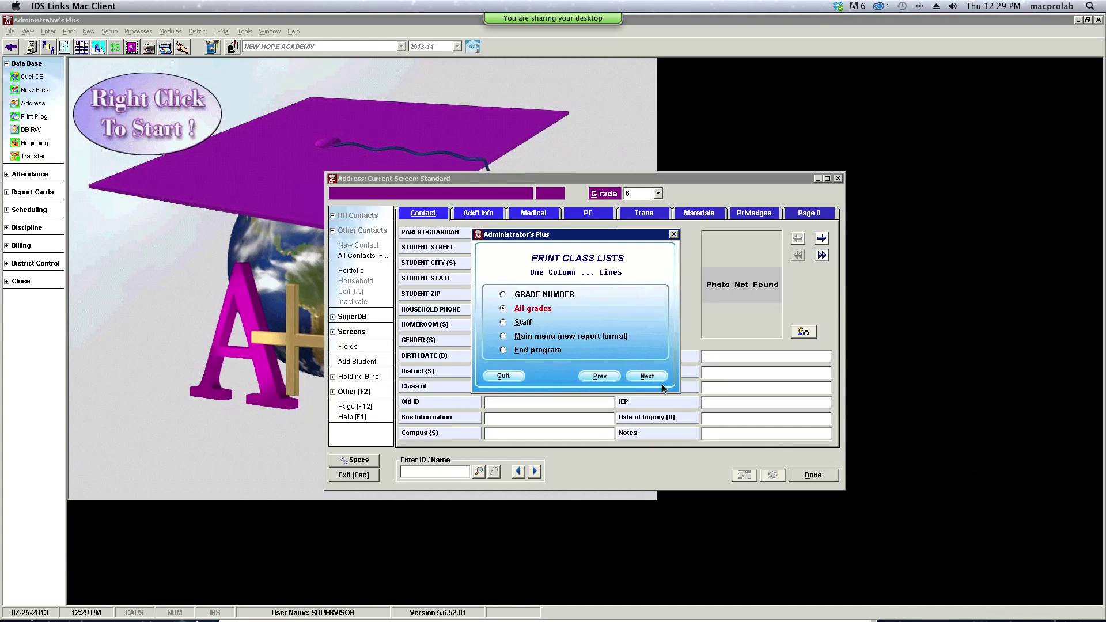
key("Return")
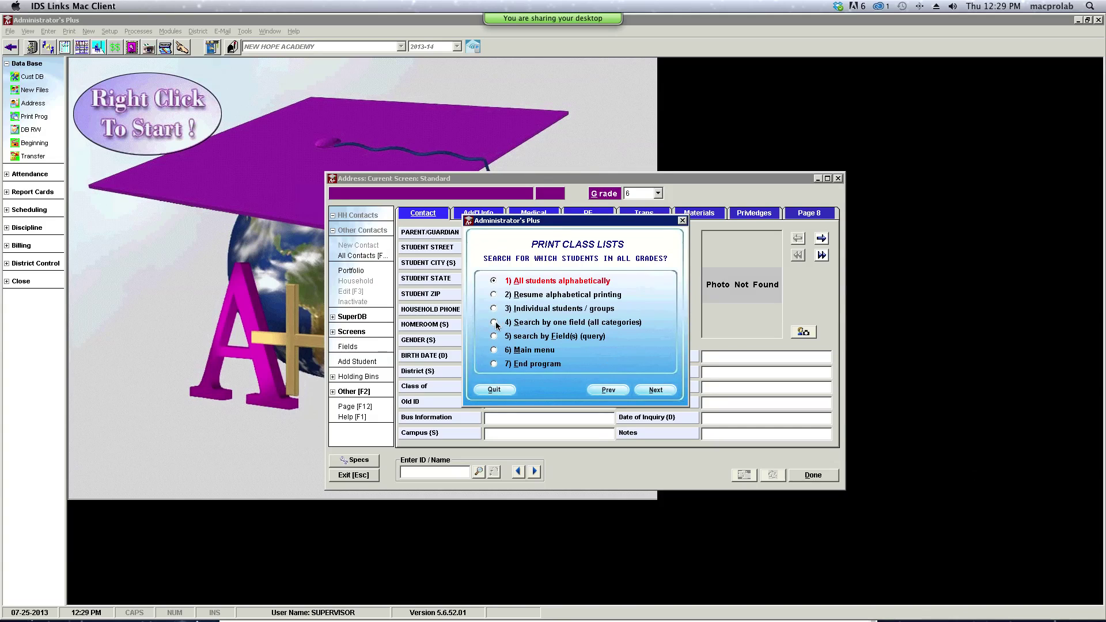
- Search by the Campus field and run the report with the default sort
left_click(656, 391)
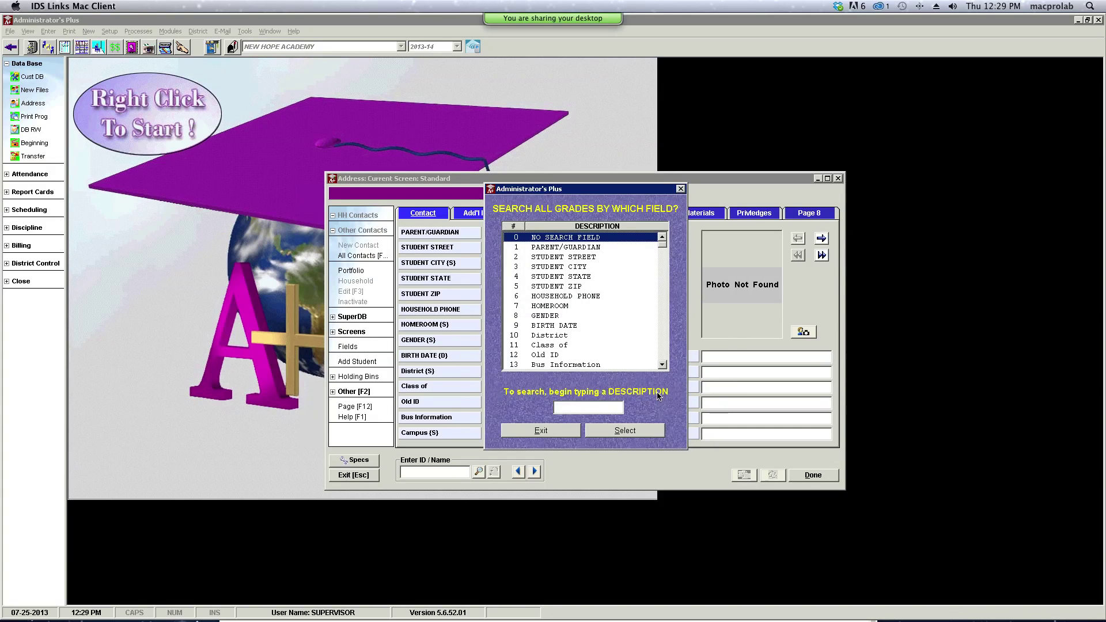
left_click(663, 365)
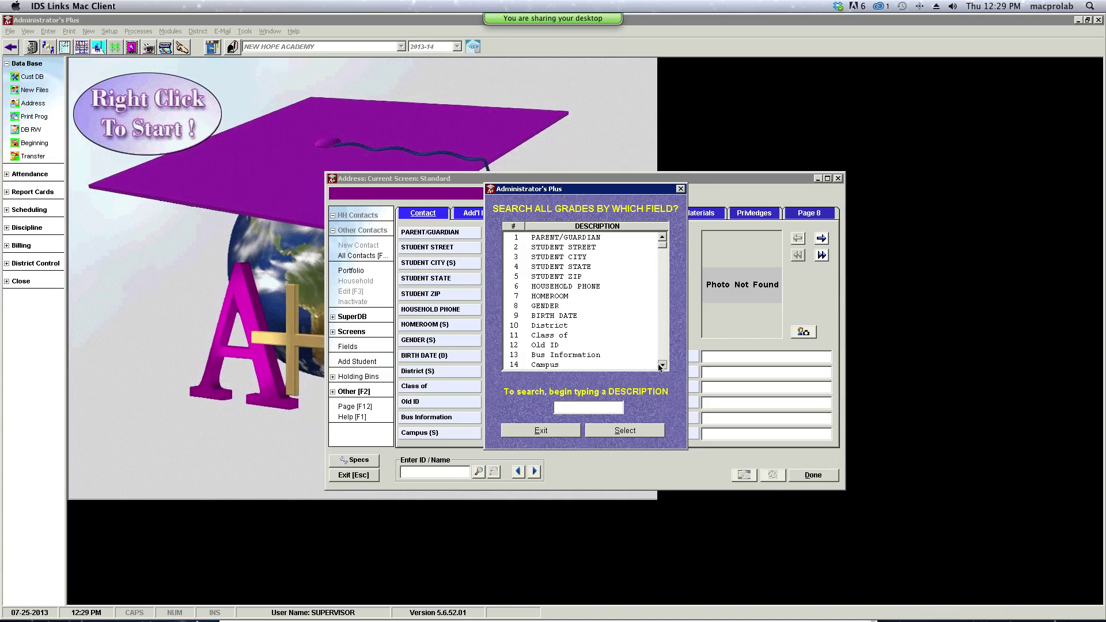
left_click(579, 367)
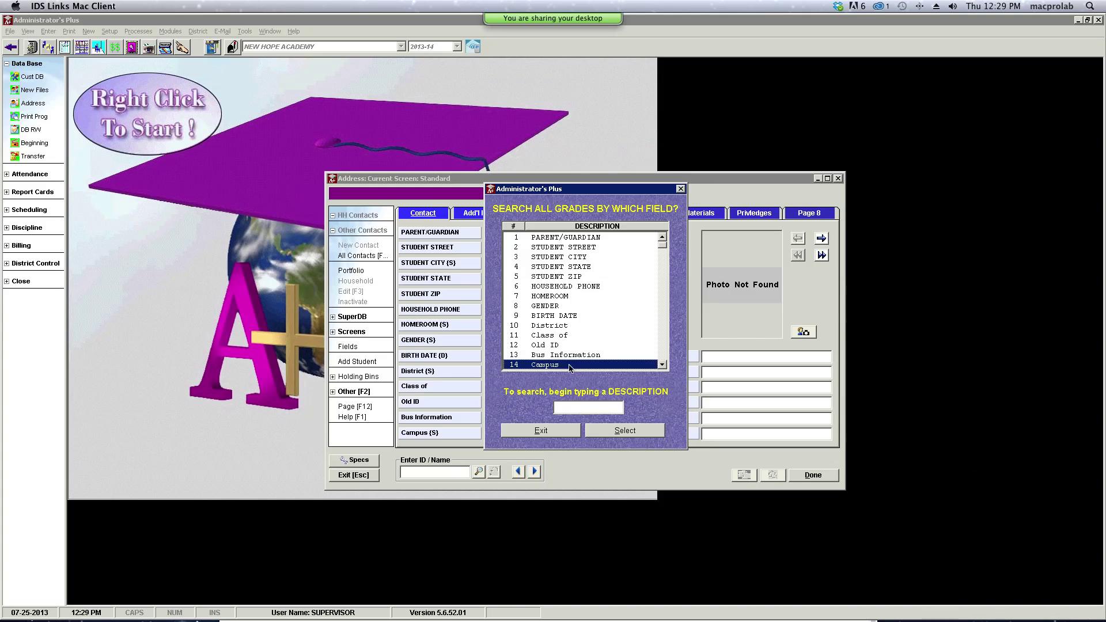
left_click(620, 434)
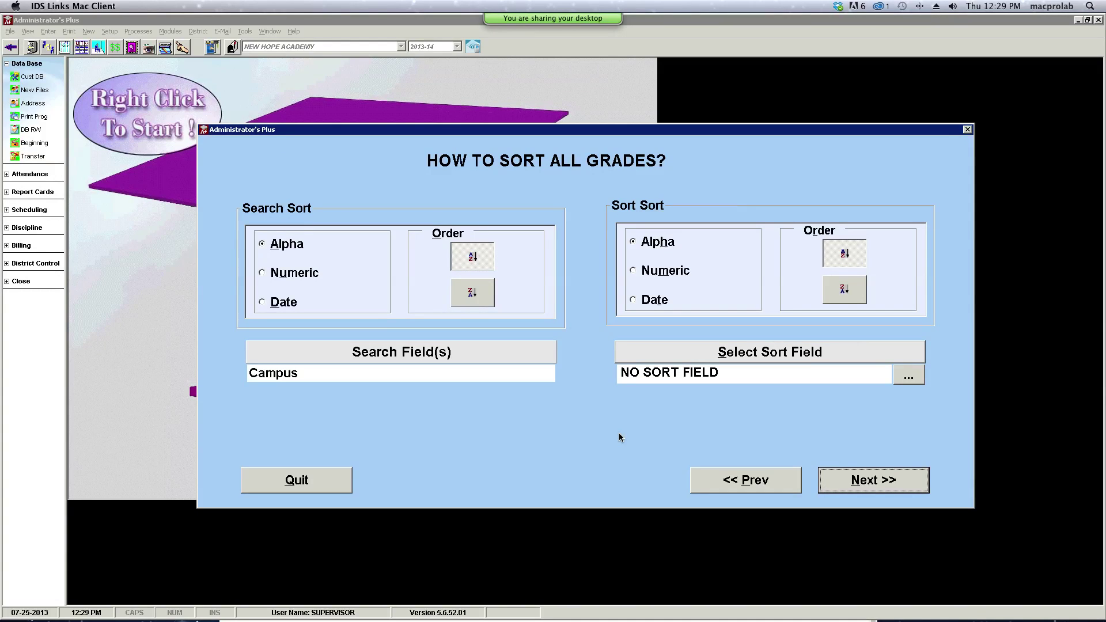
left_click(872, 490)
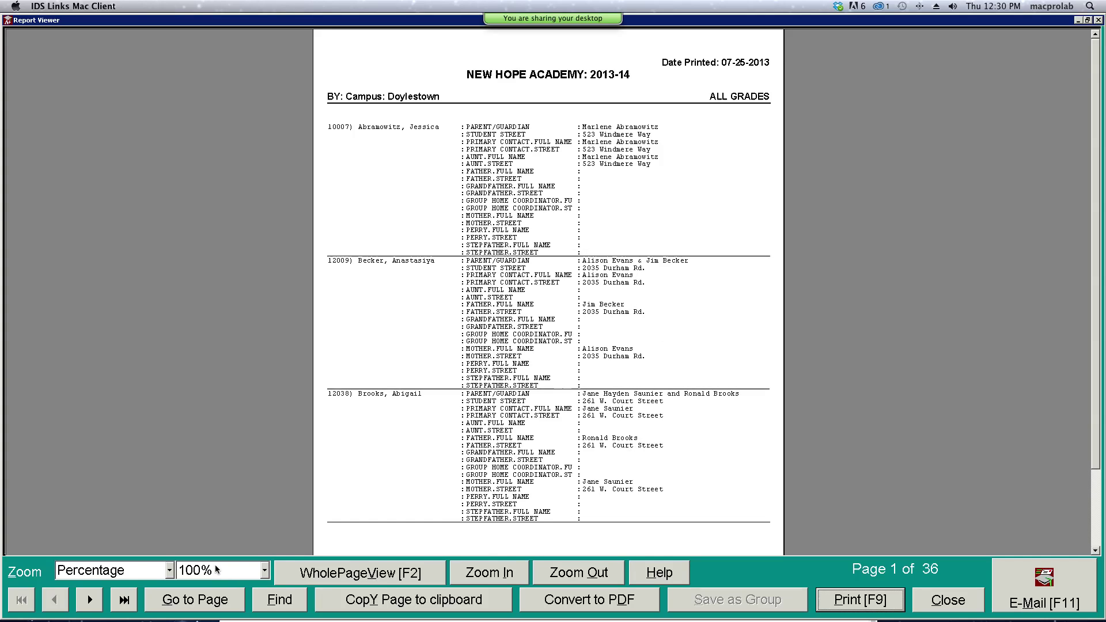
- View page 2 of the 36-page campus report, then close the viewer
left_click(97, 605)
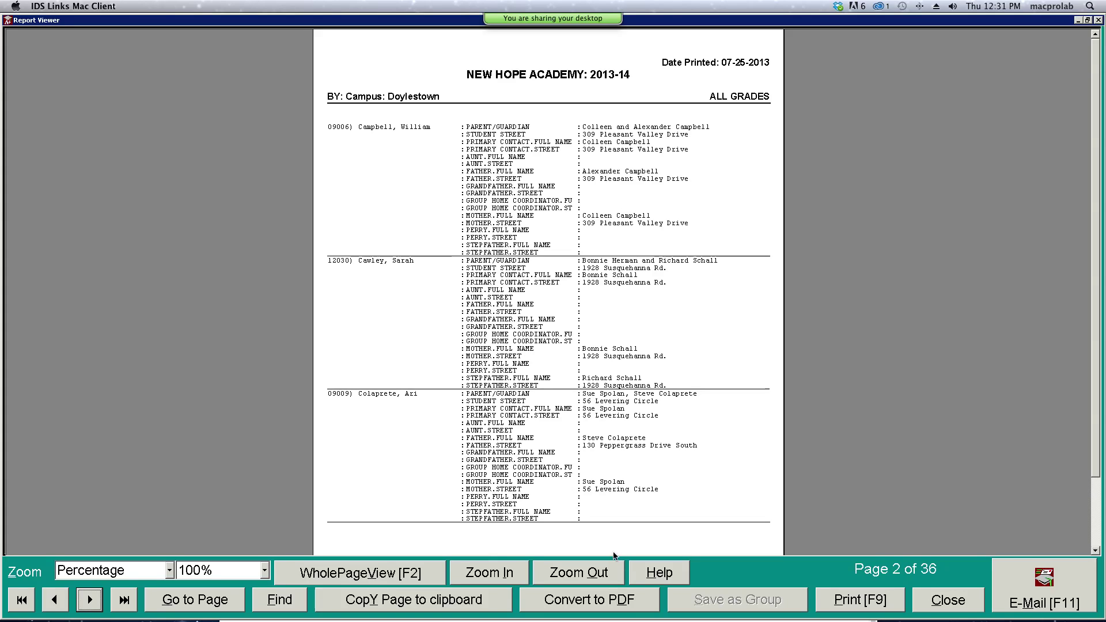
left_click(945, 605)
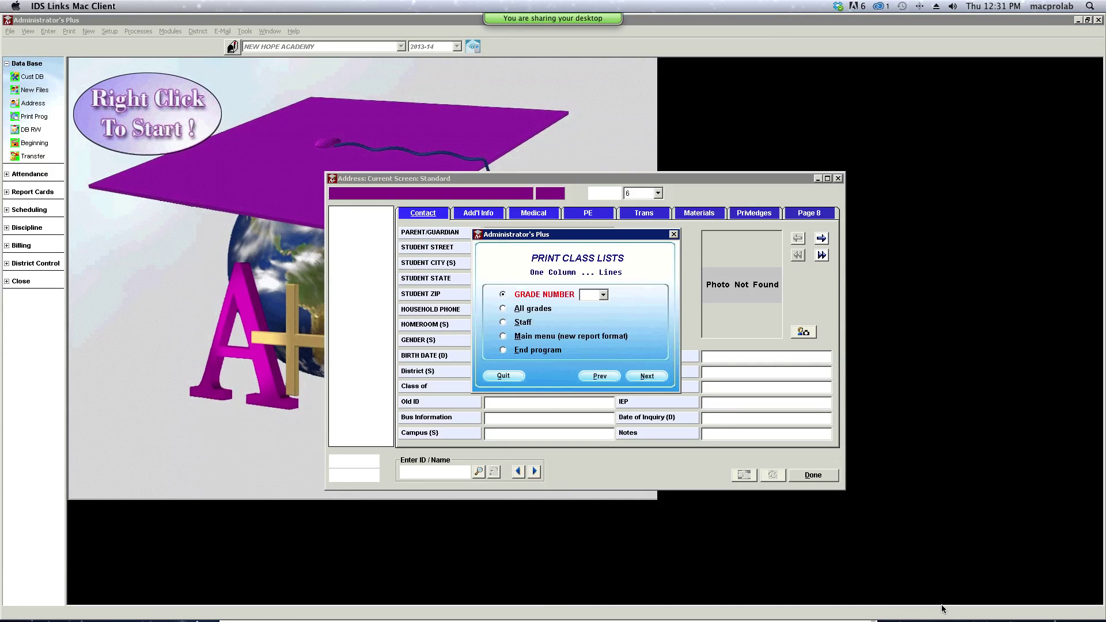
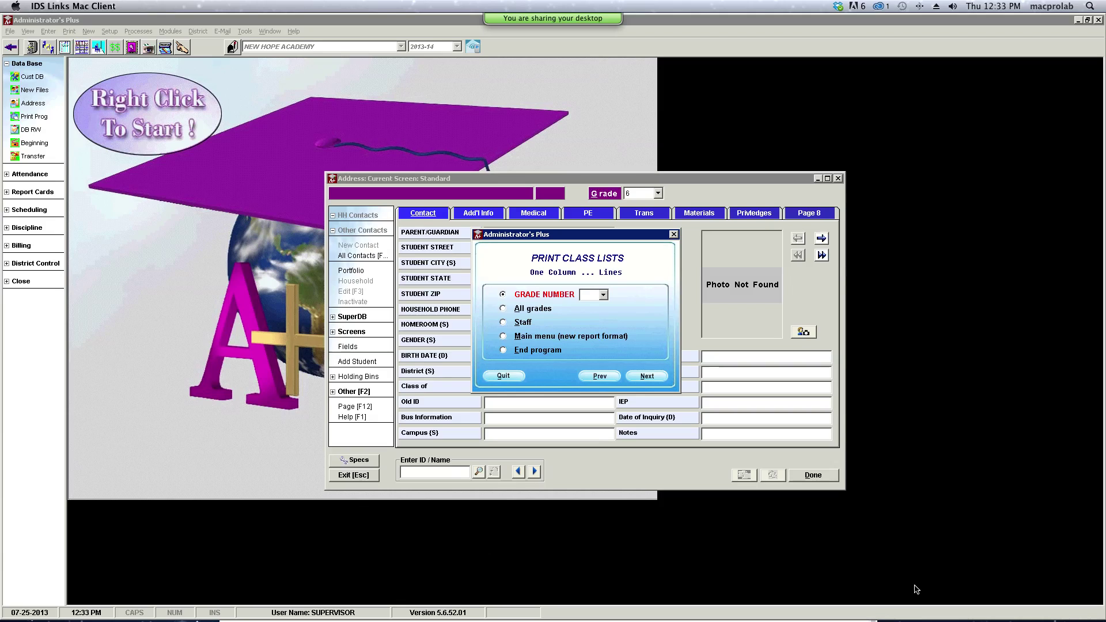
- Quit the one-column class list, close the Address screen twice, and relaunch Print Prog
left_click(505, 376)
left_click(813, 476)
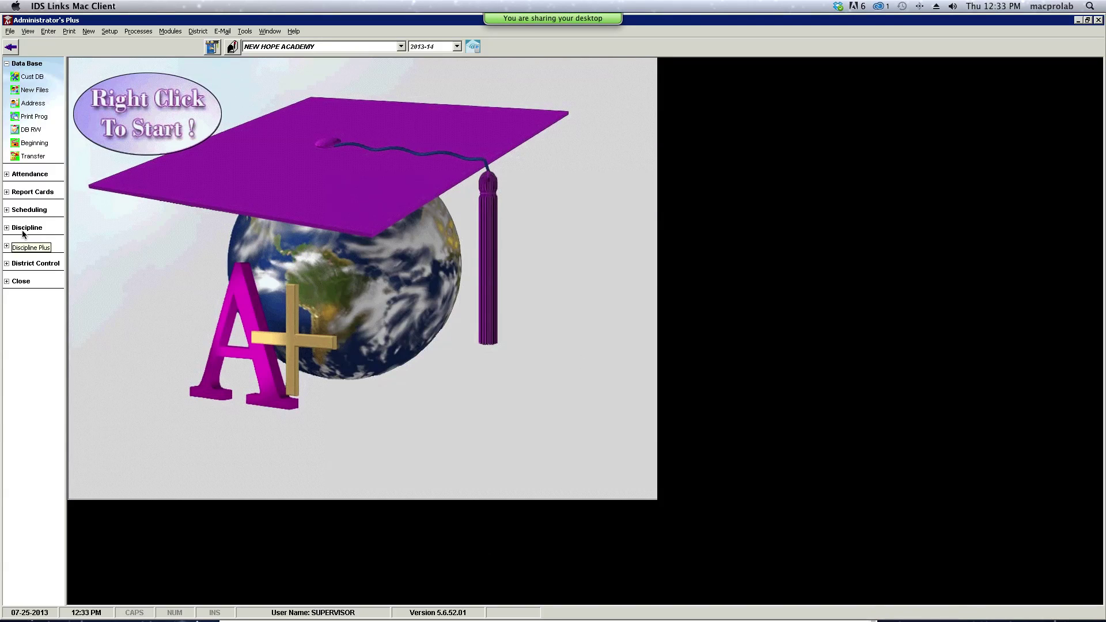
left_click(40, 104)
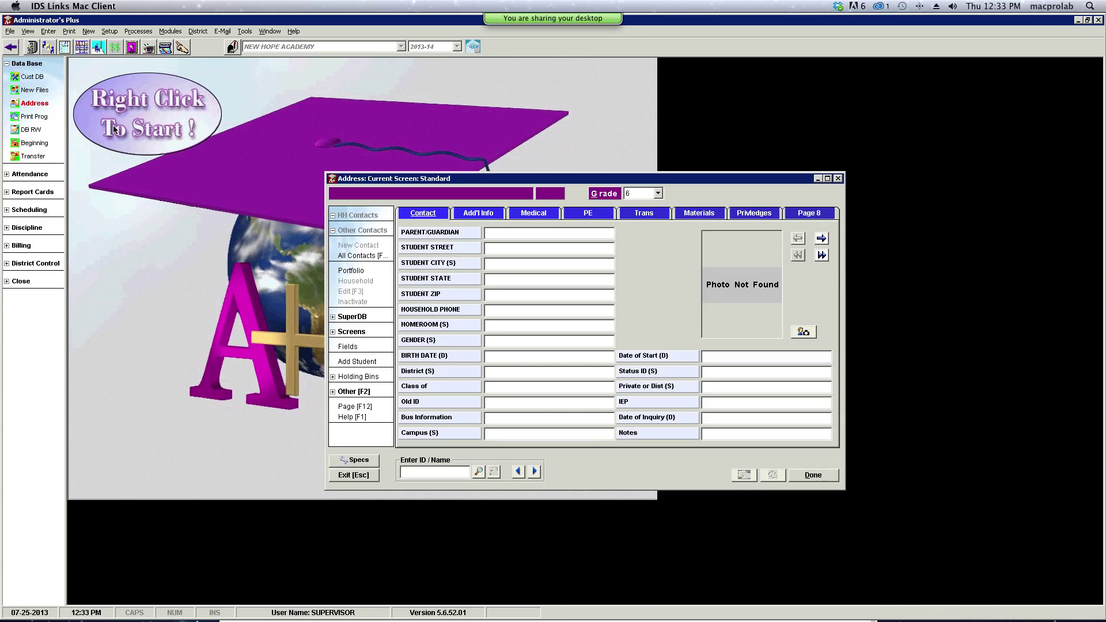
left_click(813, 475)
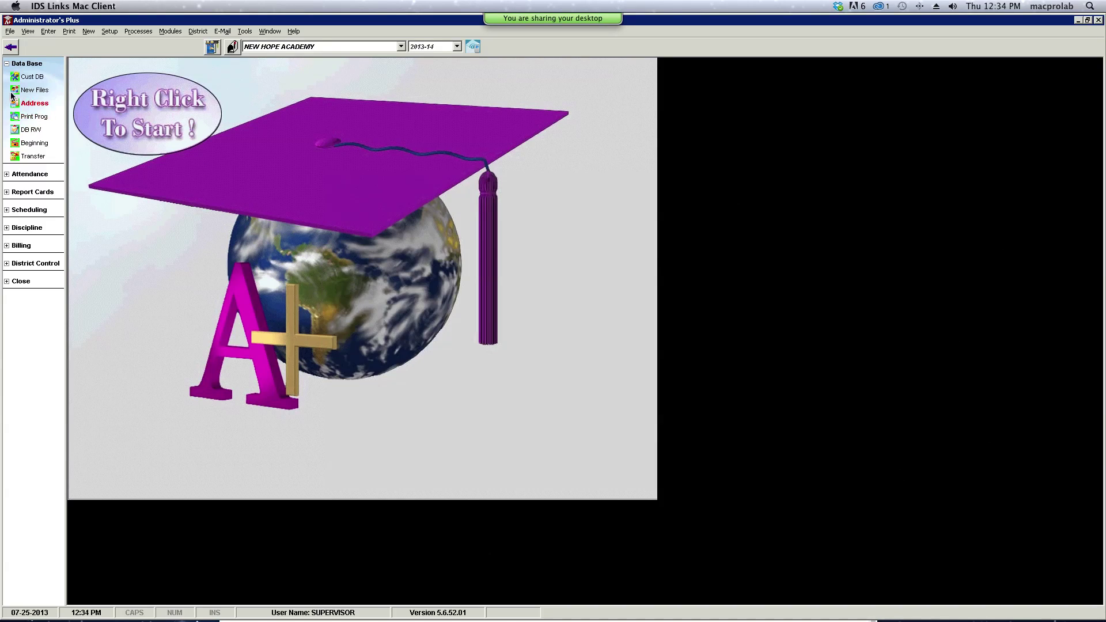
left_click(27, 115)
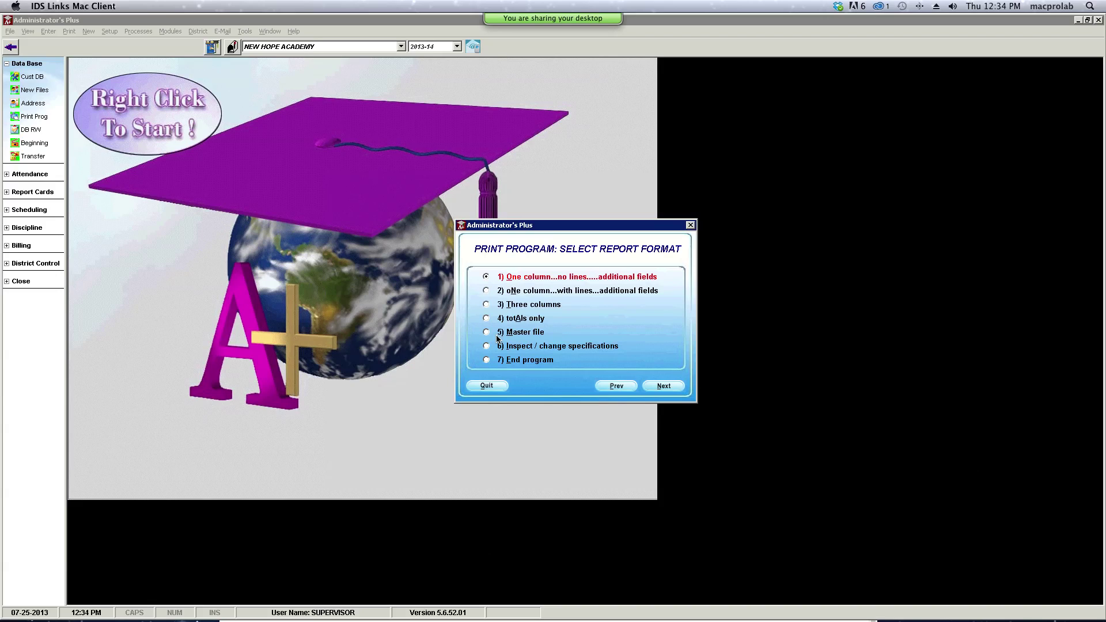
- Choose the three-column format for all grades, searching by the single field Campus
left_click(486, 305)
left_click(658, 383)
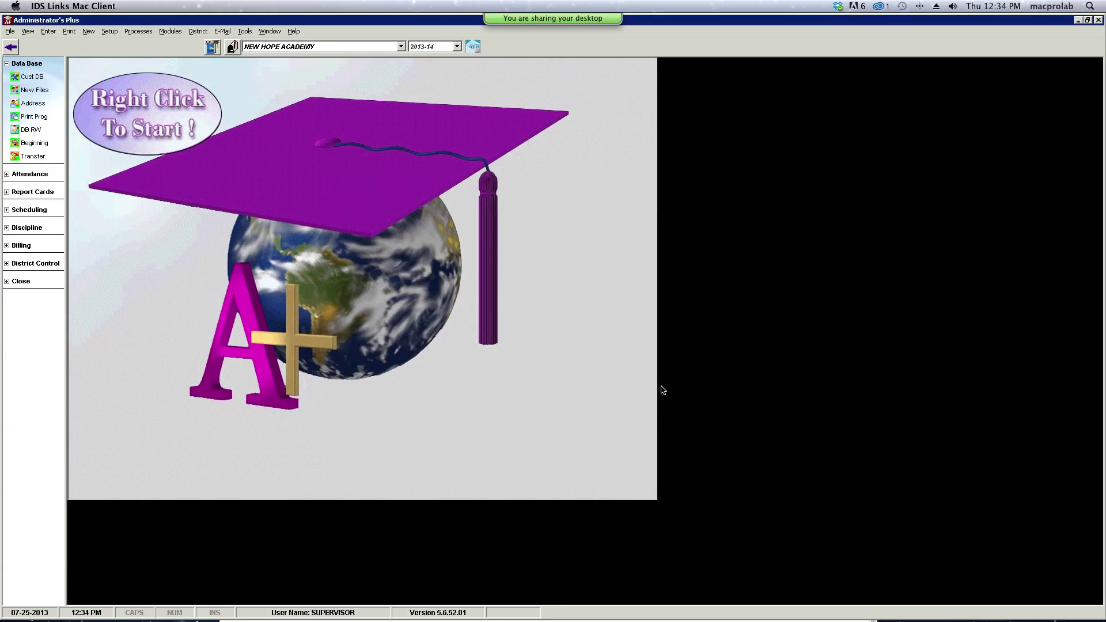
left_click(504, 311)
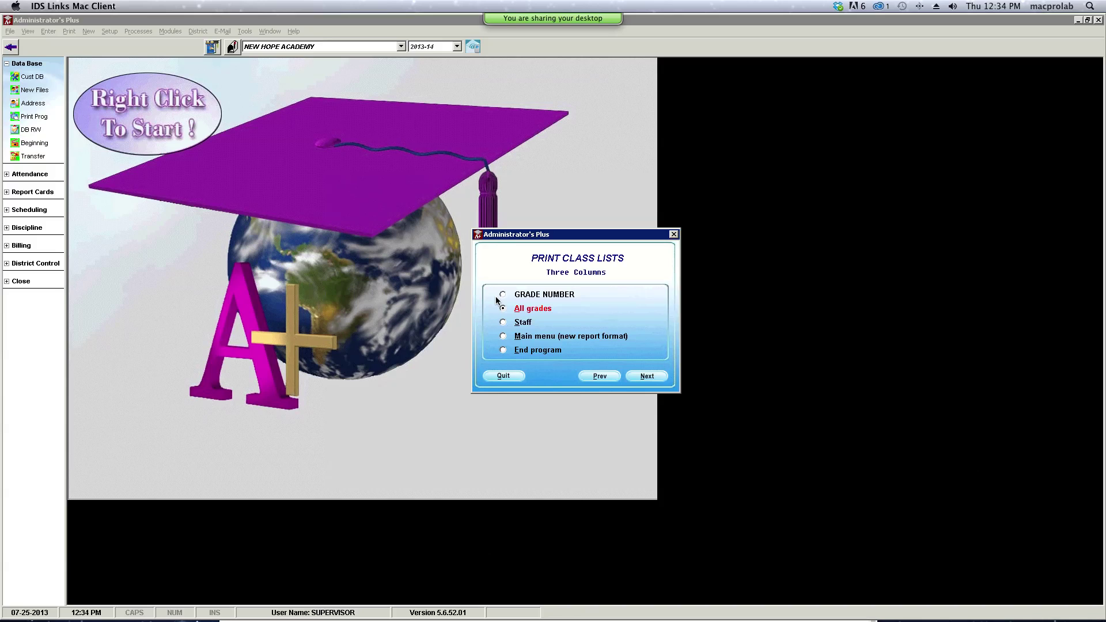
left_click(647, 377)
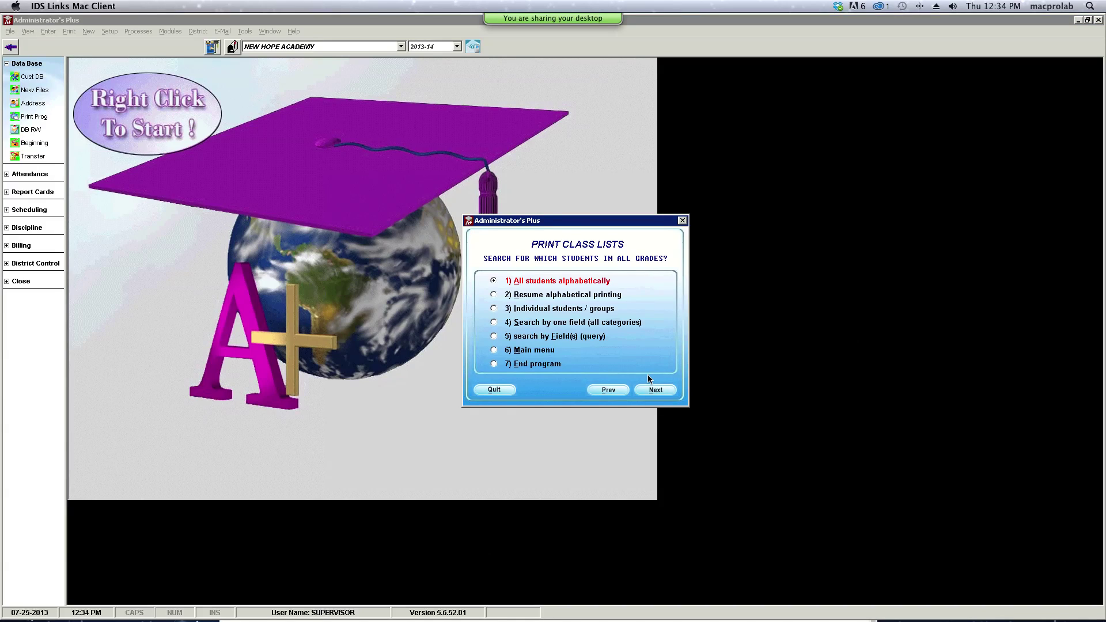
left_click(493, 322)
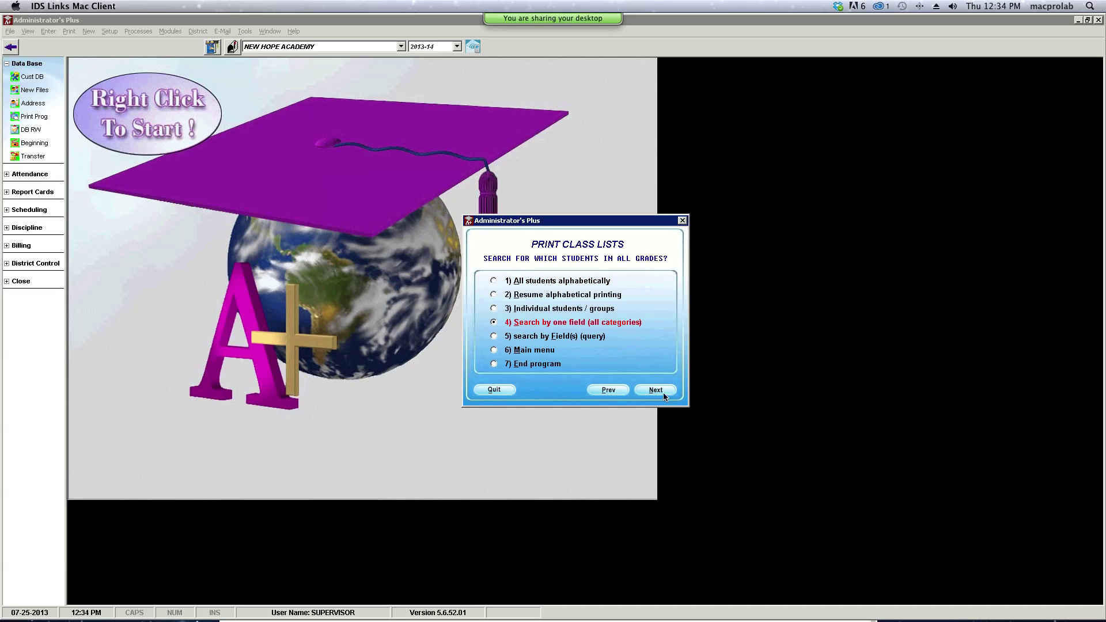
left_click(672, 392)
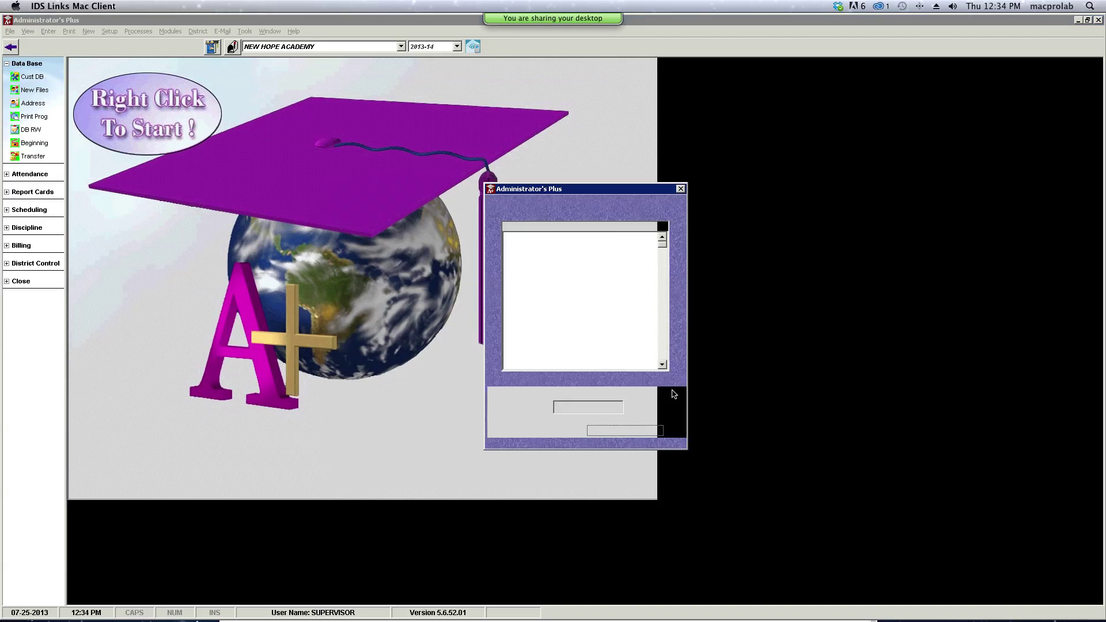
left_click(662, 366)
double_click(553, 366)
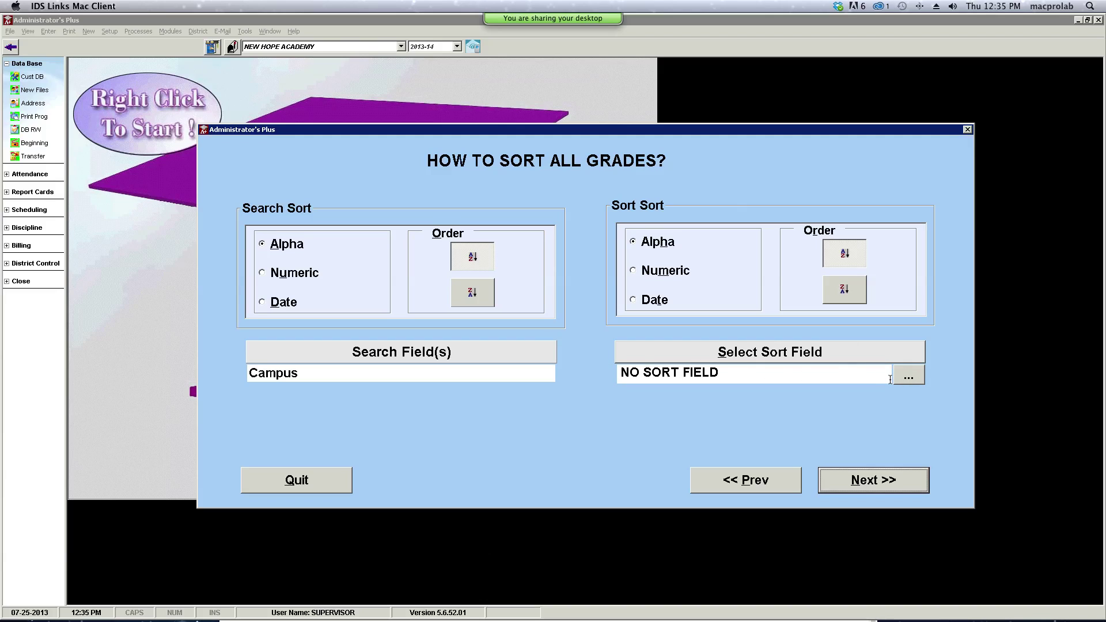
- Pick GENDER as the sort field and generate the Report Viewer preview
left_click(911, 379)
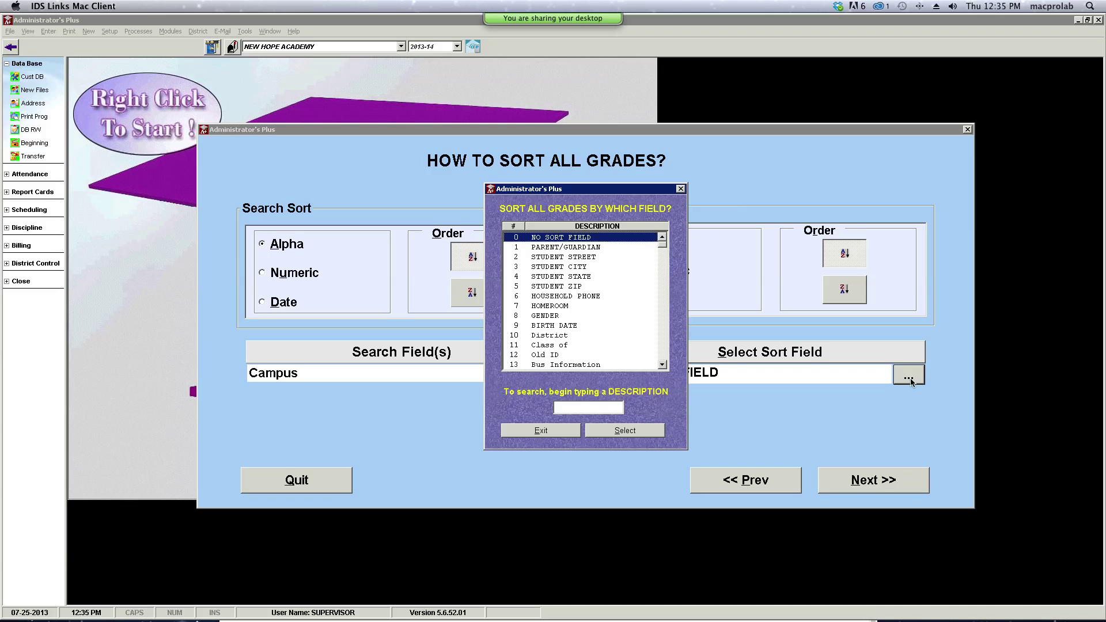
double_click(558, 317)
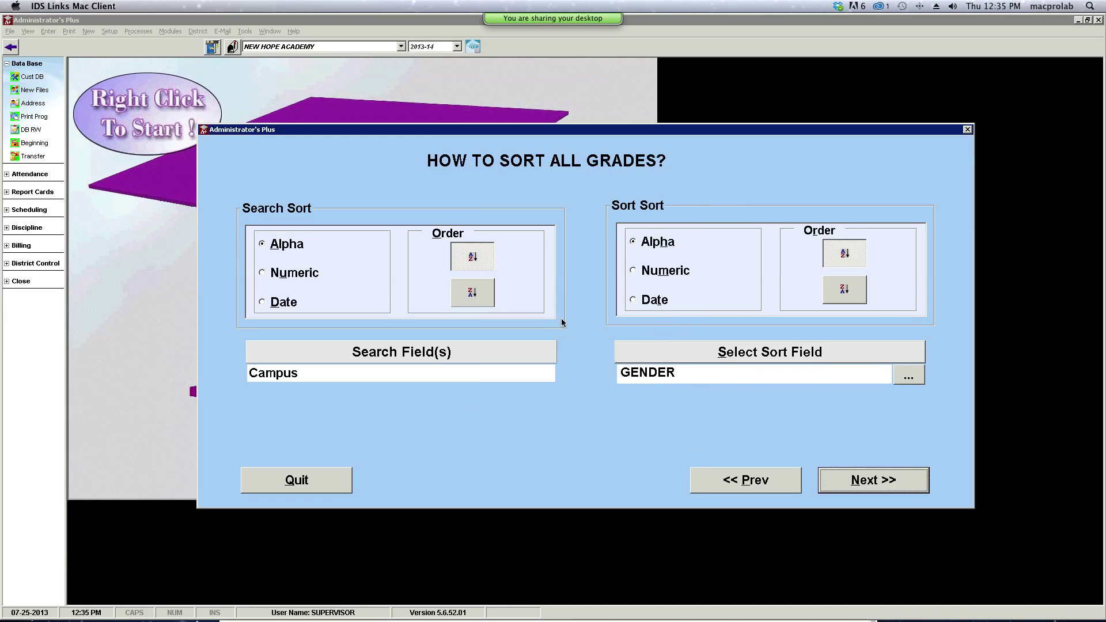
left_click(873, 480)
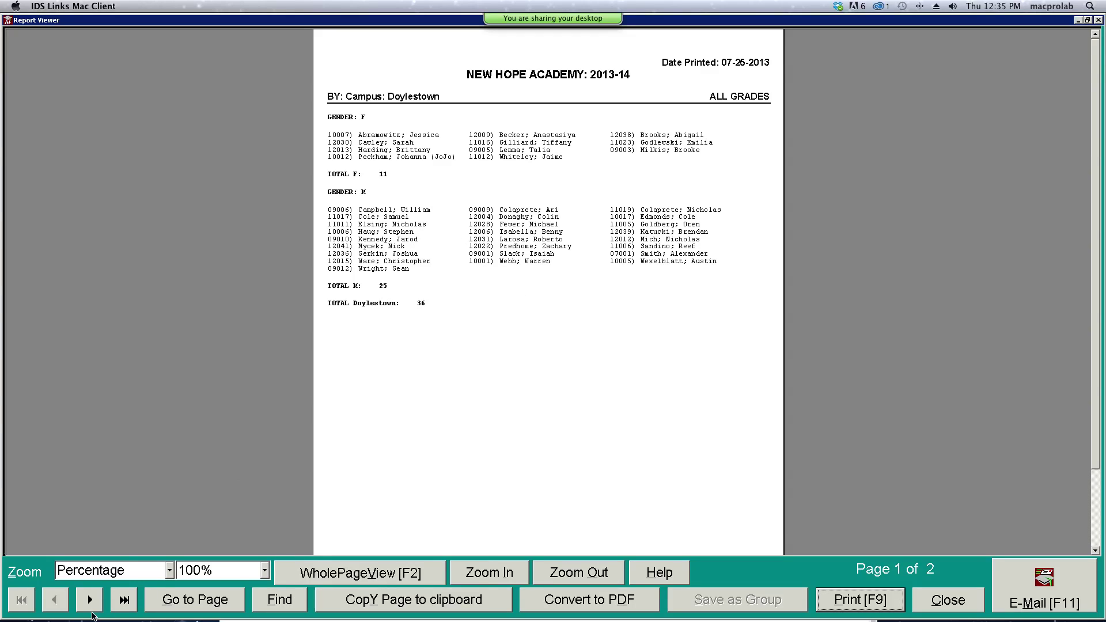
- View page 2 of the report for Yardley, then close the Report Viewer
left_click(91, 601)
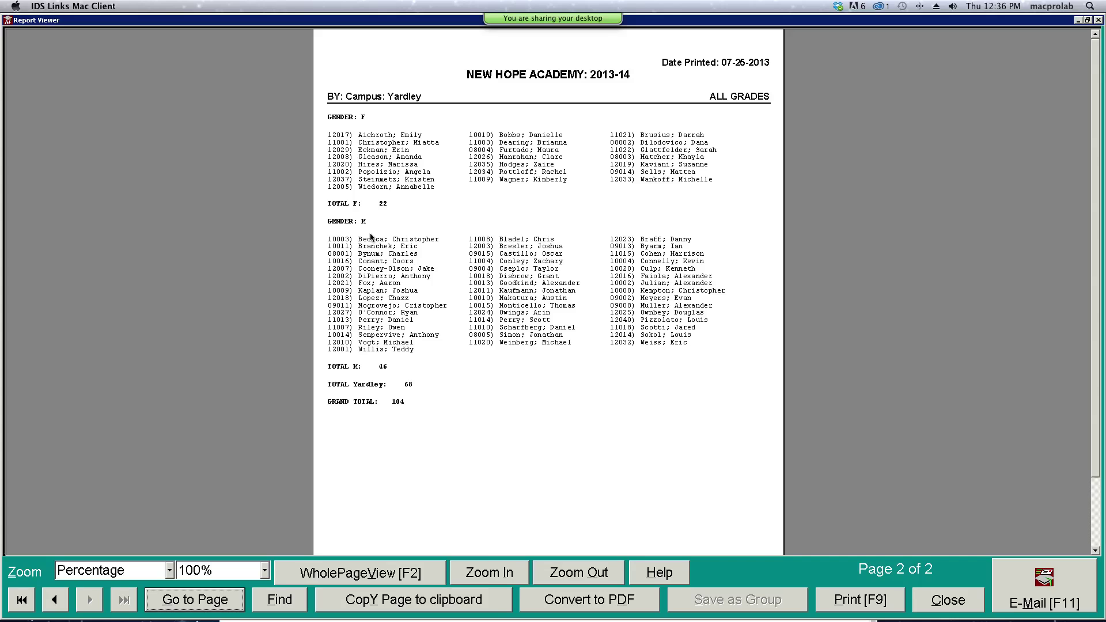
left_click(952, 601)
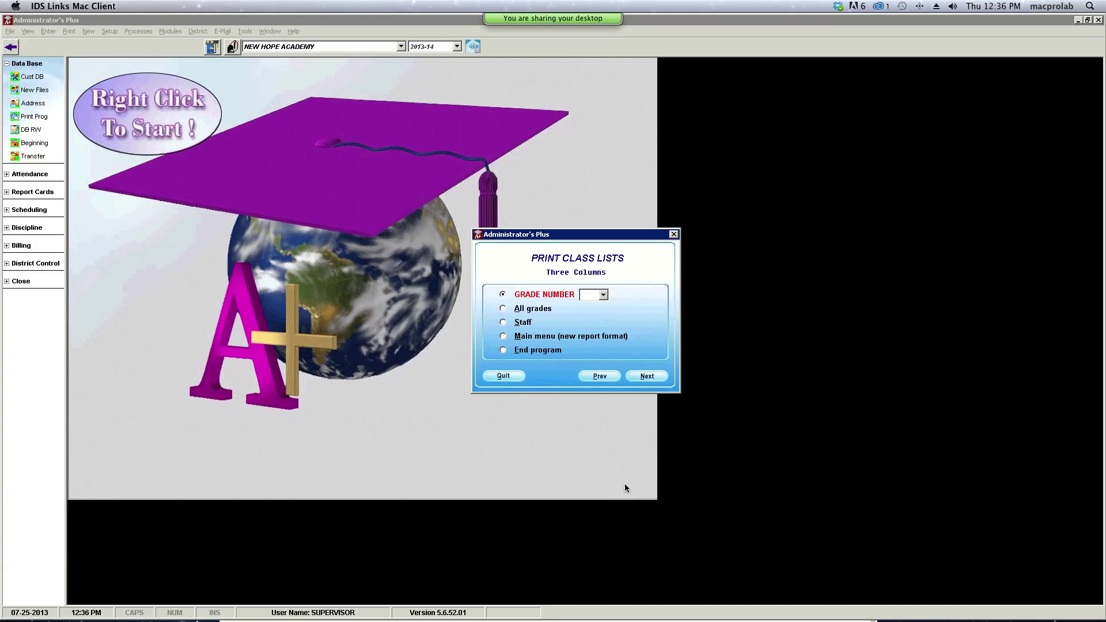
- Through Inspect / change specifications, set the all-grades Start Grade to GRADE 9 and save
left_click(503, 336)
left_click(646, 377)
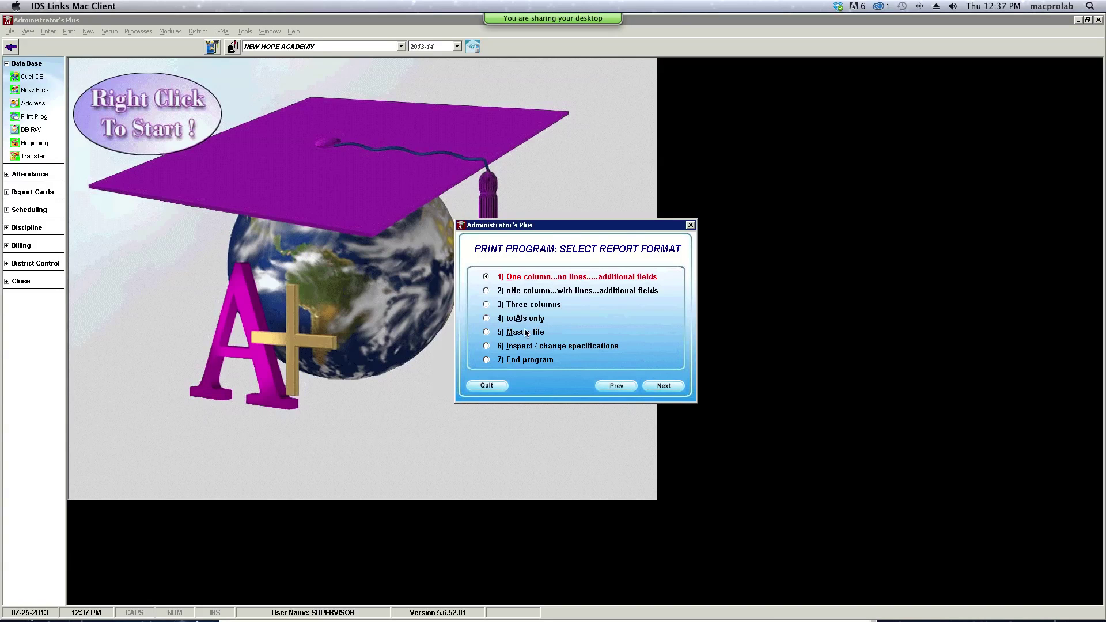
left_click(487, 348)
left_click(664, 385)
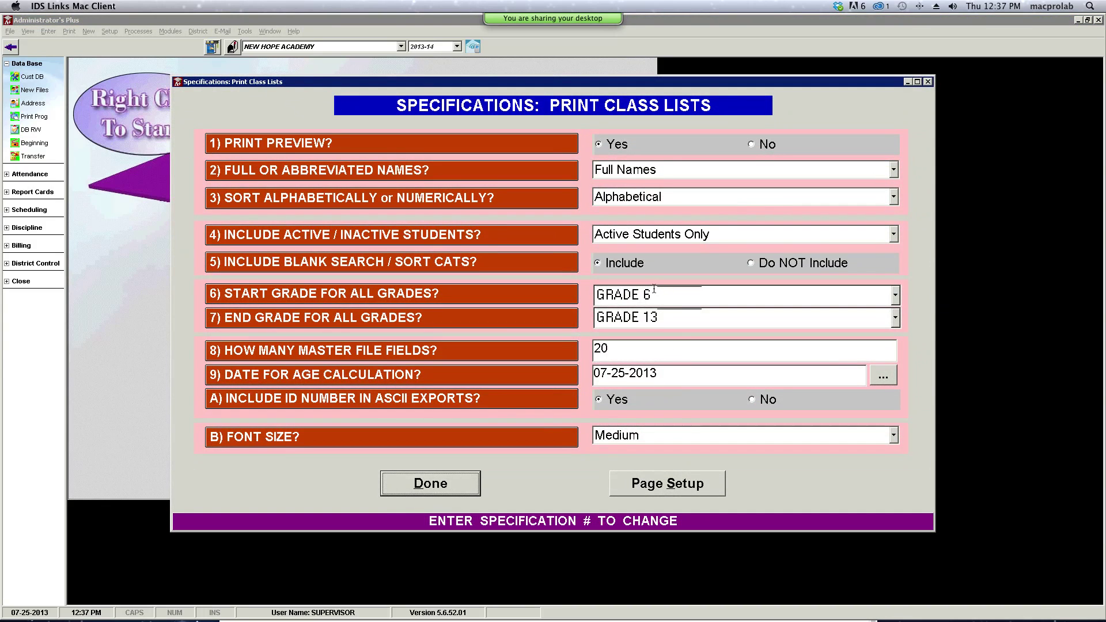
left_click(896, 298)
left_click(897, 358)
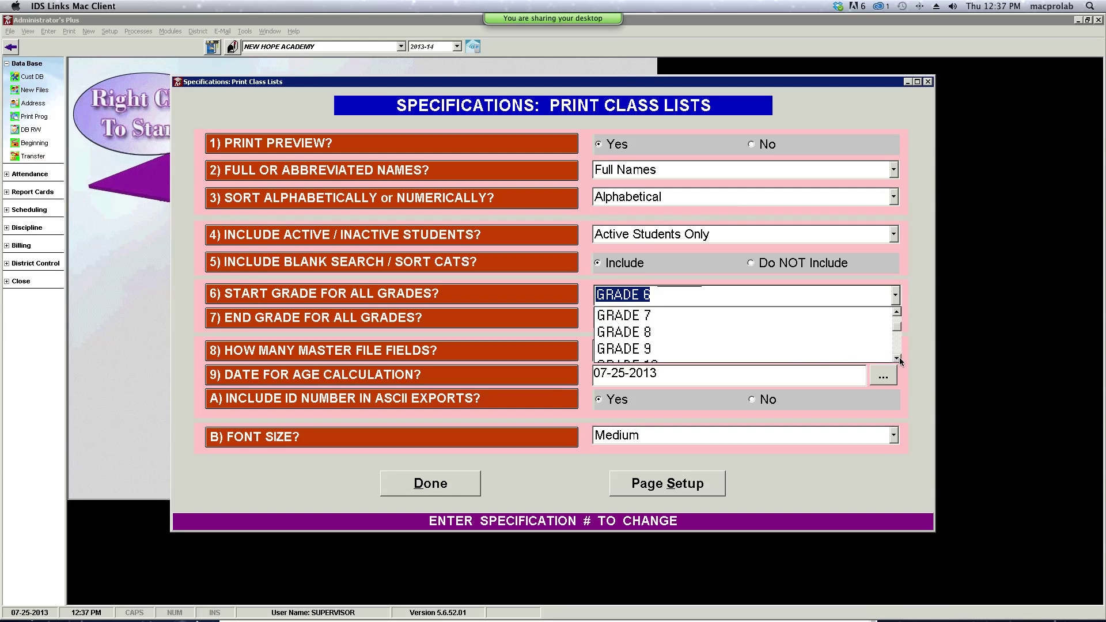
left_click(662, 349)
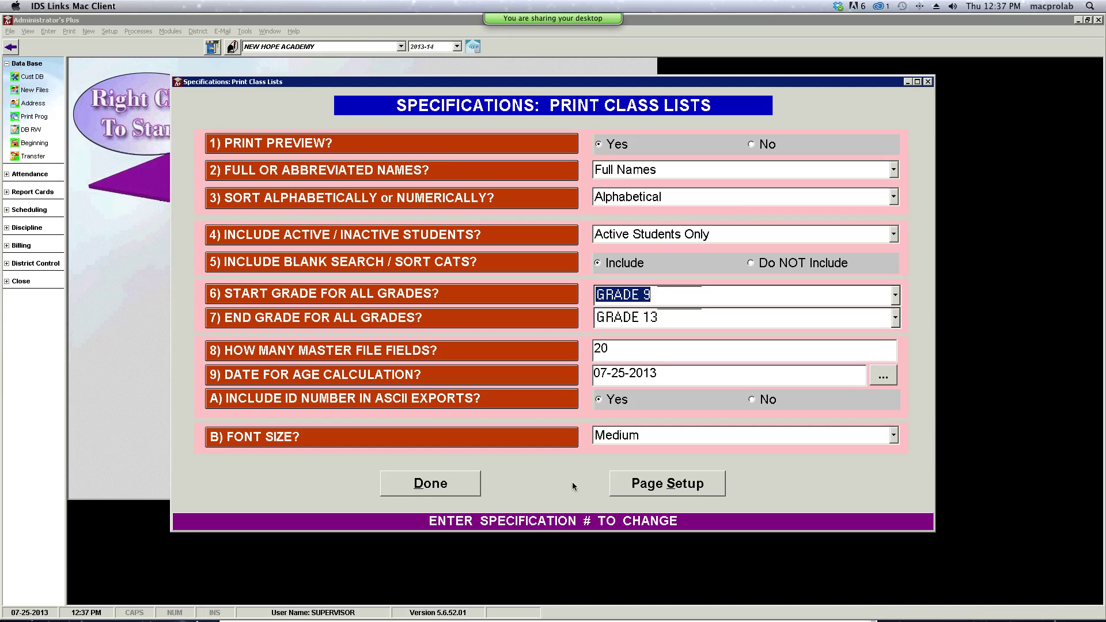
left_click(460, 486)
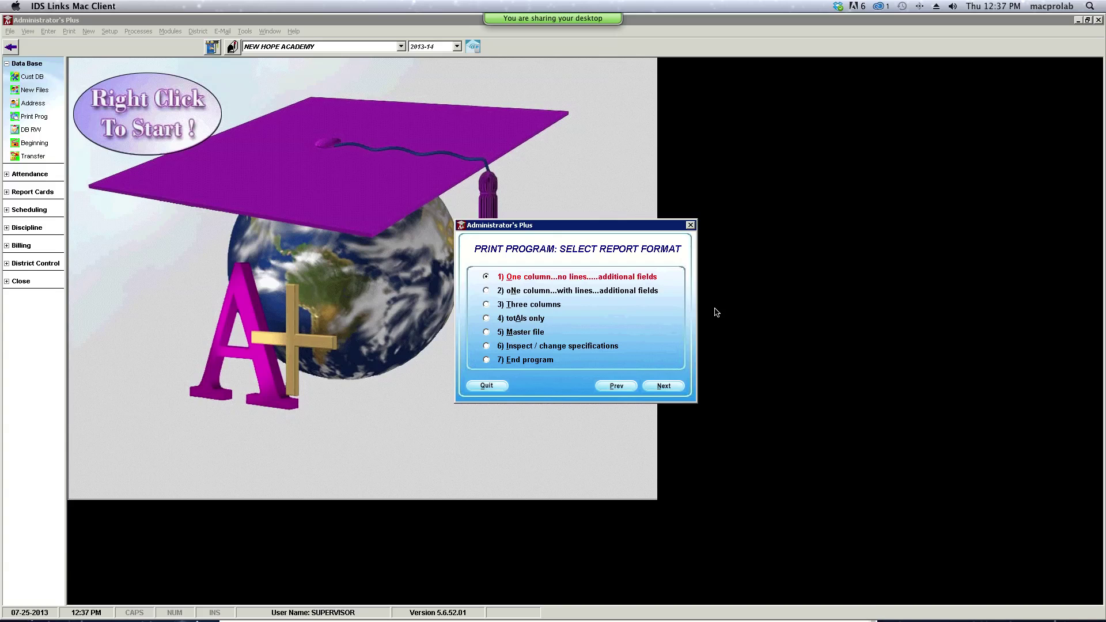
- Choose three columns for all grades again, searching by the Campus field
left_click(486, 305)
left_click(663, 387)
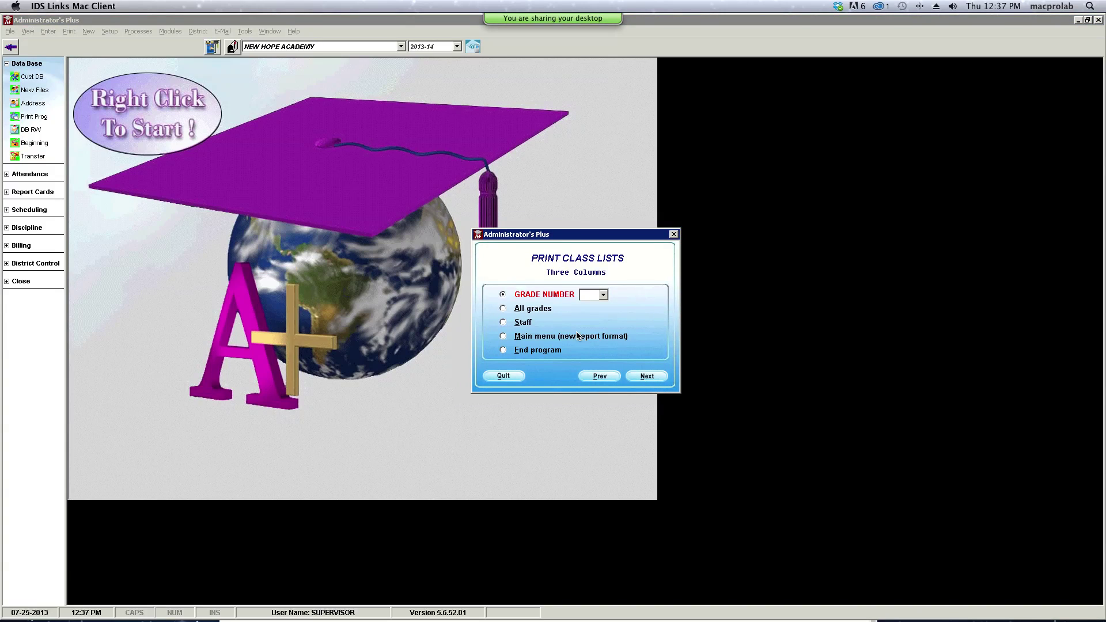
left_click(504, 308)
left_click(659, 377)
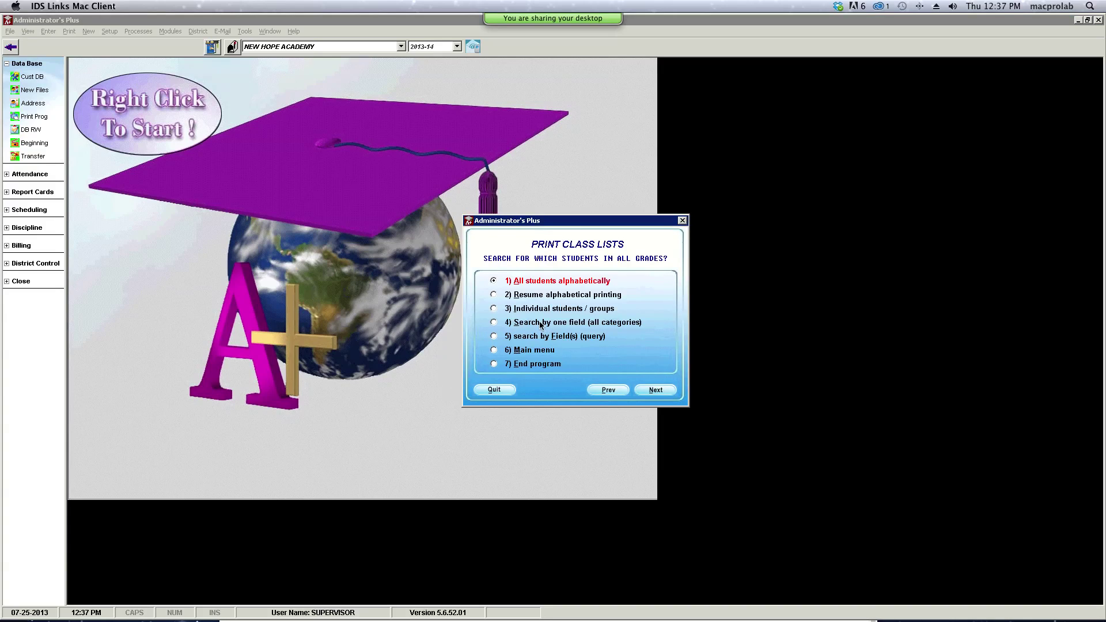
left_click(494, 322)
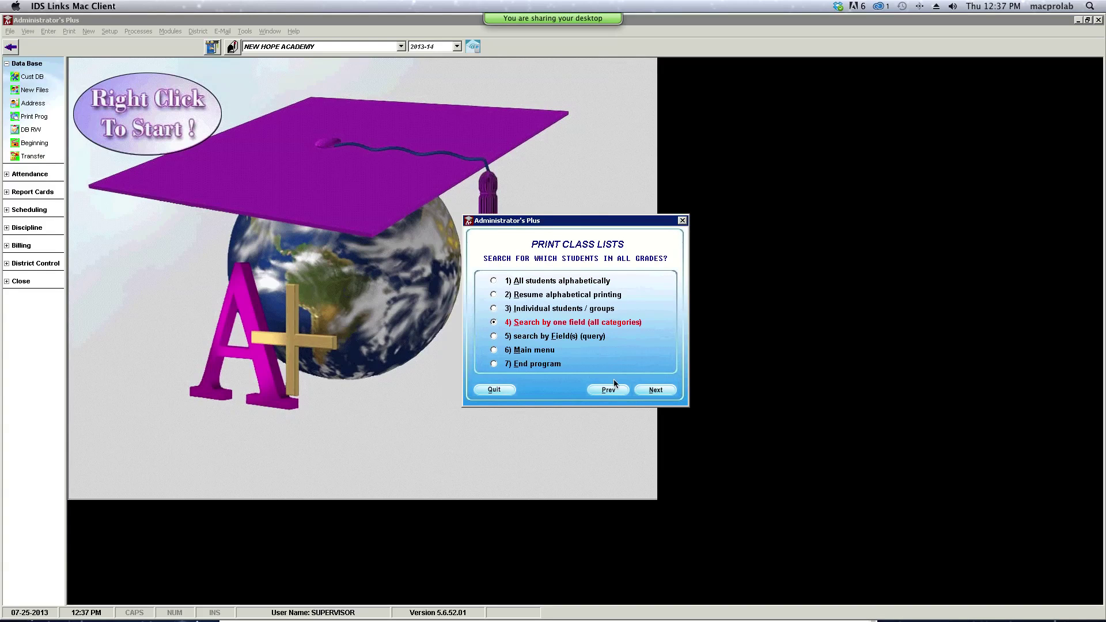
left_click(657, 391)
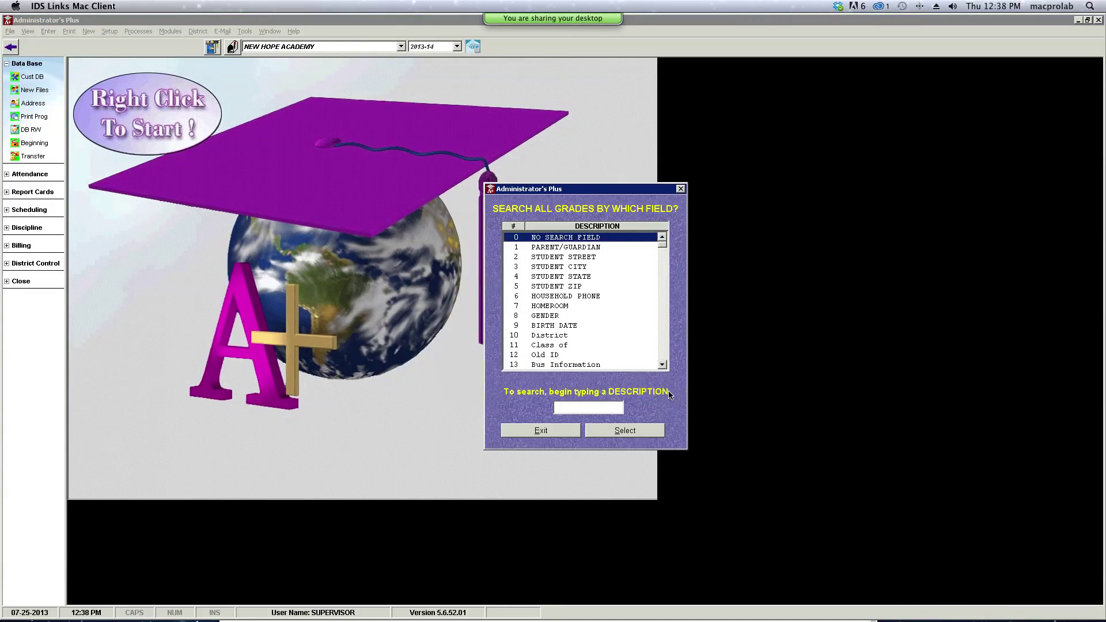
left_click(663, 366)
left_click(580, 366)
left_click(633, 436)
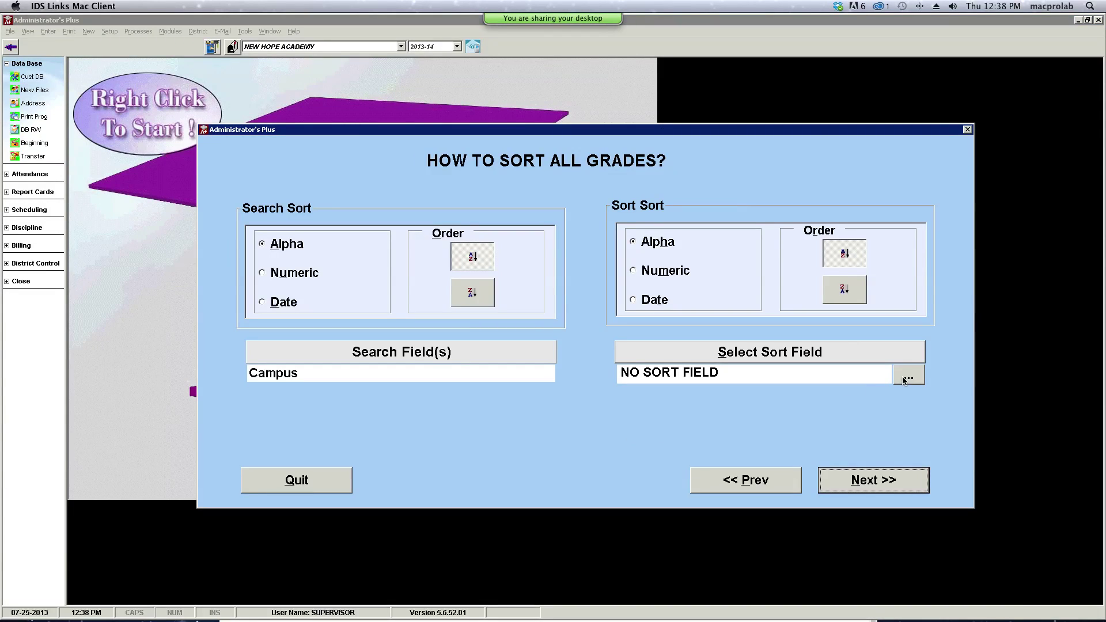
- Sort by GENDER and preview the report, now totalling 35 for Doylestown
left_click(904, 376)
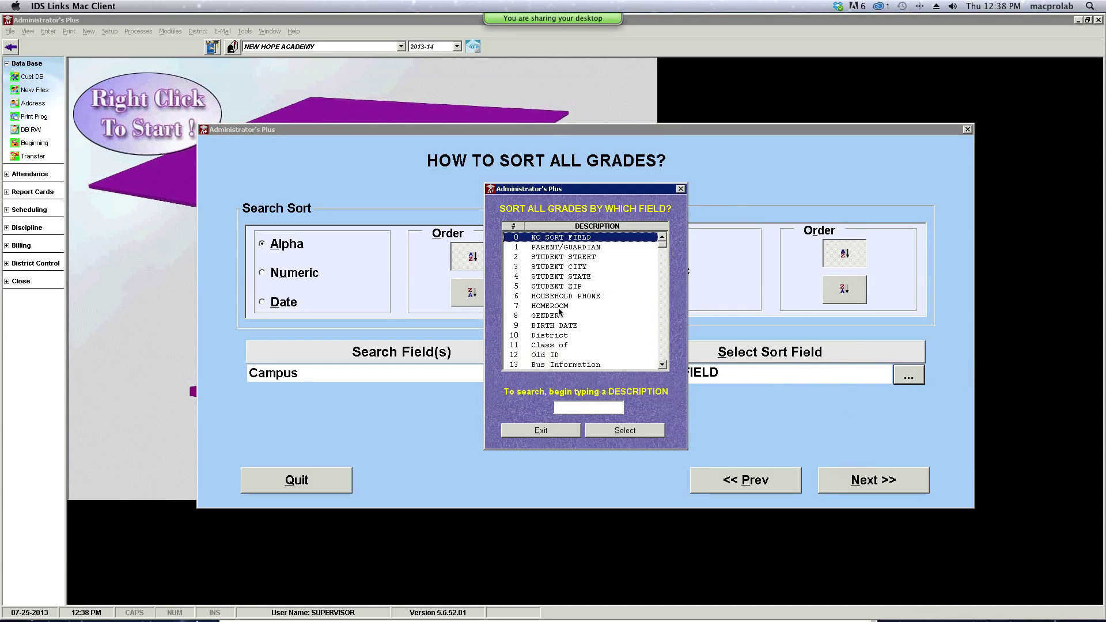
left_click(557, 316)
double_click(557, 317)
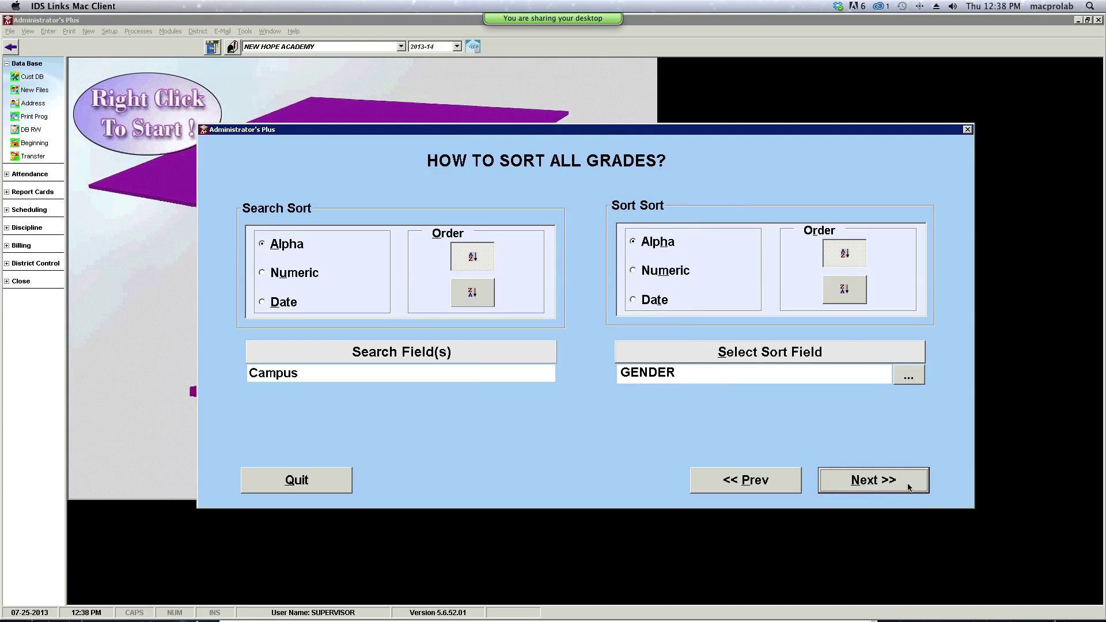
left_click(904, 481)
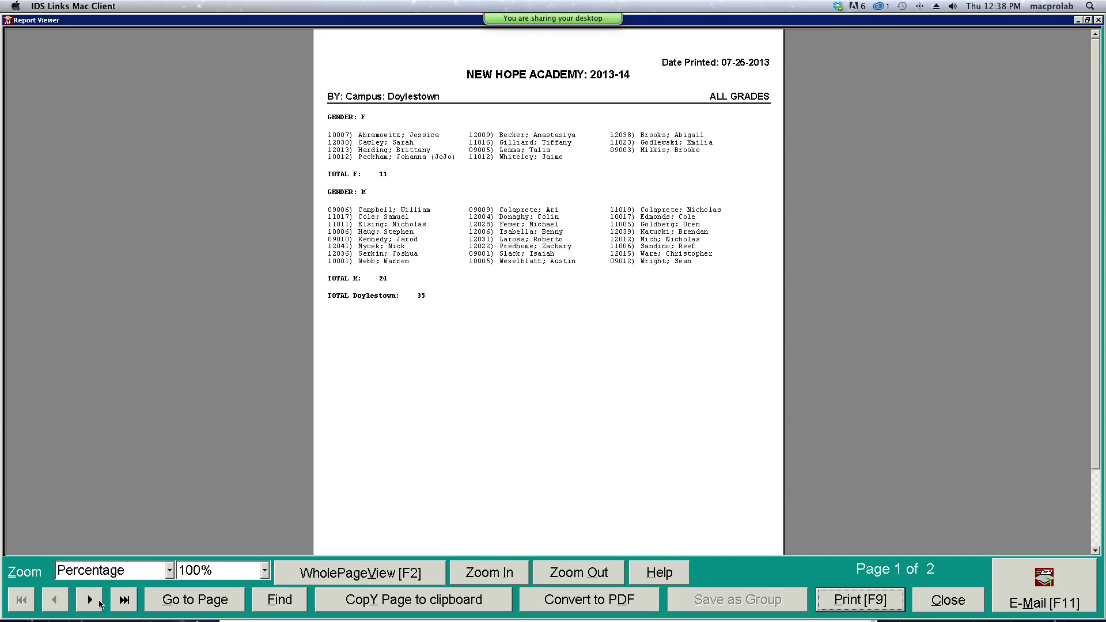
- View page 2 of the report, then close the preview and quit Print Class Lists
left_click(90, 601)
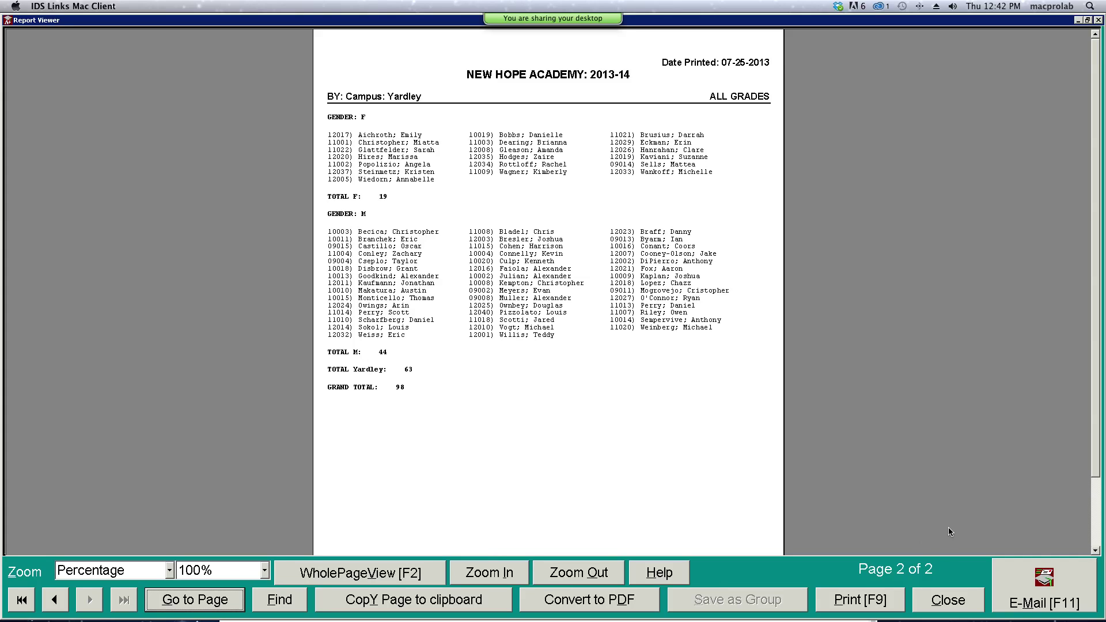
left_click(951, 610)
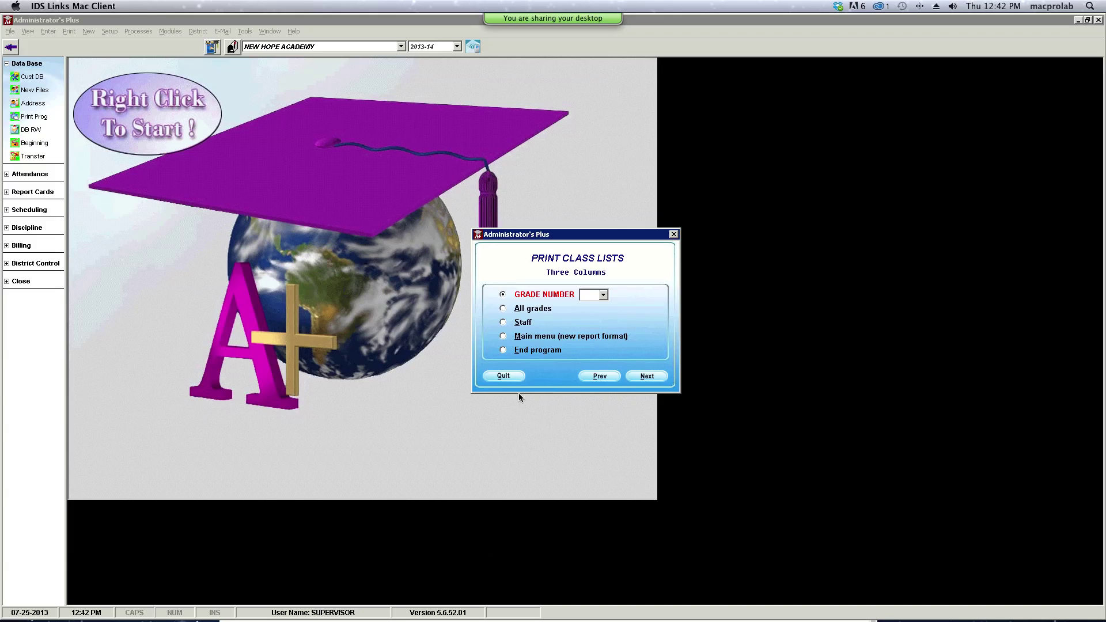
left_click(503, 378)
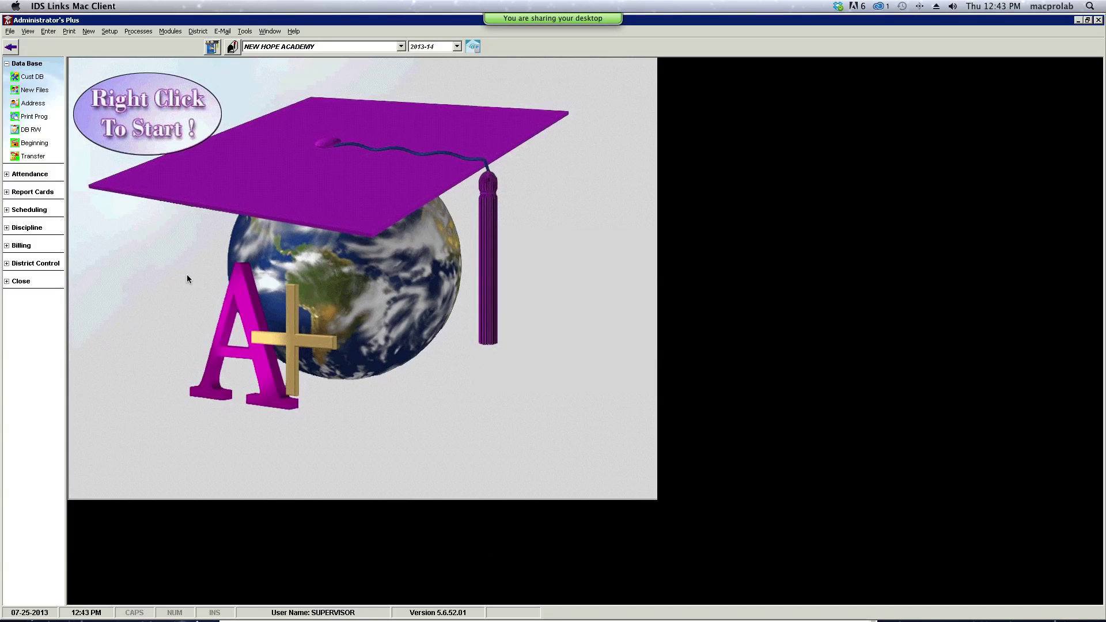
- In Add or Edit Names, load the grade 12 student by ID and open Other options
left_click(36, 90)
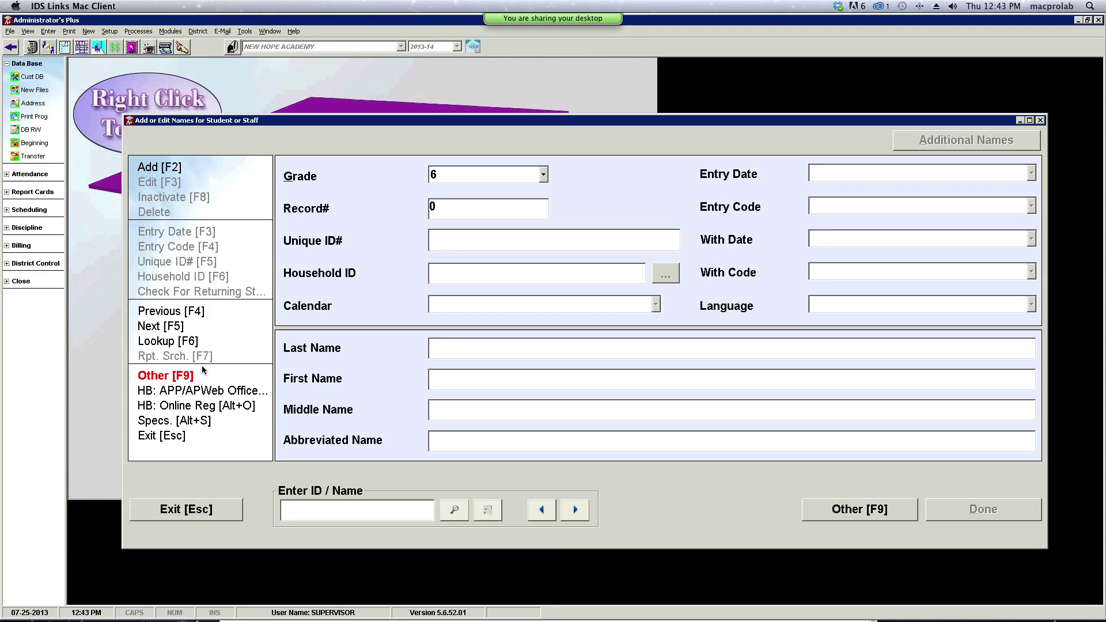
type("120")
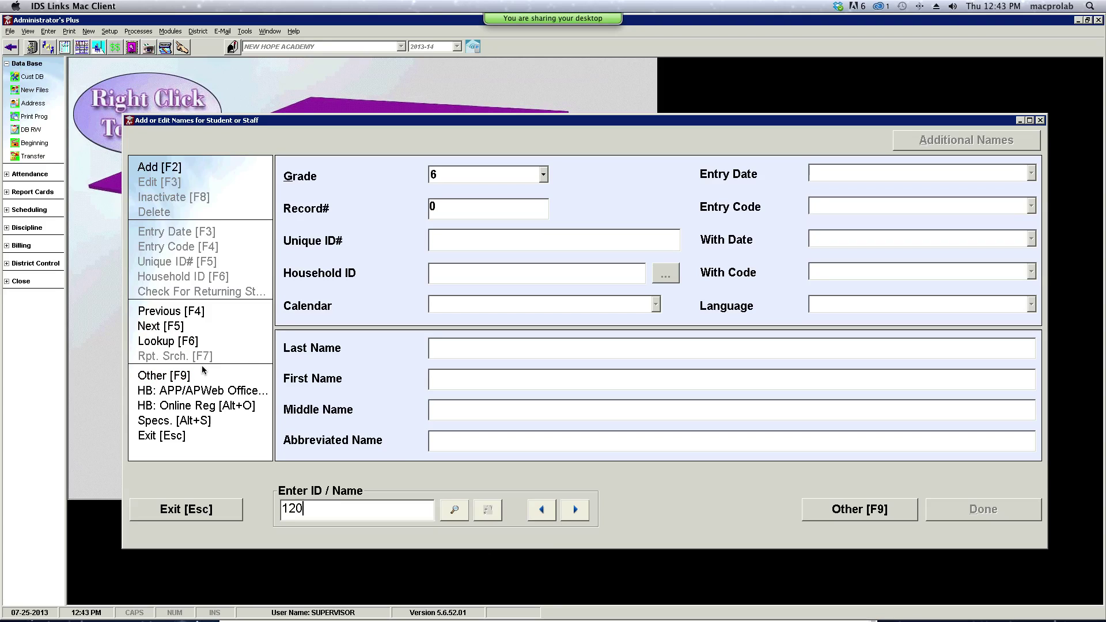
type("018")
key("Return")
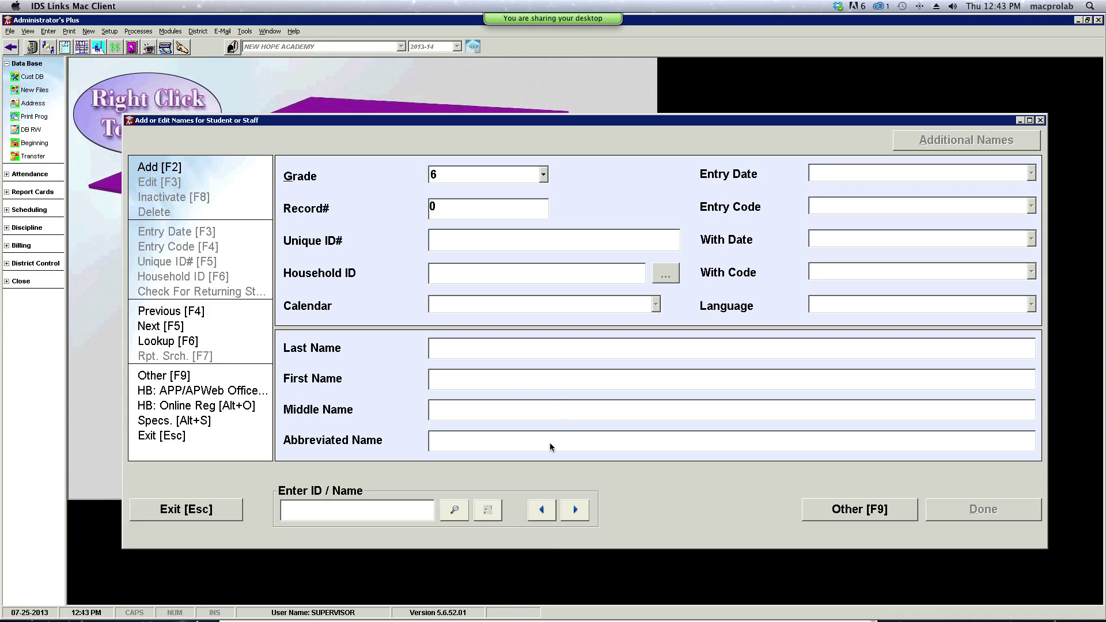
type("12018")
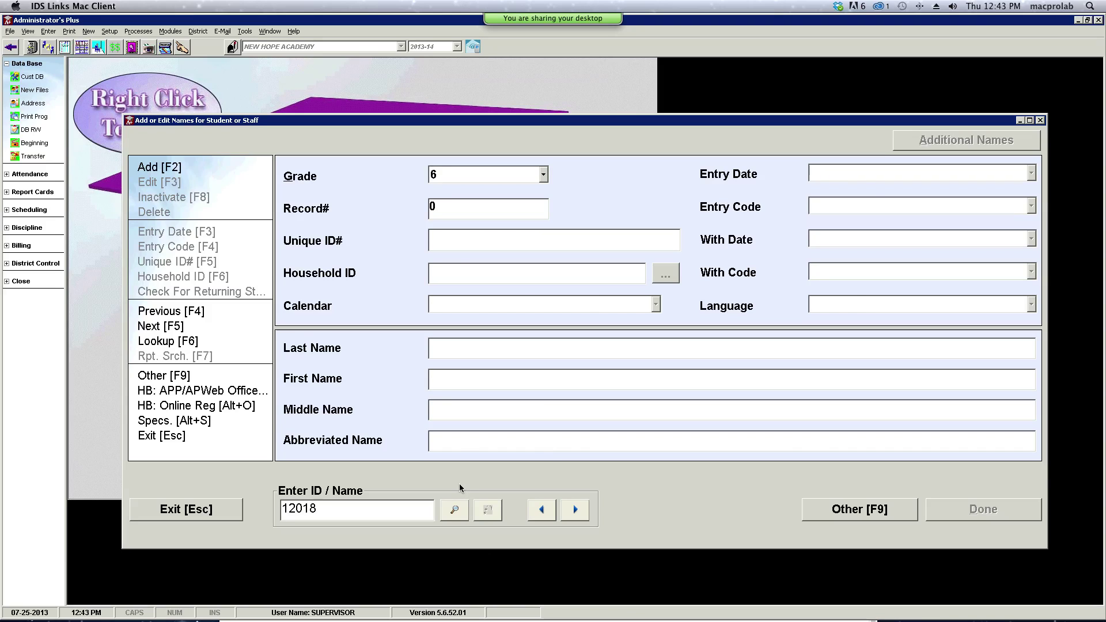
key("Return")
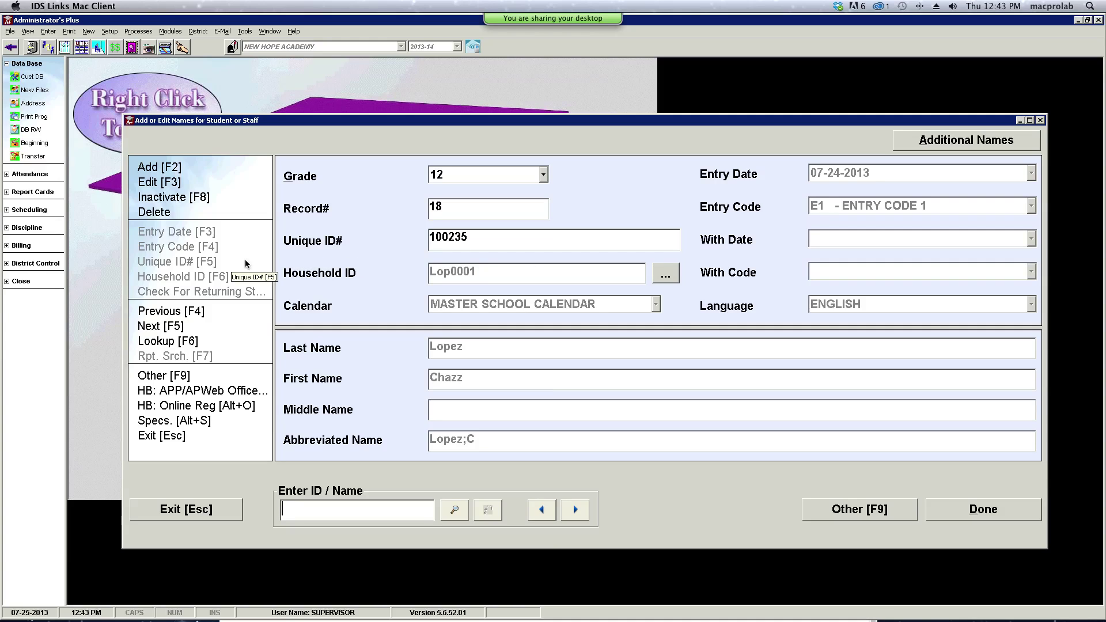
left_click(176, 376)
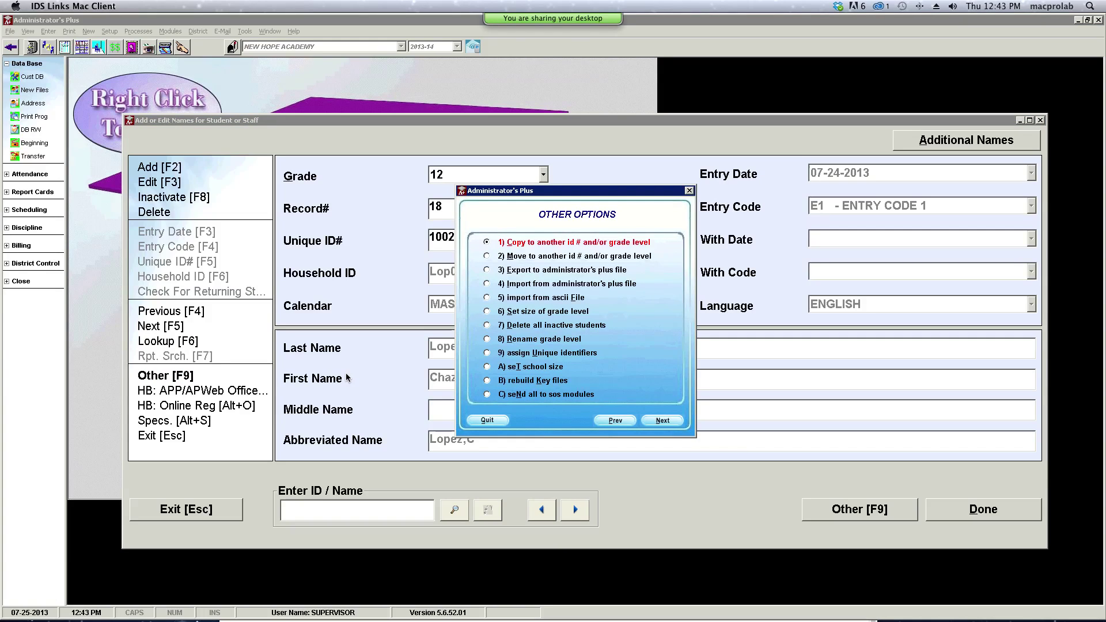
- Move the student to grade 13 with ID 1, then close the name editor
left_click(487, 256)
left_click(653, 419)
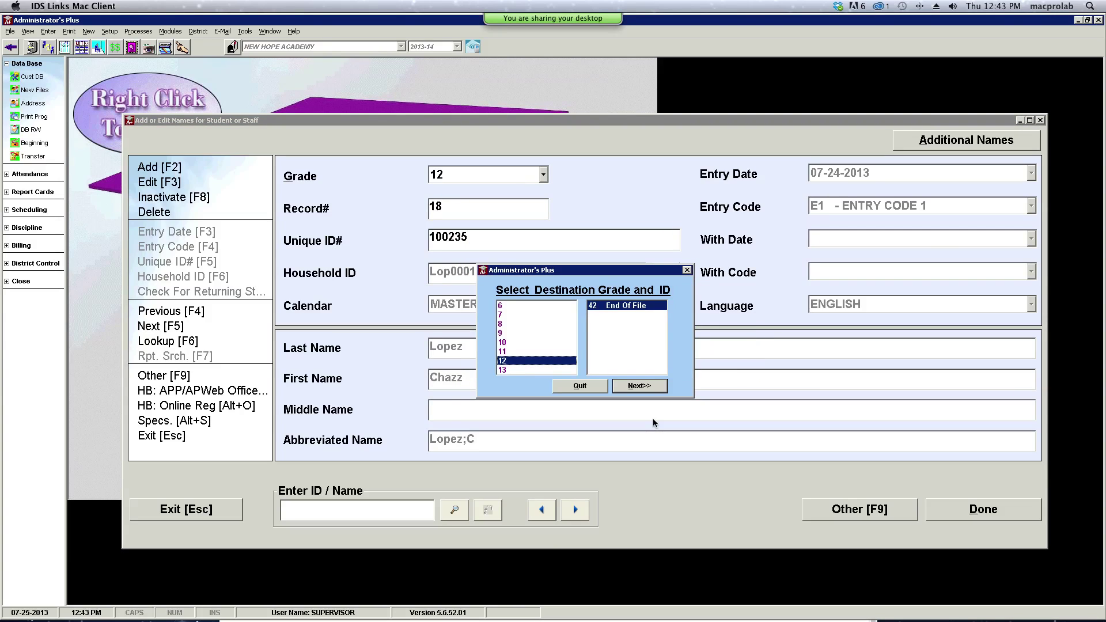
left_click(534, 371)
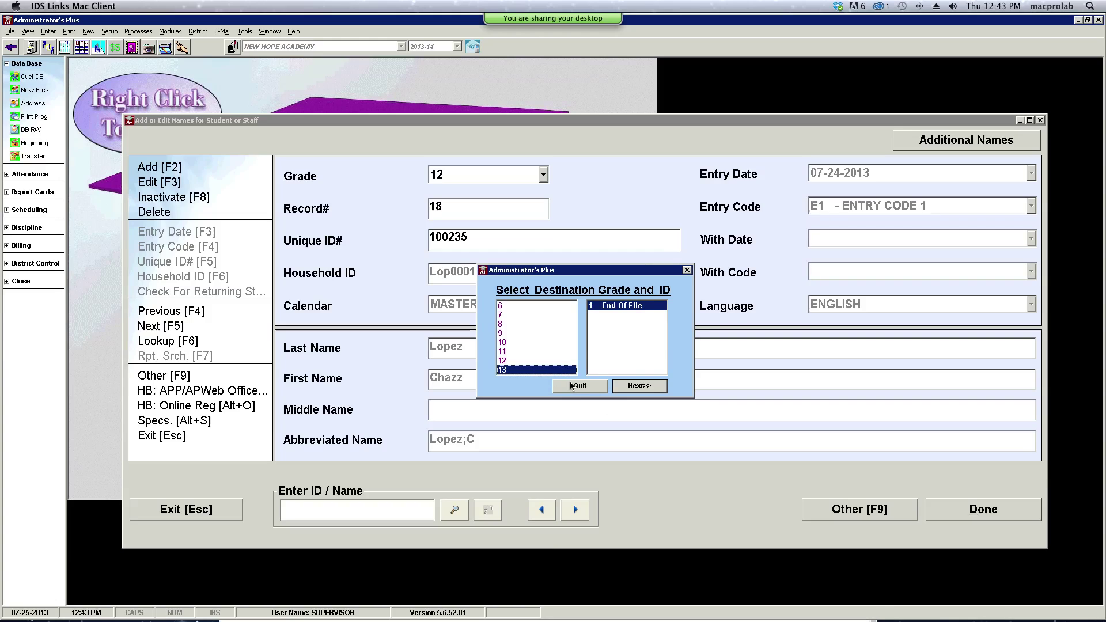
left_click(634, 388)
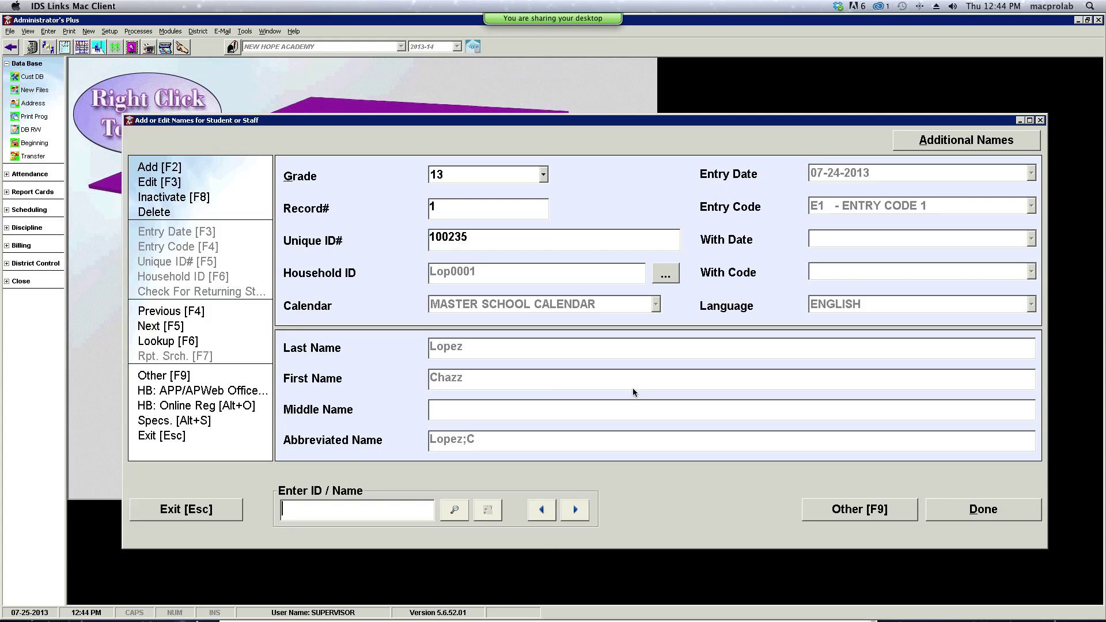
left_click(978, 513)
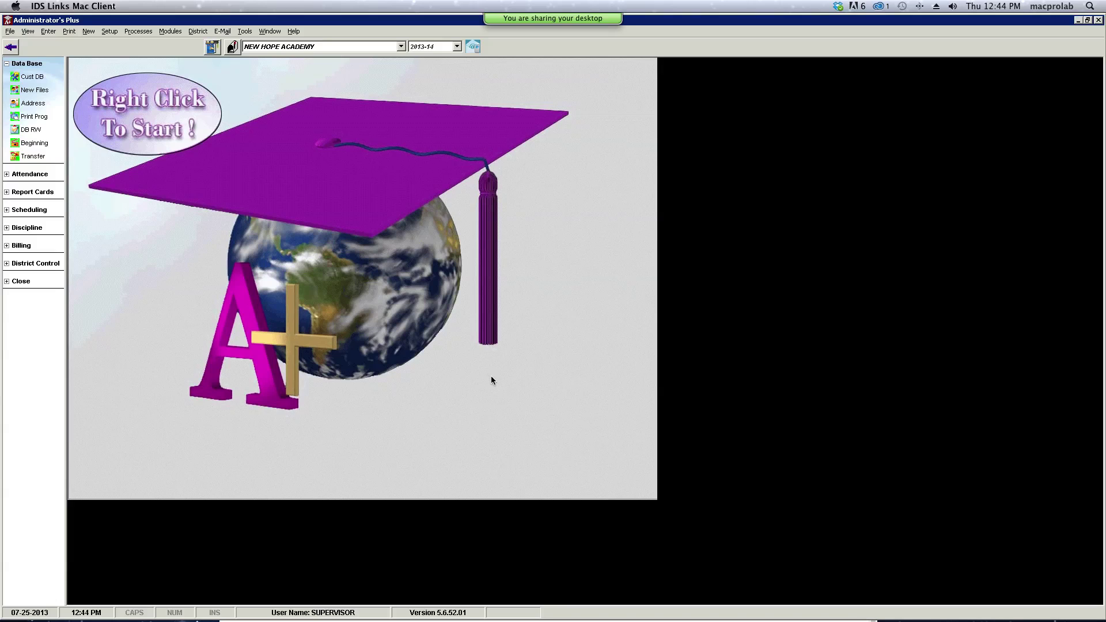
- Open the Address screen and step forward through the records to #38 in grade 12, Doylestown
left_click(27, 106)
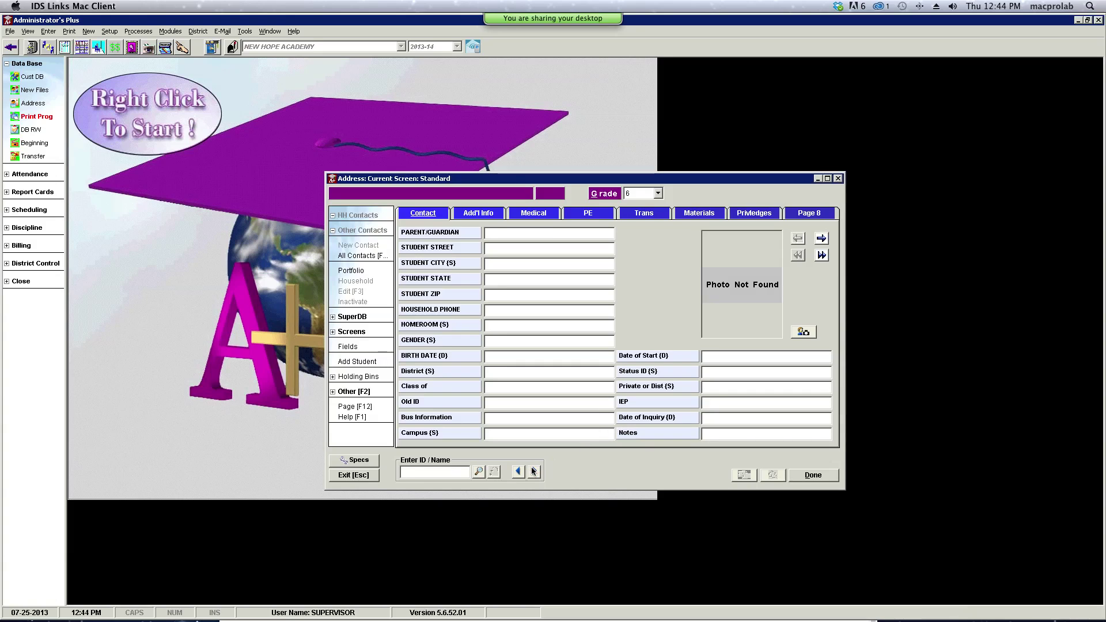
left_click(534, 471)
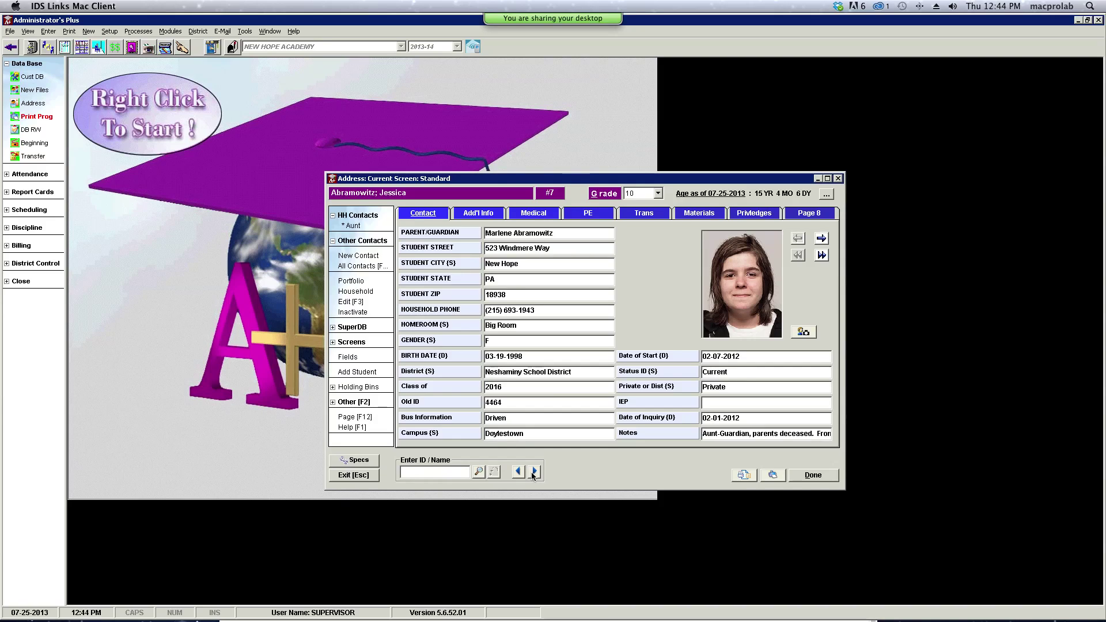
left_click(535, 472)
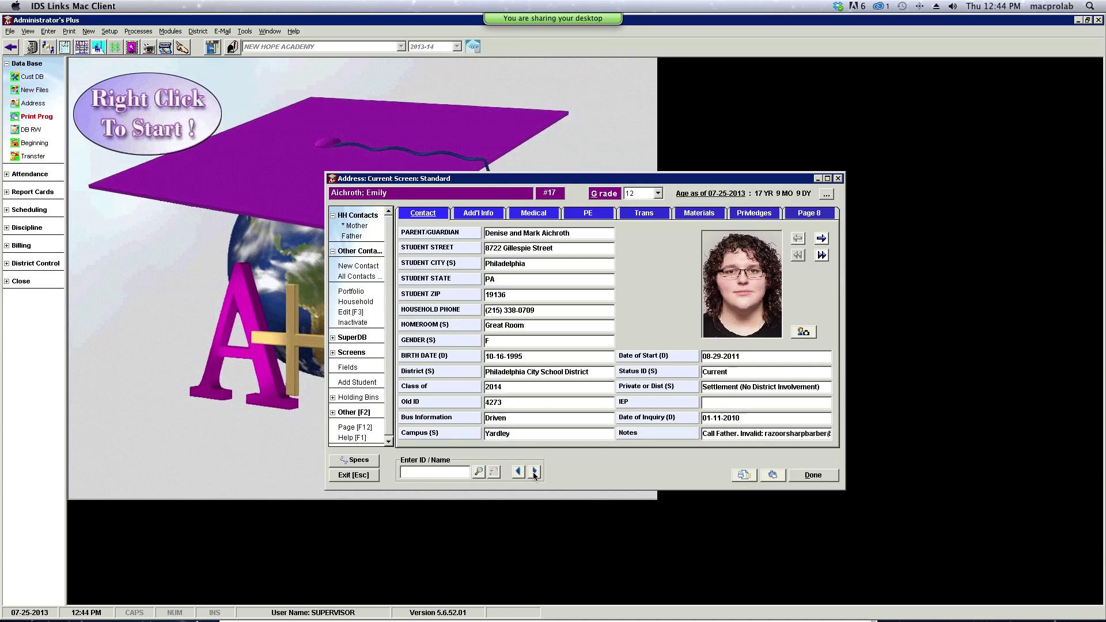
left_click(535, 472)
left_click(535, 472)
left_click(534, 472)
left_click(535, 472)
left_click(535, 472)
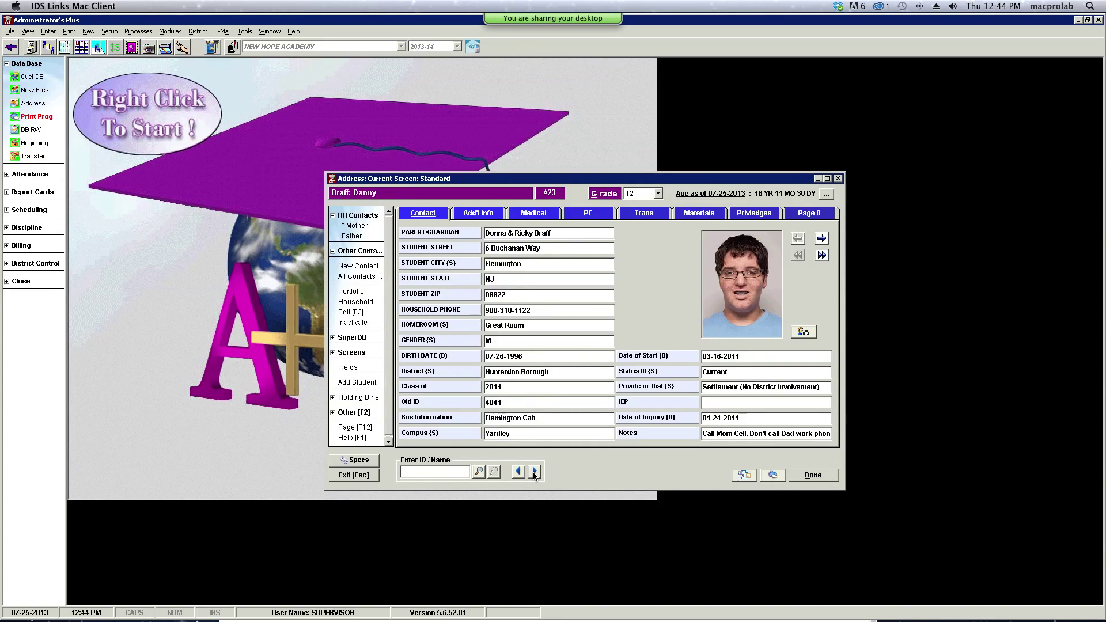
left_click(535, 472)
left_click(535, 472)
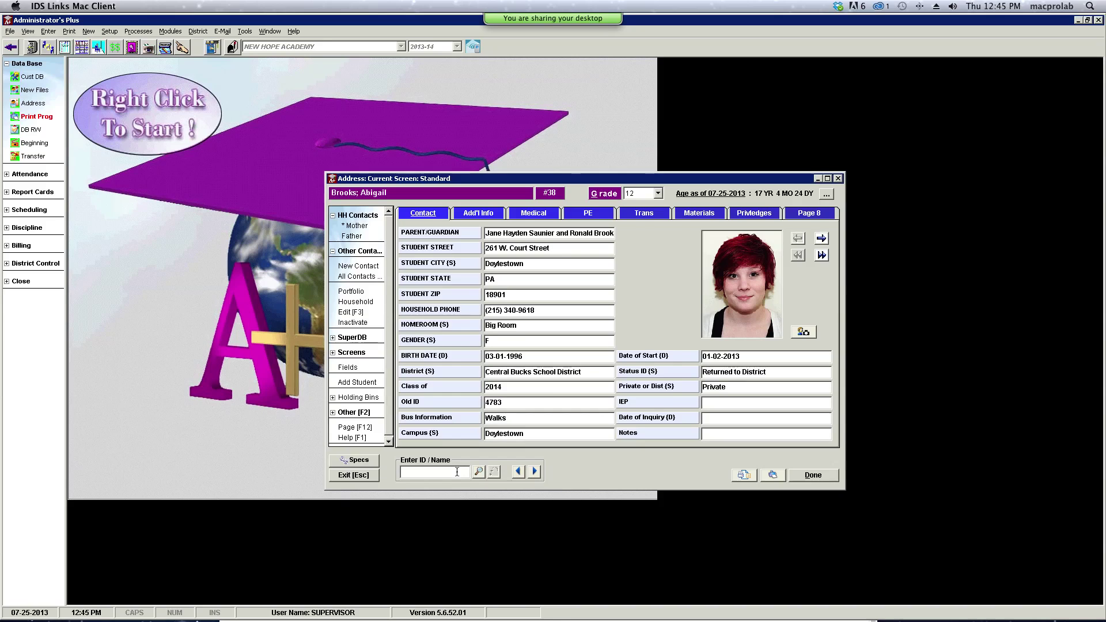
- Look up students matching 'col' and open the grade 9 student's address record
type("col")
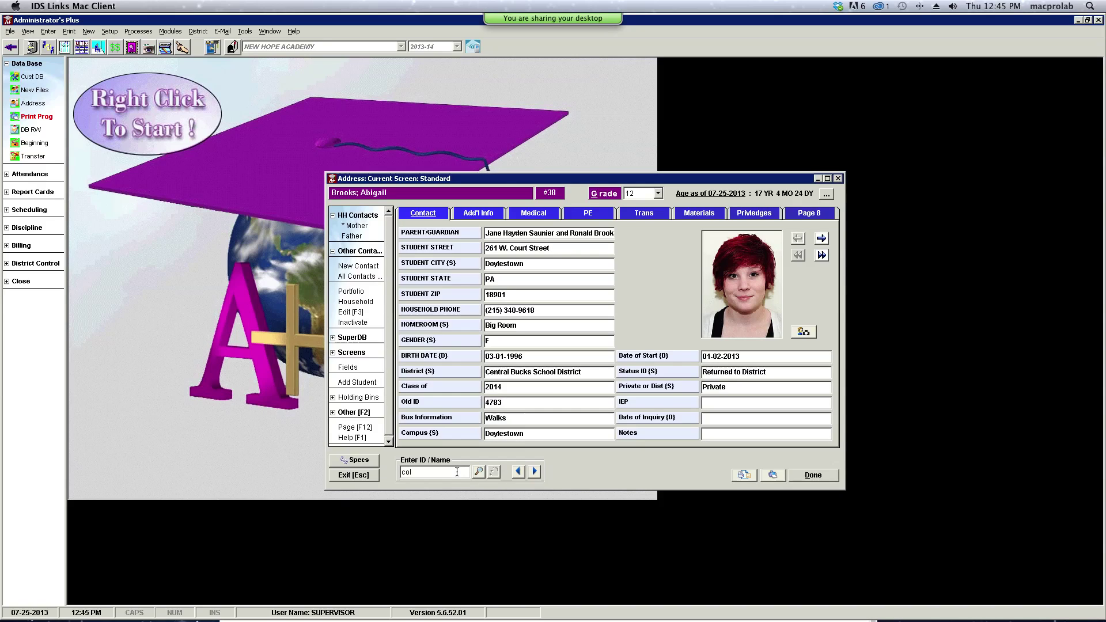
left_click(479, 472)
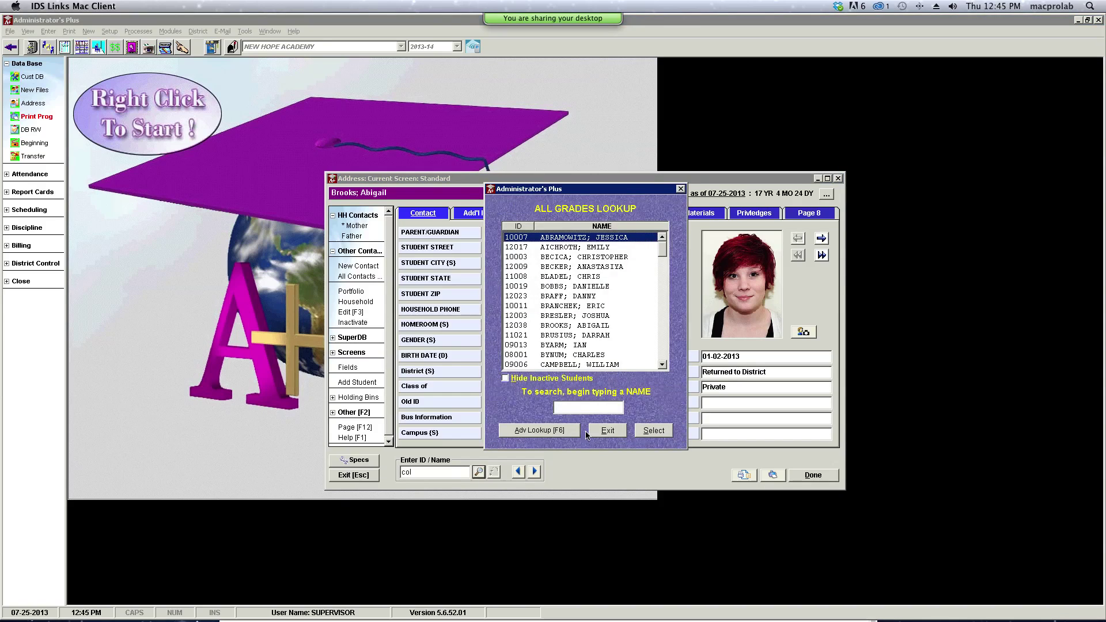
left_click(662, 365)
left_click(662, 365)
left_click(663, 366)
left_click(662, 366)
left_click(662, 365)
left_click(662, 365)
left_click(662, 365)
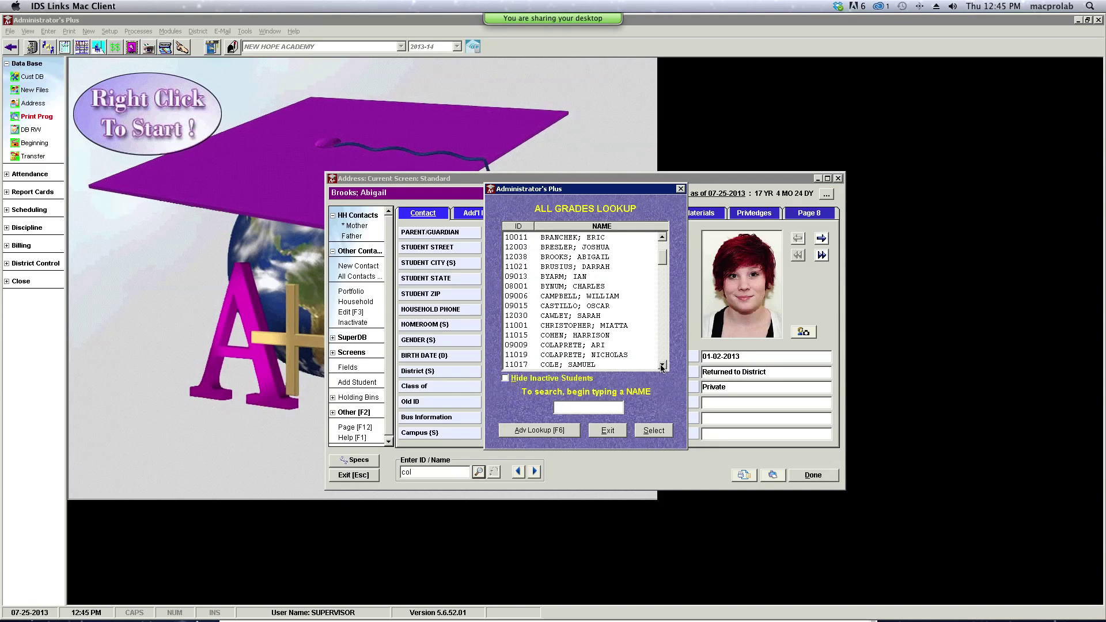
left_click(600, 345)
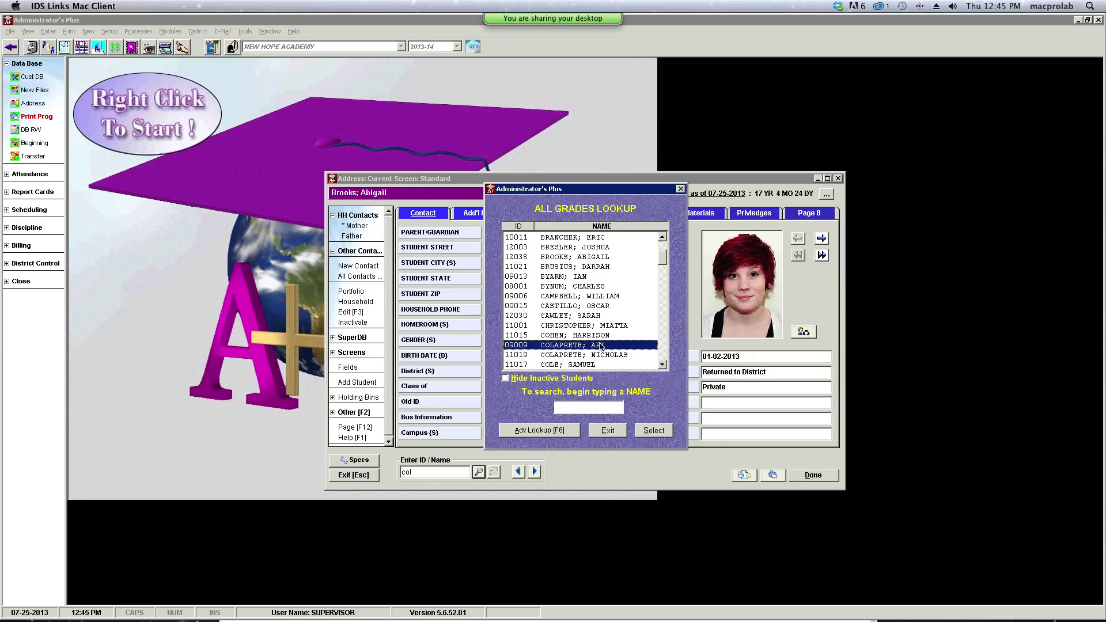
left_click(644, 432)
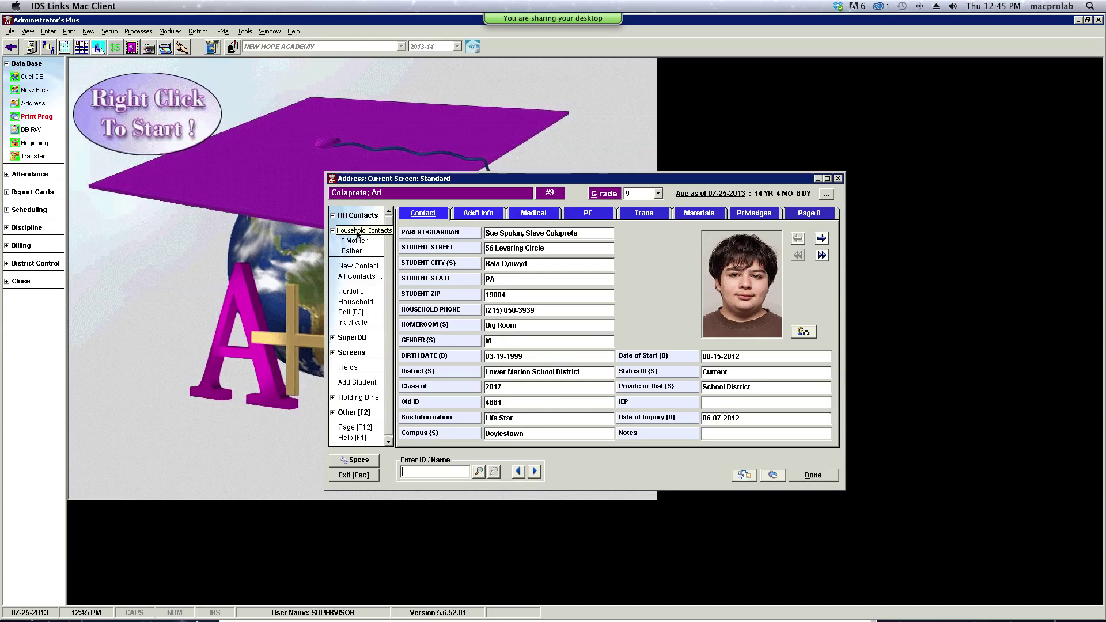
- Show the household, view the sibling's record, then return to the grade 9 student
left_click(360, 301)
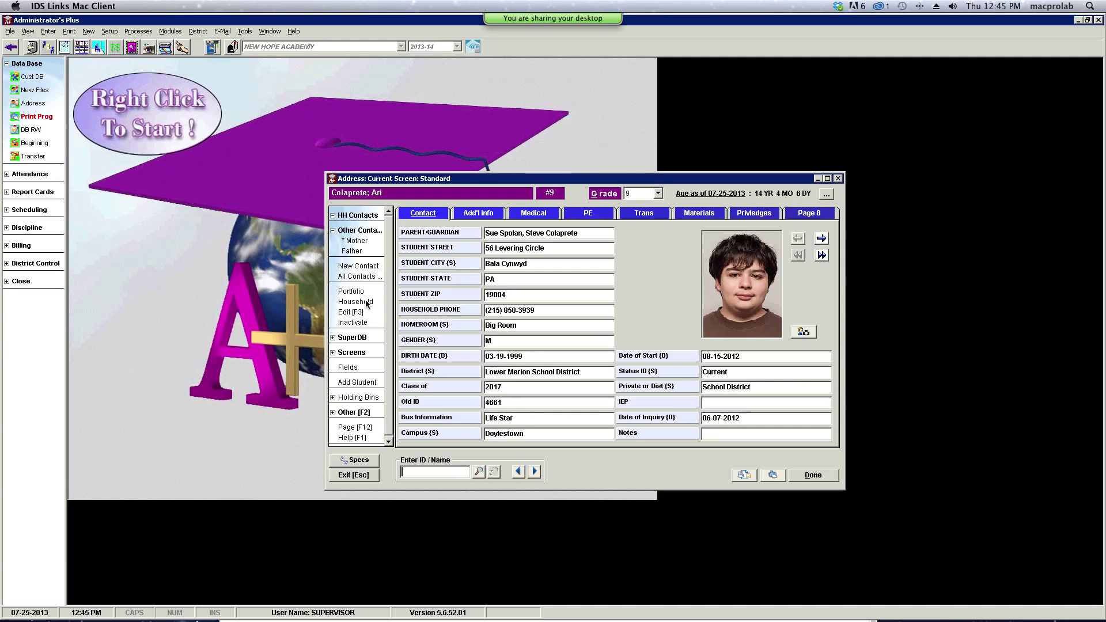
left_click(365, 302)
left_click(538, 472)
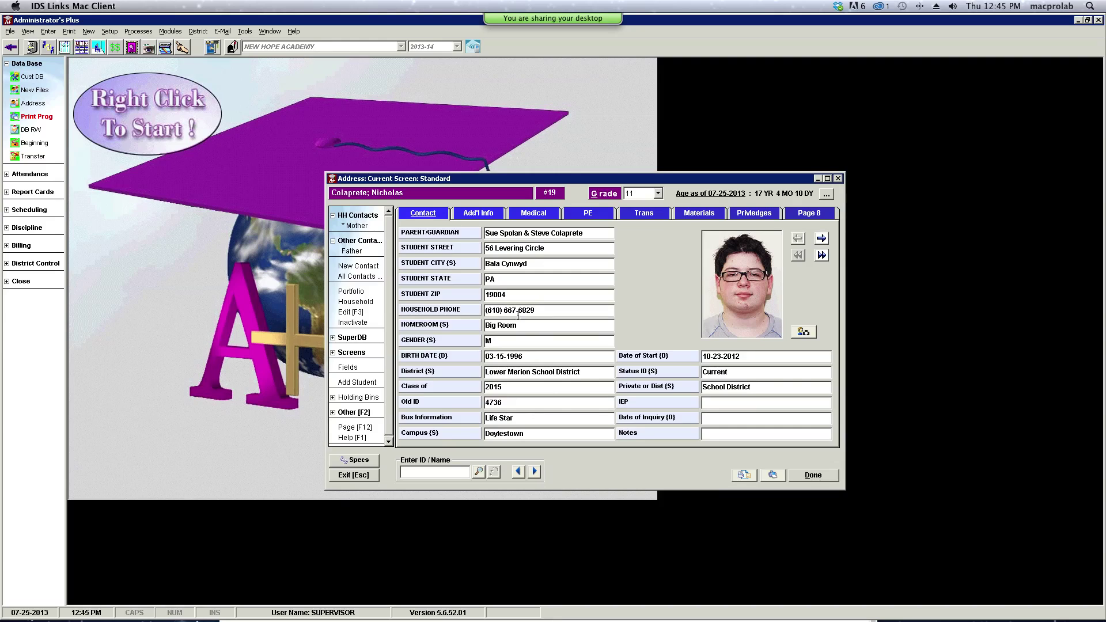
left_click(518, 471)
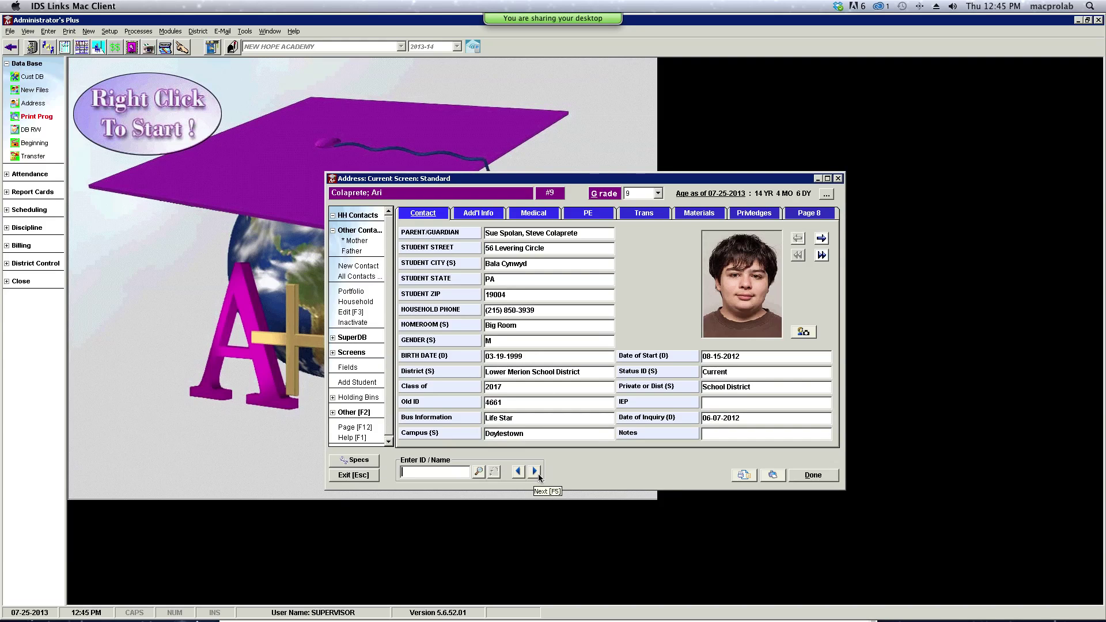
- Close the all-grades lookup without choosing anyone and open the mother's contact details
left_click(479, 472)
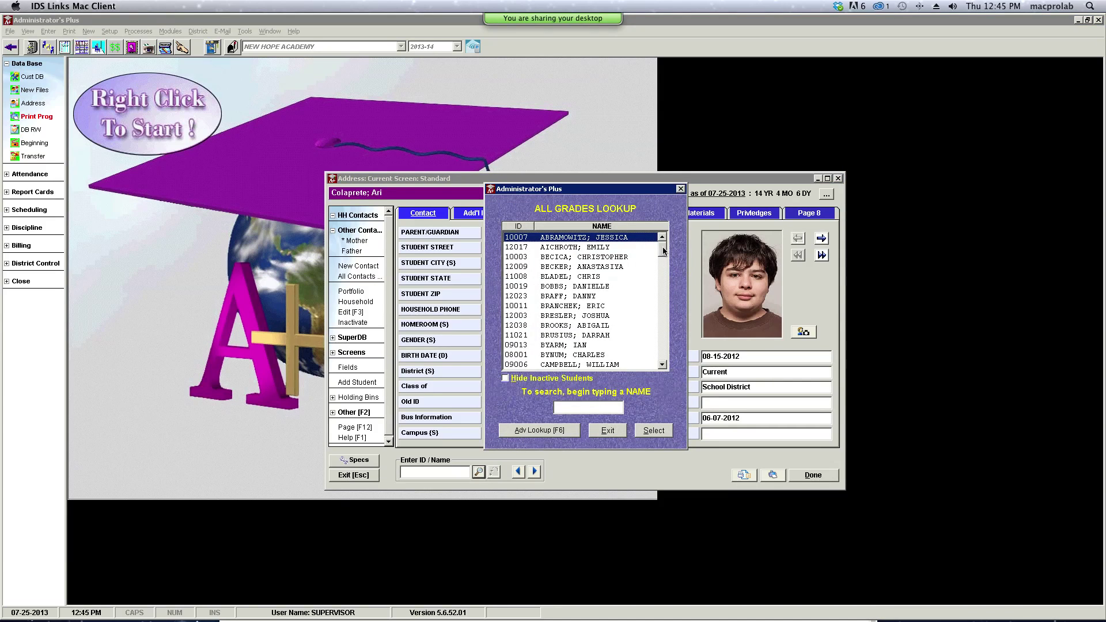
scroll(663, 248, "down", 1)
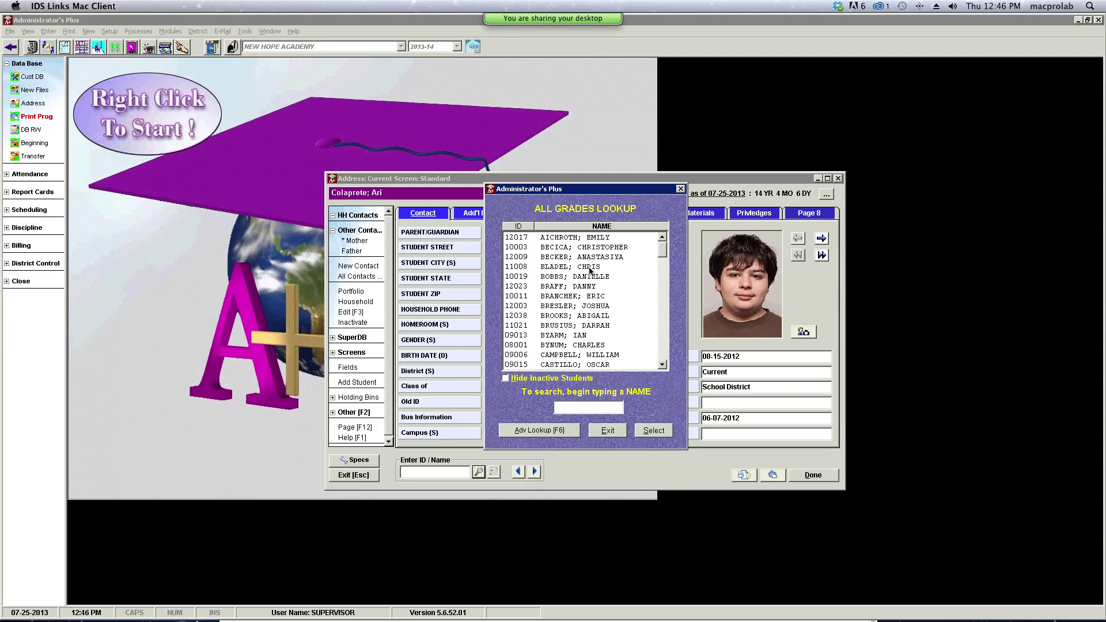
left_click(662, 364)
left_click(663, 365)
left_click(663, 366)
left_click(621, 435)
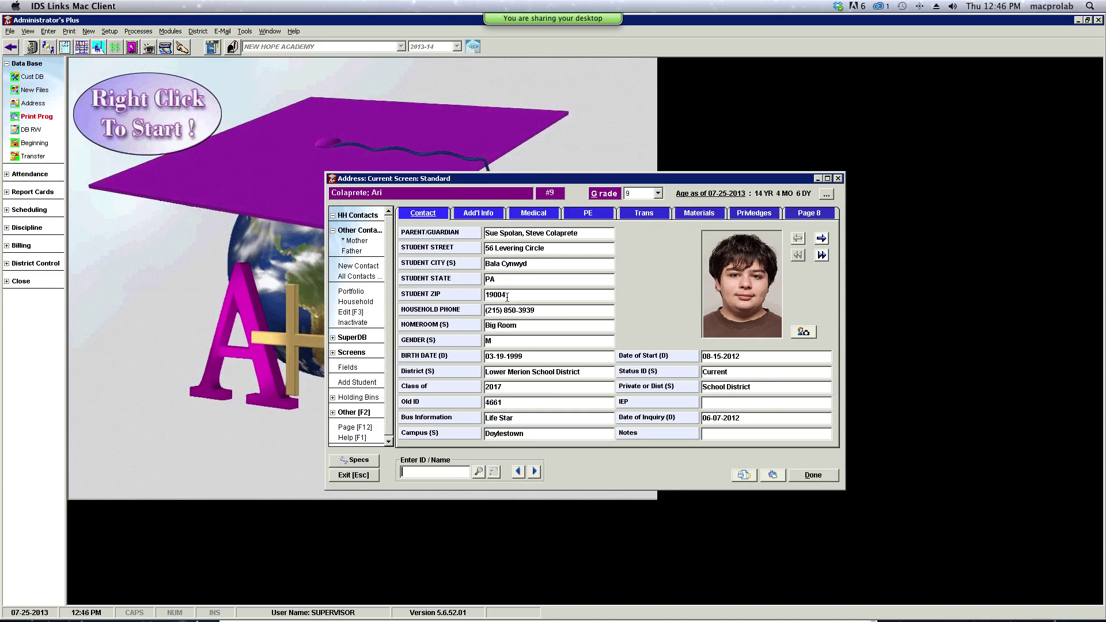
double_click(361, 242)
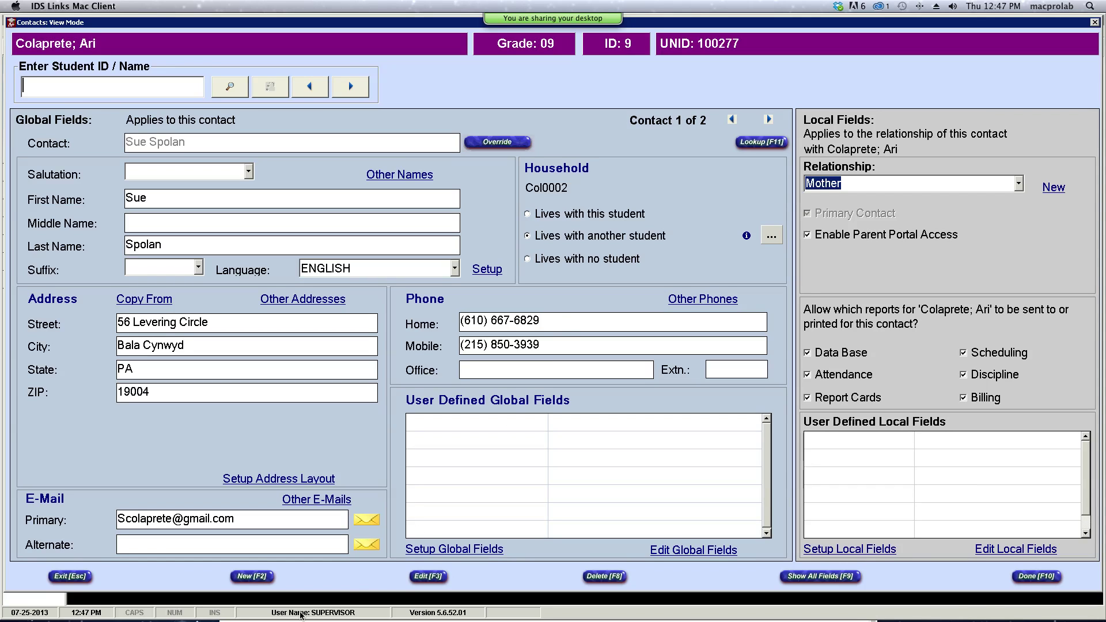
left_click(75, 576)
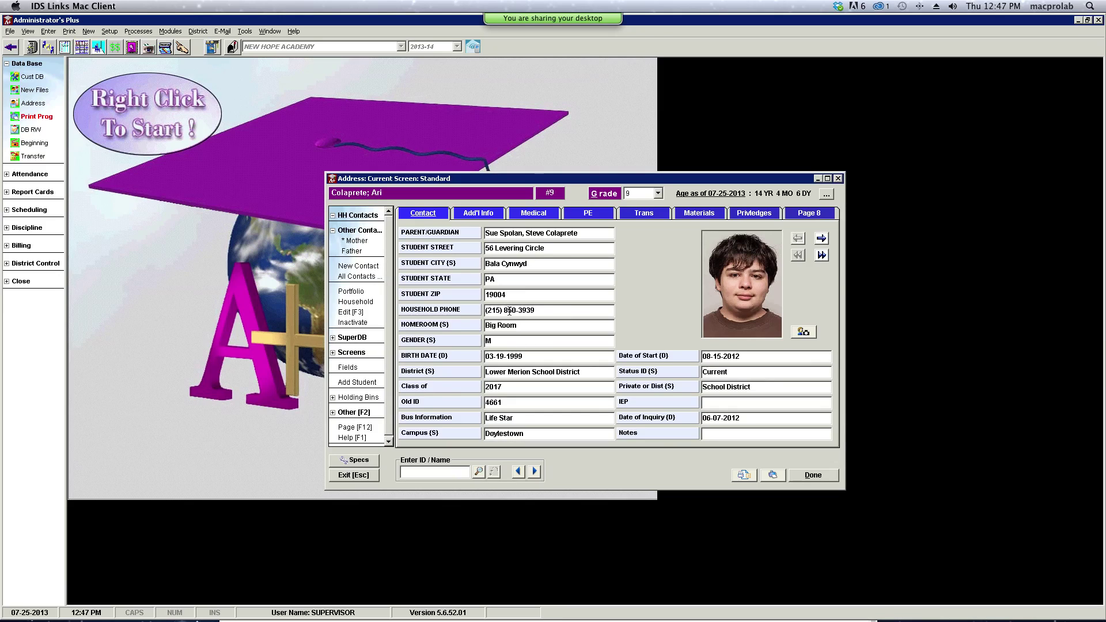
- On the sibling's address record, open the mother's contact in edit mode
left_click(535, 471)
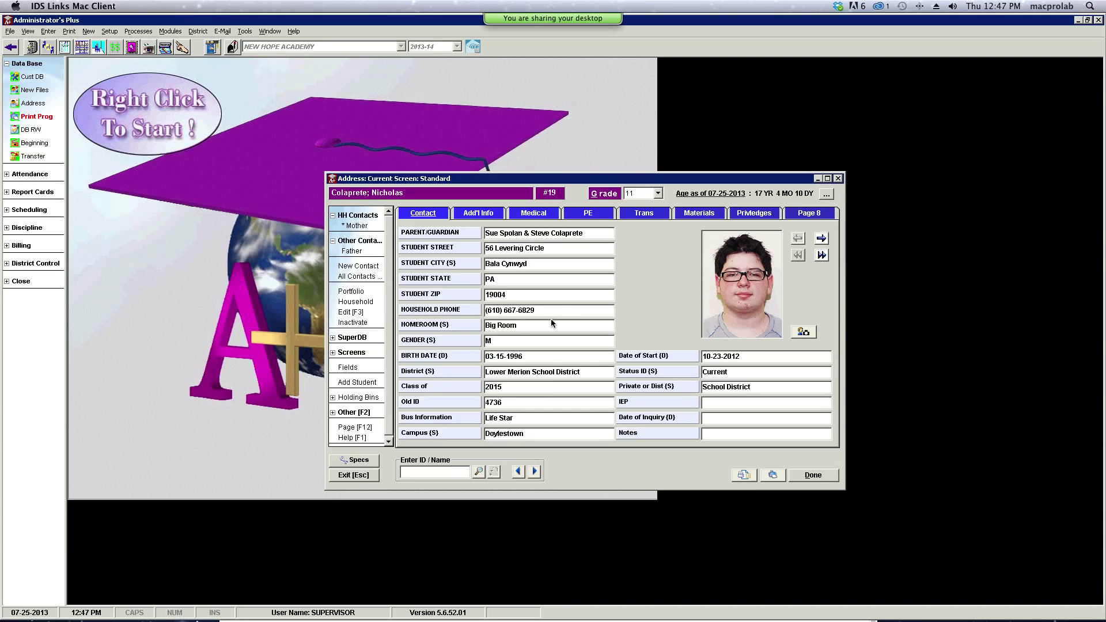
double_click(358, 225)
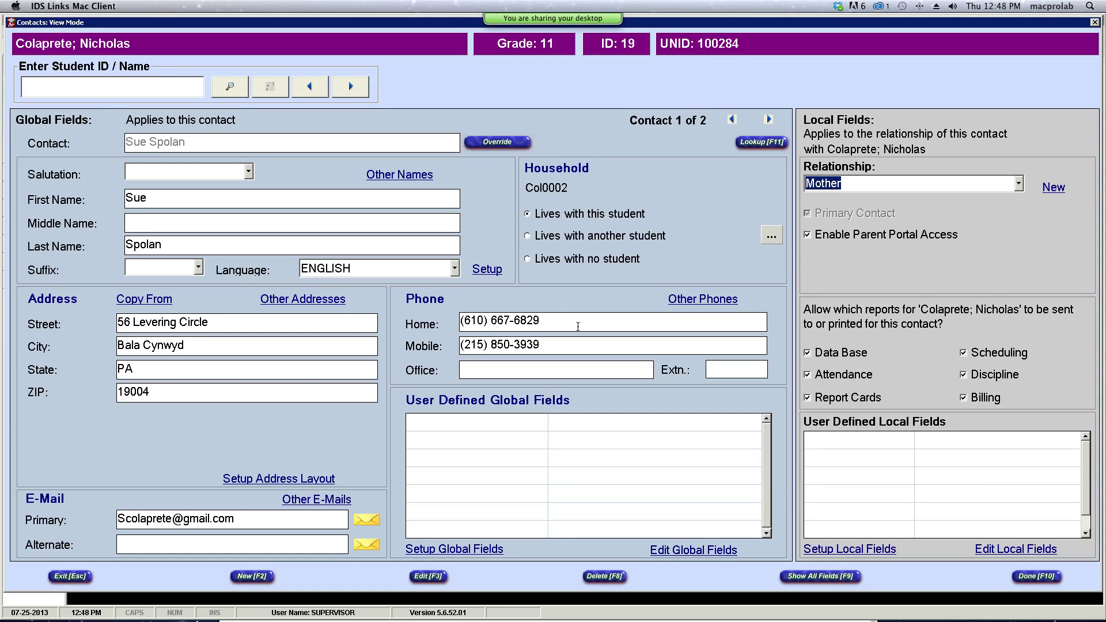
left_click(498, 326)
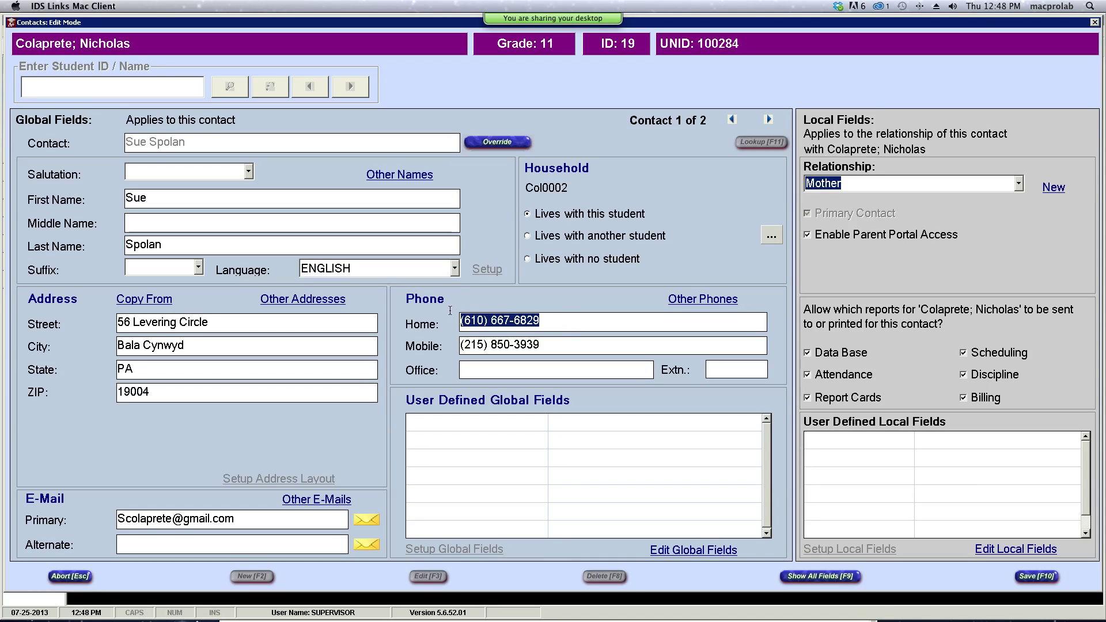
- Copy the mother's home phone number and abort editing without saving
right_click(501, 323)
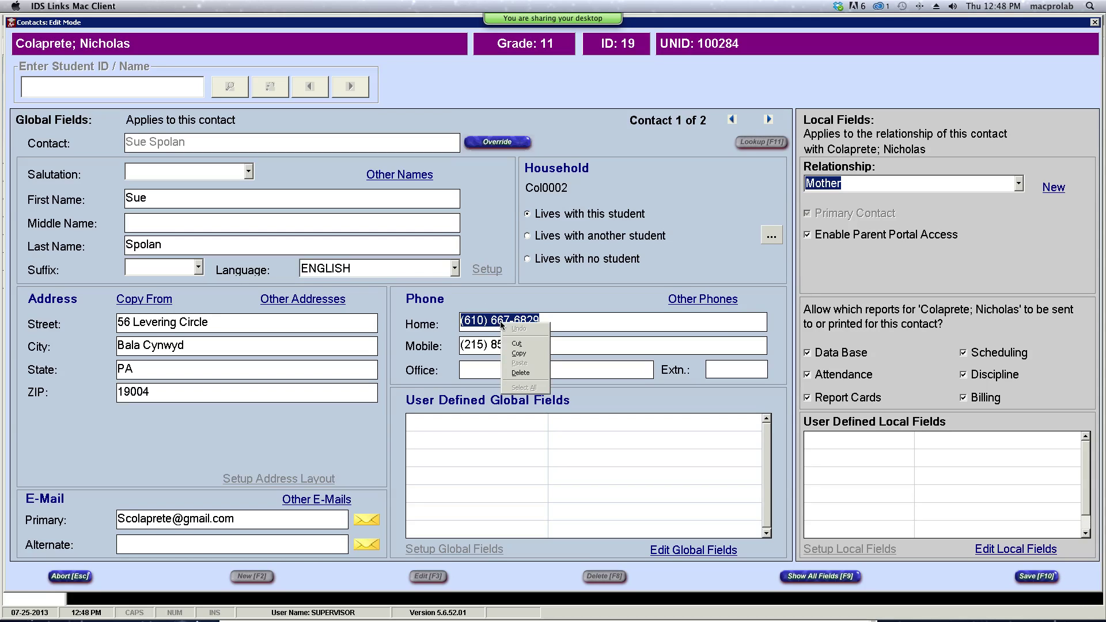
left_click(518, 354)
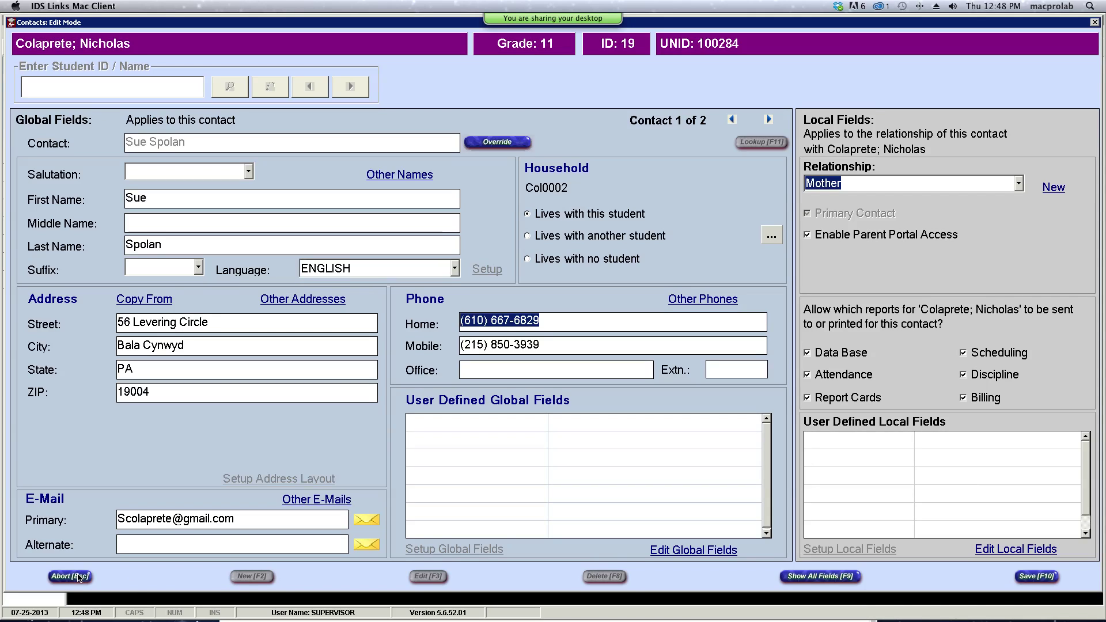
left_click(79, 577)
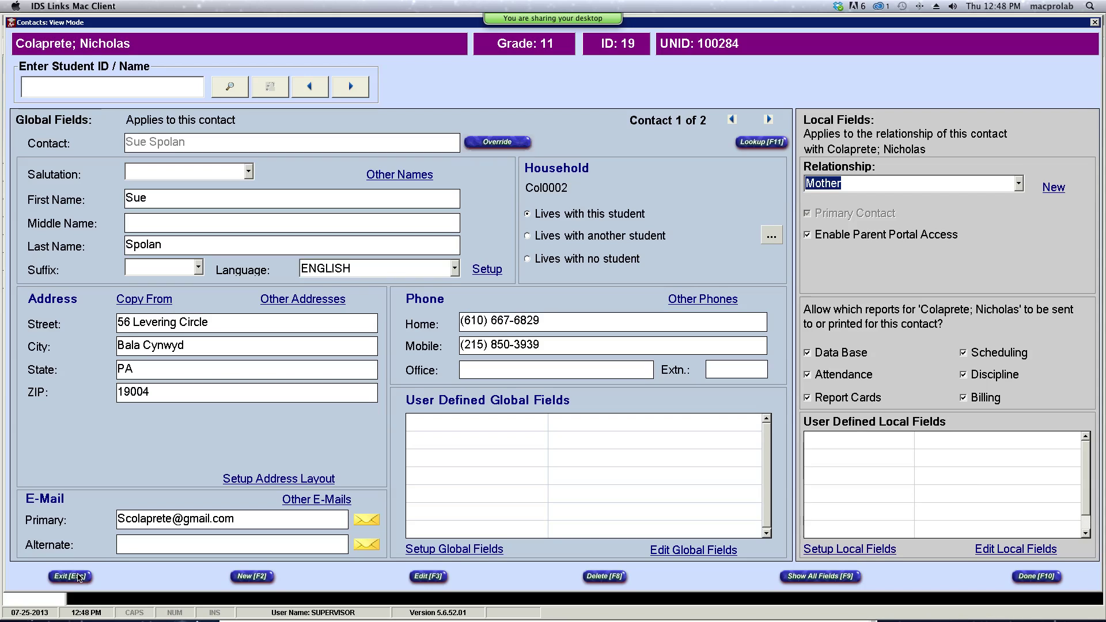
- Back on record #9, replace the household phone with the pasted home phone and accept
left_click(79, 578)
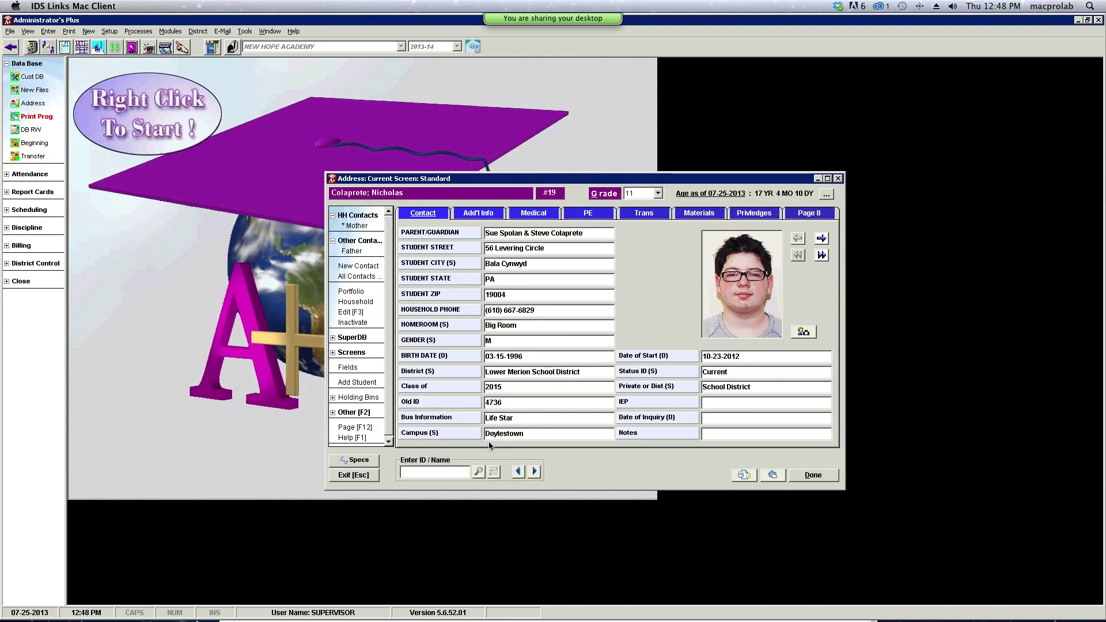
left_click(518, 471)
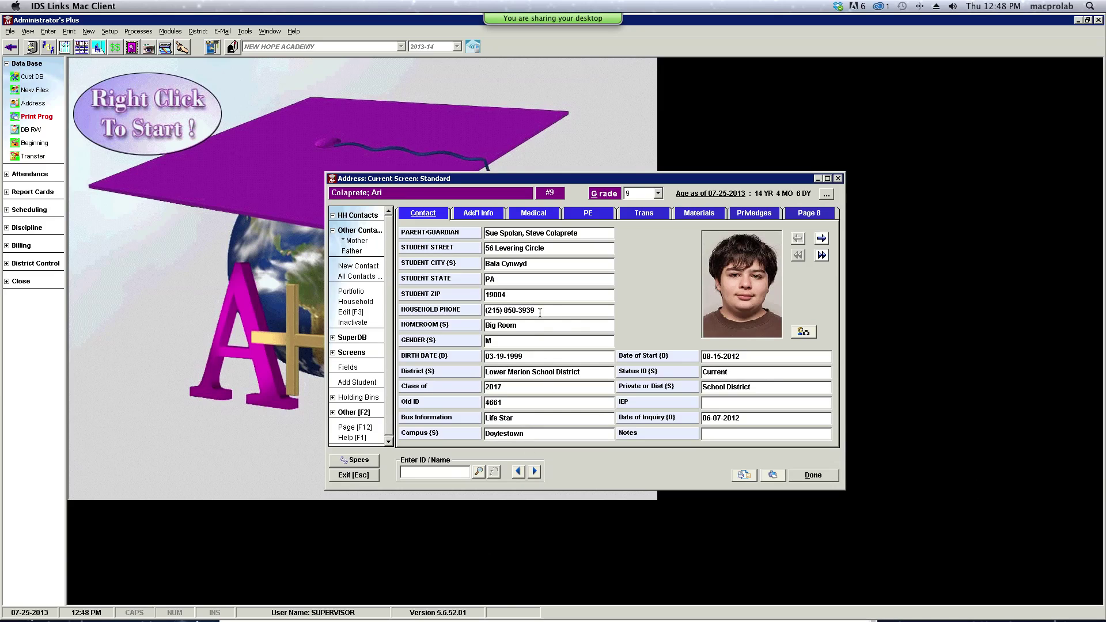
left_click_drag(487, 311, 537, 310)
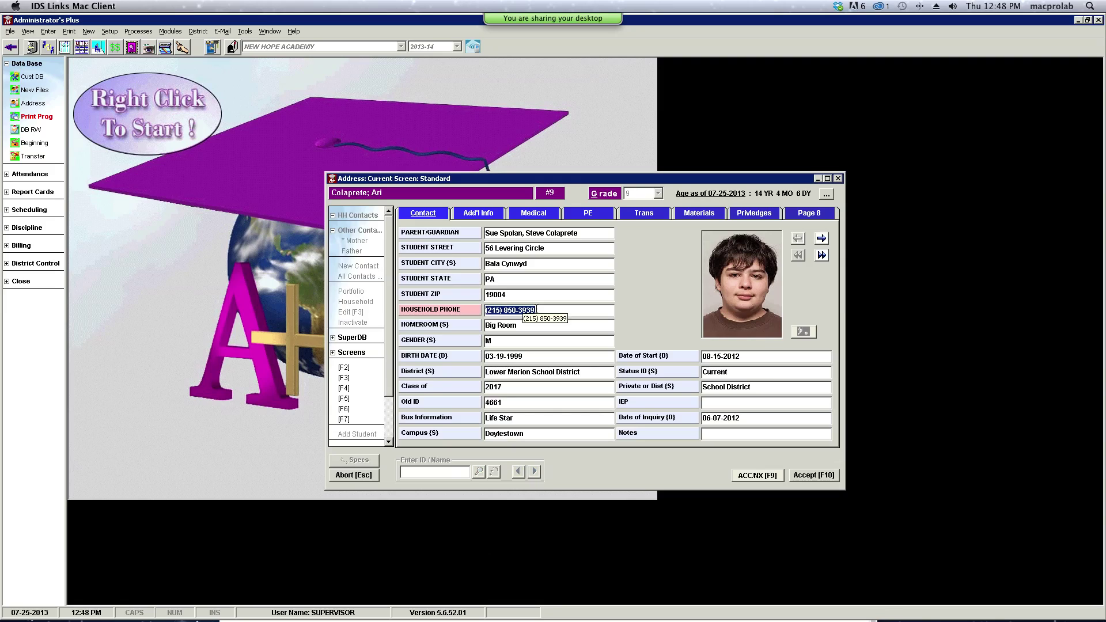
key("ctrl+x")
right_click(514, 309)
left_click(534, 351)
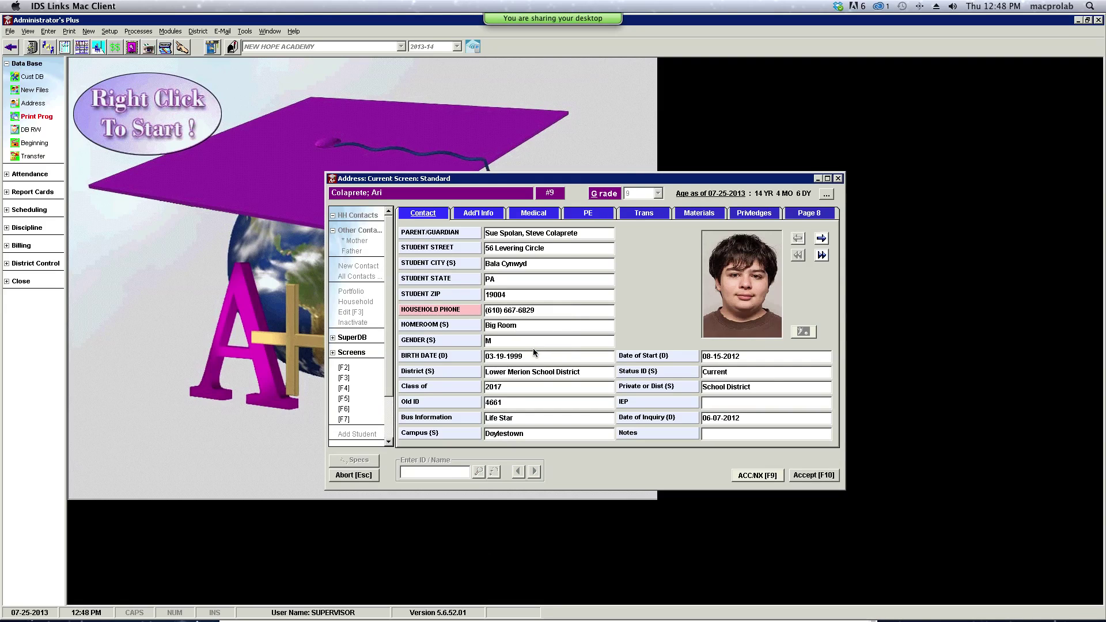
left_click(801, 477)
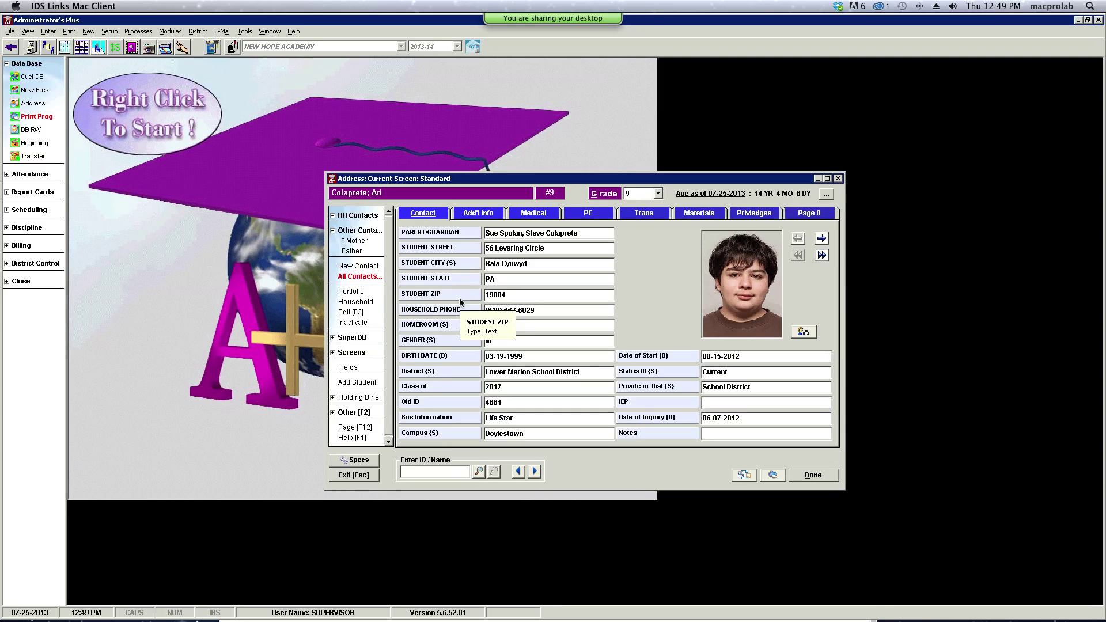
- Mark the mother as 'Lives with this student', save her contact and exit
left_click(365, 241)
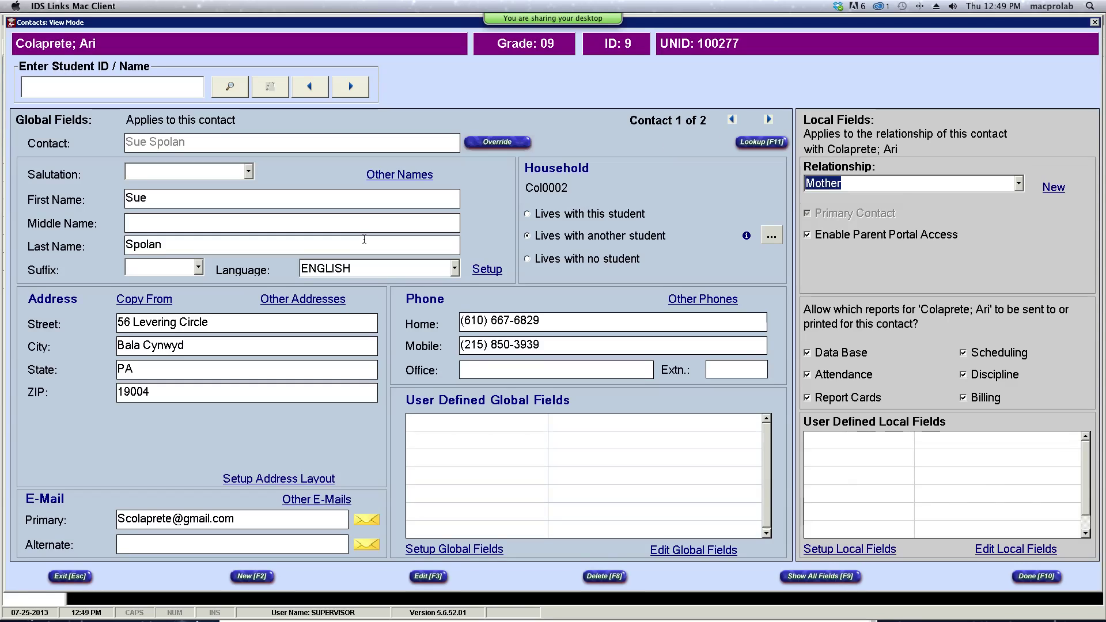
left_click(528, 214)
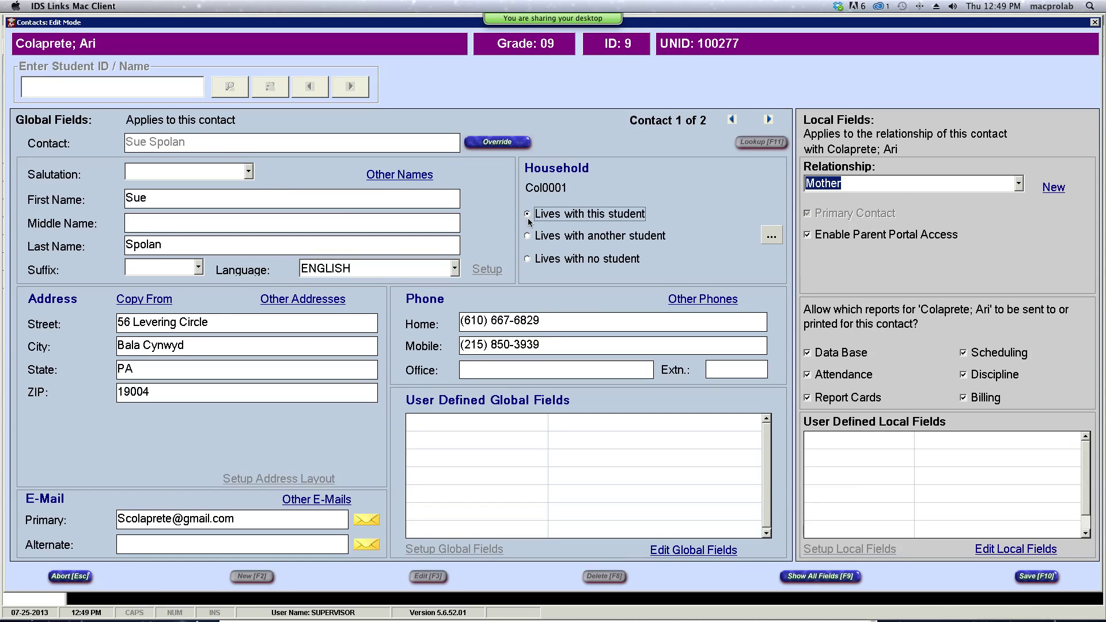
left_click(1047, 578)
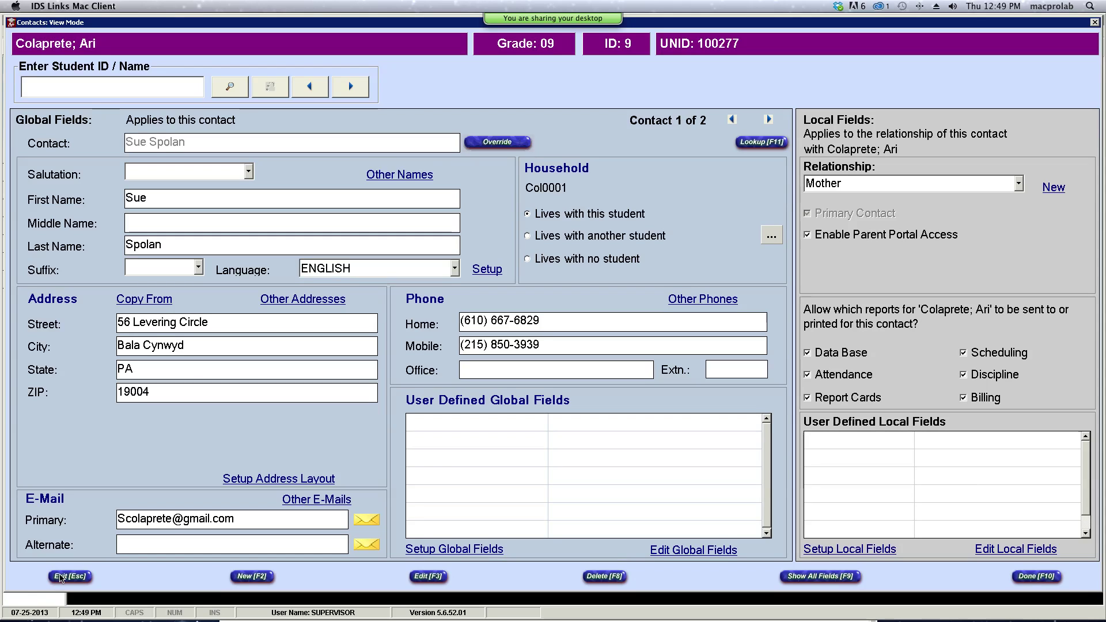
left_click(61, 577)
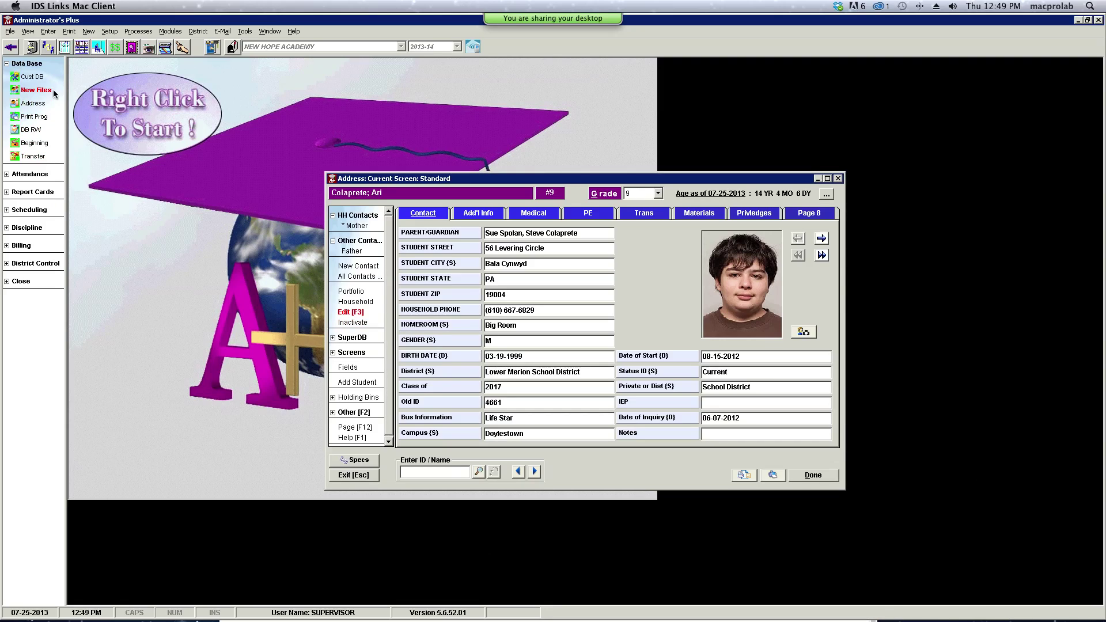
- In New Files, search the student lookup for the name 'col'
left_click(28, 90)
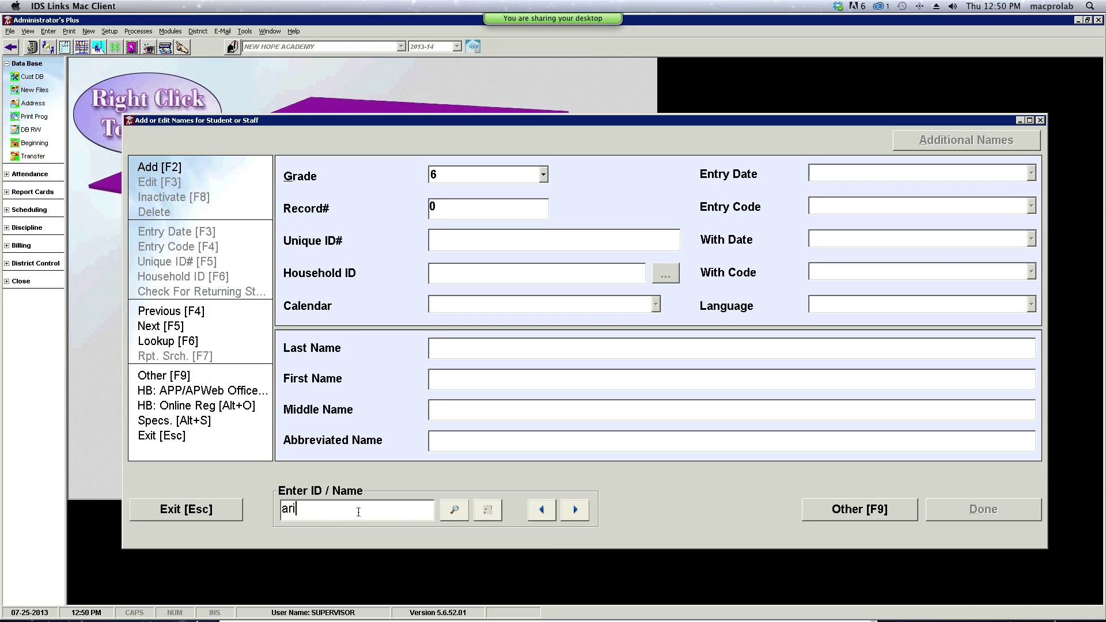
left_click(455, 510)
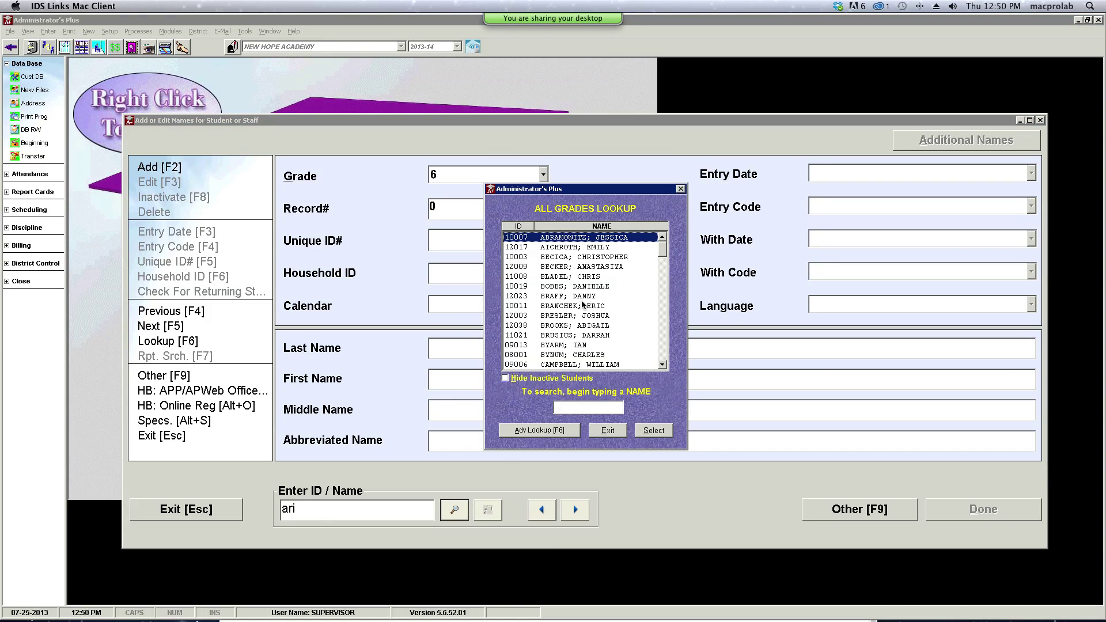
left_click(665, 367)
left_click(665, 367)
left_click(666, 366)
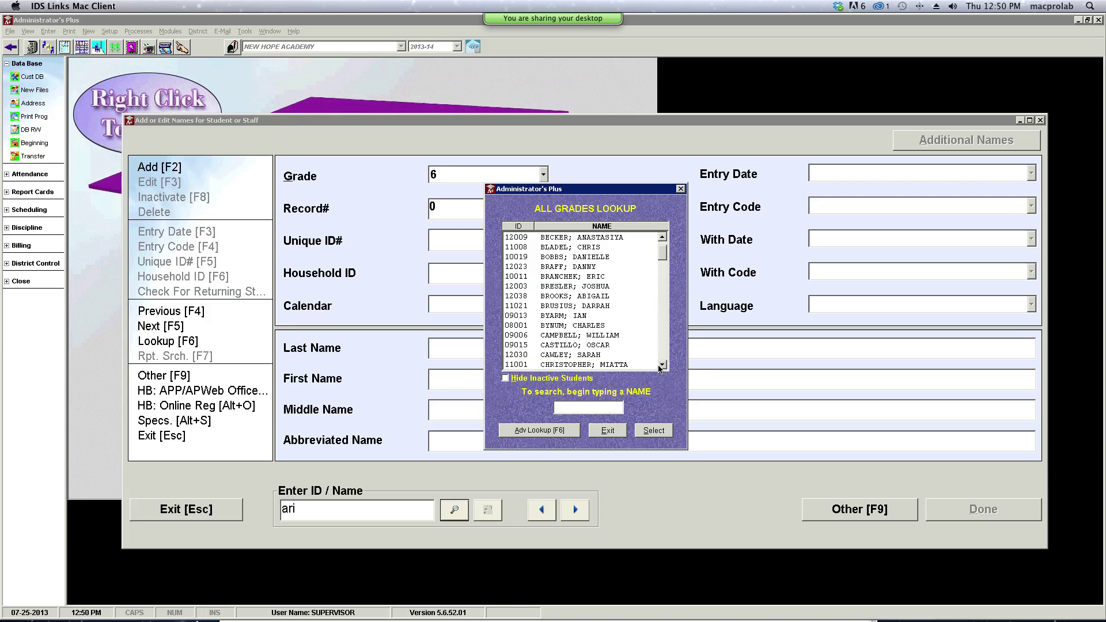
key("Return")
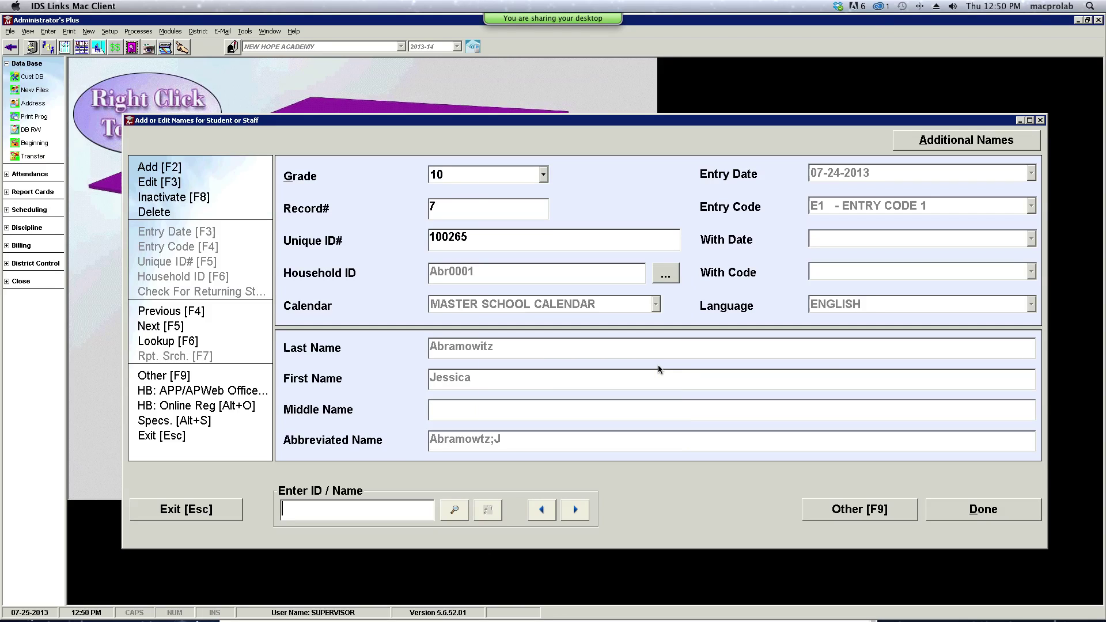
type("col")
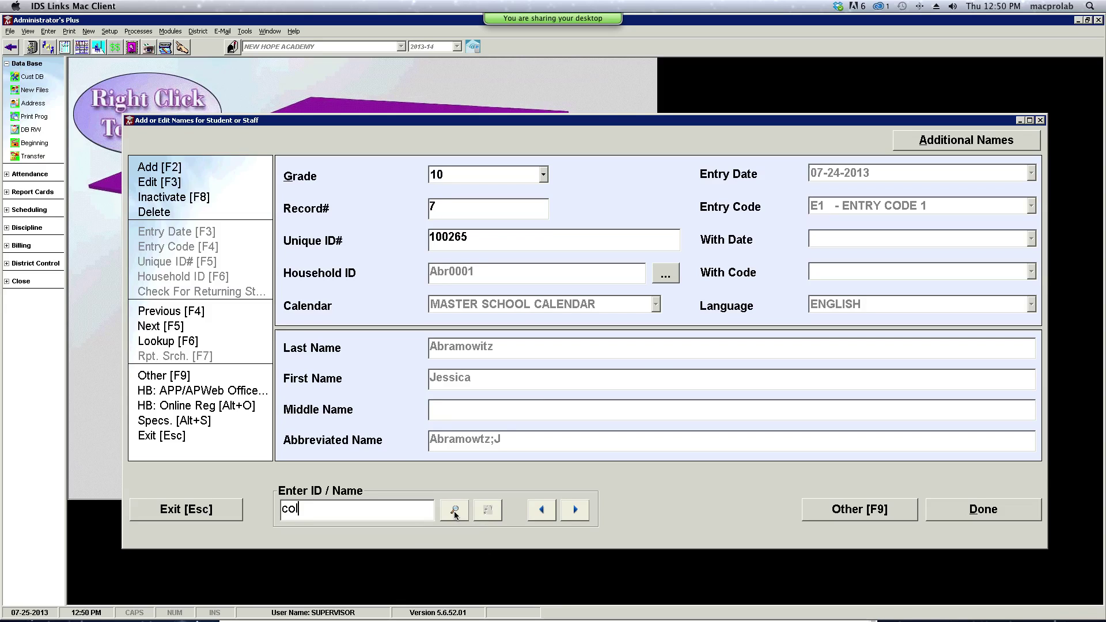
left_click(454, 511)
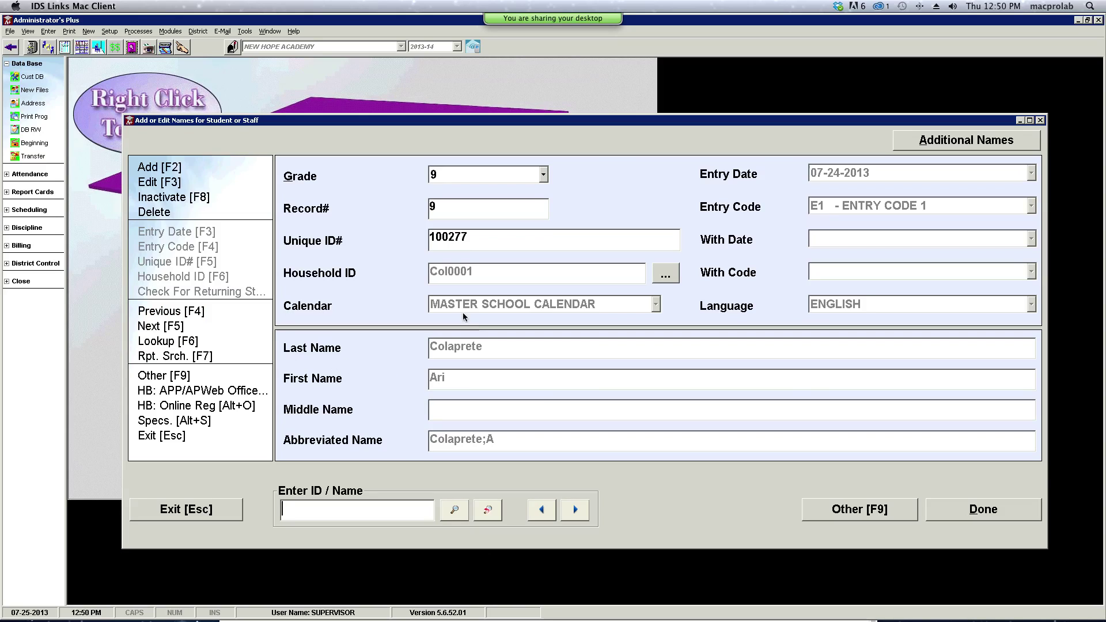
- Set the grade 9 student's Household ID to the older sibling's household and accept
left_click(670, 275)
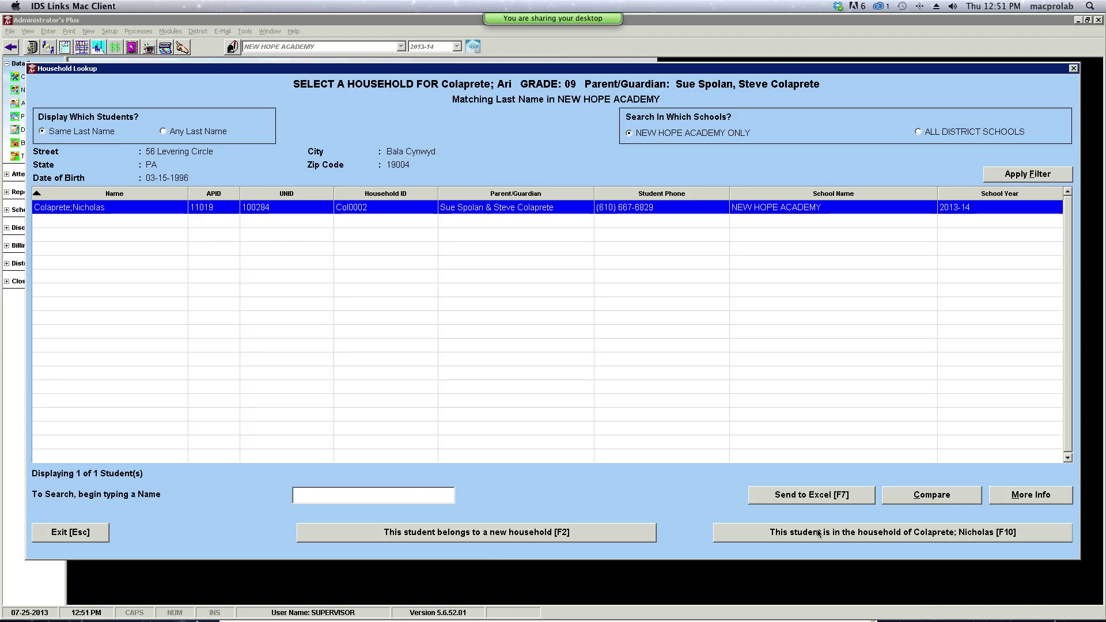
left_click(894, 535)
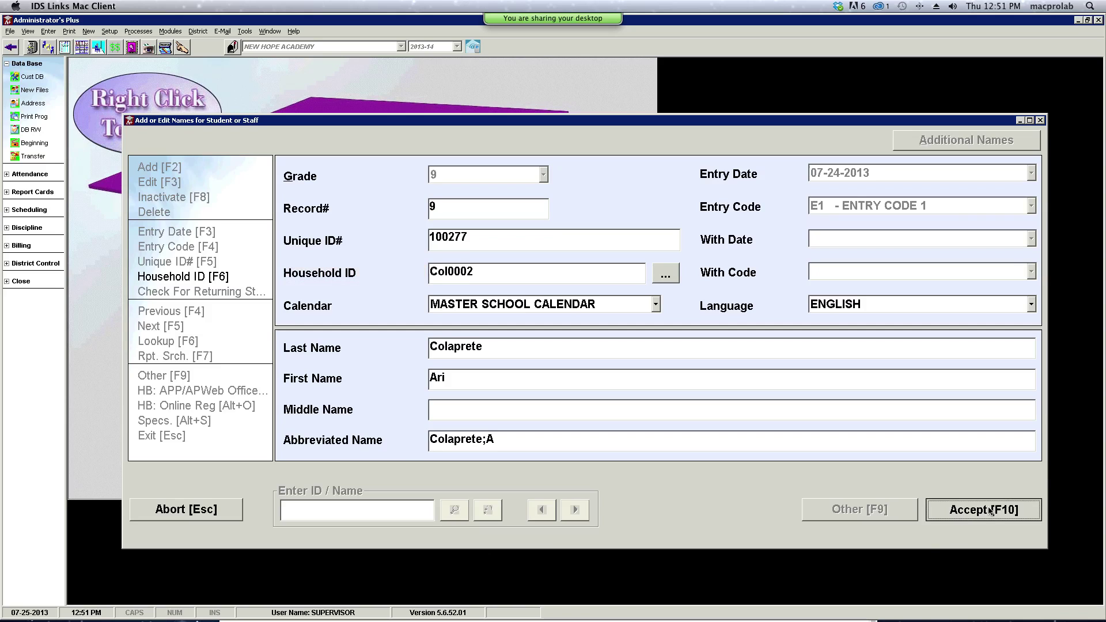
left_click(970, 514)
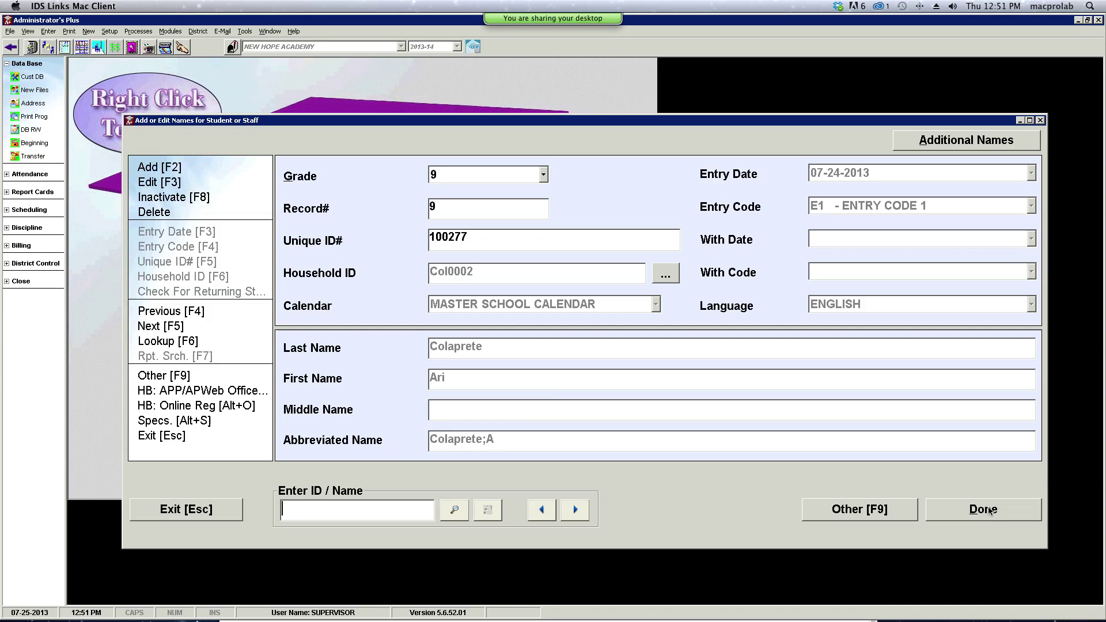
left_click(997, 510)
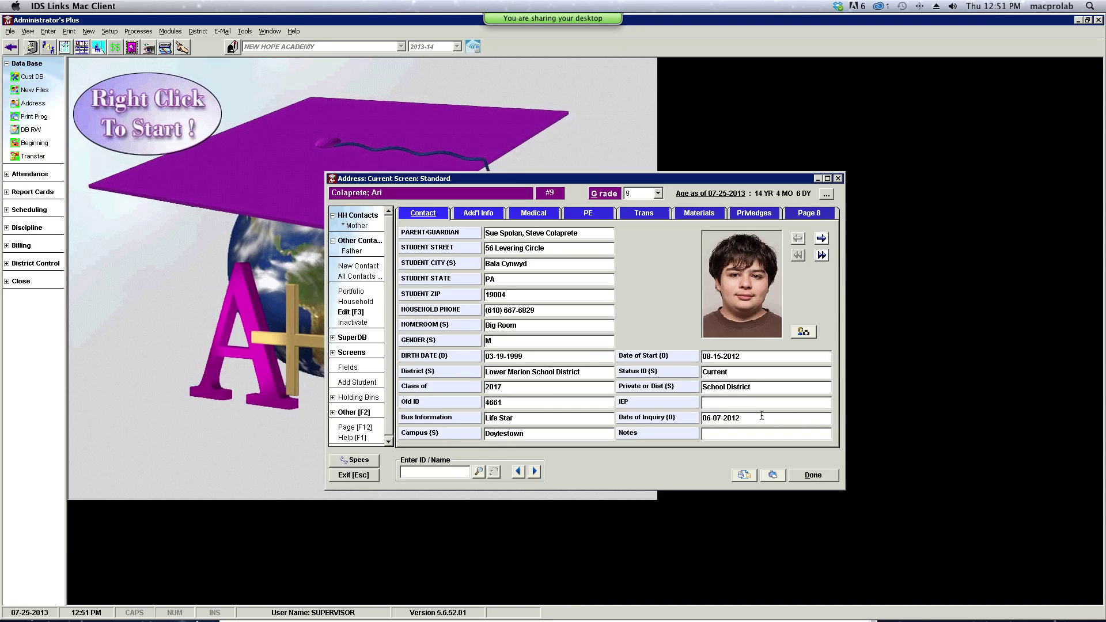
left_click(363, 297)
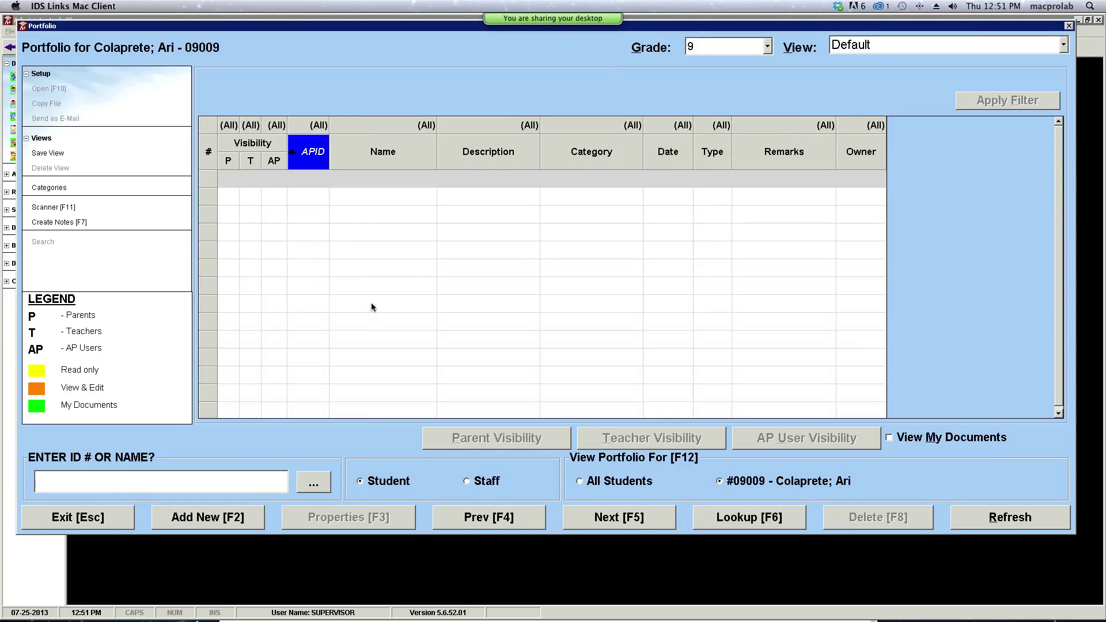
left_click(111, 520)
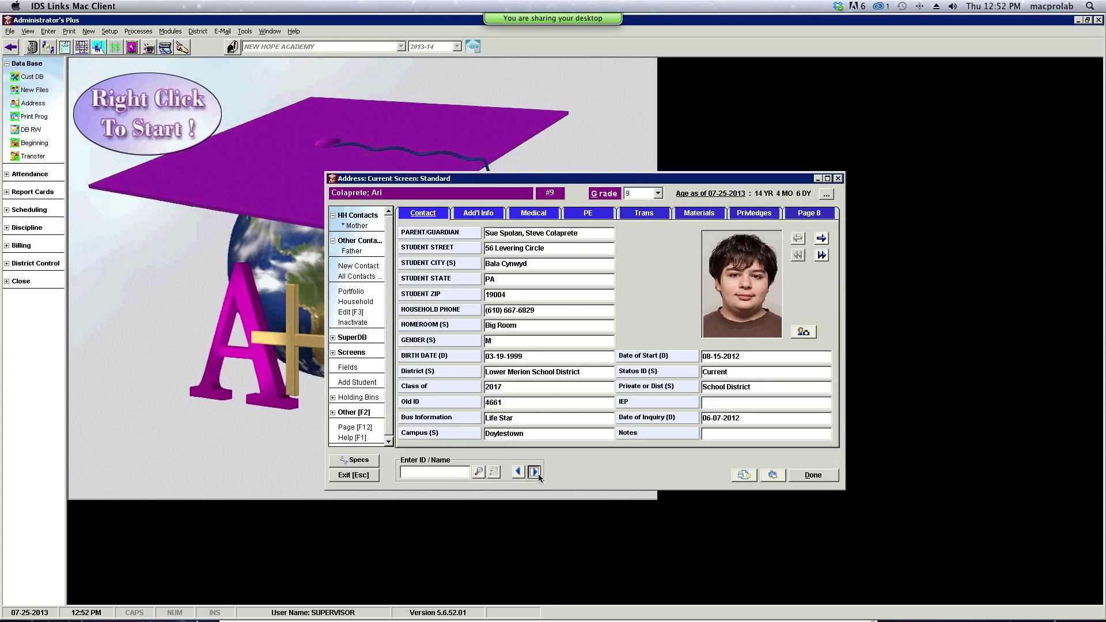
left_click(536, 472)
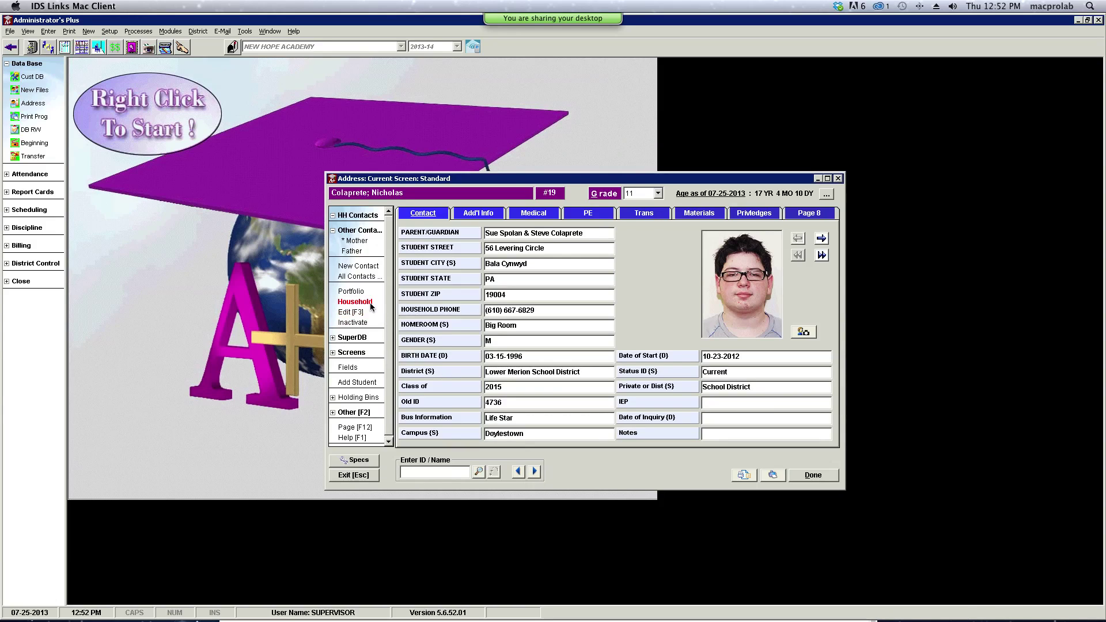
left_click(371, 304)
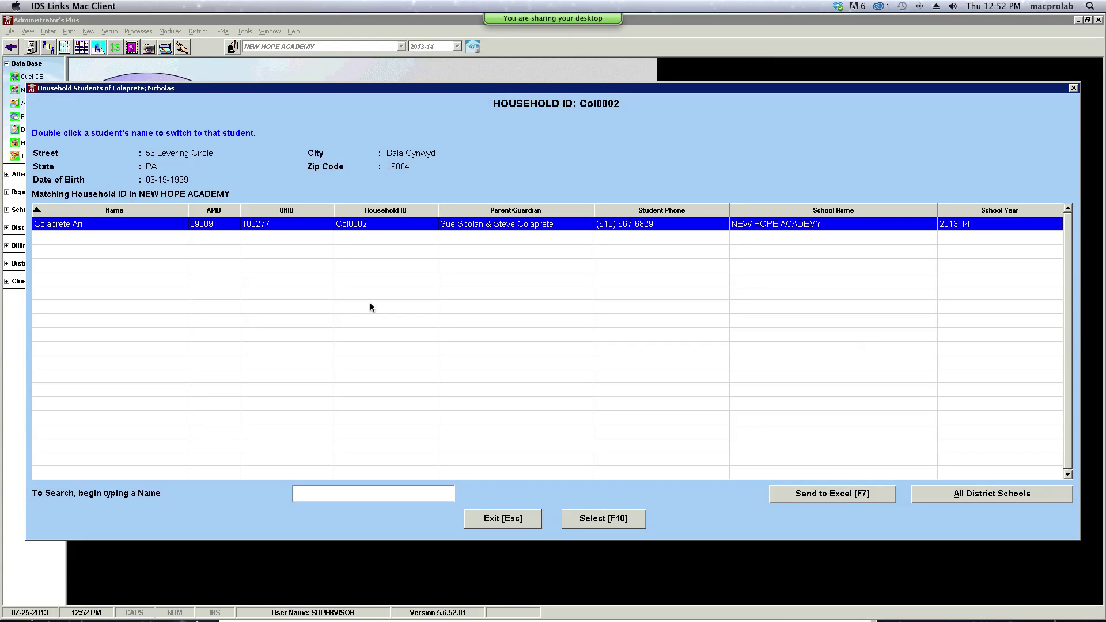
left_click(496, 518)
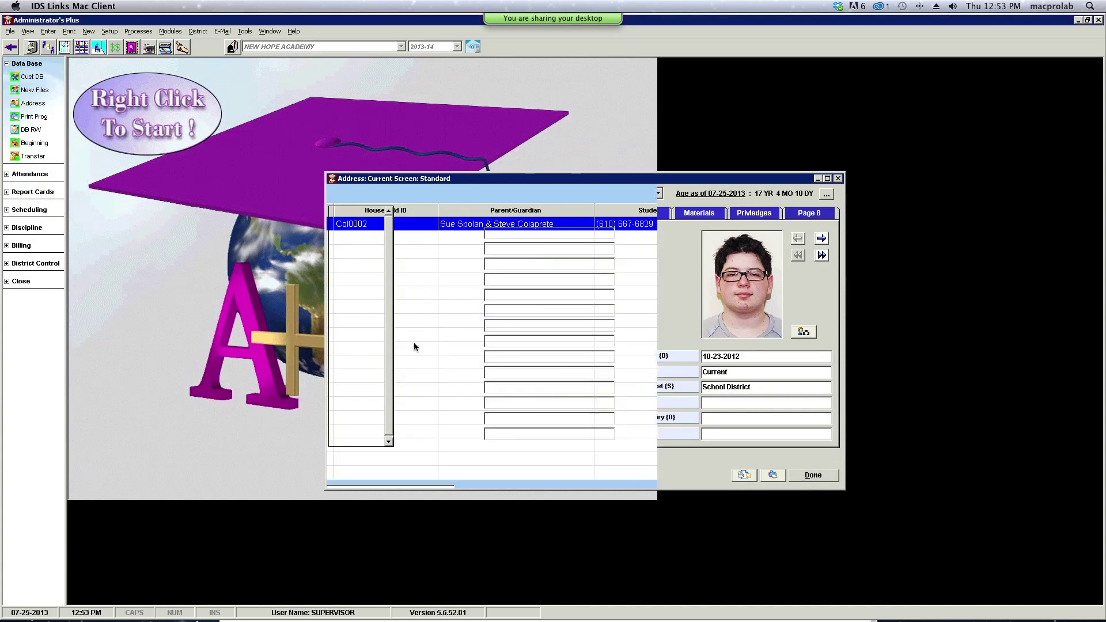
left_click(518, 471)
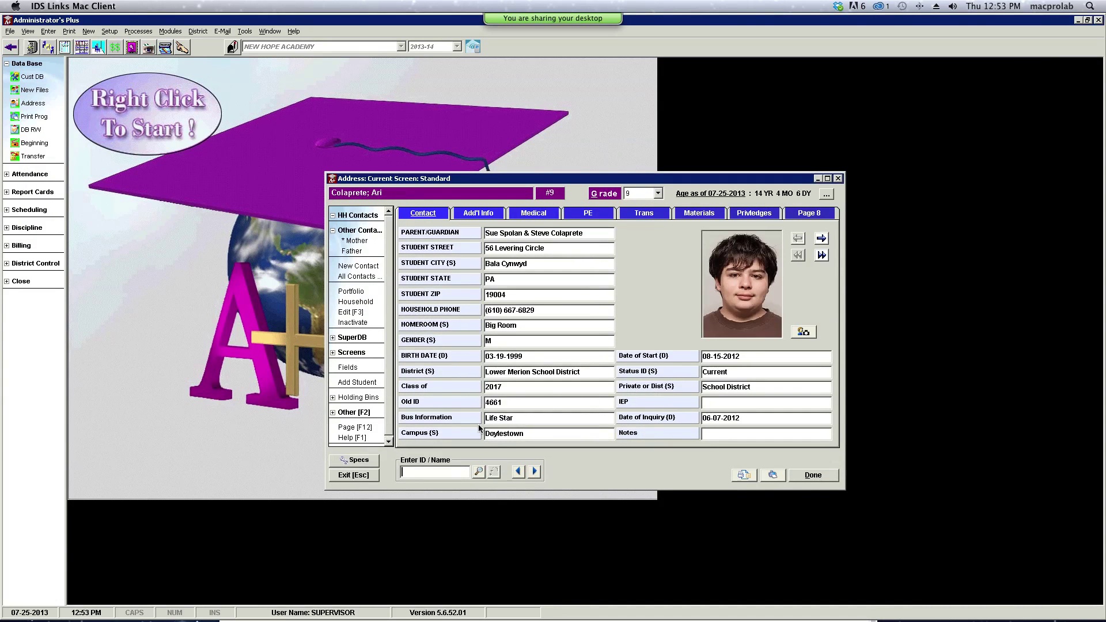
left_click(361, 302)
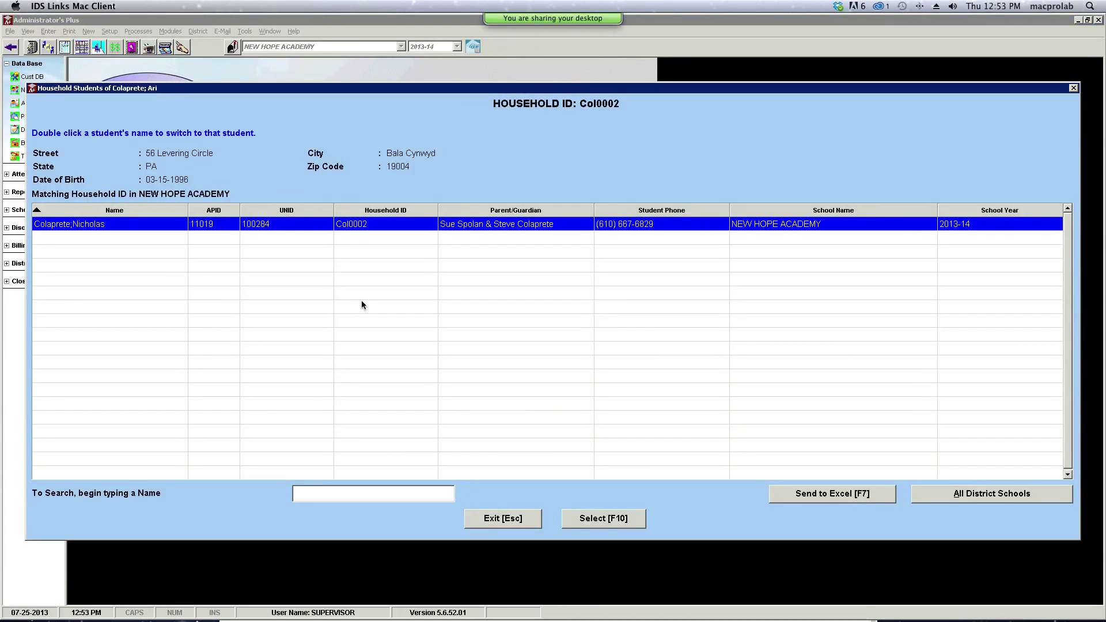
left_click(515, 525)
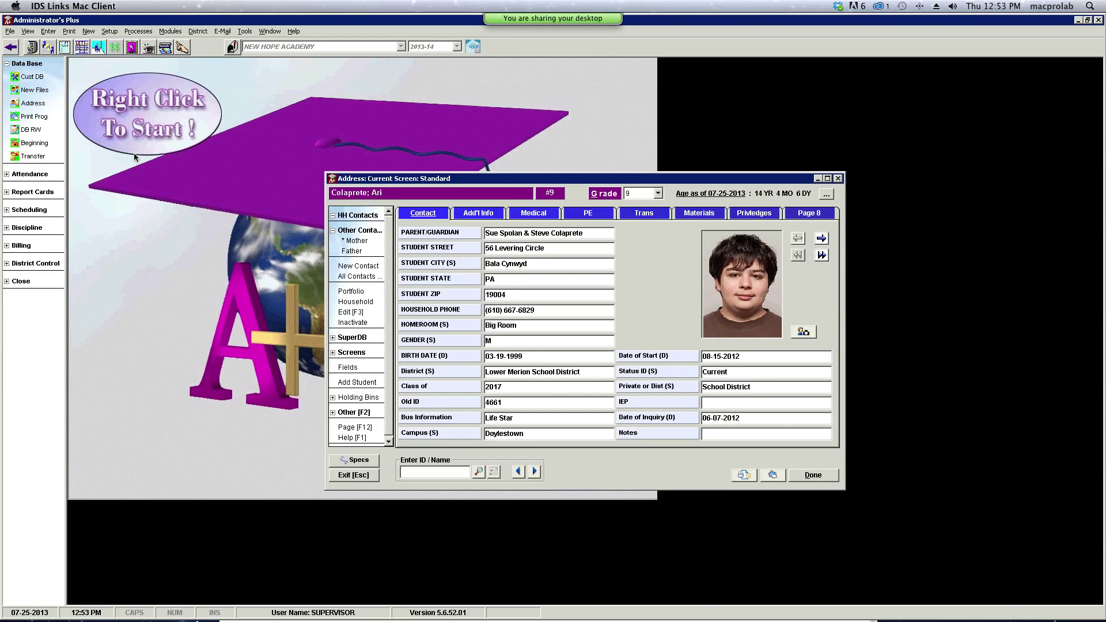
left_click(32, 130)
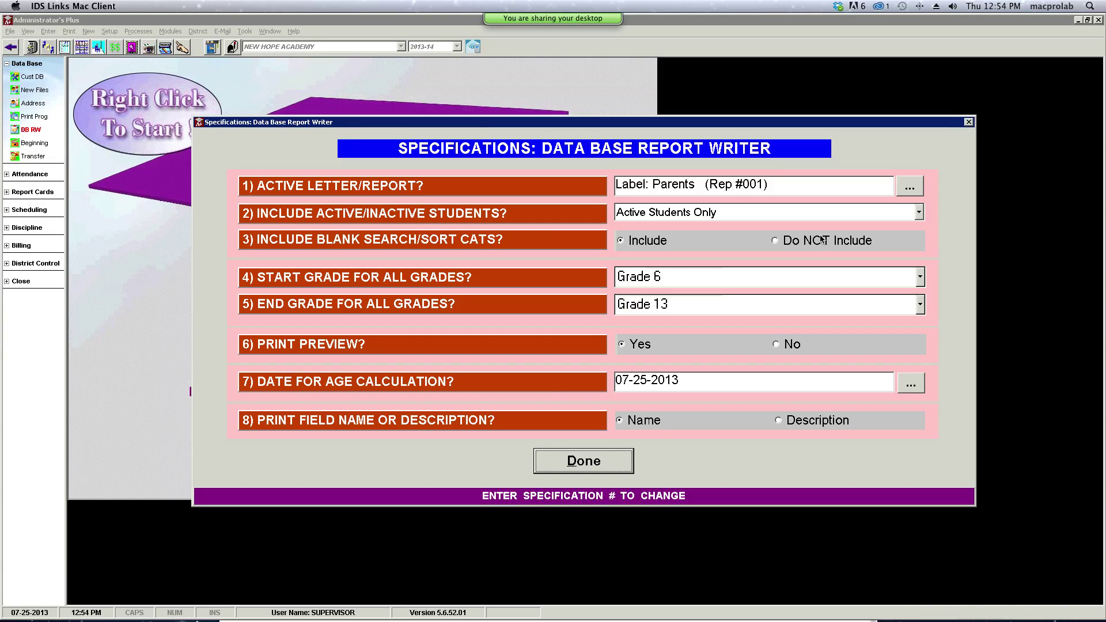
- Keep field 2 at 'Active Students Only' and bring up the Active Letter/Report list
left_click(919, 215)
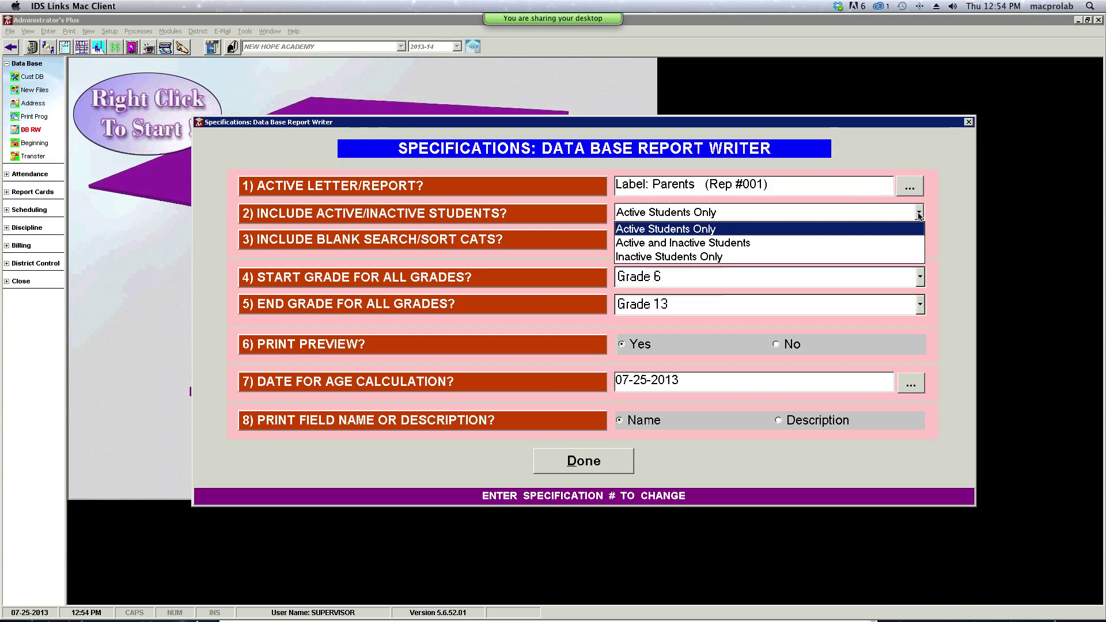
left_click(950, 212)
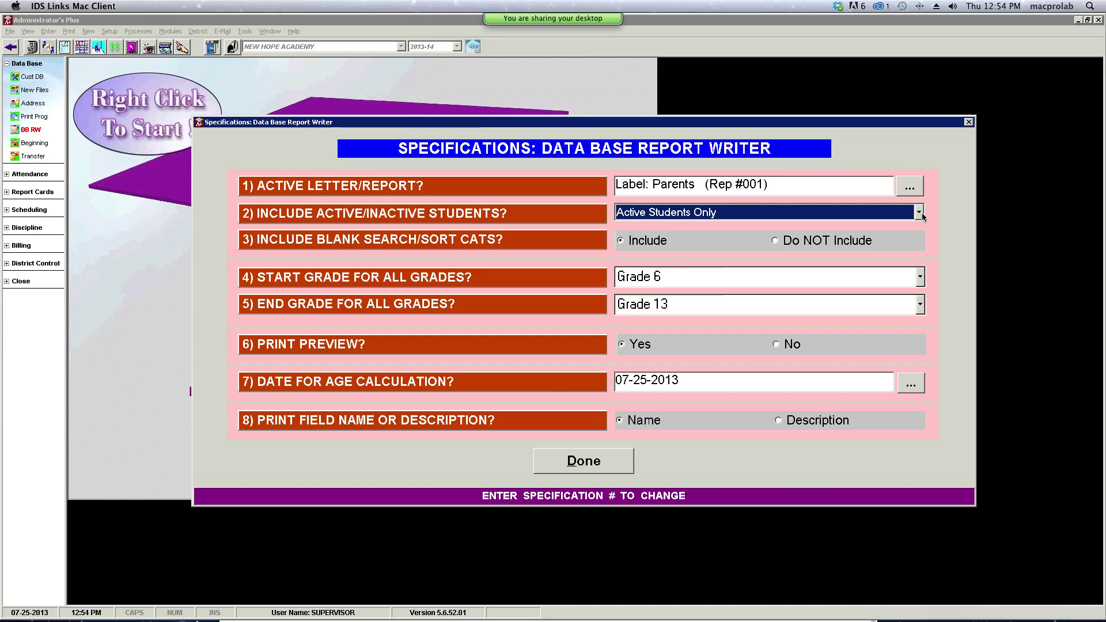
left_click(910, 189)
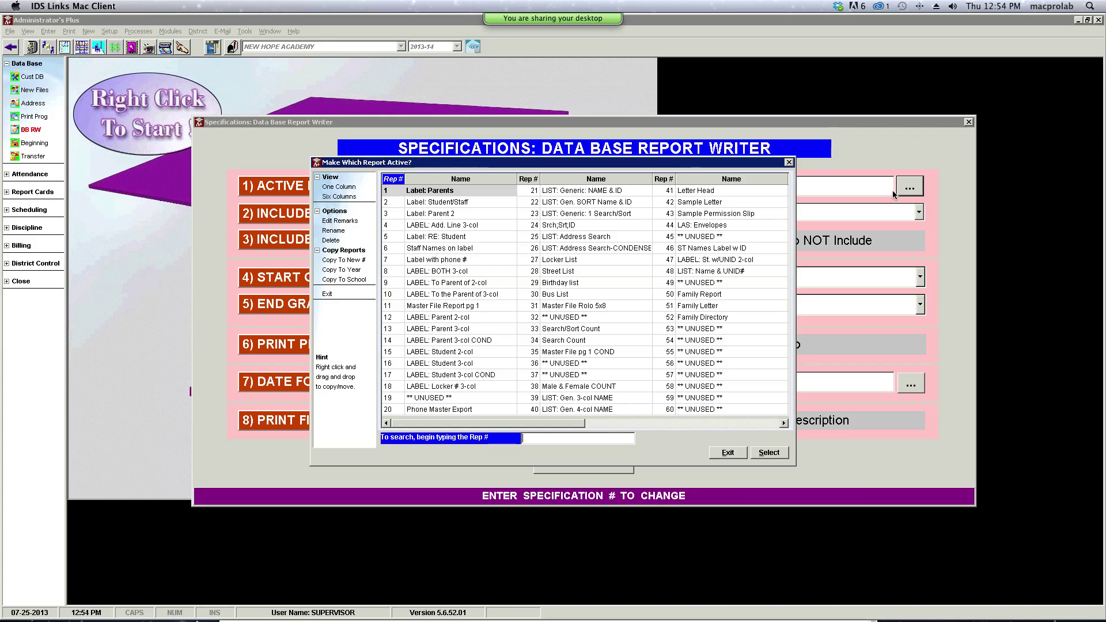
- Select report 13, LABEL: Parent 3-col, and confirm the specifications with Done
left_click(448, 329)
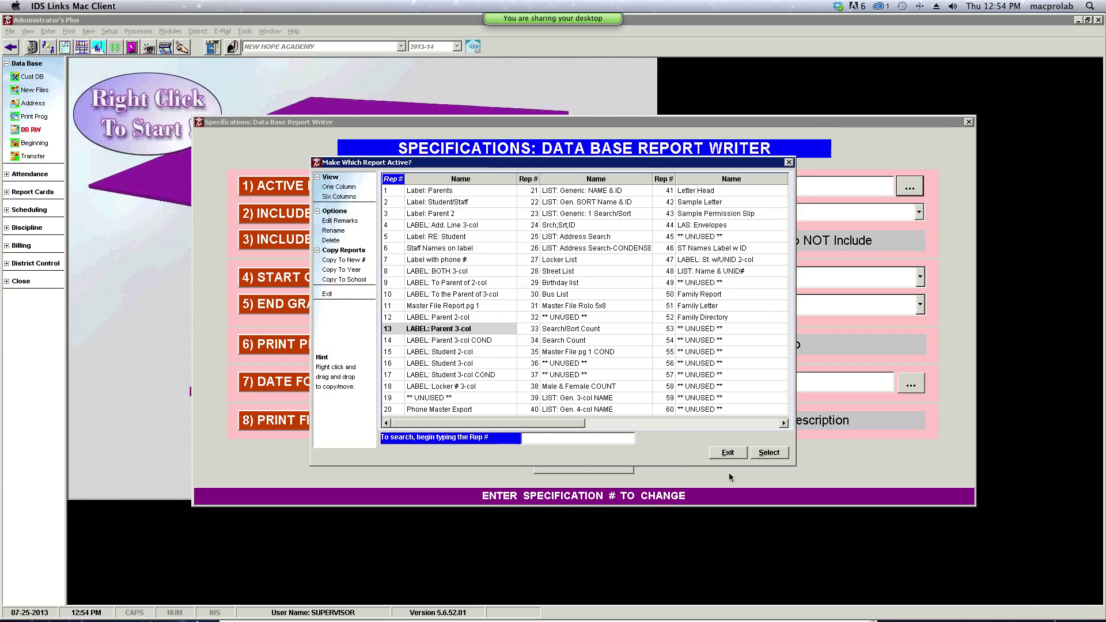
left_click(772, 453)
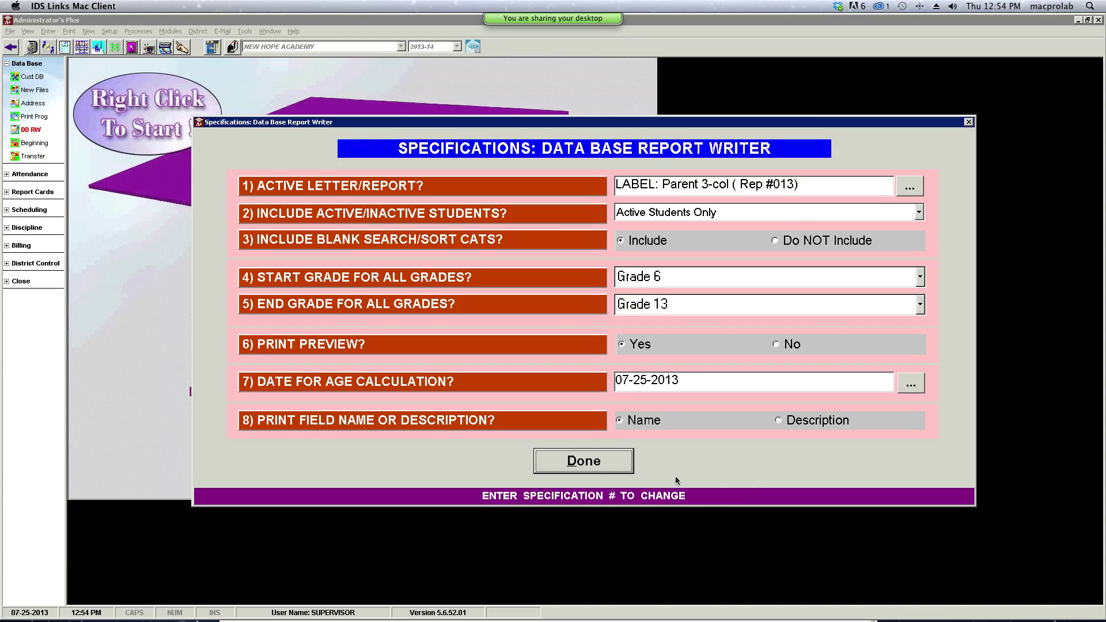
left_click(623, 471)
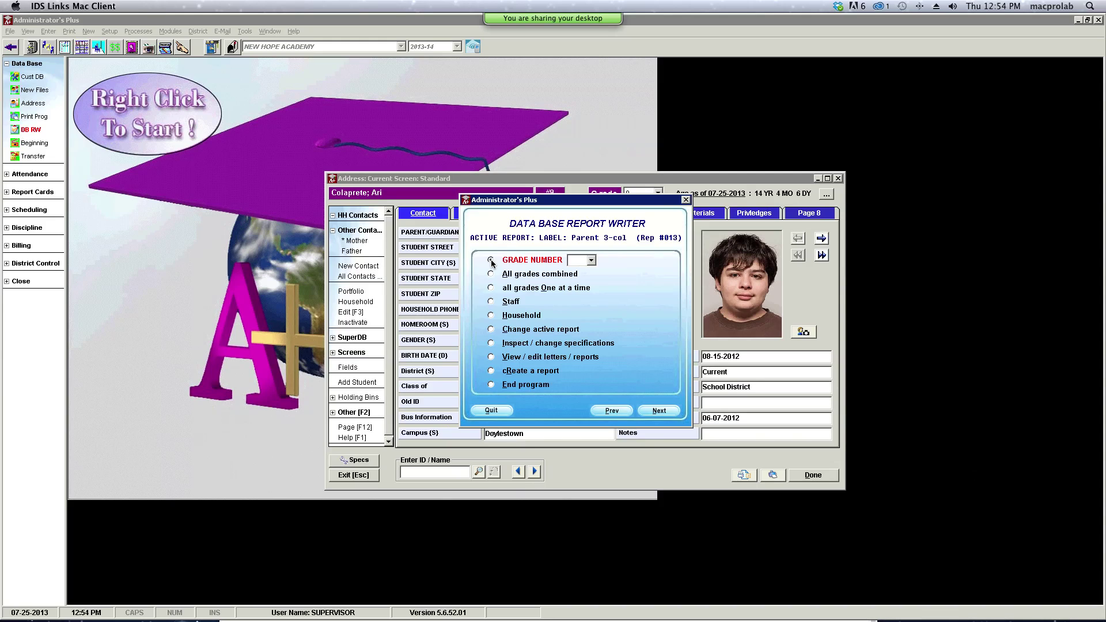
left_click(491, 274)
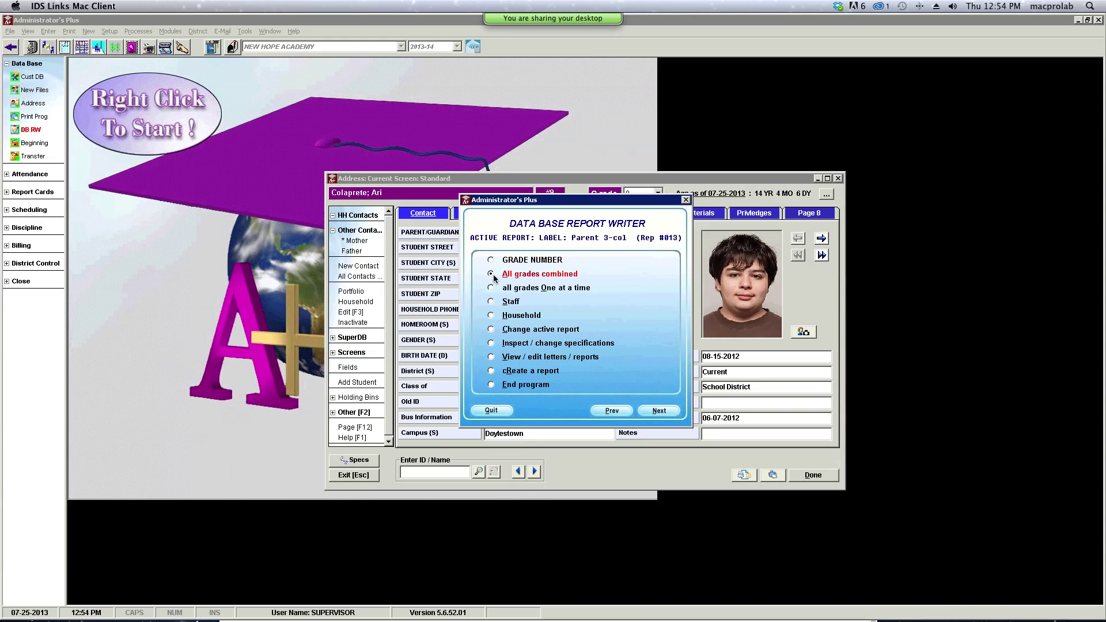
left_click(658, 412)
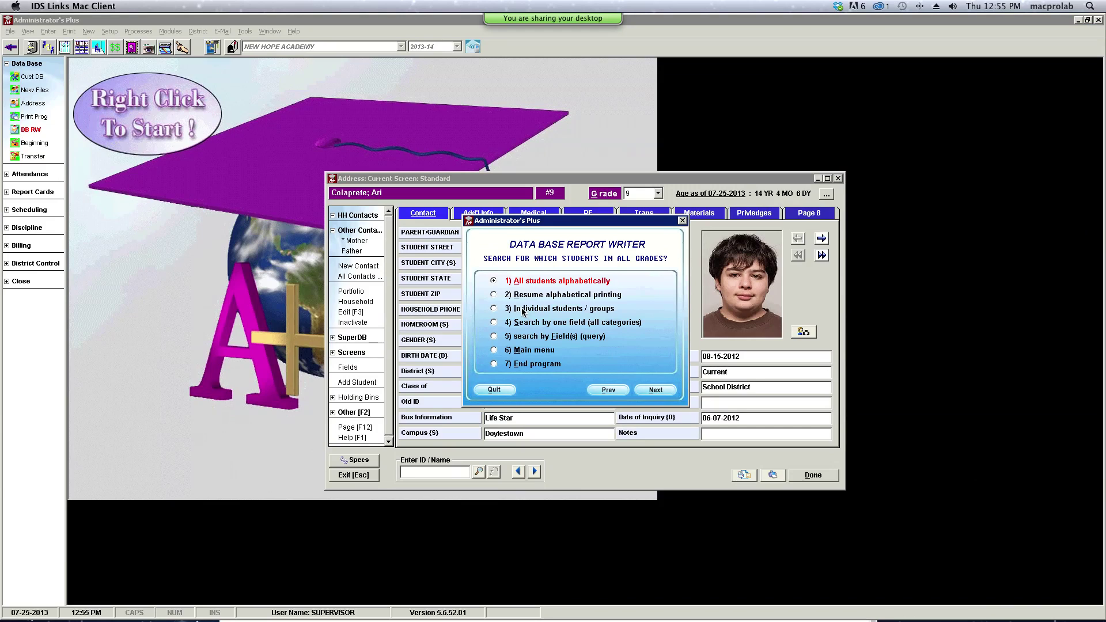
left_click(667, 391)
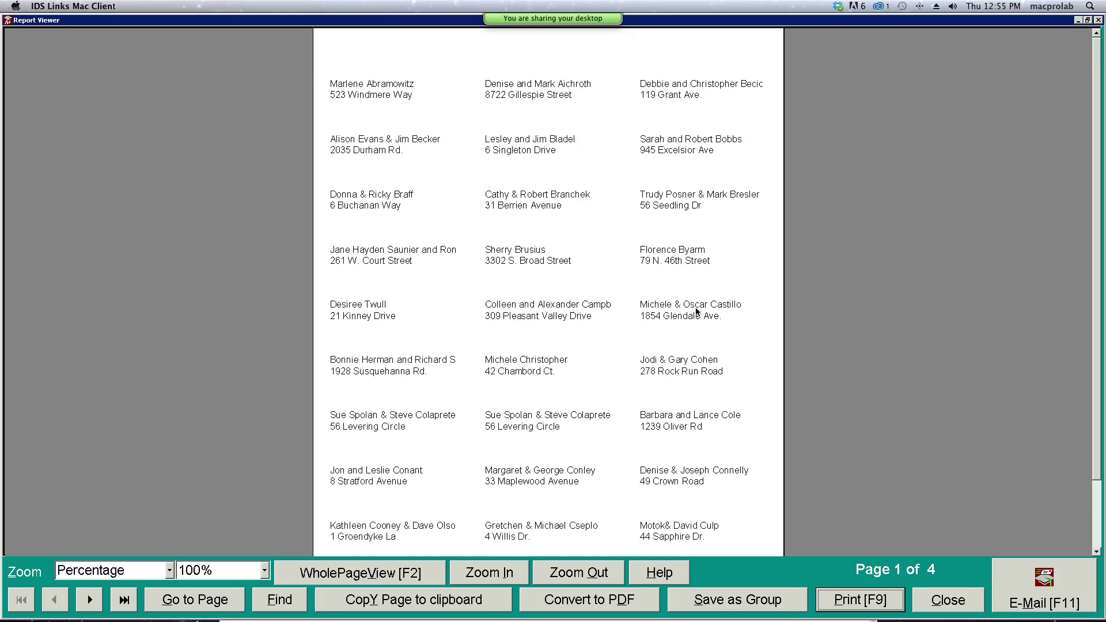
left_click(938, 603)
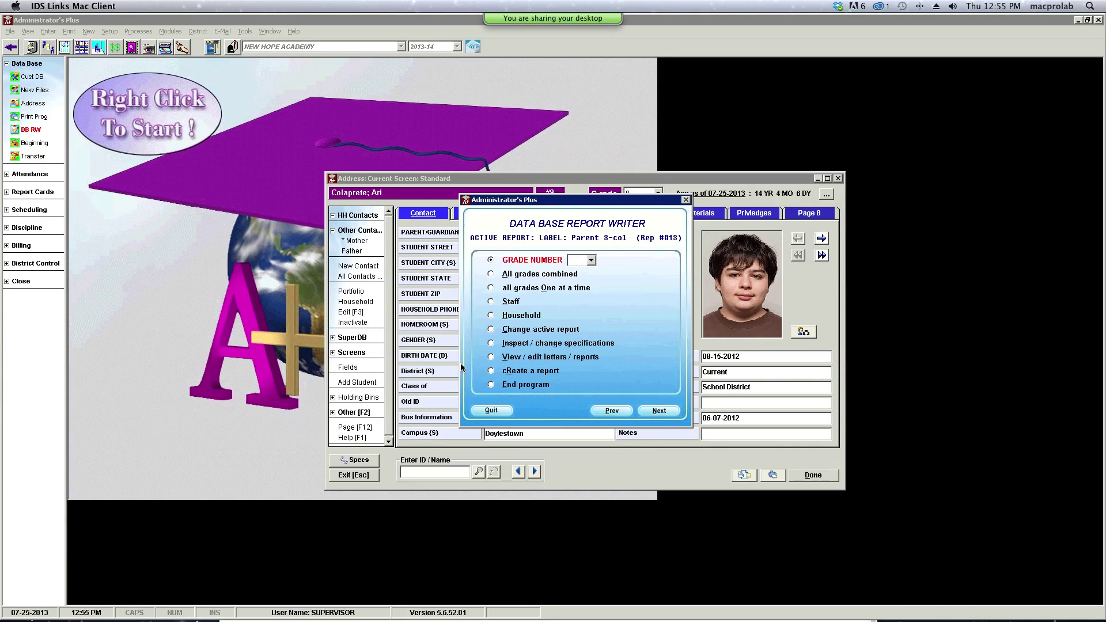
- Choose 'View / edit letters / reports' and pick report 13 from the Reports/Letters list
left_click(492, 357)
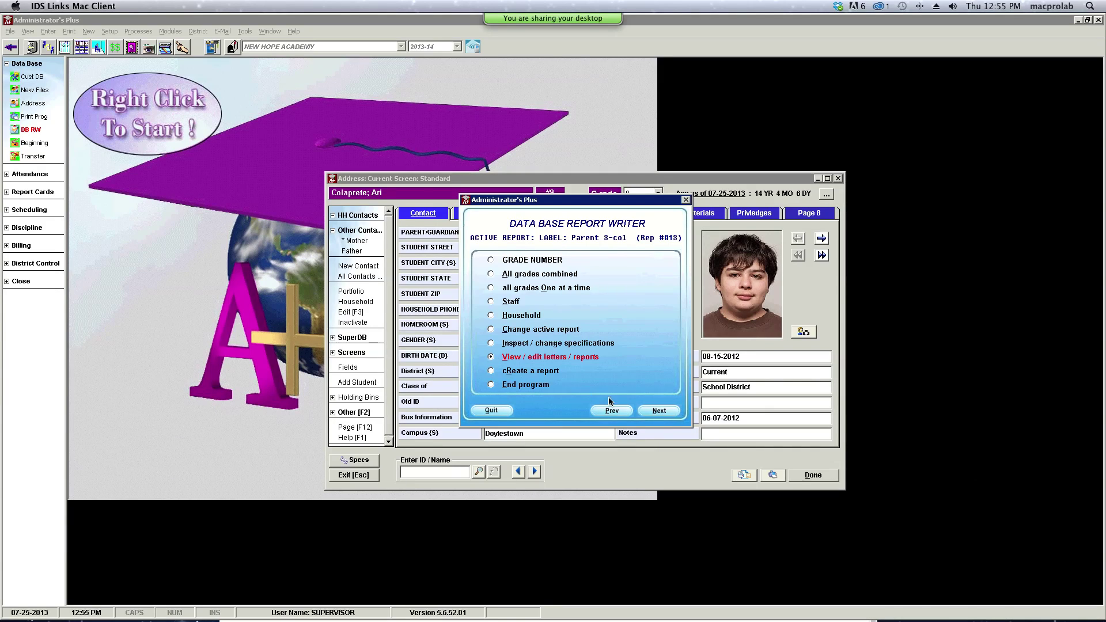
left_click(657, 410)
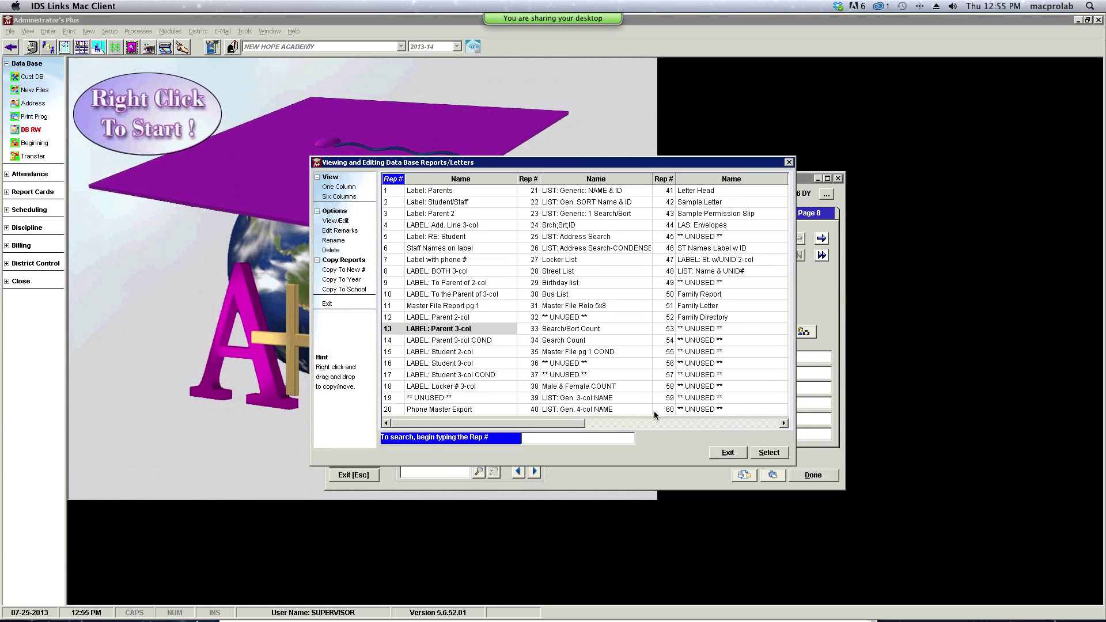
left_click(770, 453)
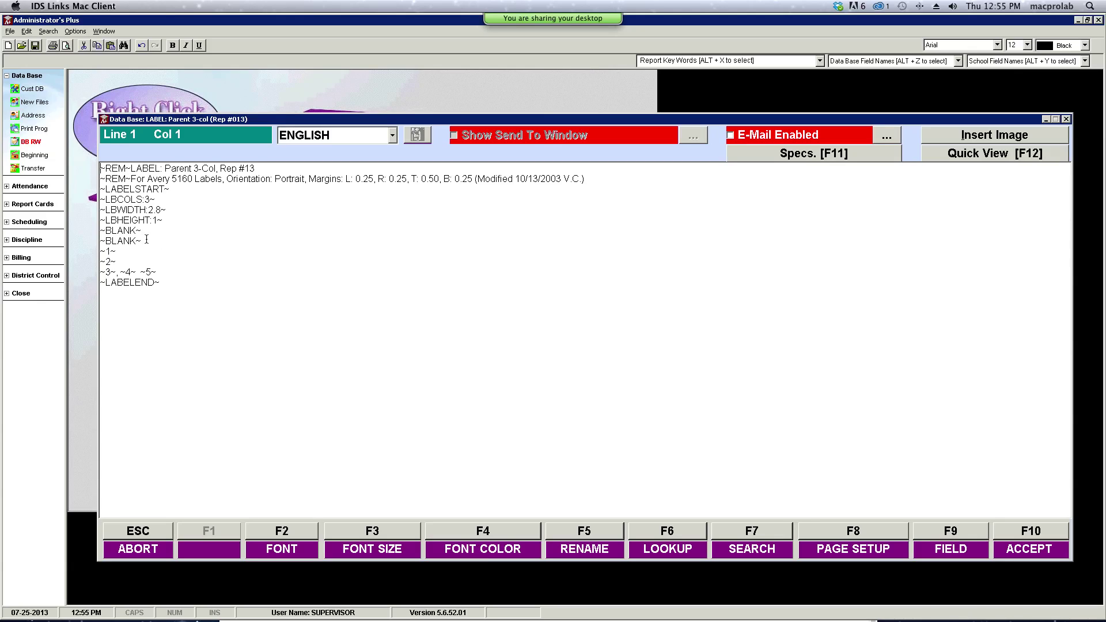
- Delete the second ~BLANK~ line from the template and launch Quick View [F12]
left_click_drag(146, 241, 101, 242)
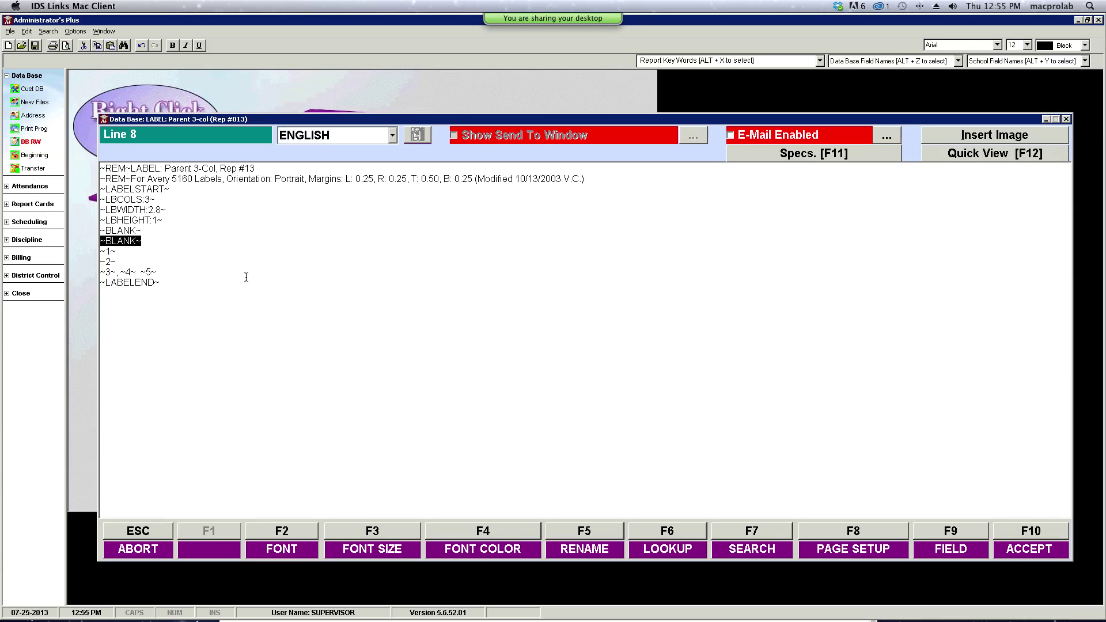
key("Delete")
key("BackSpace")
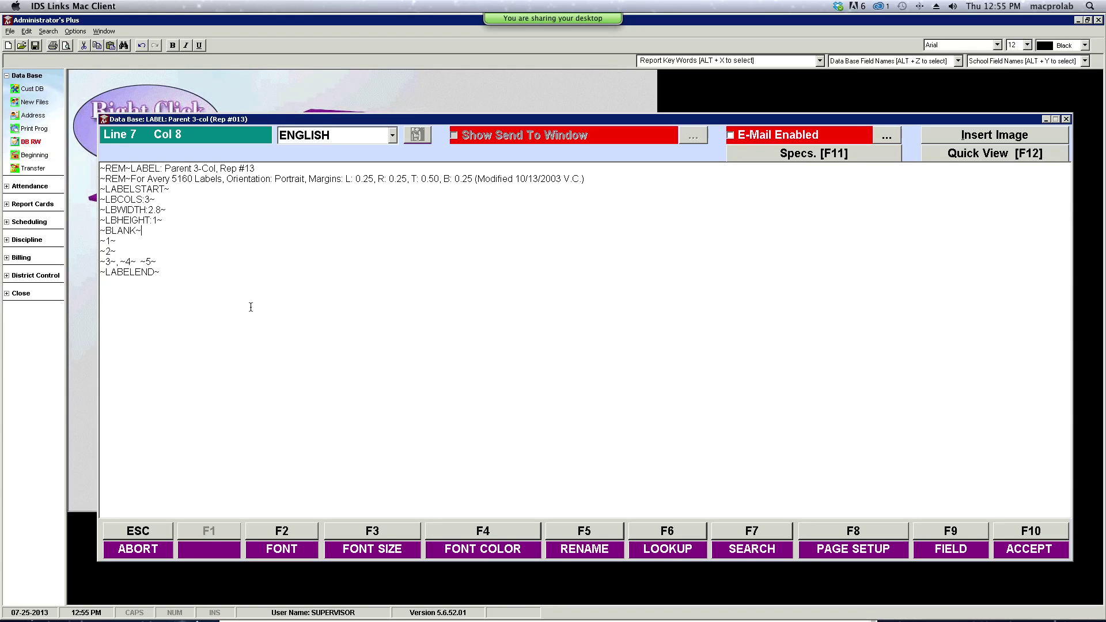
left_click(1022, 157)
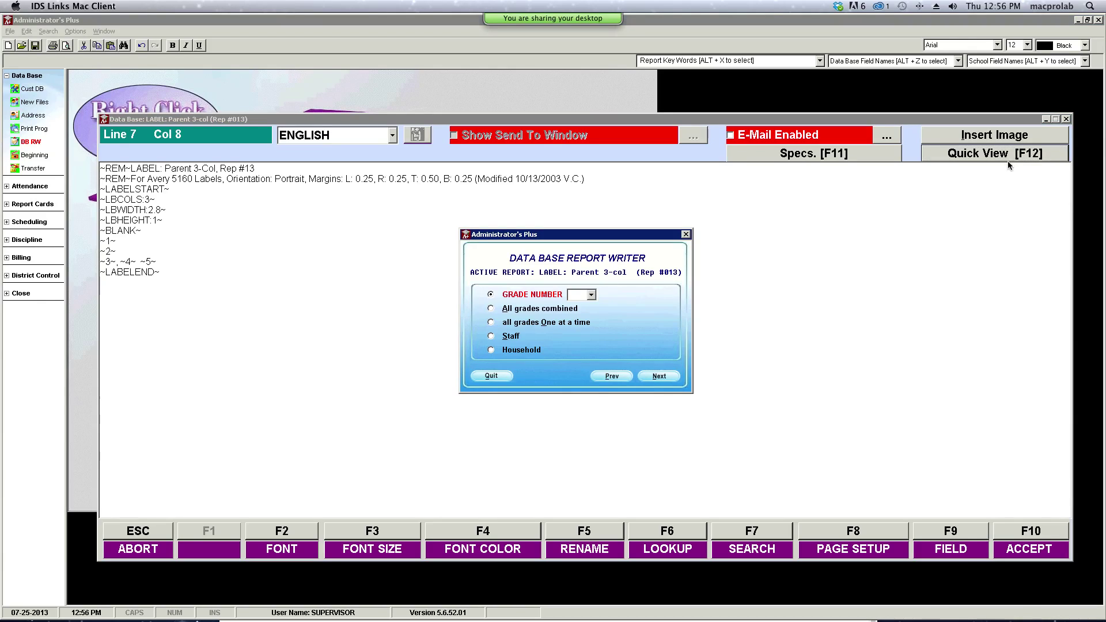
- Preview labels for all grades combined, all students alphabetically, then close the preview
left_click(492, 310)
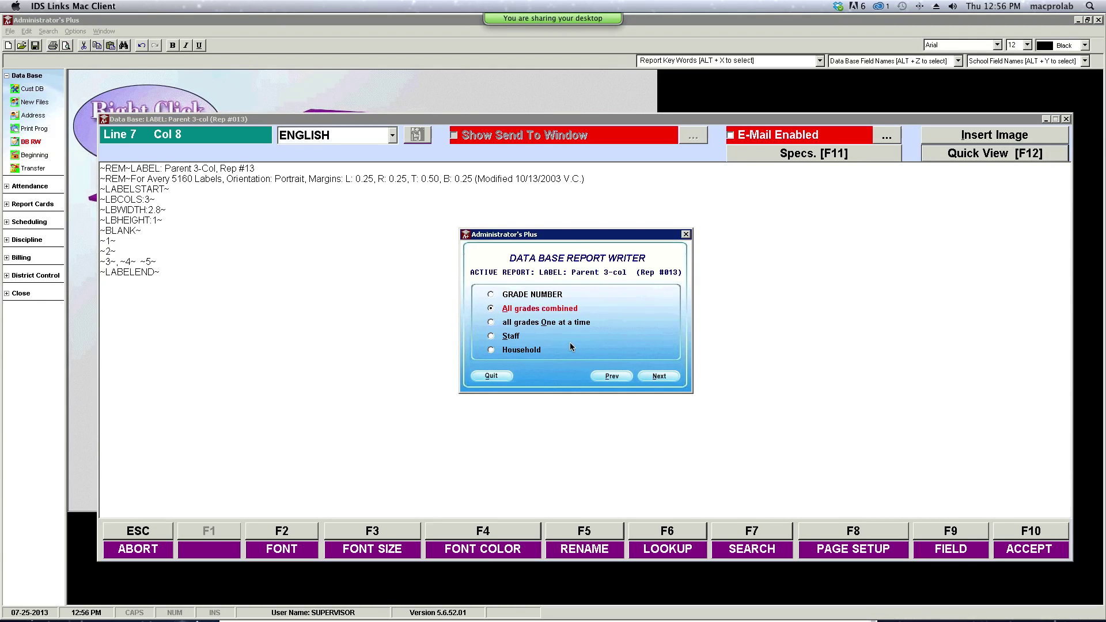
left_click(674, 380)
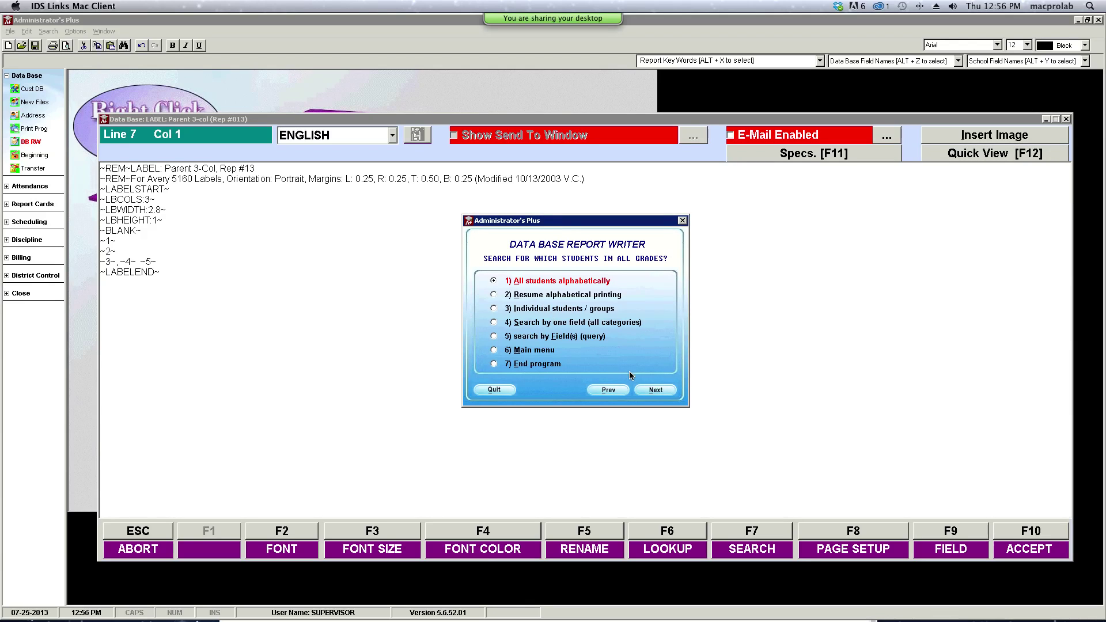
left_click(649, 389)
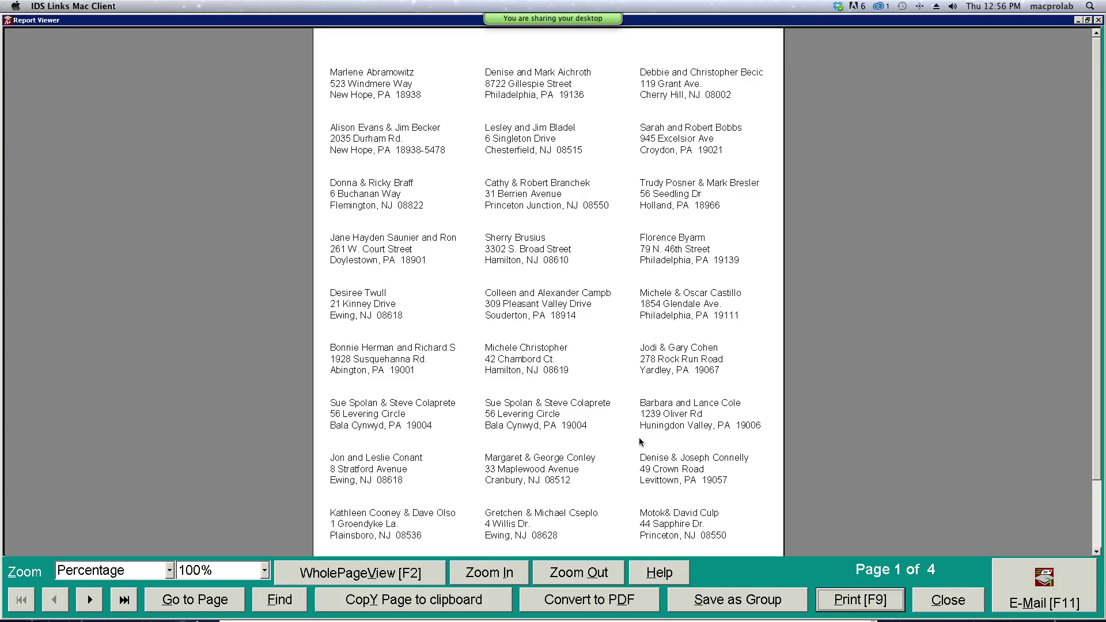
left_click(949, 601)
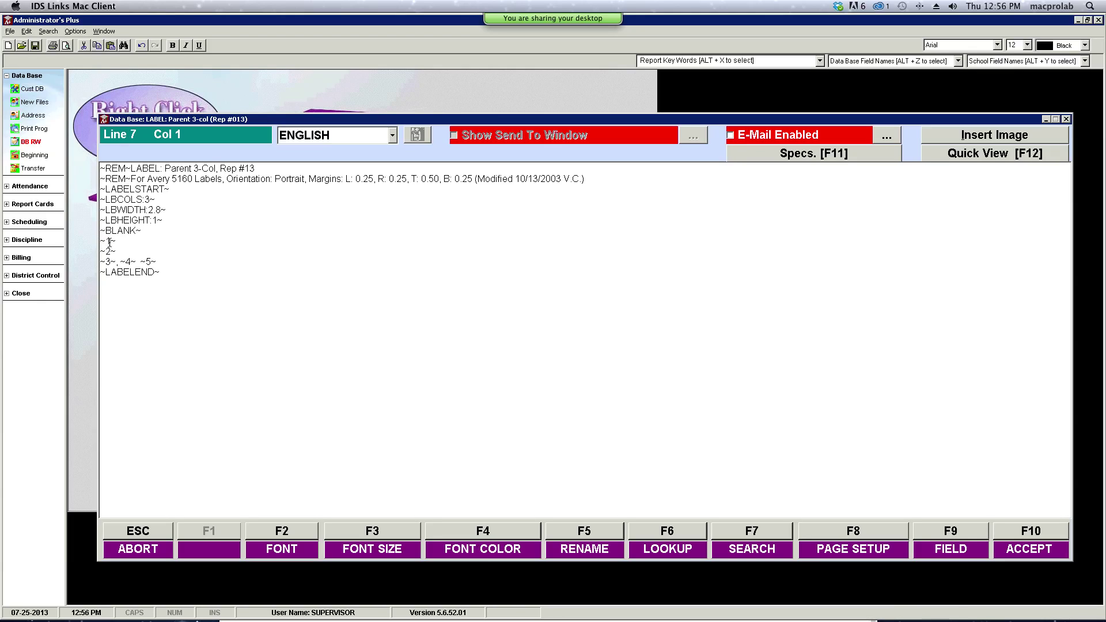
- Set the ~1~ name line to font size 10 and Quick View the labels
left_click_drag(121, 243, 97, 246)
left_click(1029, 46)
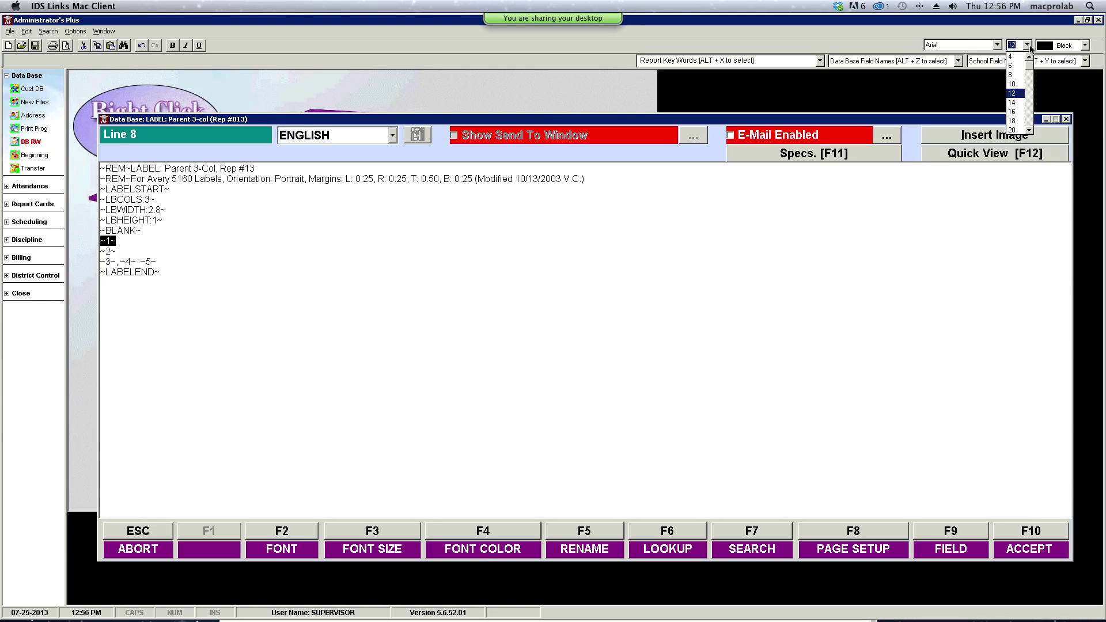
left_click(1013, 85)
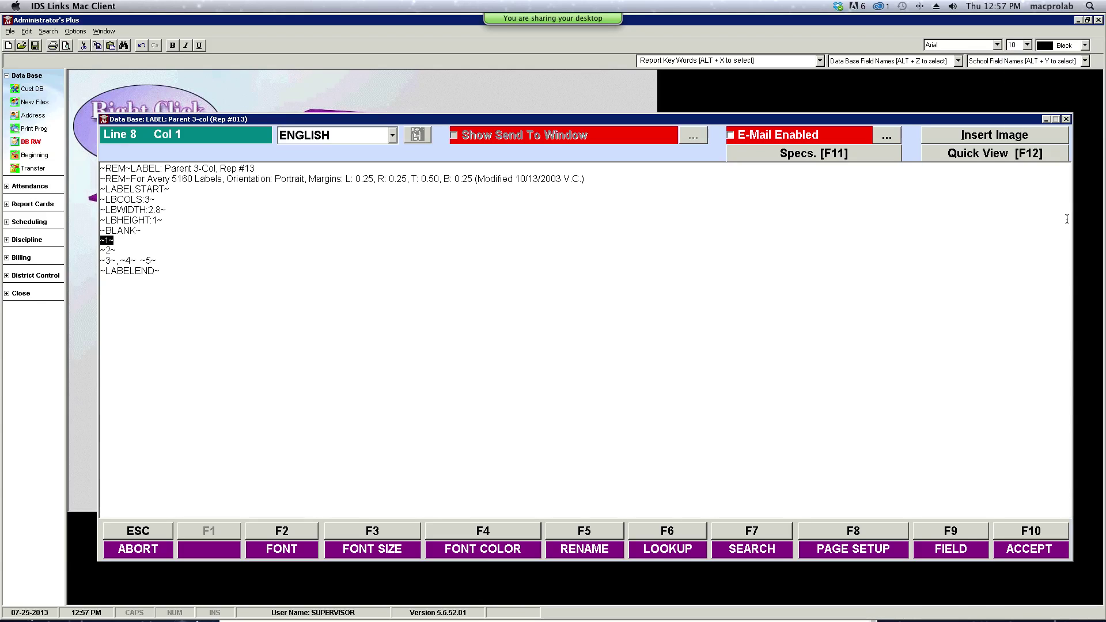
left_click(1040, 154)
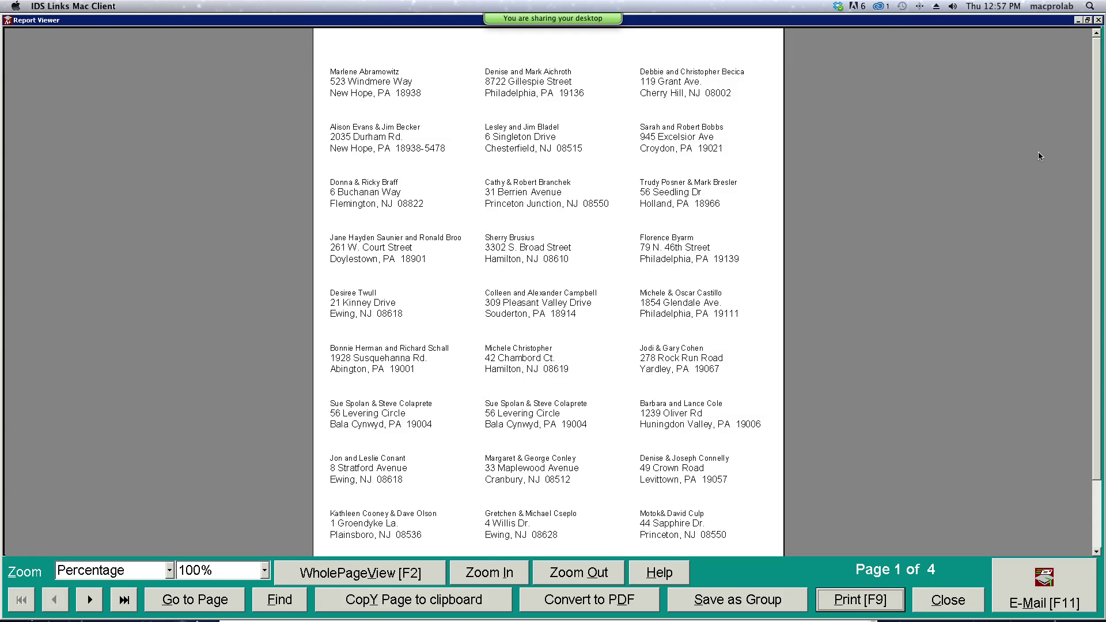
- Page through the label preview to Page 4, back to Page 2, then close it
left_click(89, 602)
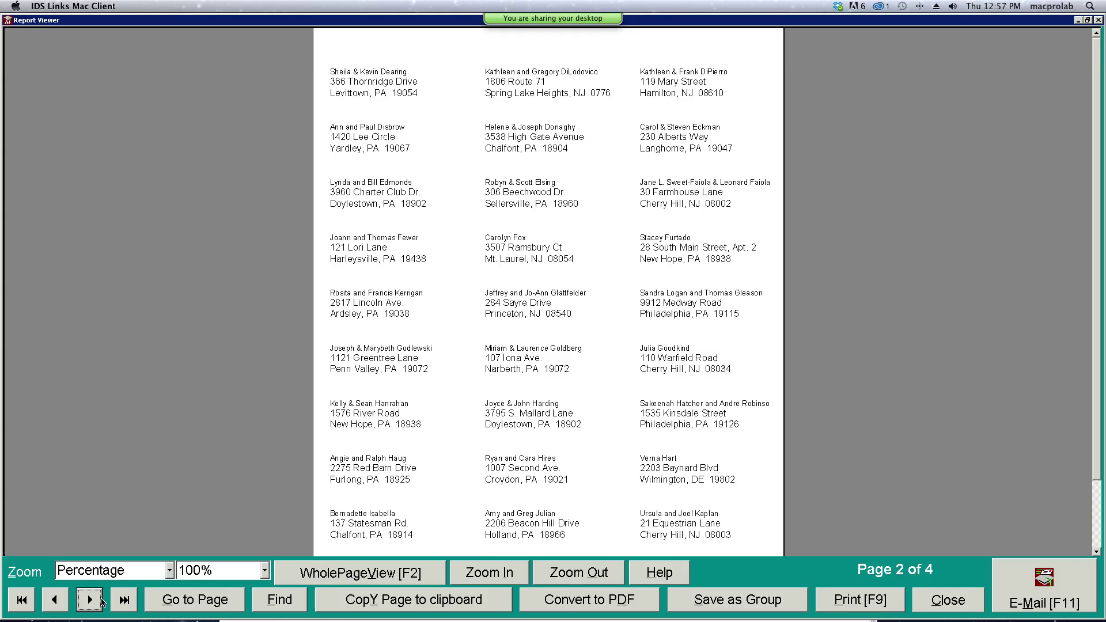
left_click(92, 602)
left_click(95, 603)
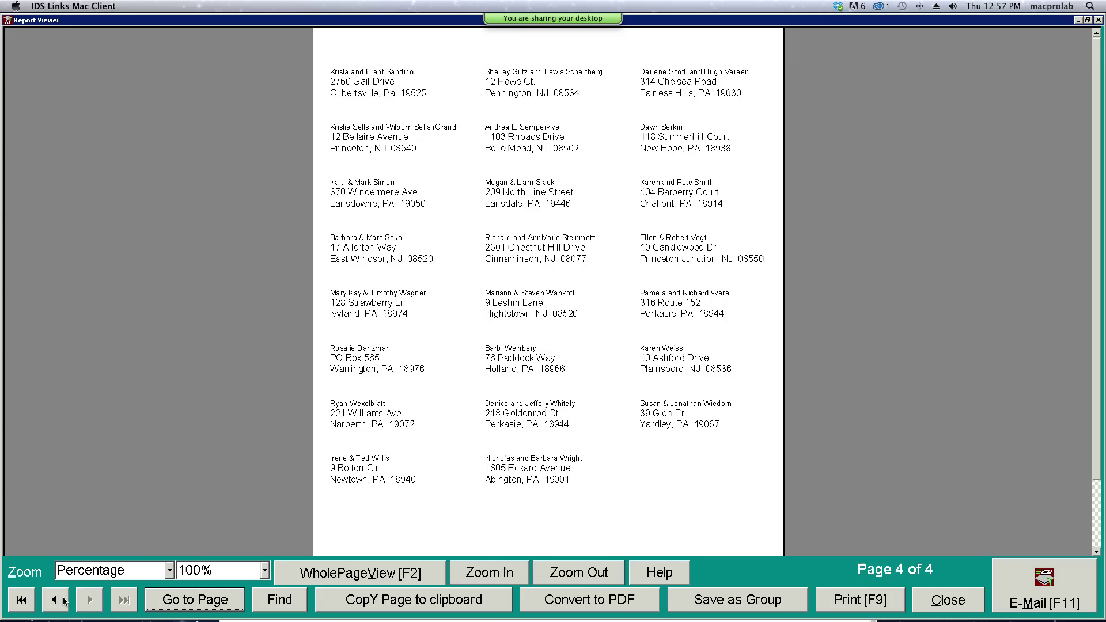
left_click(55, 600)
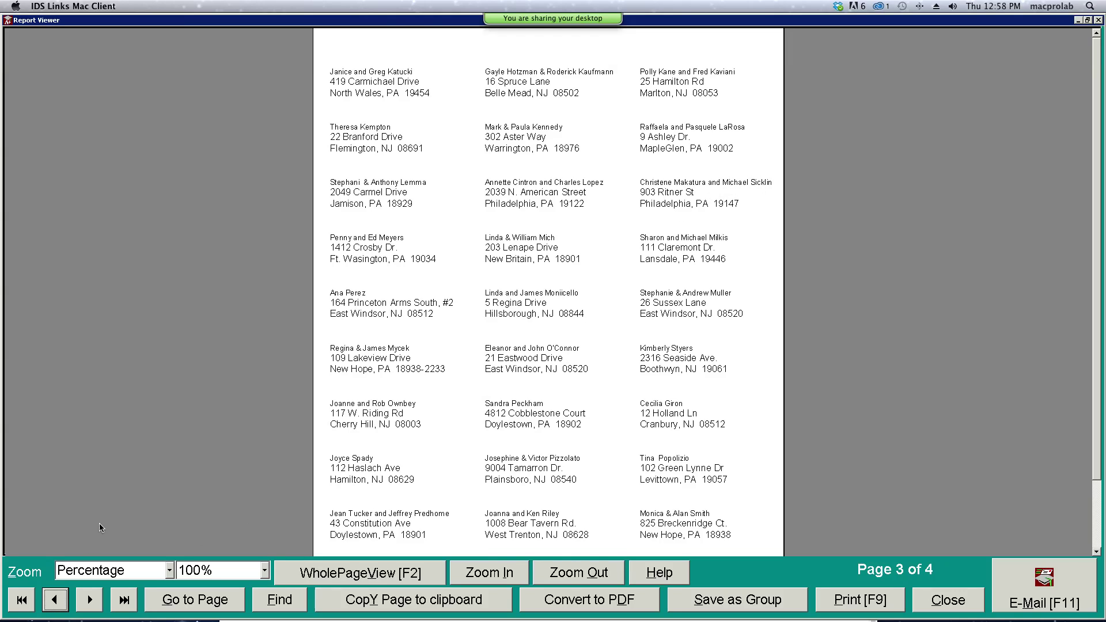
left_click(60, 606)
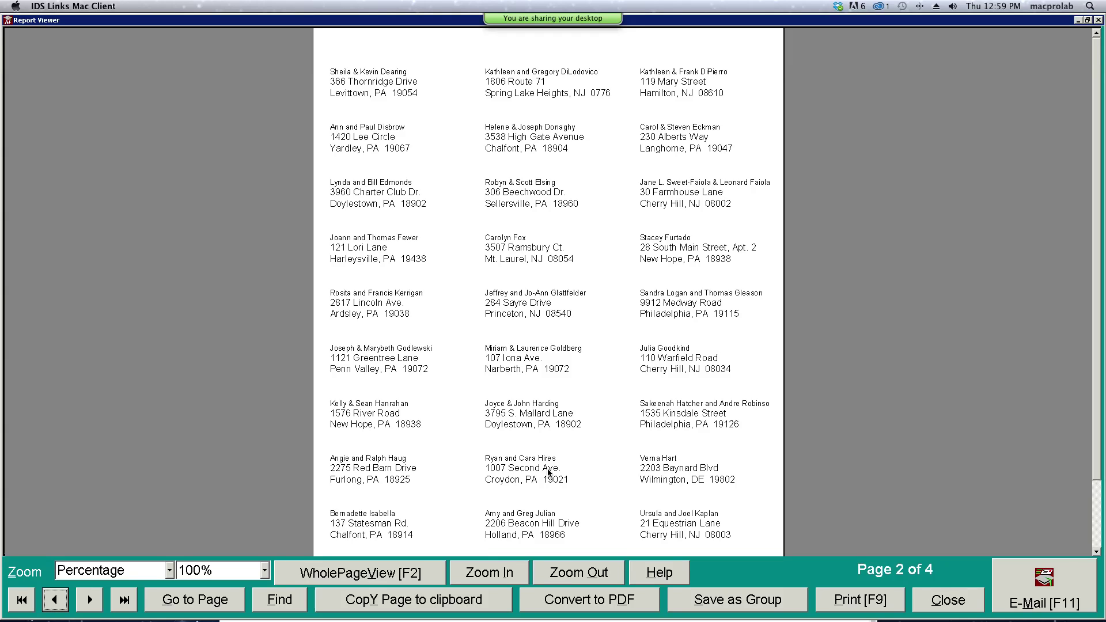
left_click(930, 605)
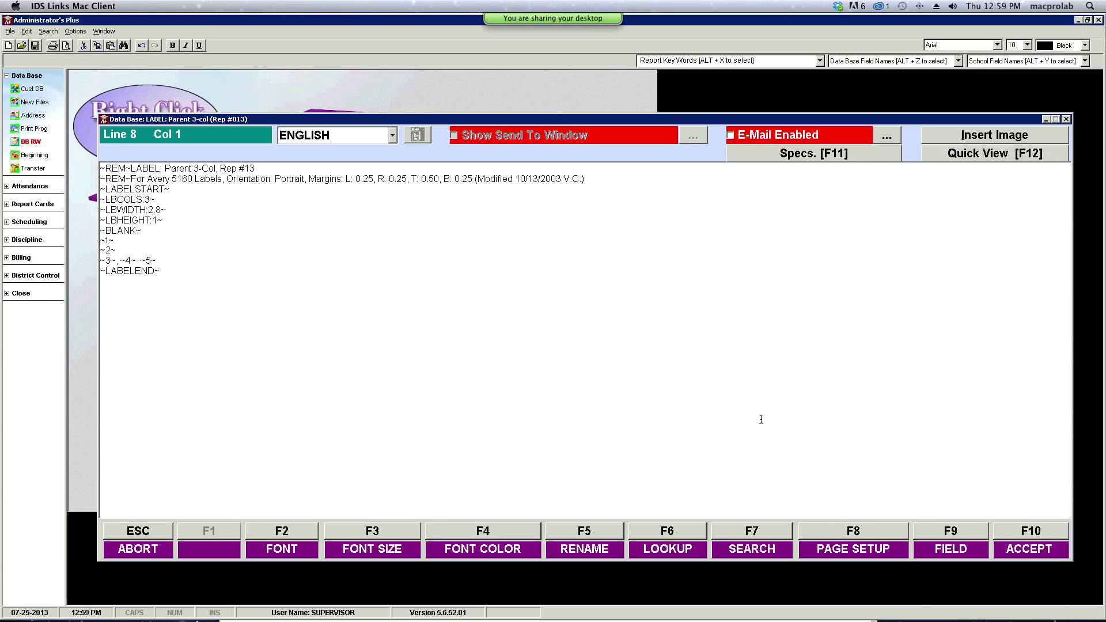
- Close the label template editor, quit the Report Writer, and finish the Address screen
left_click(1066, 119)
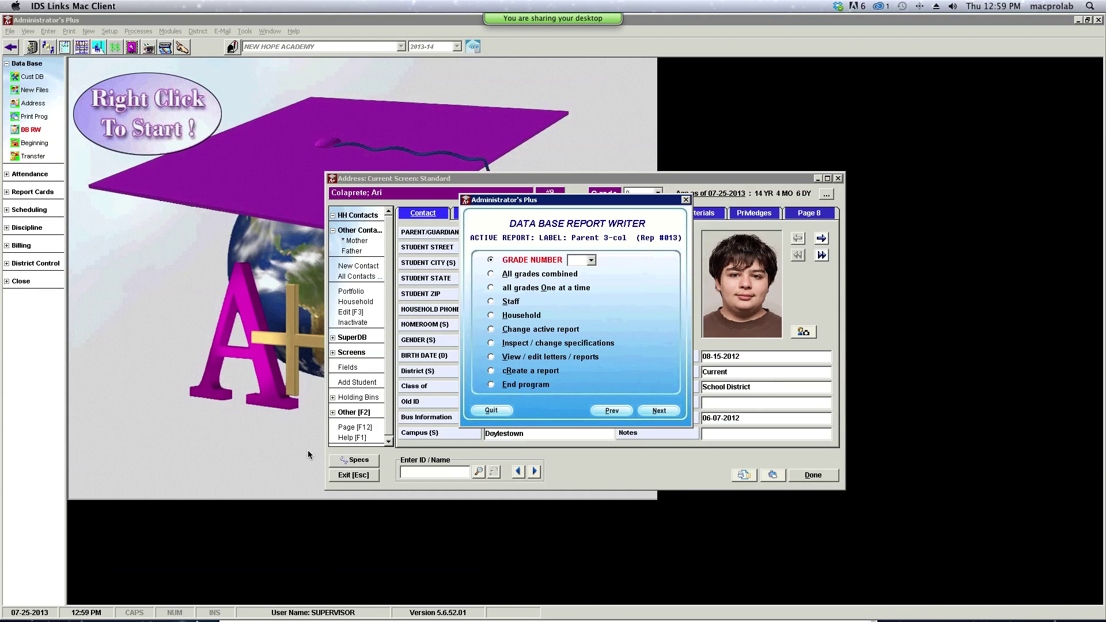
left_click(502, 408)
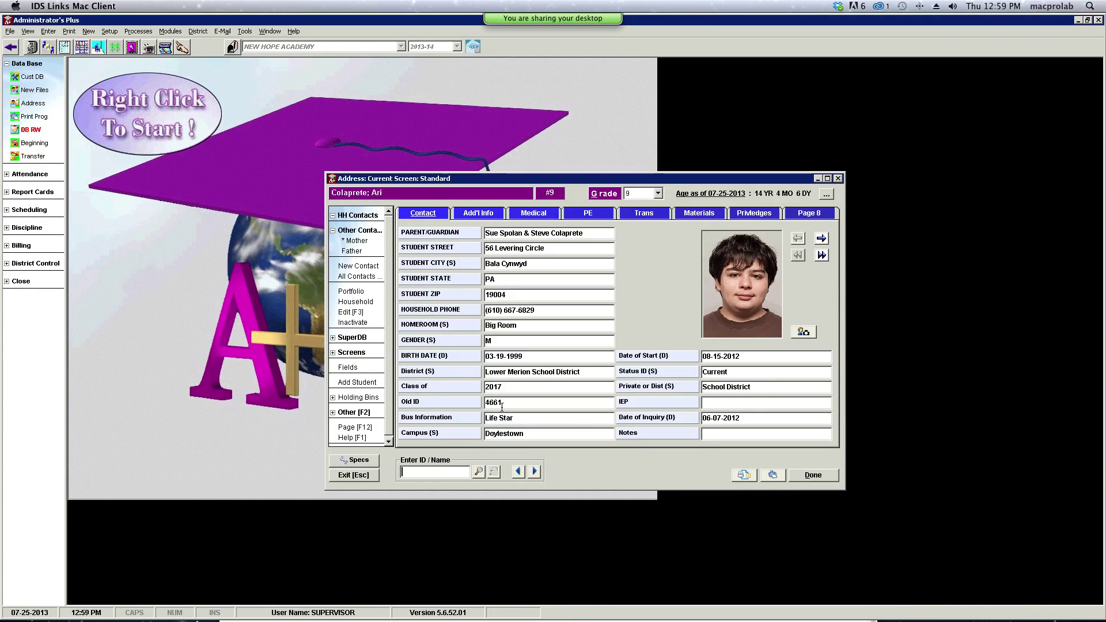
left_click(834, 475)
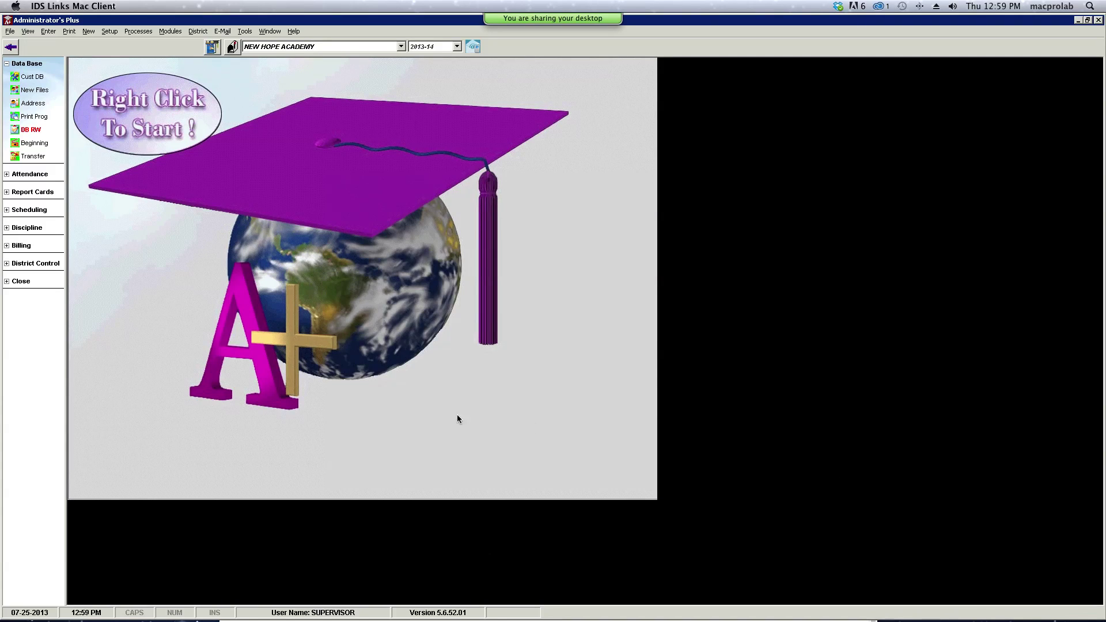